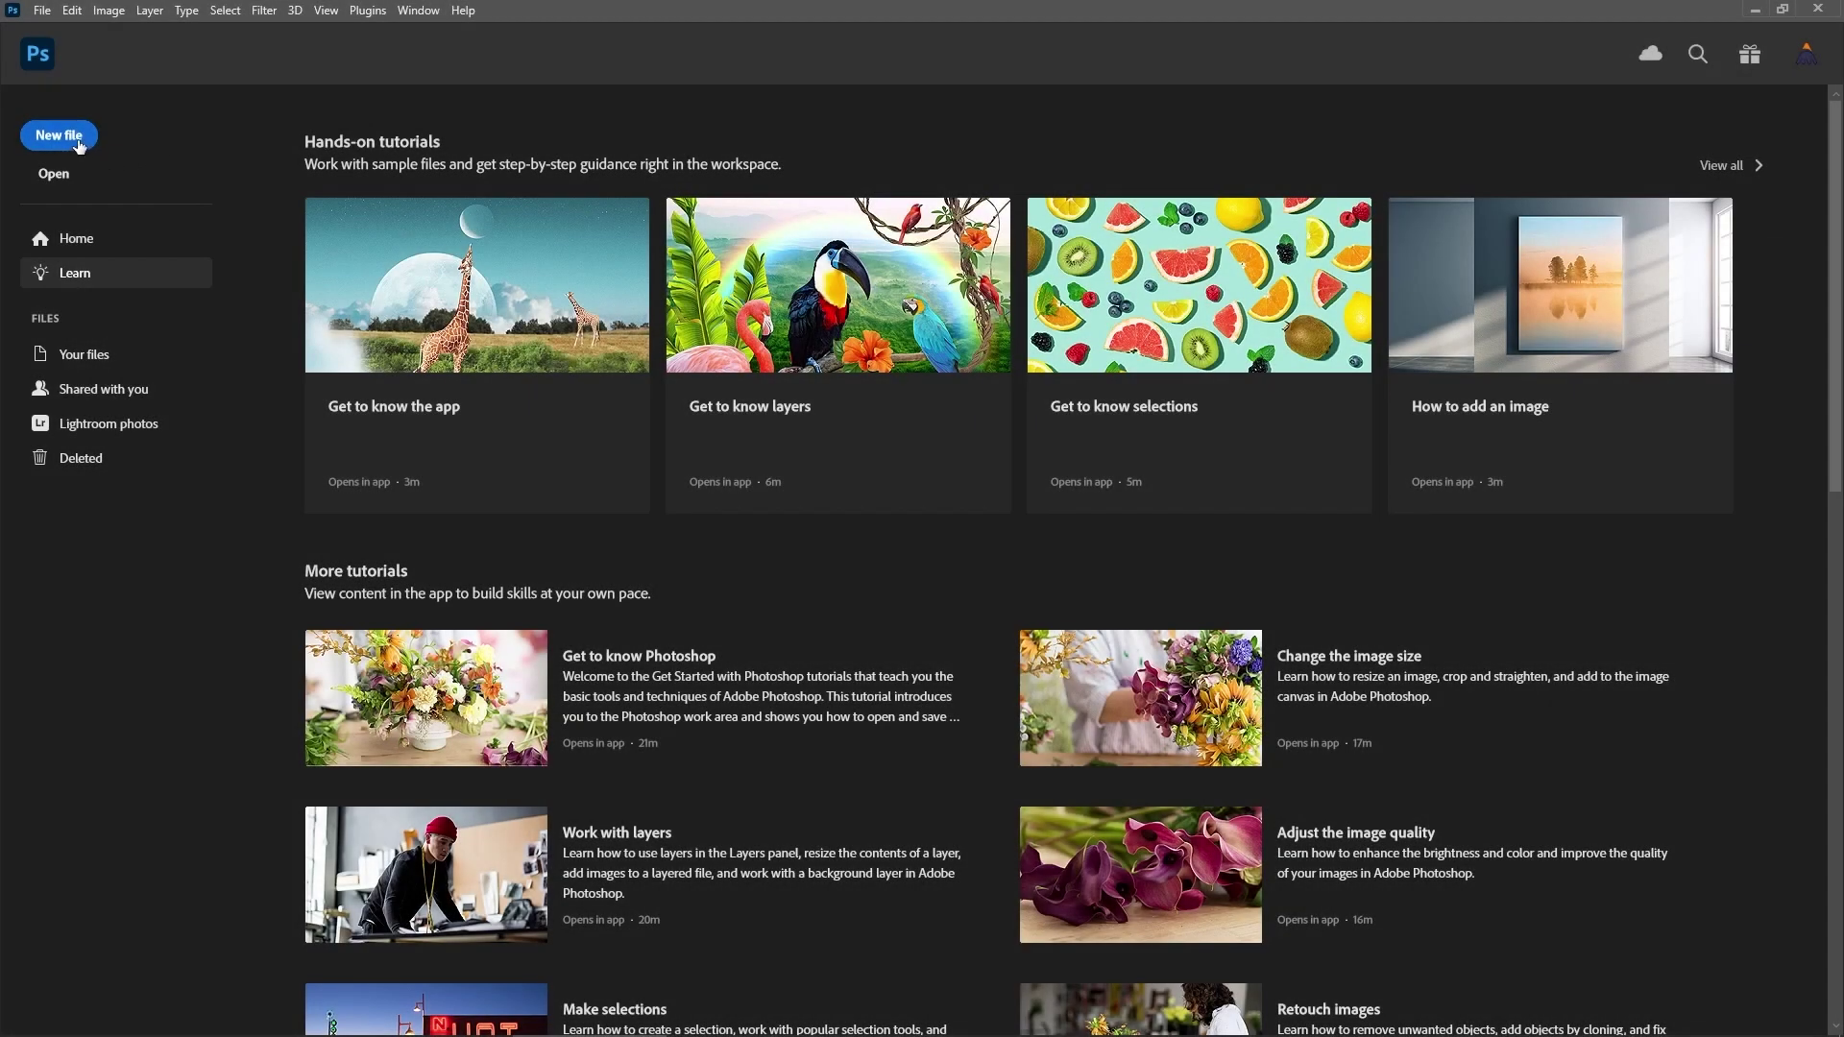
# Step: Create a new document 850 by 850 pixels at 72 ppi with a white background
pyautogui.click(78, 137)
pyautogui.click(1322, 443)
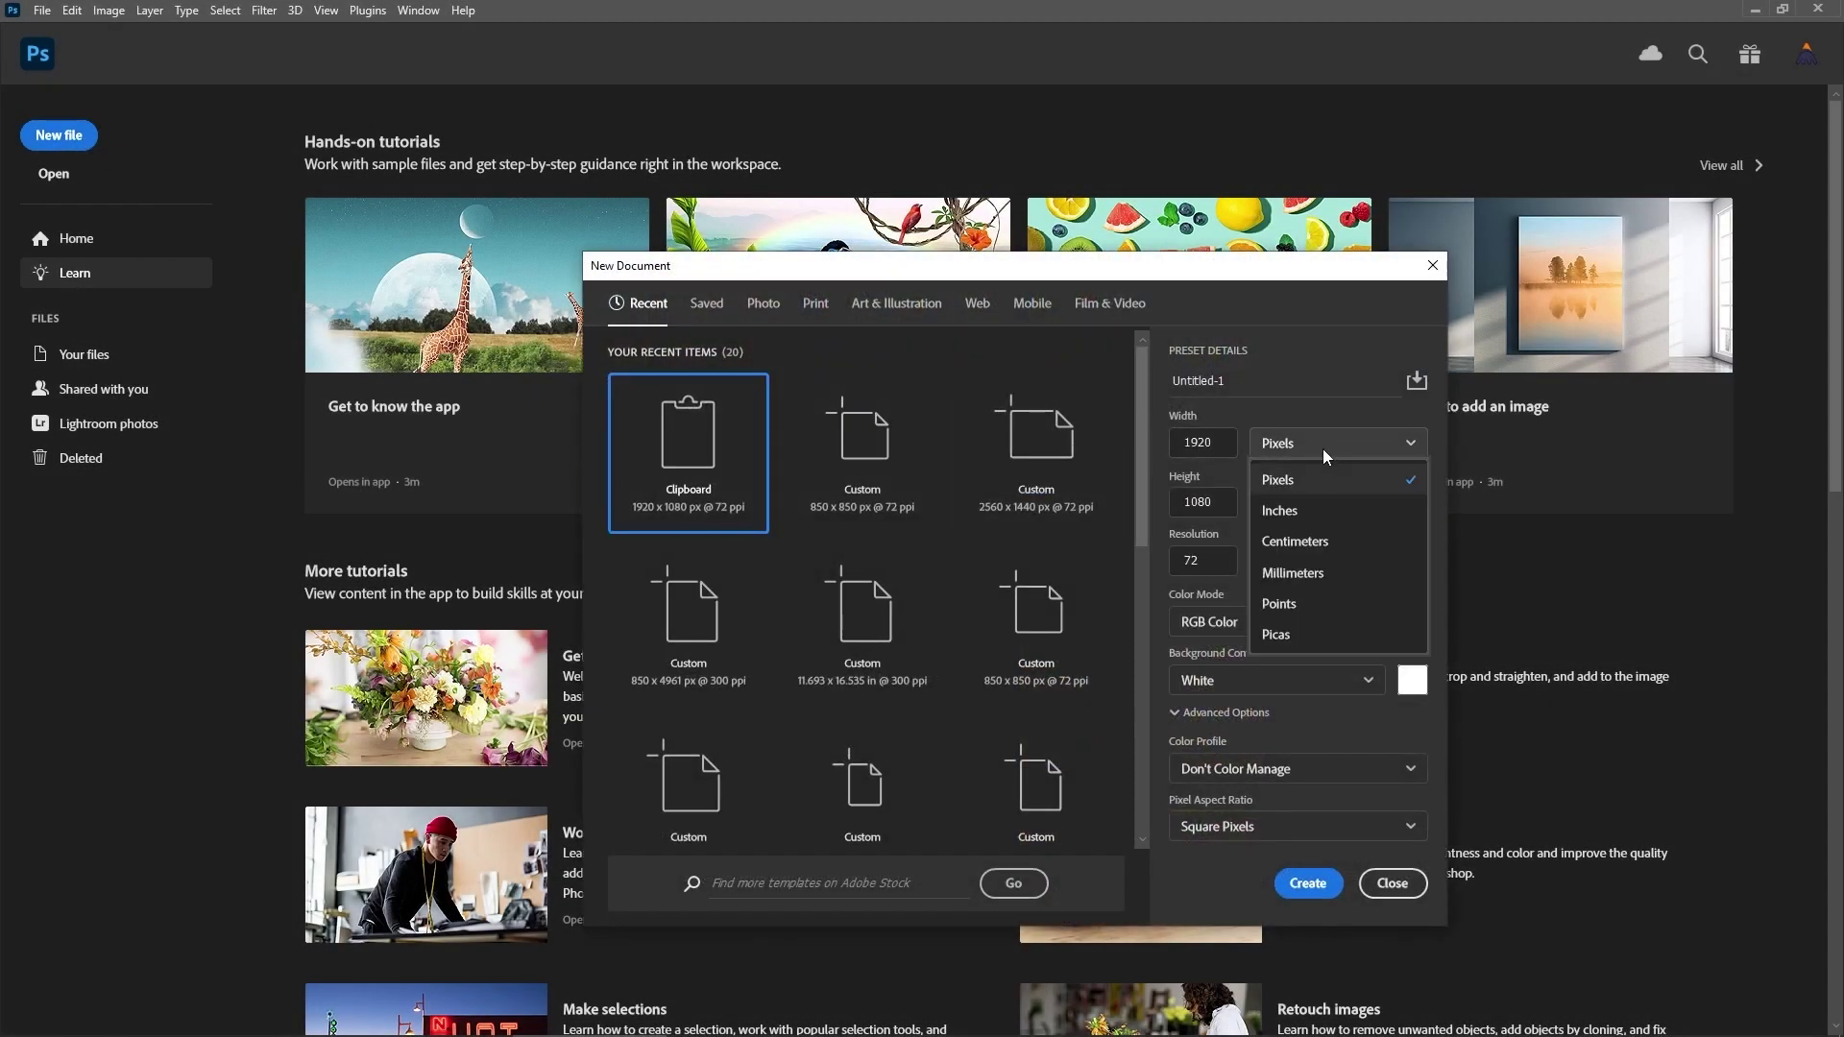
pyautogui.click(1264, 480)
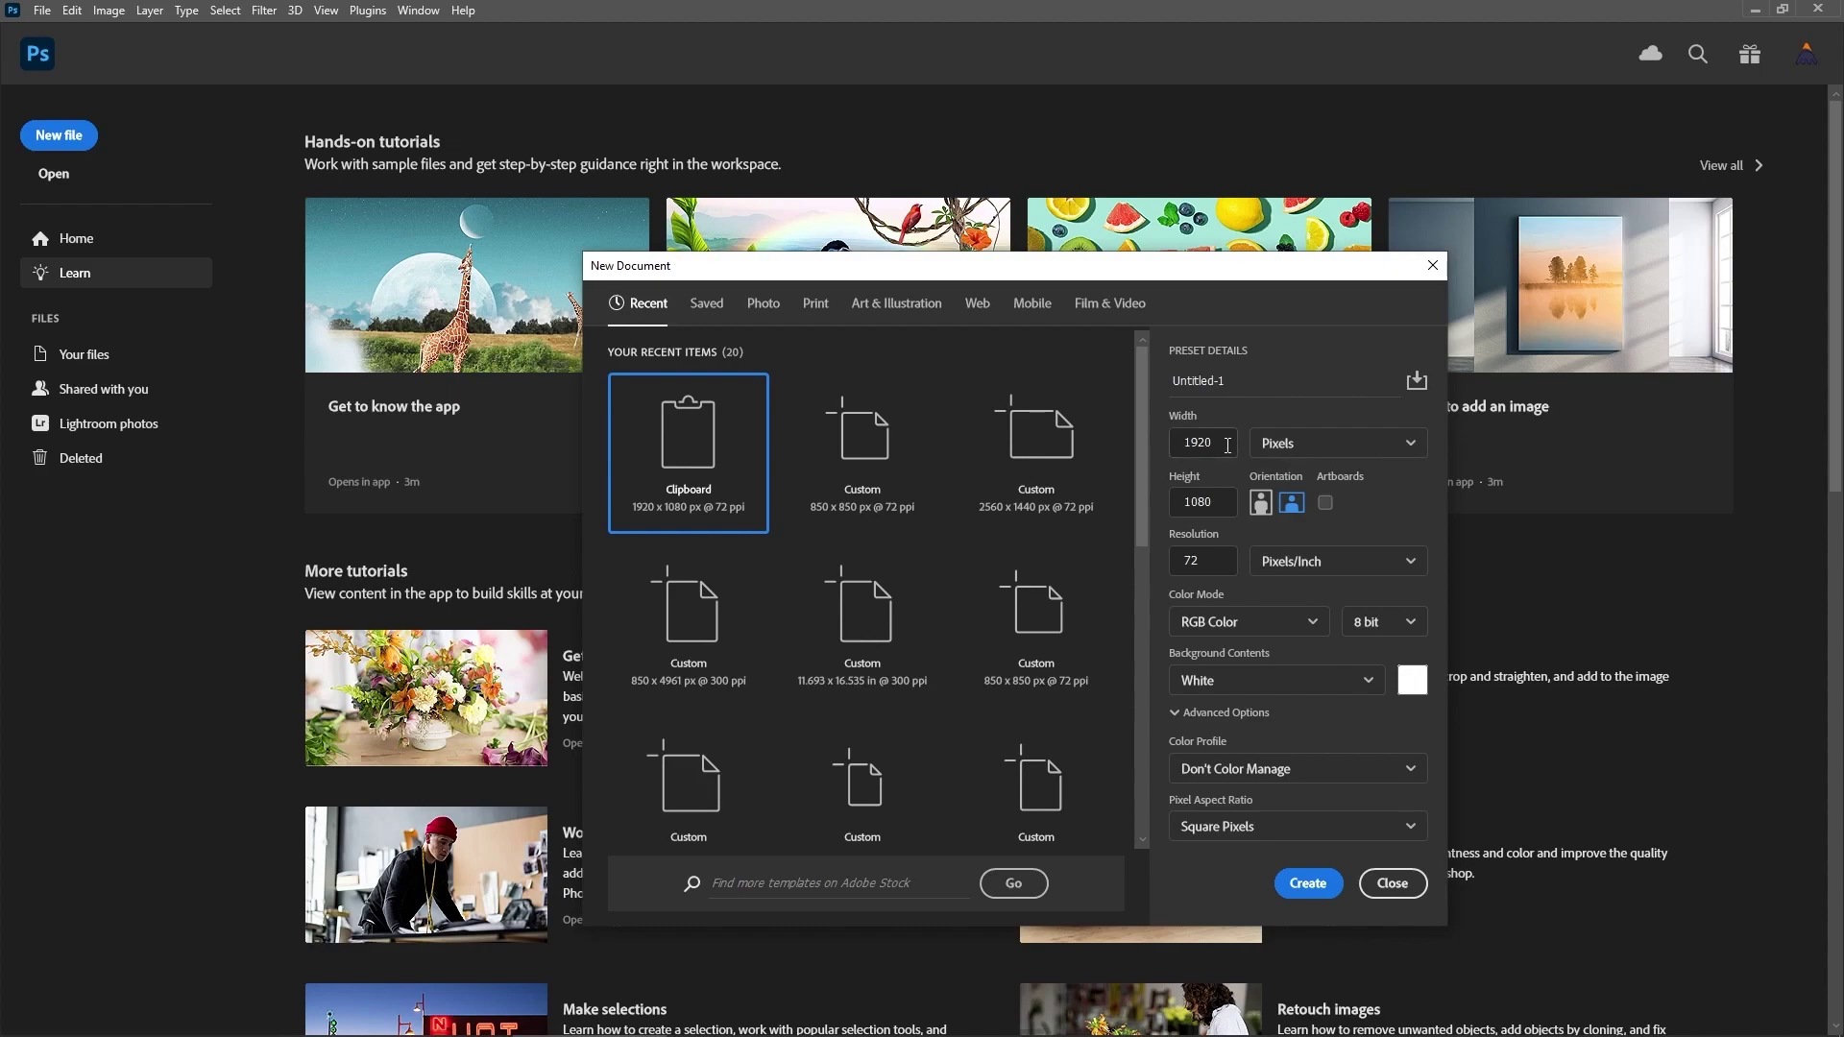
pyautogui.doubleClick(1227, 446)
pyautogui.write('850')
pyautogui.doubleClick(1220, 497)
pyautogui.write('850')
pyautogui.click(1307, 884)
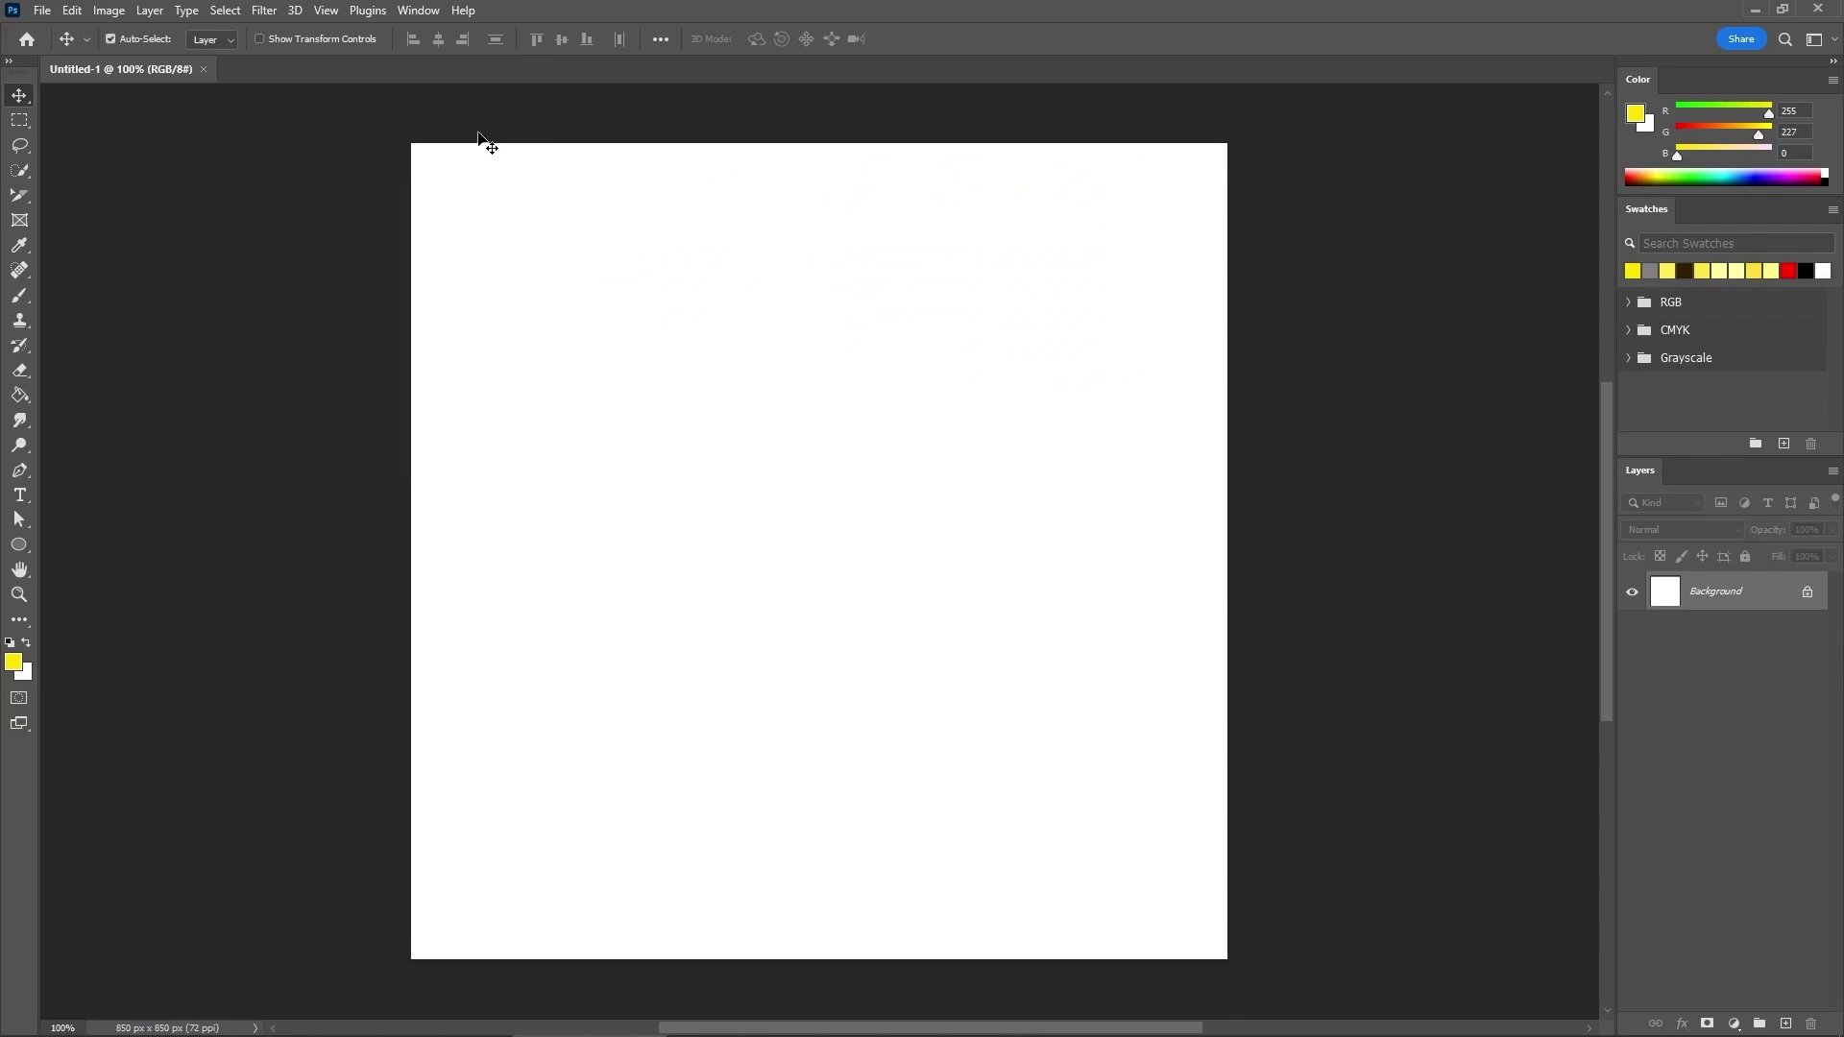
pyautogui.scroll(1, 492, 142)
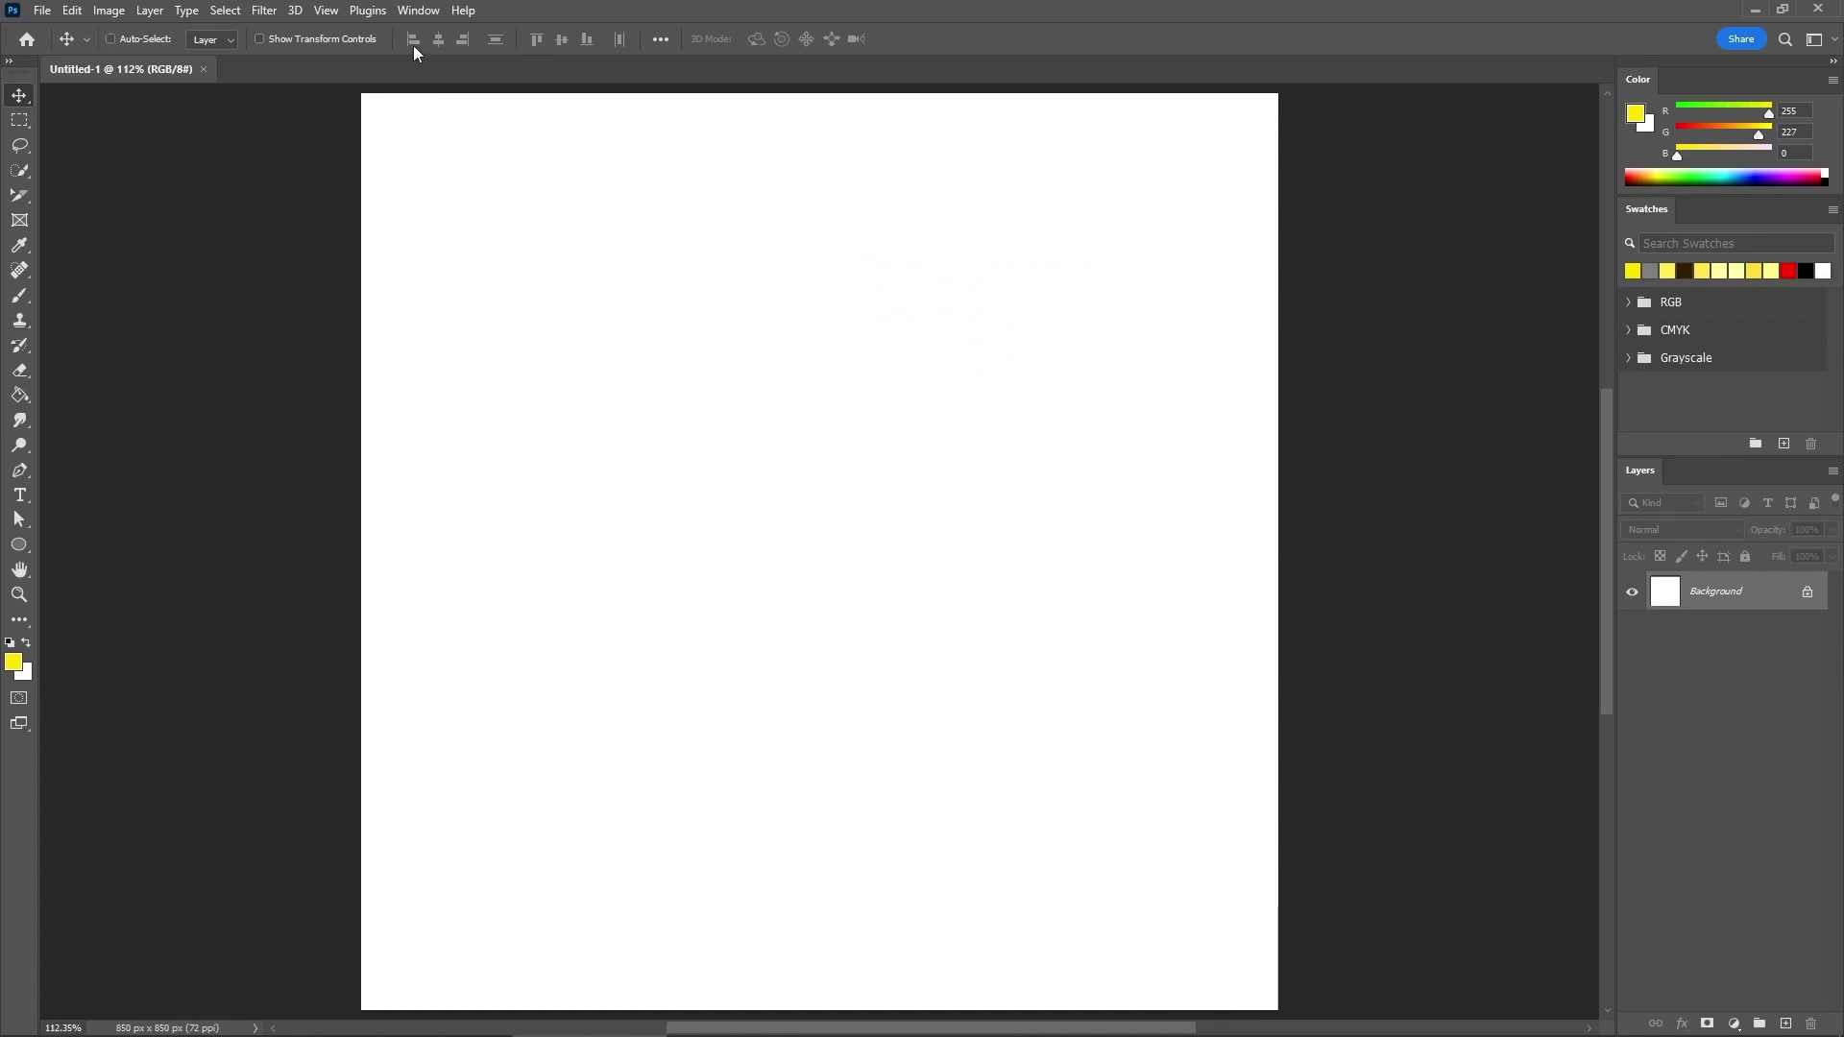
pyautogui.click(419, 10)
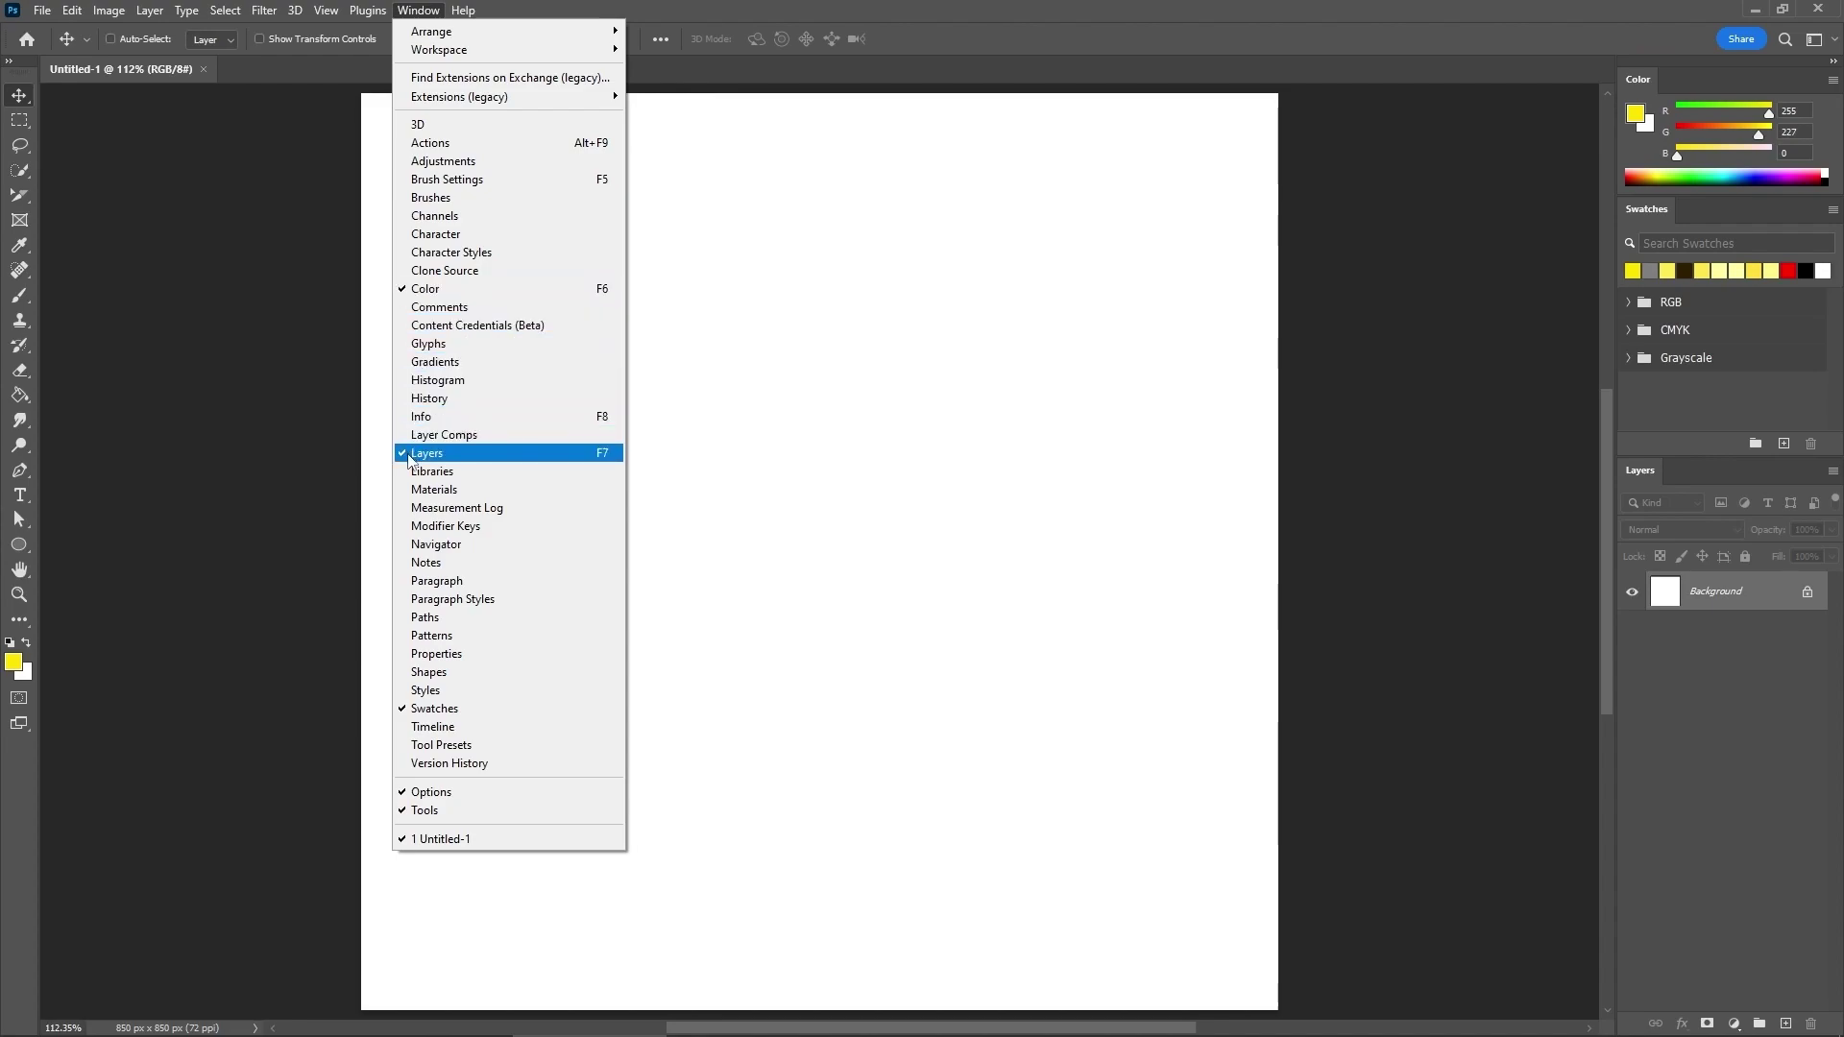
pyautogui.click(797, 737)
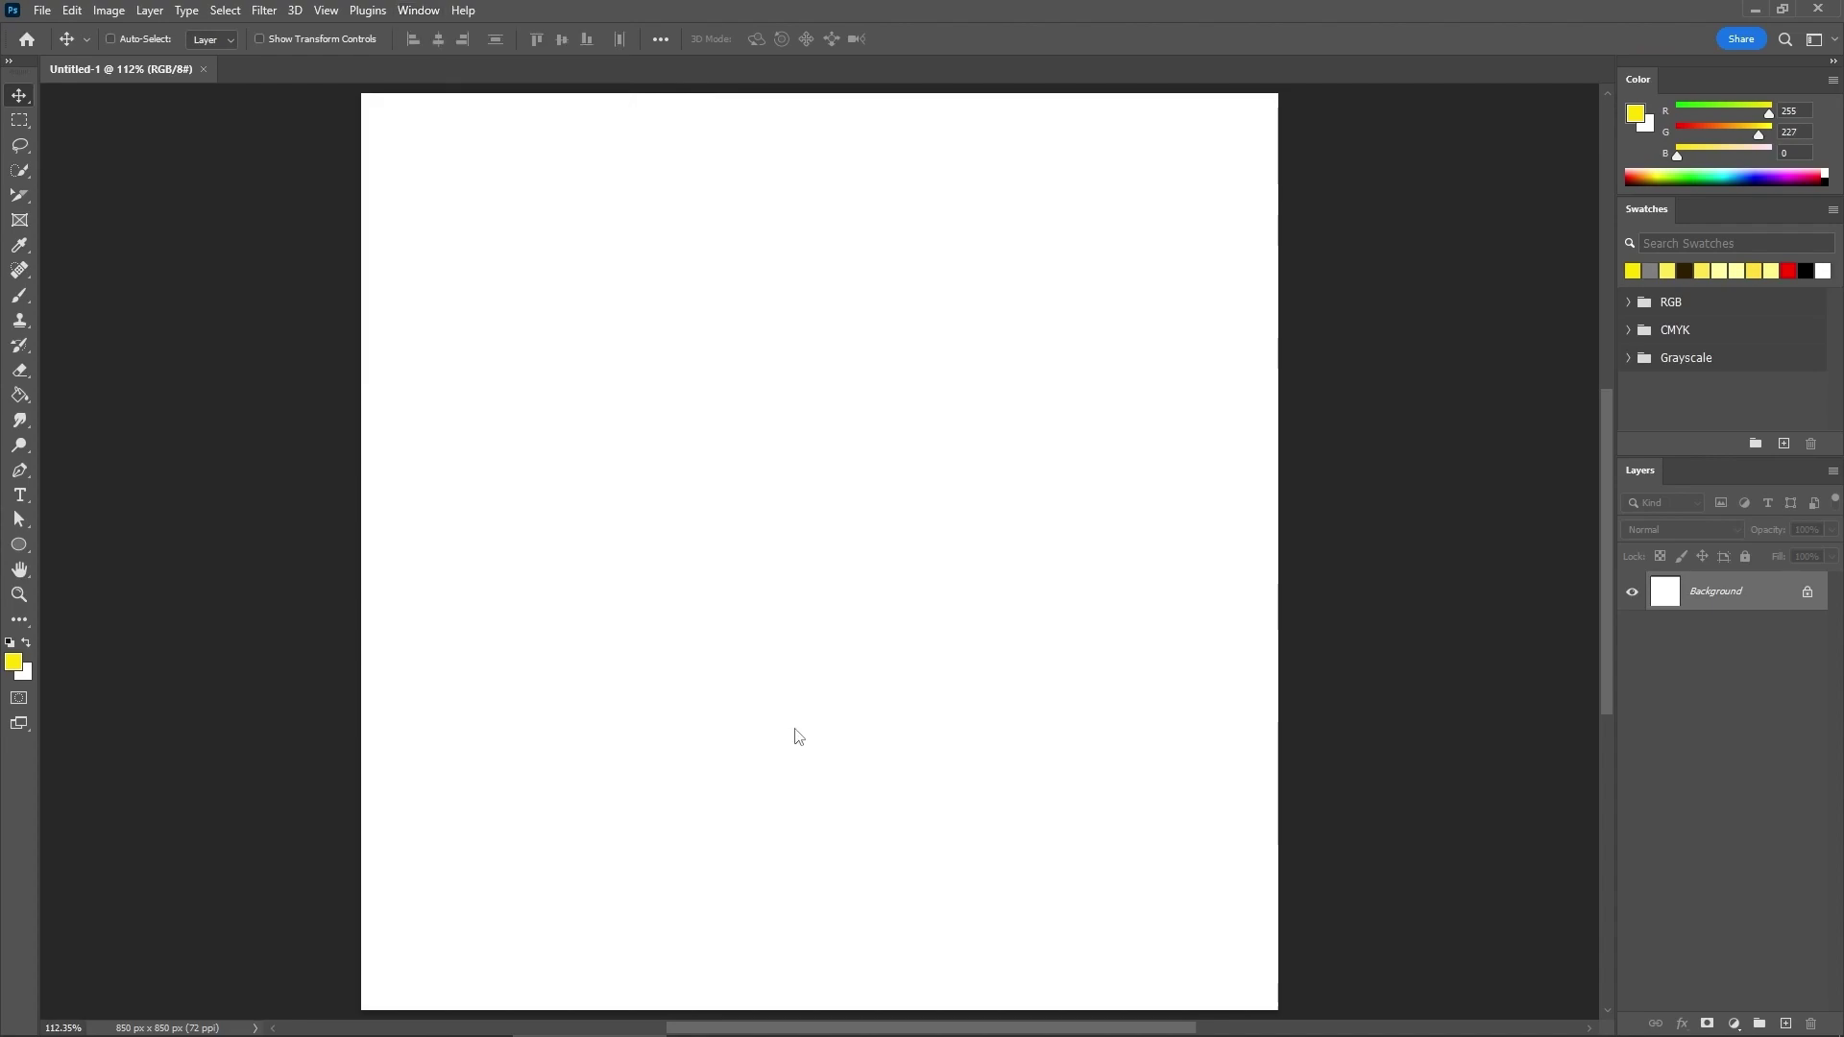
# Step: Unlock the Background layer and fill it with neutral mid-grey (RGB 127, 127, 127) using the Paint Bucket
pyautogui.keyDown('alt'); pyautogui.doubleClick(1765, 594); pyautogui.keyUp('alt')
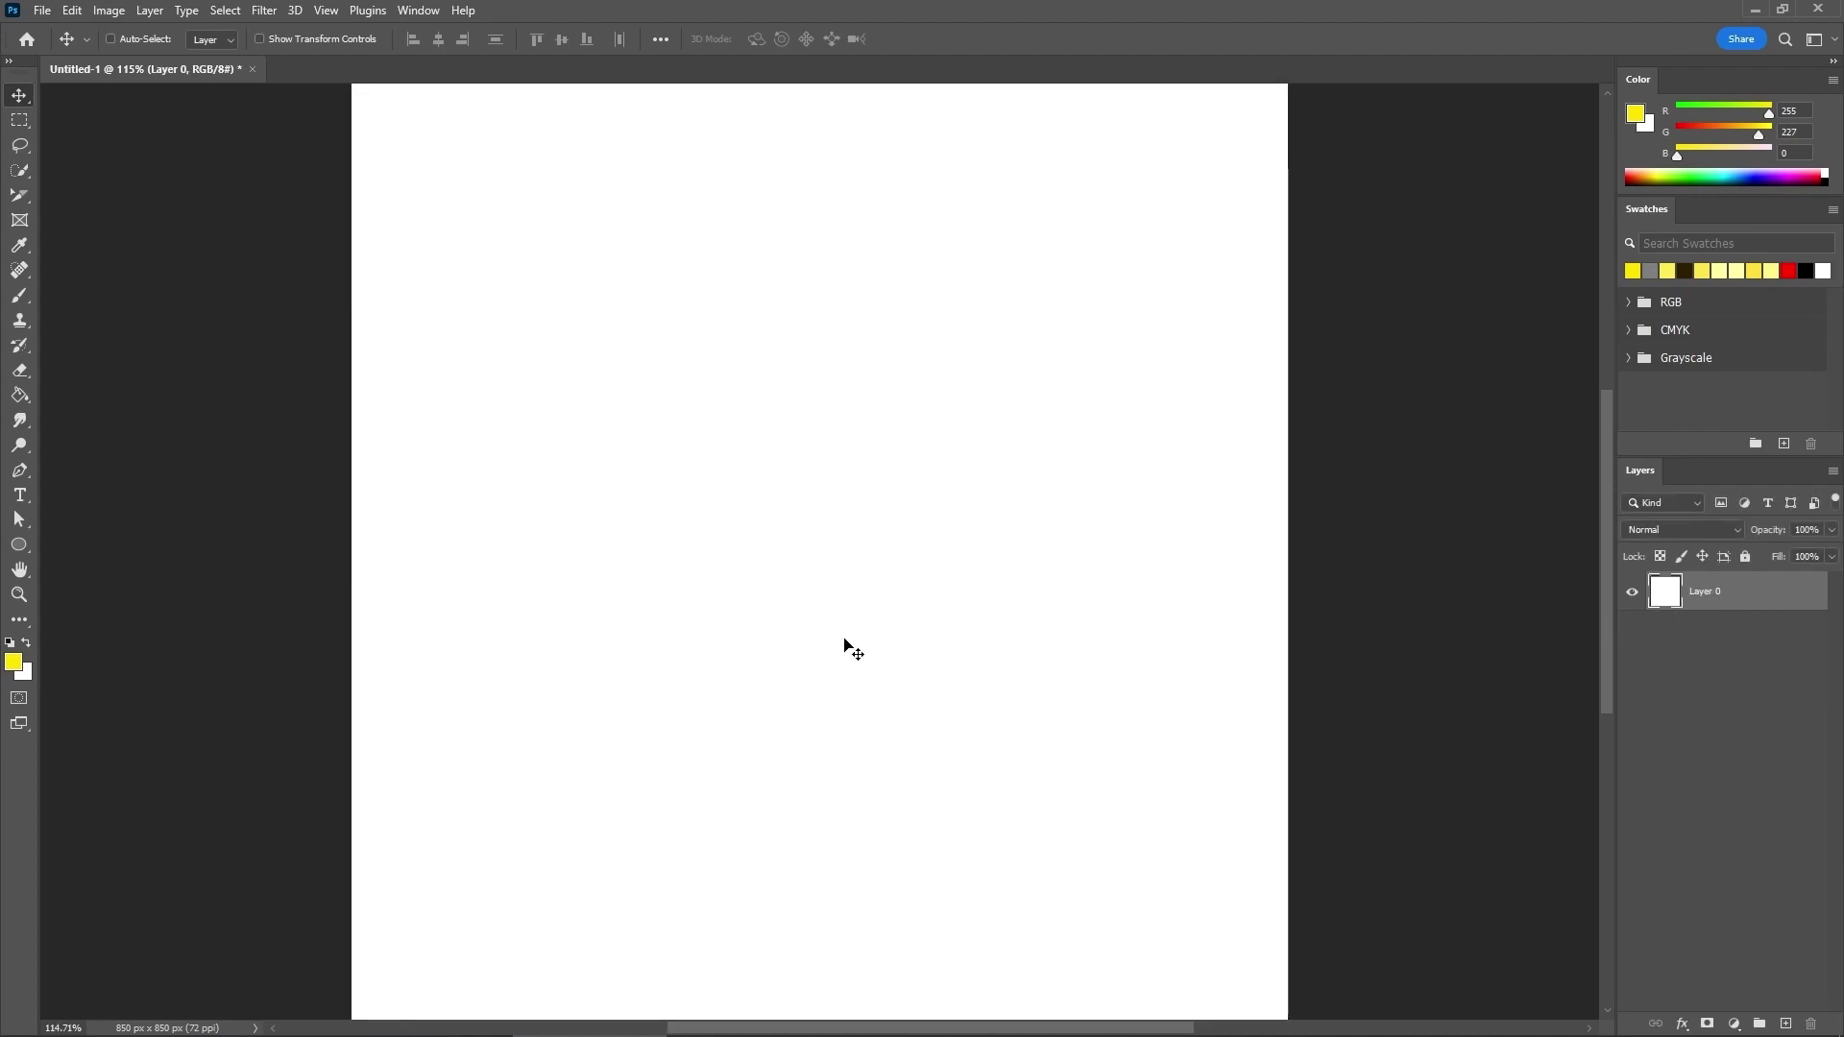
pyautogui.click(20, 396)
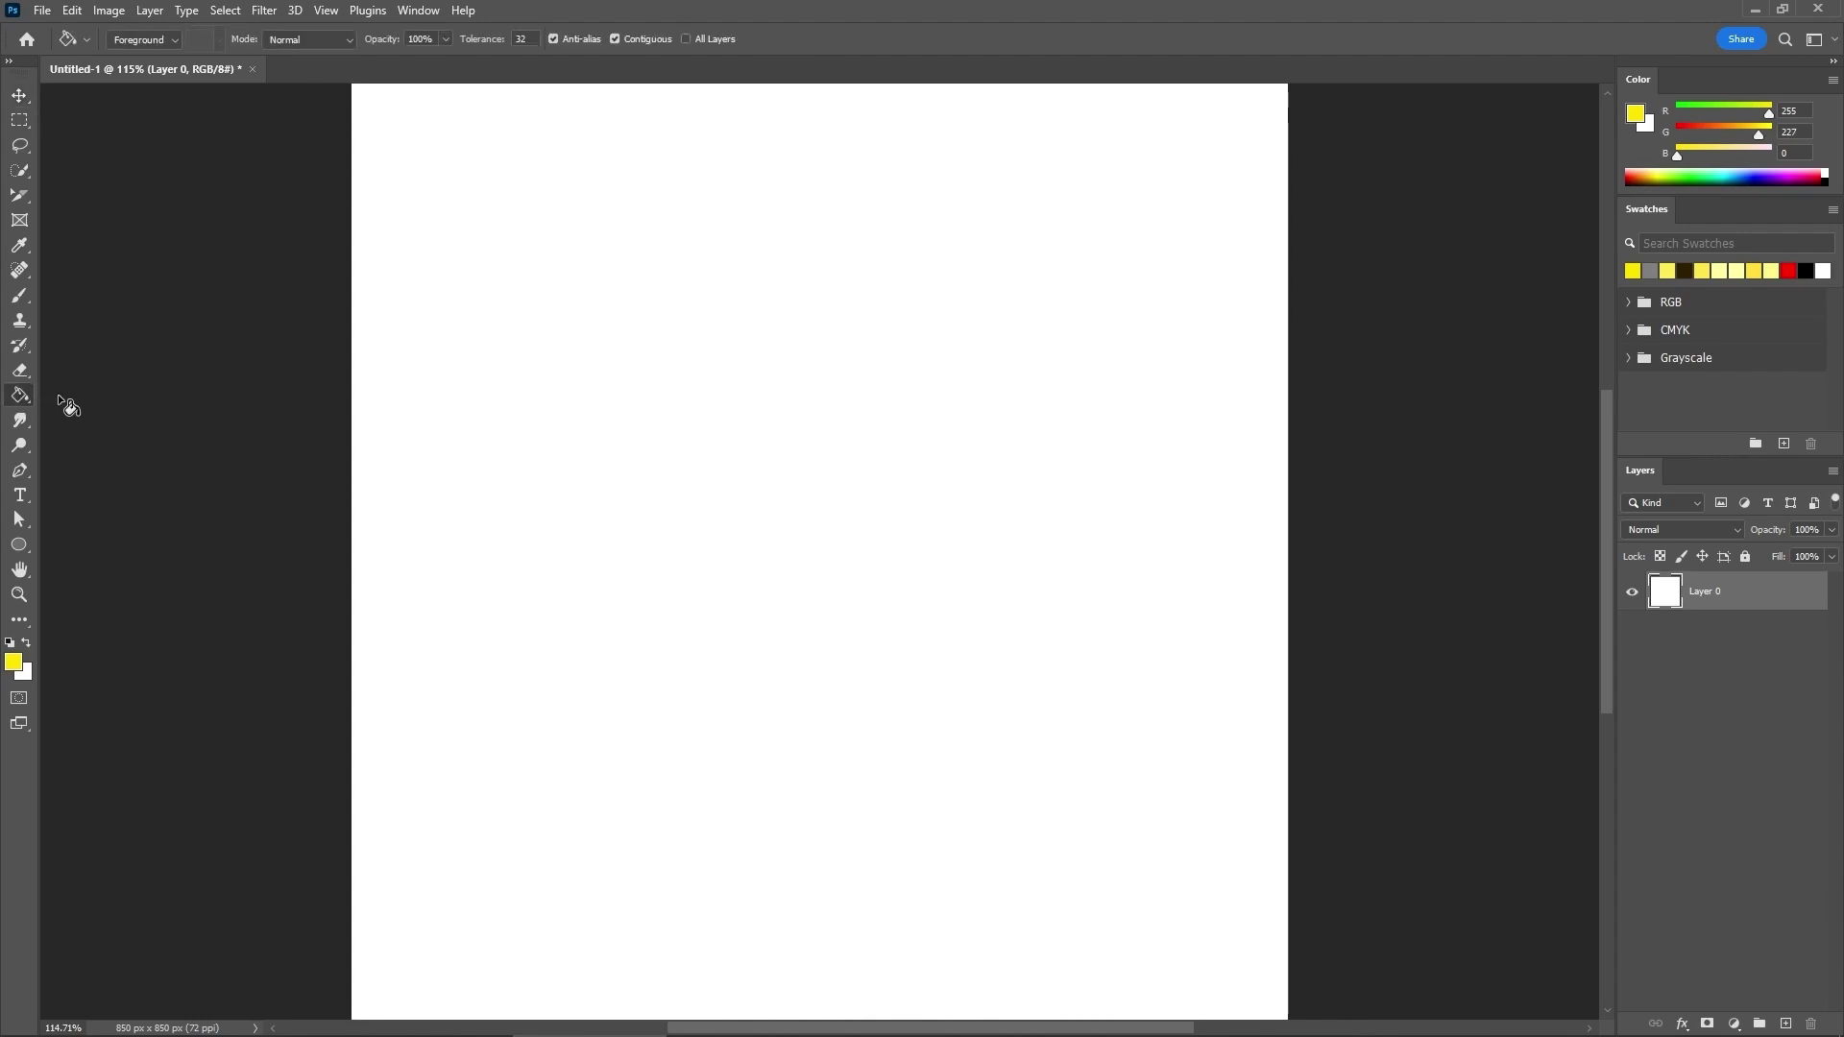
pyautogui.click(16, 671)
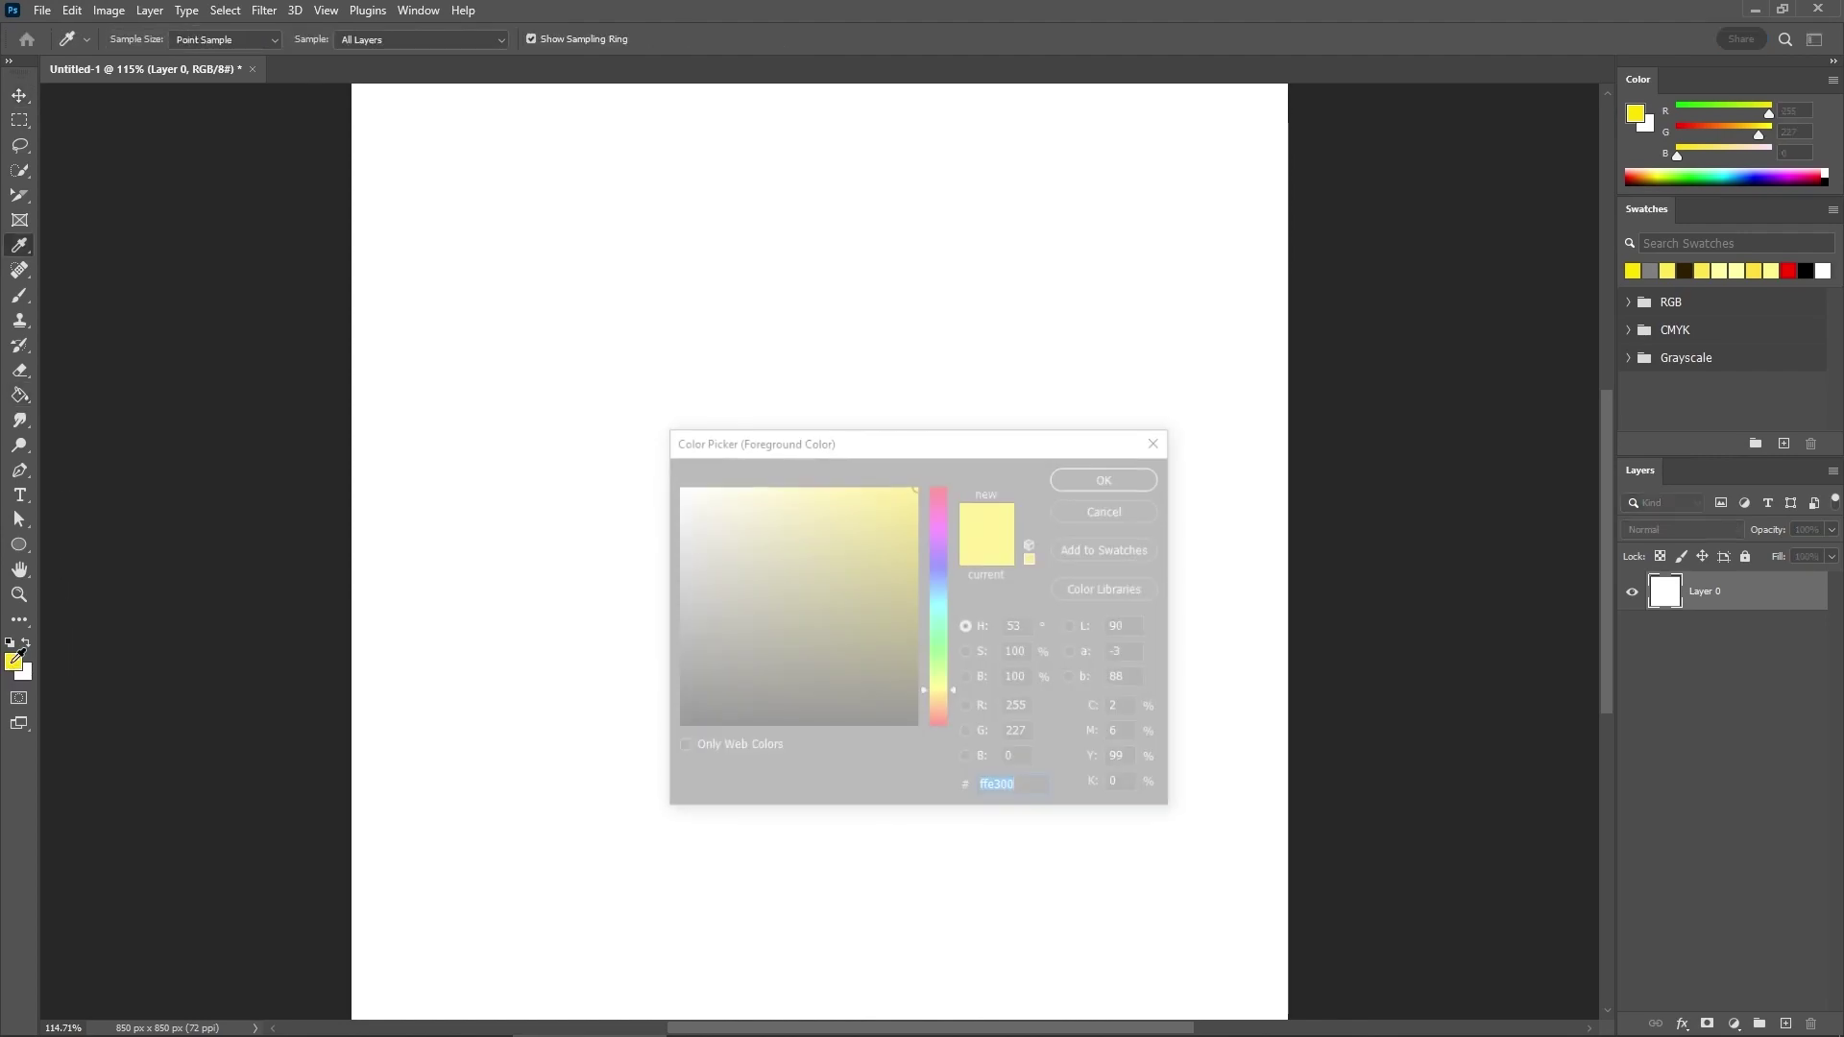
pyautogui.click(697, 624)
pyautogui.moveTo(697, 624); pyautogui.dragTo(650, 600)
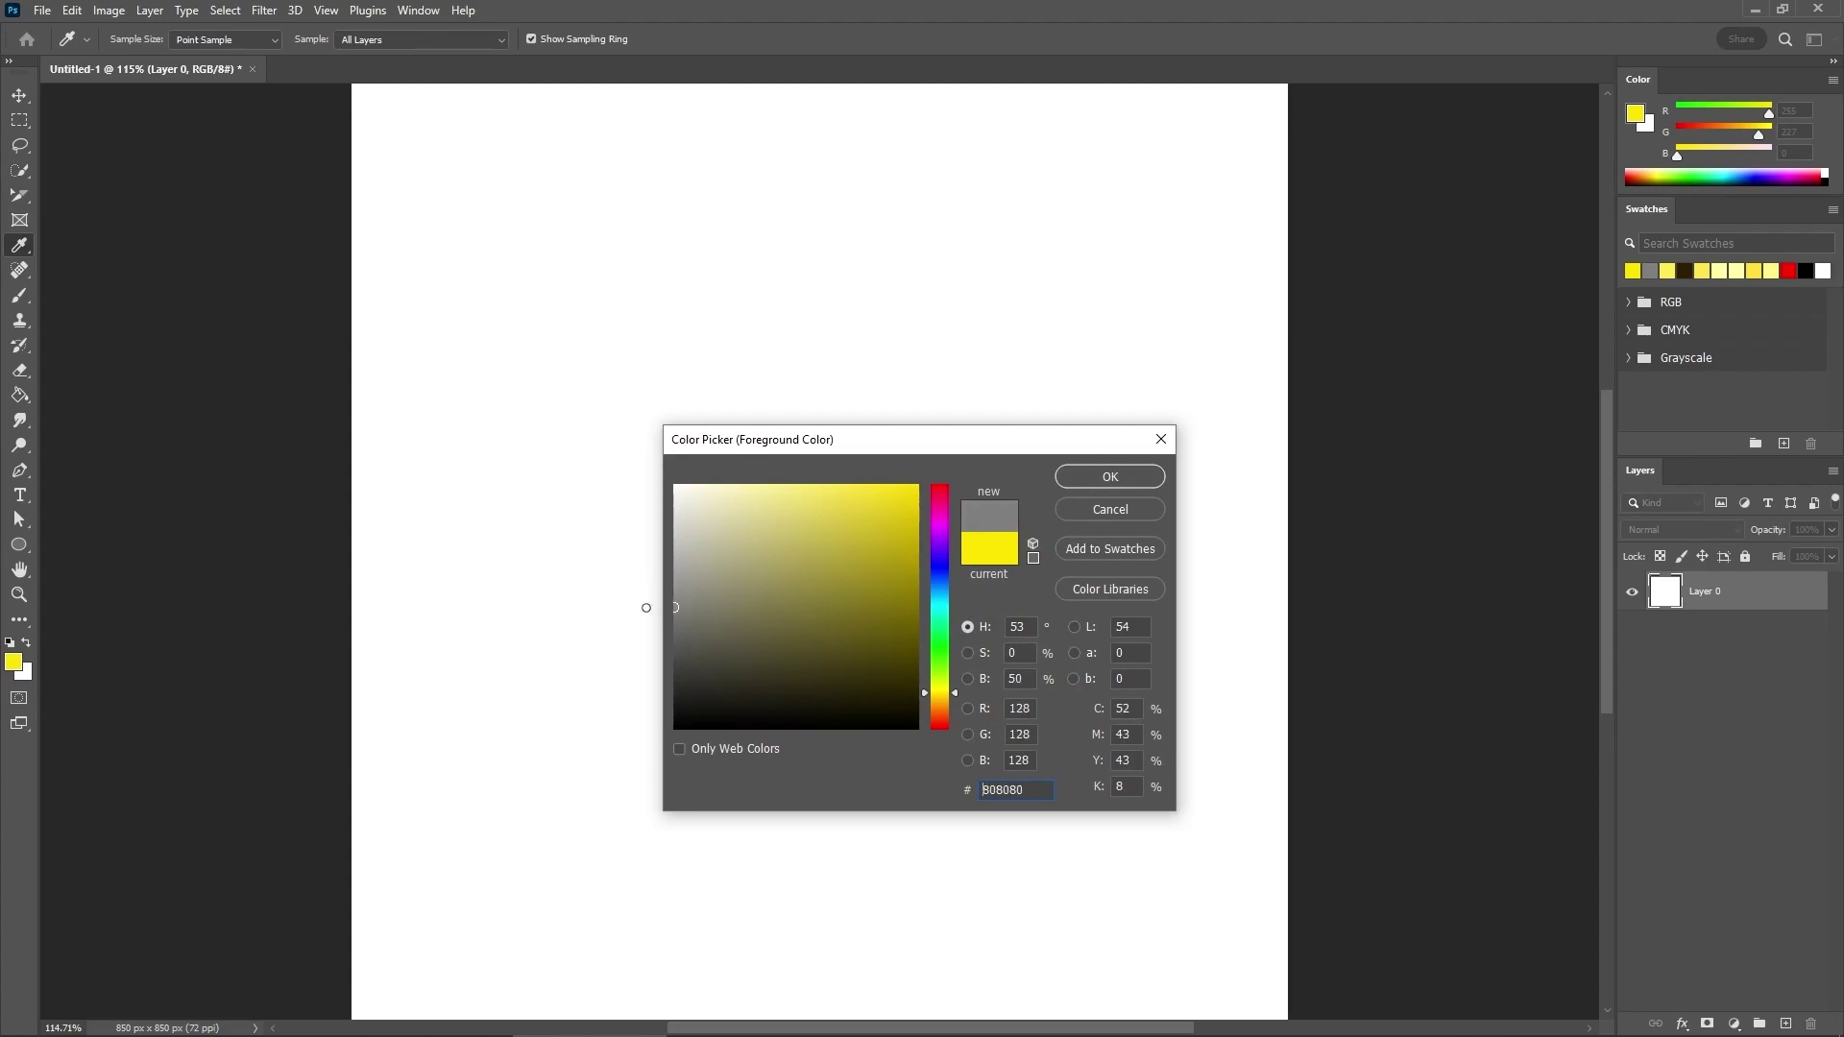
pyautogui.click(1095, 476)
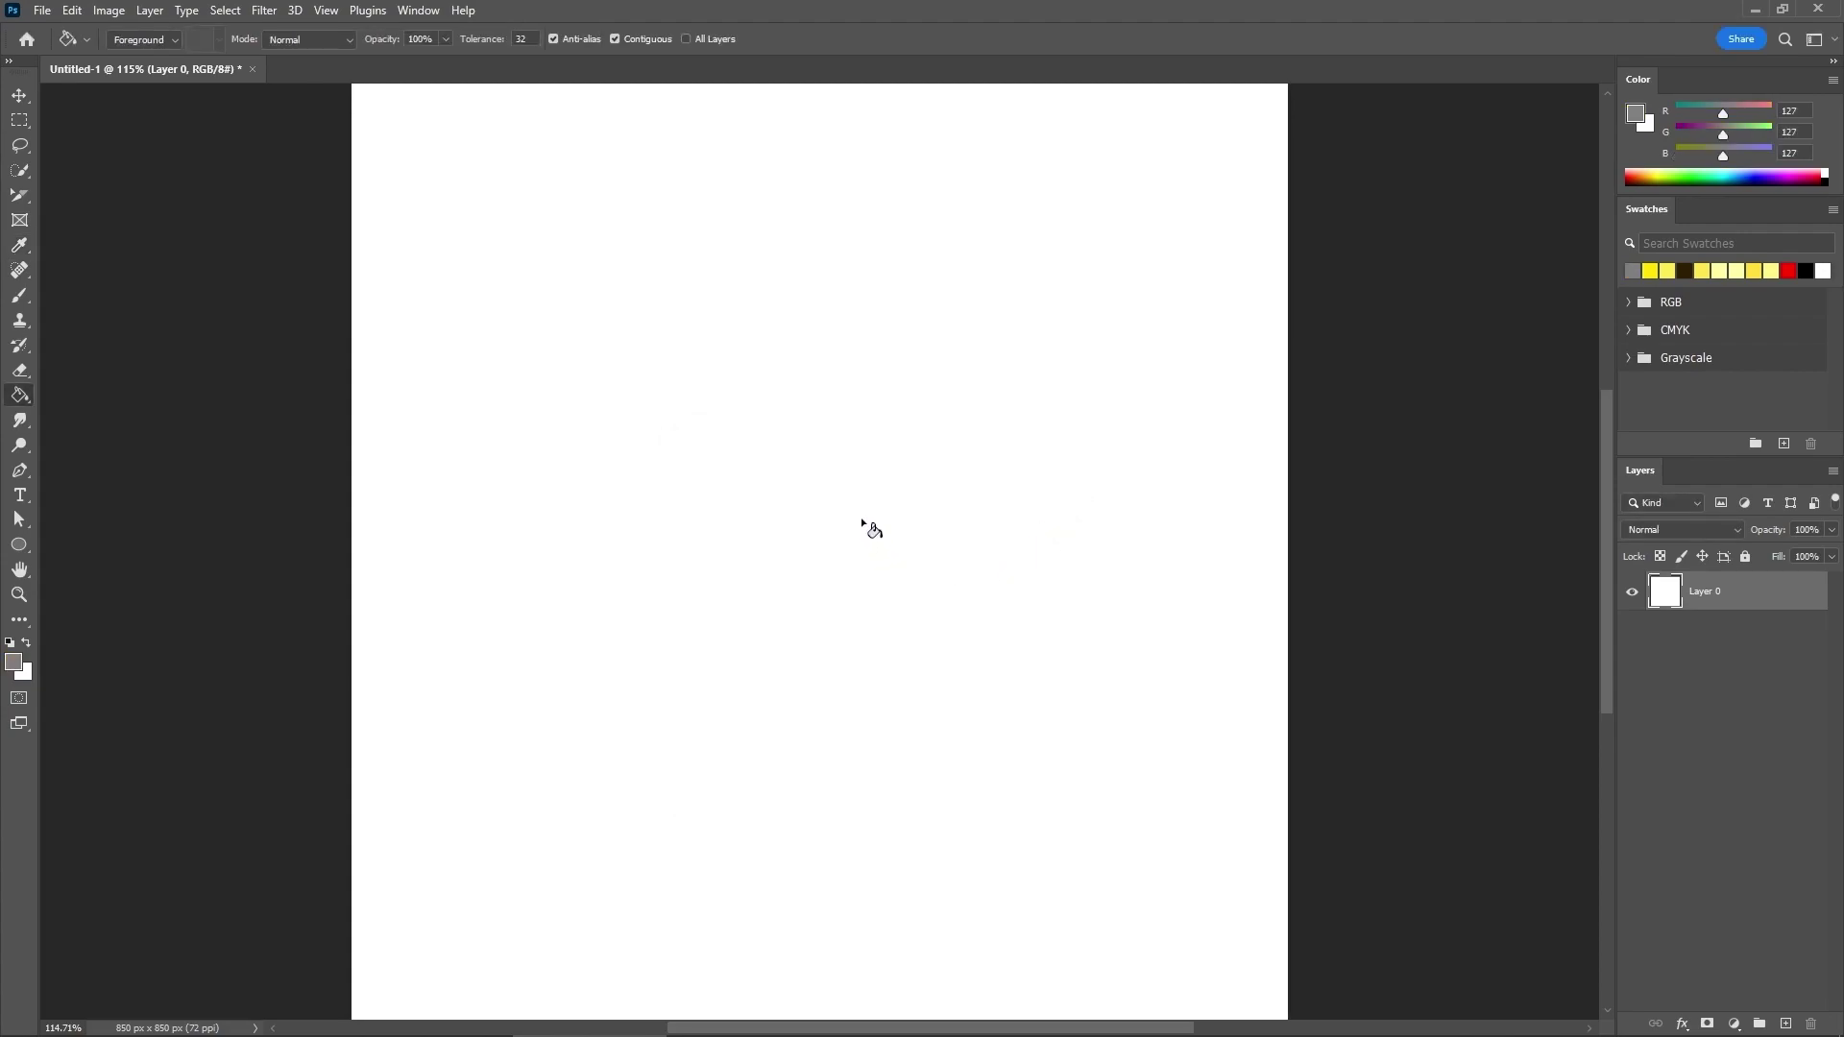
pyautogui.click(862, 519)
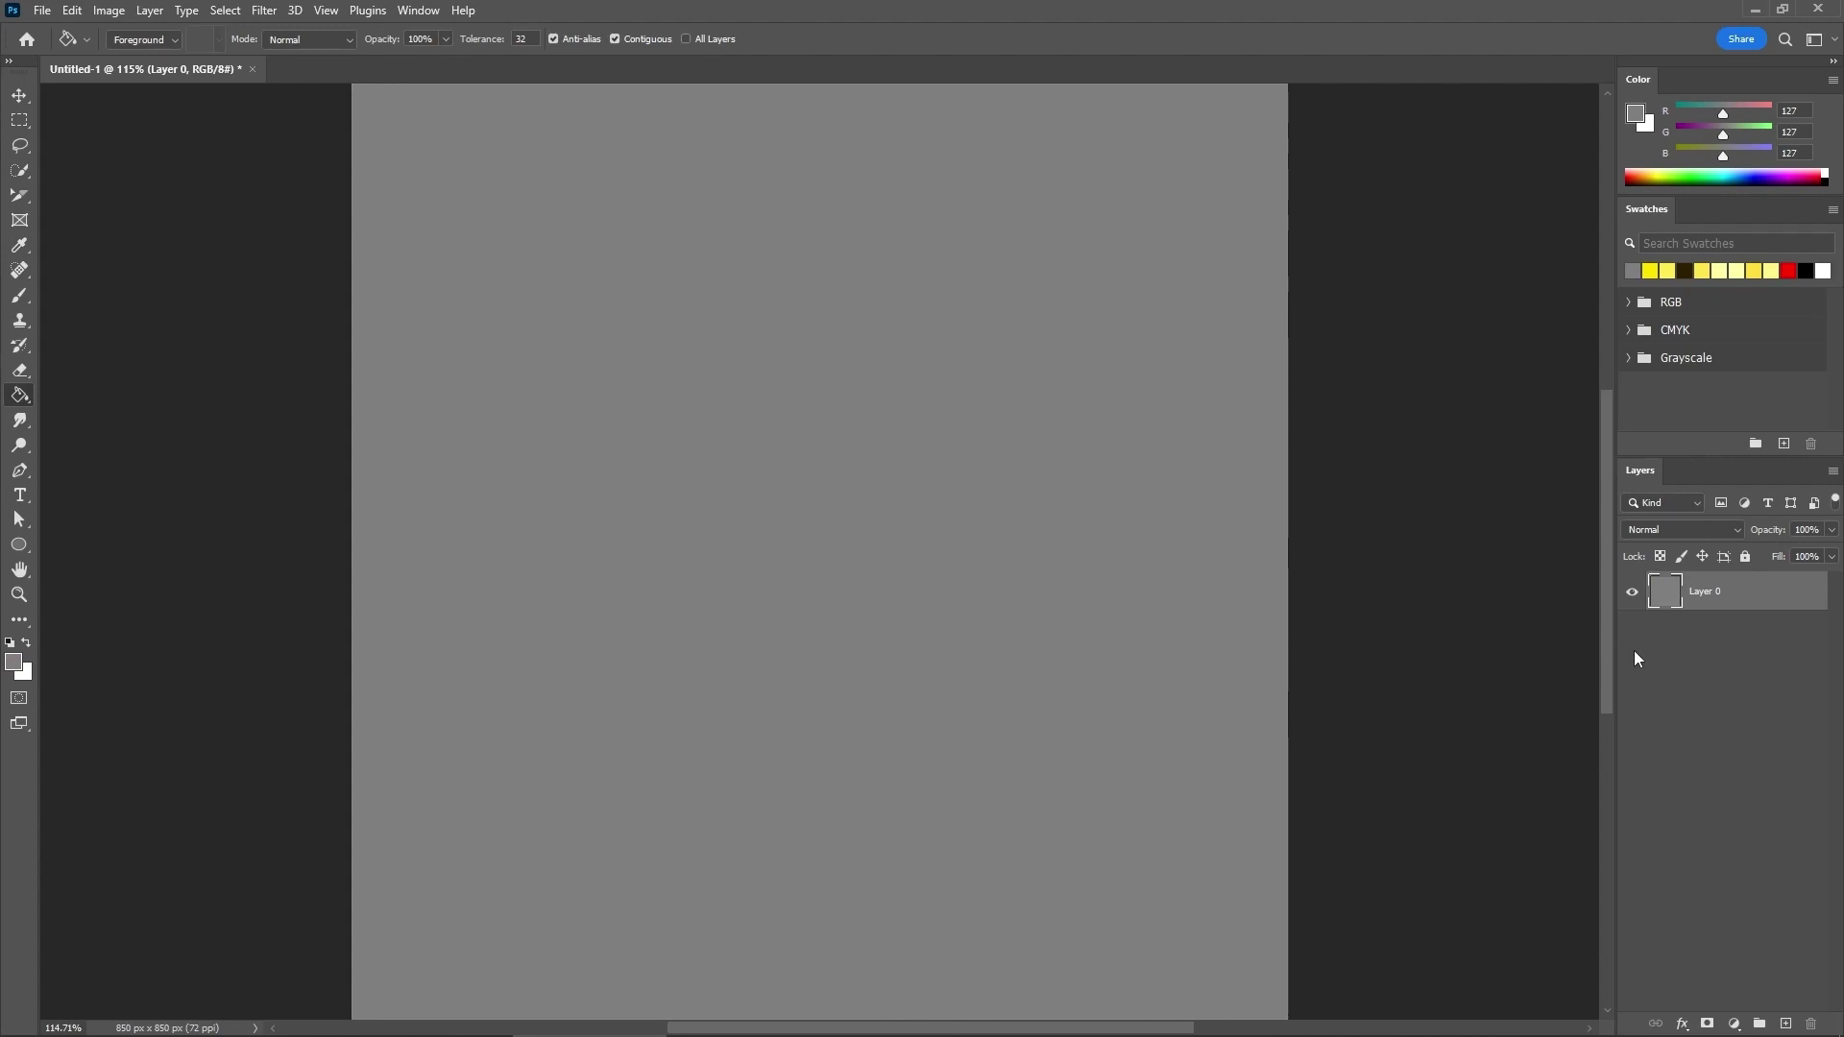
# Step: Add a Bevel & Emboss effect to the grey layer: Inner Bevel, Chisel Hard, depth 1000%, size 57 px
pyautogui.doubleClick(1763, 597)
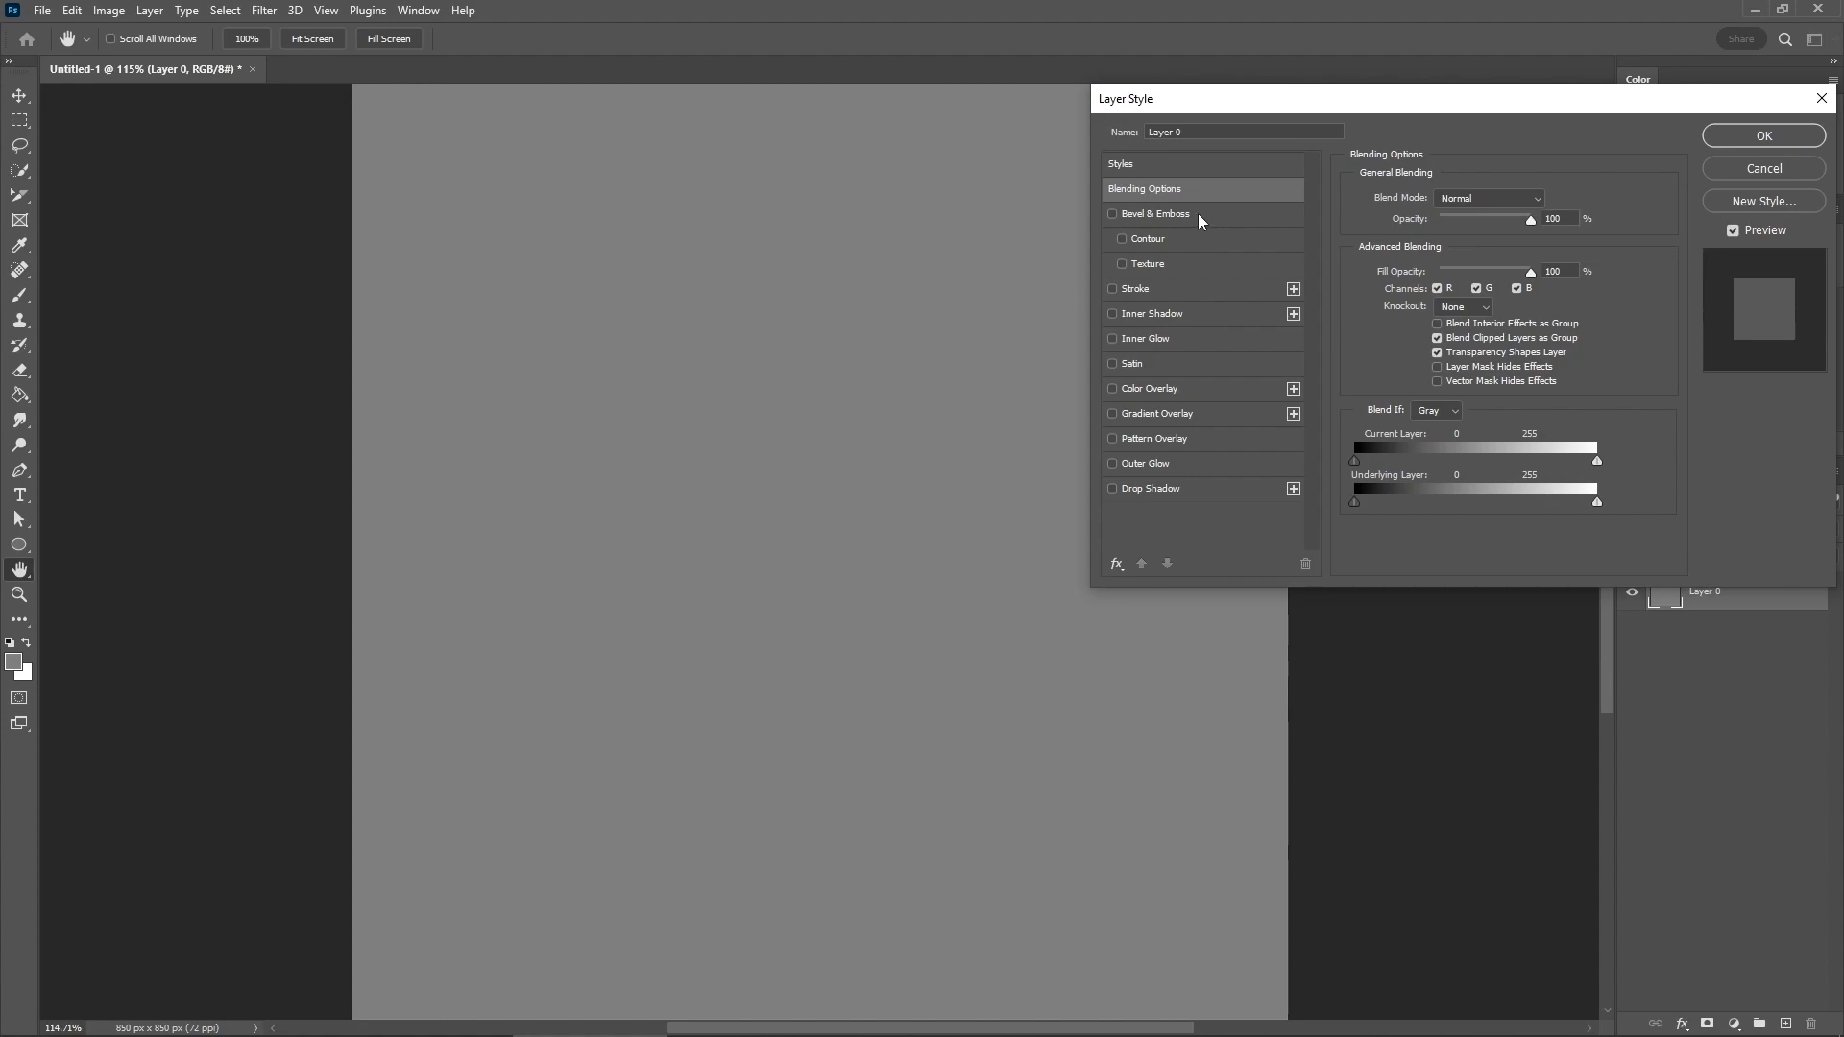
pyautogui.click(1191, 215)
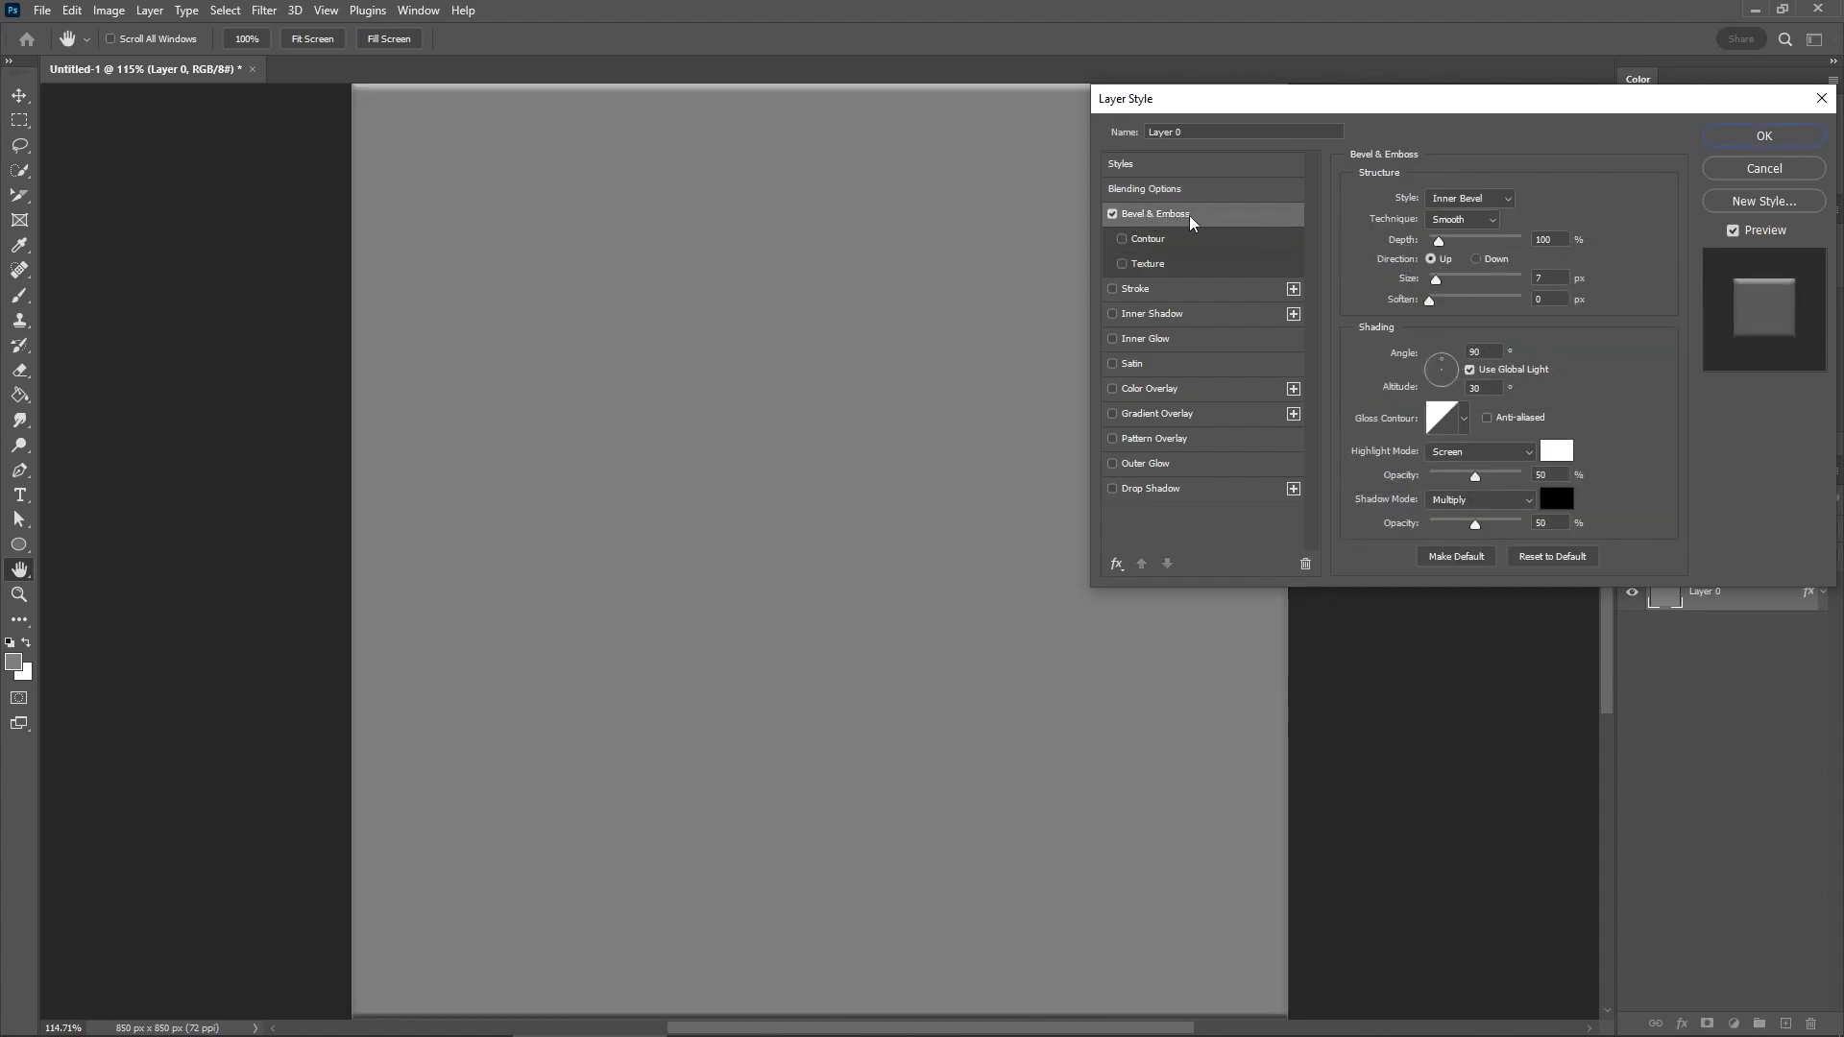
pyautogui.click(1509, 201)
pyautogui.click(1510, 206)
pyautogui.click(1479, 220)
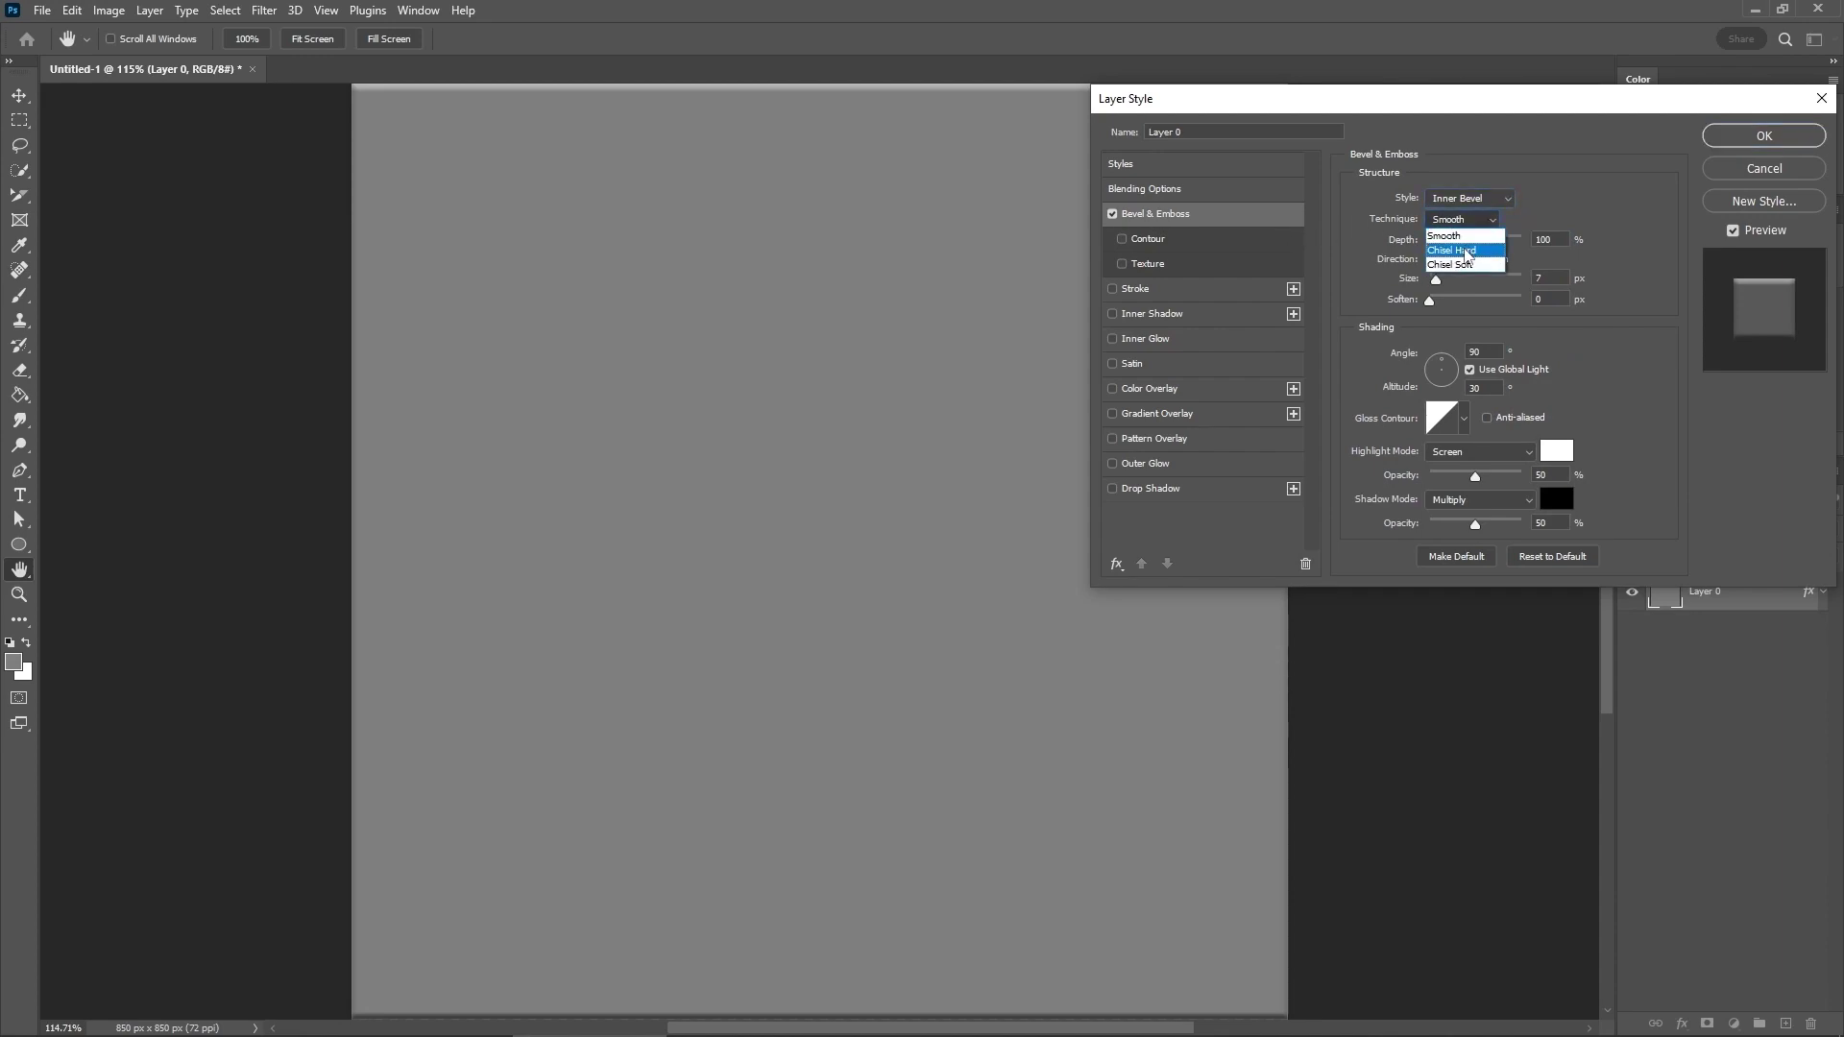
pyautogui.click(1466, 254)
pyautogui.moveTo(1439, 241); pyautogui.dragTo(1542, 246)
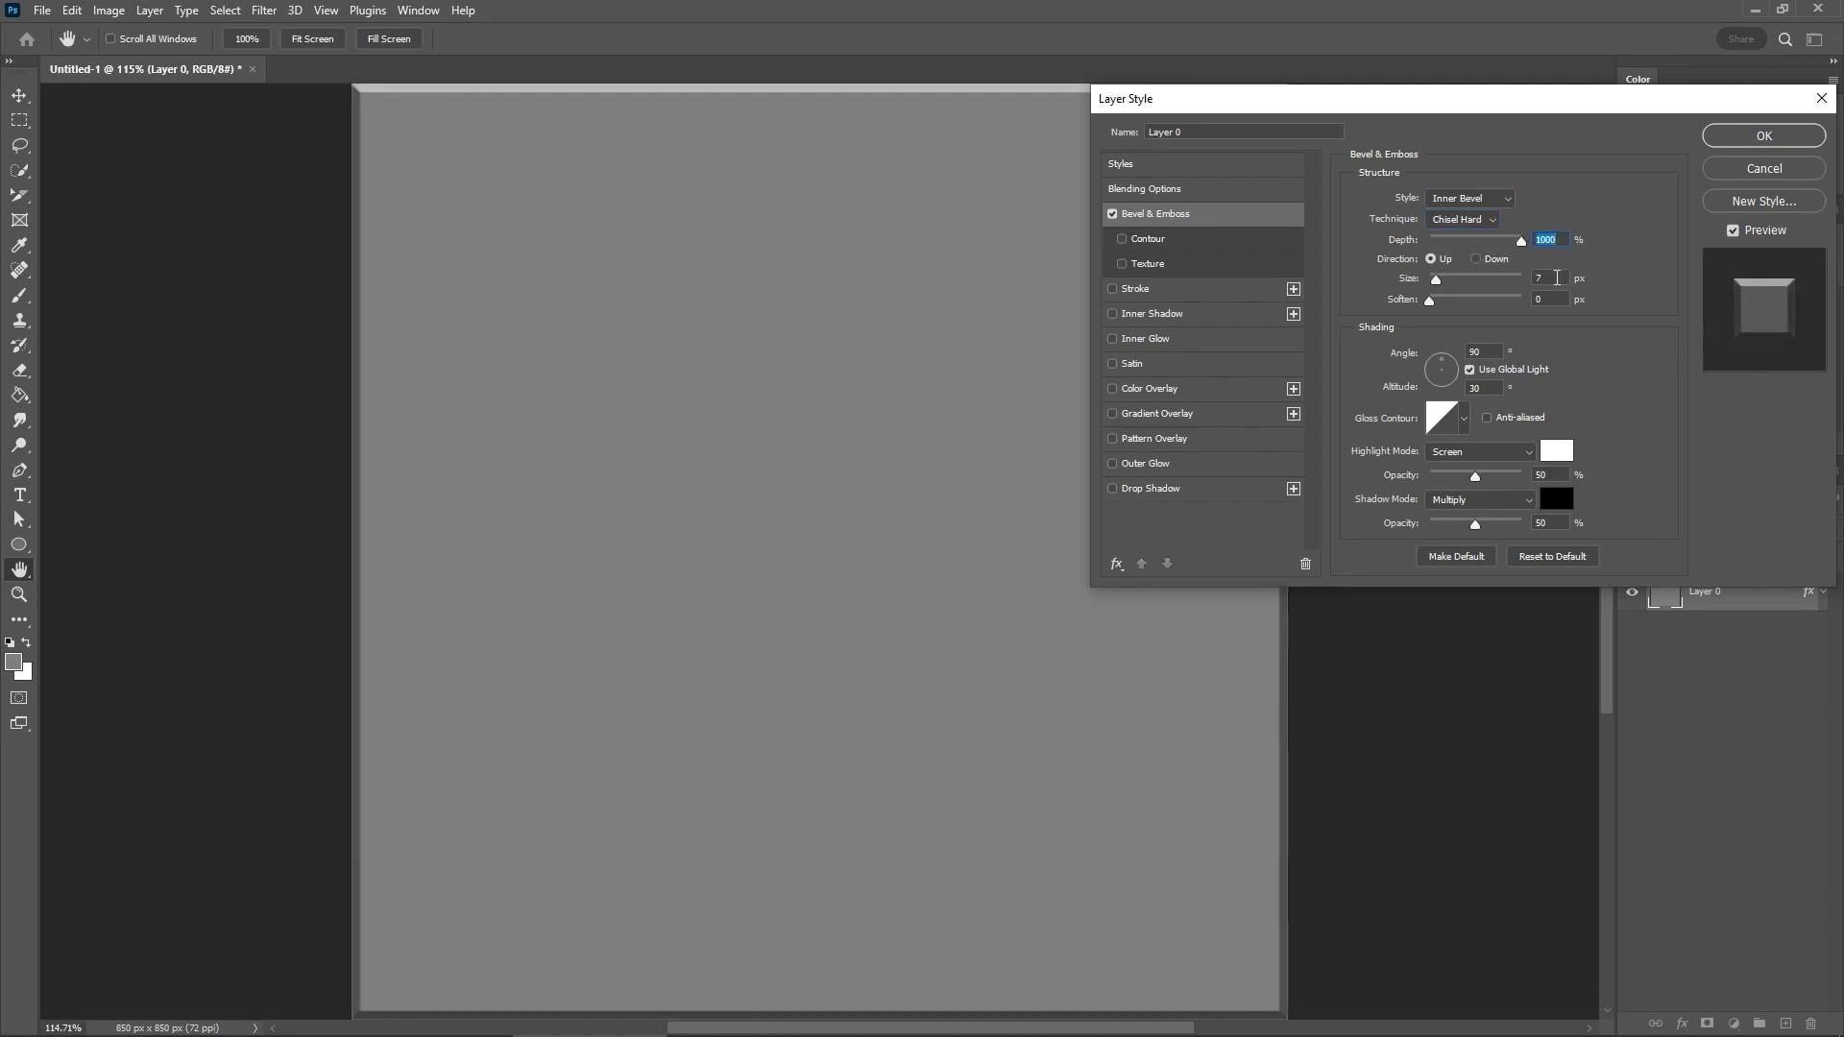
pyautogui.click(1534, 278)
pyautogui.write('57')
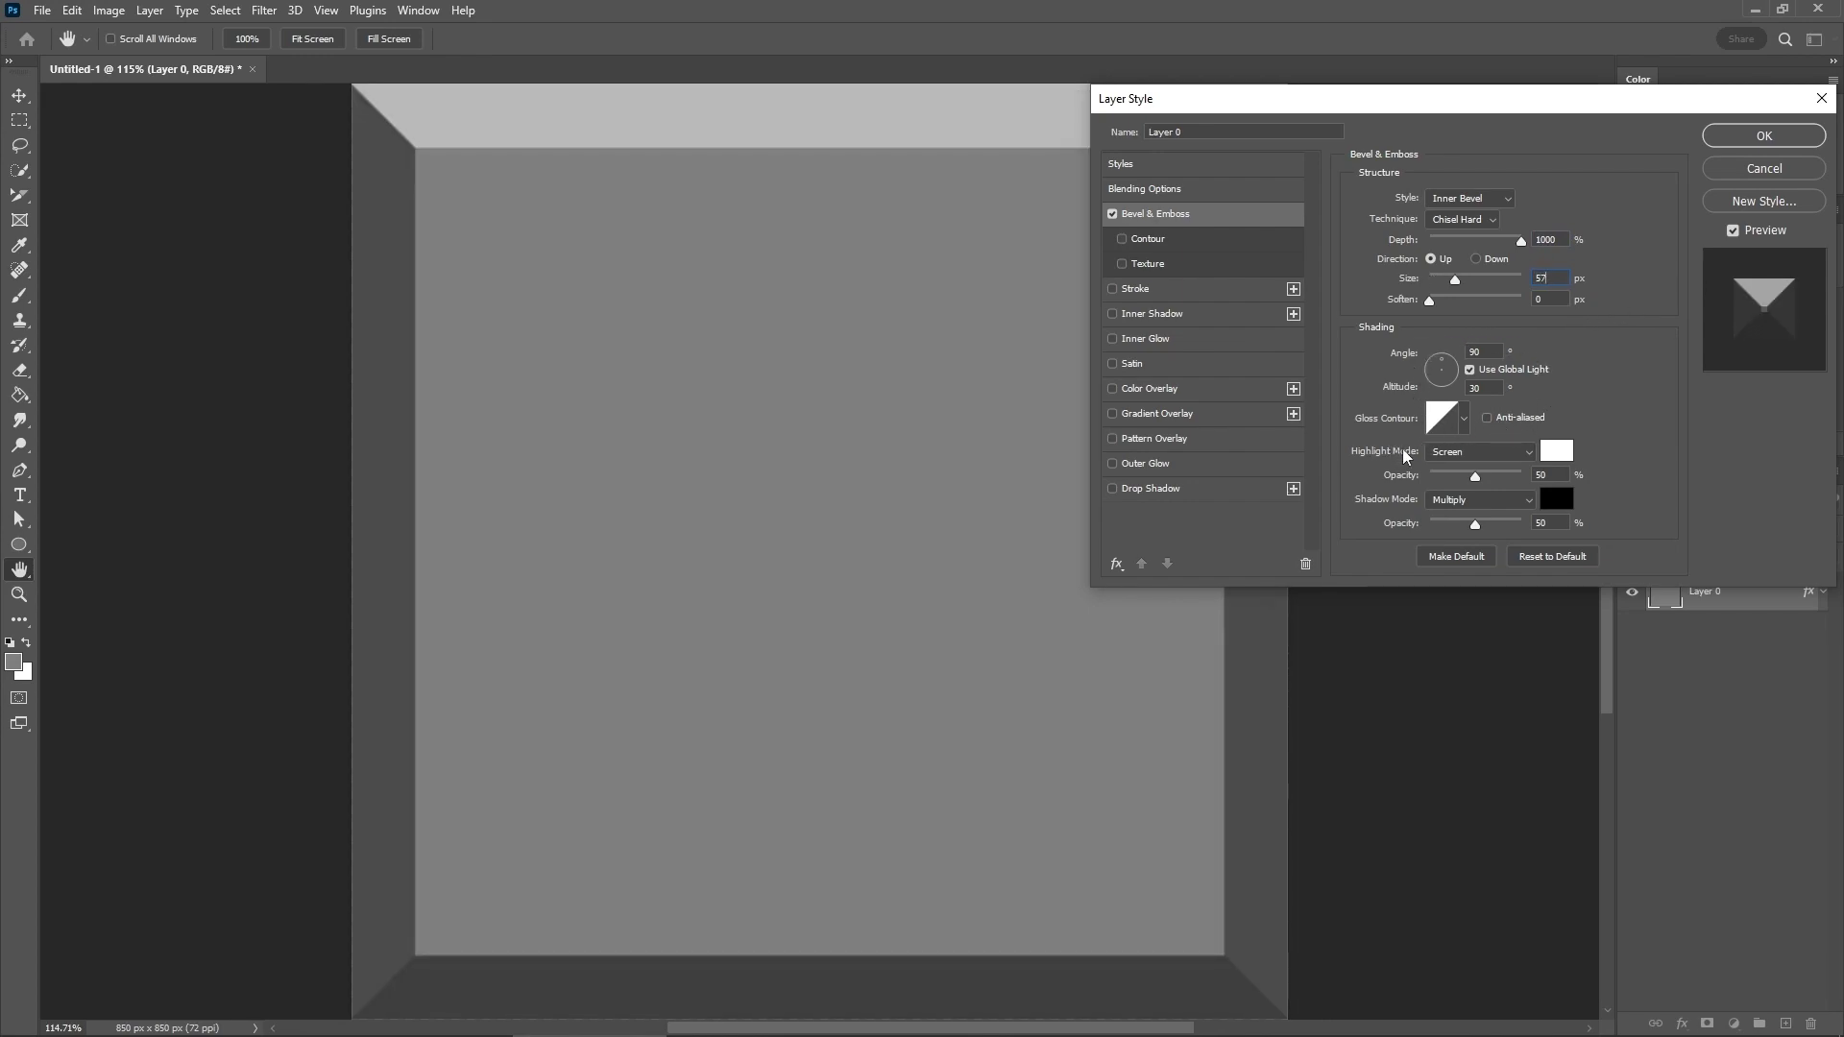
# Step: Set the bevel's highlight mode to Normal at 76% opacity and apply the layer style
pyautogui.click(1482, 452)
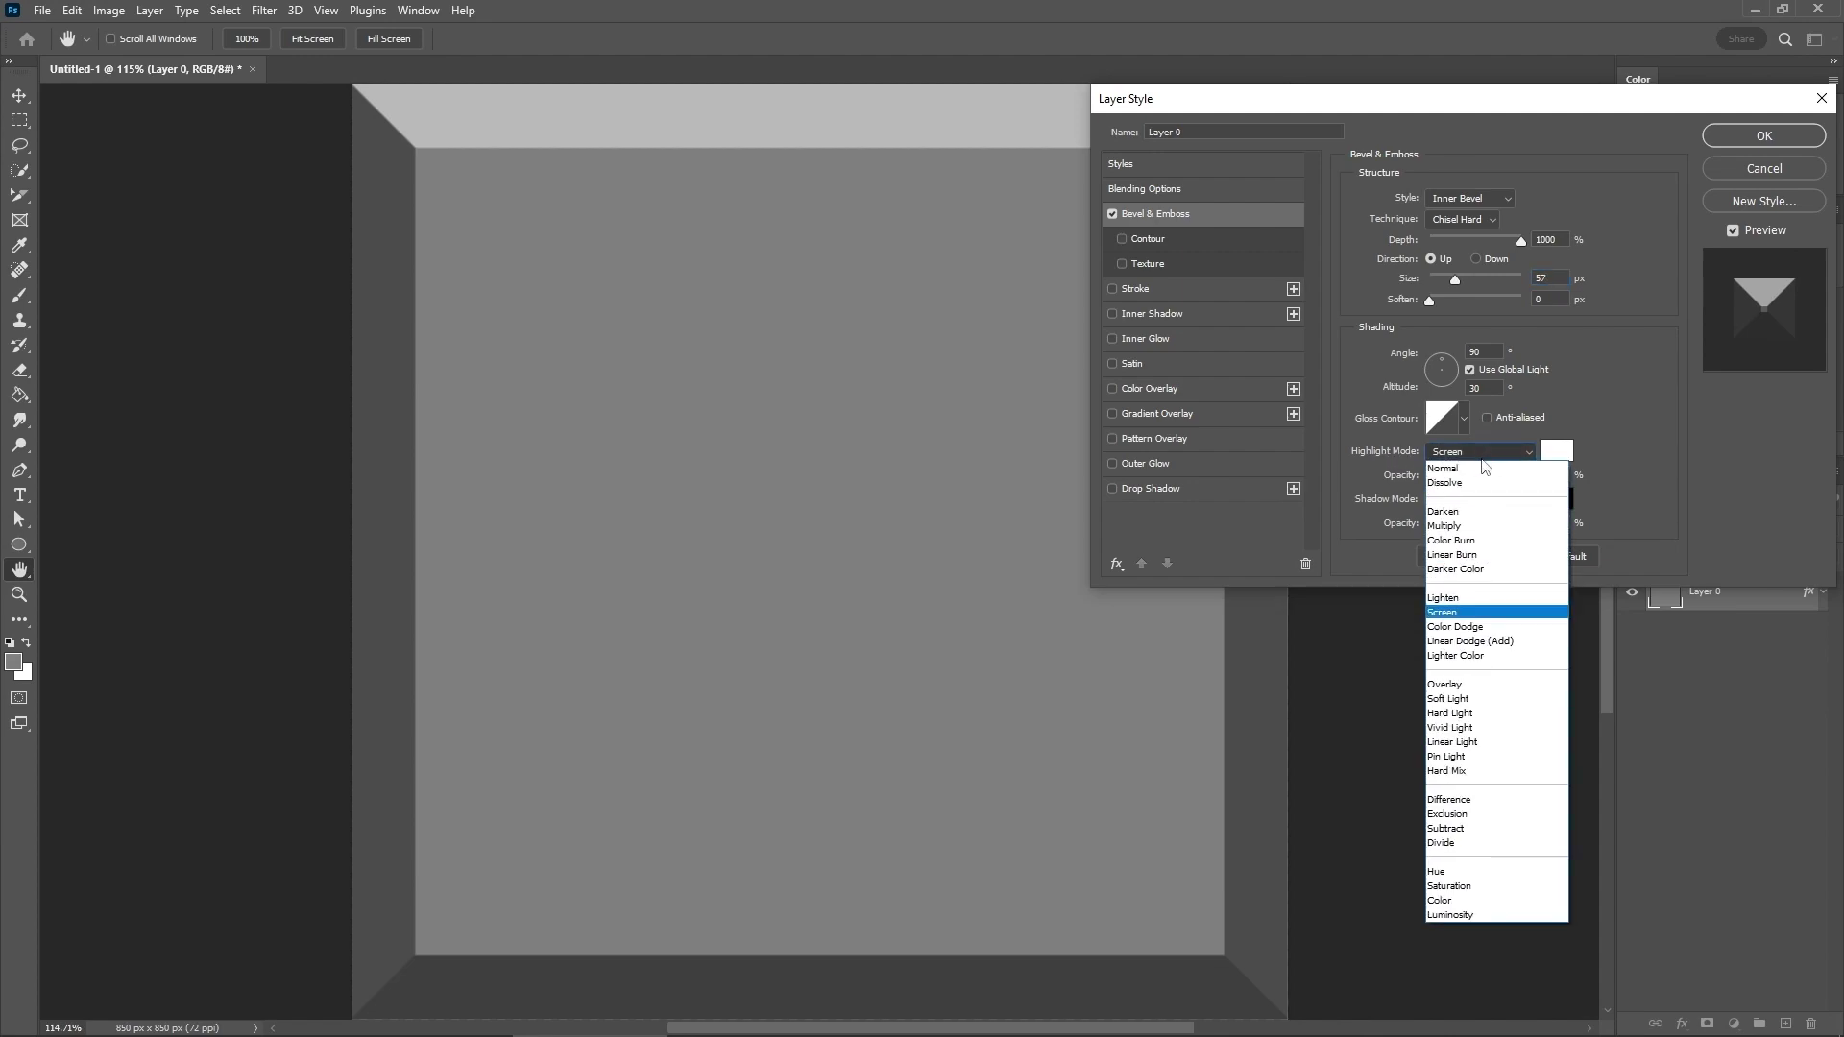
pyautogui.click(1479, 468)
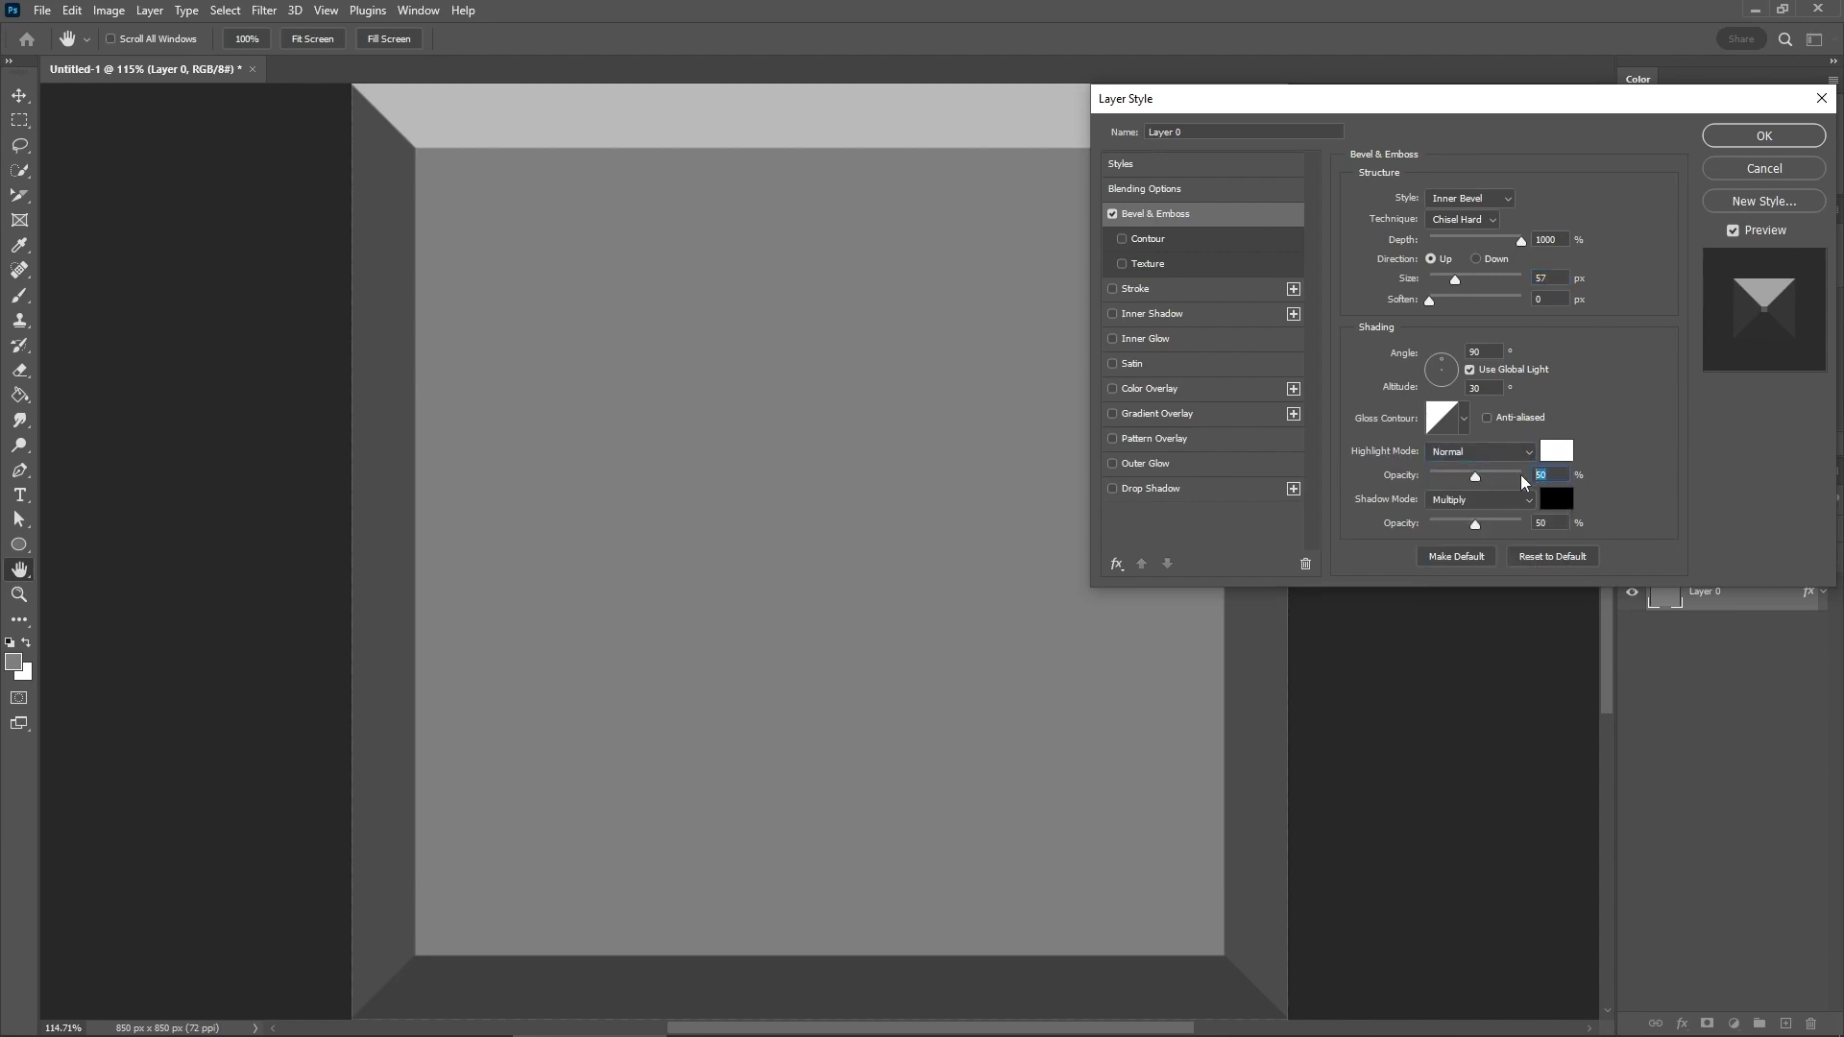
pyautogui.write('76')
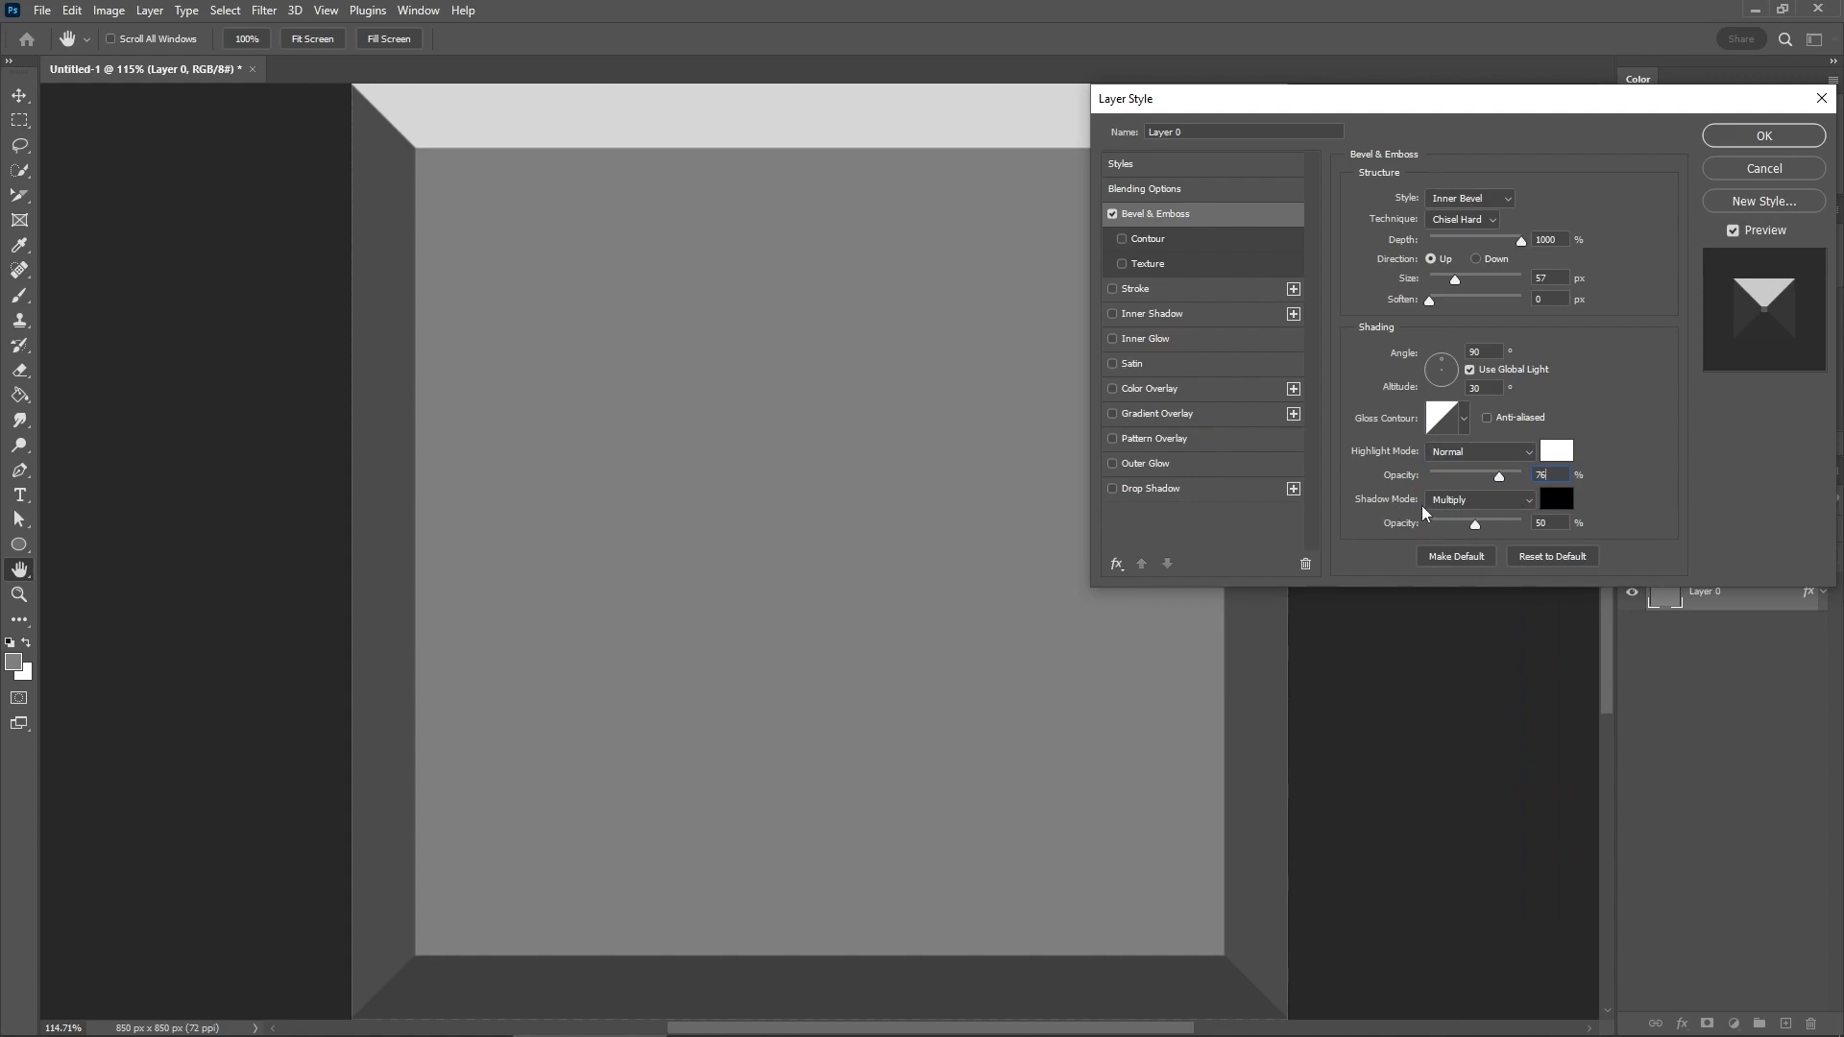
pyautogui.click(1765, 140)
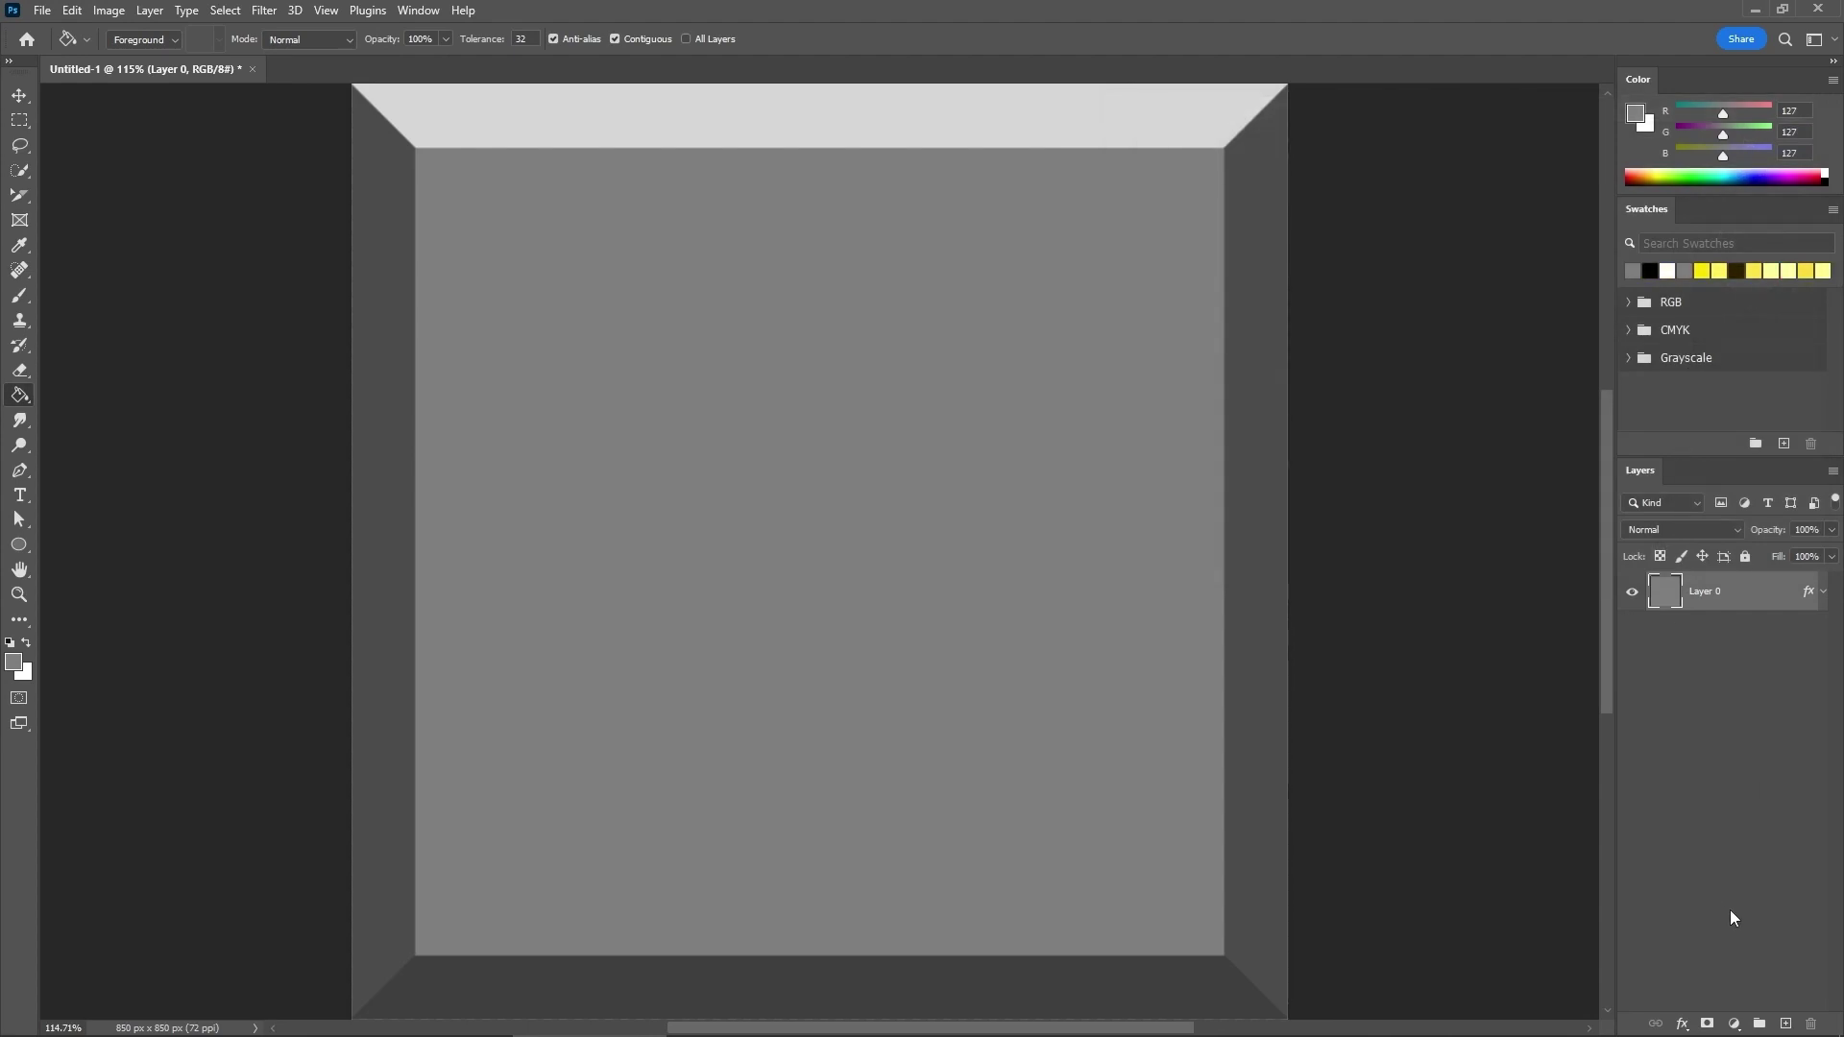
# Step: Add a new layer and draw a black-to-white linear gradient from the canvas's lower-left corner to its upper-right corner
pyautogui.click(1785, 1025)
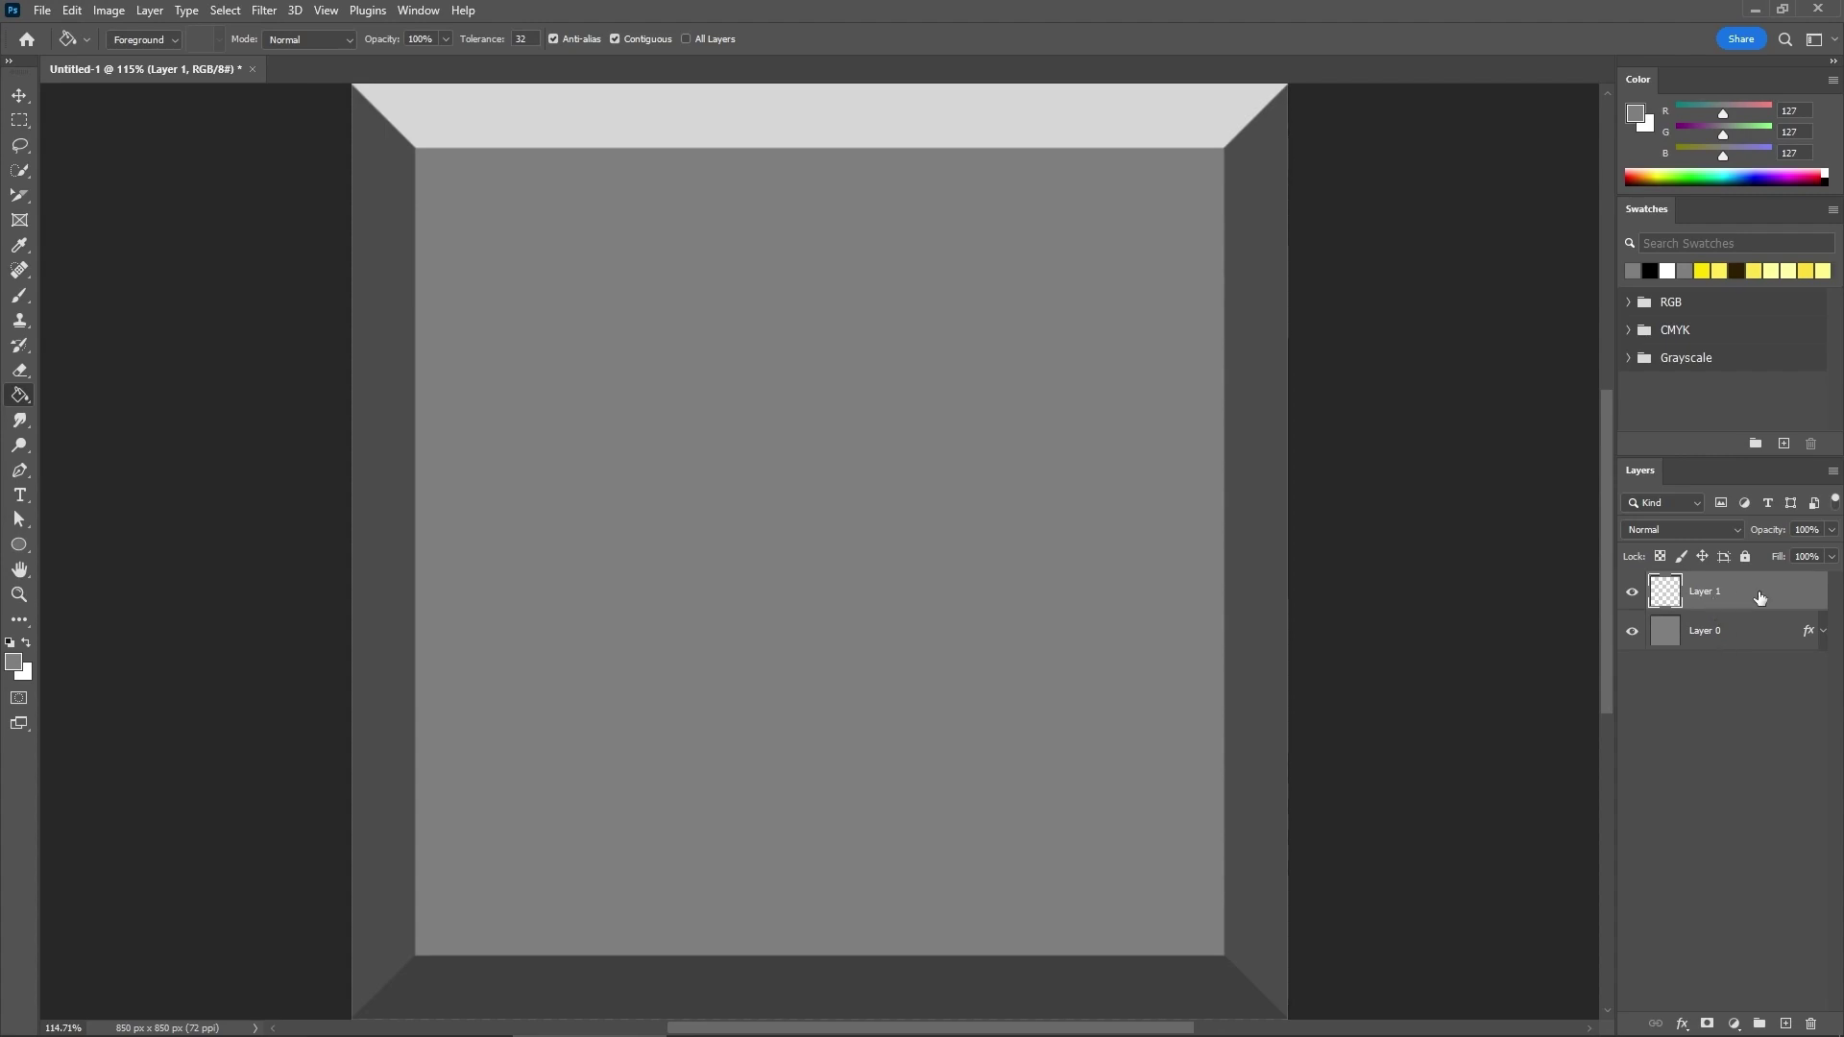
pyautogui.rightClick(20, 398)
pyautogui.click(82, 396)
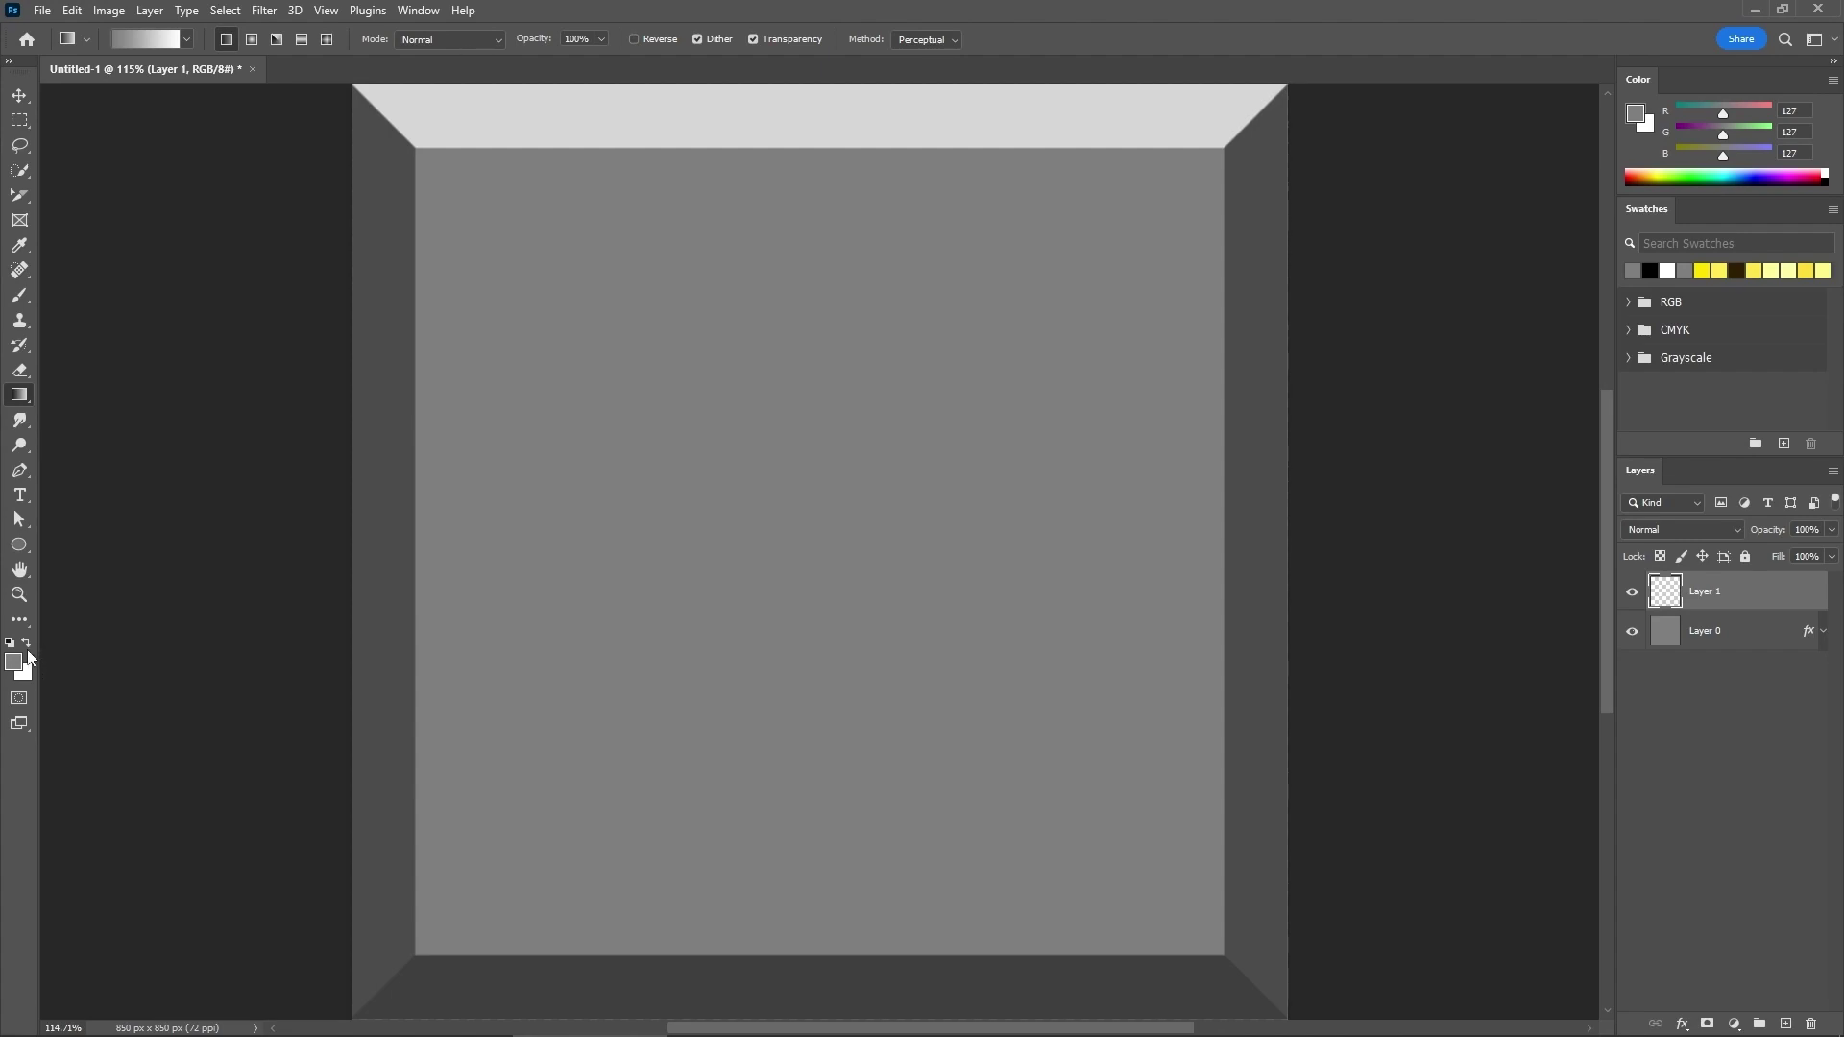
pyautogui.press('d')
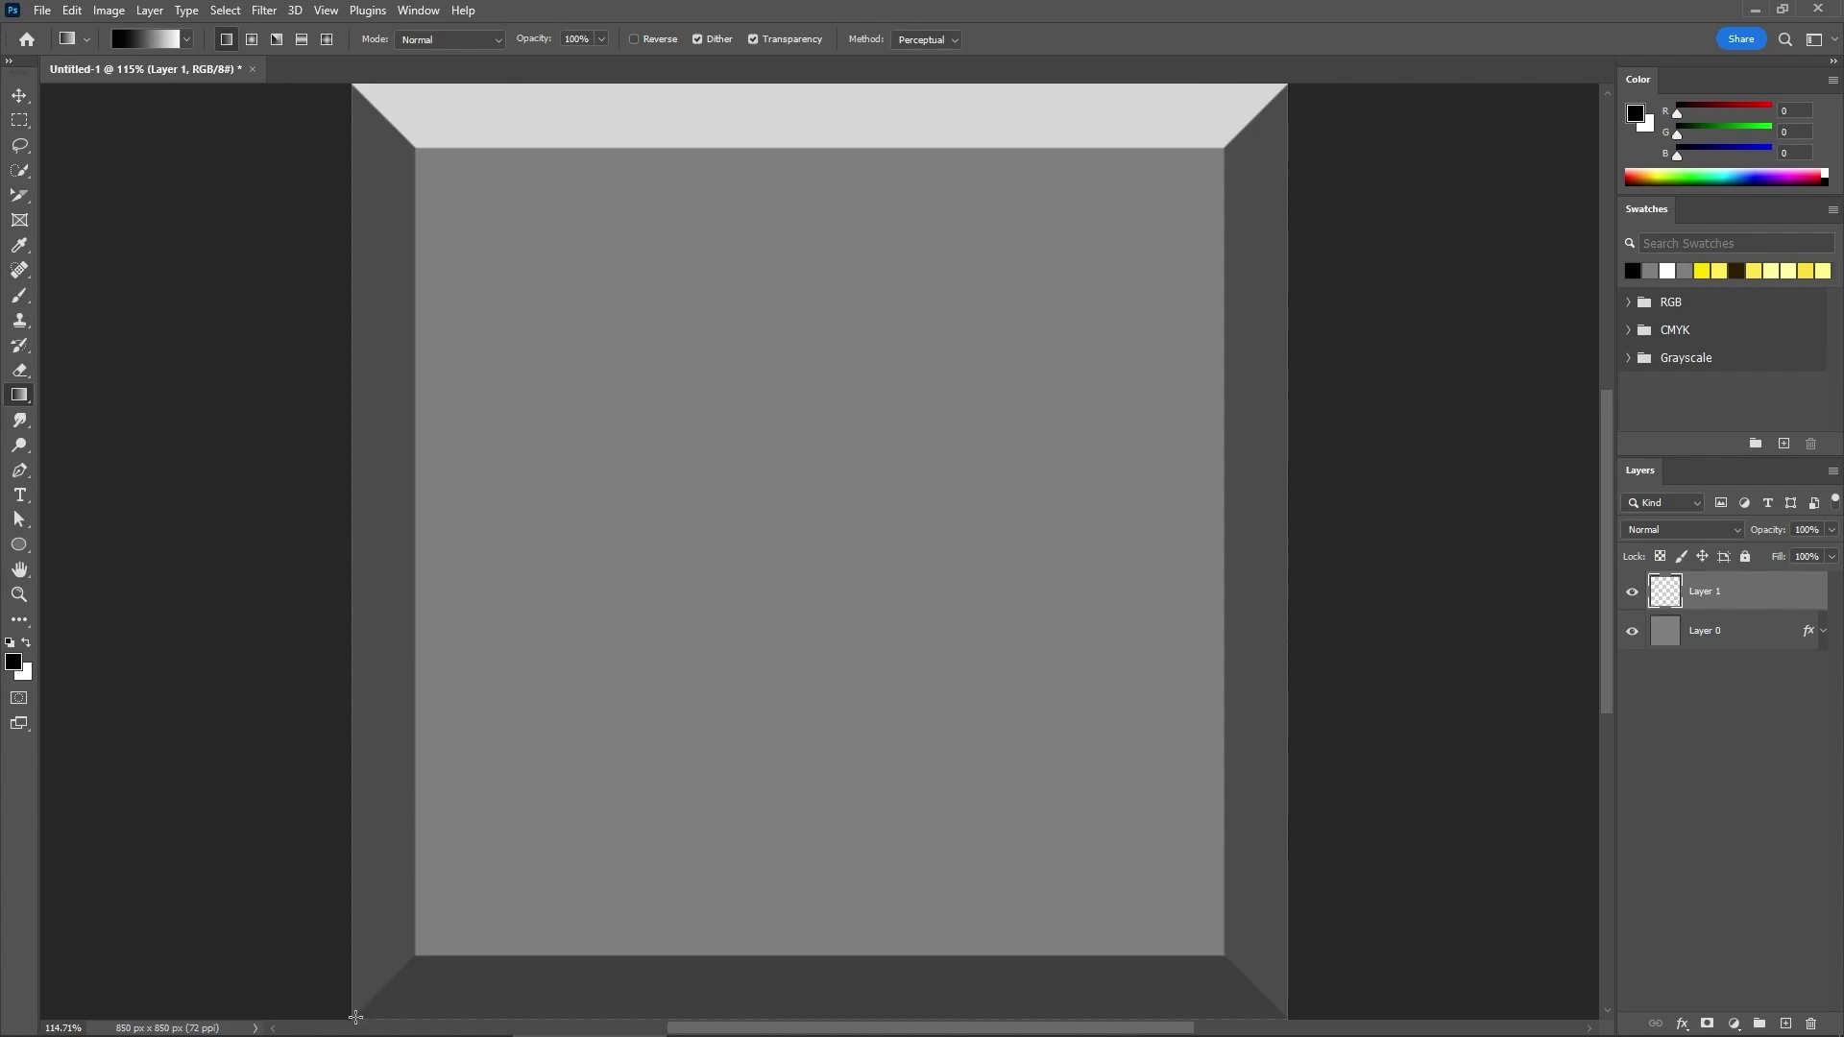
pyautogui.moveTo(355, 1017); pyautogui.dragTo(1314, 89)
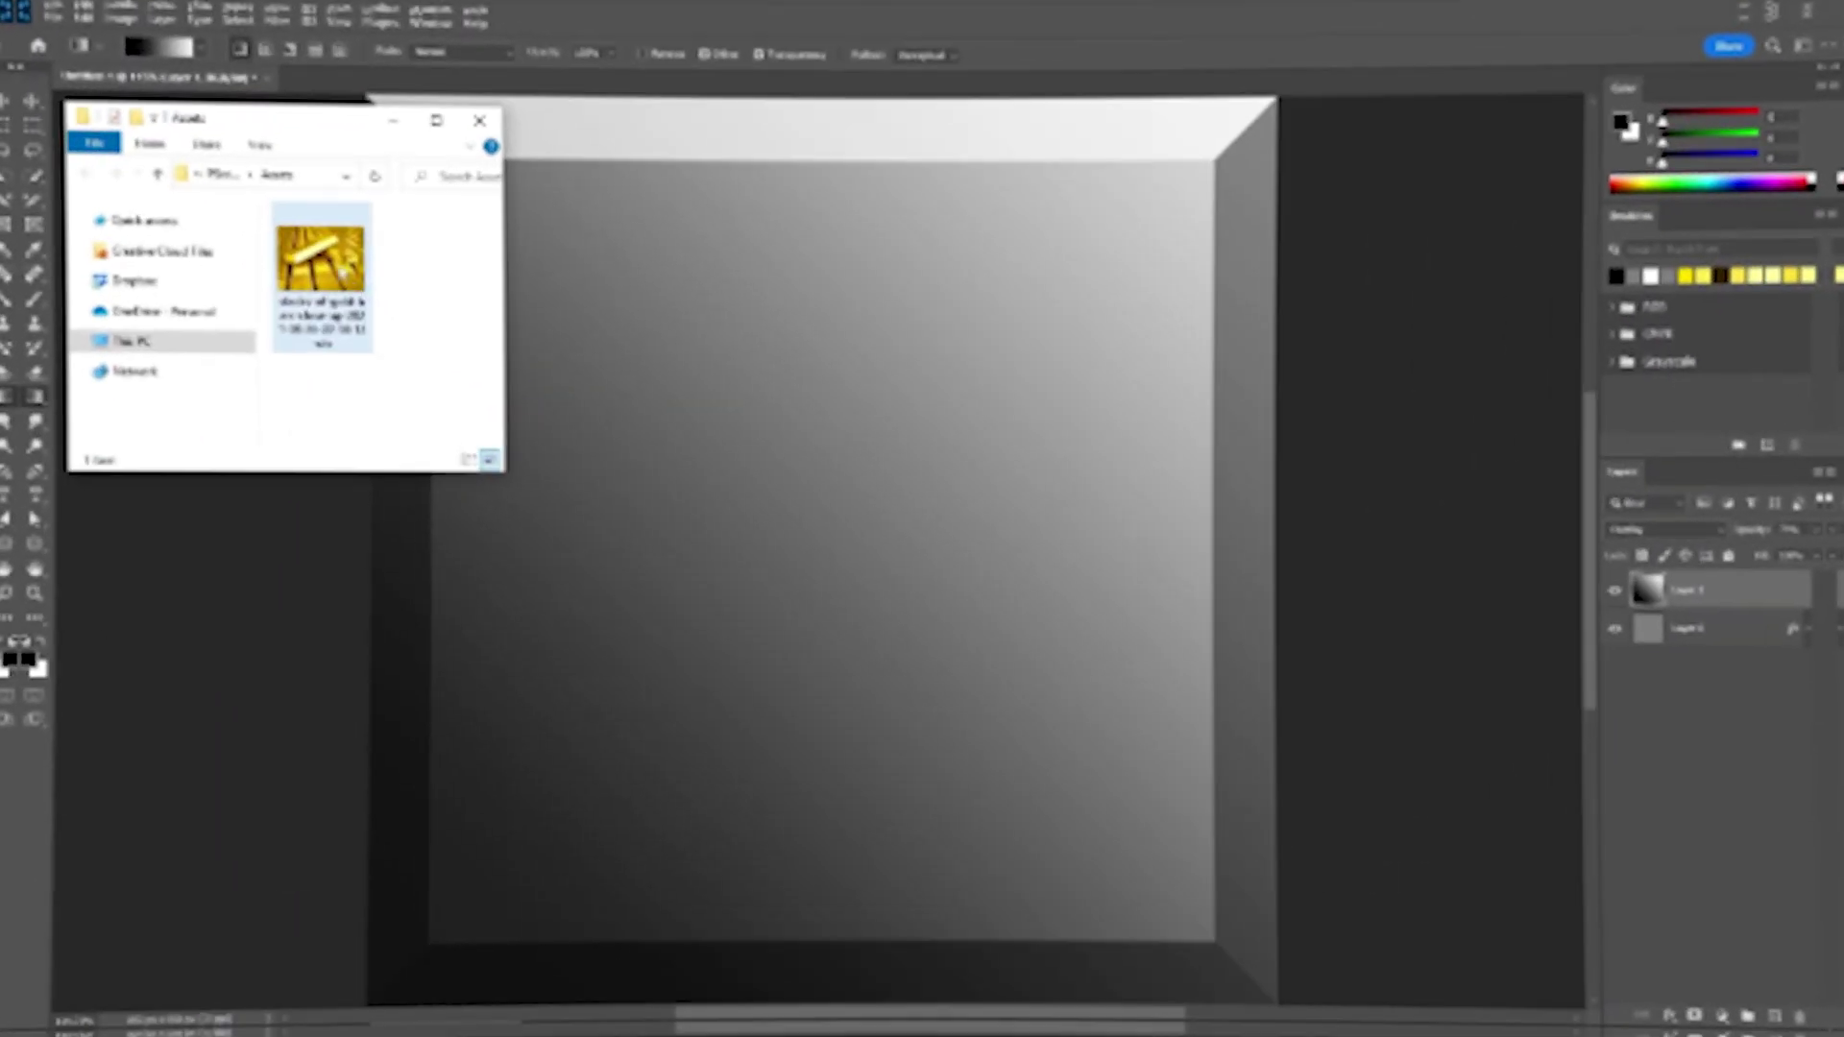
# Step: Place the stacks-of-gold-bars photo from the Assets folder into the document as a new layer
pyautogui.moveTo(305, 255); pyautogui.dragTo(903, 538)
pyautogui.press('Return')
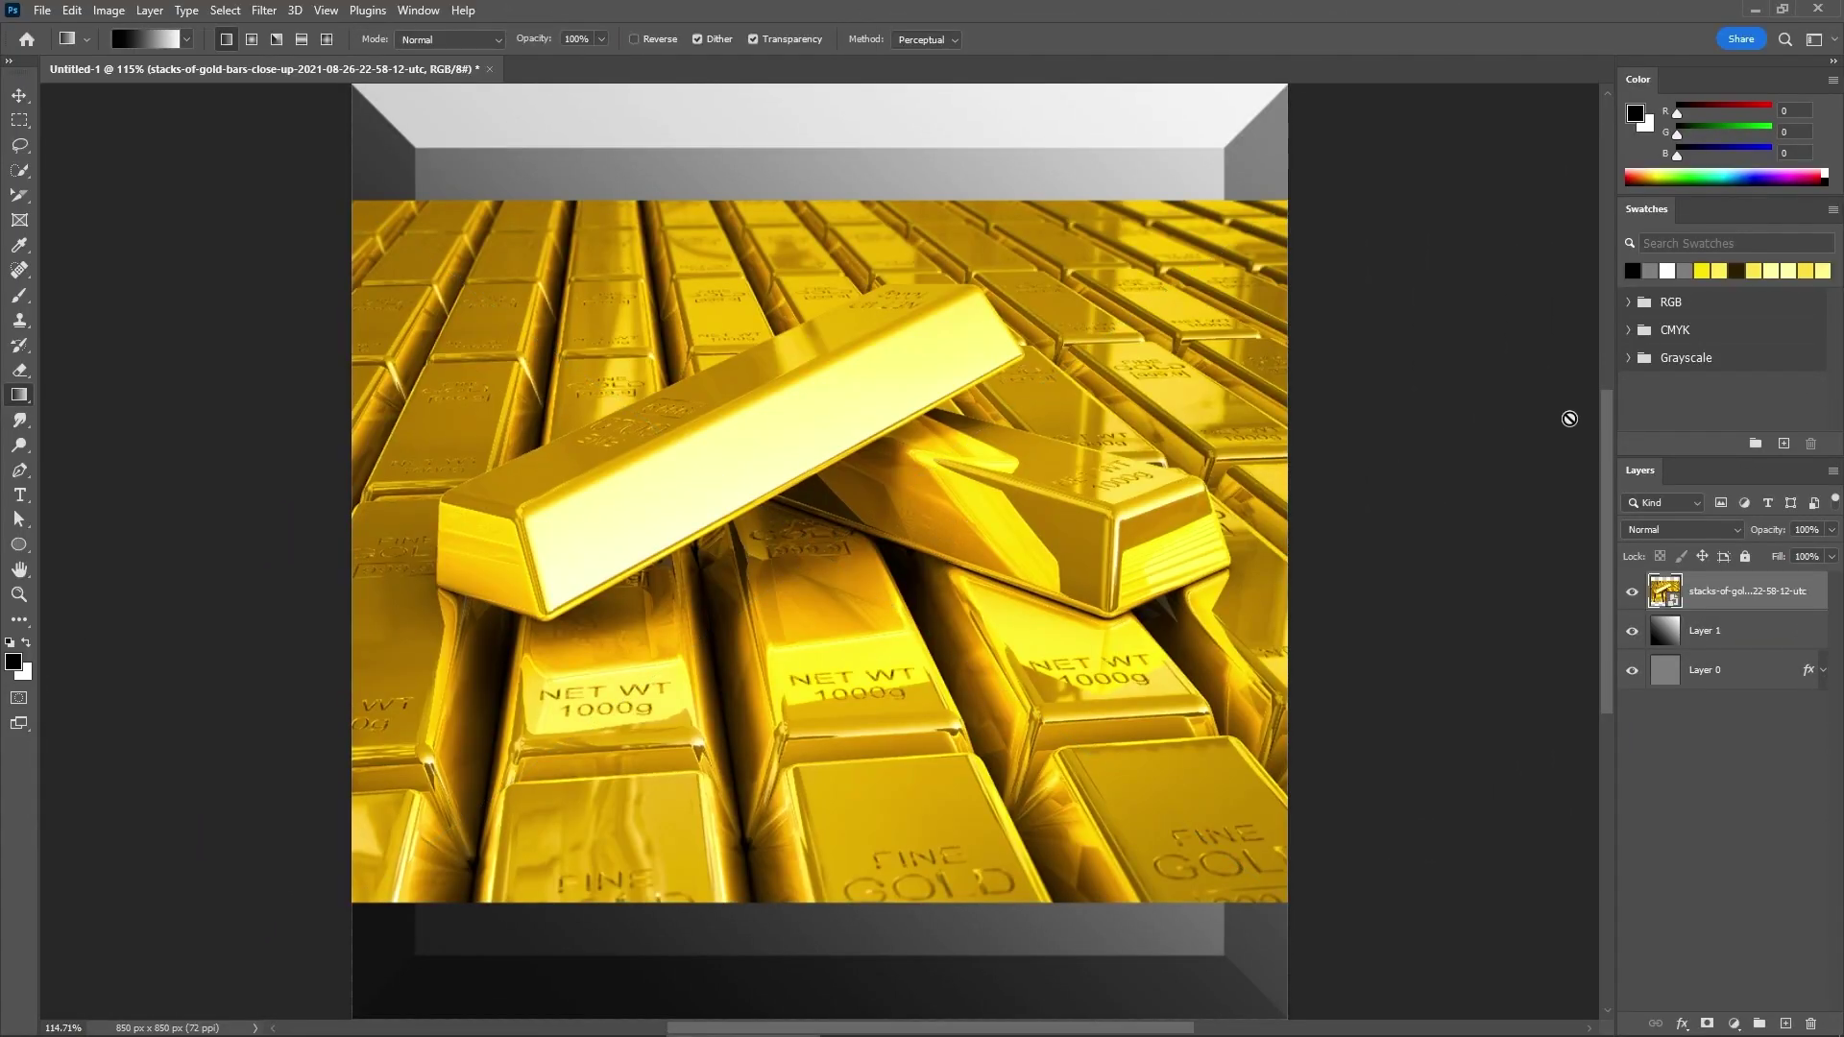
# Step: Create a new swatch group named GOLD
pyautogui.click(1755, 446)
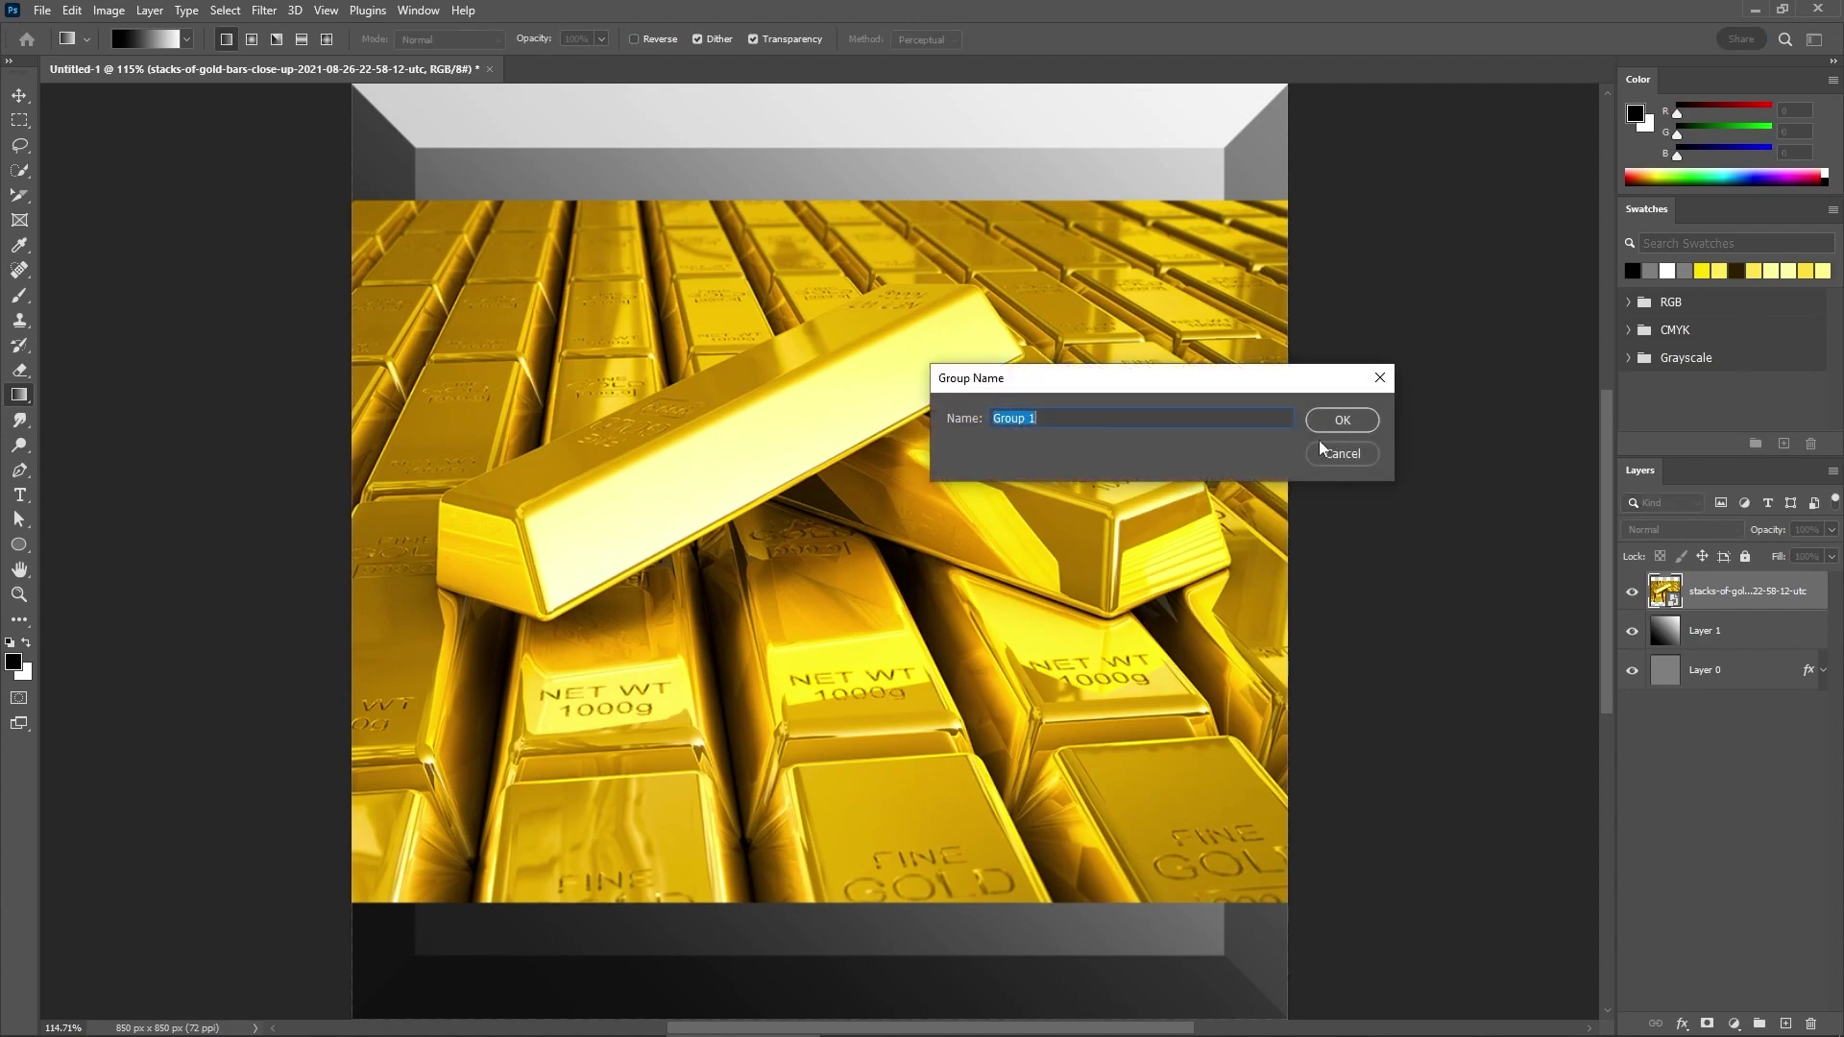
pyautogui.write('GOLD')
pyautogui.click(1319, 427)
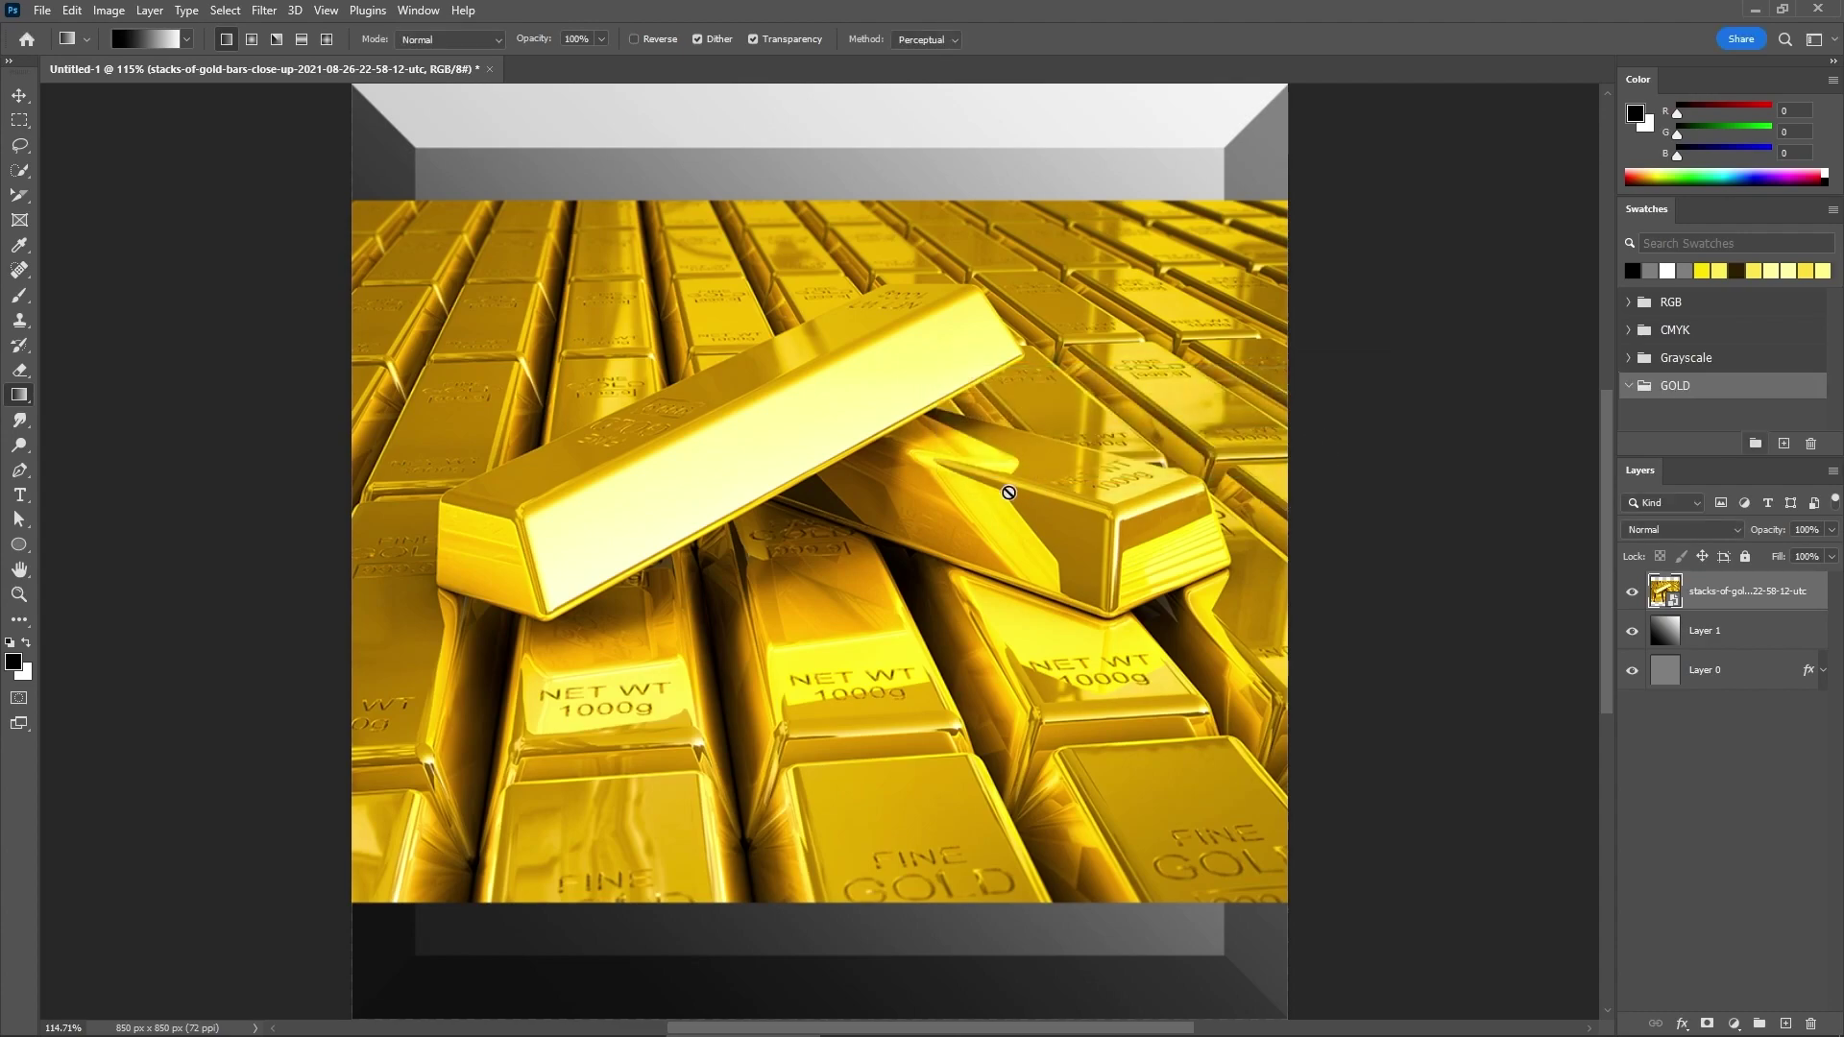
# Step: Sample a pale yellow highlight from the top gold bar with the Eyedropper and save it as a swatch in GOLD
pyautogui.click(19, 246)
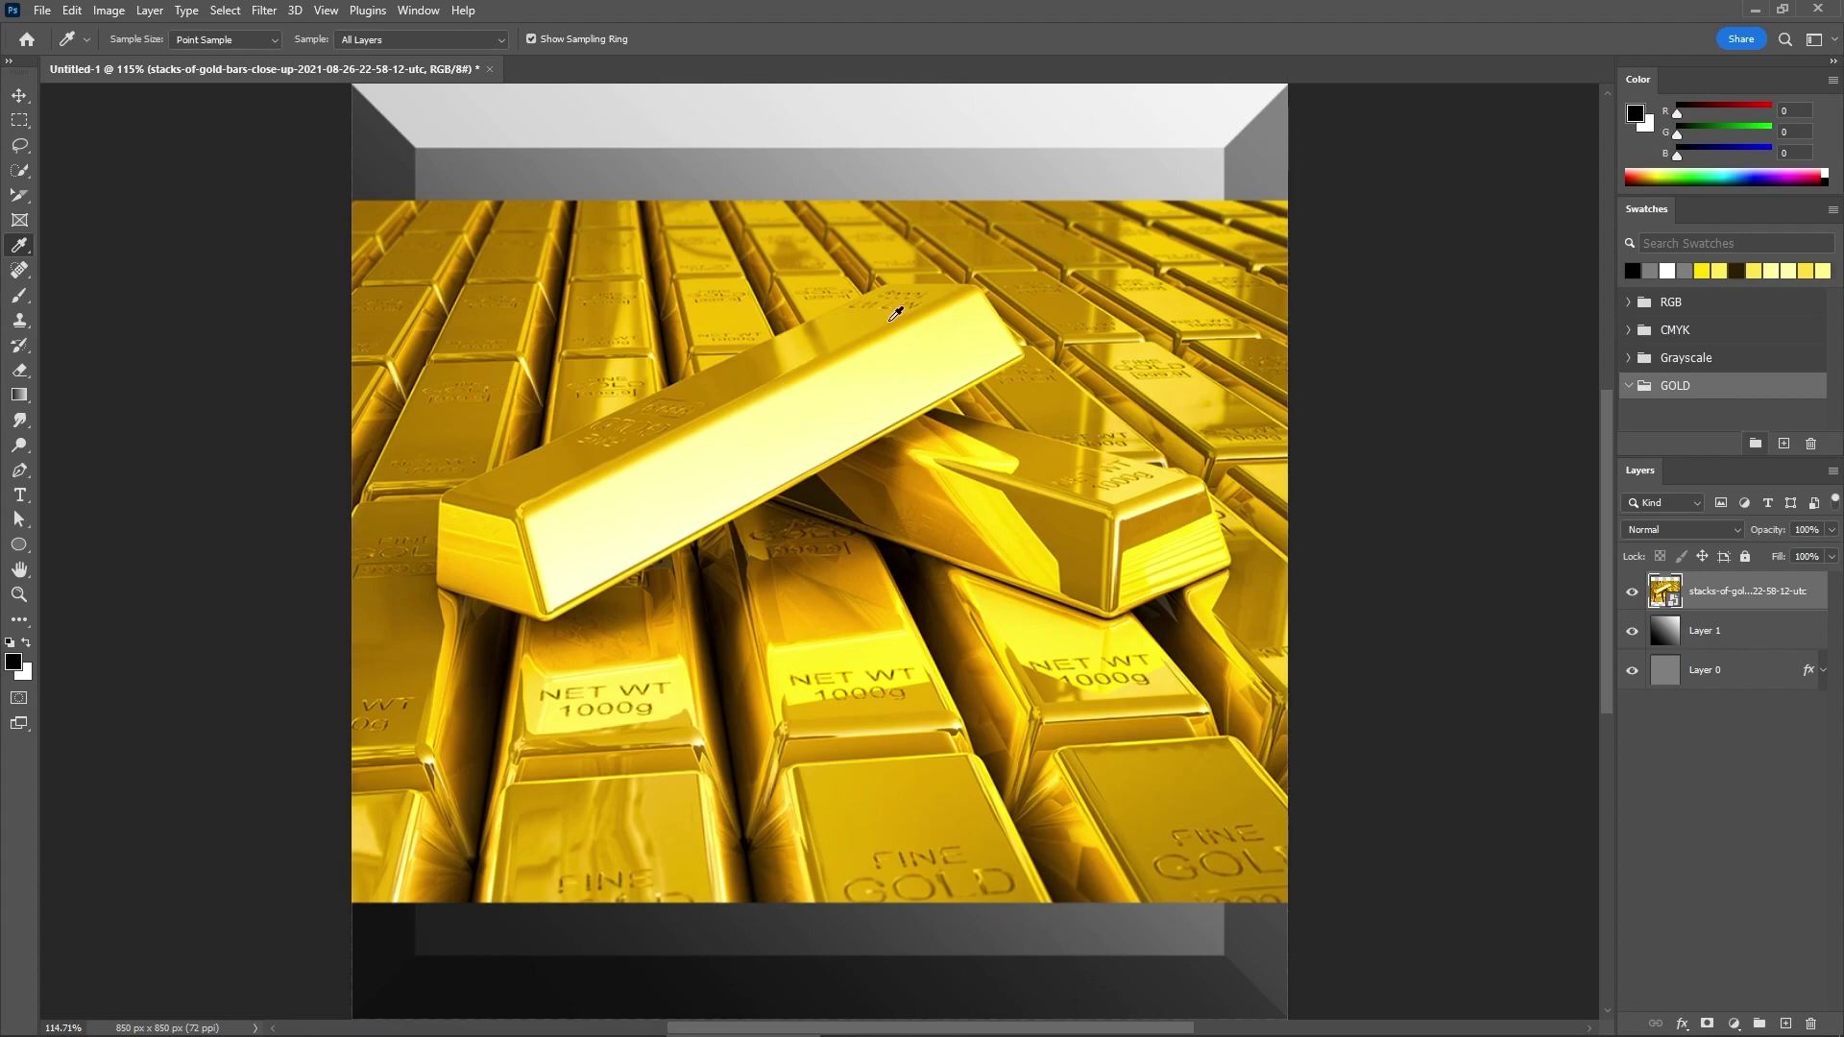
pyautogui.click(1621, 404)
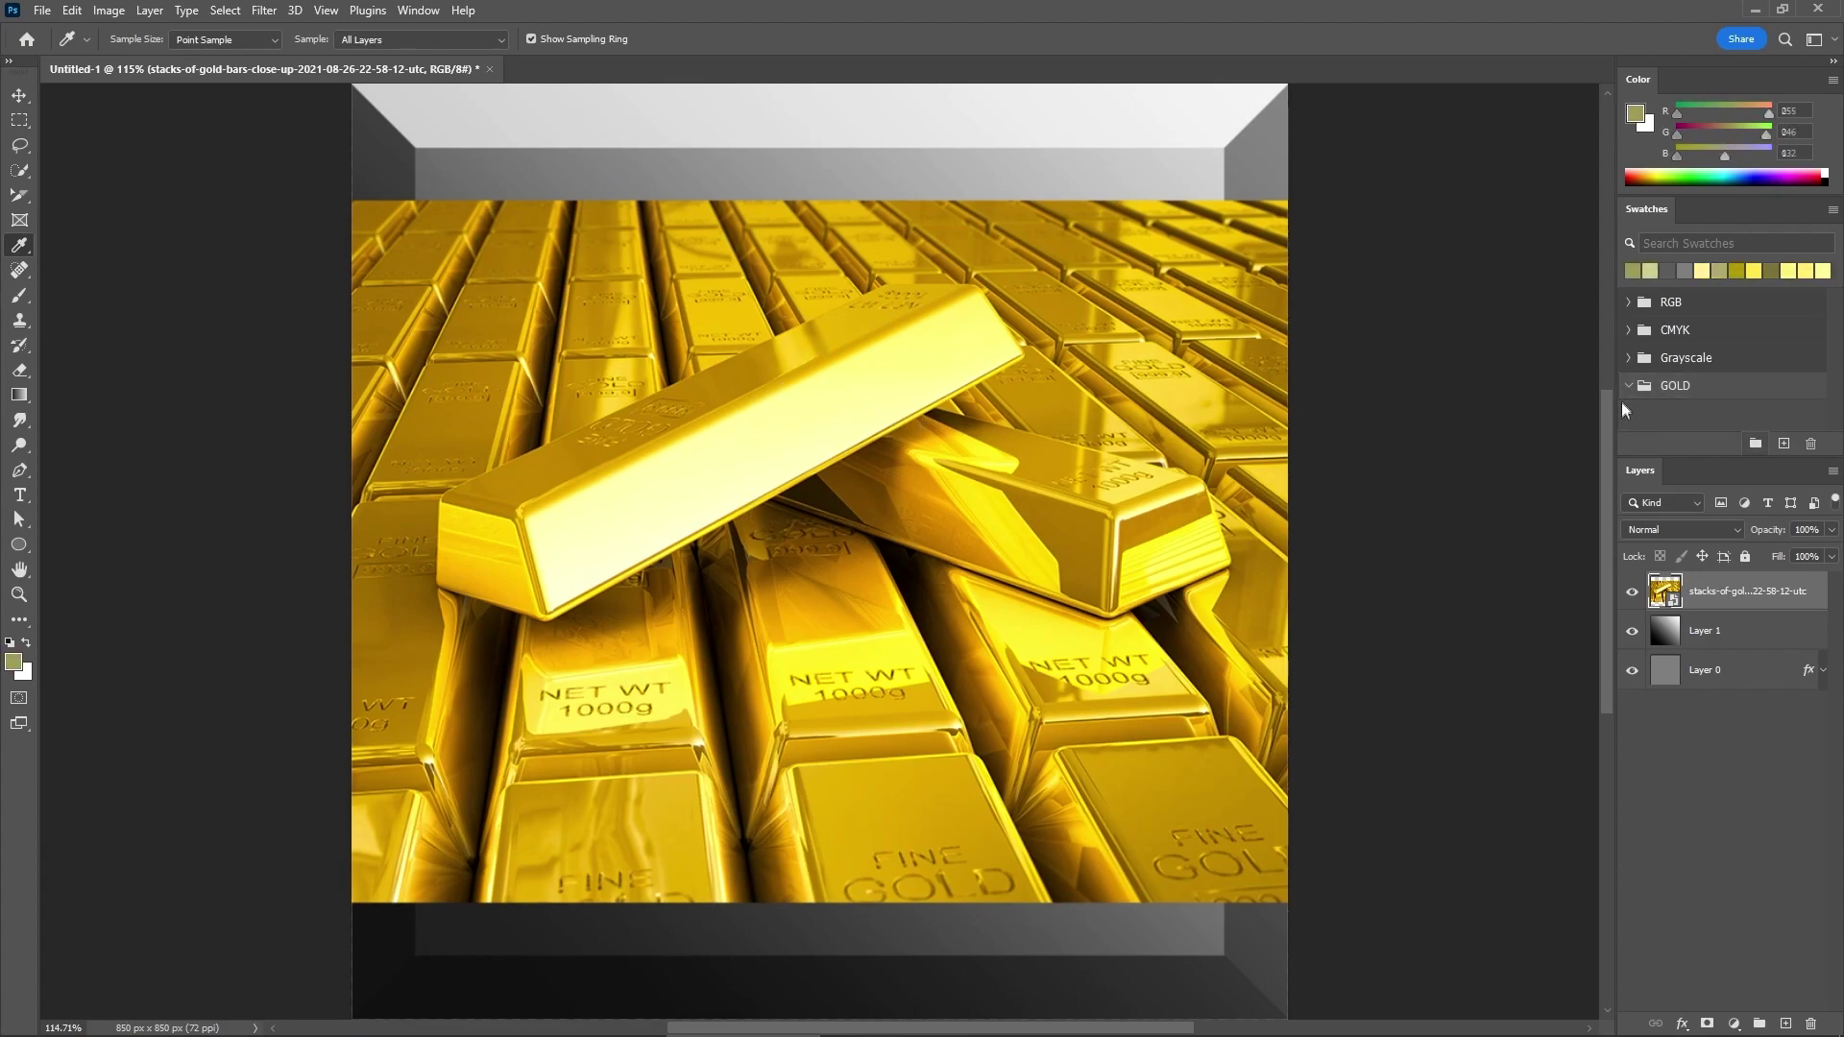
pyautogui.click(755, 408)
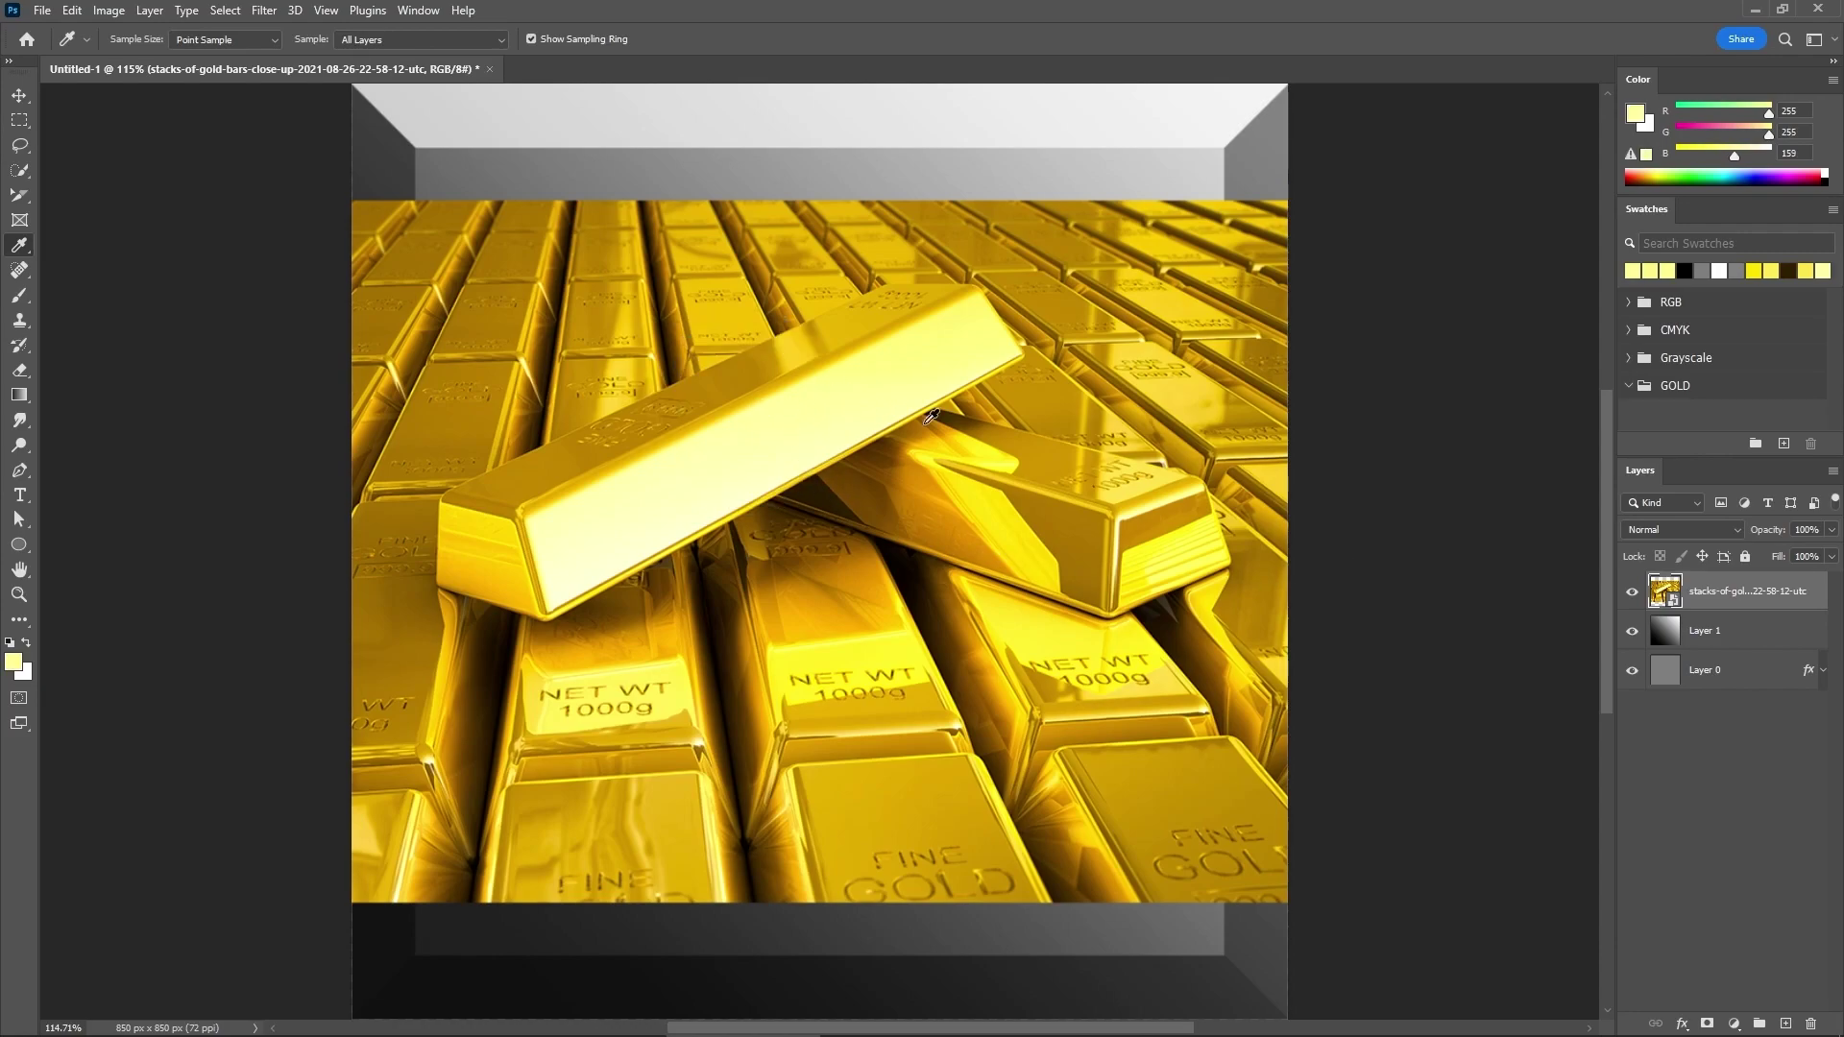
pyautogui.click(1783, 444)
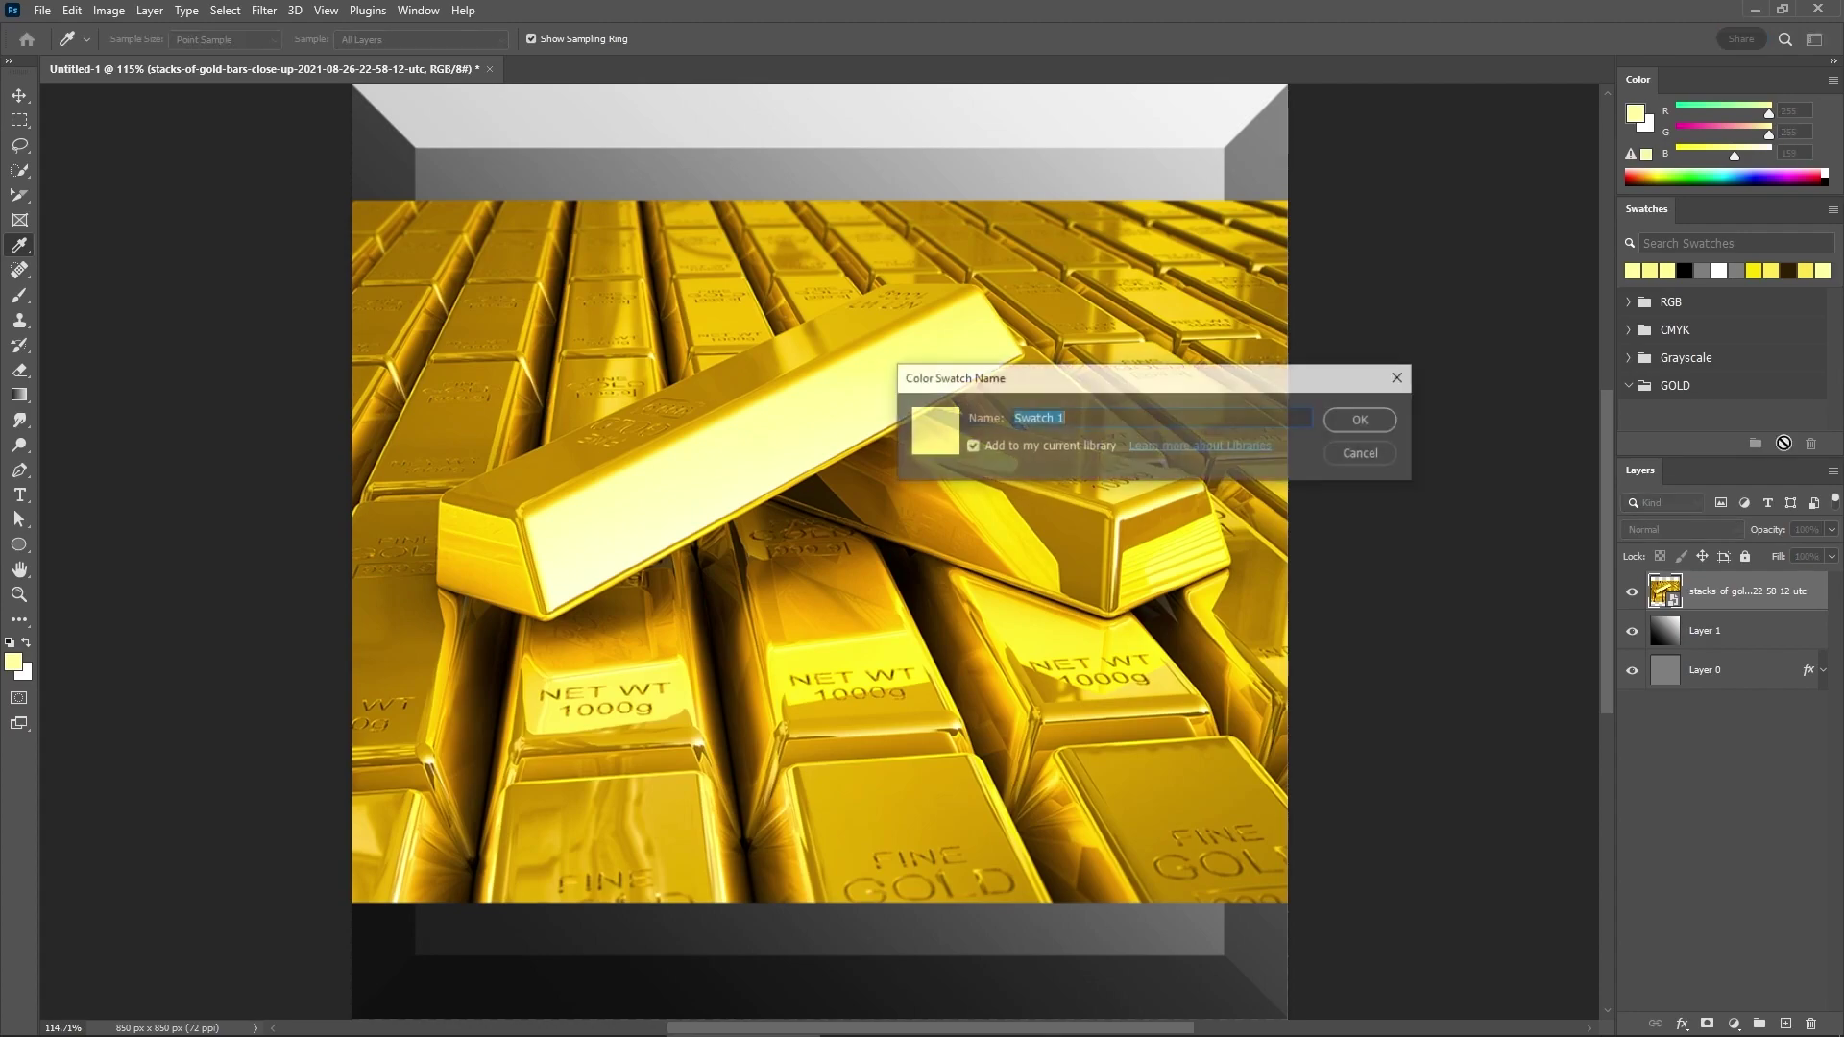
pyautogui.click(1382, 427)
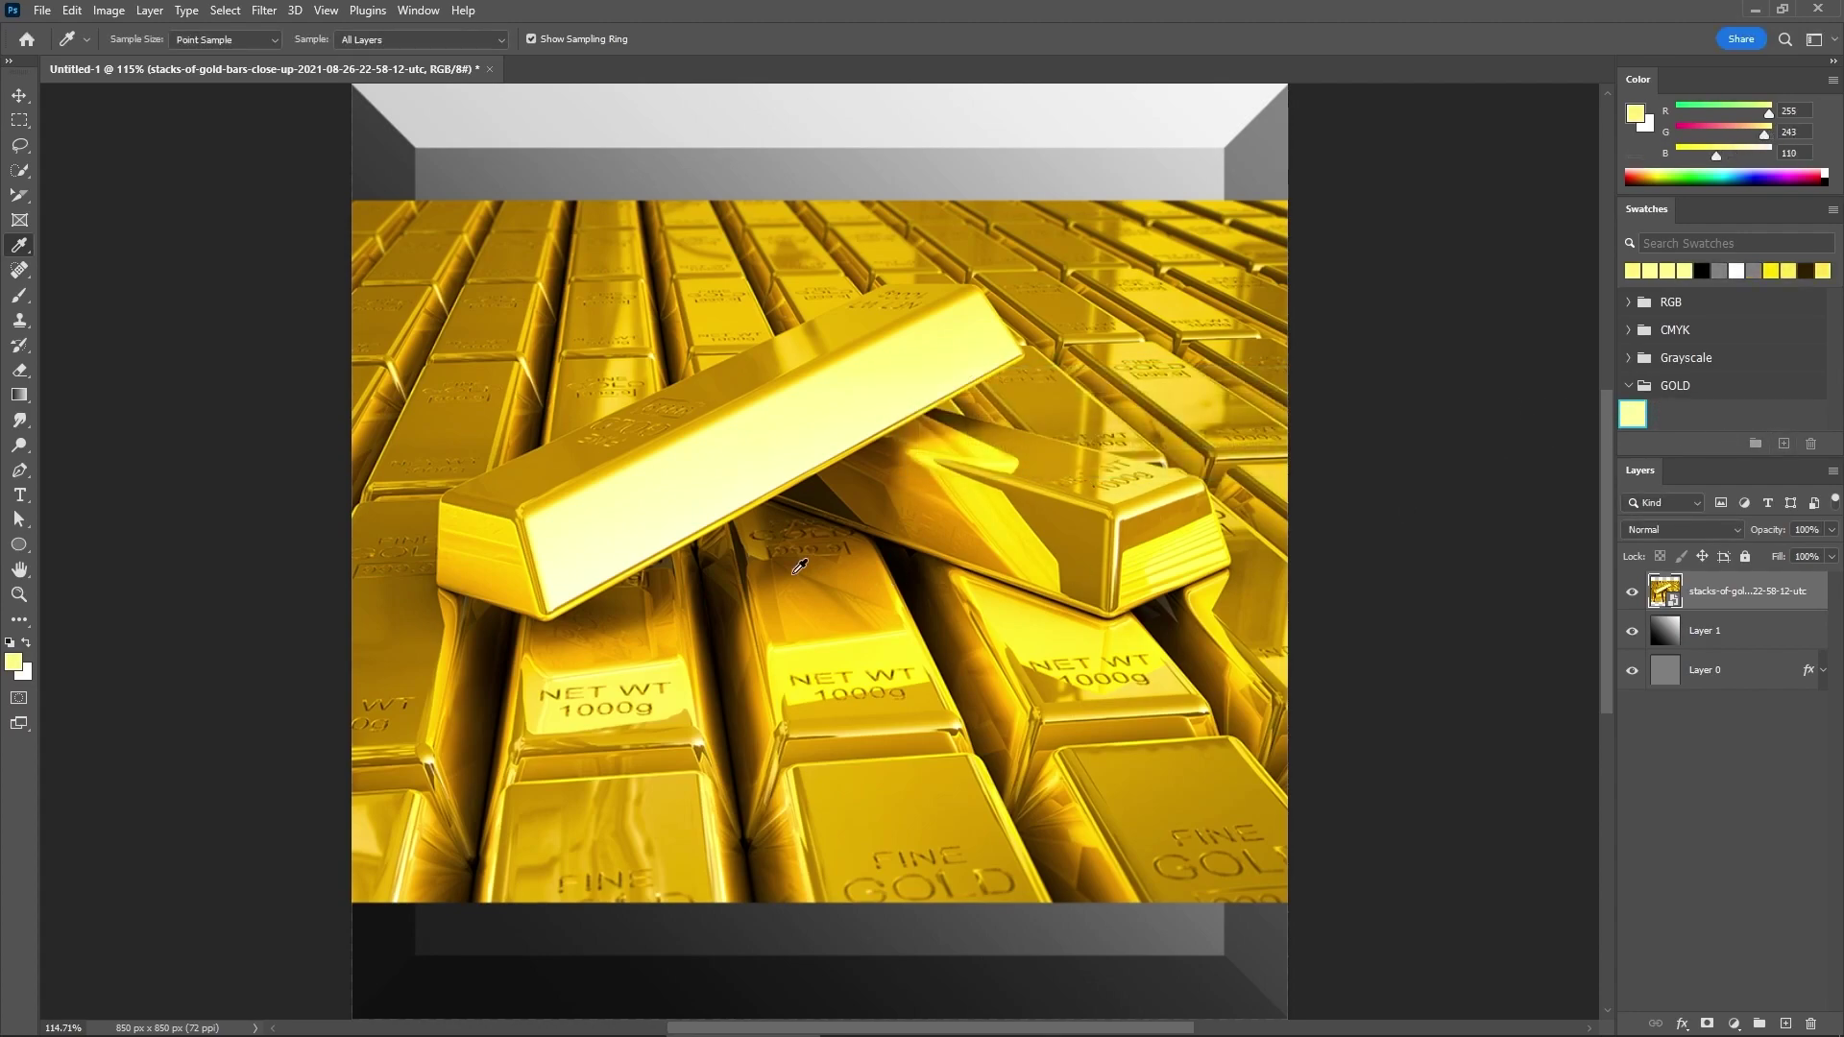
# Step: Sample a golden yellow and a dark gold from the top bar's near end and save each as a swatch in GOLD
pyautogui.click(572, 517)
pyautogui.click(546, 504)
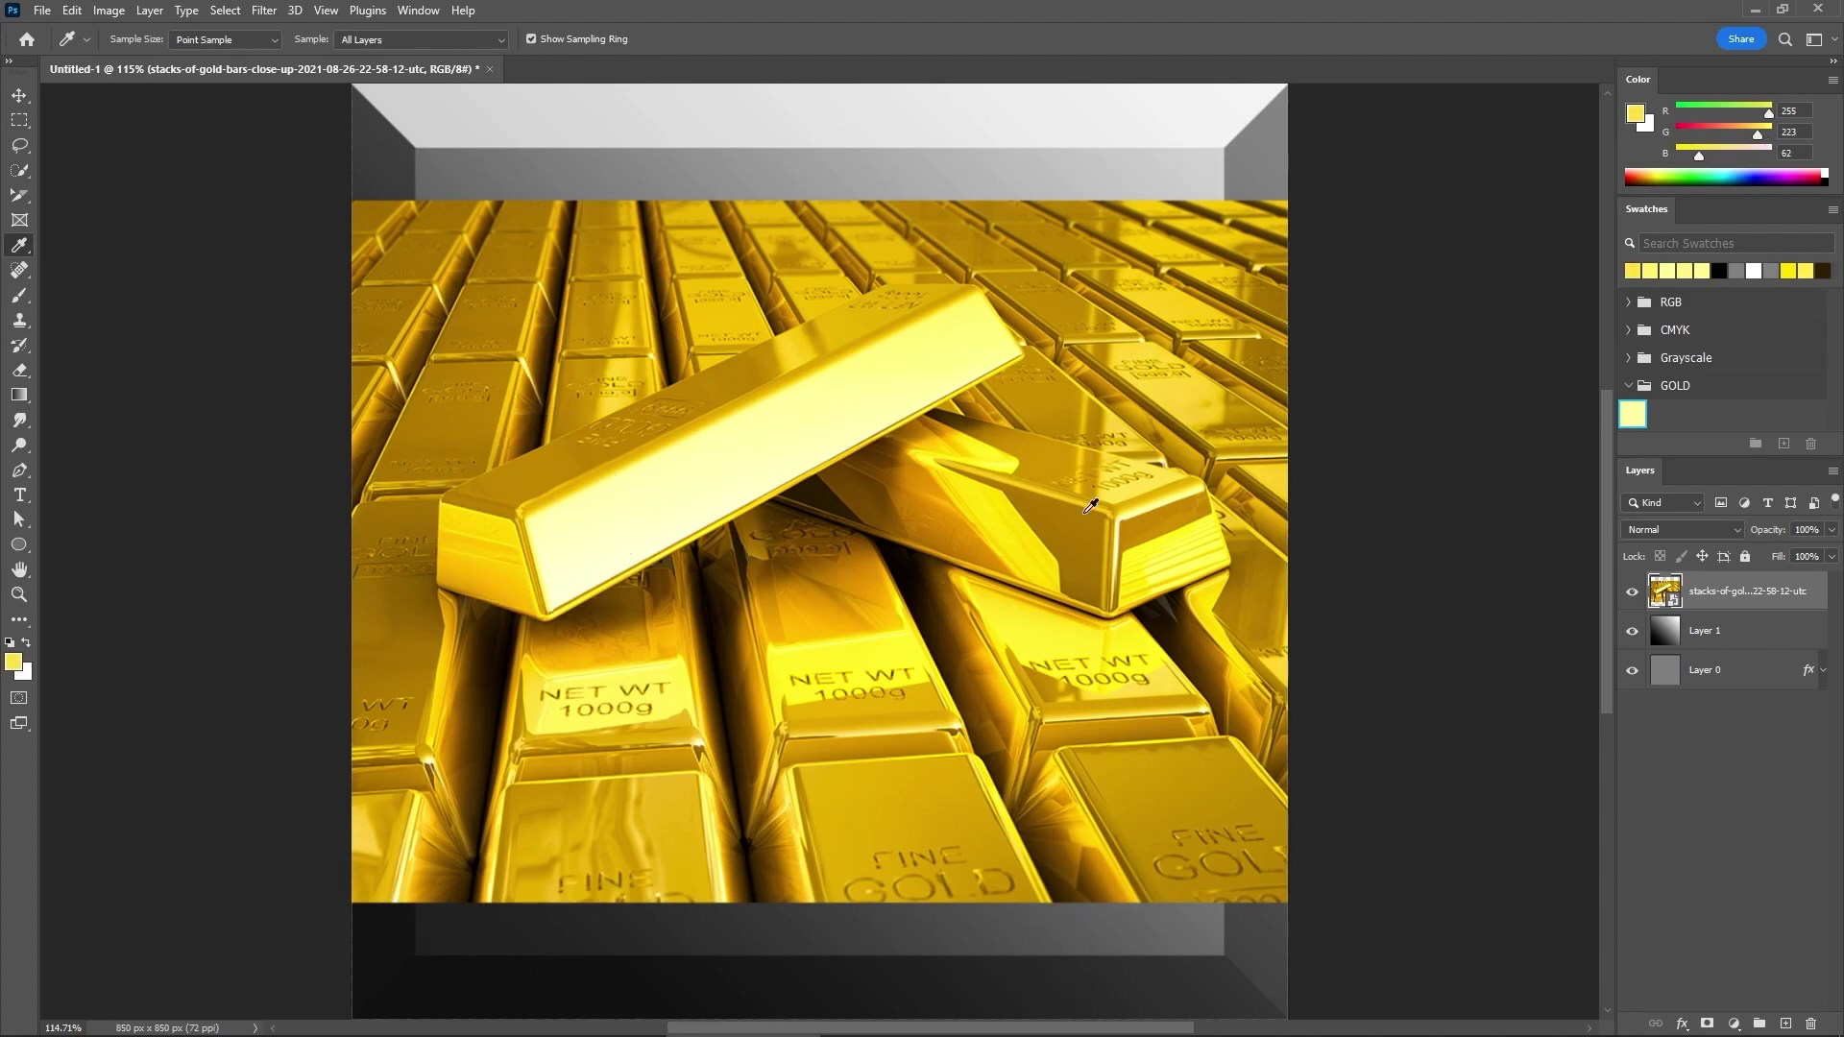
pyautogui.click(1775, 454)
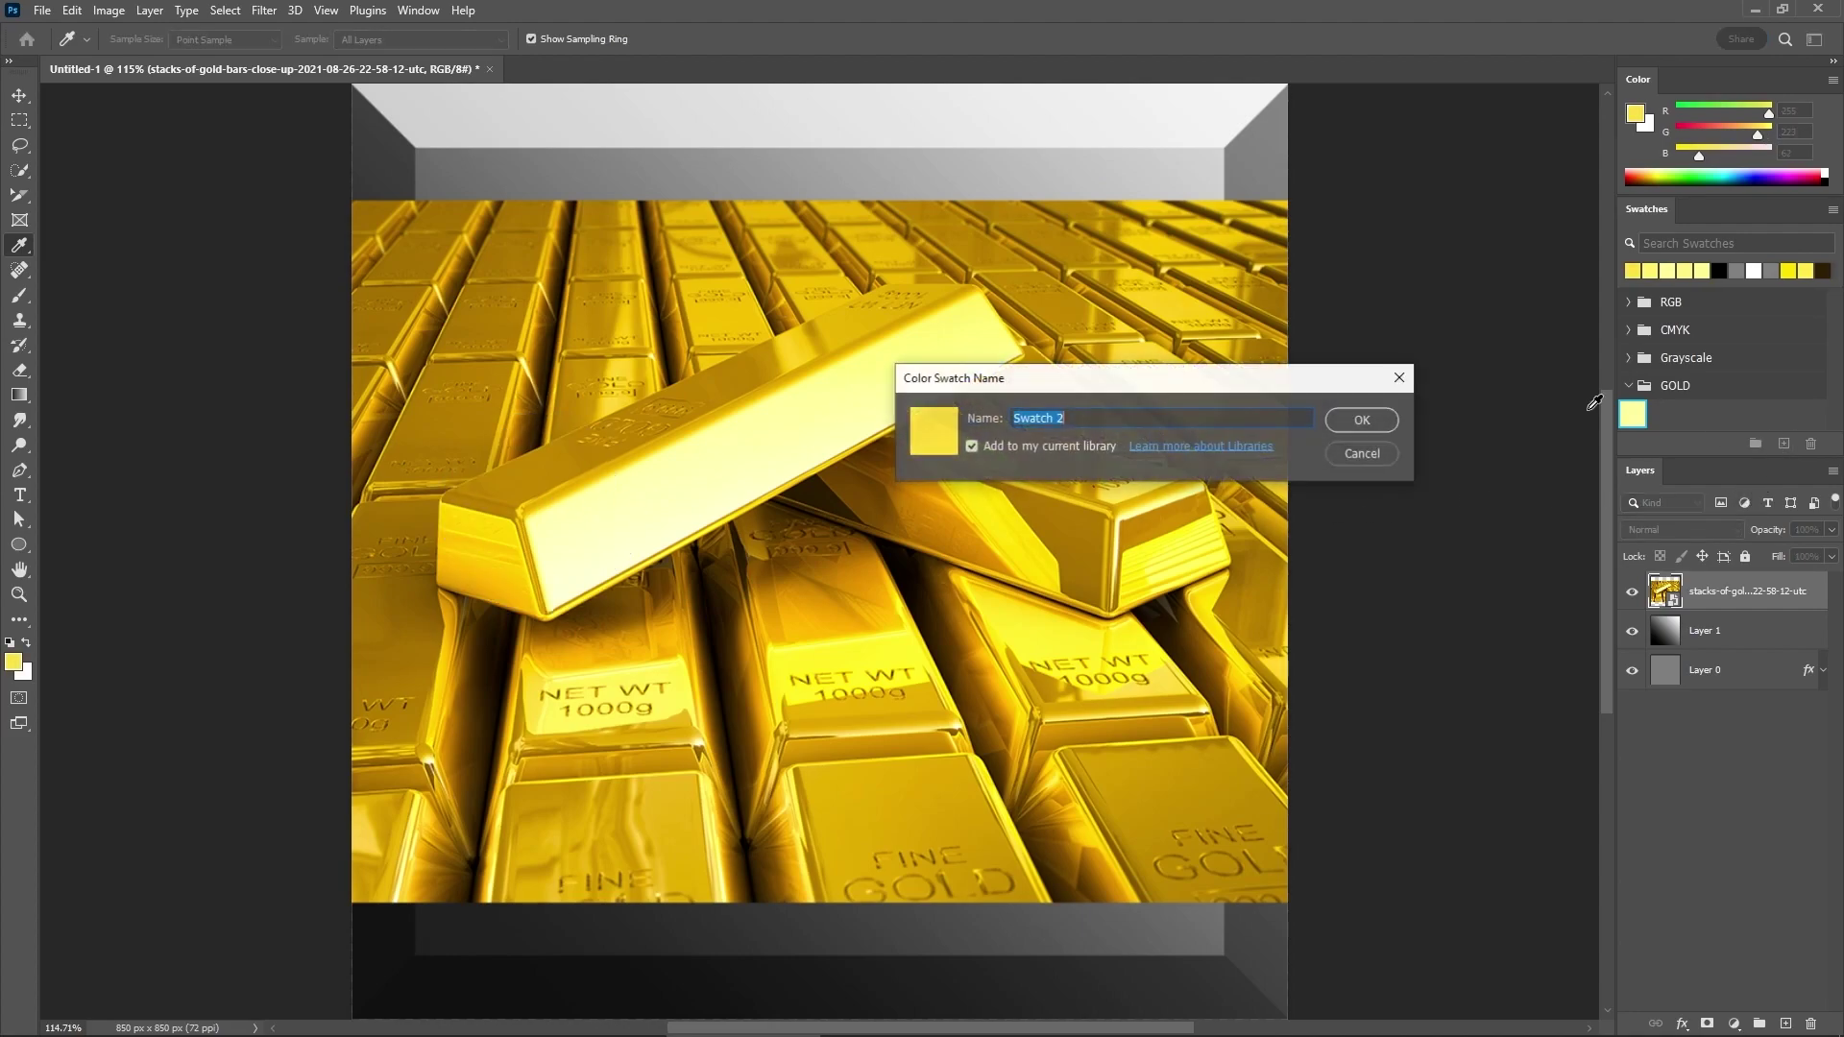
pyautogui.click(1359, 422)
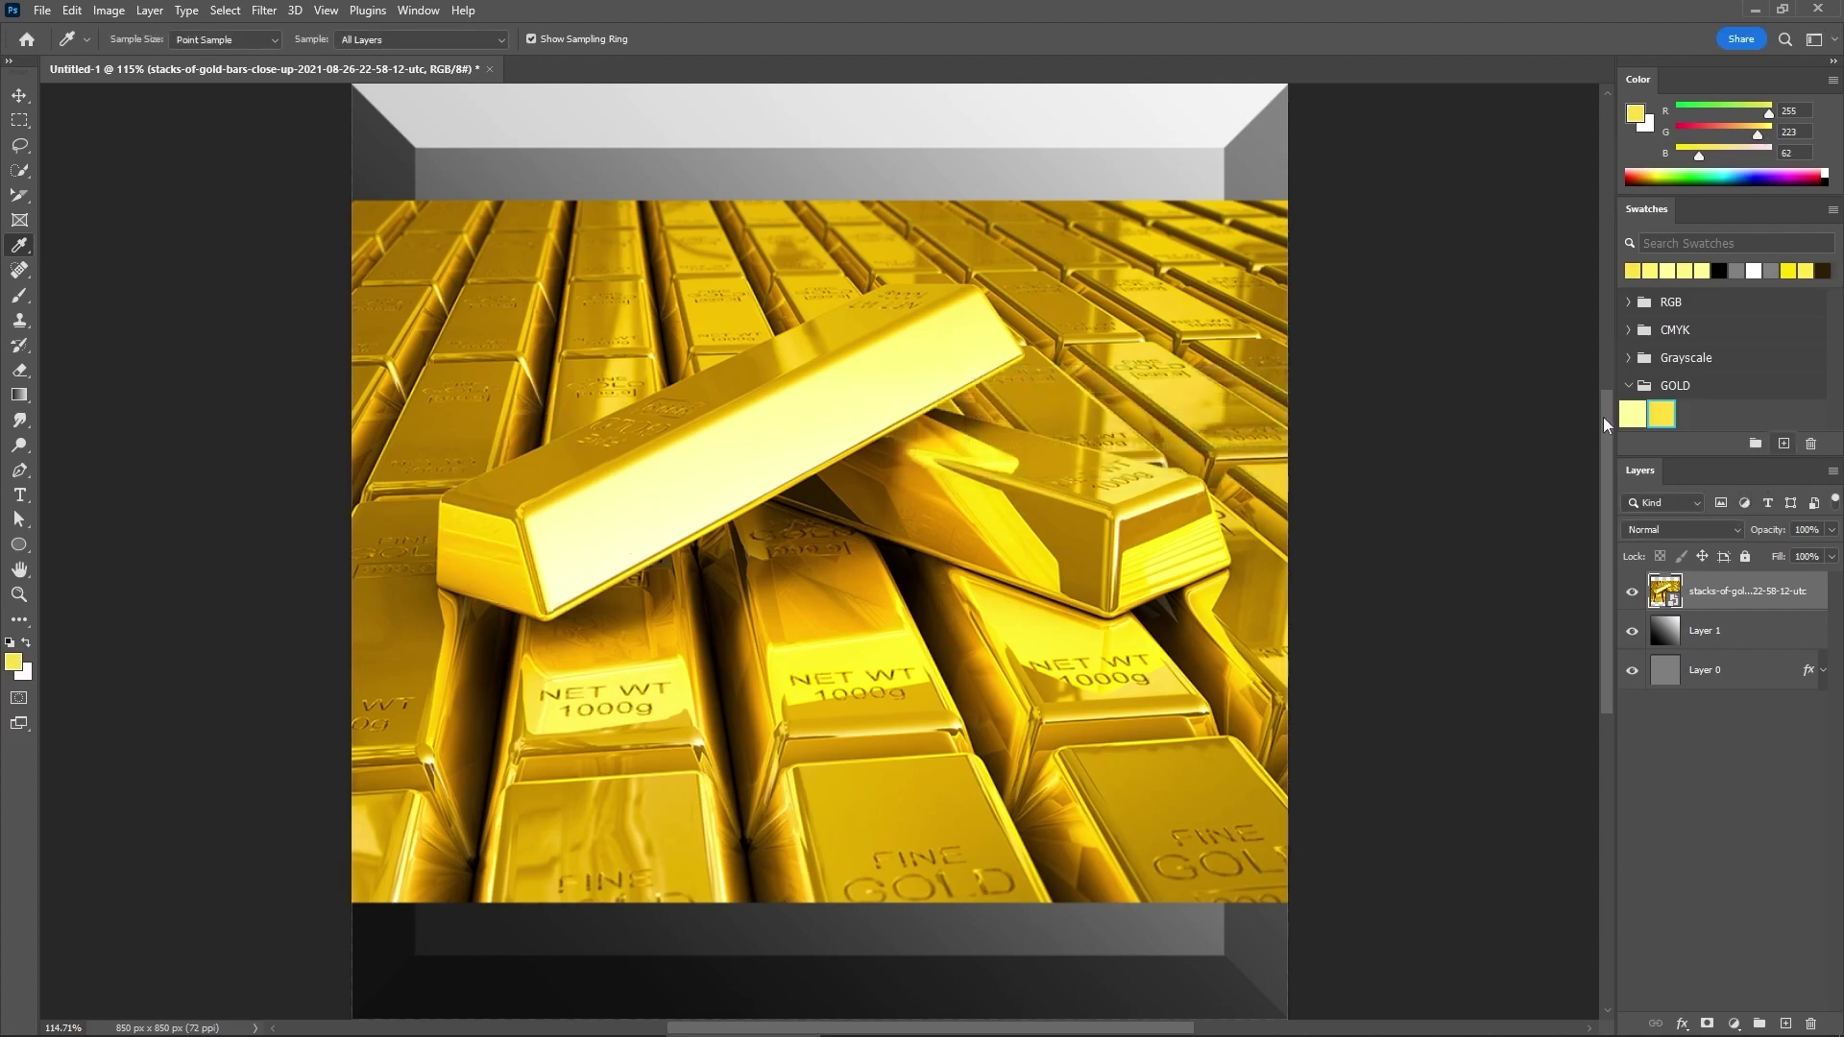
pyautogui.click(510, 480)
pyautogui.click(1772, 444)
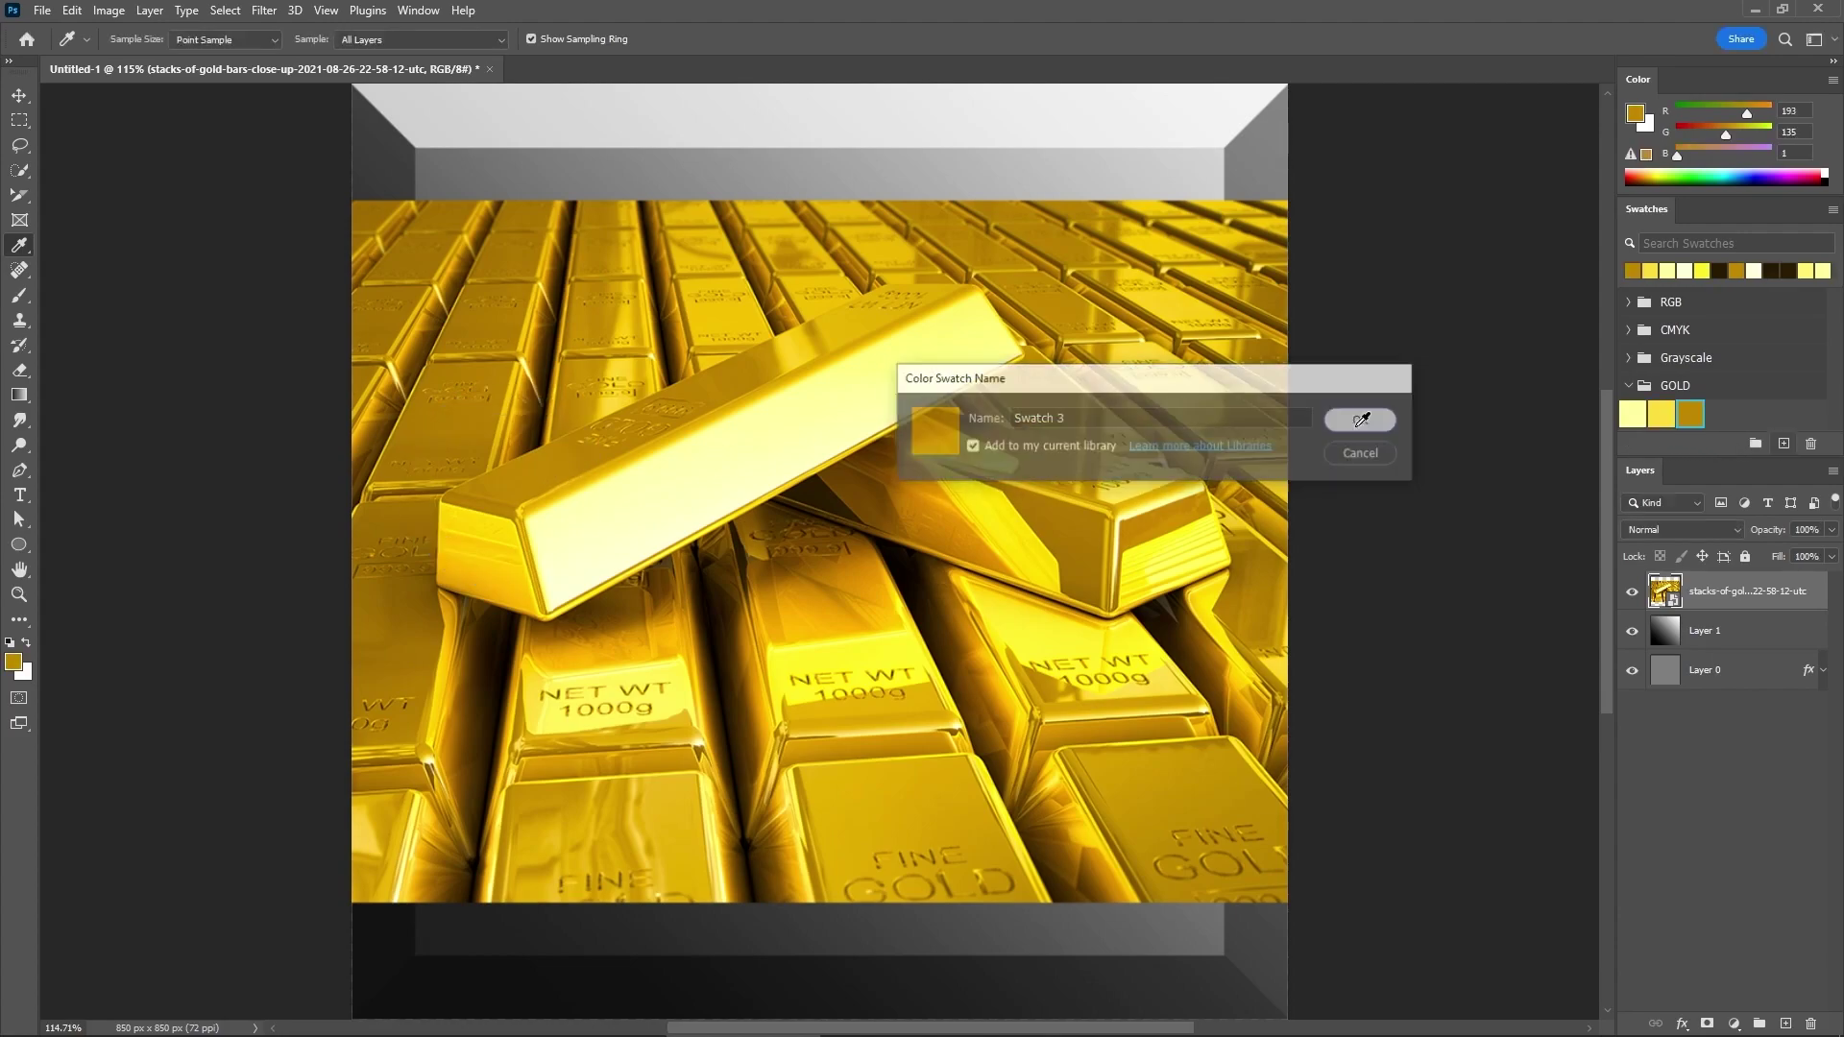
pyautogui.click(1354, 420)
# Step: Sample dark brown from the shadow under the top bar and bright yellow from the bar below, saving both as GOLD swatches
pyautogui.click(838, 495)
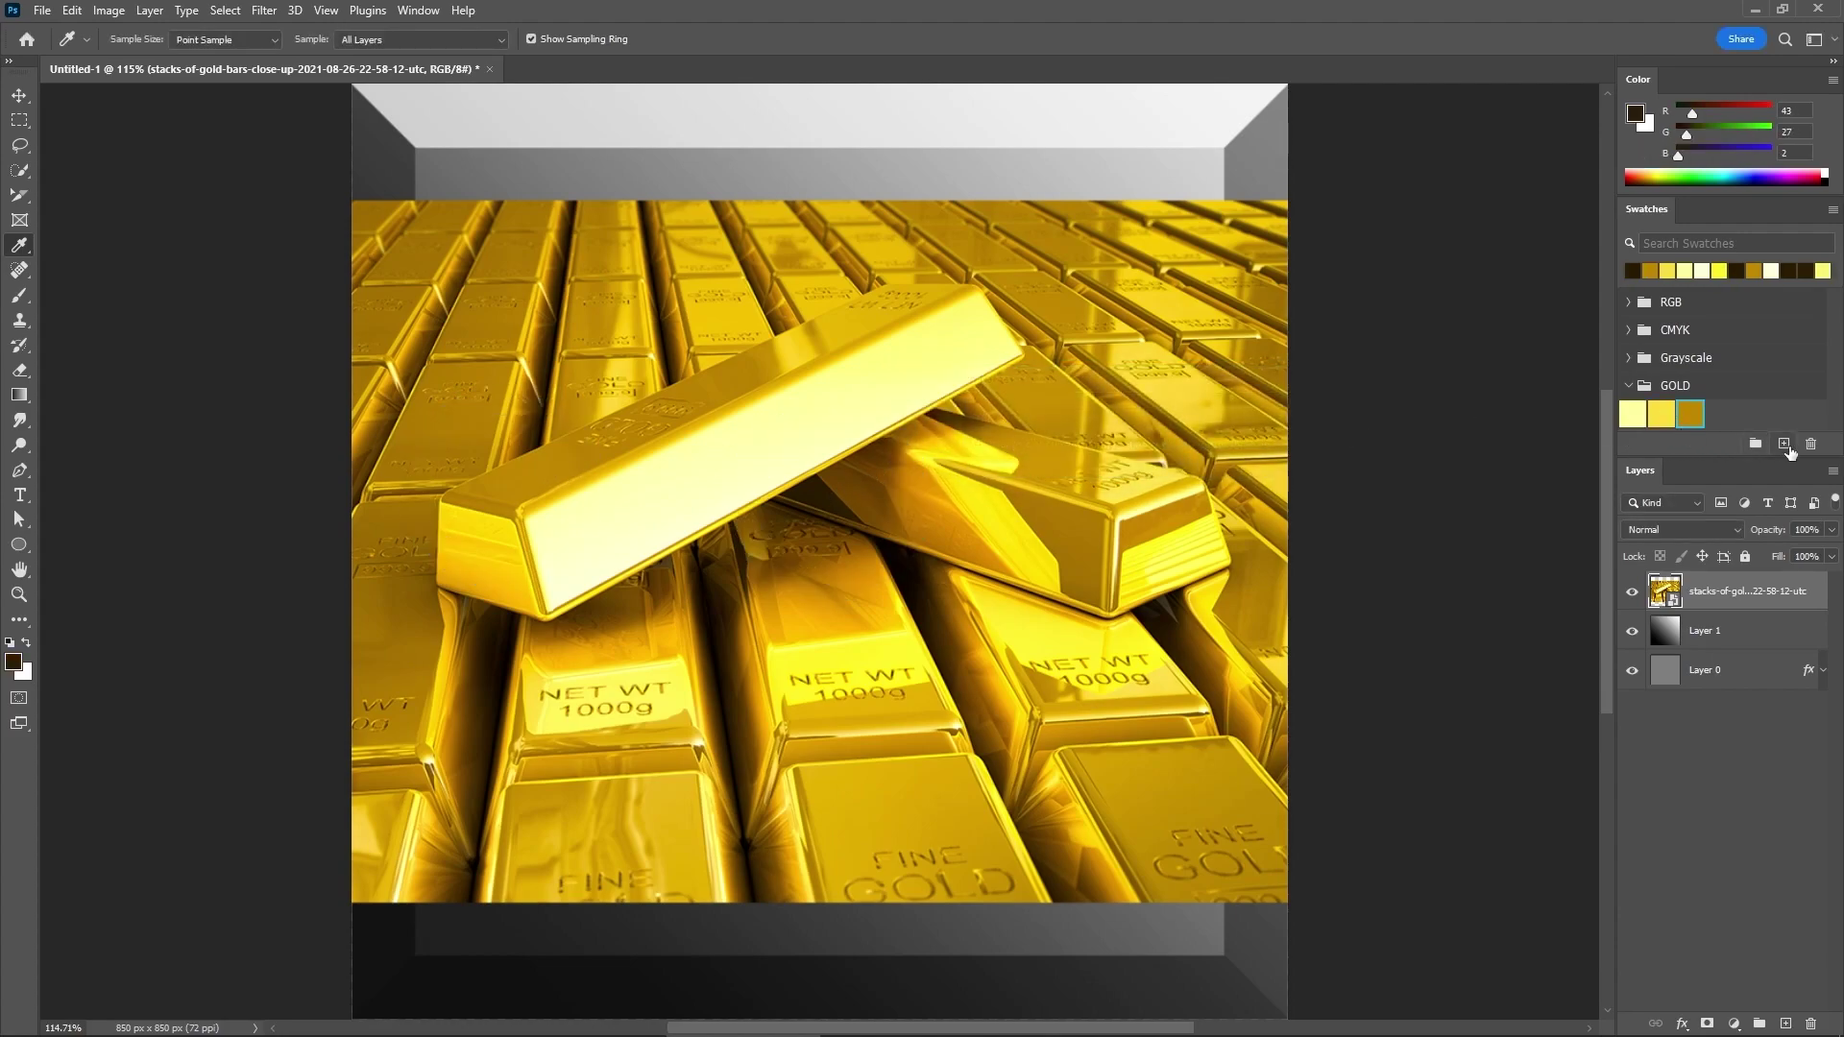
pyautogui.click(1783, 444)
pyautogui.click(1356, 421)
pyautogui.click(855, 650)
pyautogui.click(1784, 443)
pyautogui.click(1354, 416)
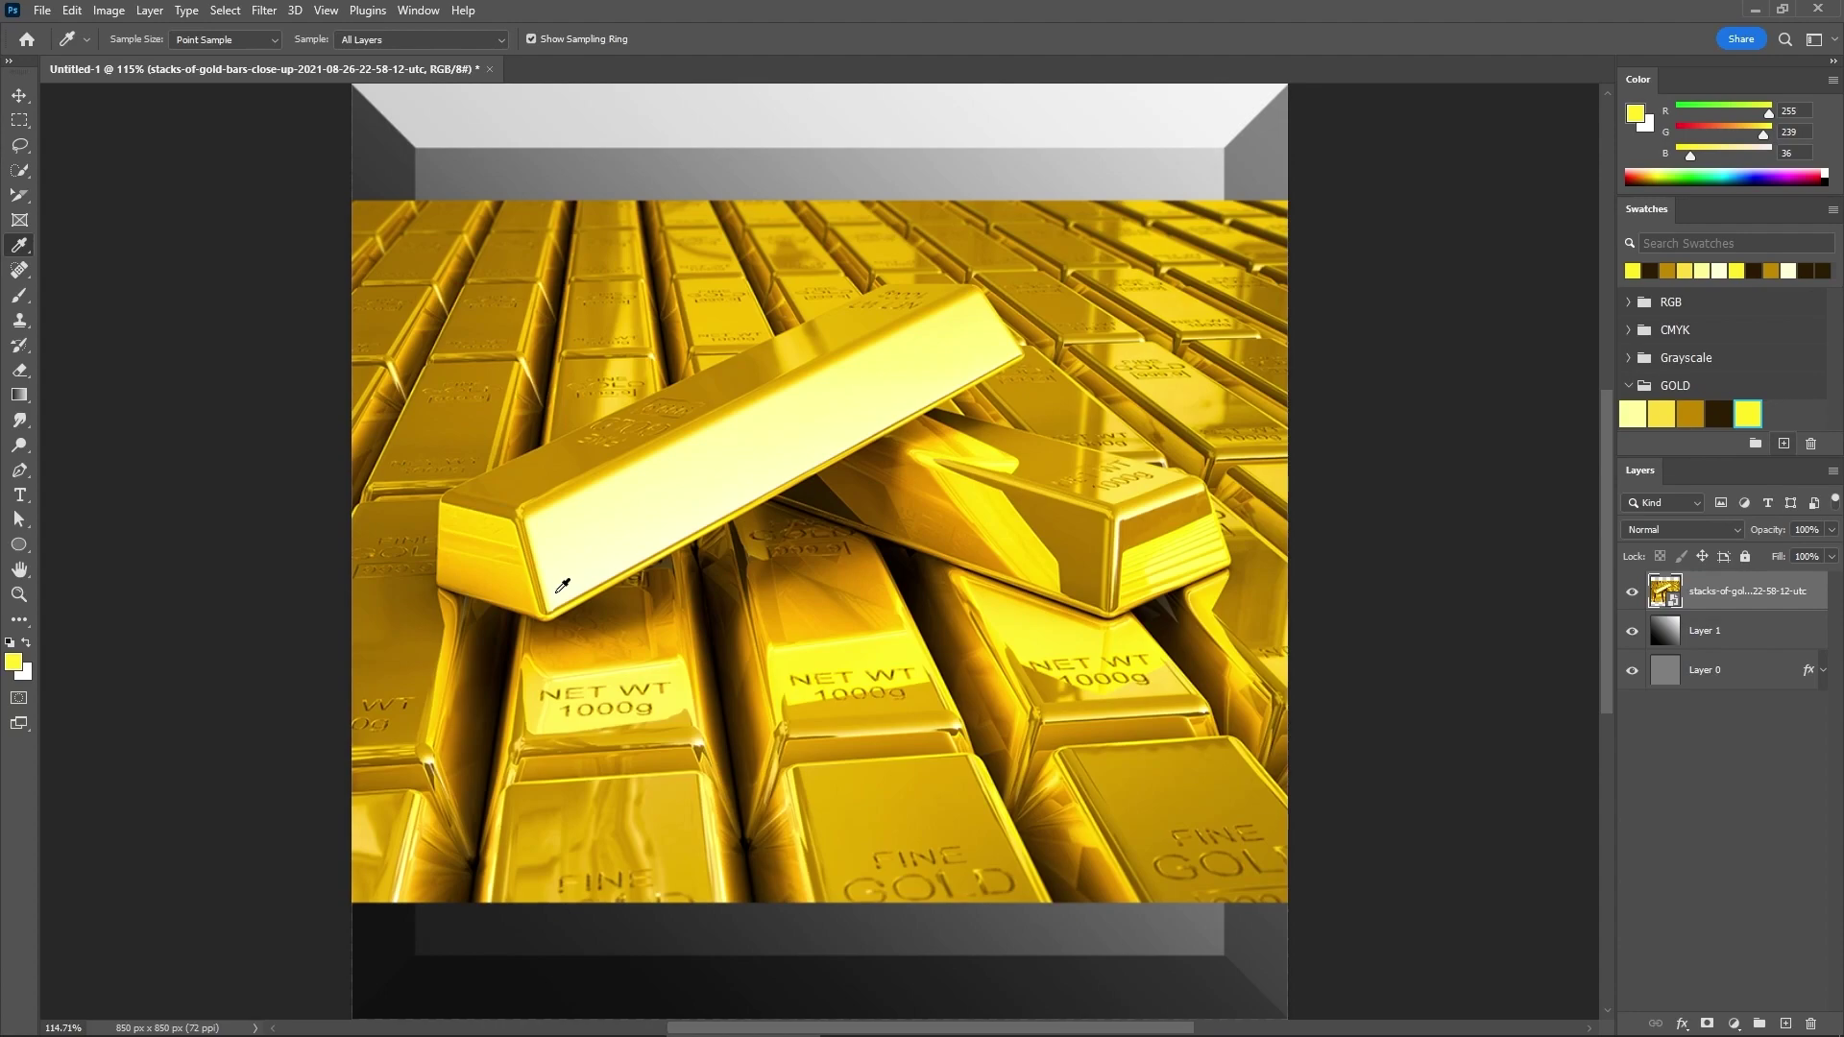
# Step: Sample the near-white cream highlight on the top bar's front face and save it as a swatch in GOLD
pyautogui.click(559, 589)
pyautogui.click(1783, 444)
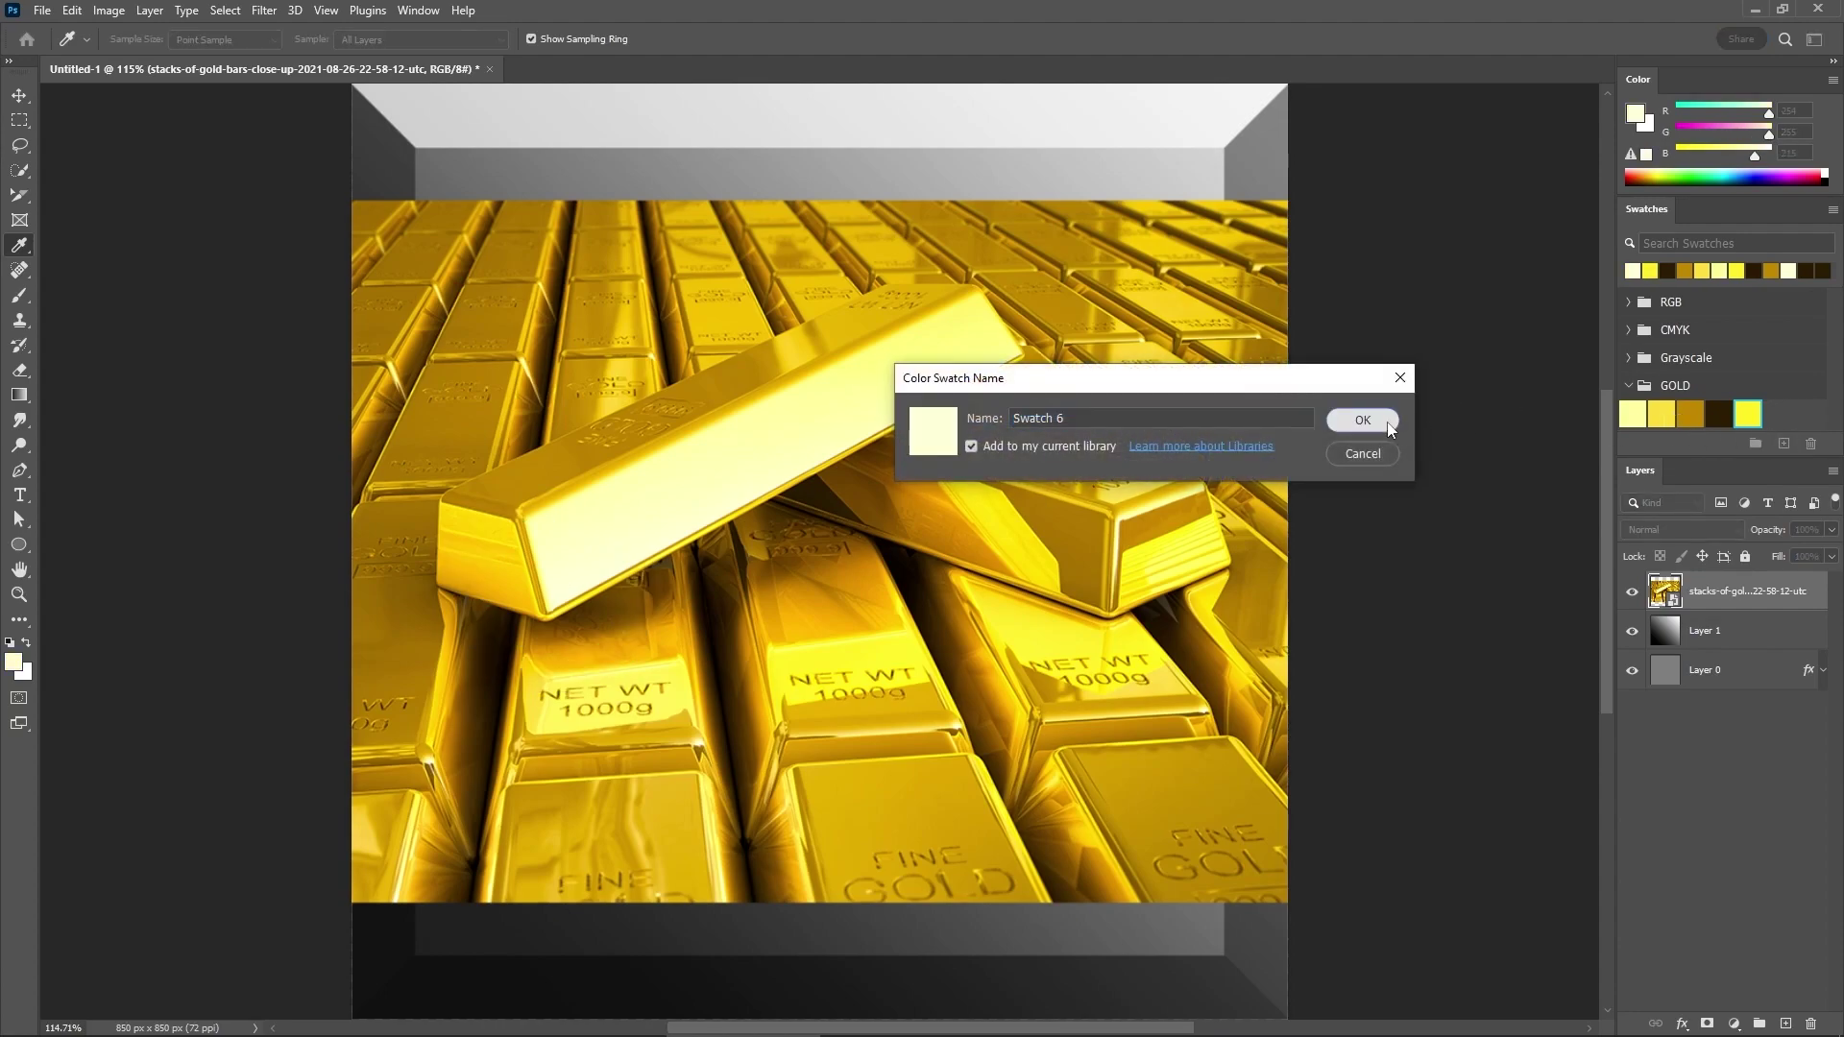
pyautogui.click(1361, 420)
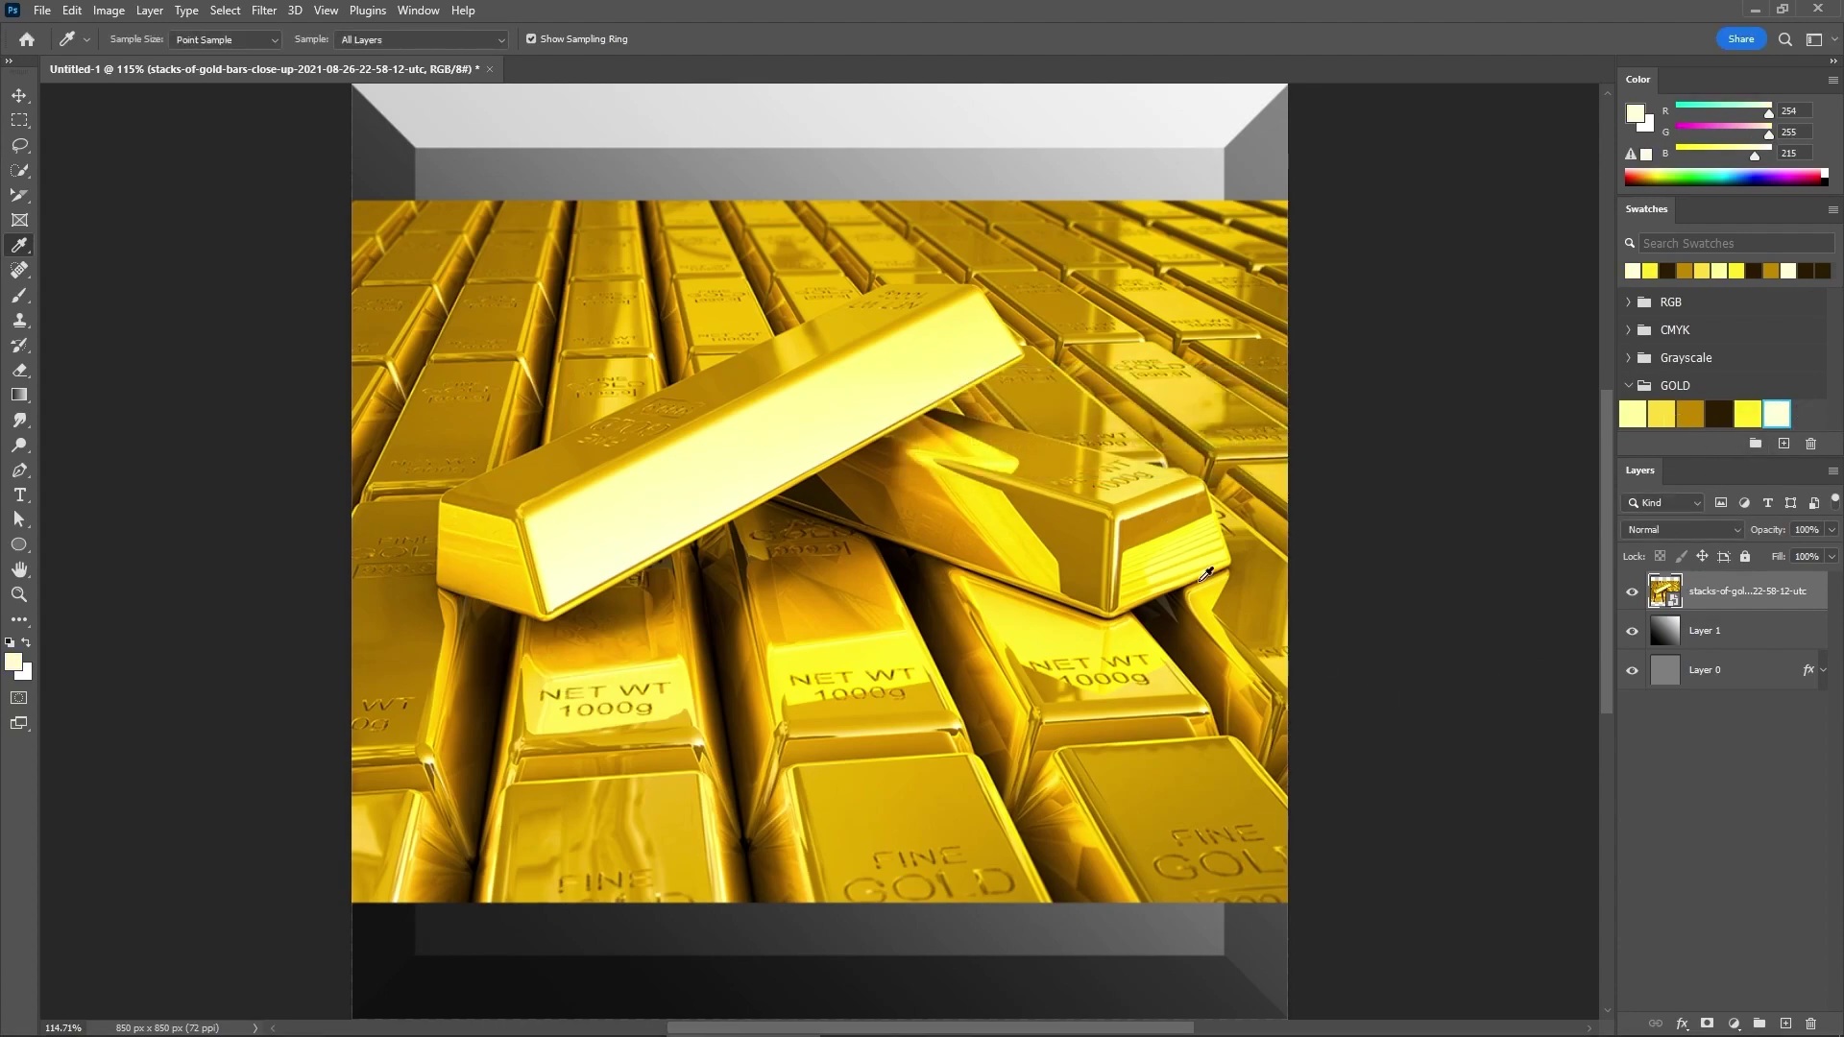
# Step: Delete the gold bars photo layer, add a Gradient Map adjustment layer and open its gradient for editing
pyautogui.press('Delete')
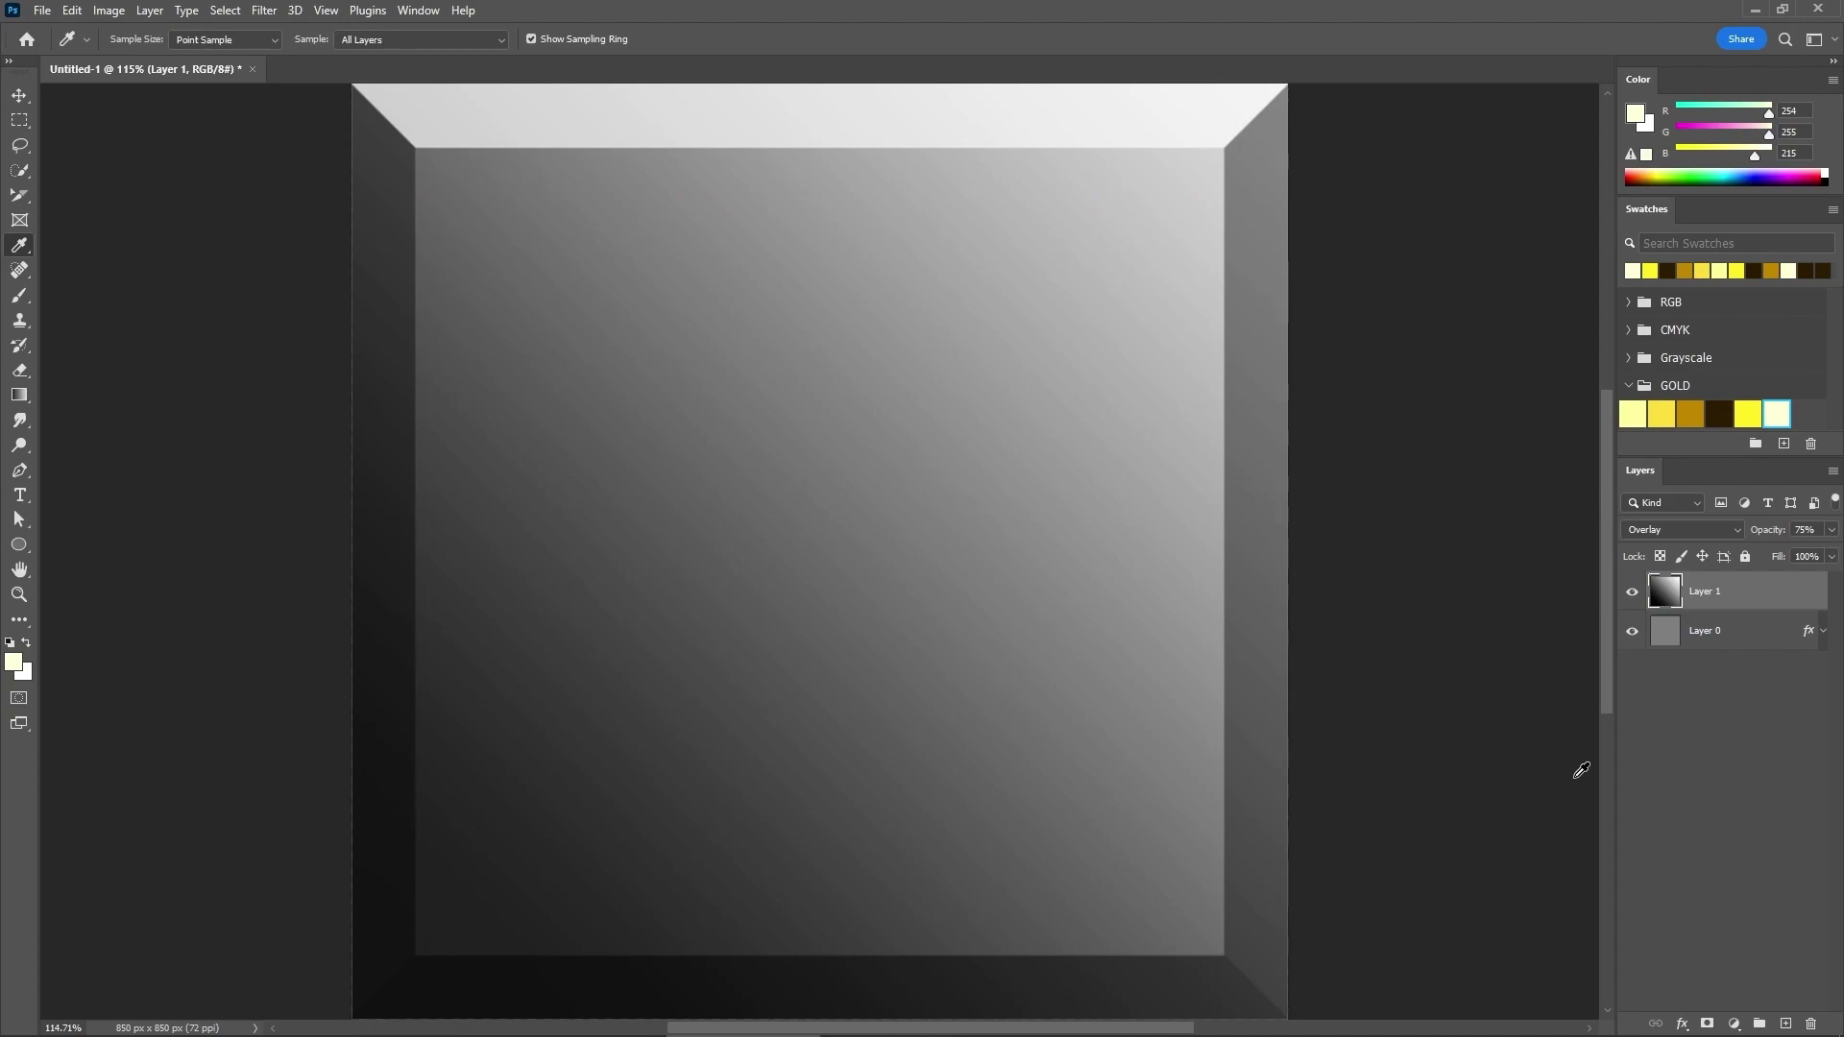
pyautogui.click(1733, 1024)
pyautogui.click(1763, 997)
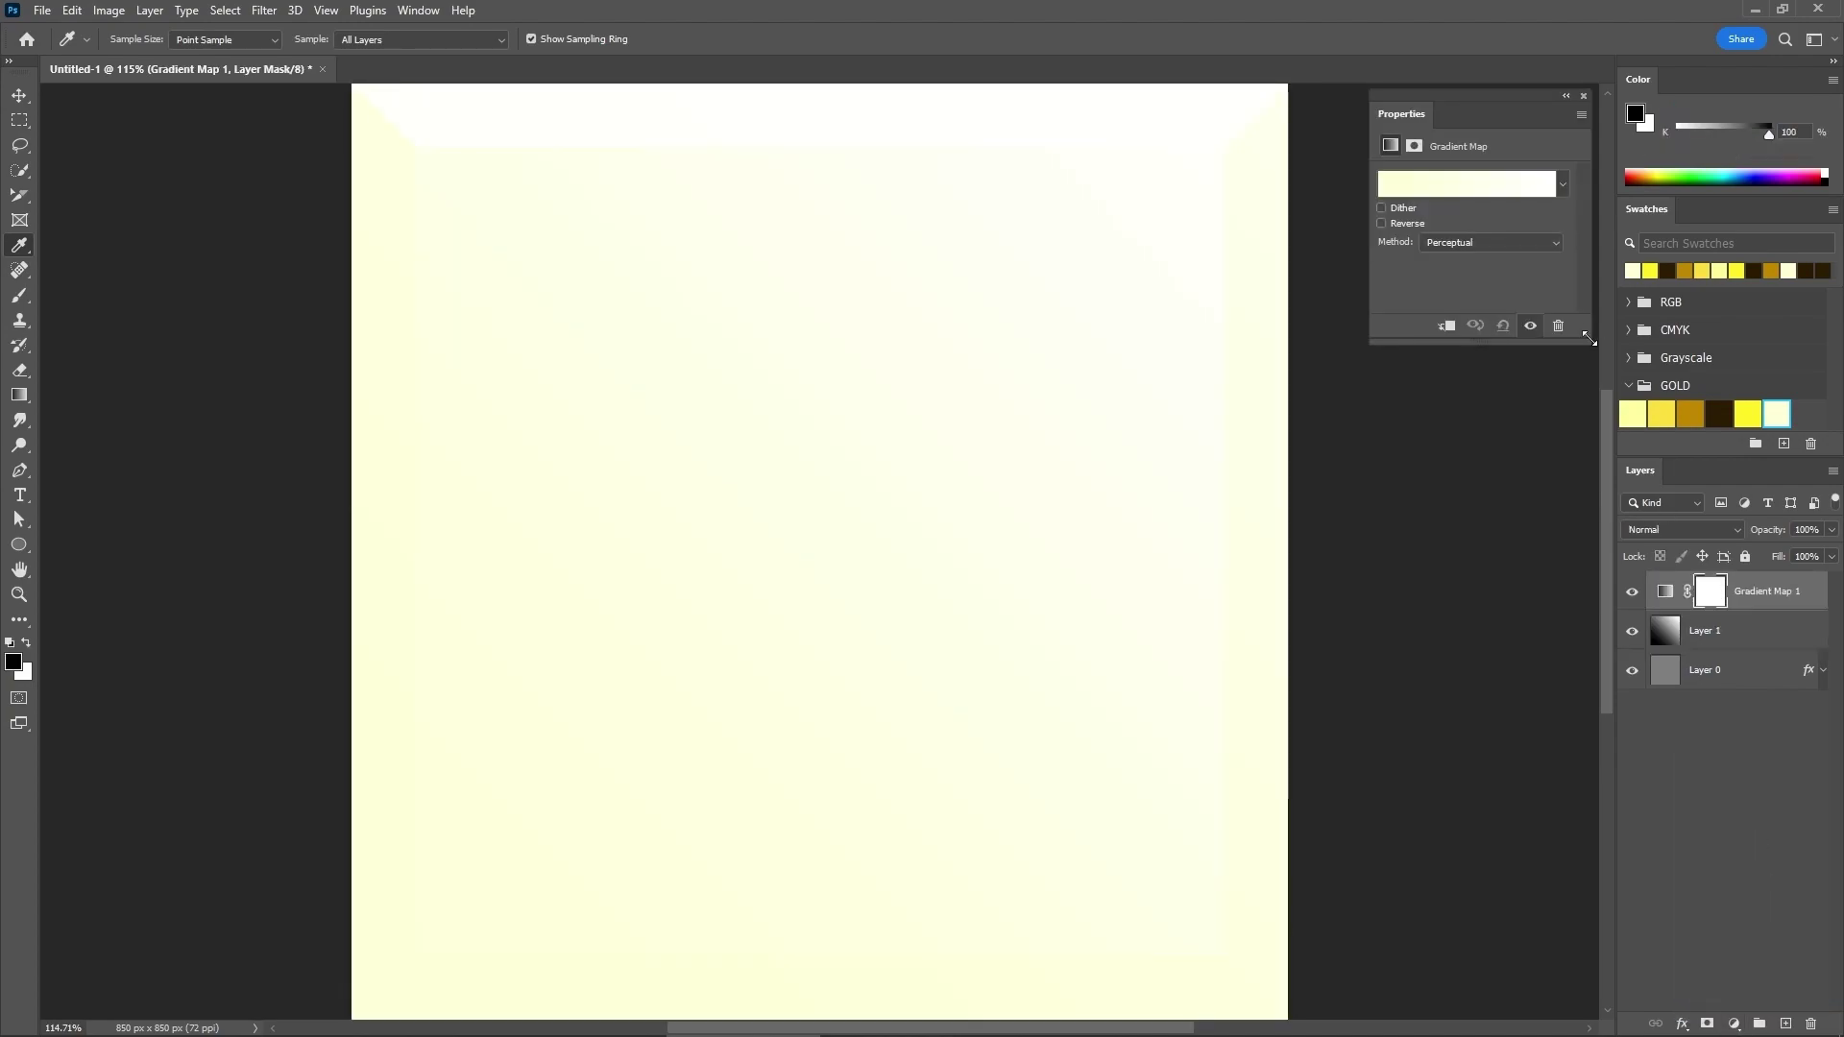
pyautogui.click(1510, 188)
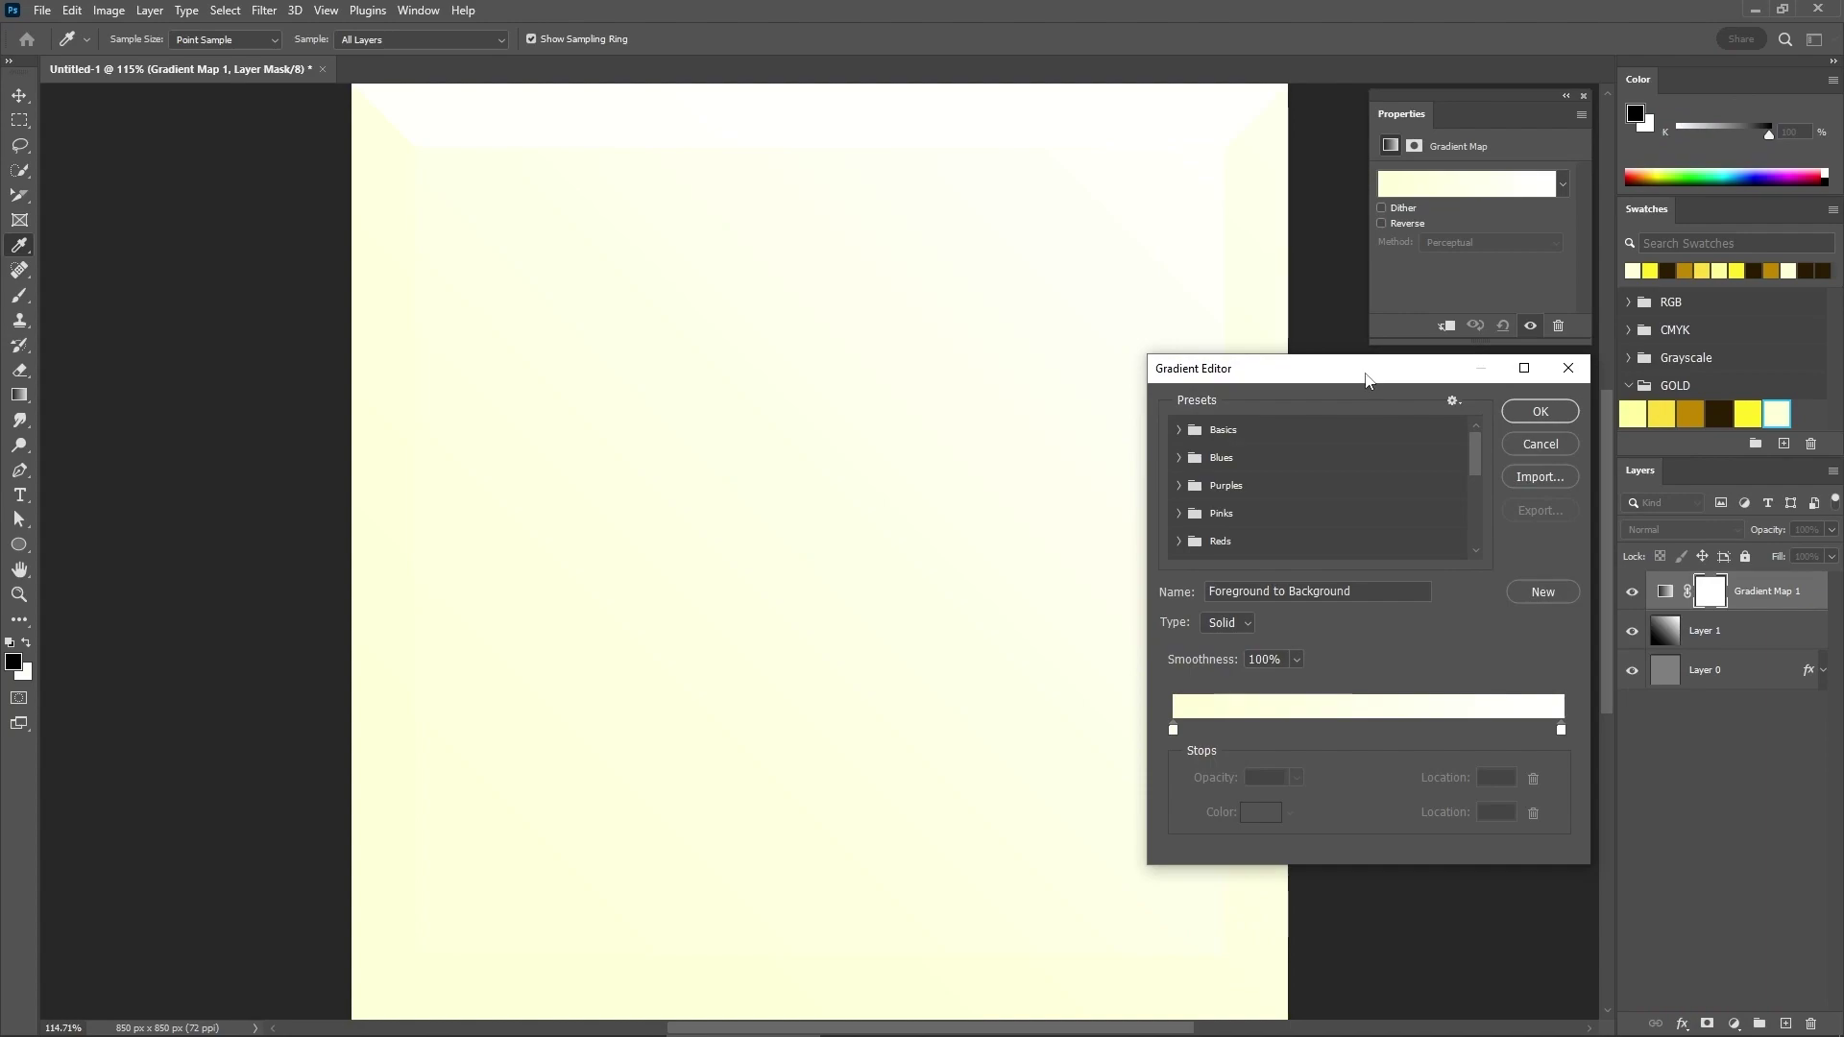
pyautogui.moveTo(1364, 375); pyautogui.dragTo(1371, 380)
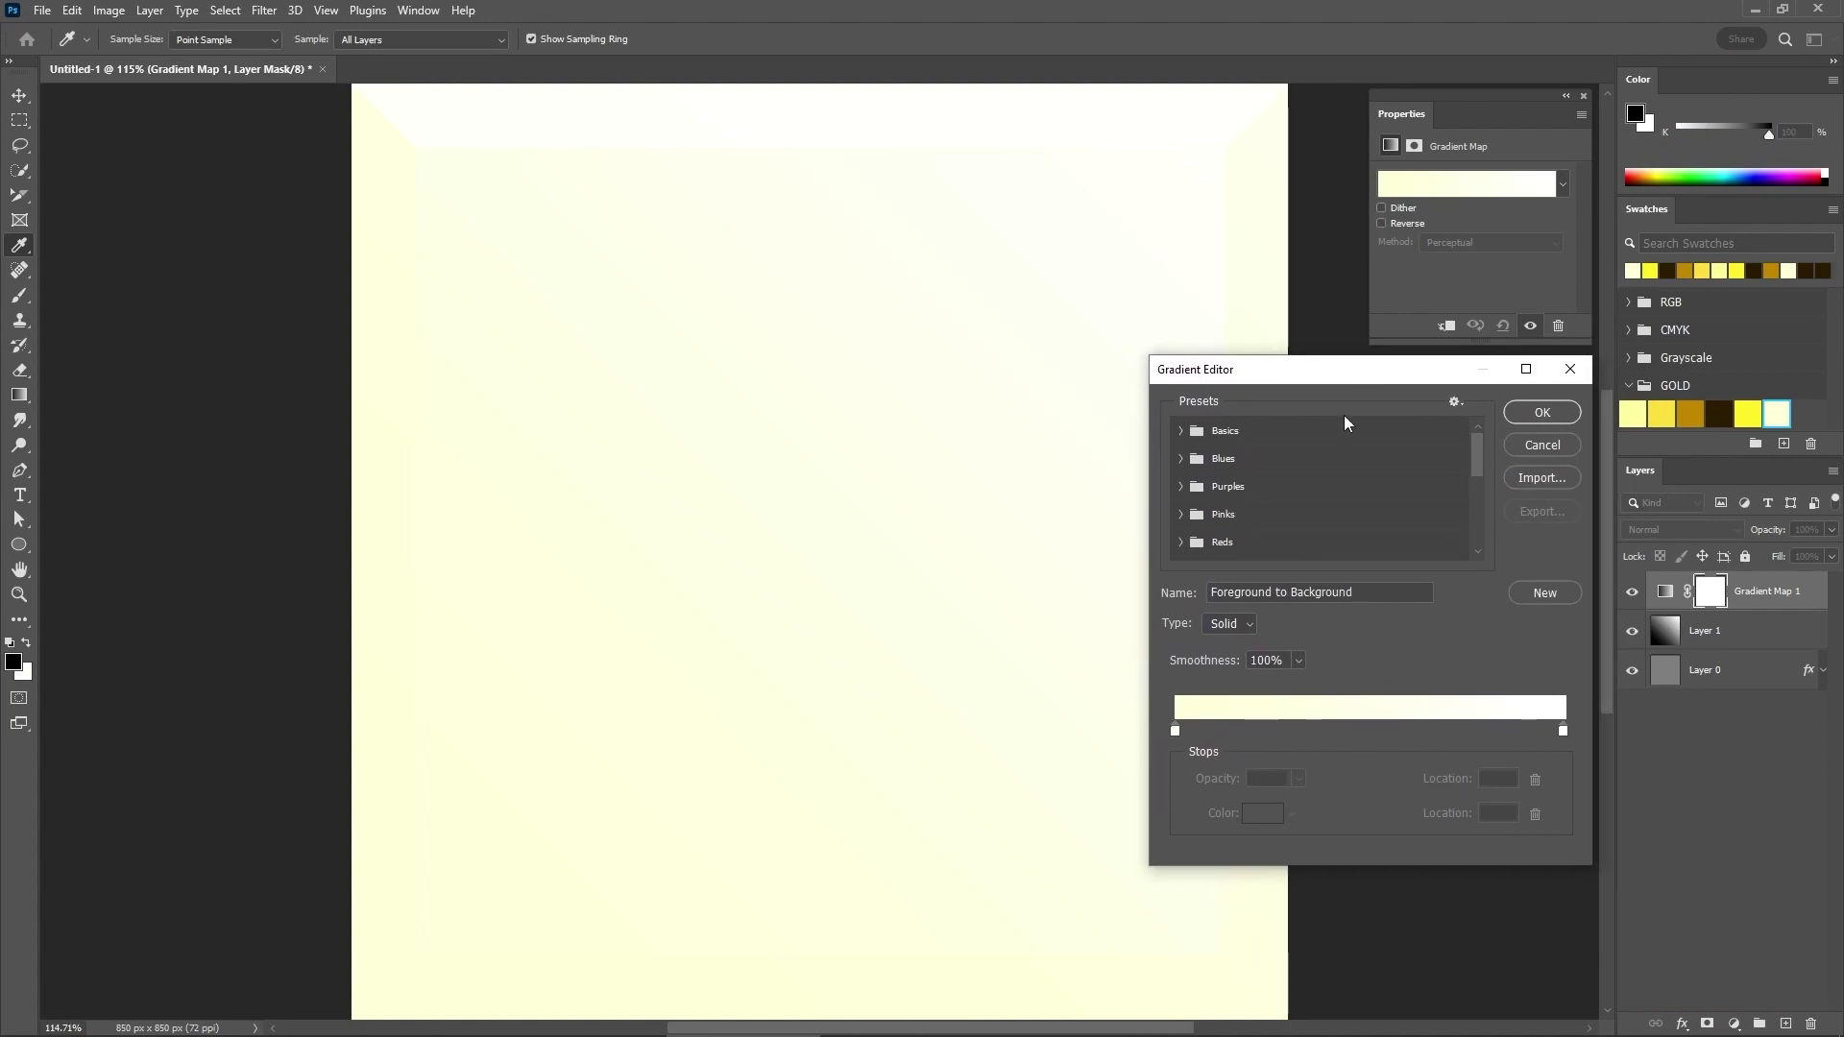
# Step: Colour the gradient's start stop with the cream GOLD swatch and its end stop with the dark brown swatch
pyautogui.click(1175, 731)
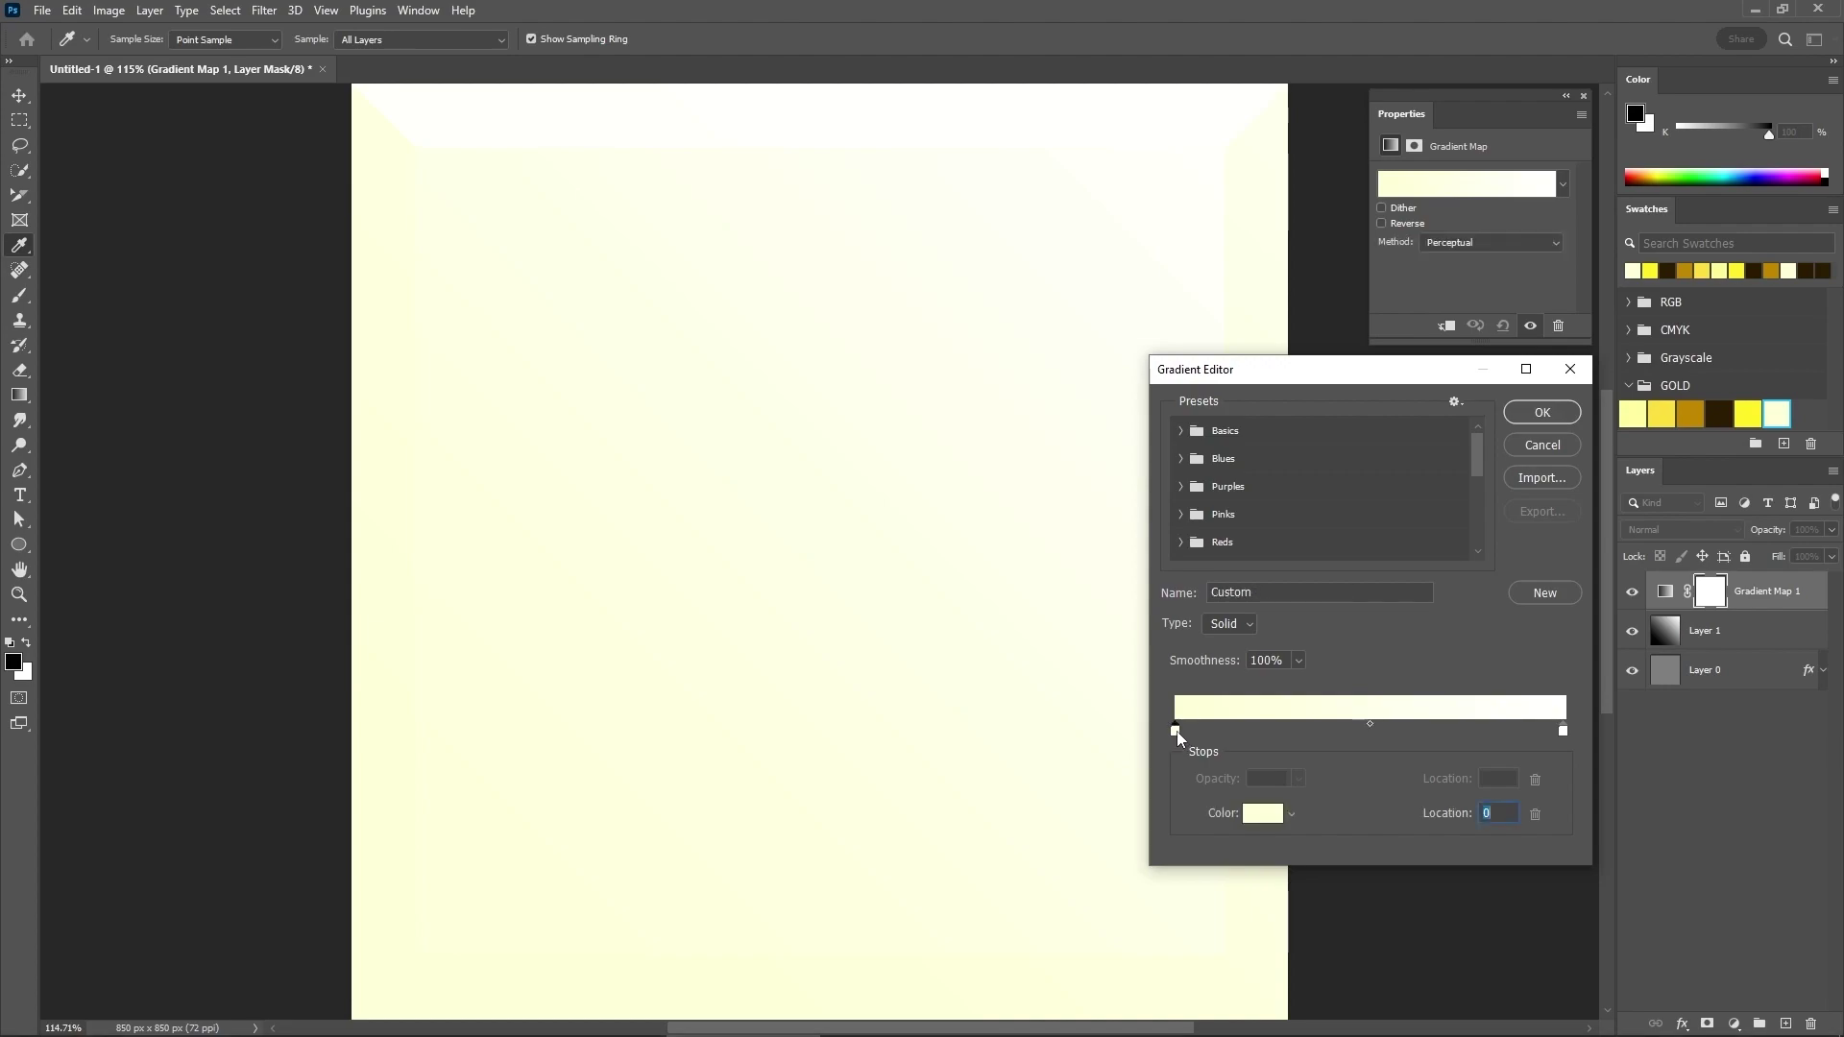
pyautogui.click(1779, 413)
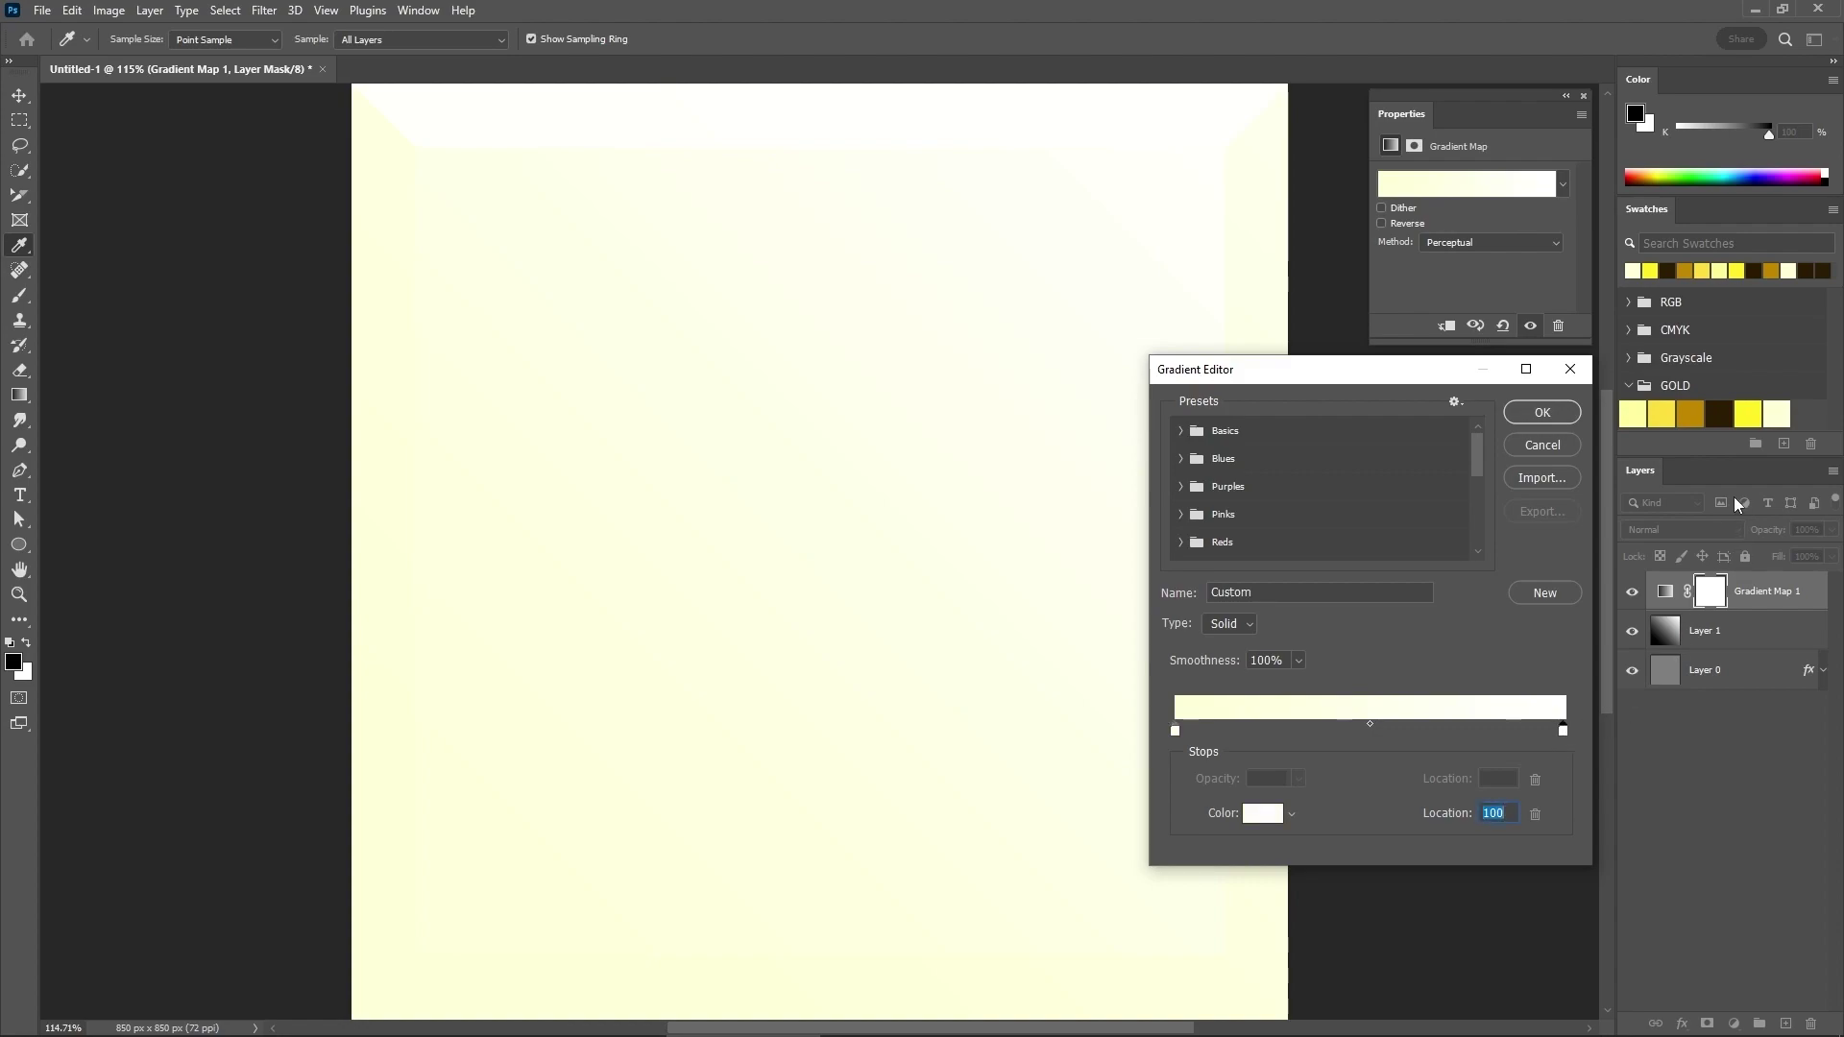
pyautogui.click(1719, 413)
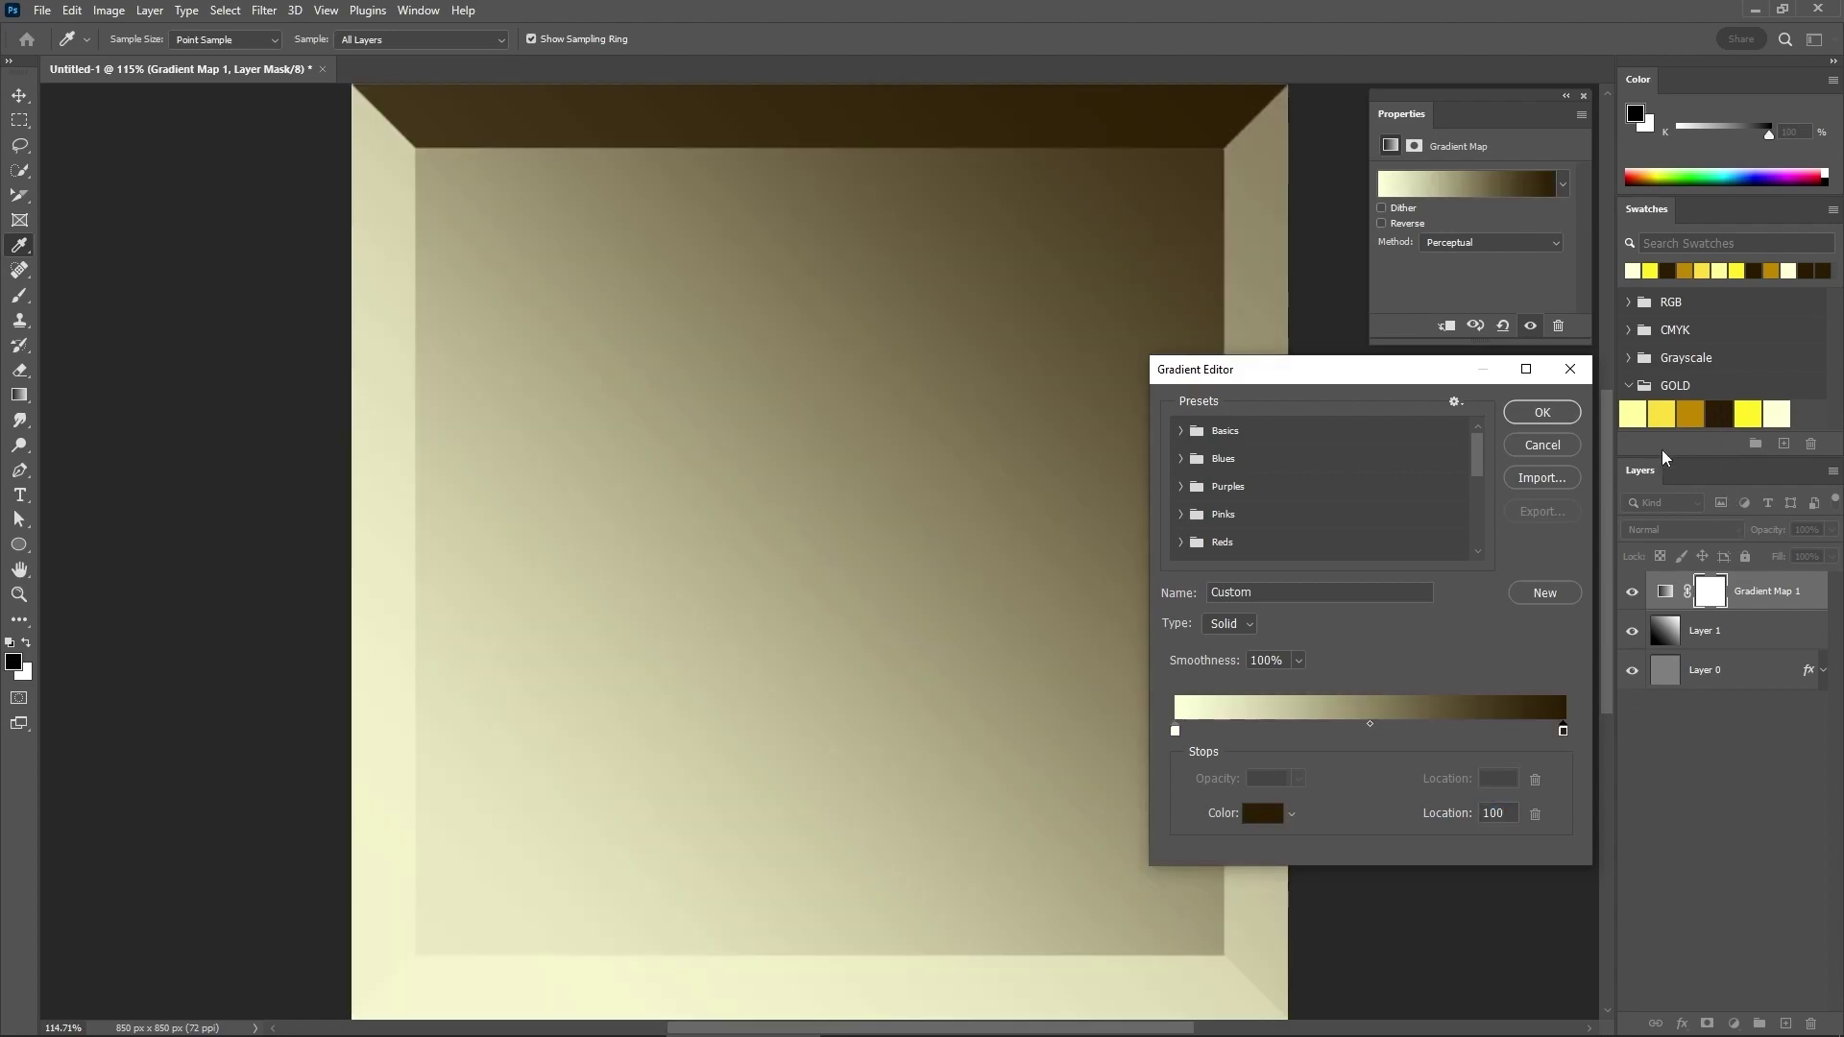
# Step: Add eight intermediate colour stops spread along the gradient between its two end stops
pyautogui.click(1224, 736)
pyautogui.click(1266, 736)
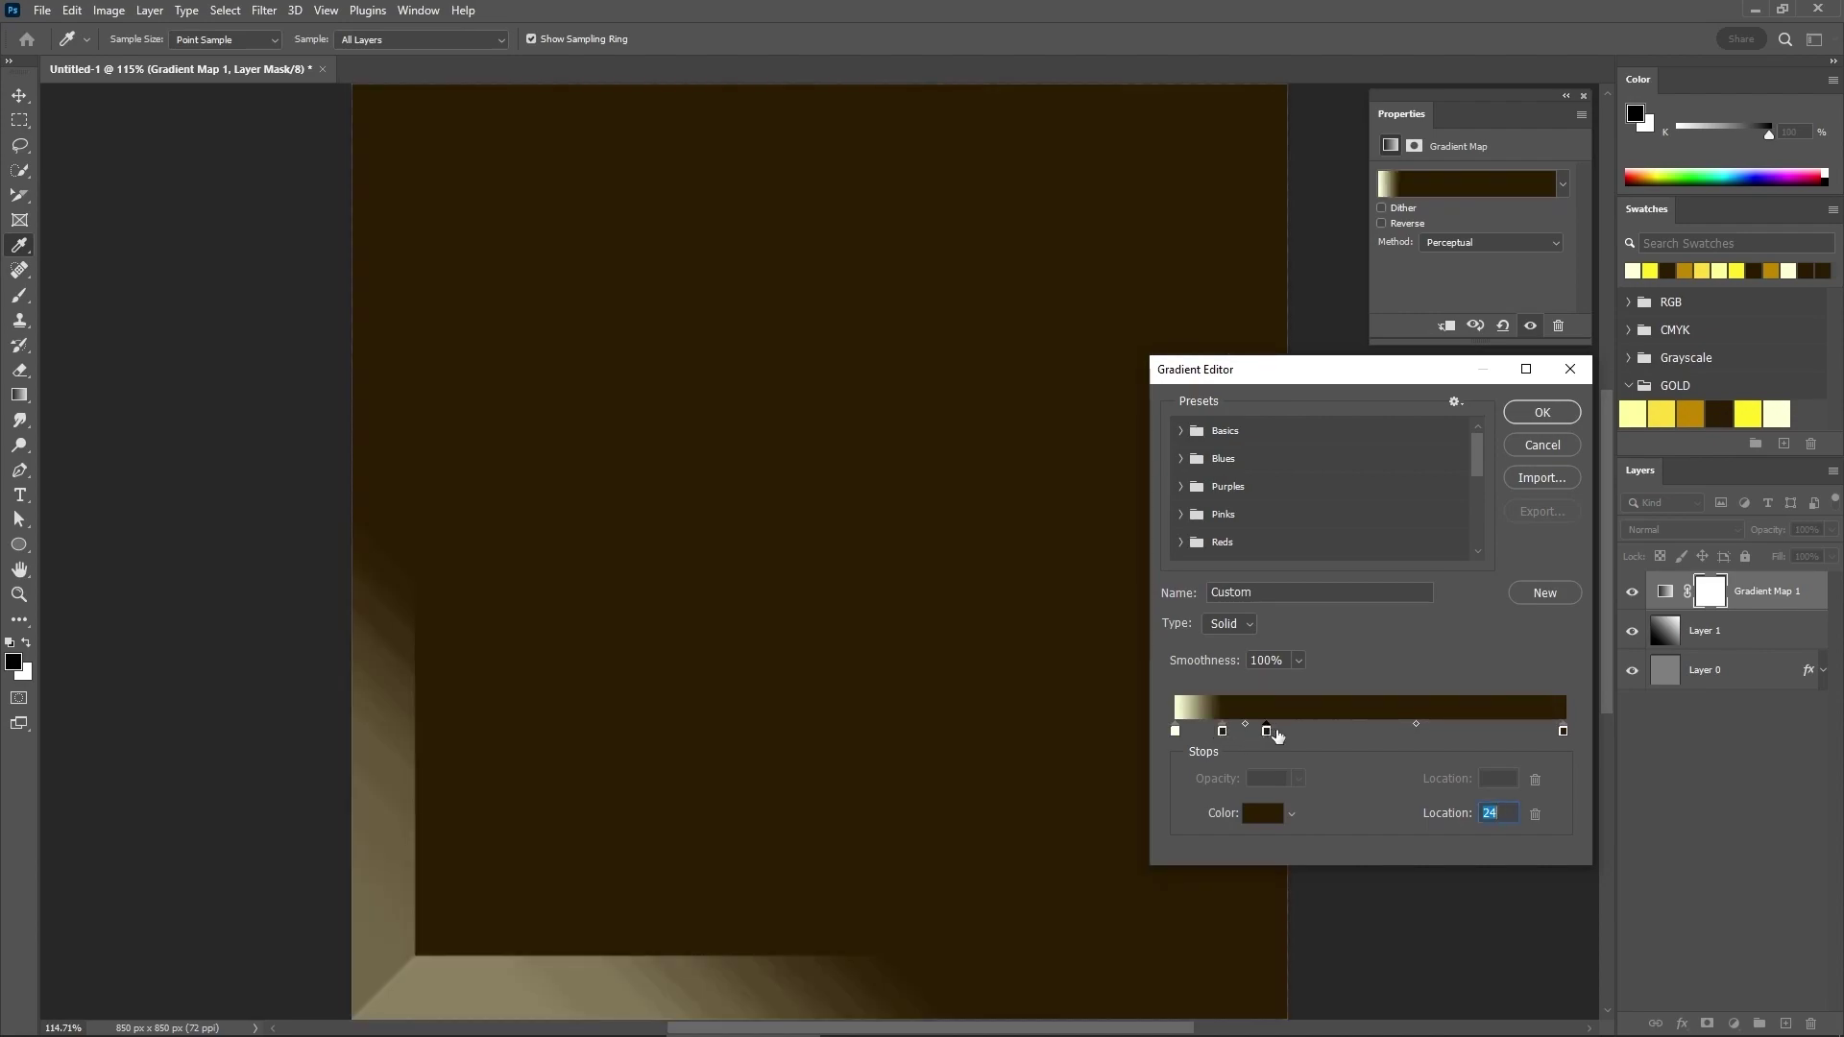
pyautogui.click(1365, 736)
pyautogui.click(1395, 736)
pyautogui.click(1434, 735)
pyautogui.click(1476, 736)
pyautogui.click(1514, 734)
# Step: Set the first intermediate stop to location 5 in dark gold and the second to location 25 in golden yellow
pyautogui.write('5')
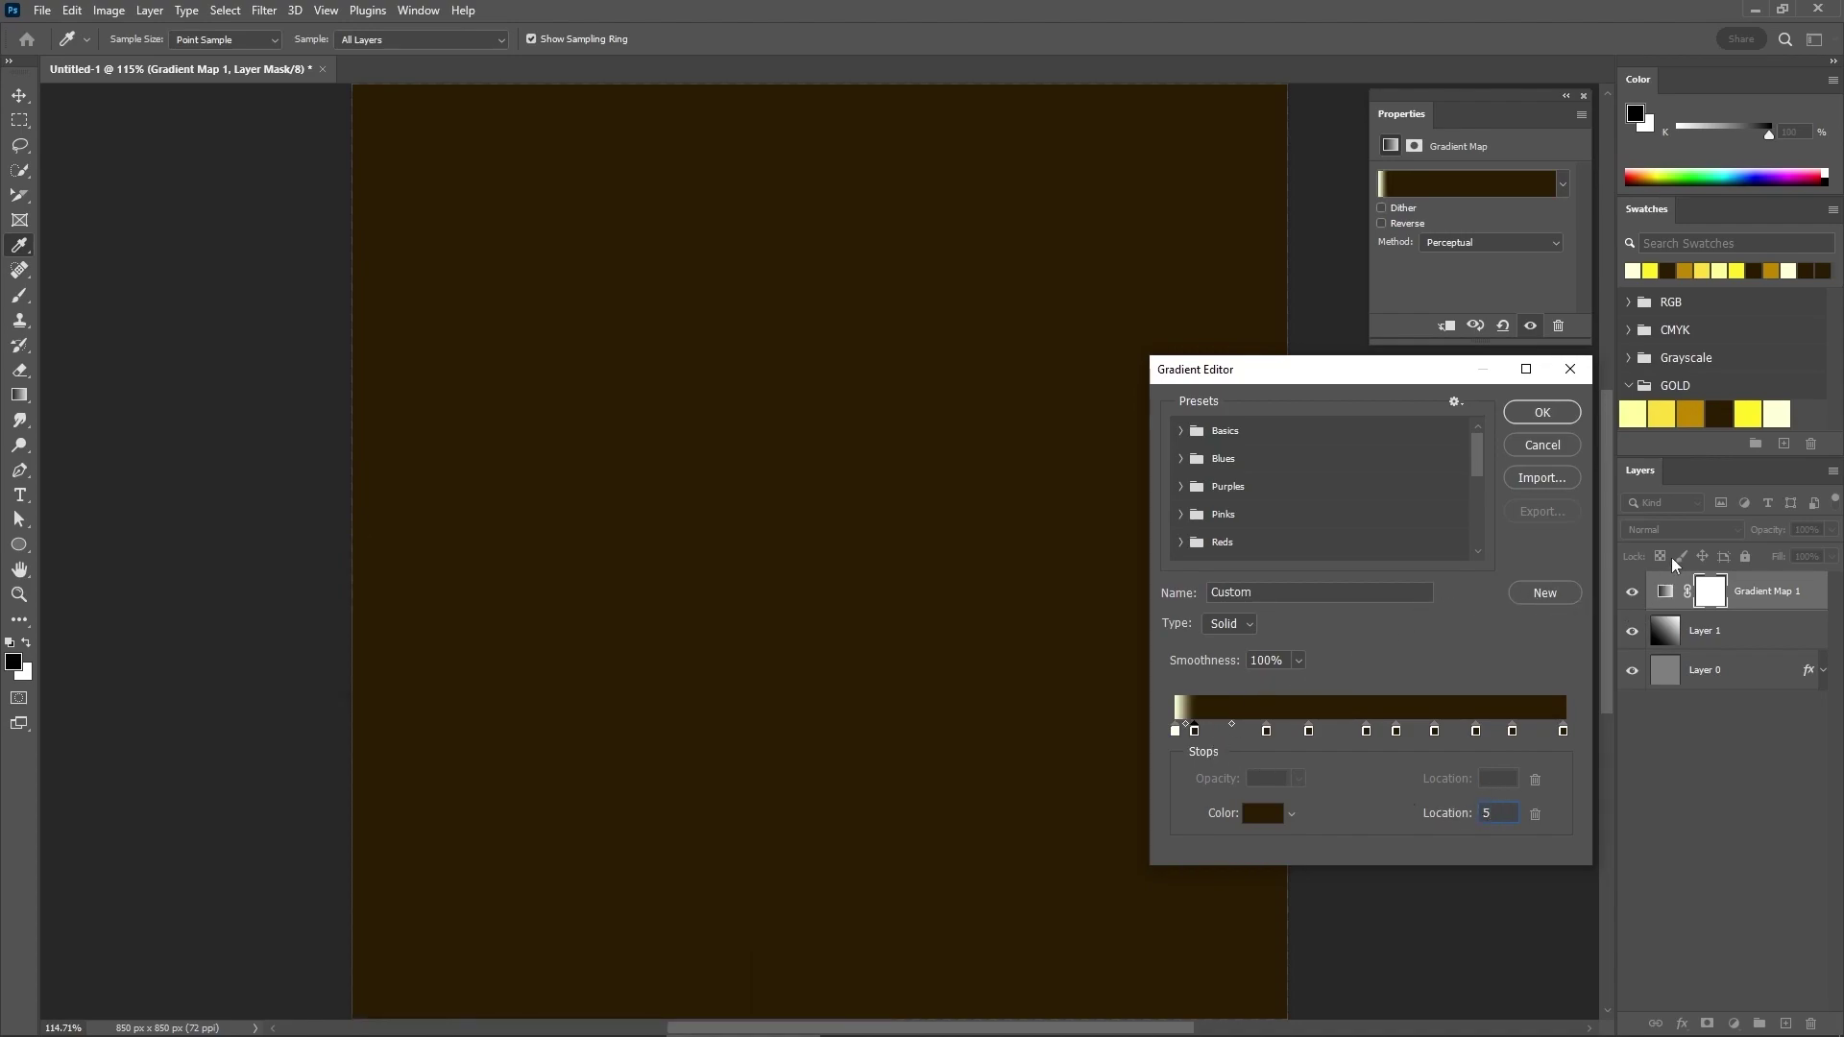
pyautogui.click(1696, 413)
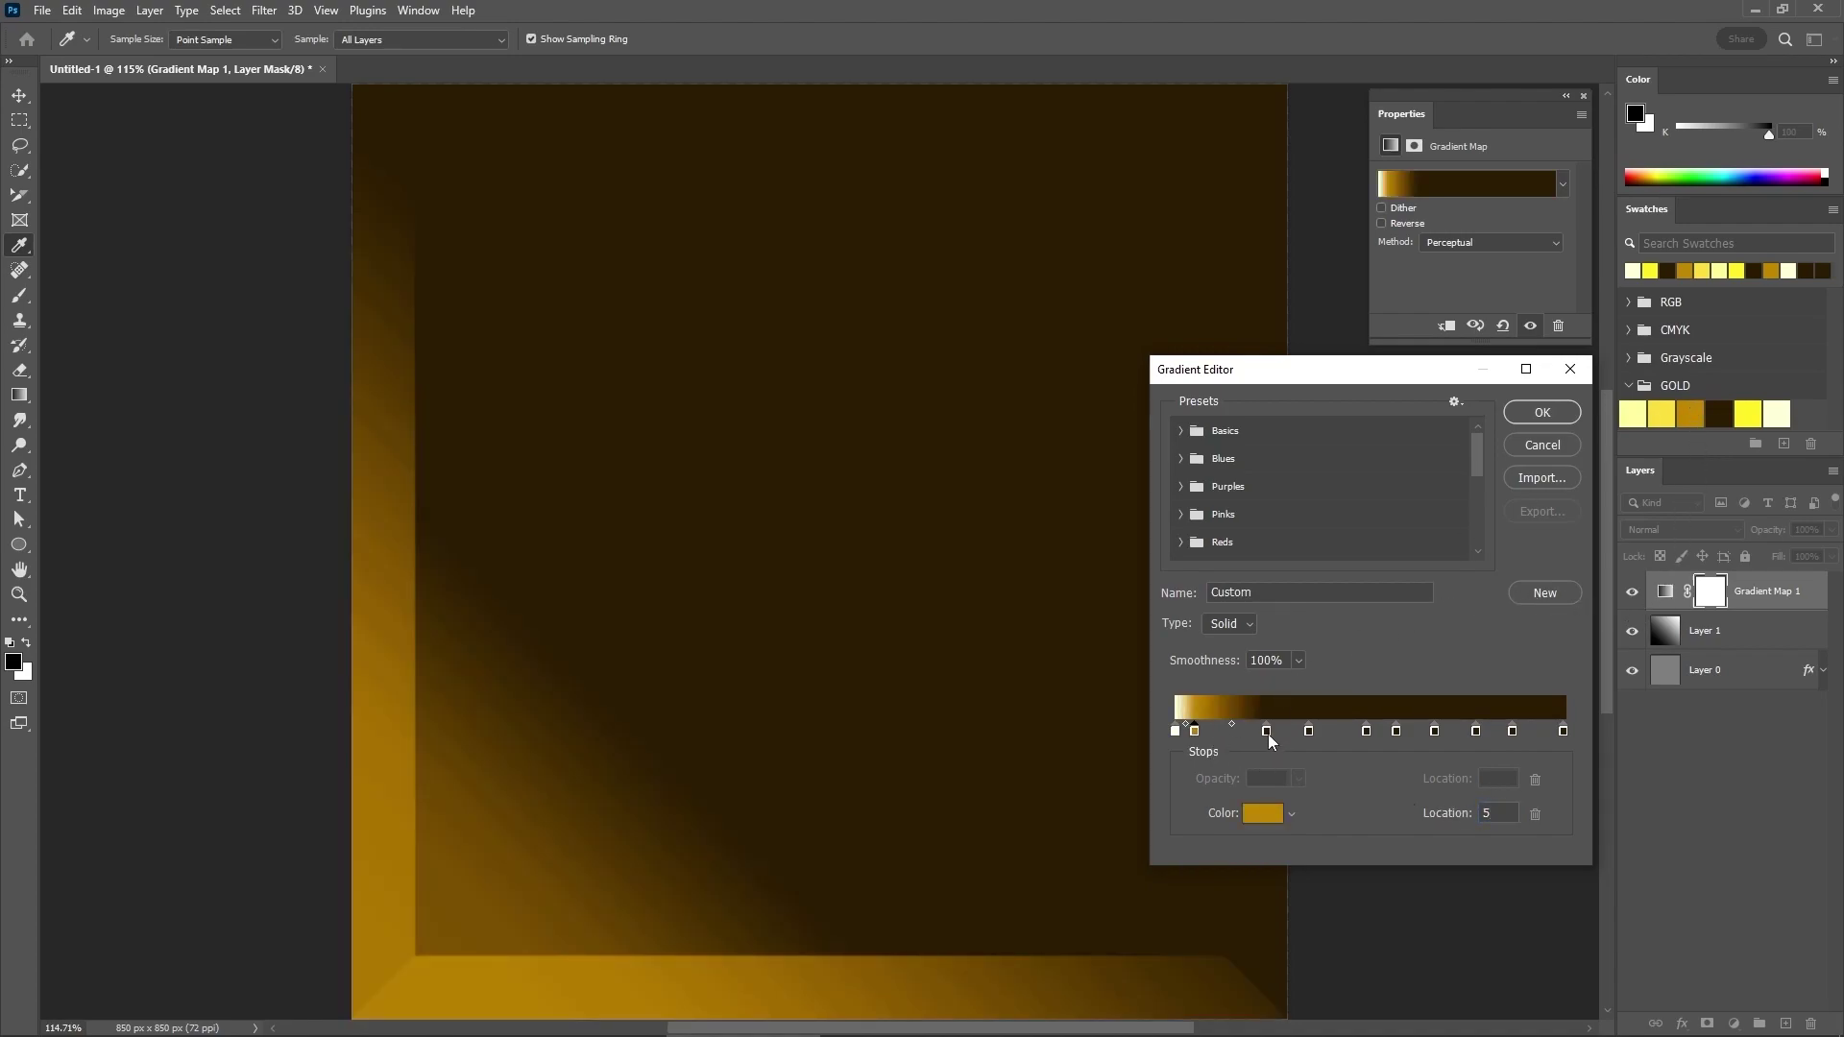
pyautogui.click(1268, 734)
pyautogui.write('25')
pyautogui.click(1661, 414)
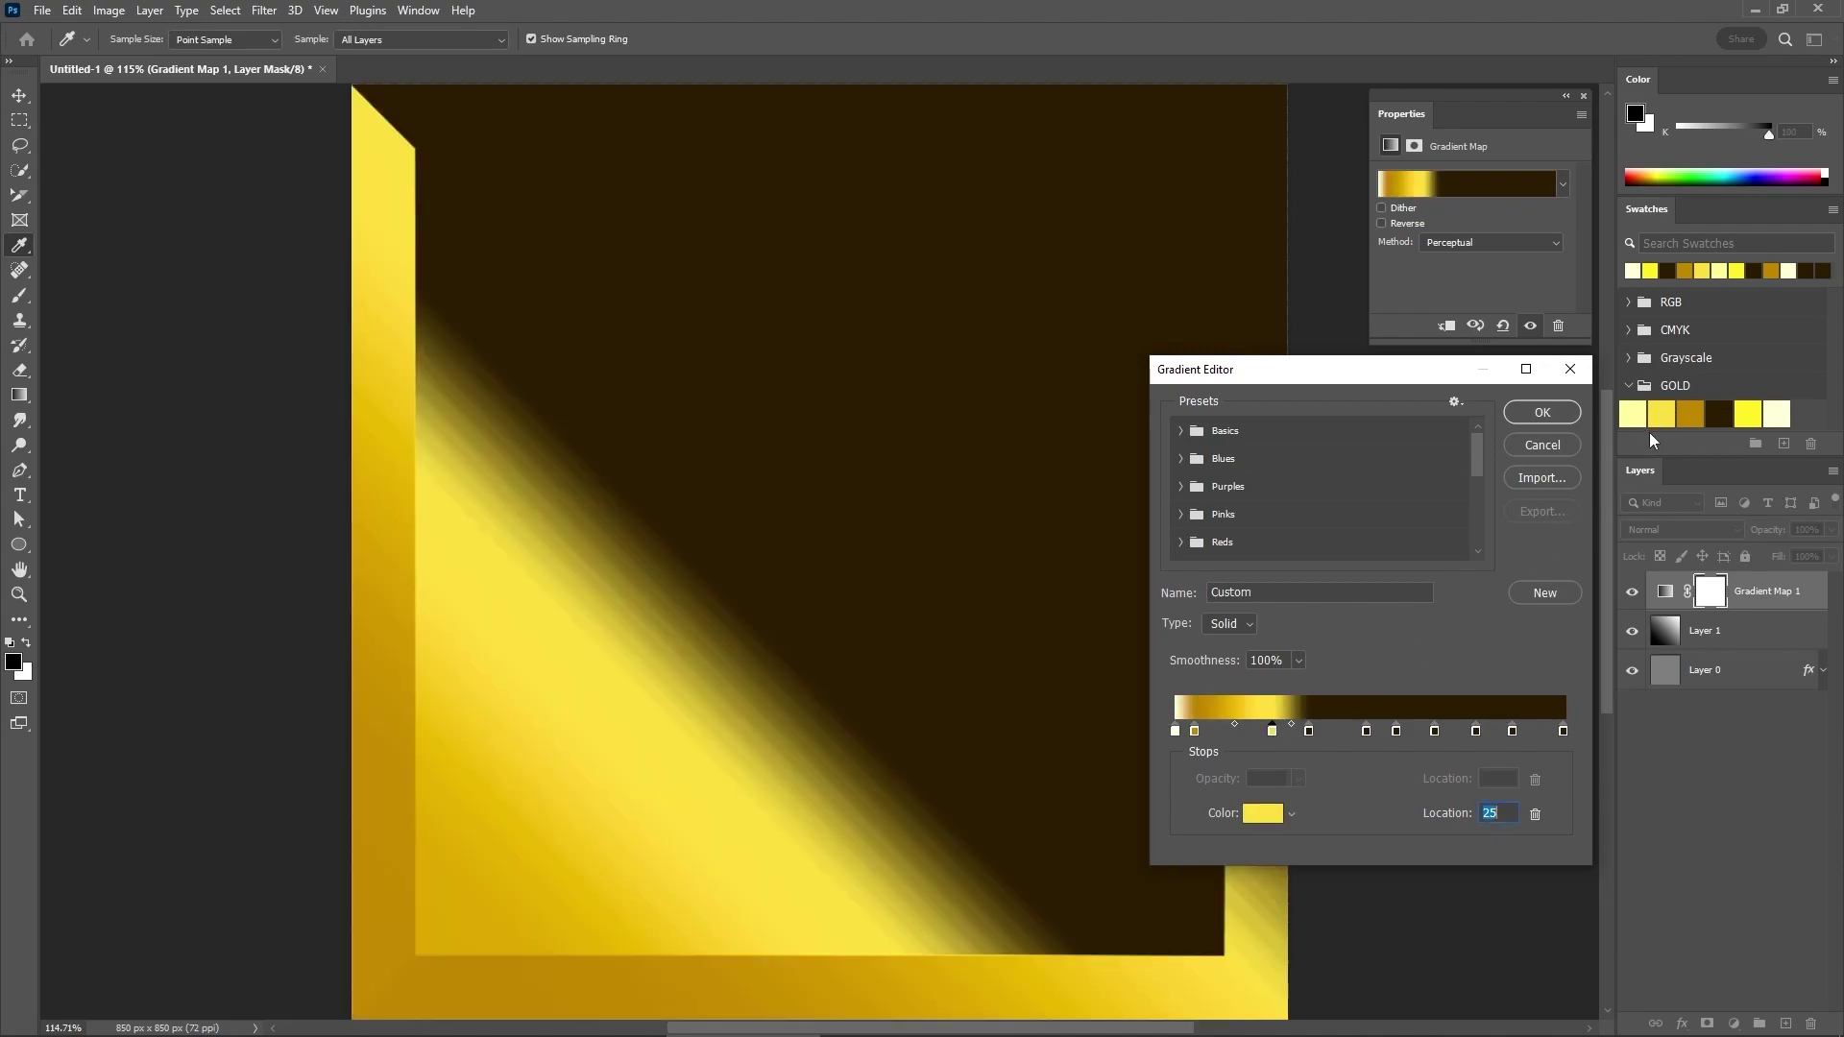
# Step: Set the third intermediate stop to pale yellow at location 31 and the fourth to bright yellow at location 39
pyautogui.click(1308, 732)
pyautogui.click(1633, 414)
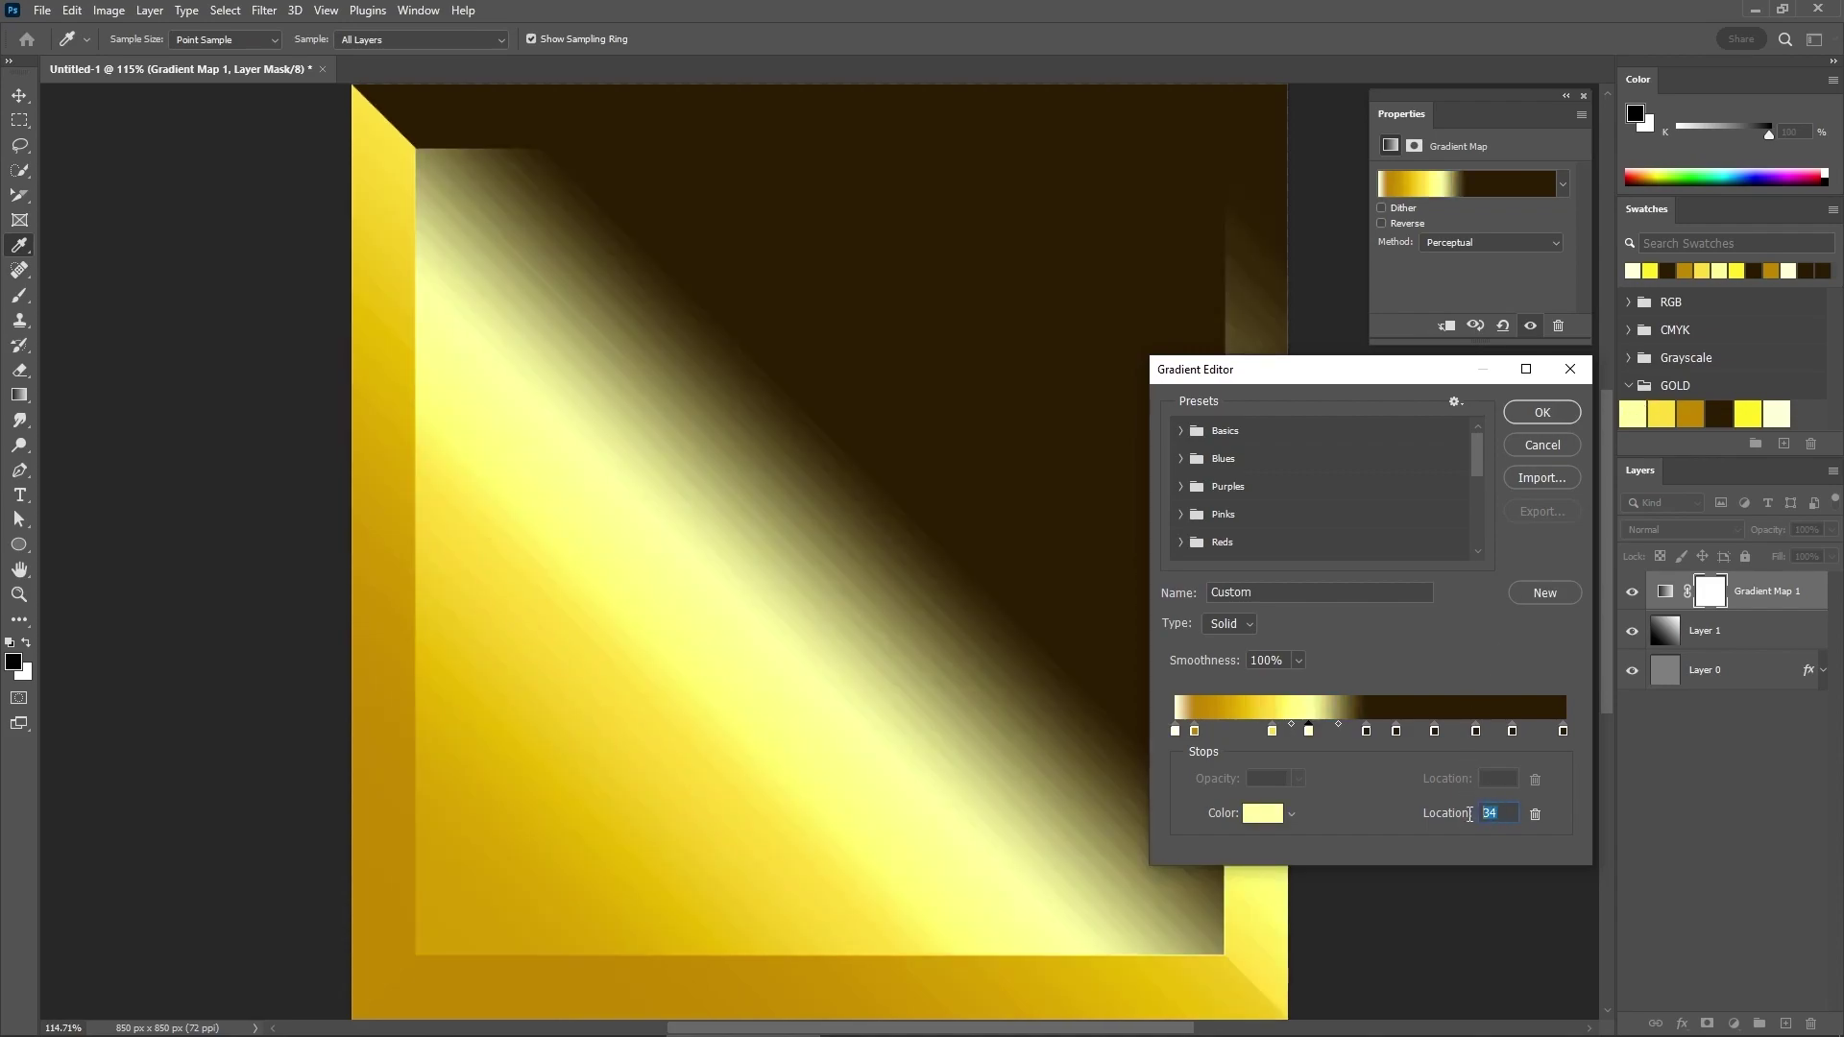
pyautogui.write('31')
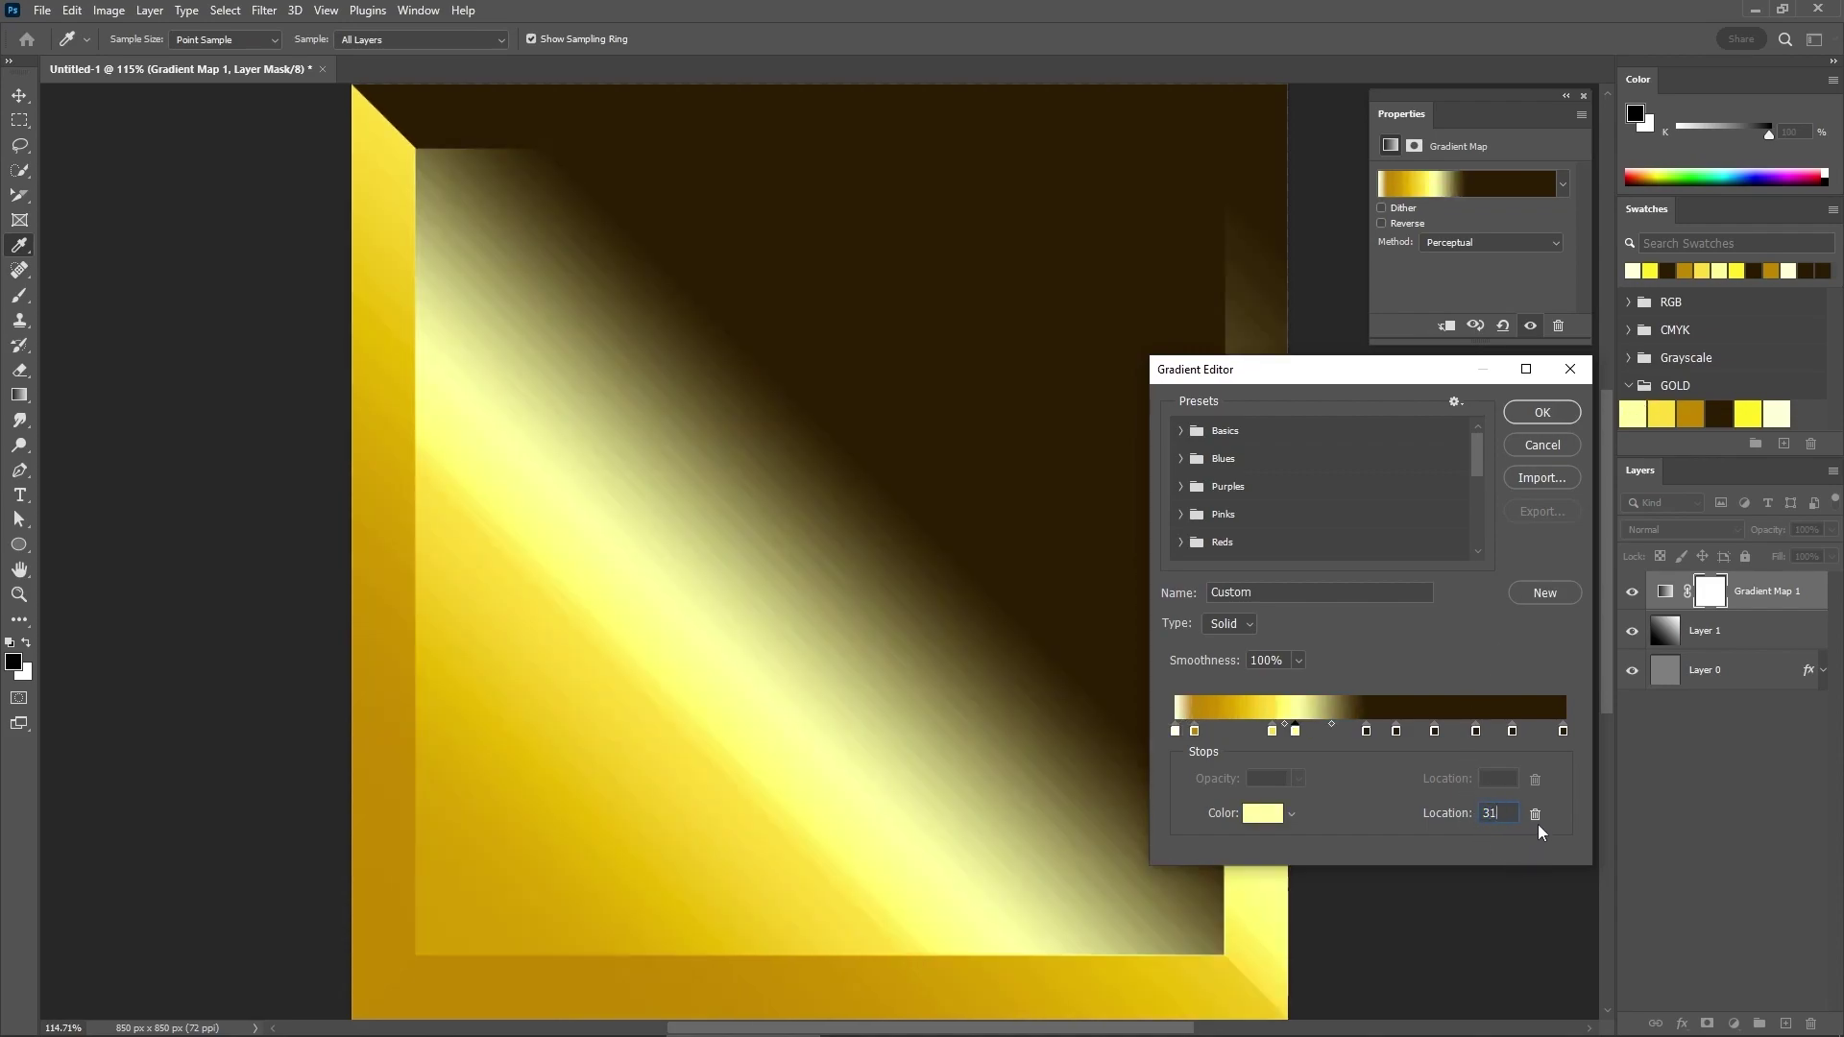
pyautogui.click(1368, 732)
pyautogui.click(1743, 413)
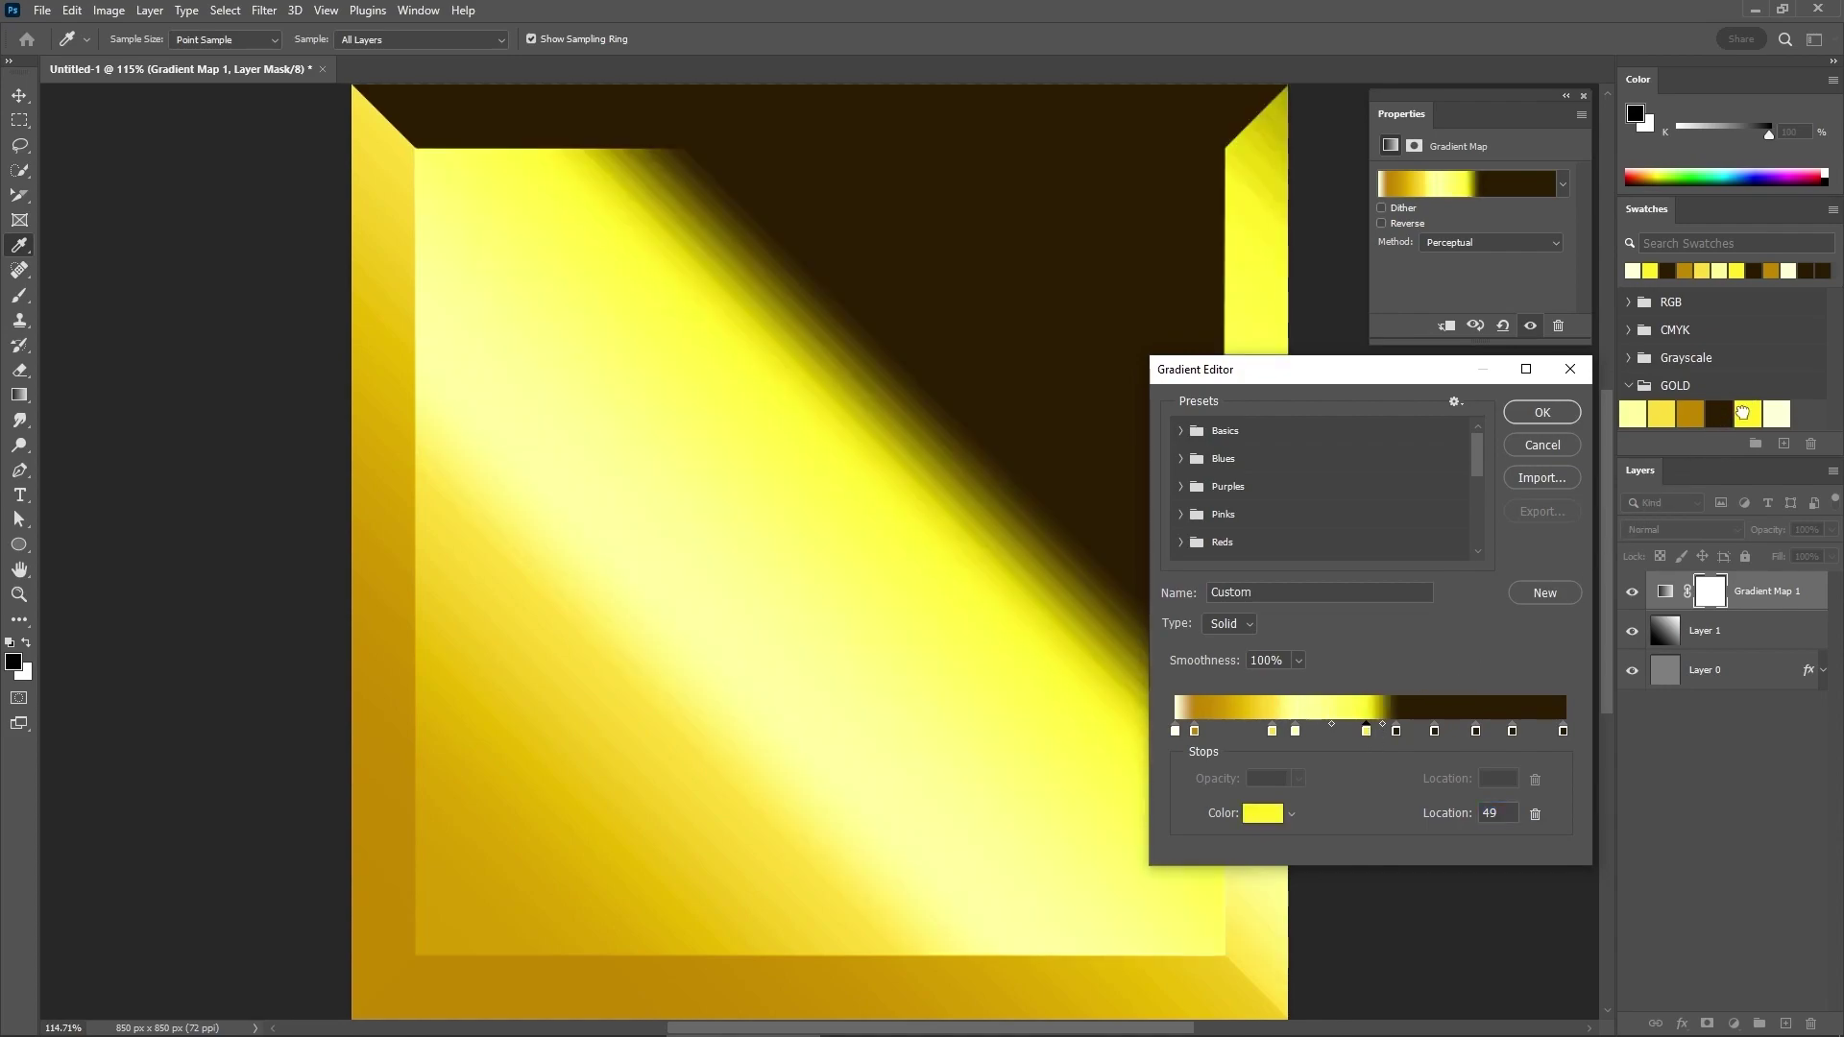
pyautogui.doubleClick(1490, 813)
pyautogui.write('39')
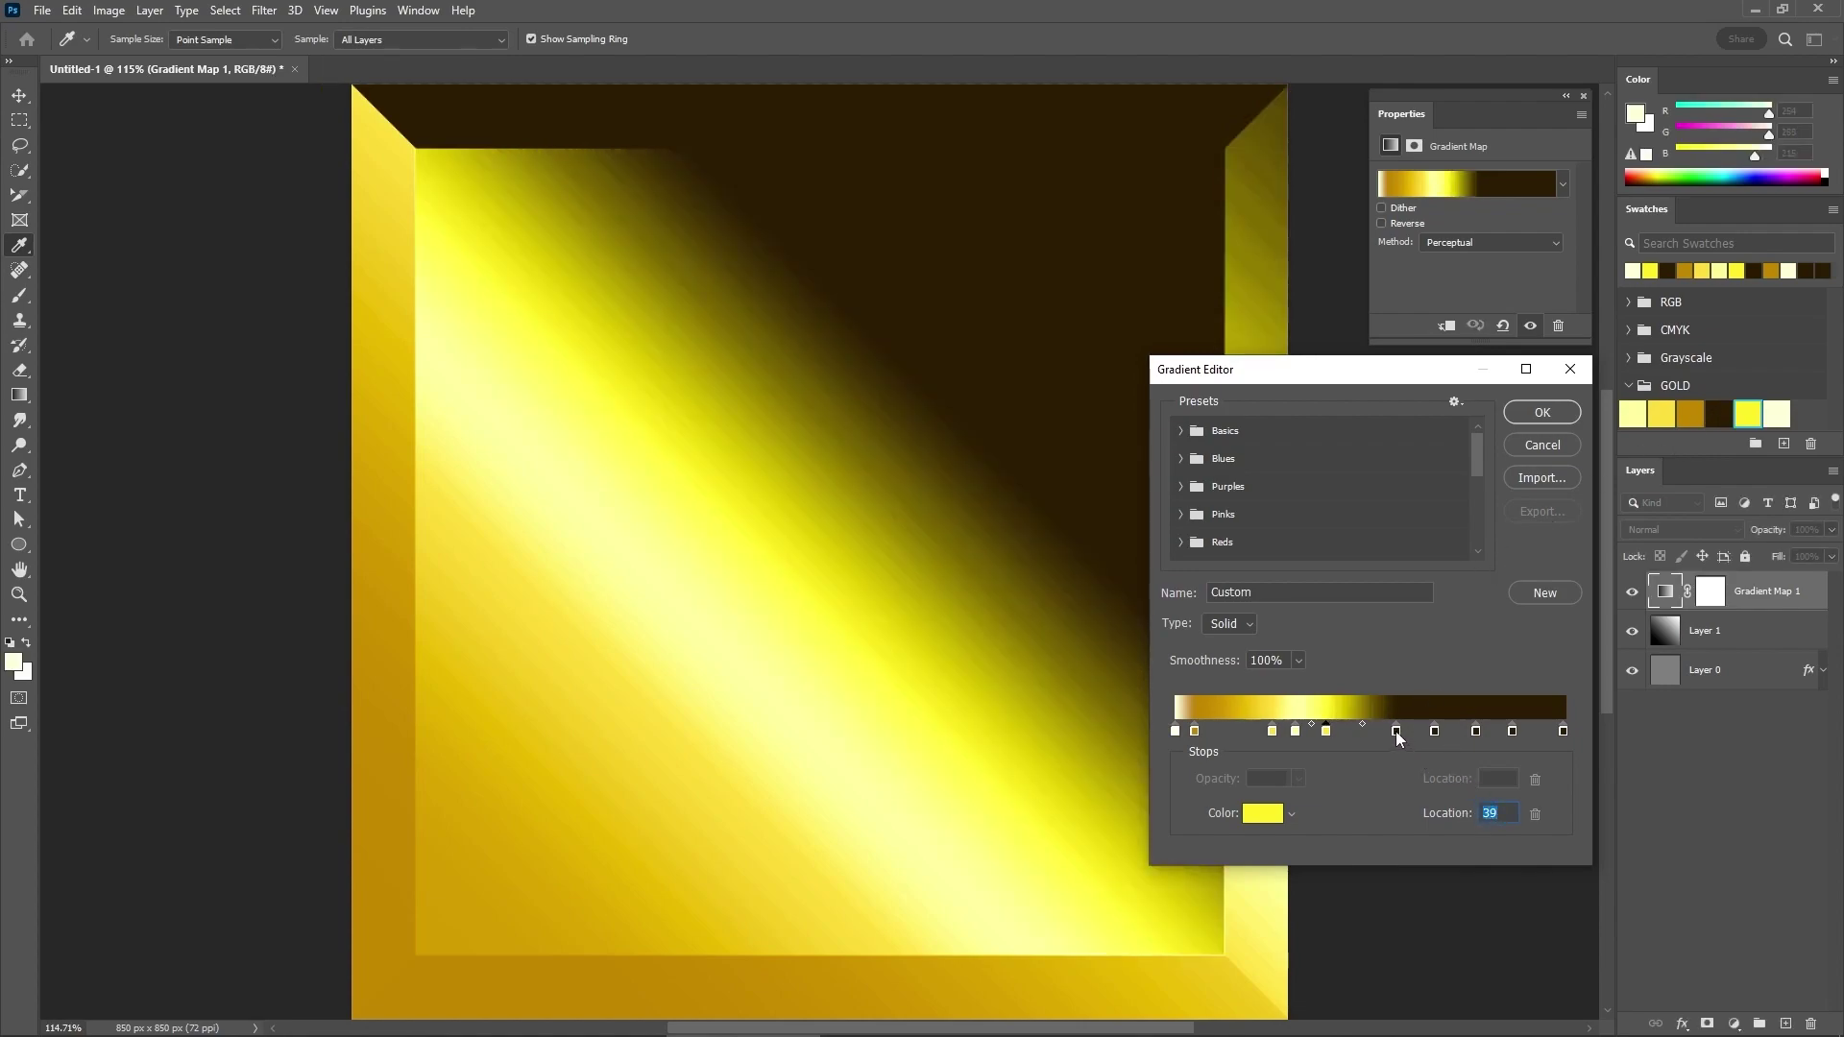
# Step: Set the fifth intermediate stop to pale yellow at location 55 and the sixth to cream at location 62
pyautogui.click(1397, 733)
pyautogui.click(1644, 411)
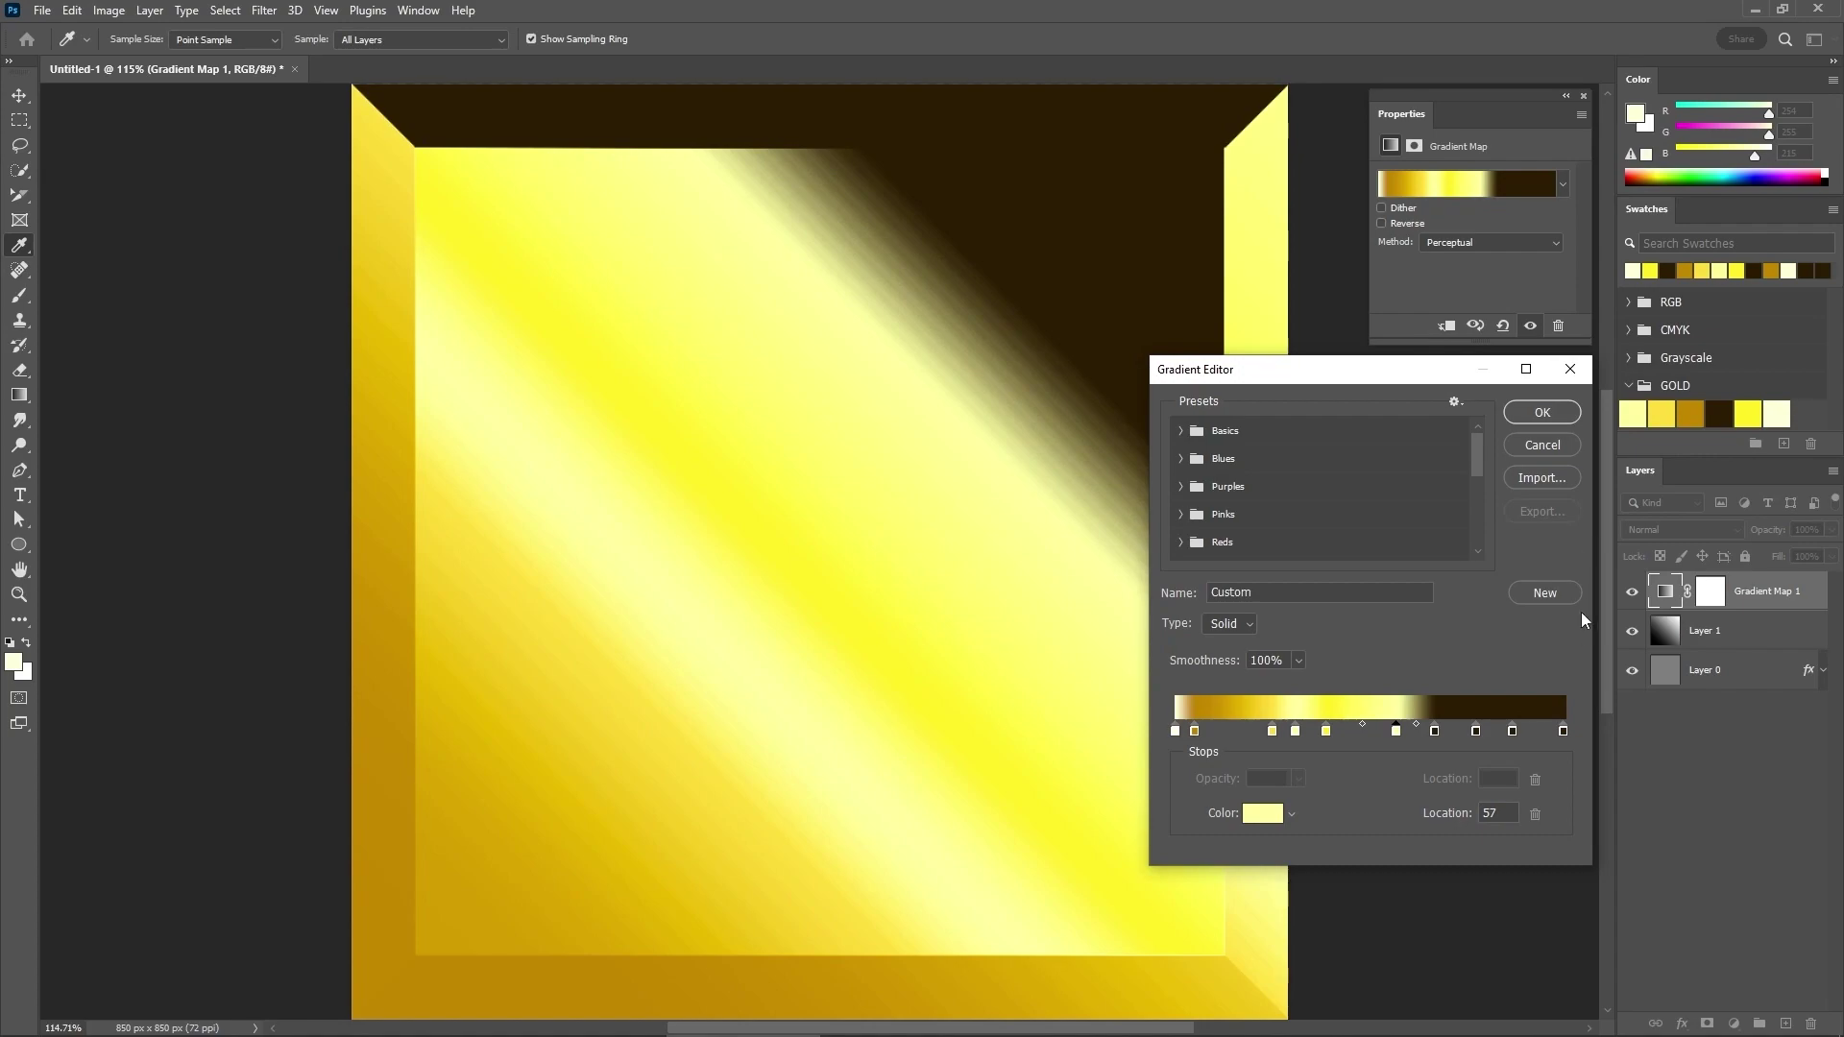
pyautogui.moveTo(1469, 816); pyautogui.dragTo(1463, 824)
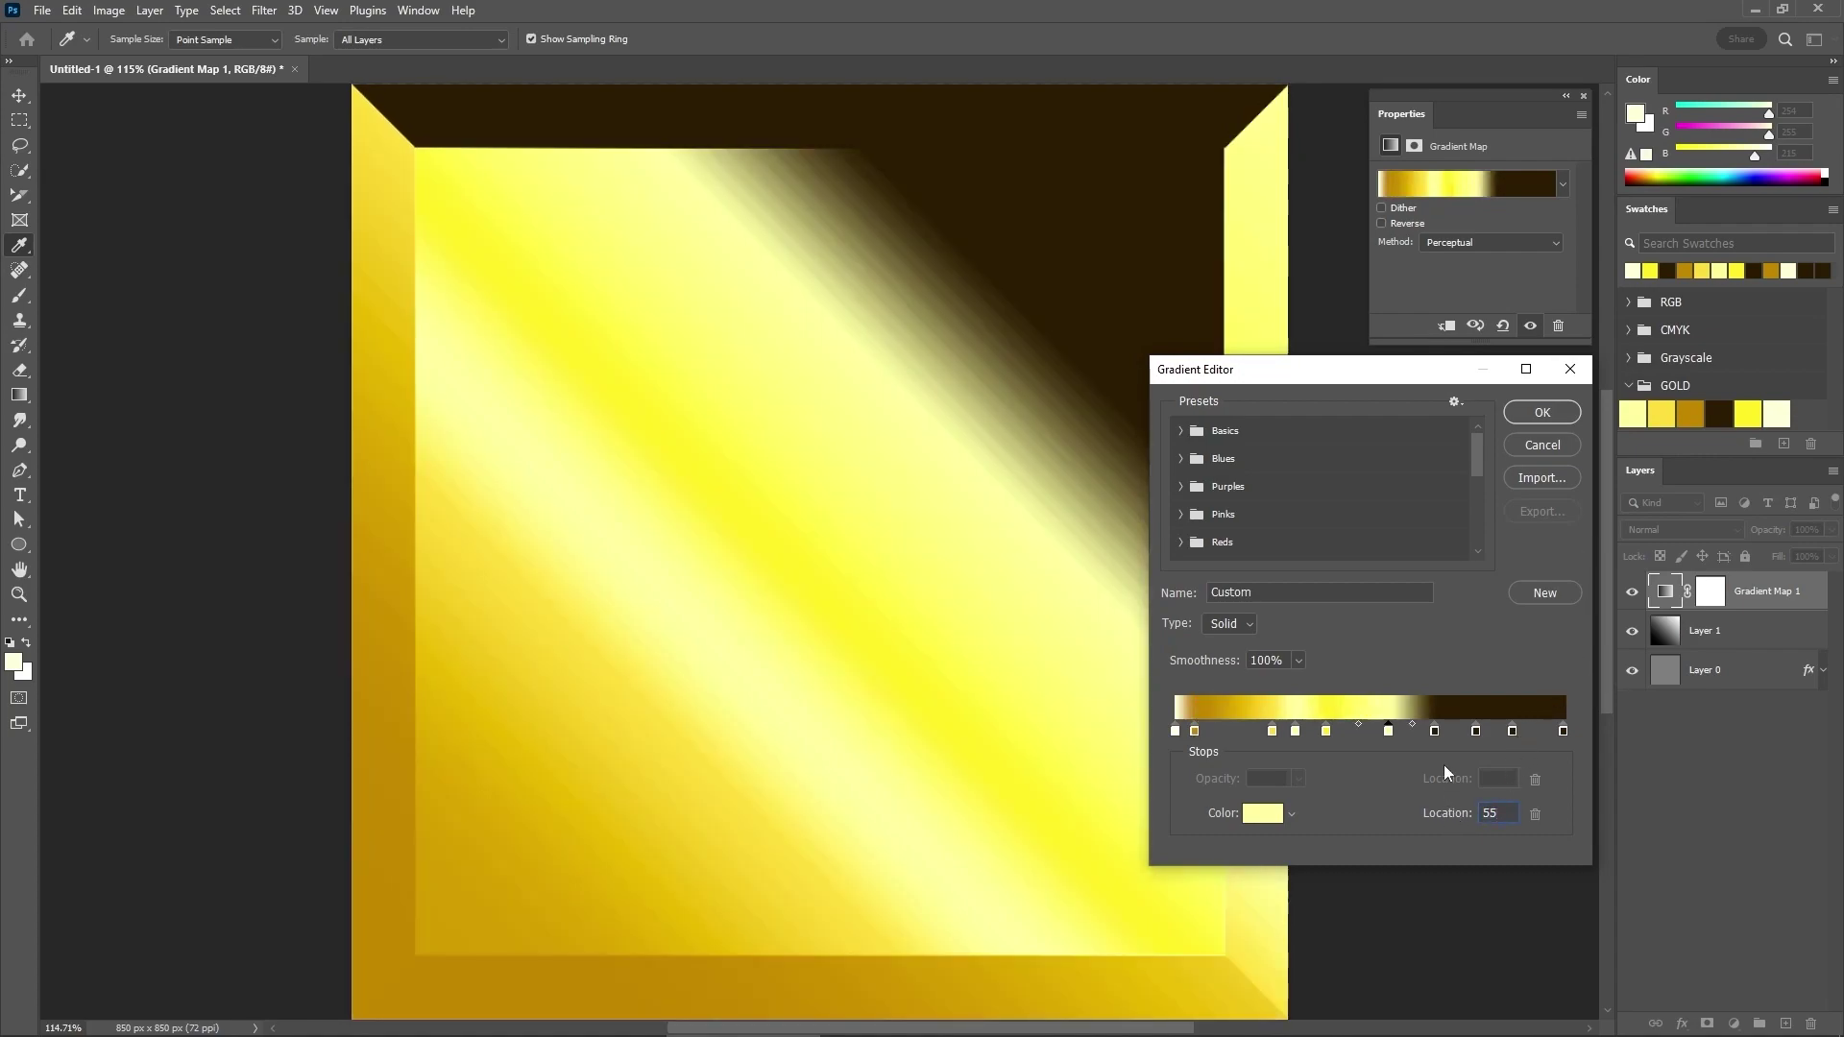
pyautogui.click(1434, 730)
pyautogui.click(1495, 815)
pyautogui.press('BackSpace')
pyautogui.write('2')
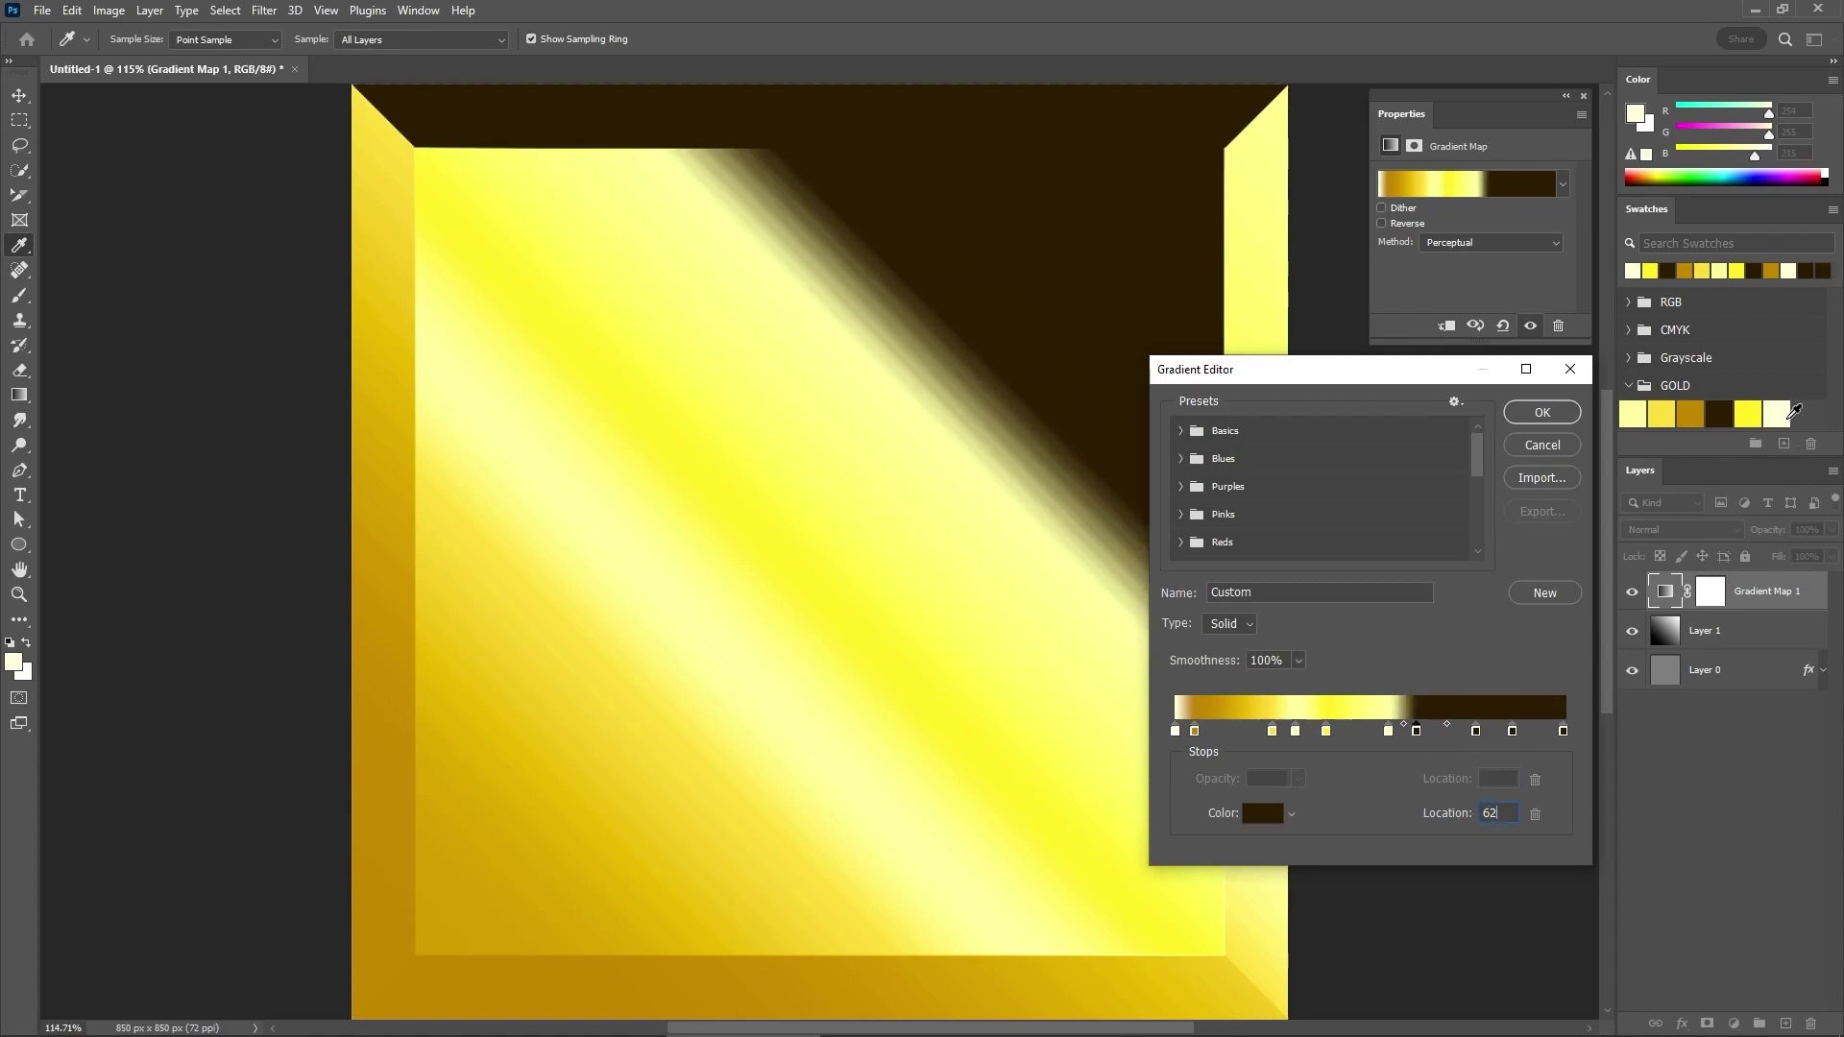
pyautogui.click(1783, 414)
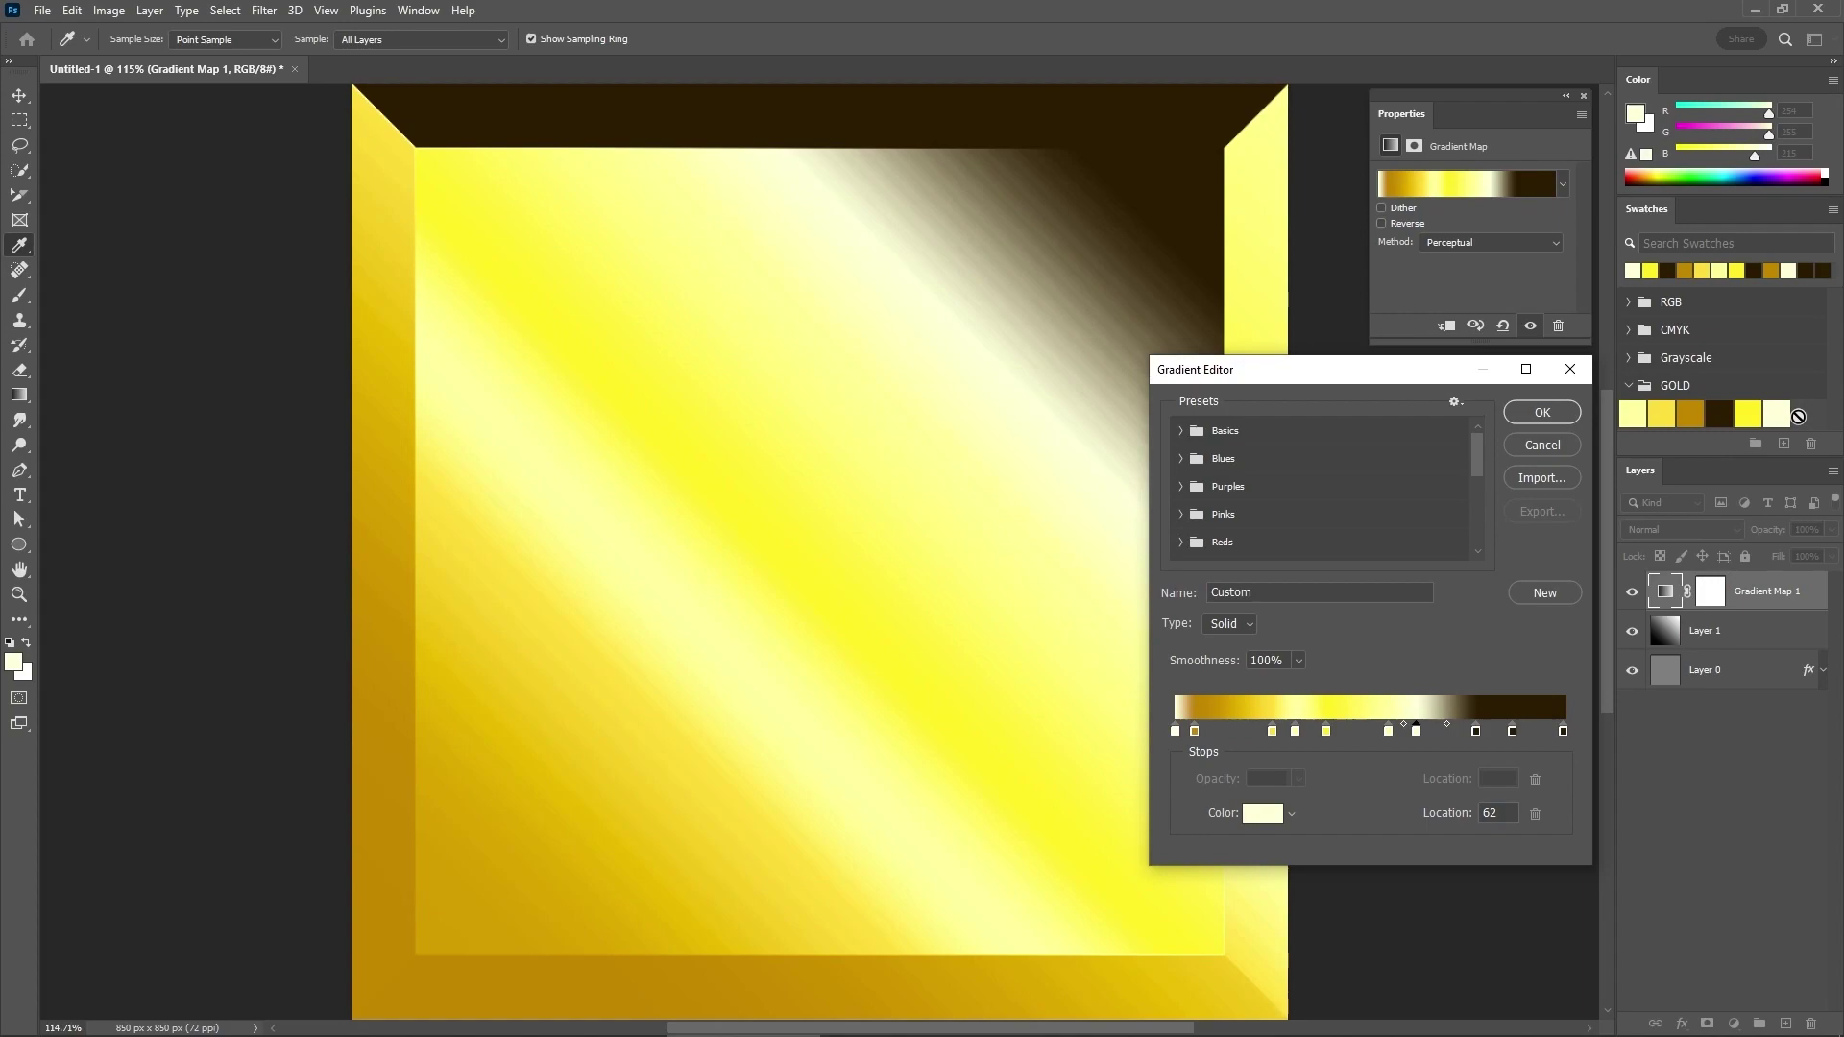
# Step: Set the seventh intermediate stop to golden yellow at location 69 and the eighth to dark gold at location 90, then apply
pyautogui.click(1476, 731)
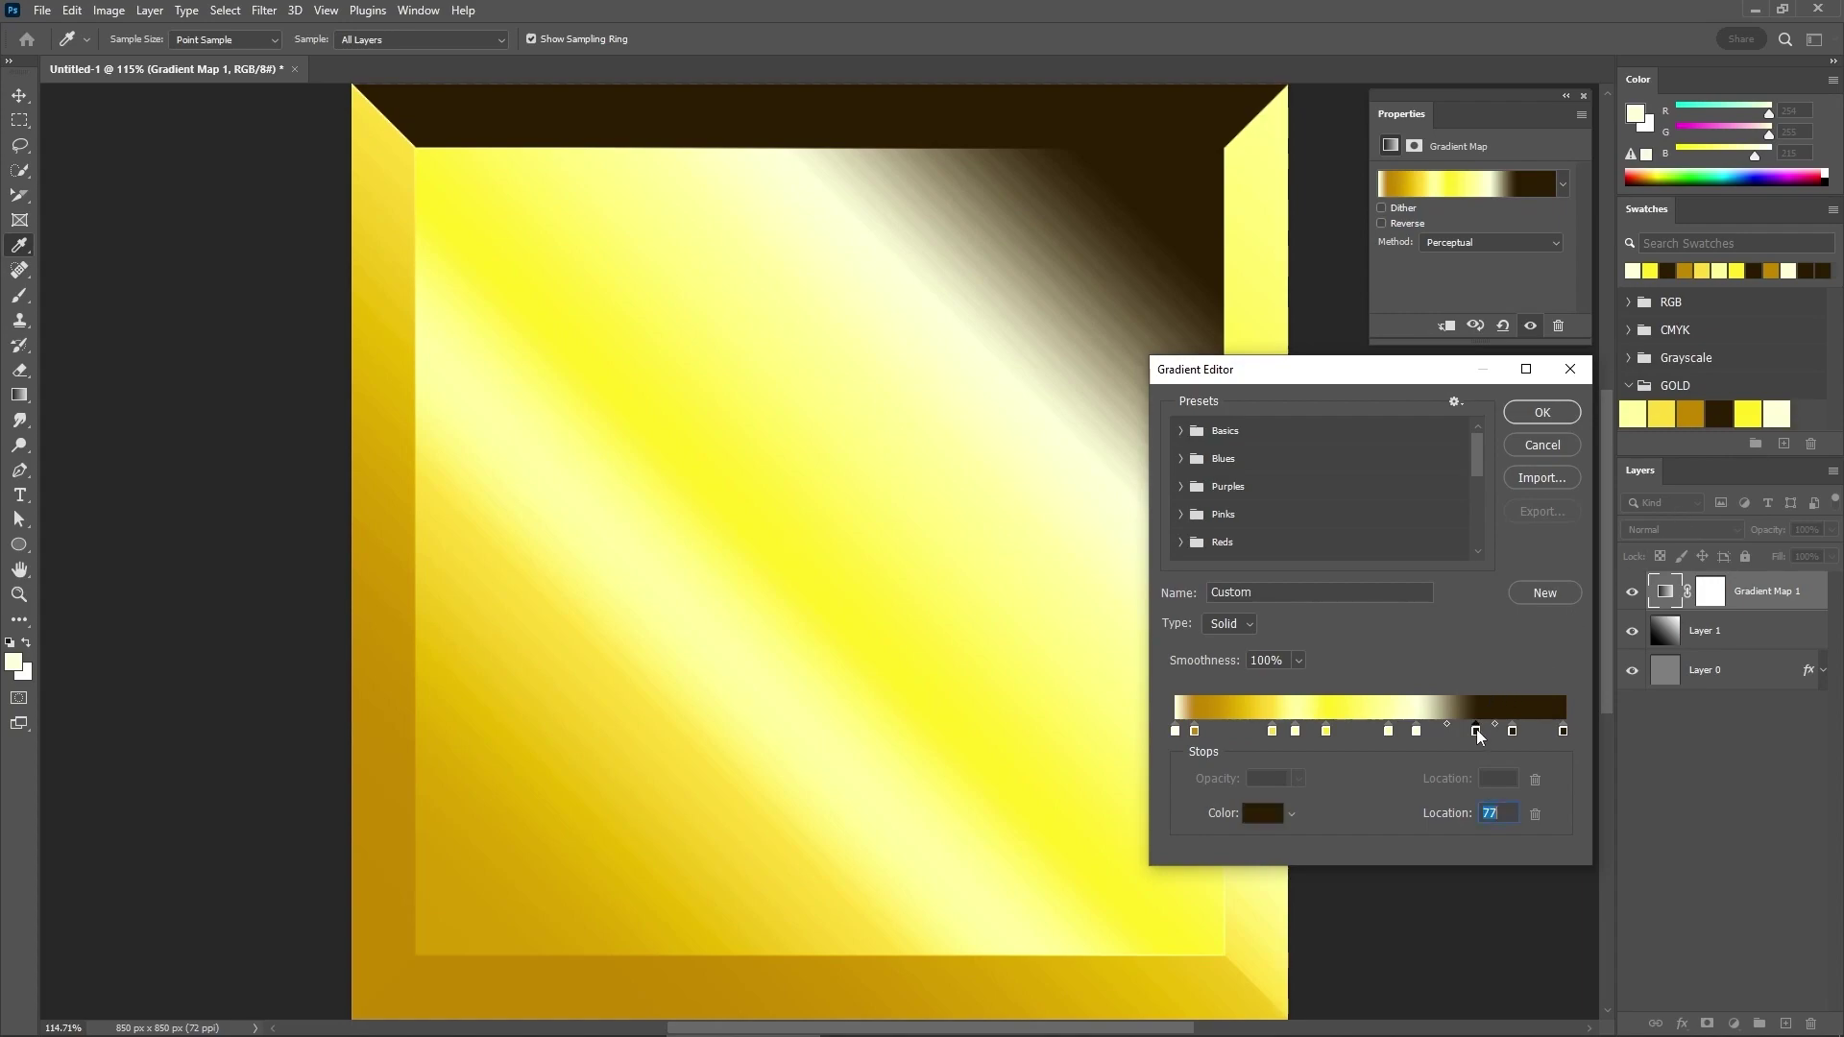
pyautogui.click(1660, 414)
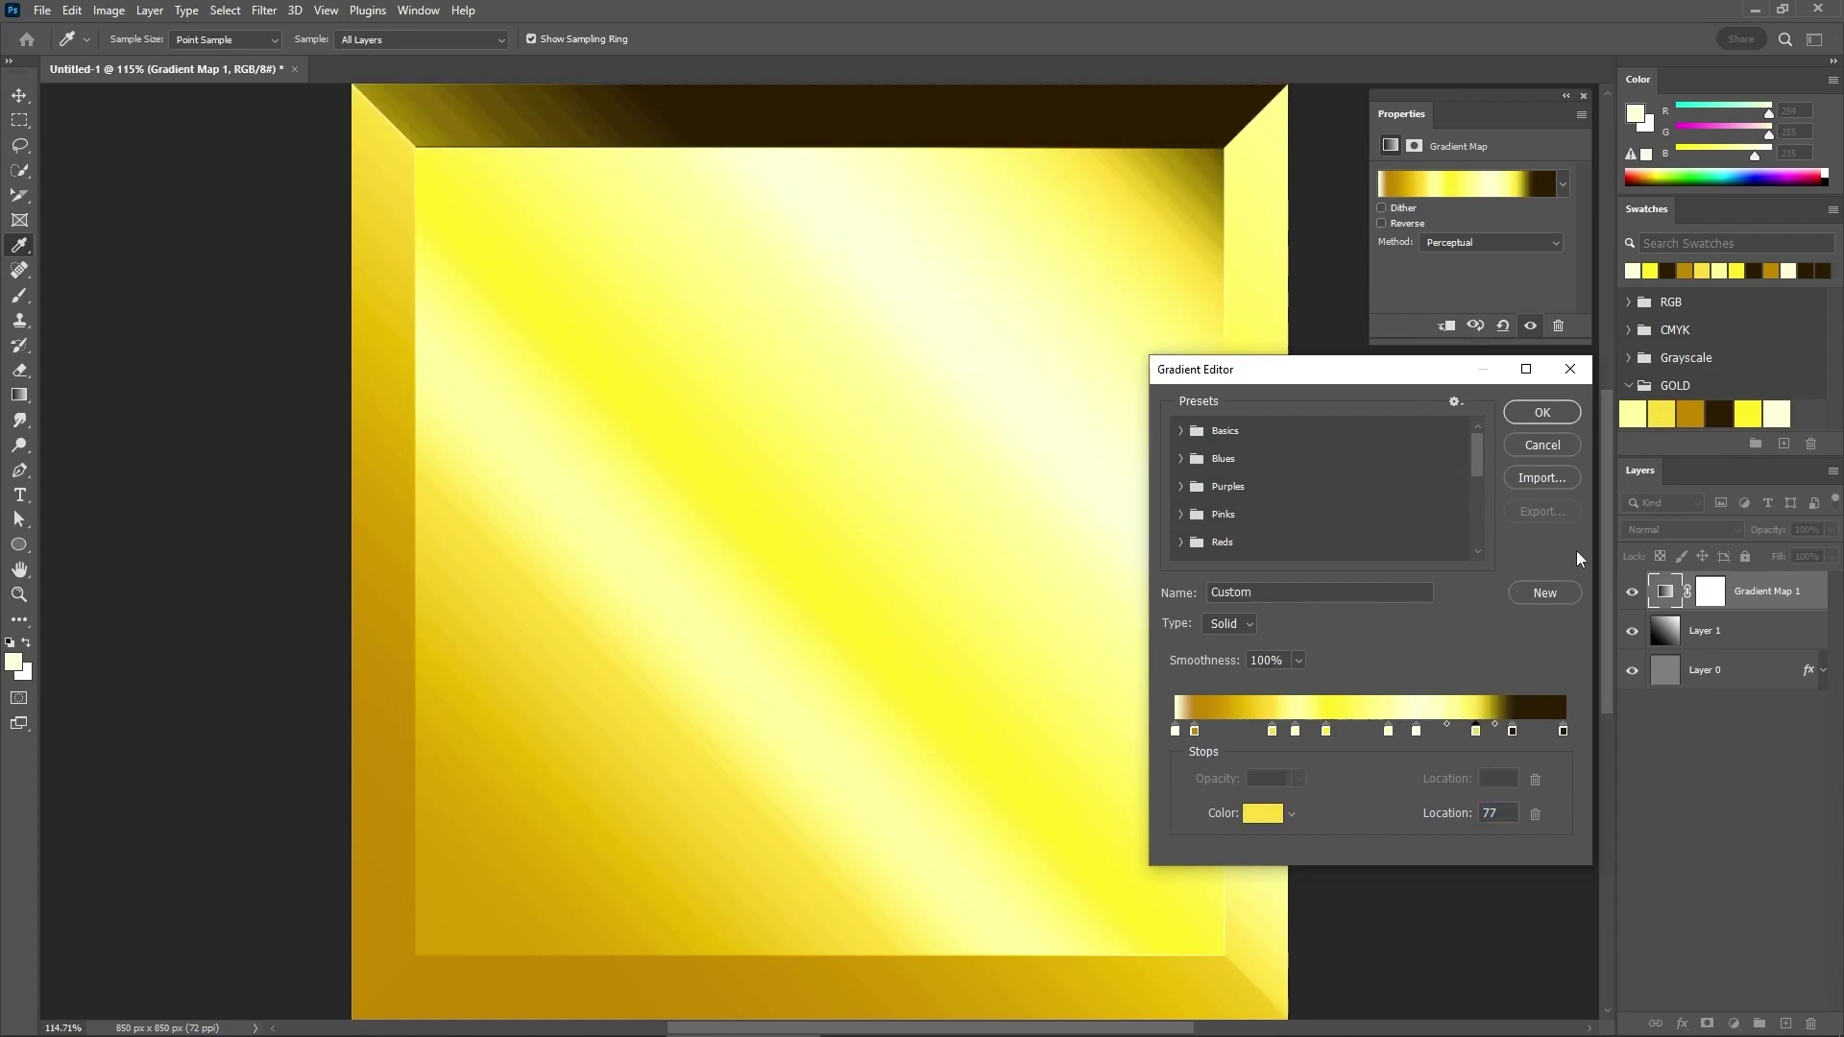
pyautogui.doubleClick(1504, 813)
pyautogui.write('69')
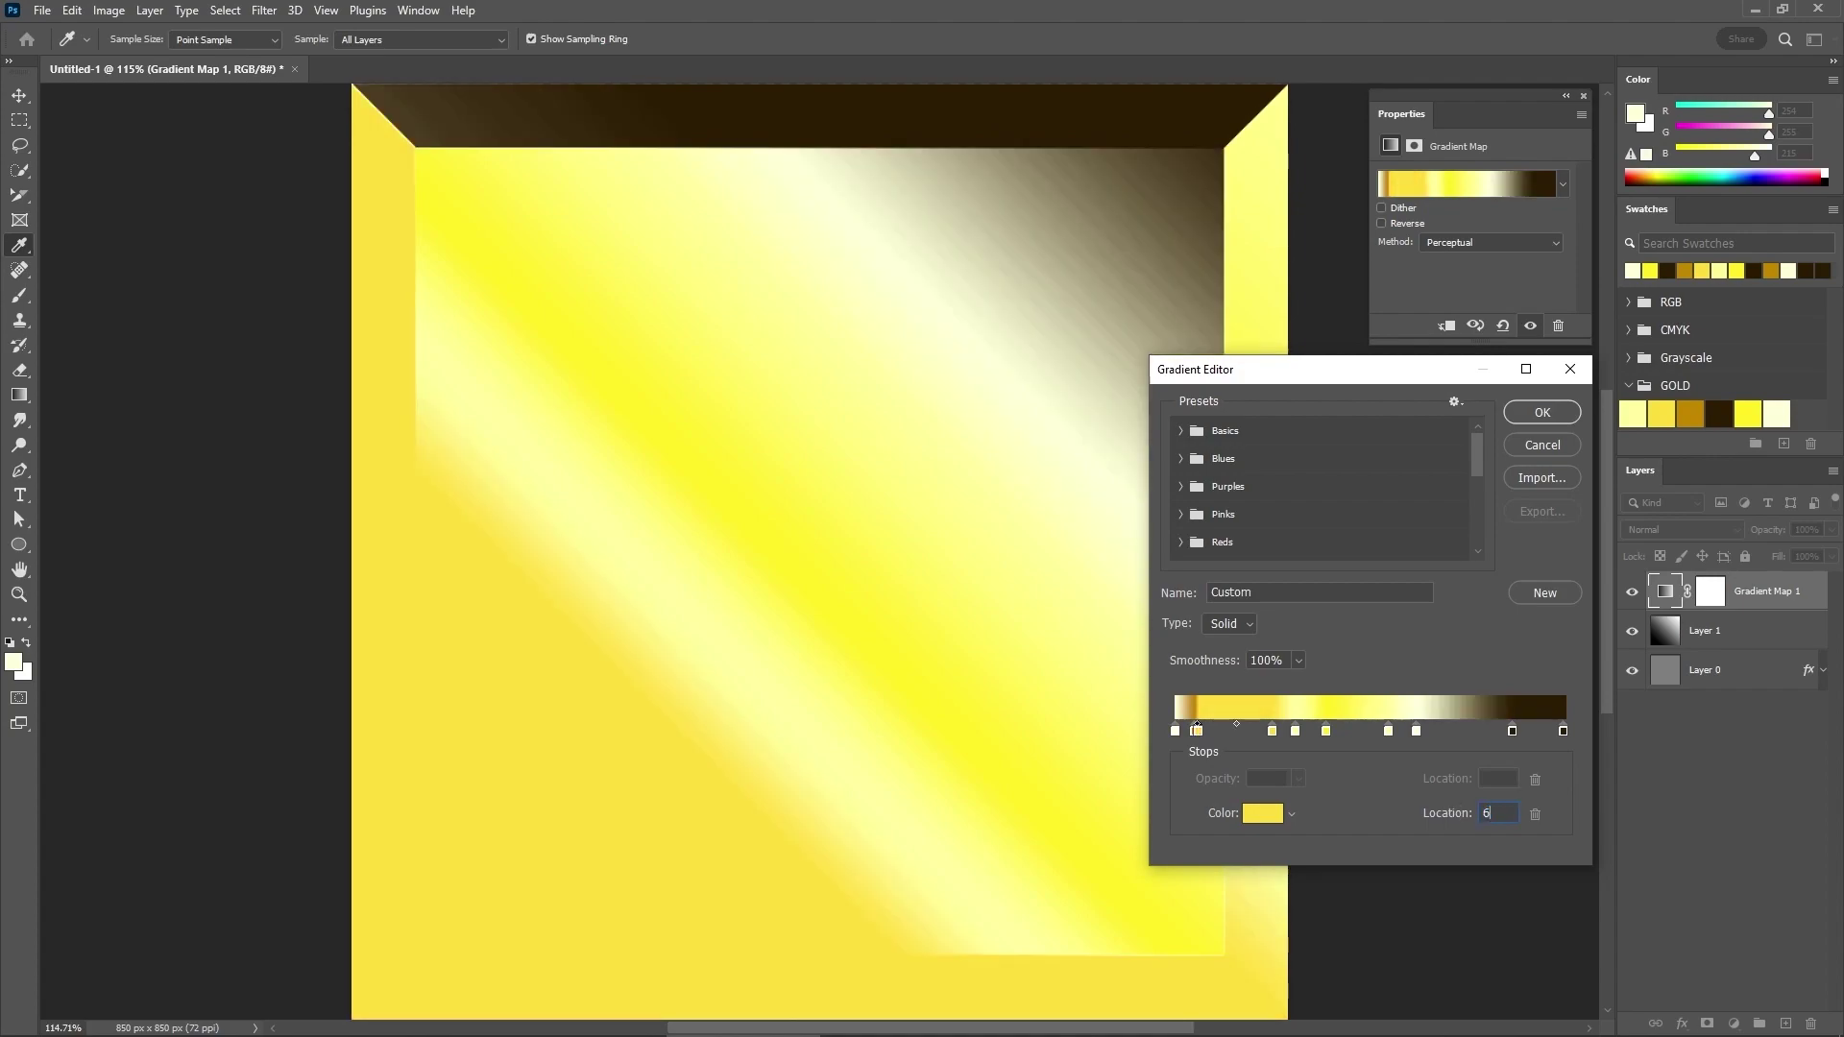
pyautogui.click(1512, 730)
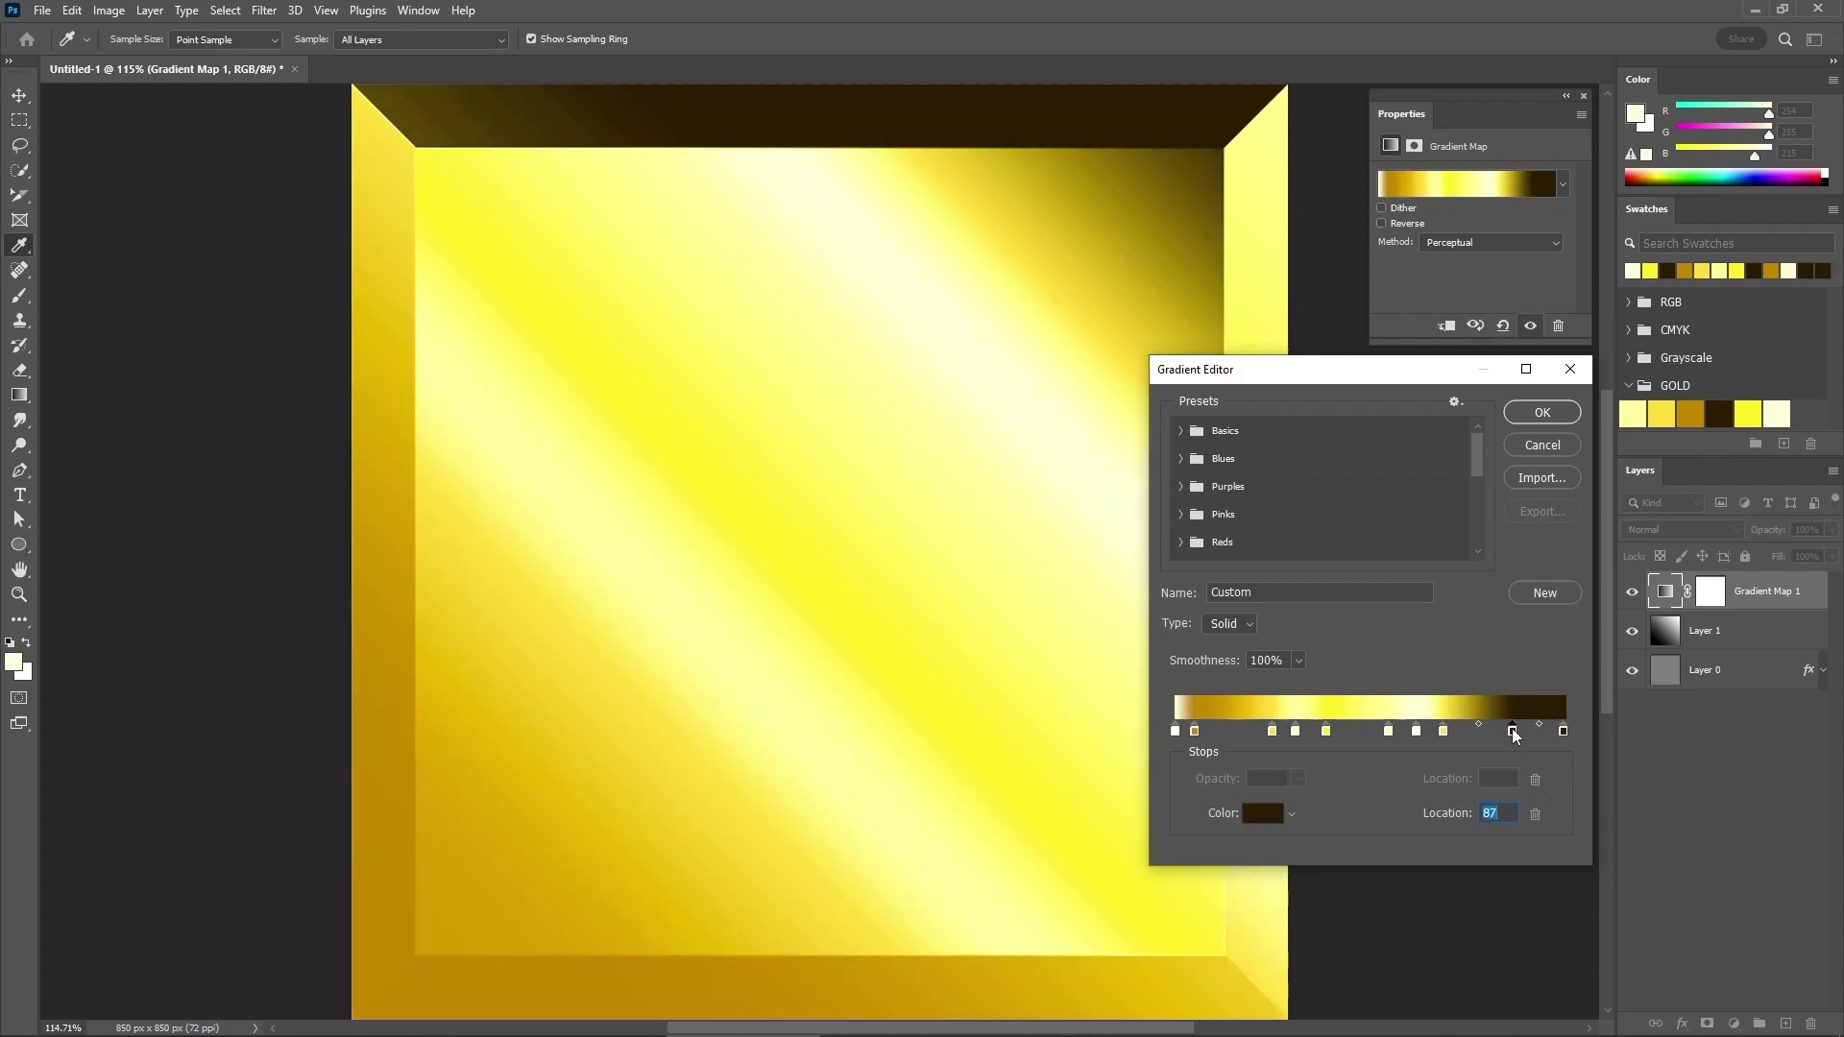
pyautogui.click(1692, 414)
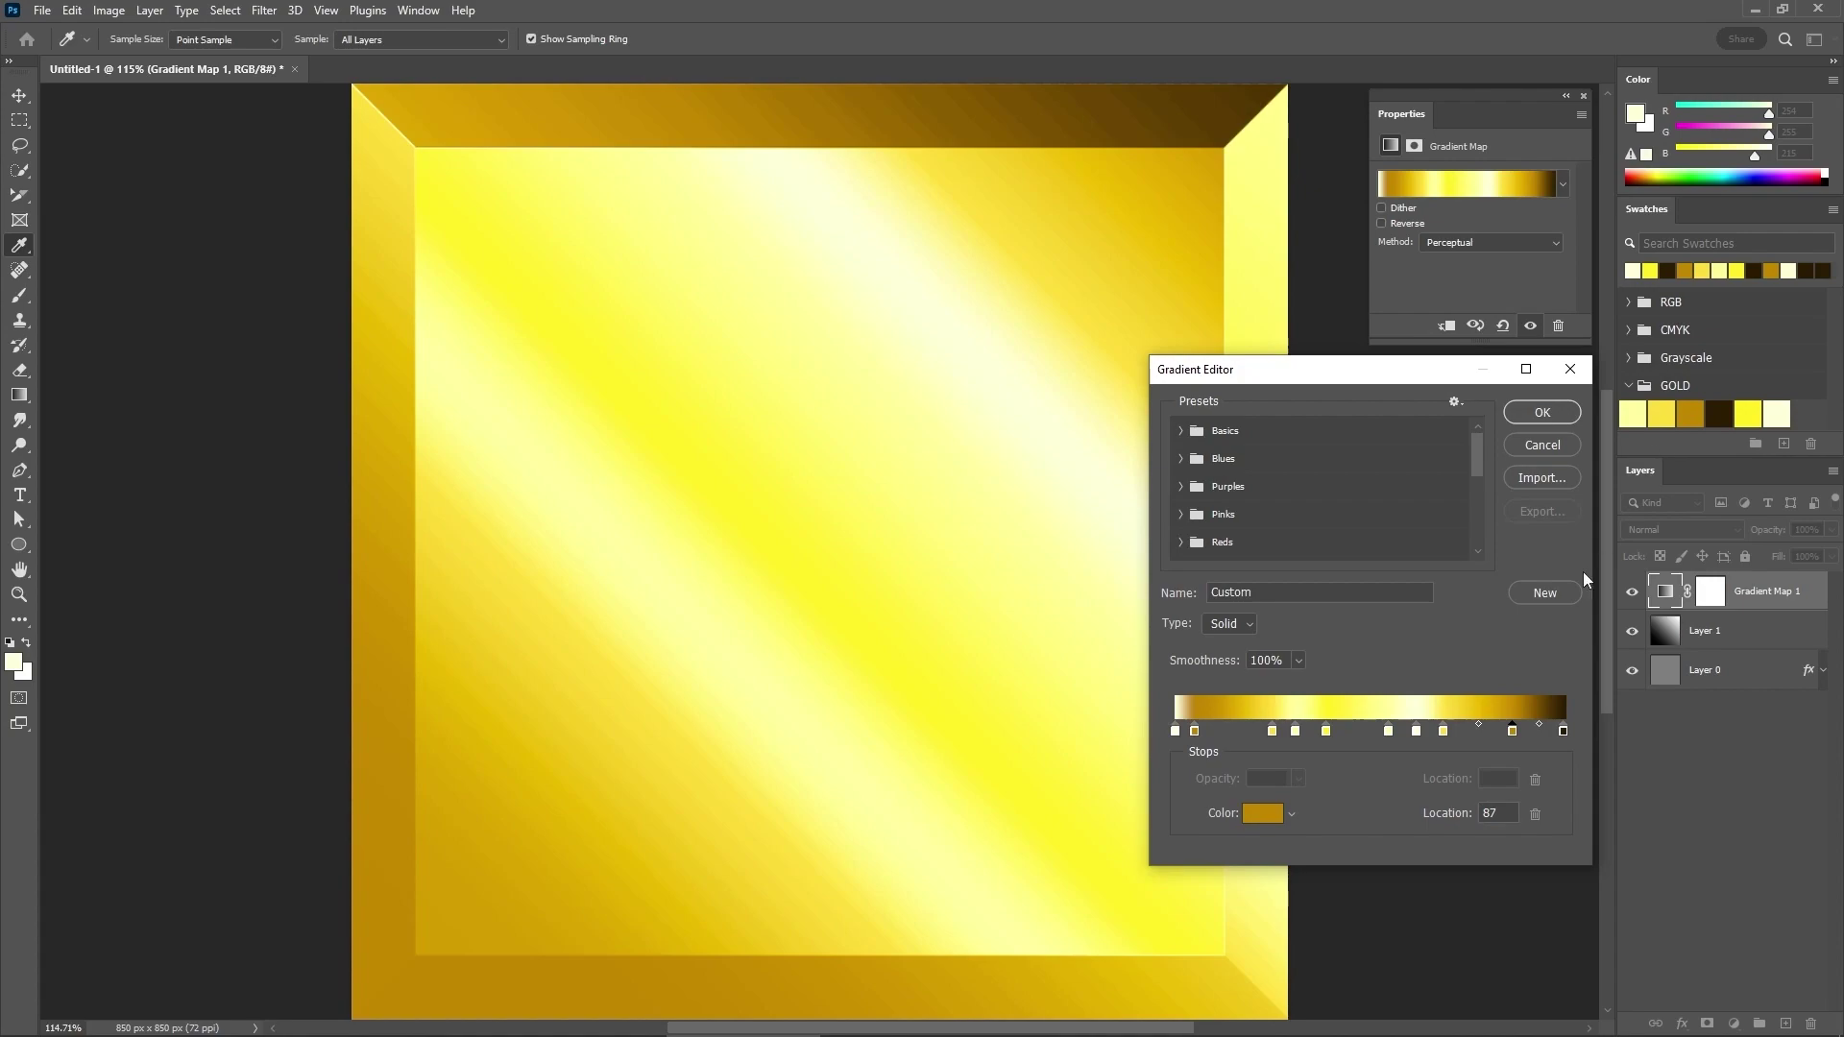
pyautogui.write('90')
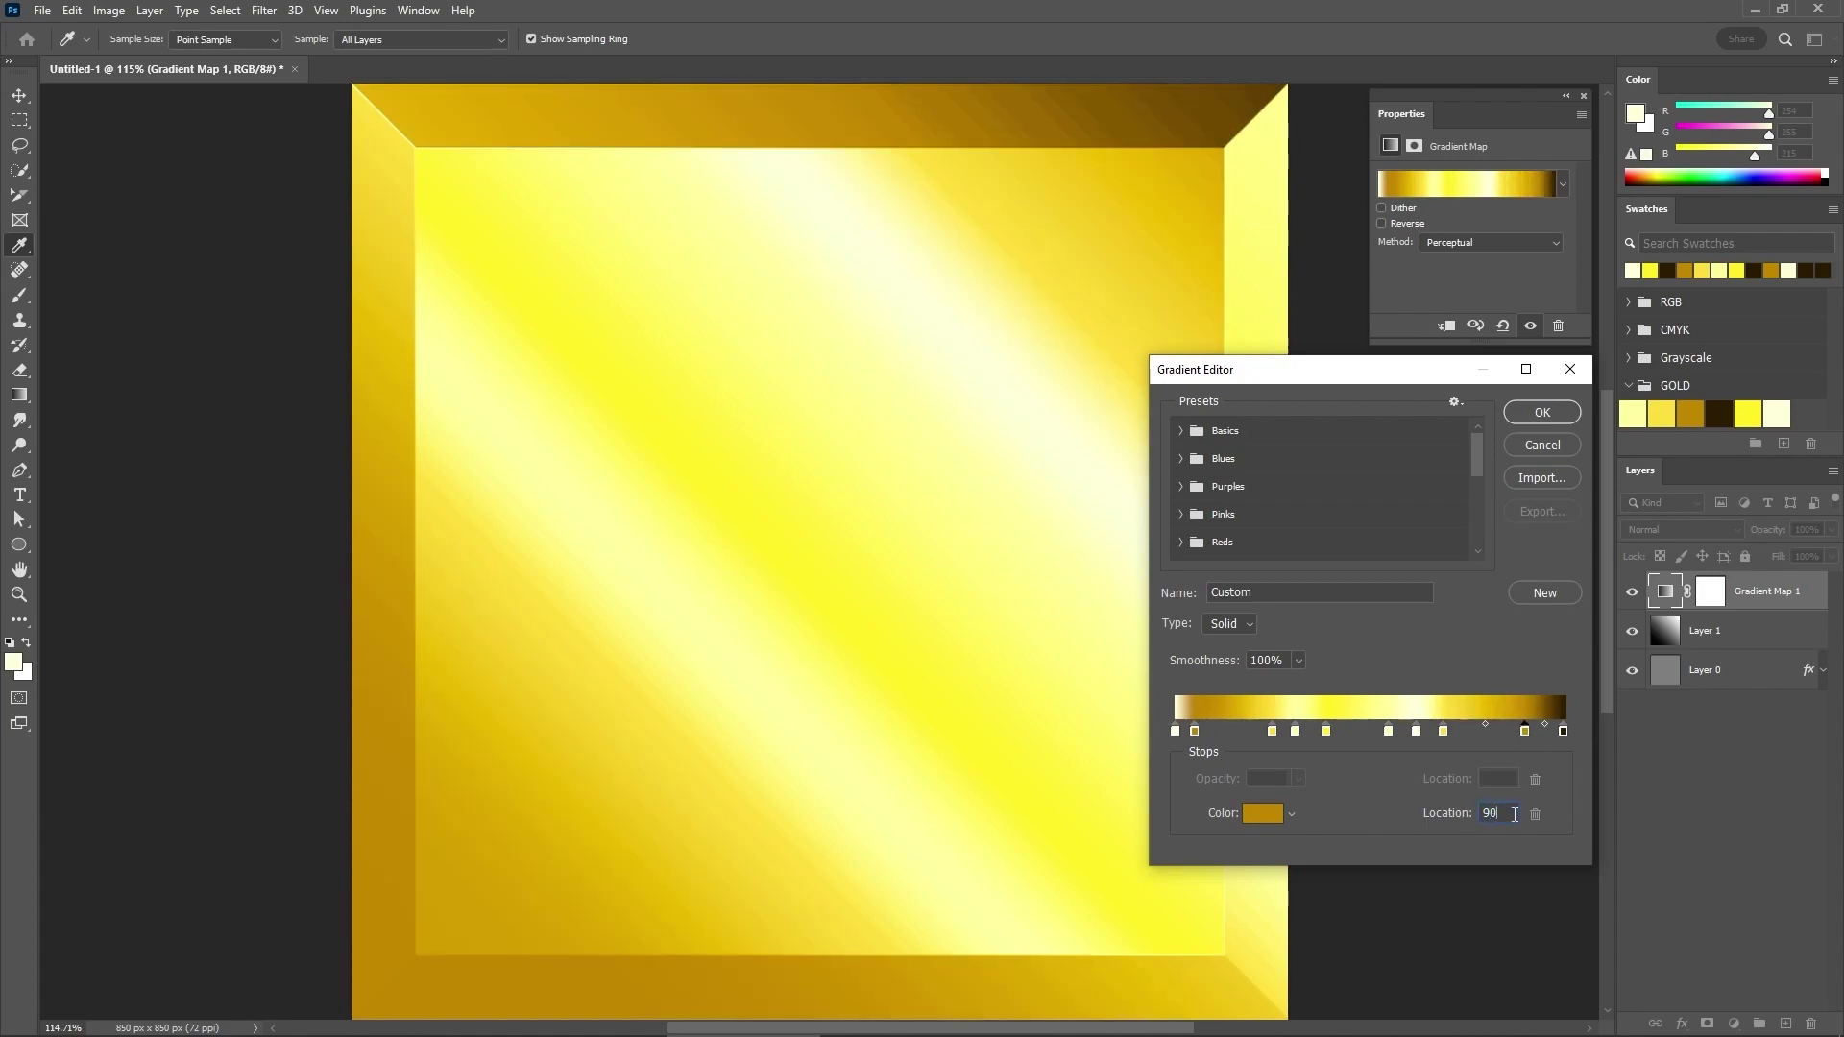
pyautogui.press('Return')
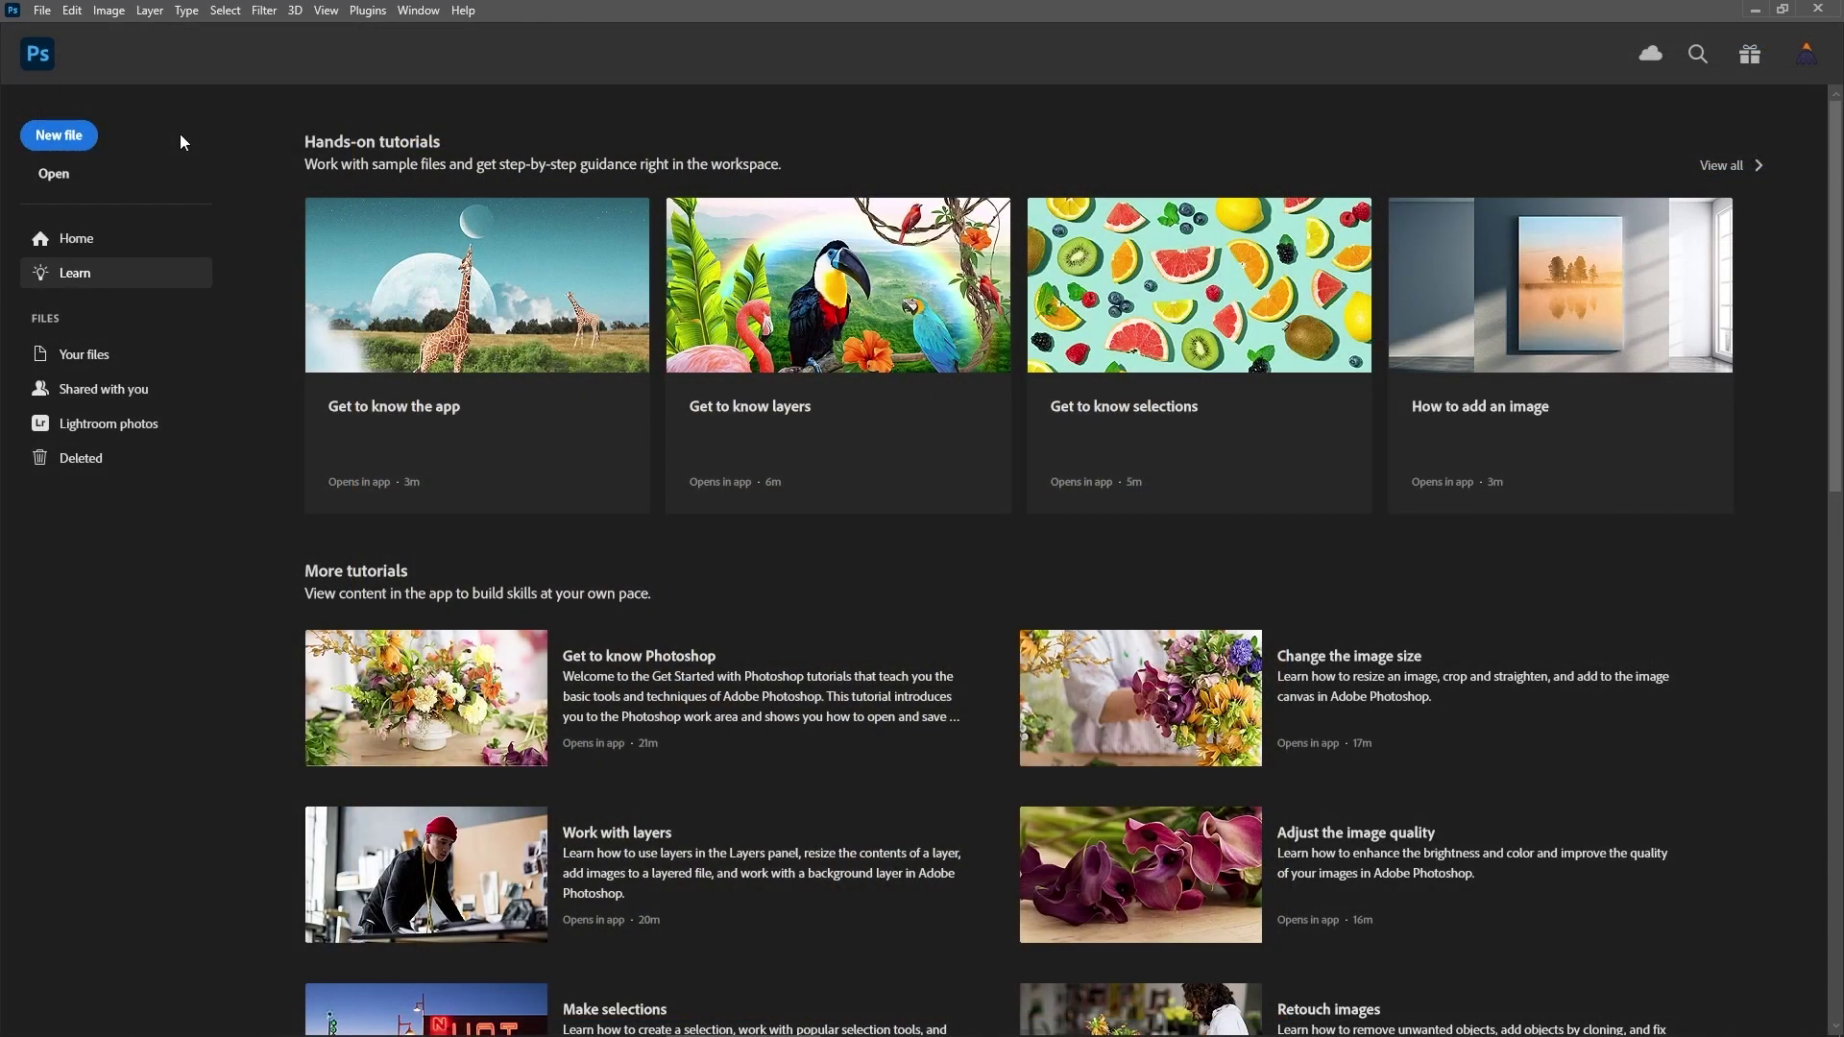
# Step: Create a new 850 x 850 pixel RGB document at 72 pixels per inch with a white background
pyautogui.click(56, 136)
pyautogui.click(1221, 451)
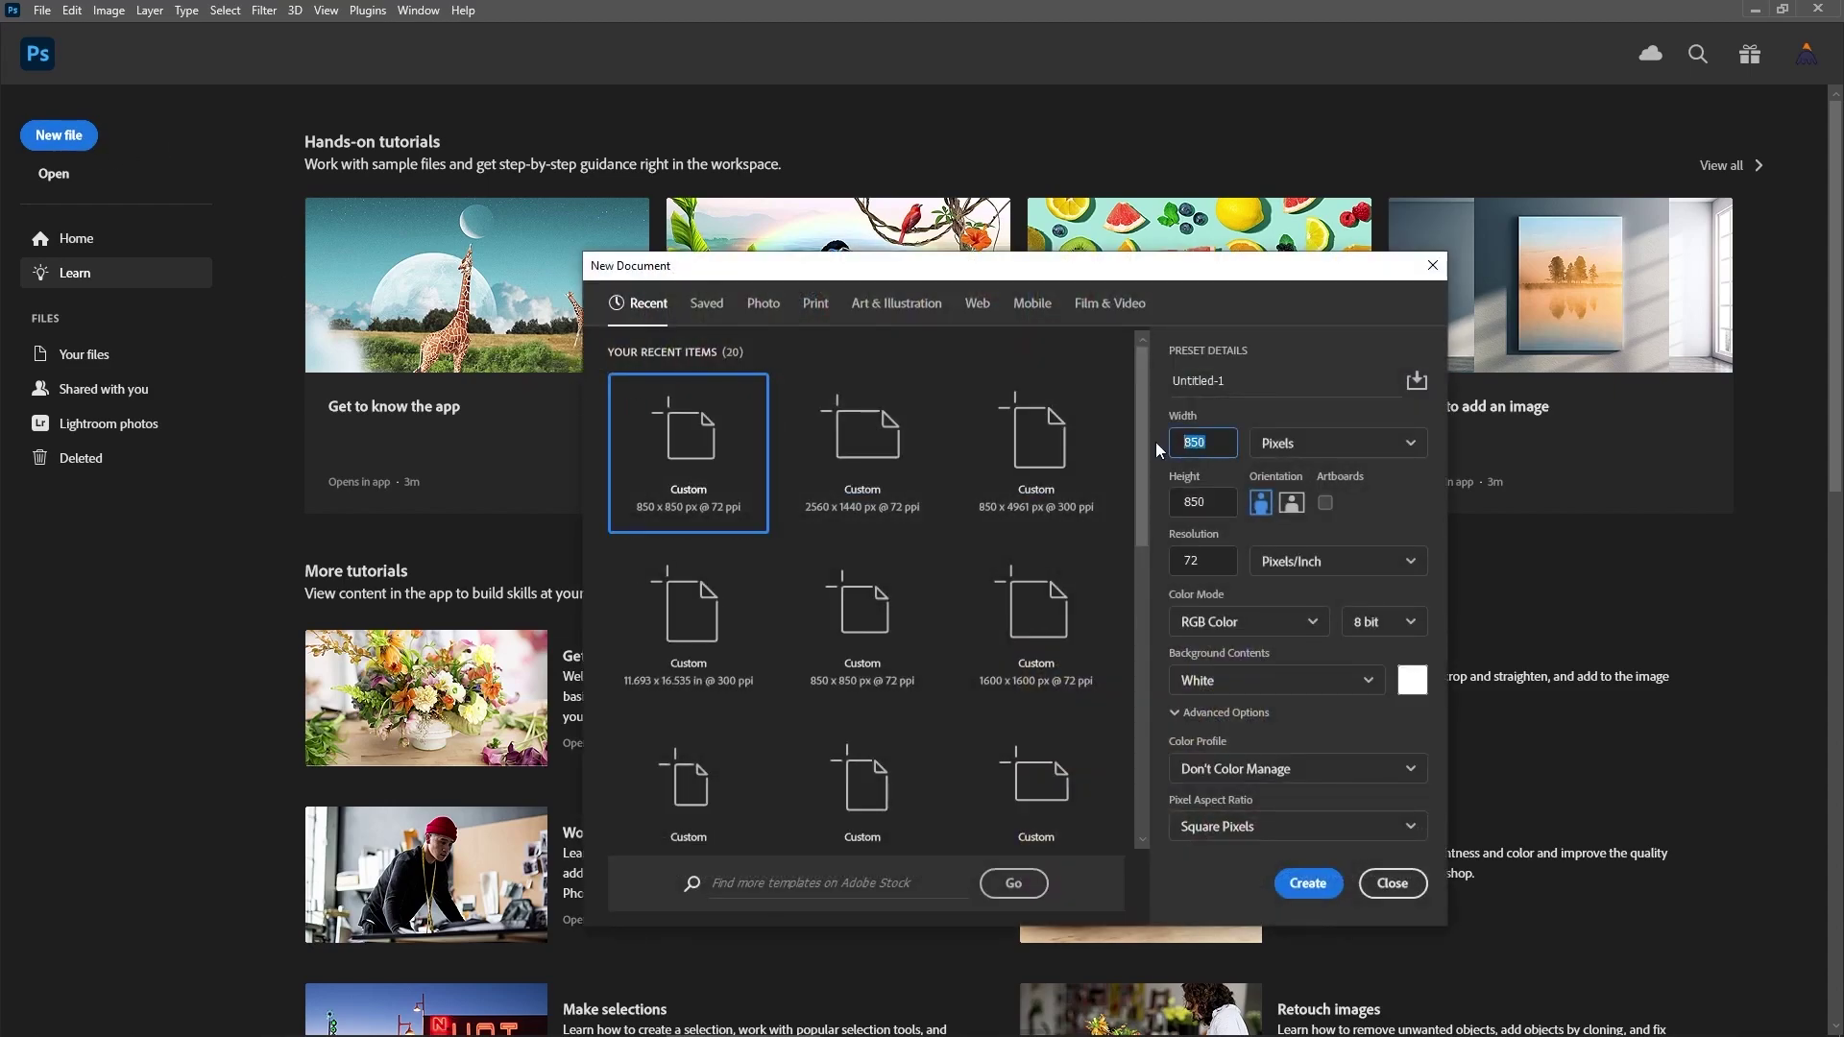
pyautogui.click(1170, 503)
pyautogui.click(1307, 883)
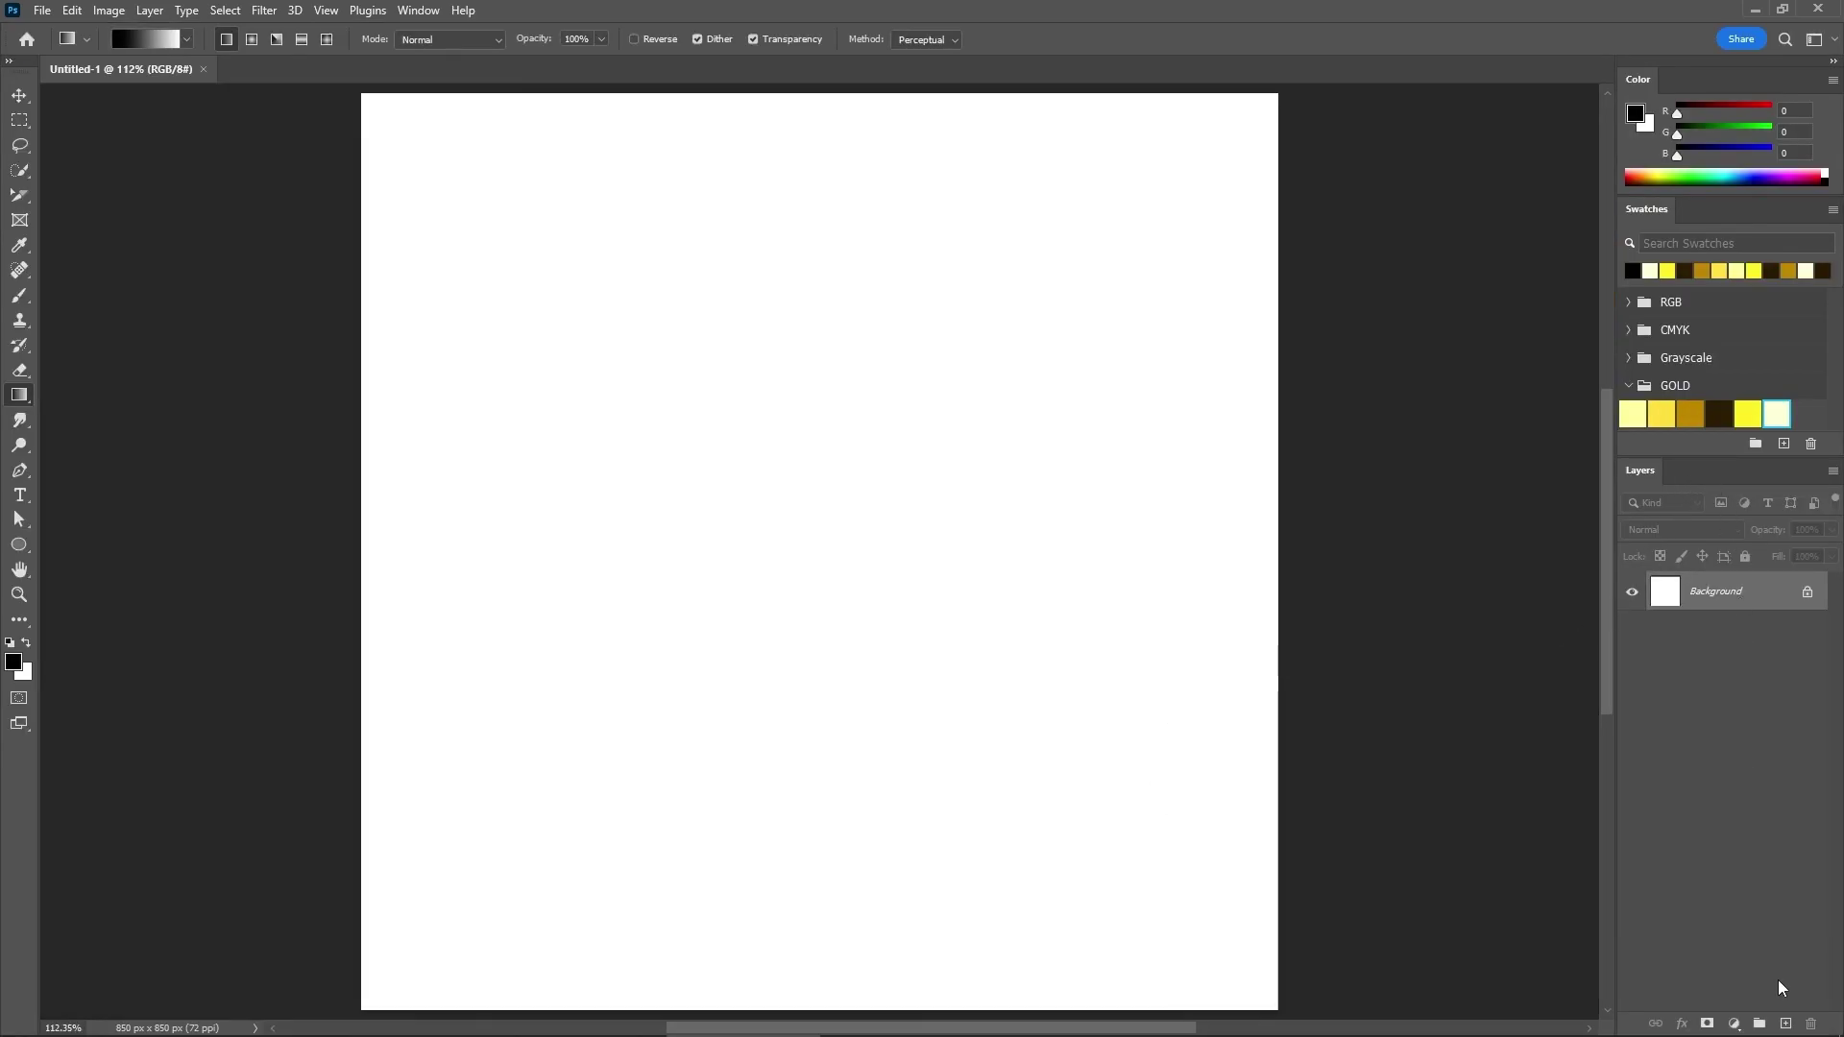
# Step: Add a new layer and fill it with a horizontal black-to-white linear gradient running from the canvas's left edge to its right edge
pyautogui.click(1785, 1023)
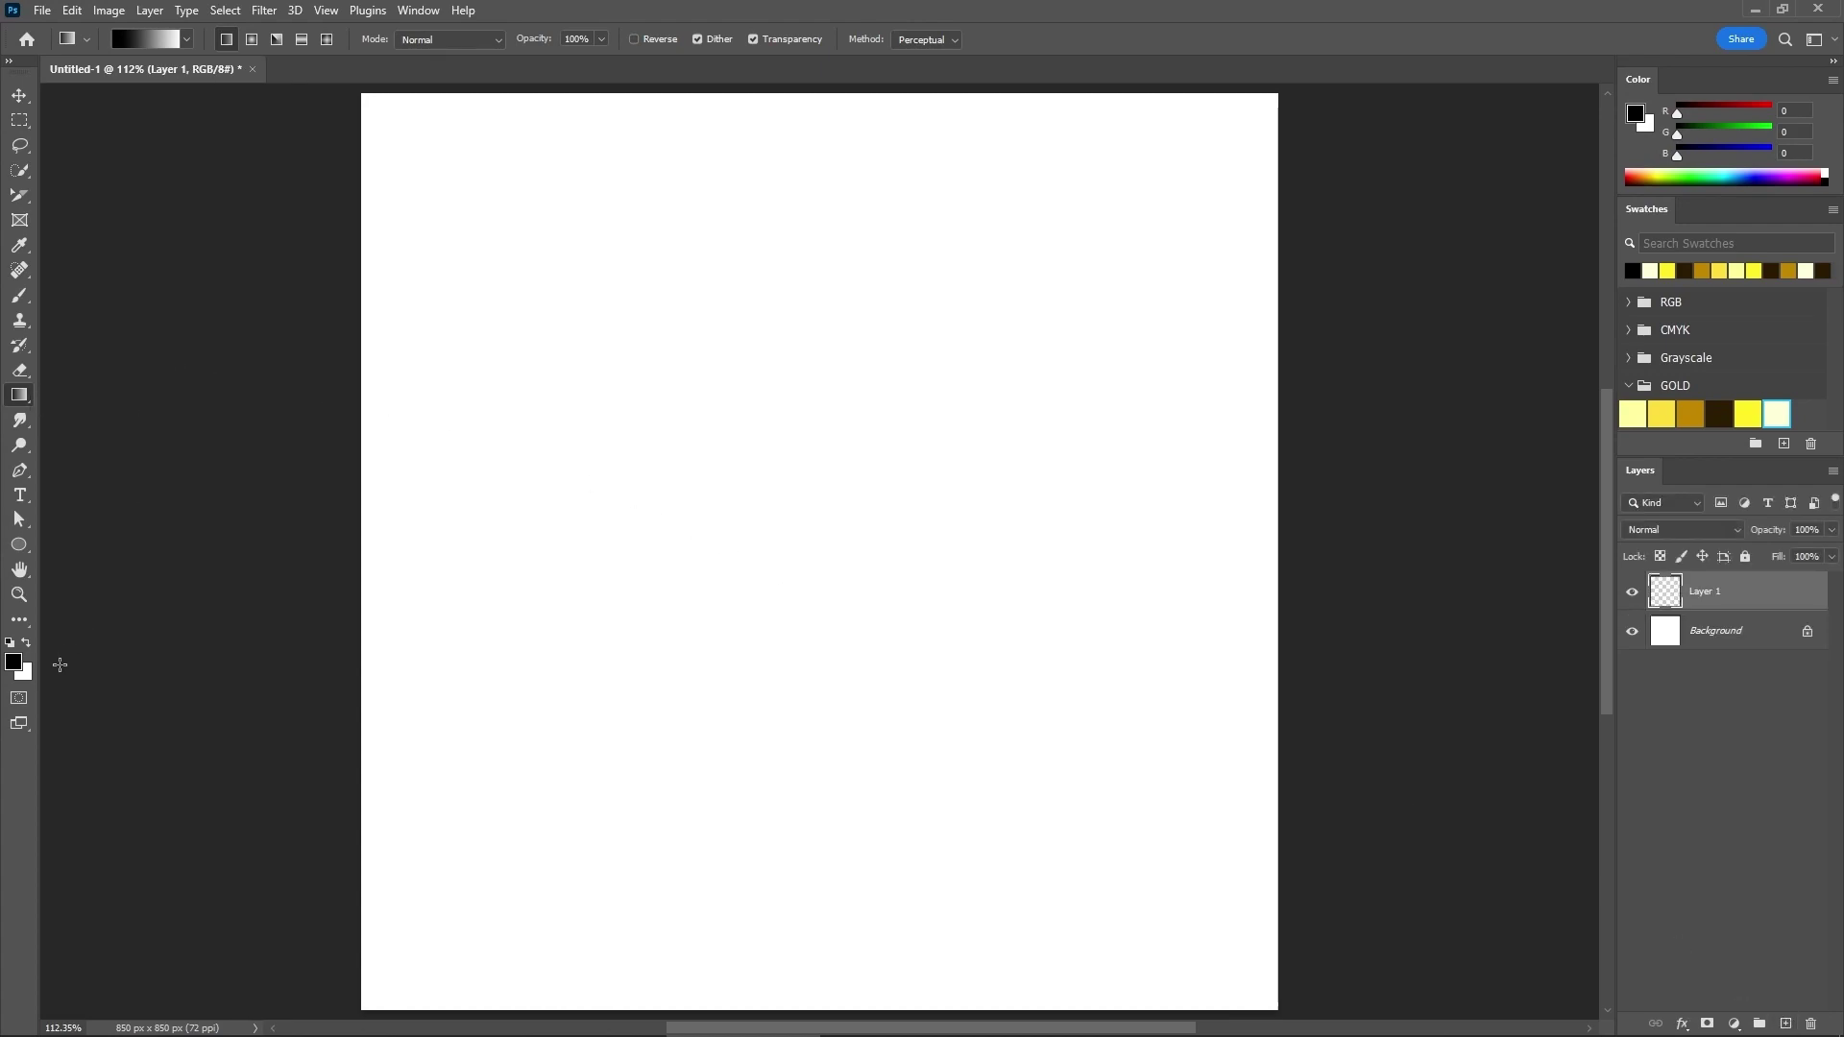
pyautogui.click(14, 663)
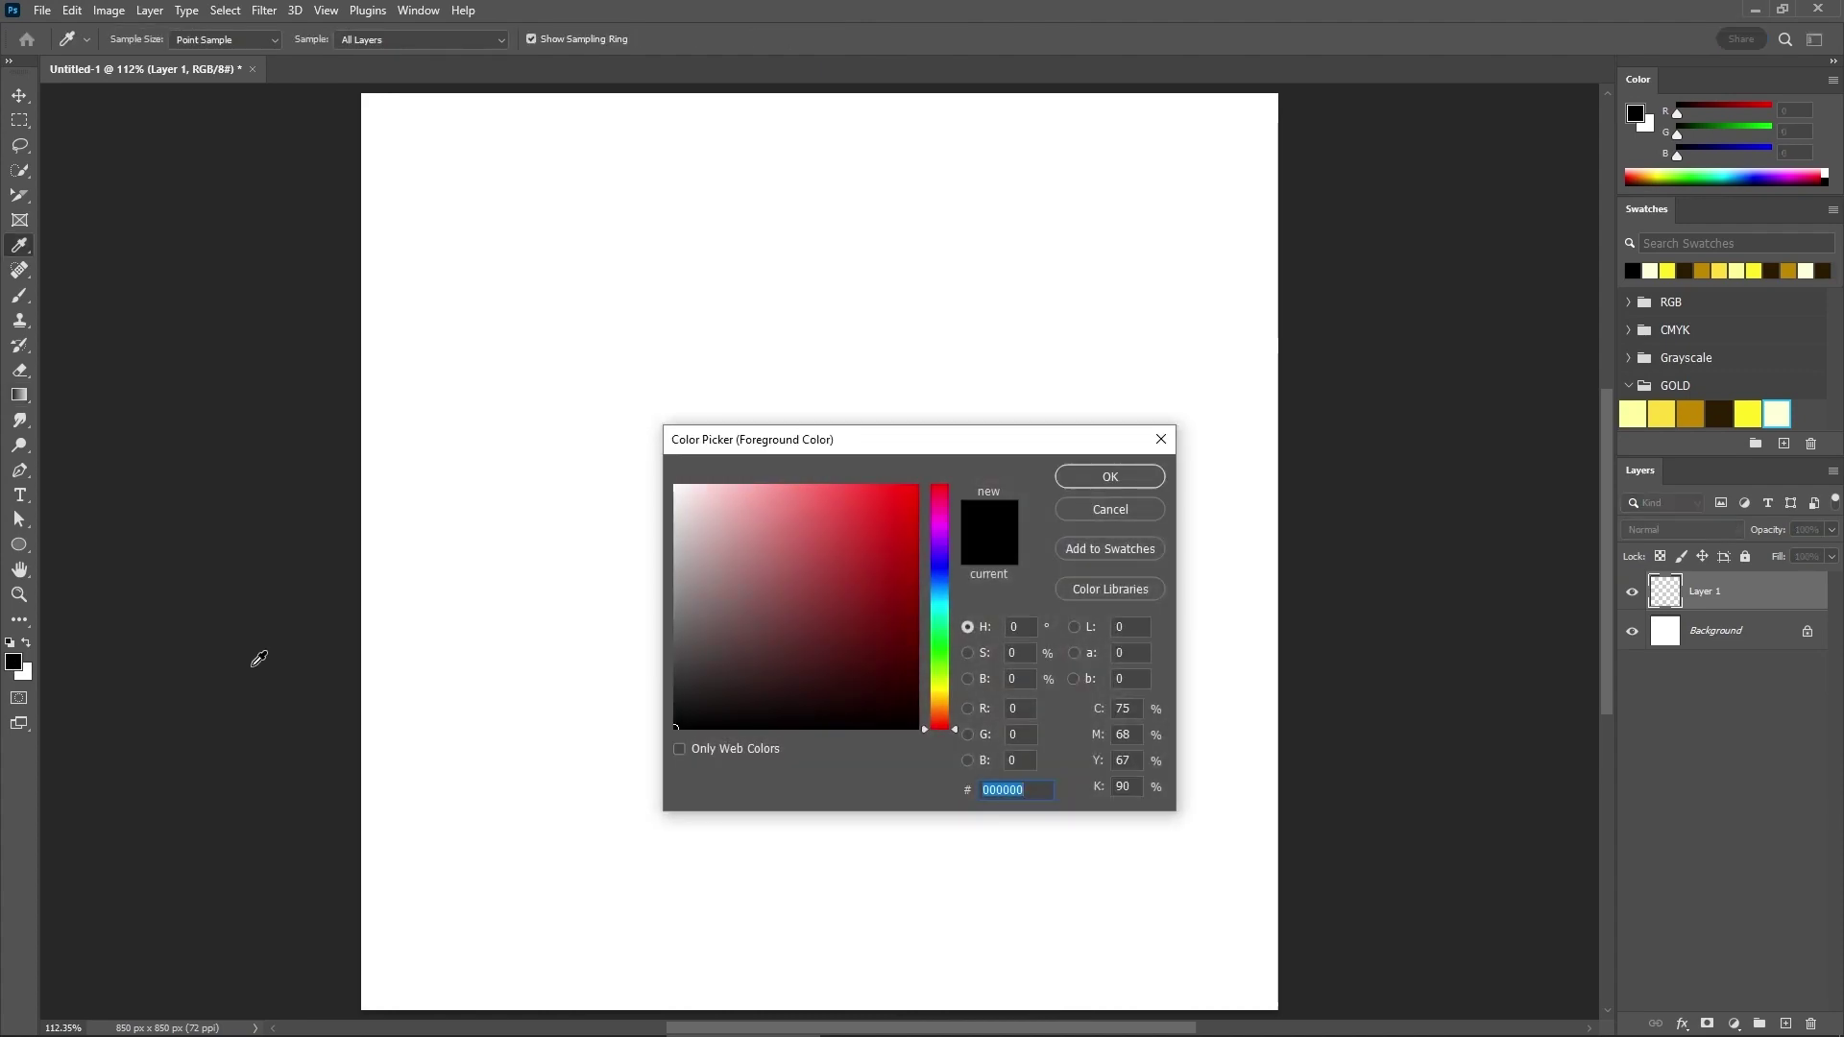
pyautogui.press('Escape')
pyautogui.click(29, 672)
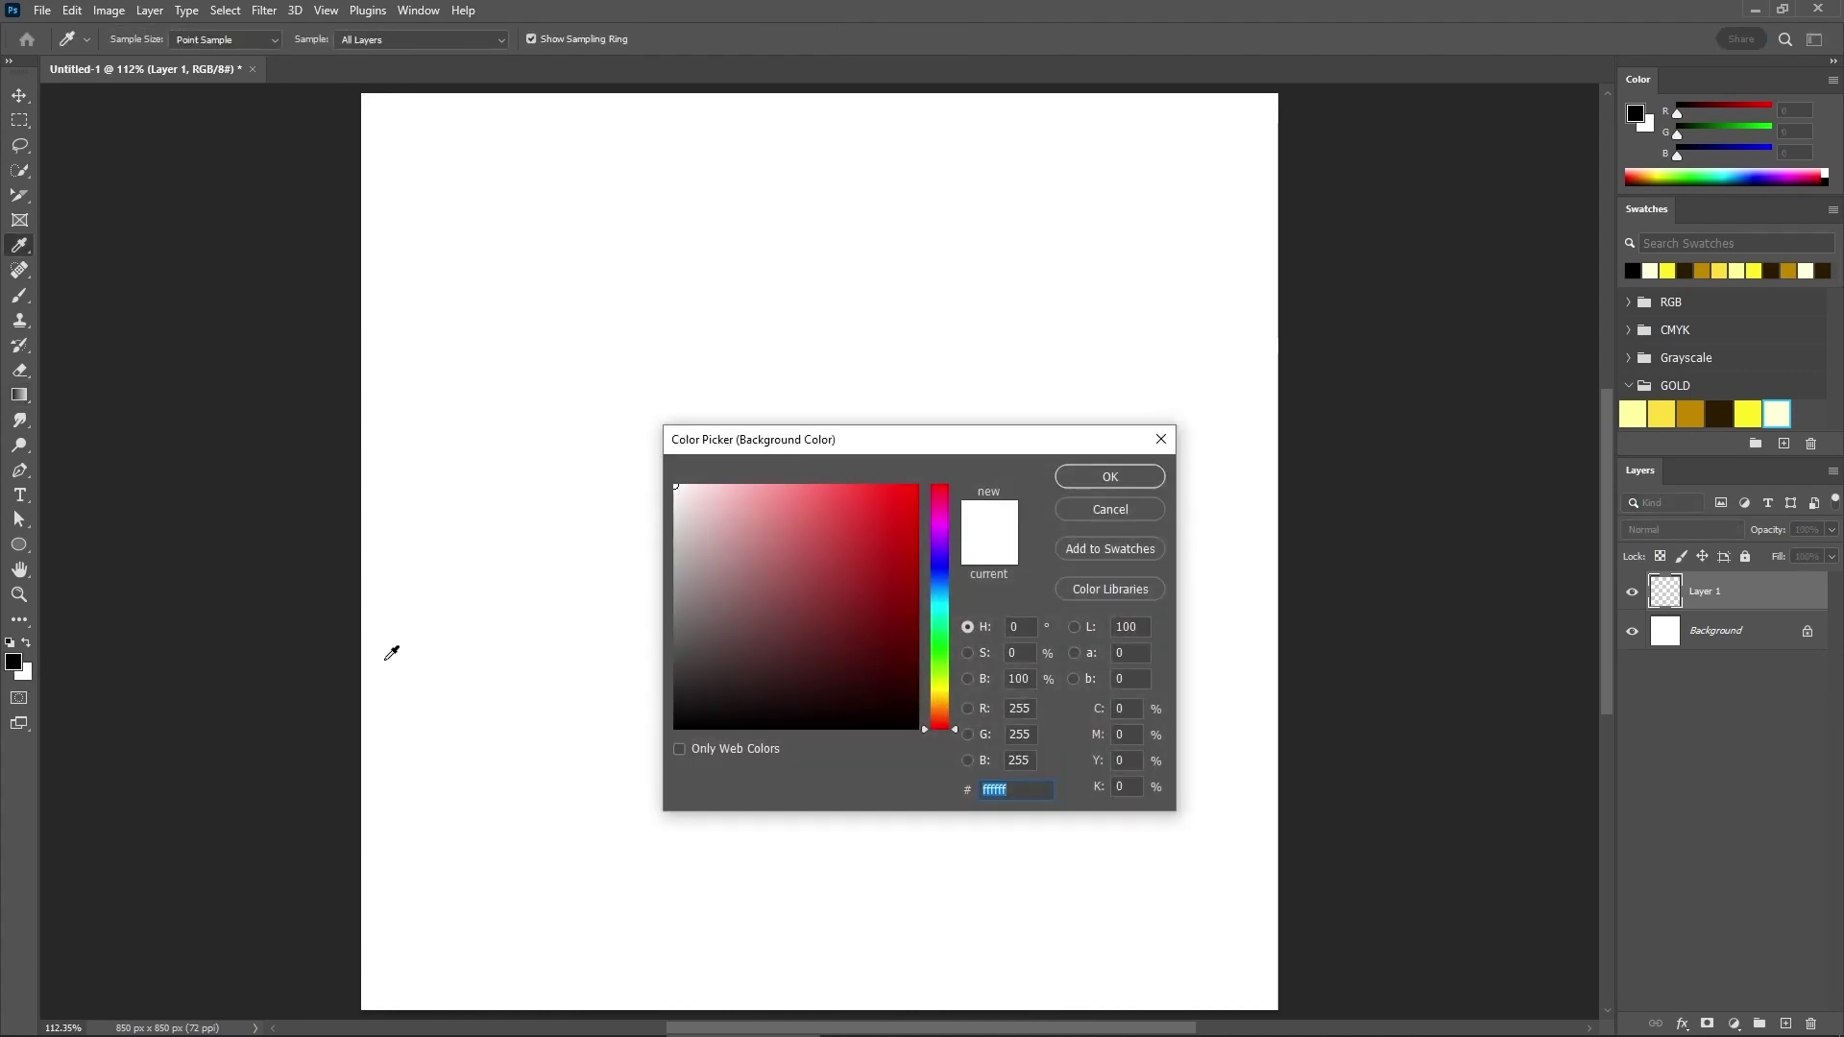
pyautogui.press('Escape')
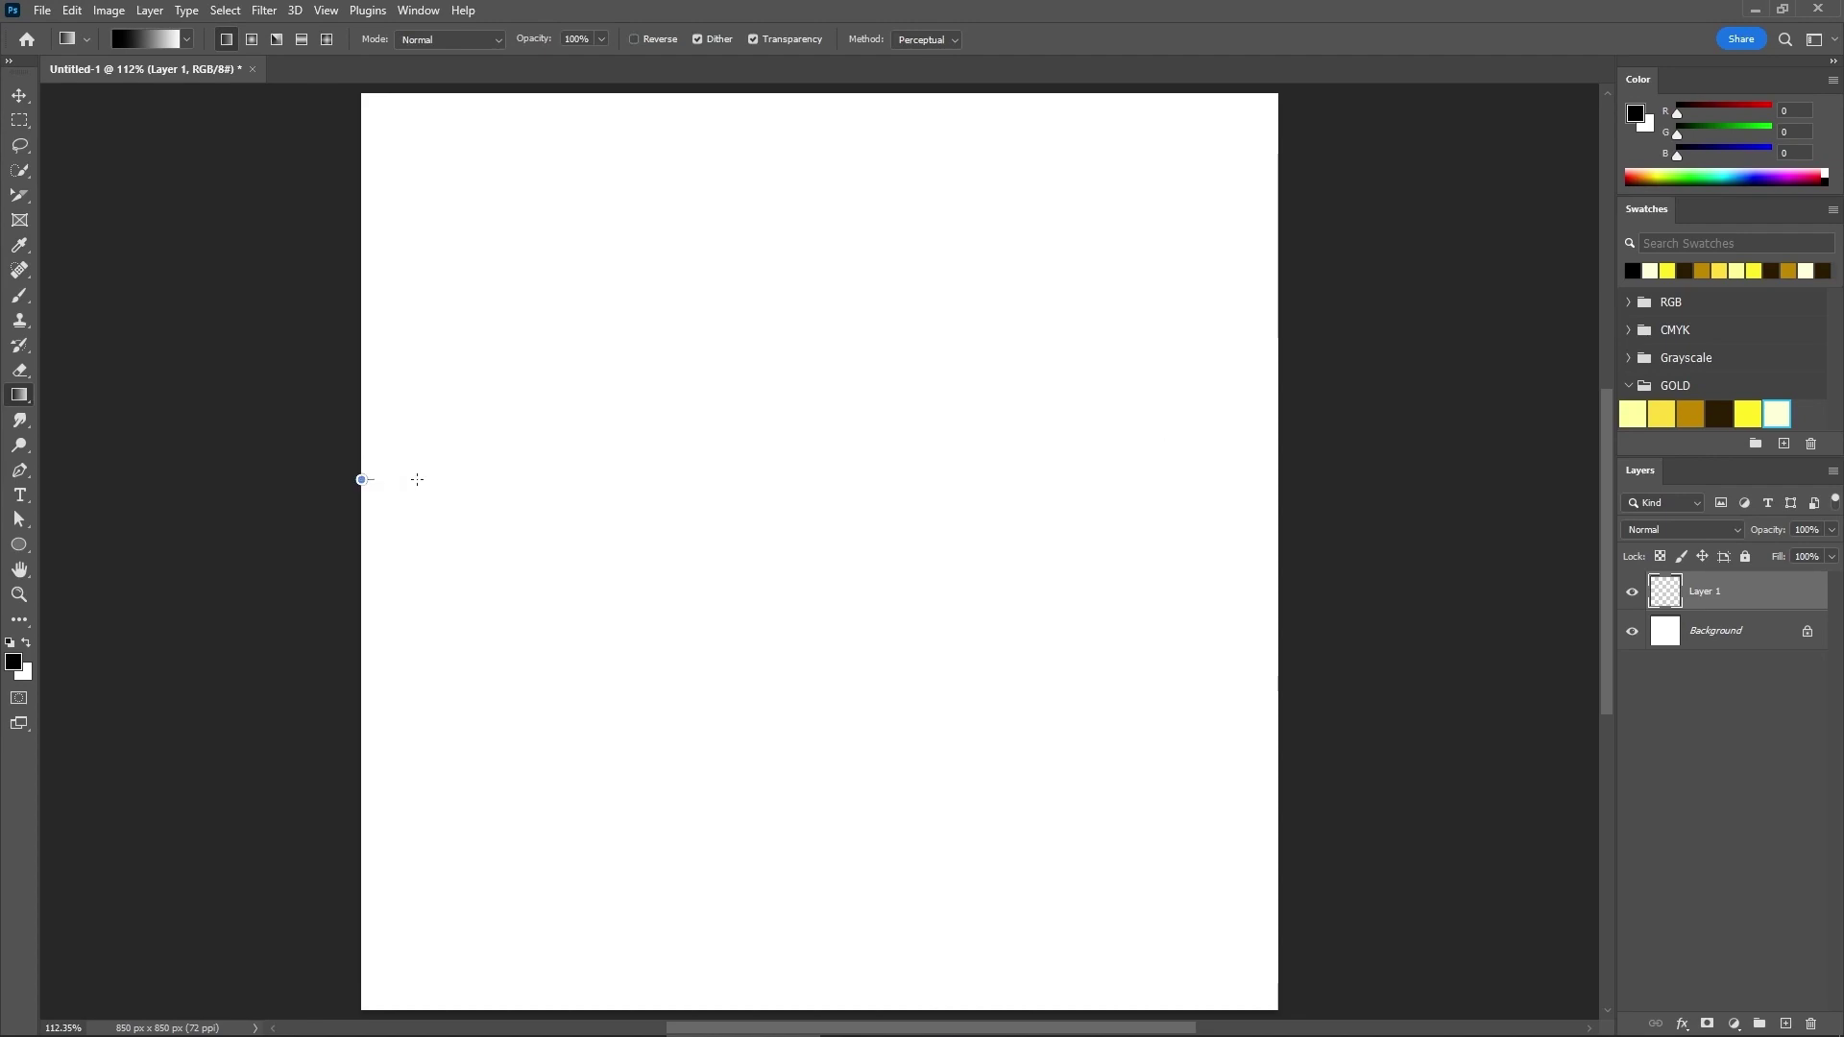
pyautogui.moveTo(417, 479); pyautogui.dragTo(1281, 479)
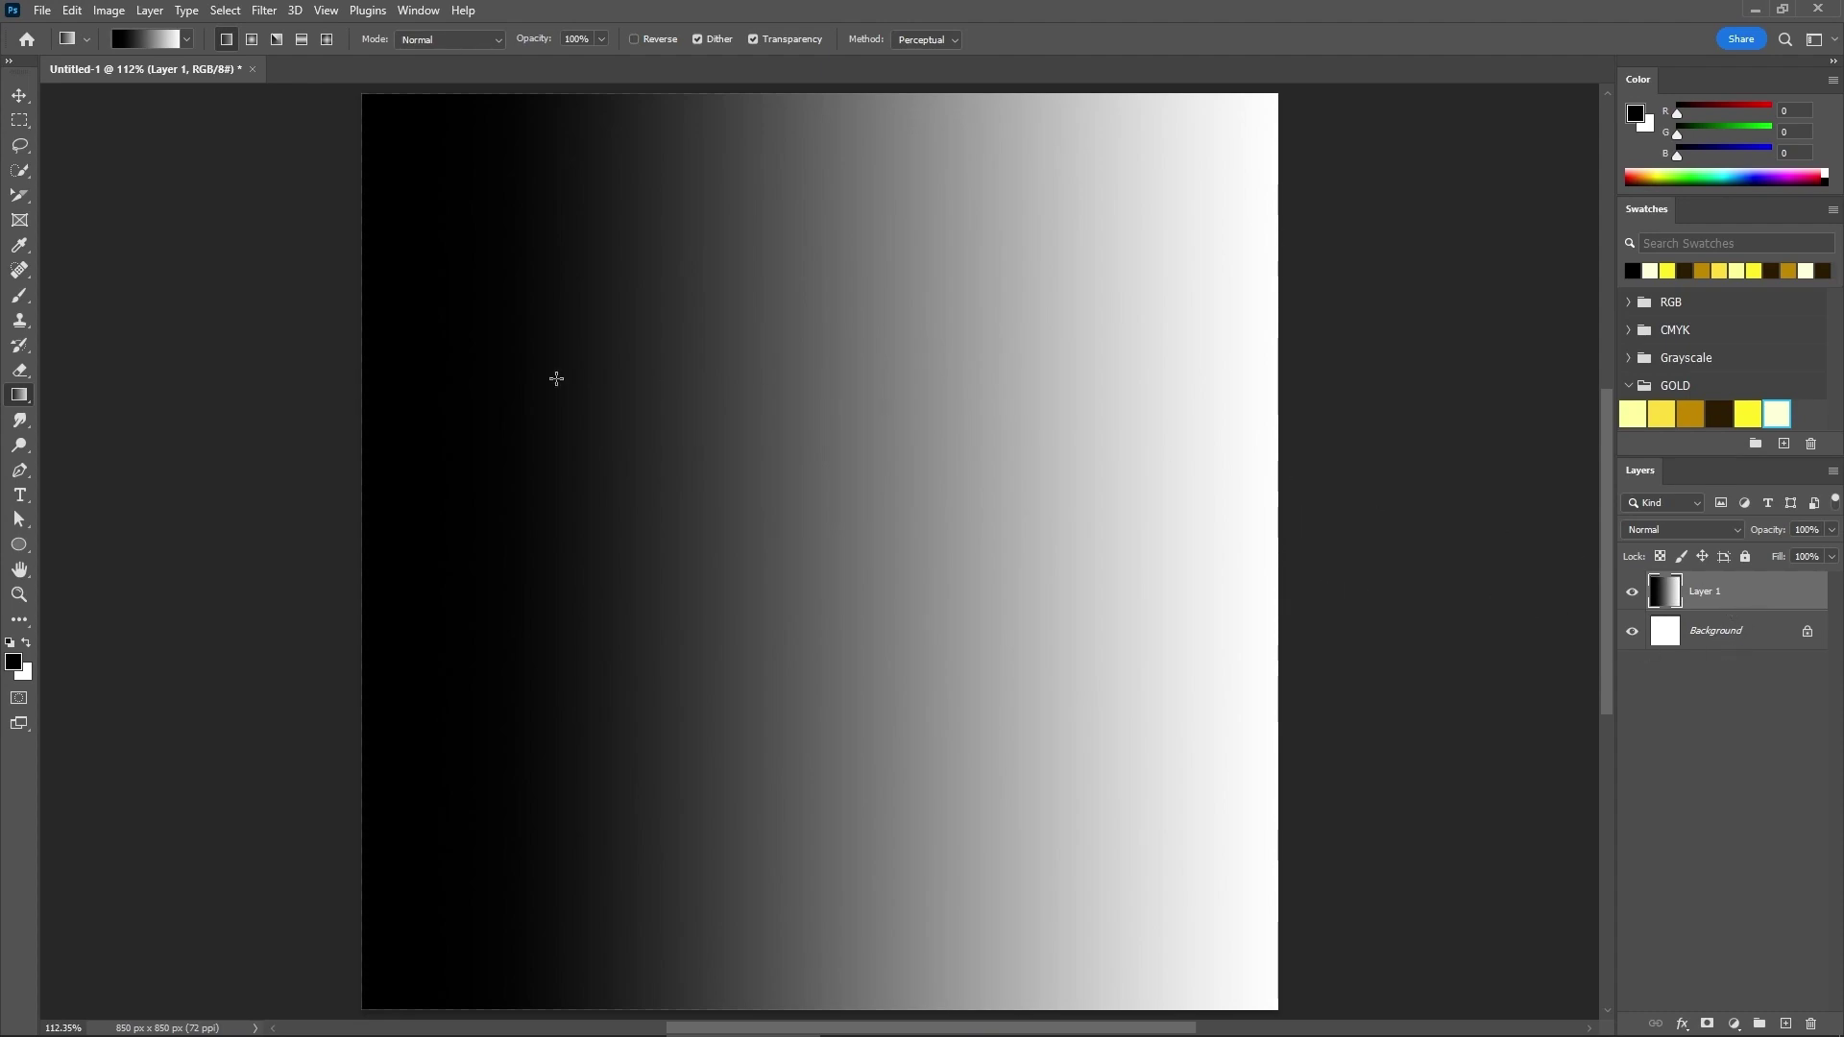
# Step: Apply the Add Noise filter to the gradient layer at 44% with Gaussian distribution and Monochromatic enabled
pyautogui.click(271, 12)
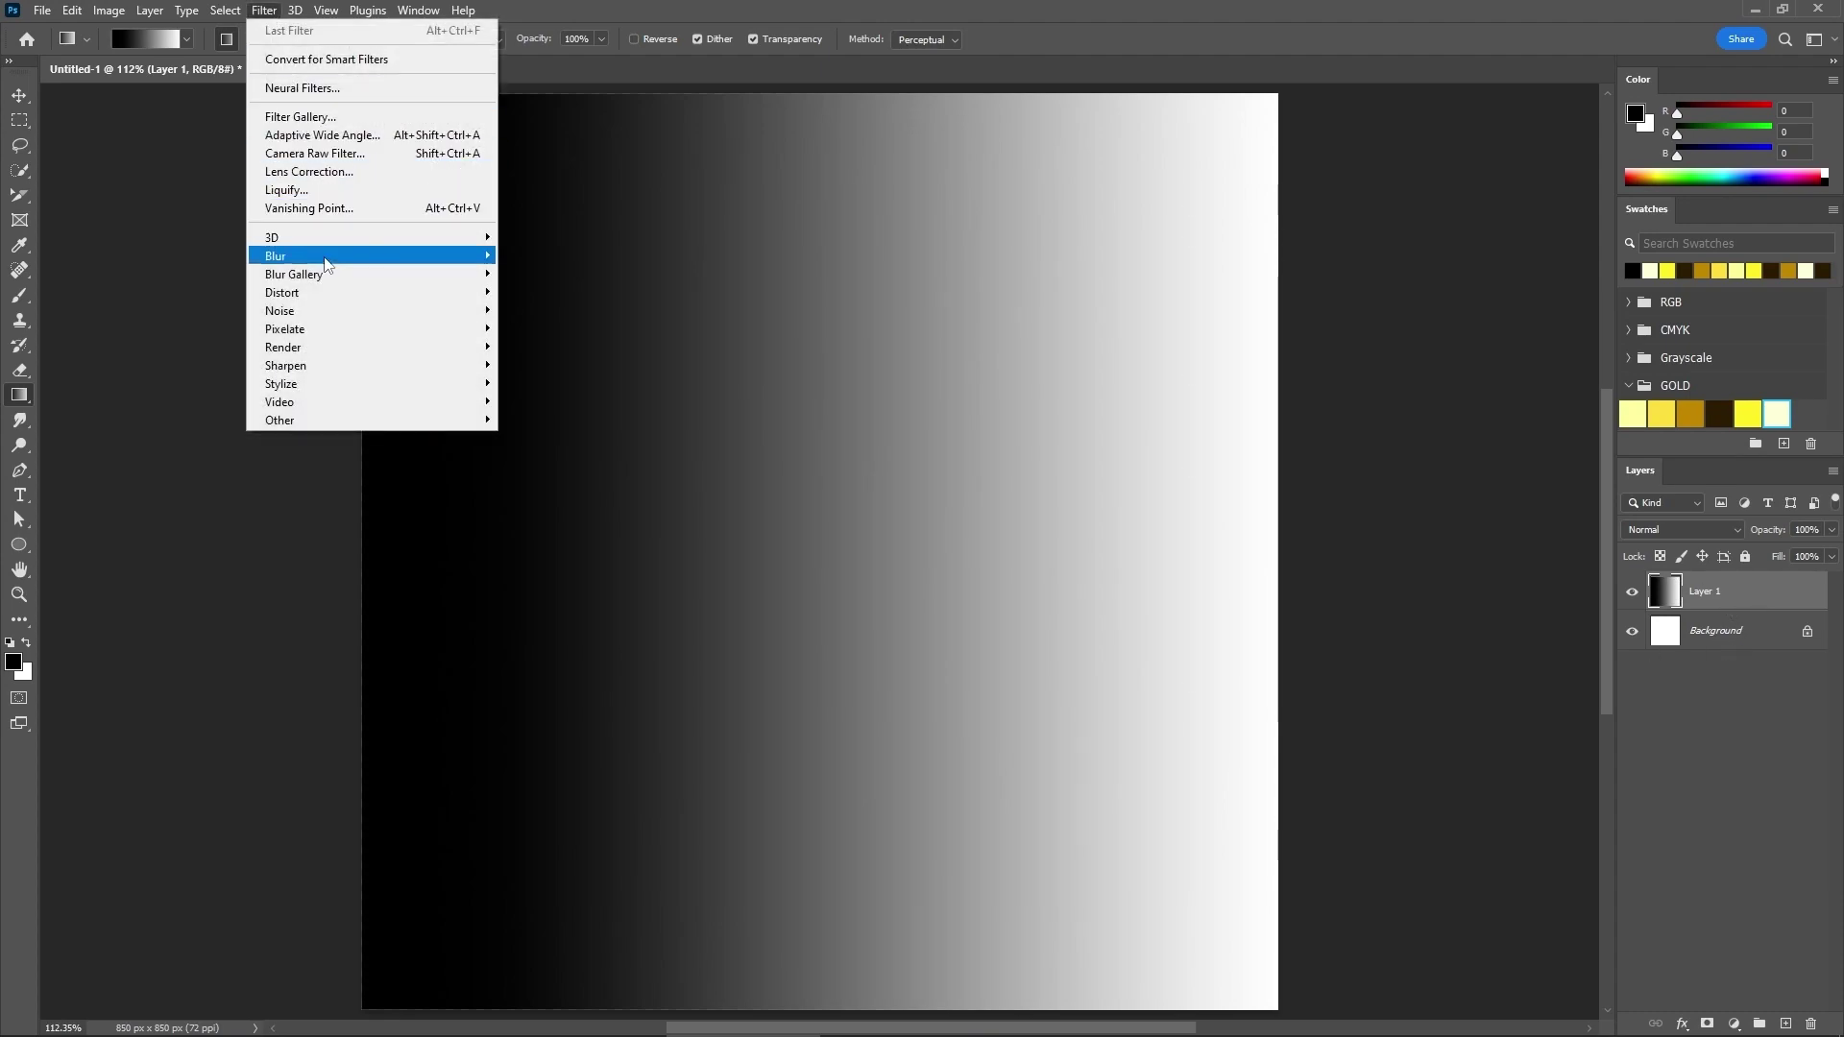
pyautogui.moveTo(322, 311)
pyautogui.click(549, 311)
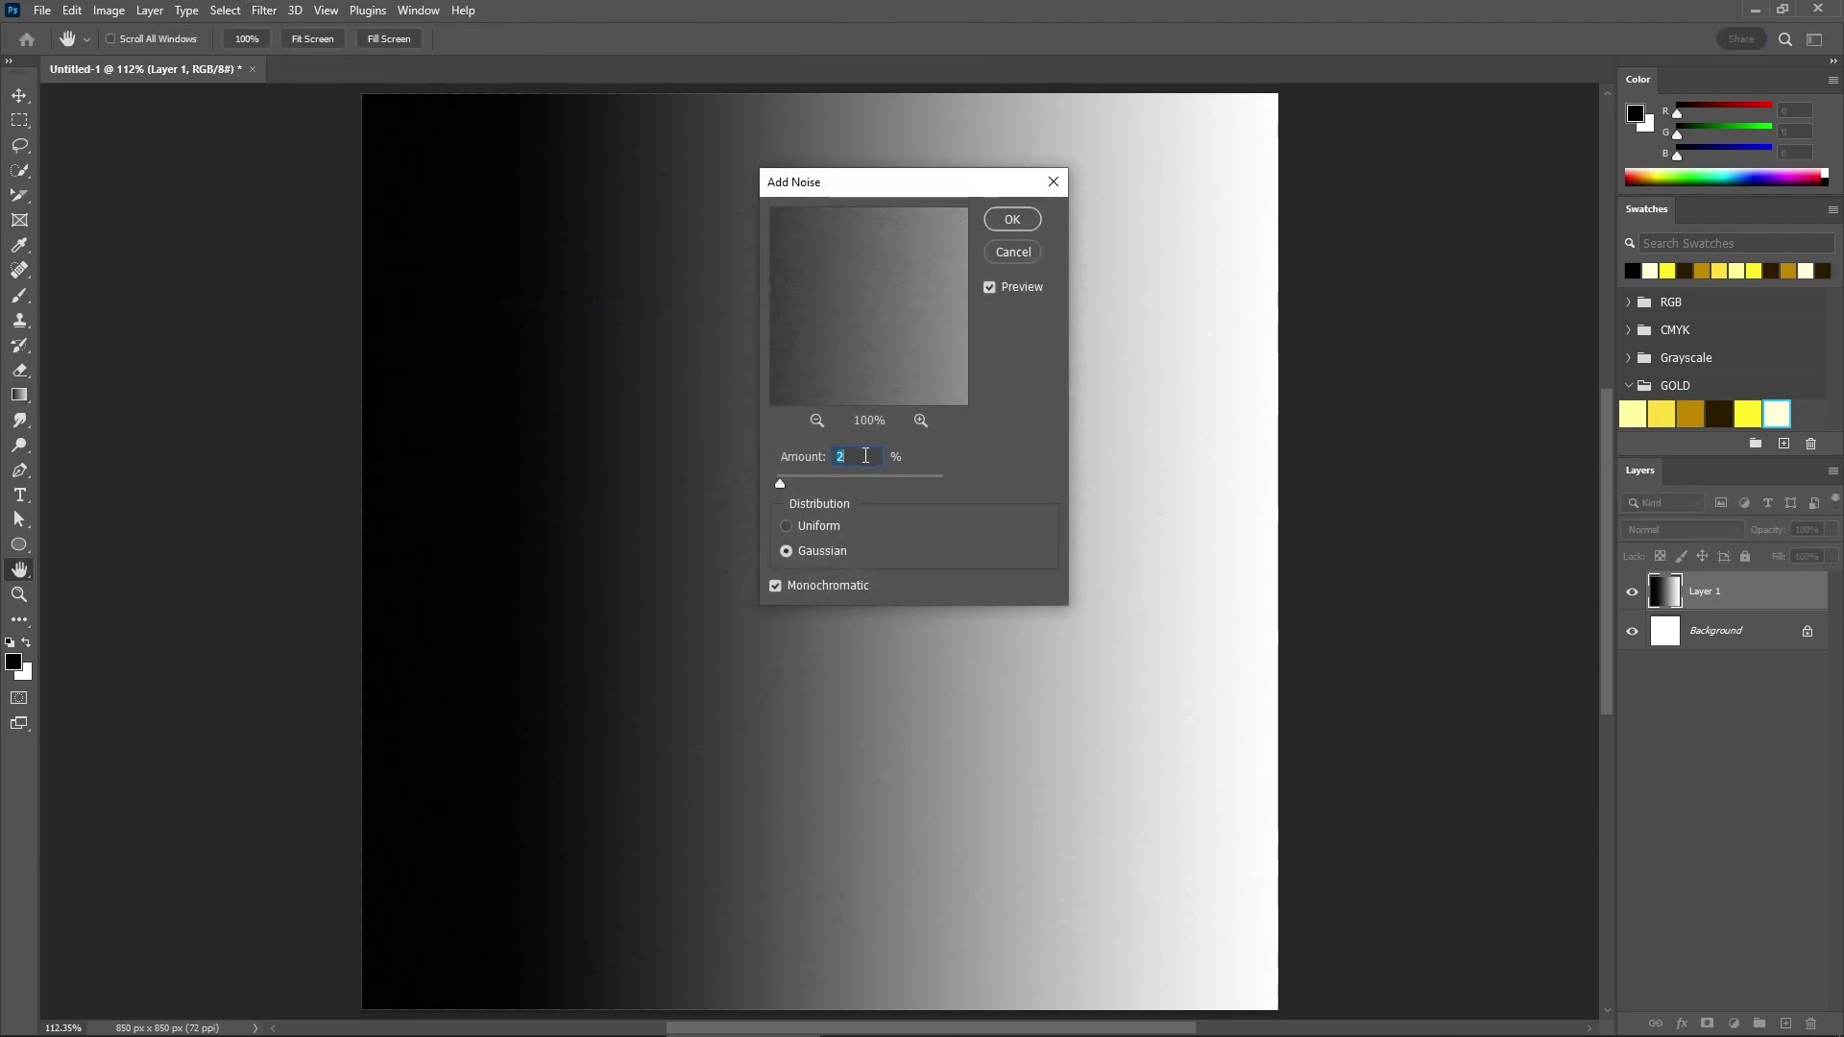
pyautogui.write('44')
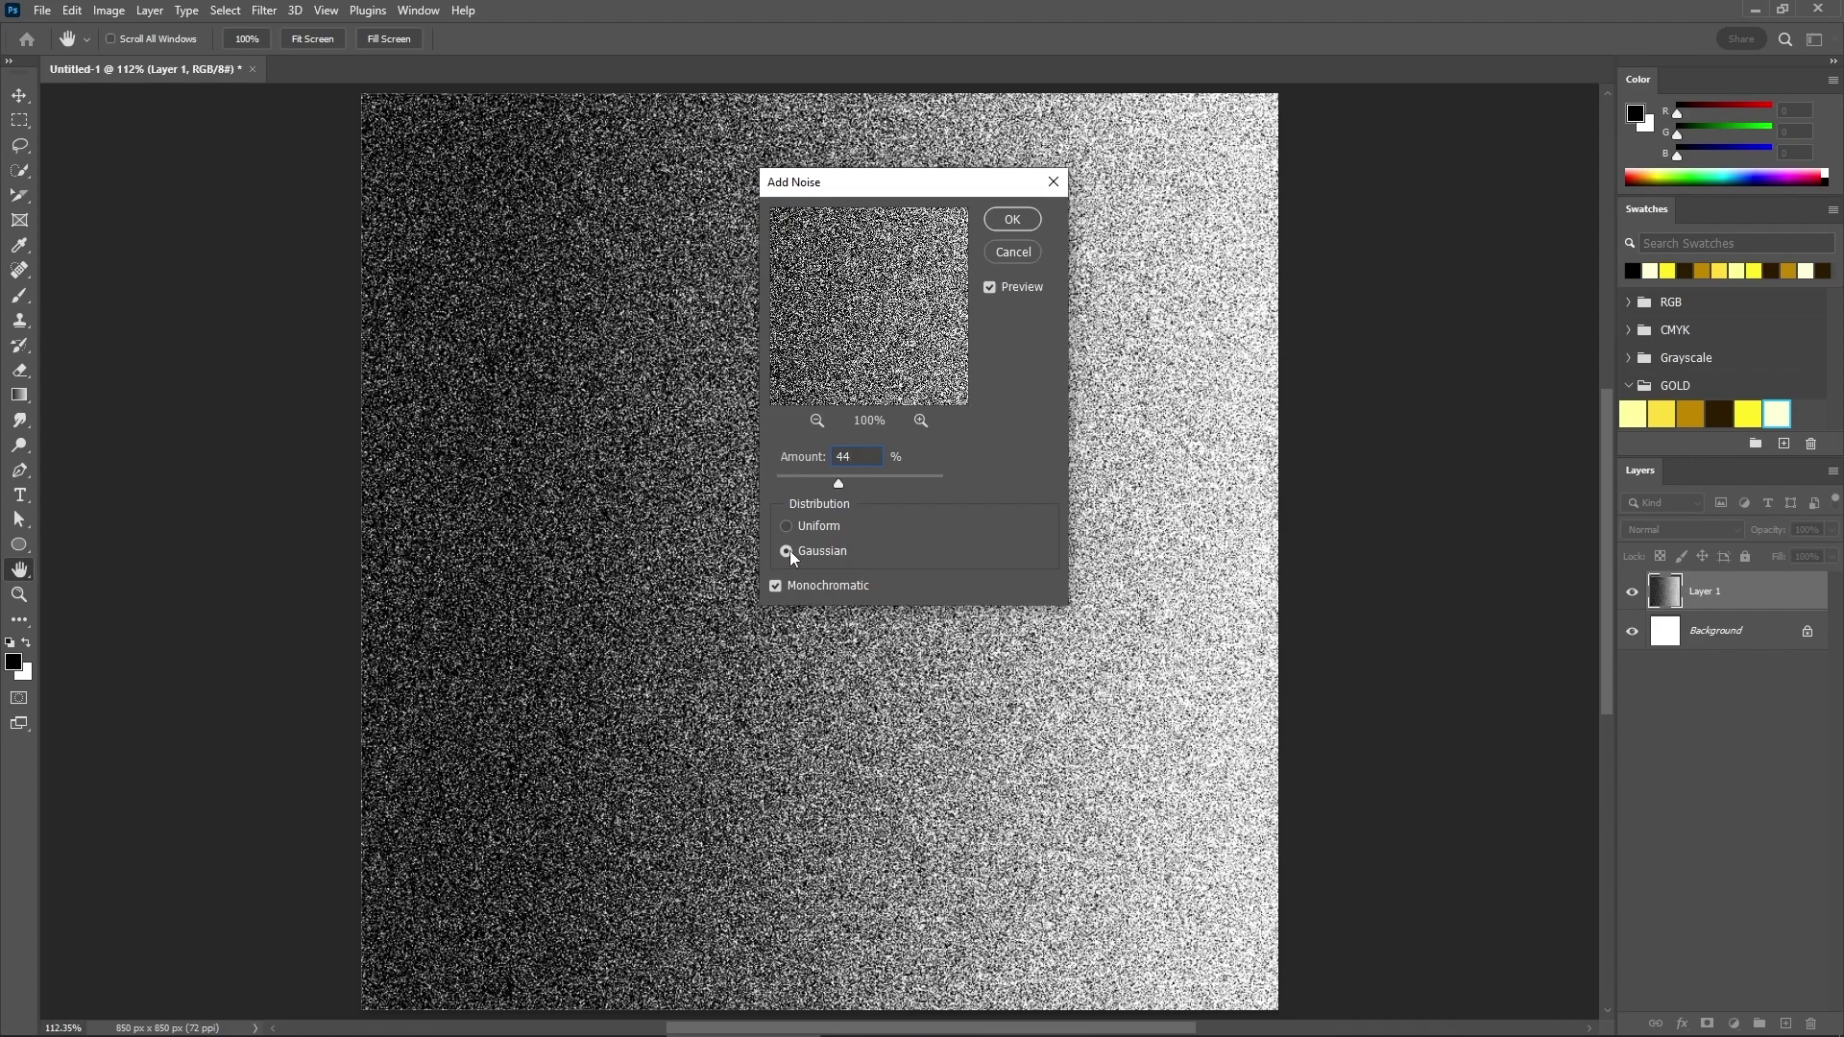
pyautogui.click(1016, 222)
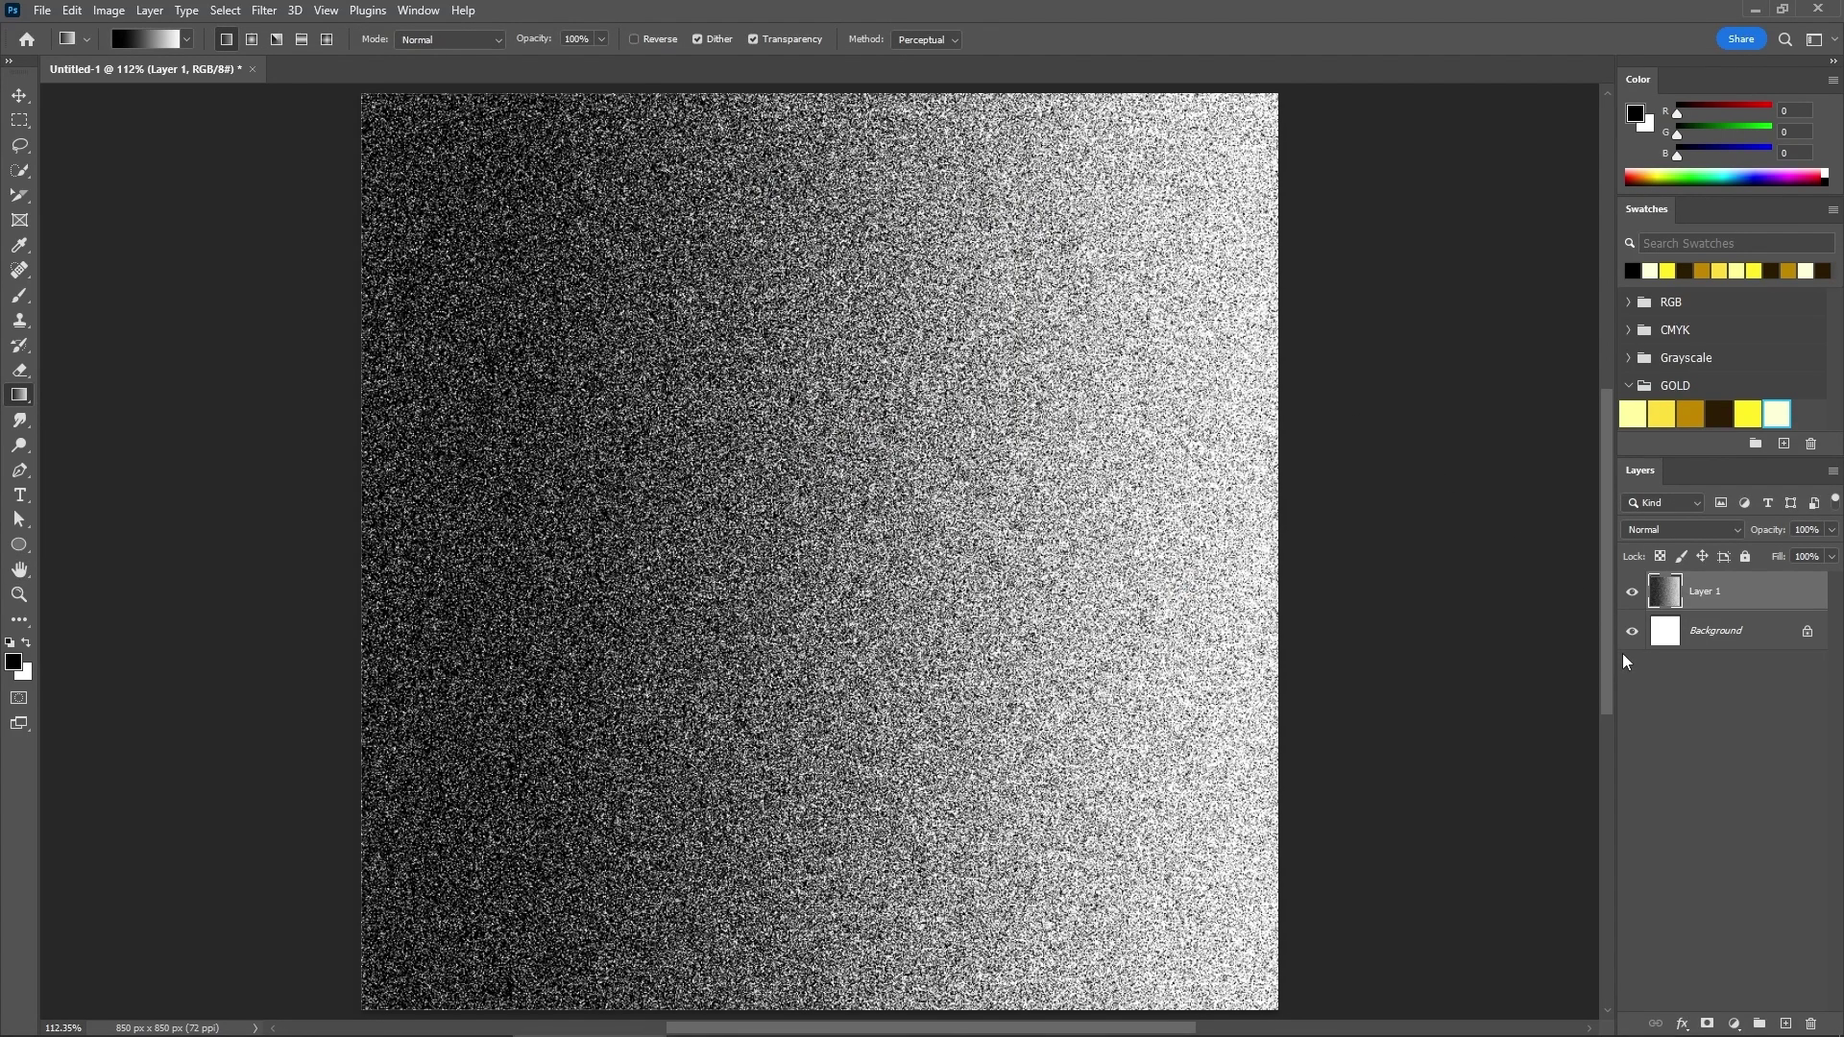
# Step: Apply a Motion Blur to the noisy gradient with an angle of 20° and a distance of 50 pixels
pyautogui.click(264, 11)
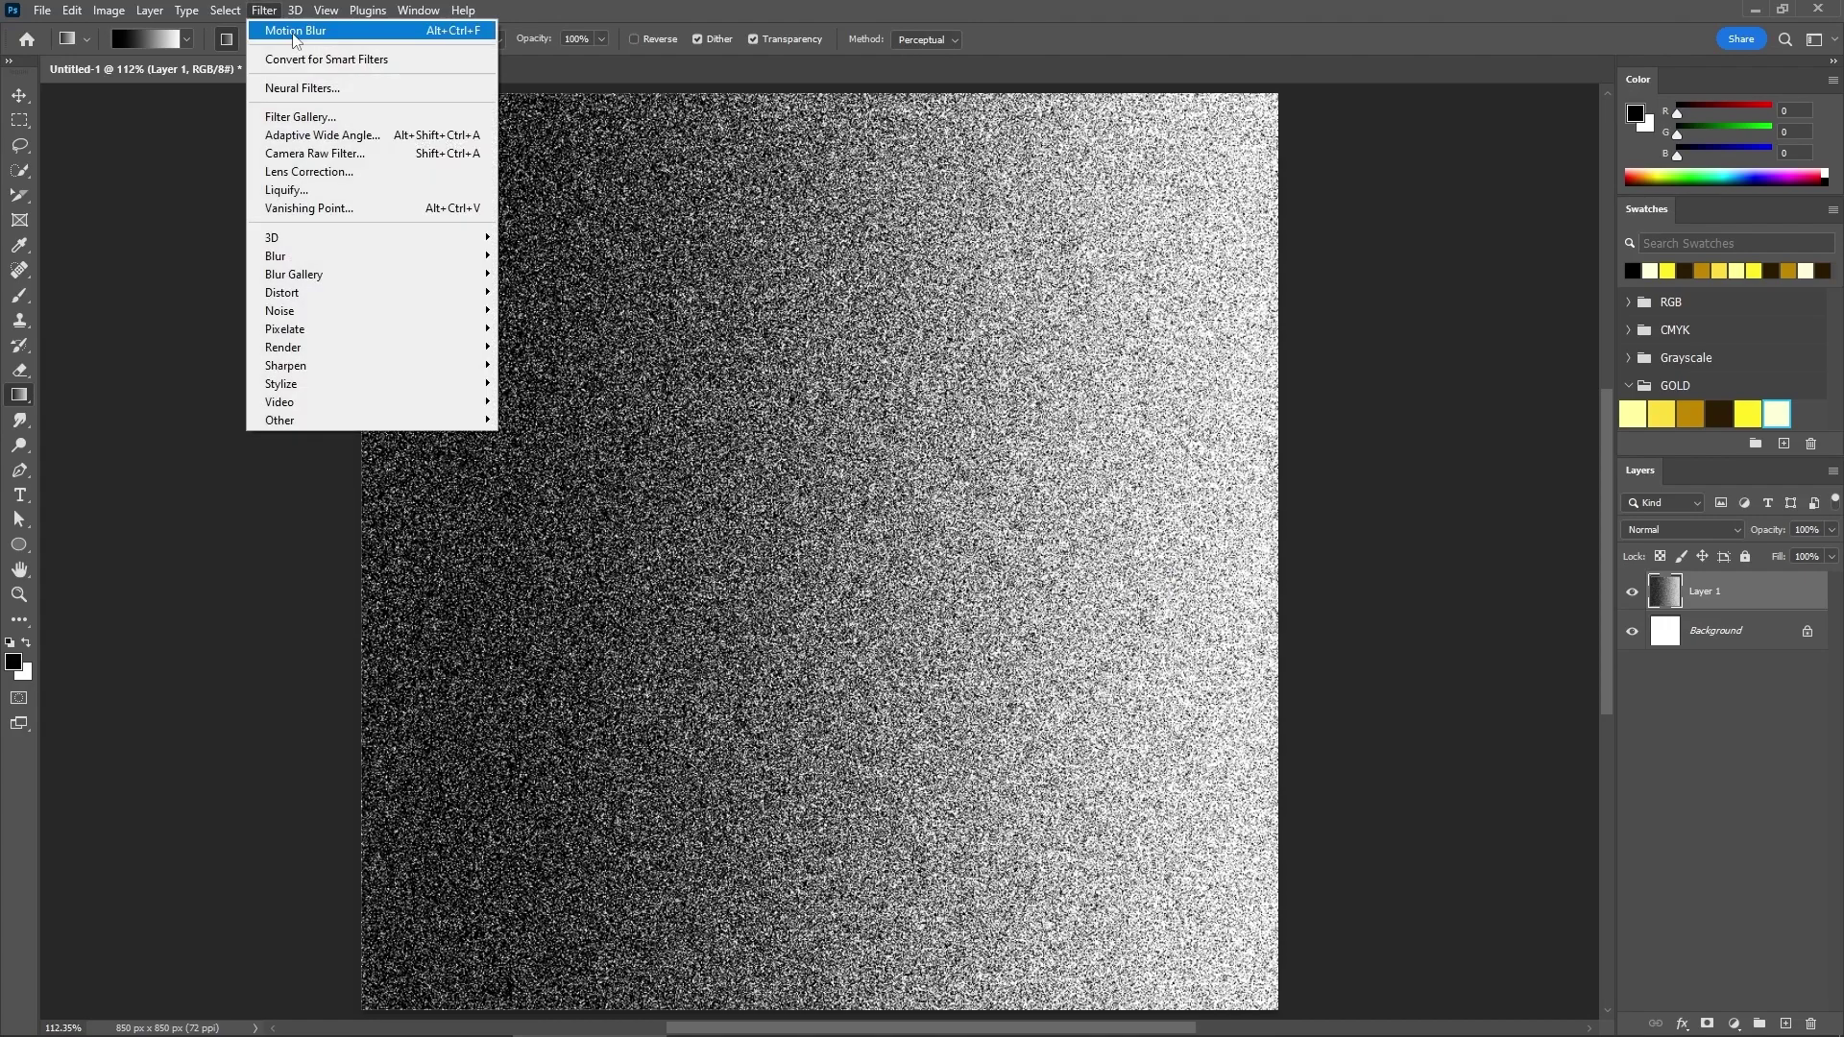
pyautogui.moveTo(365, 256)
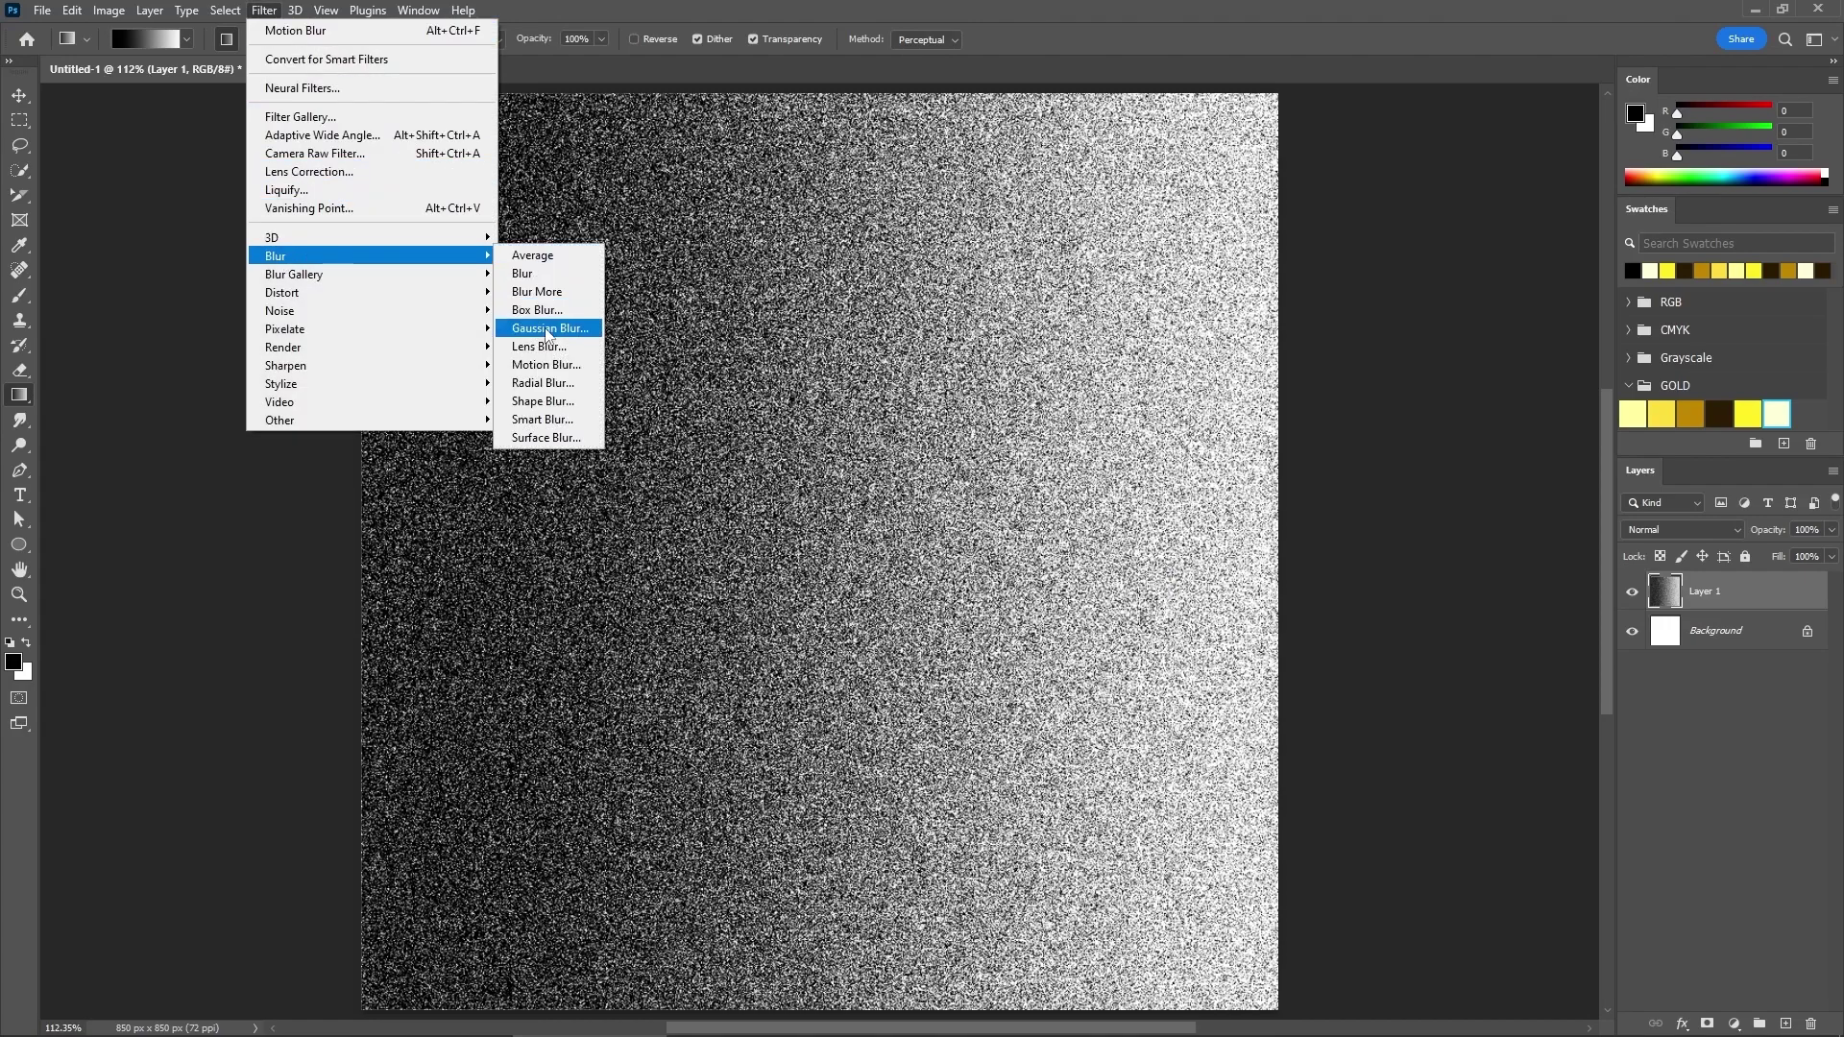
pyautogui.click(542, 365)
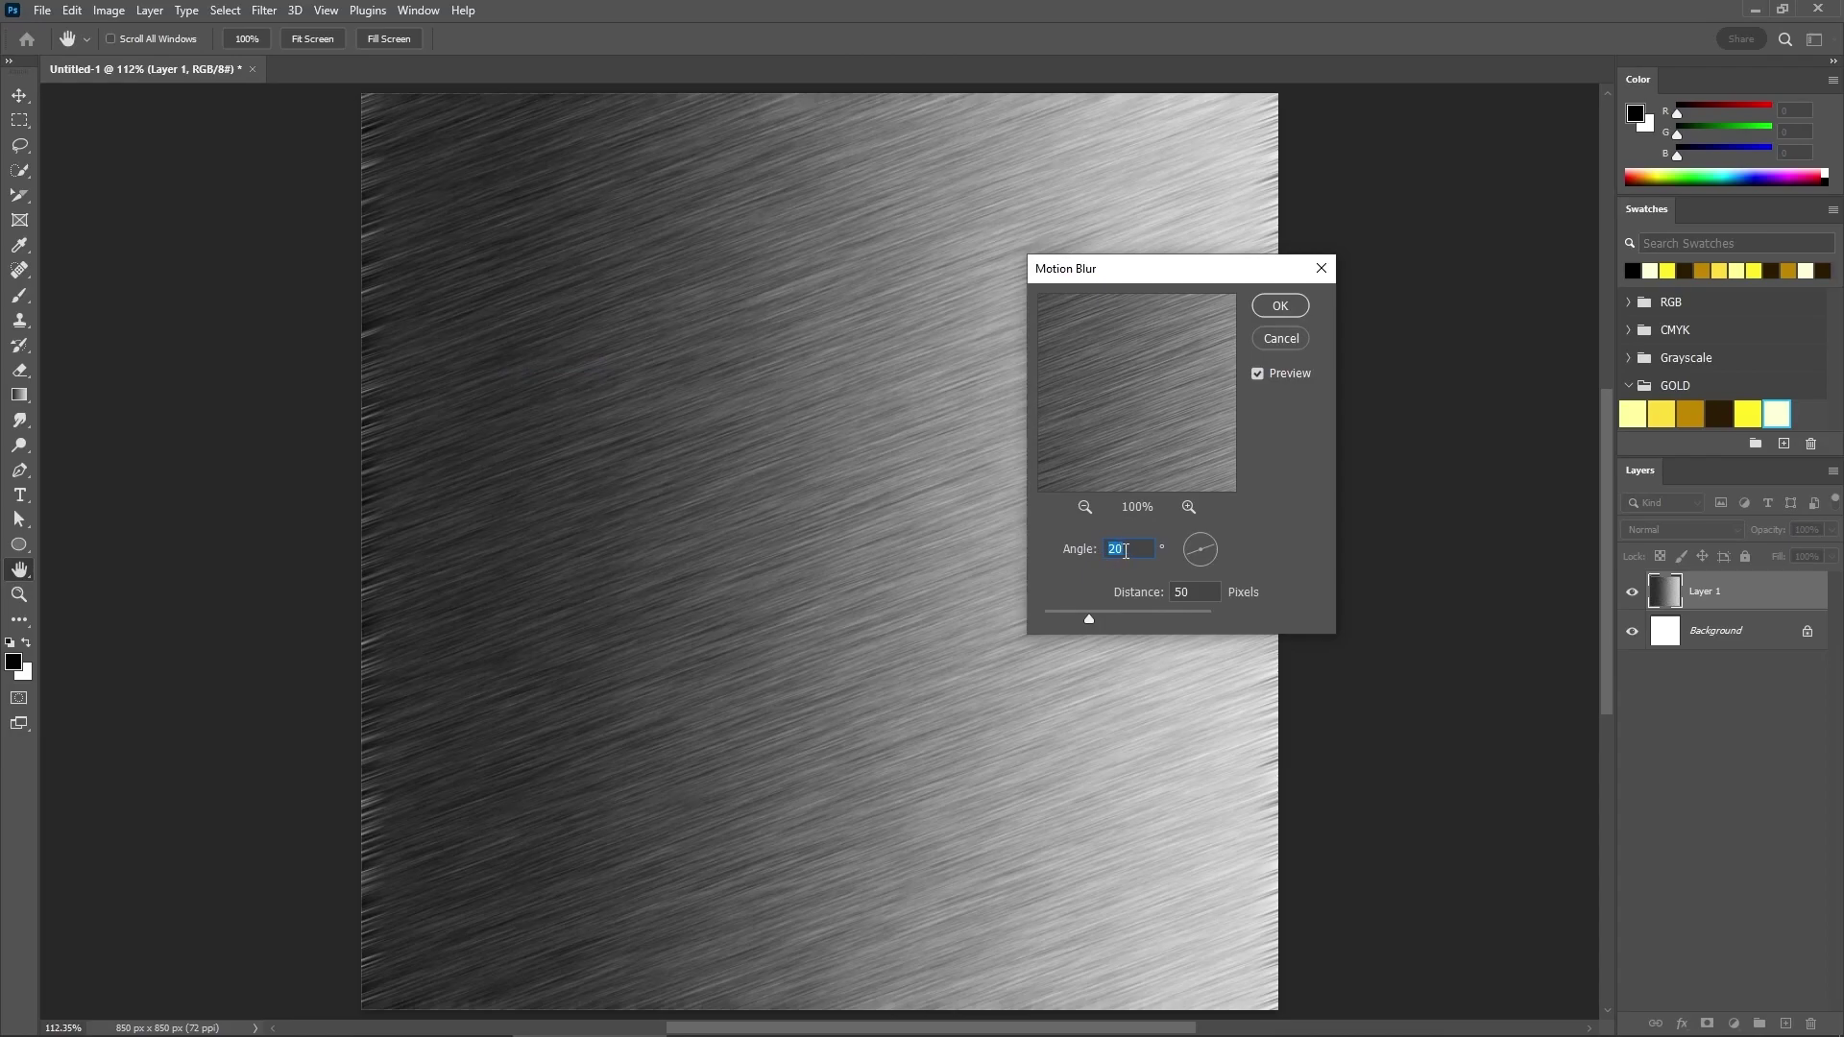
pyautogui.press('Tab')
pyautogui.click(1280, 307)
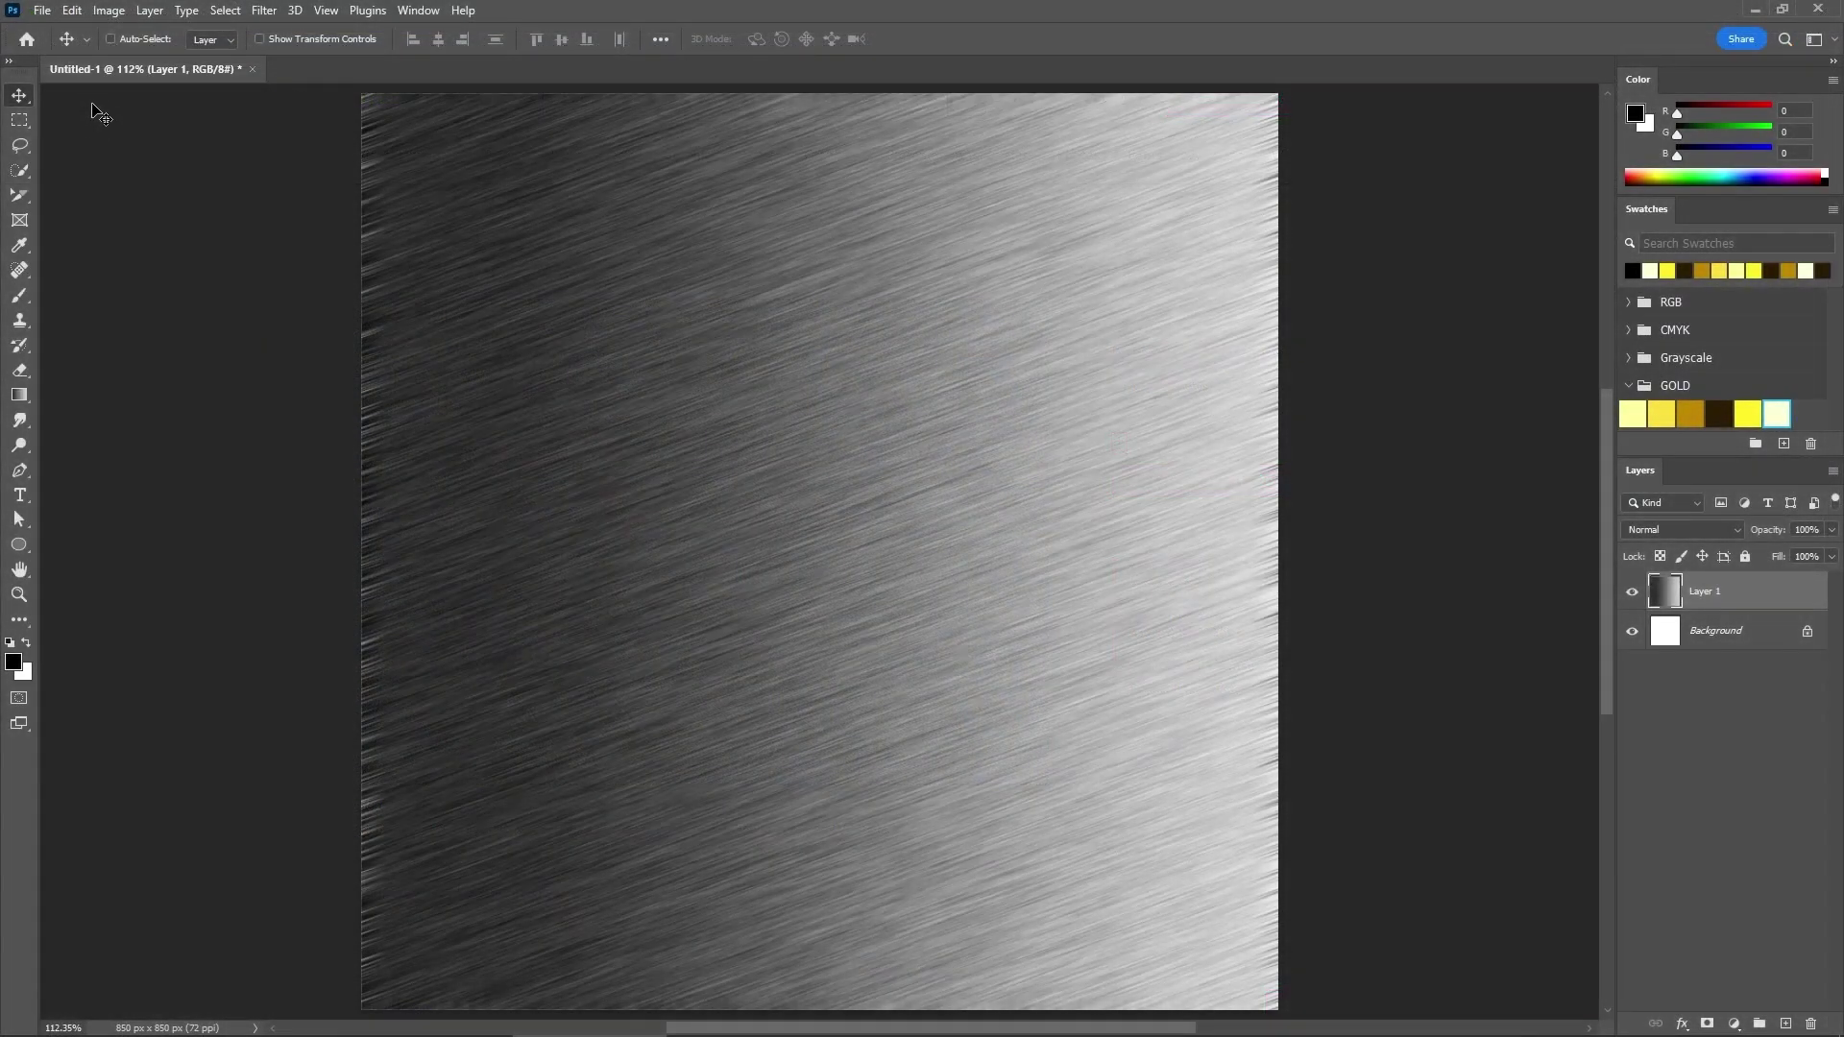
# Step: Create a second document of 900 x 900 pixels at 72 pixels per inch and fit it on screen
pyautogui.click(42, 12)
pyautogui.click(61, 30)
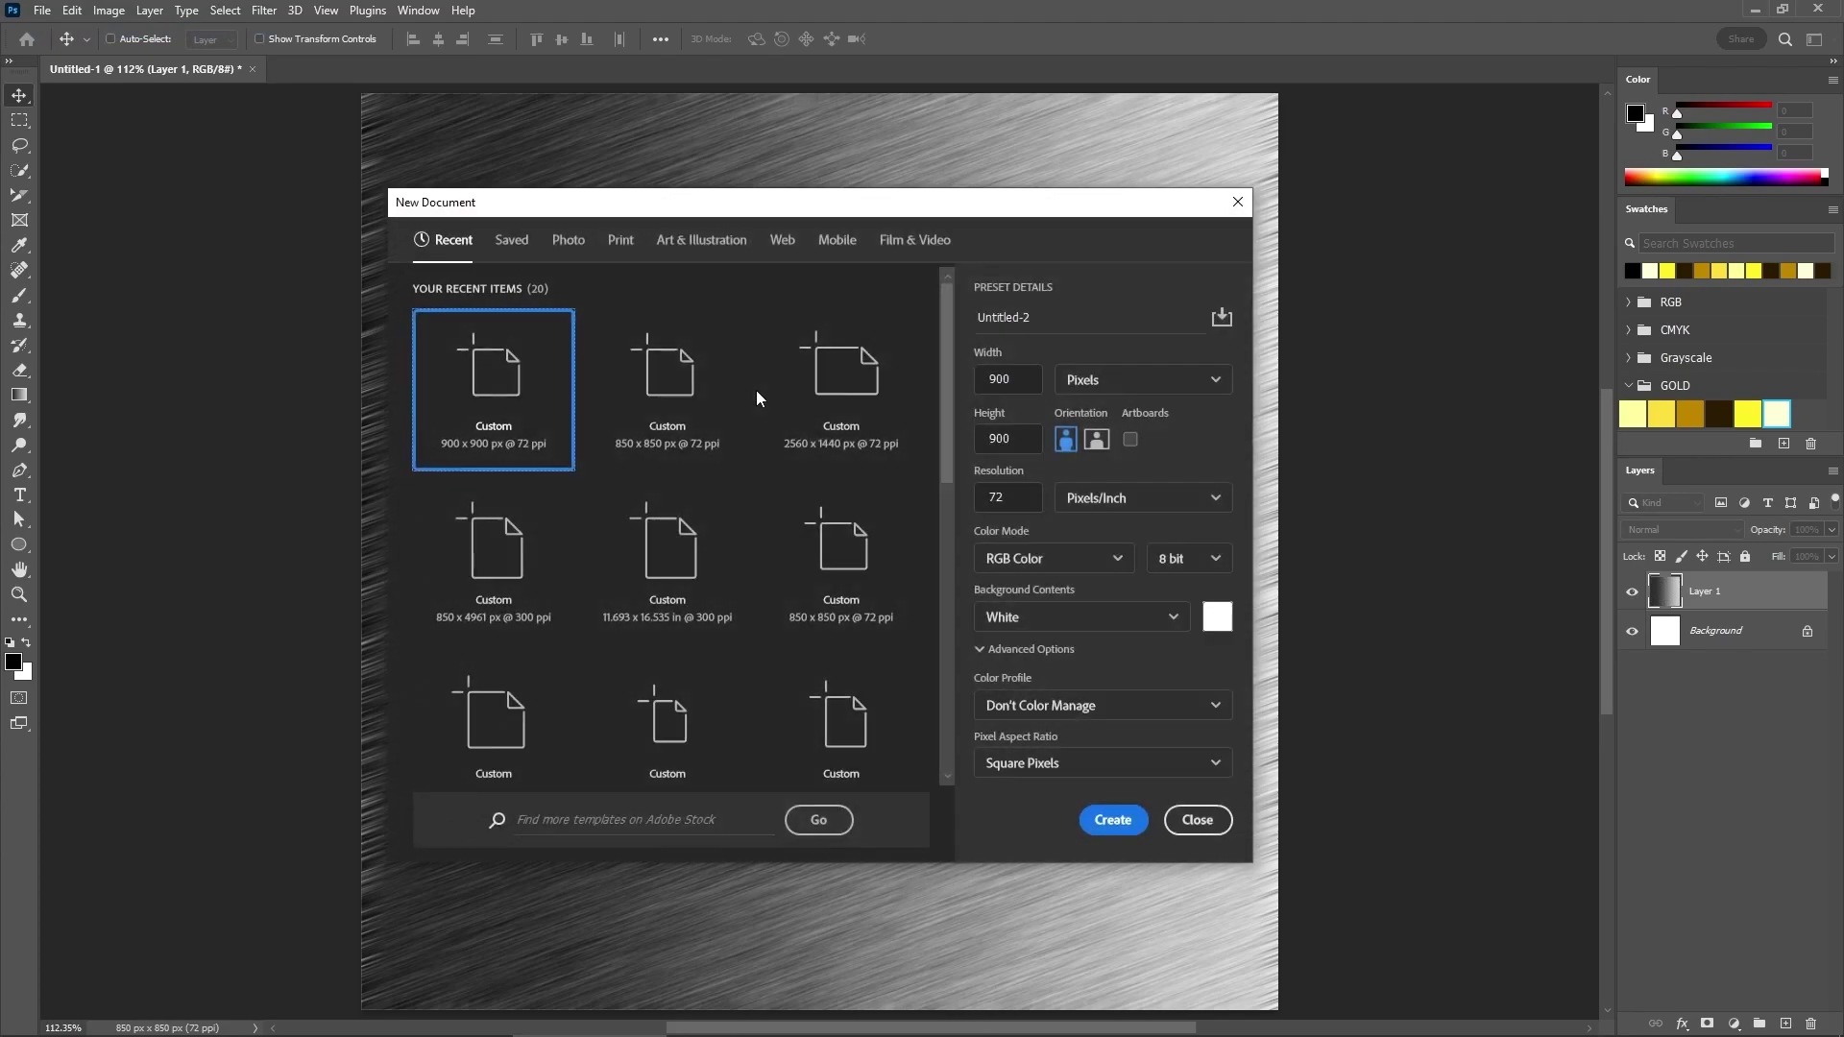
pyautogui.click(1023, 381)
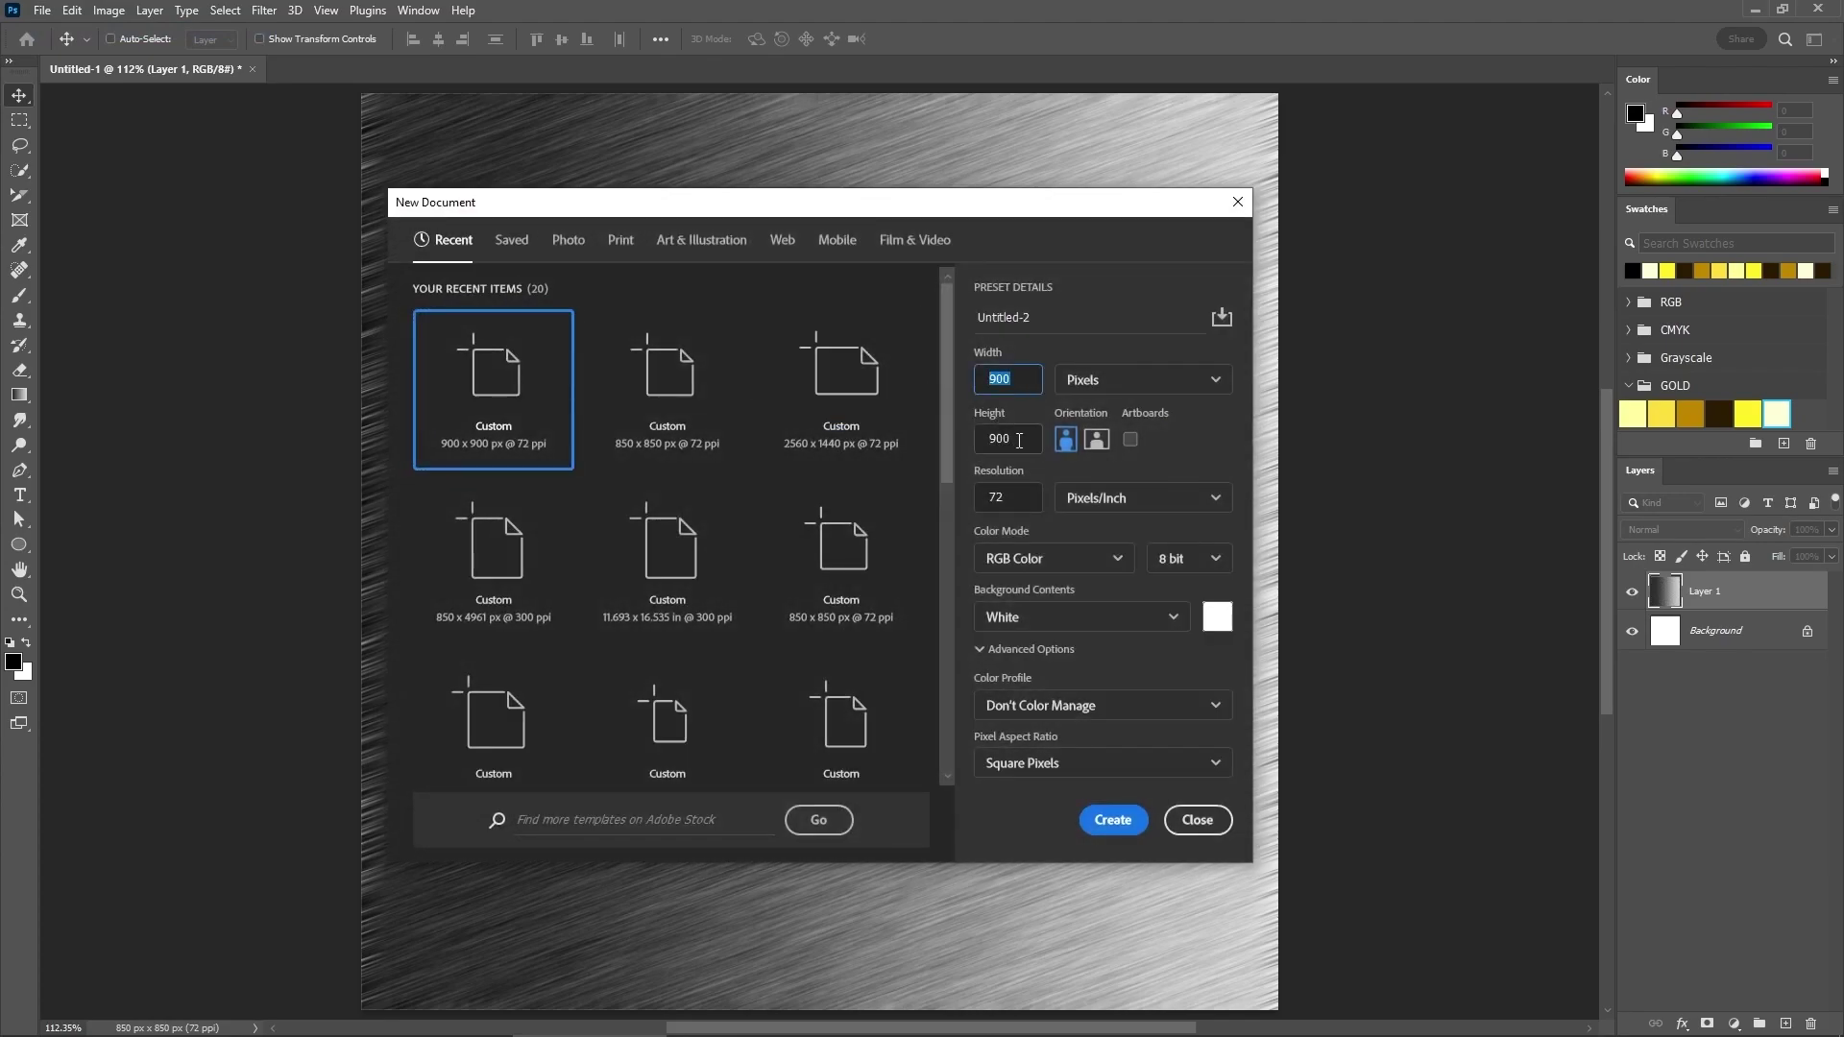
pyautogui.click(983, 440)
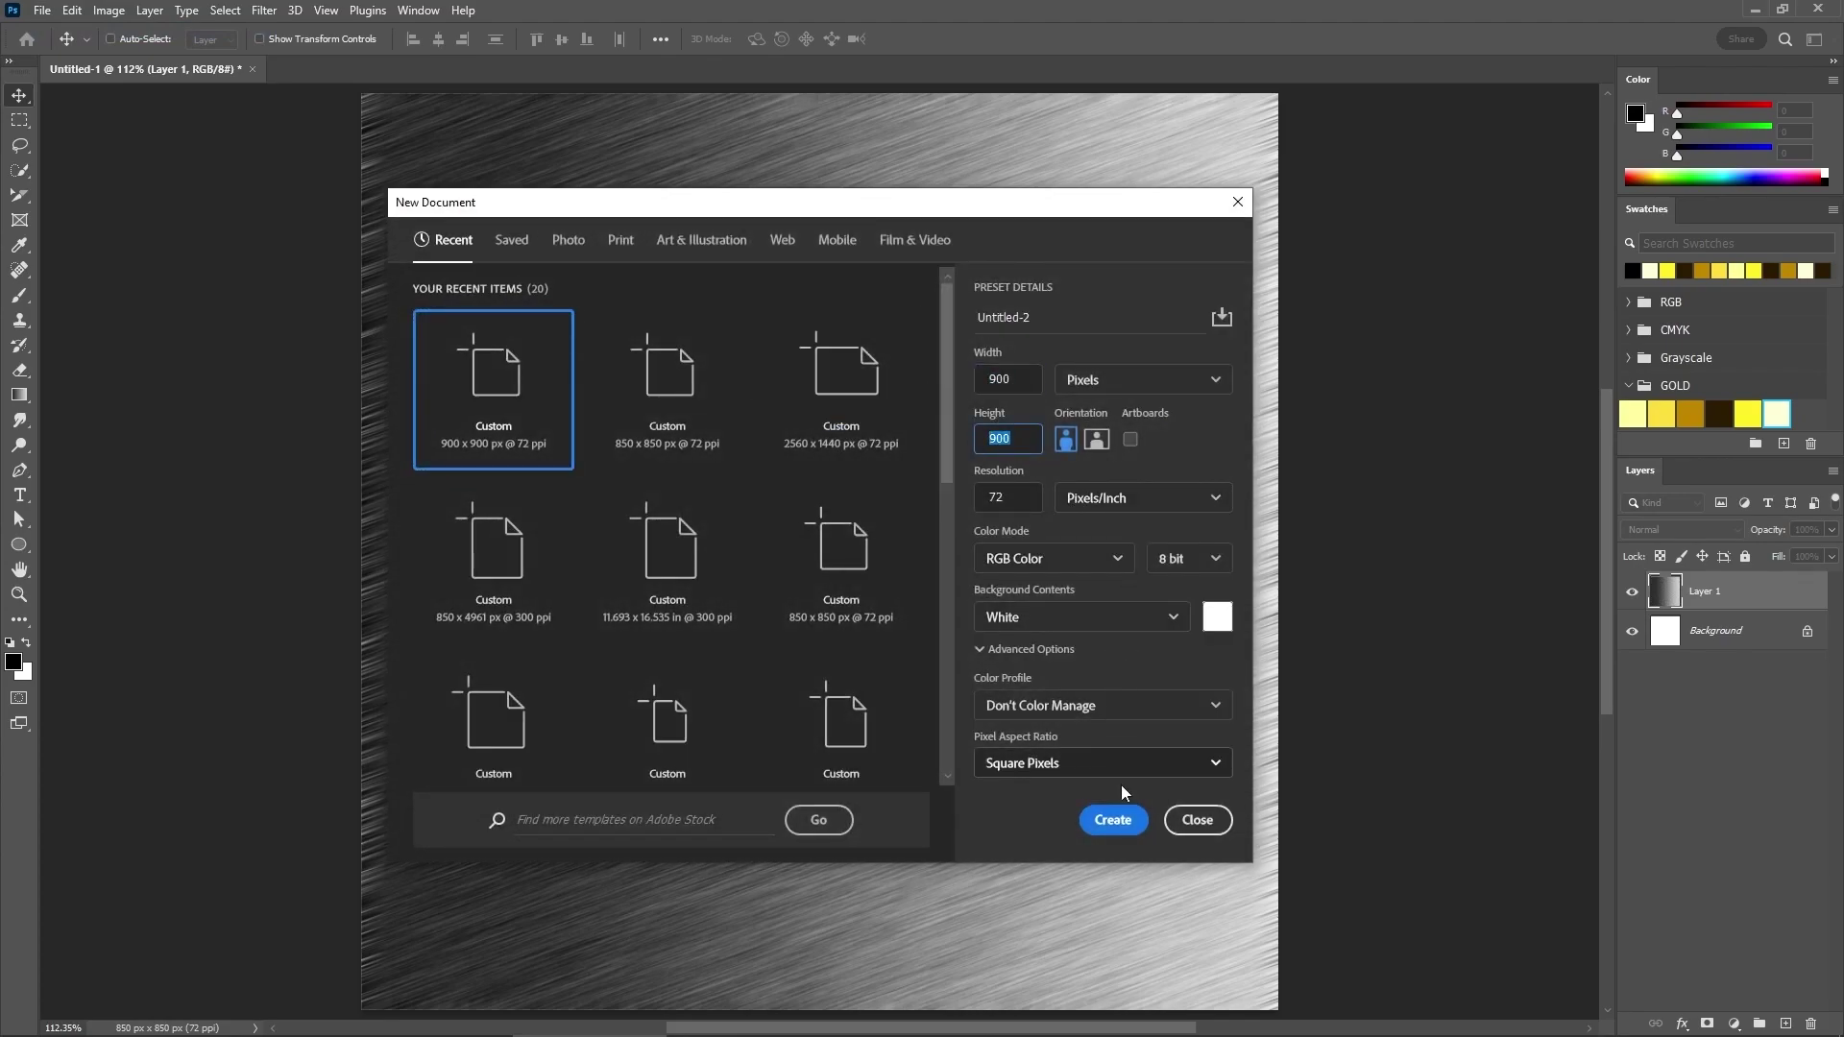
pyautogui.click(1113, 819)
pyautogui.hotkey('ctrl', '0')
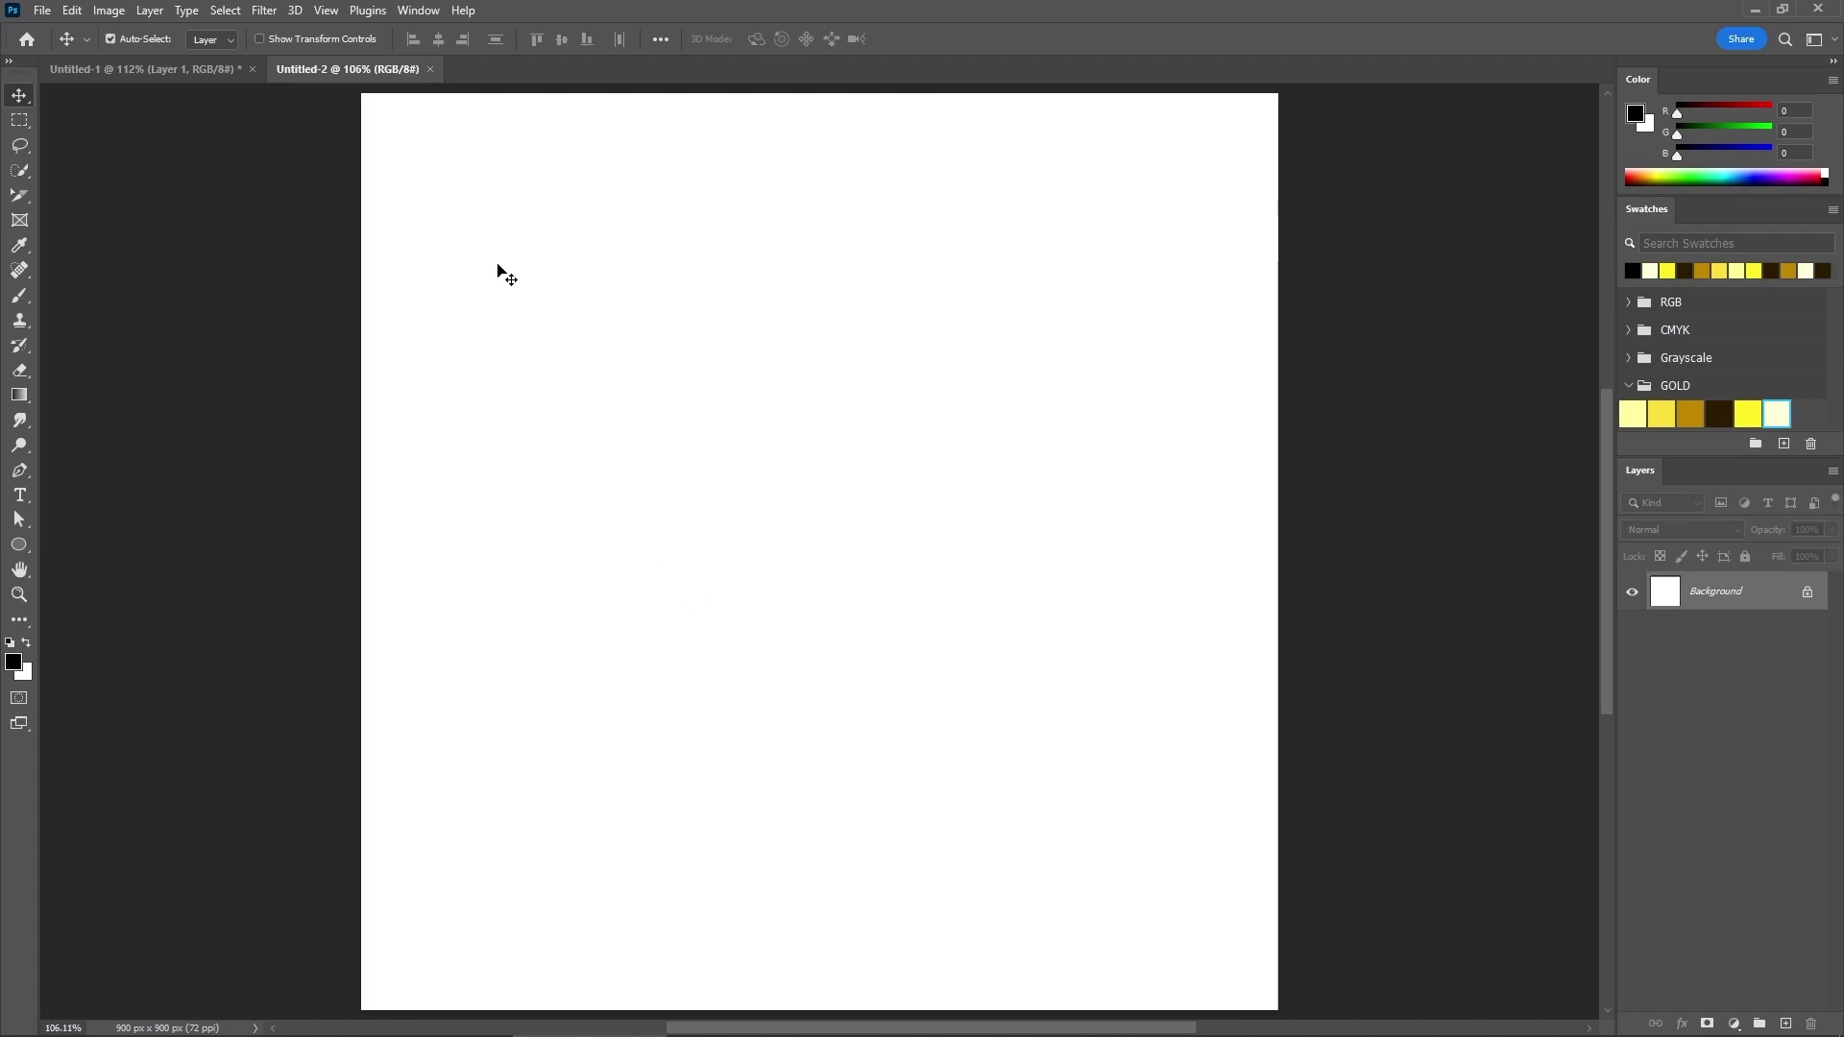
# Step: Show the grid over the blank canvas and check that snapping to the grid is enabled
pyautogui.click(325, 10)
pyautogui.moveTo(365, 411)
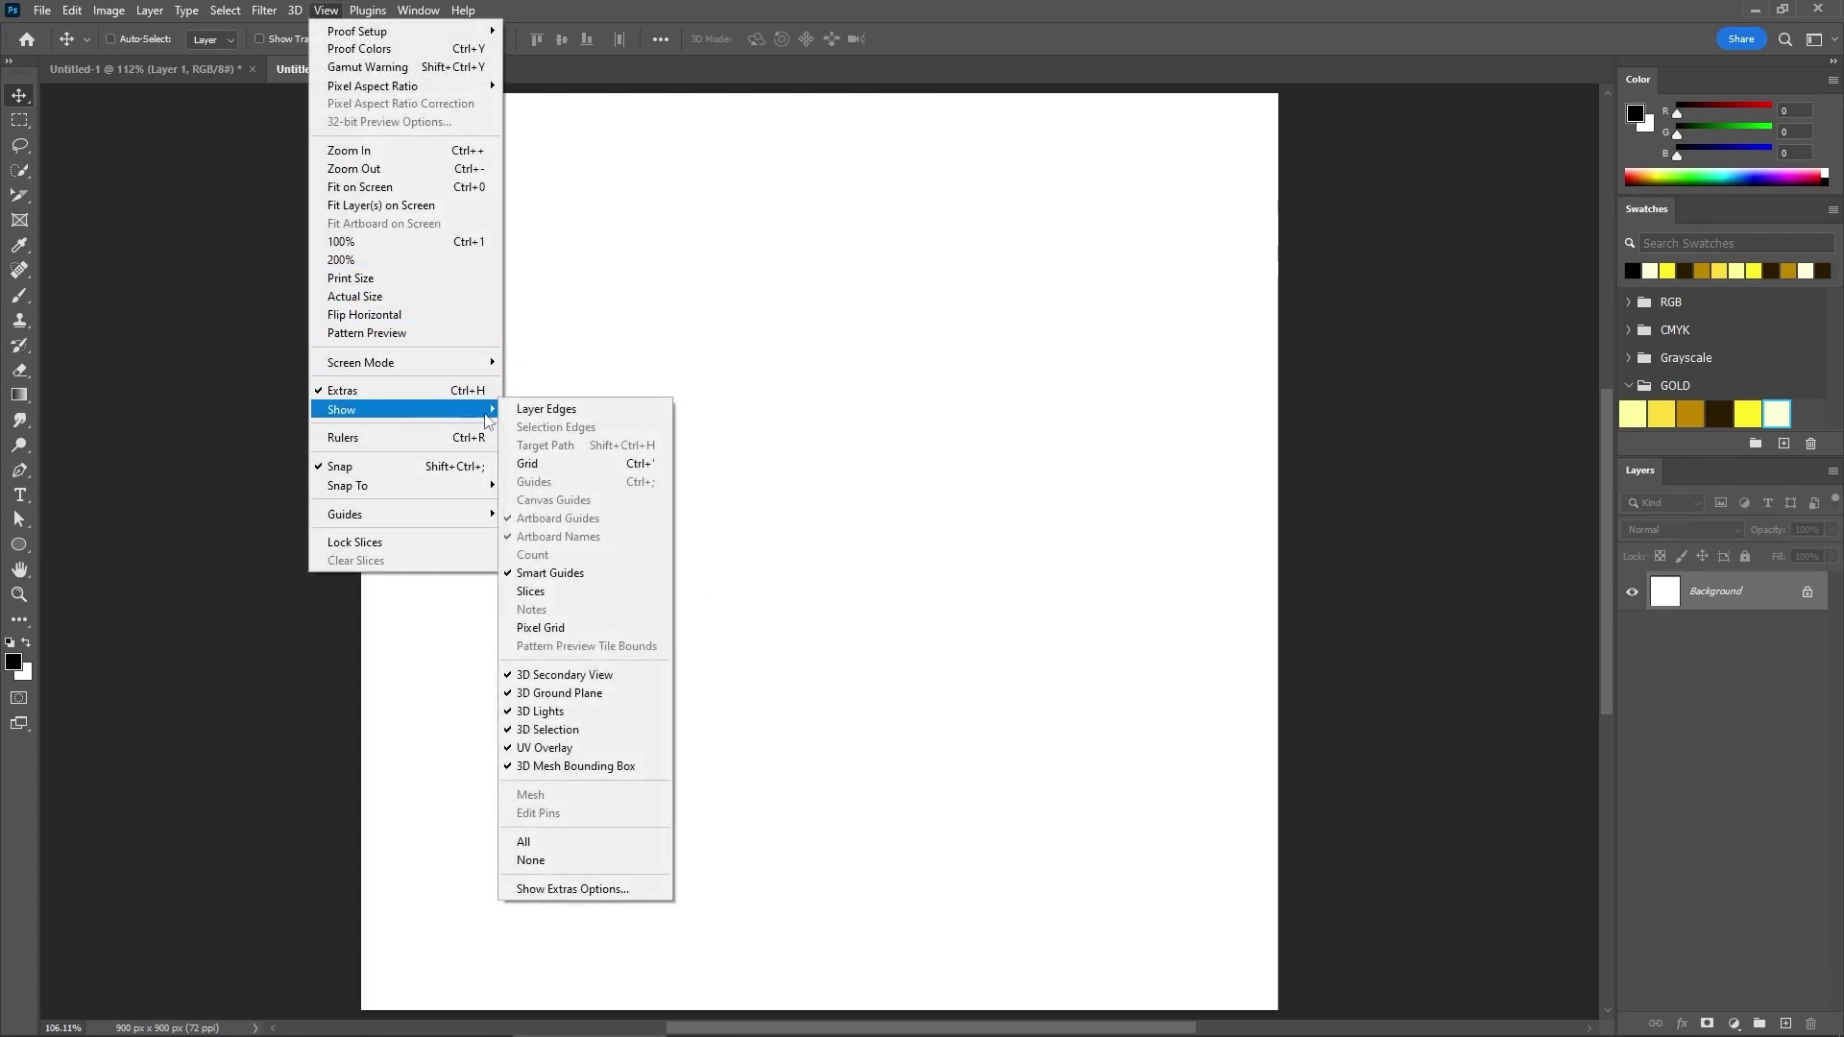
pyautogui.click(536, 465)
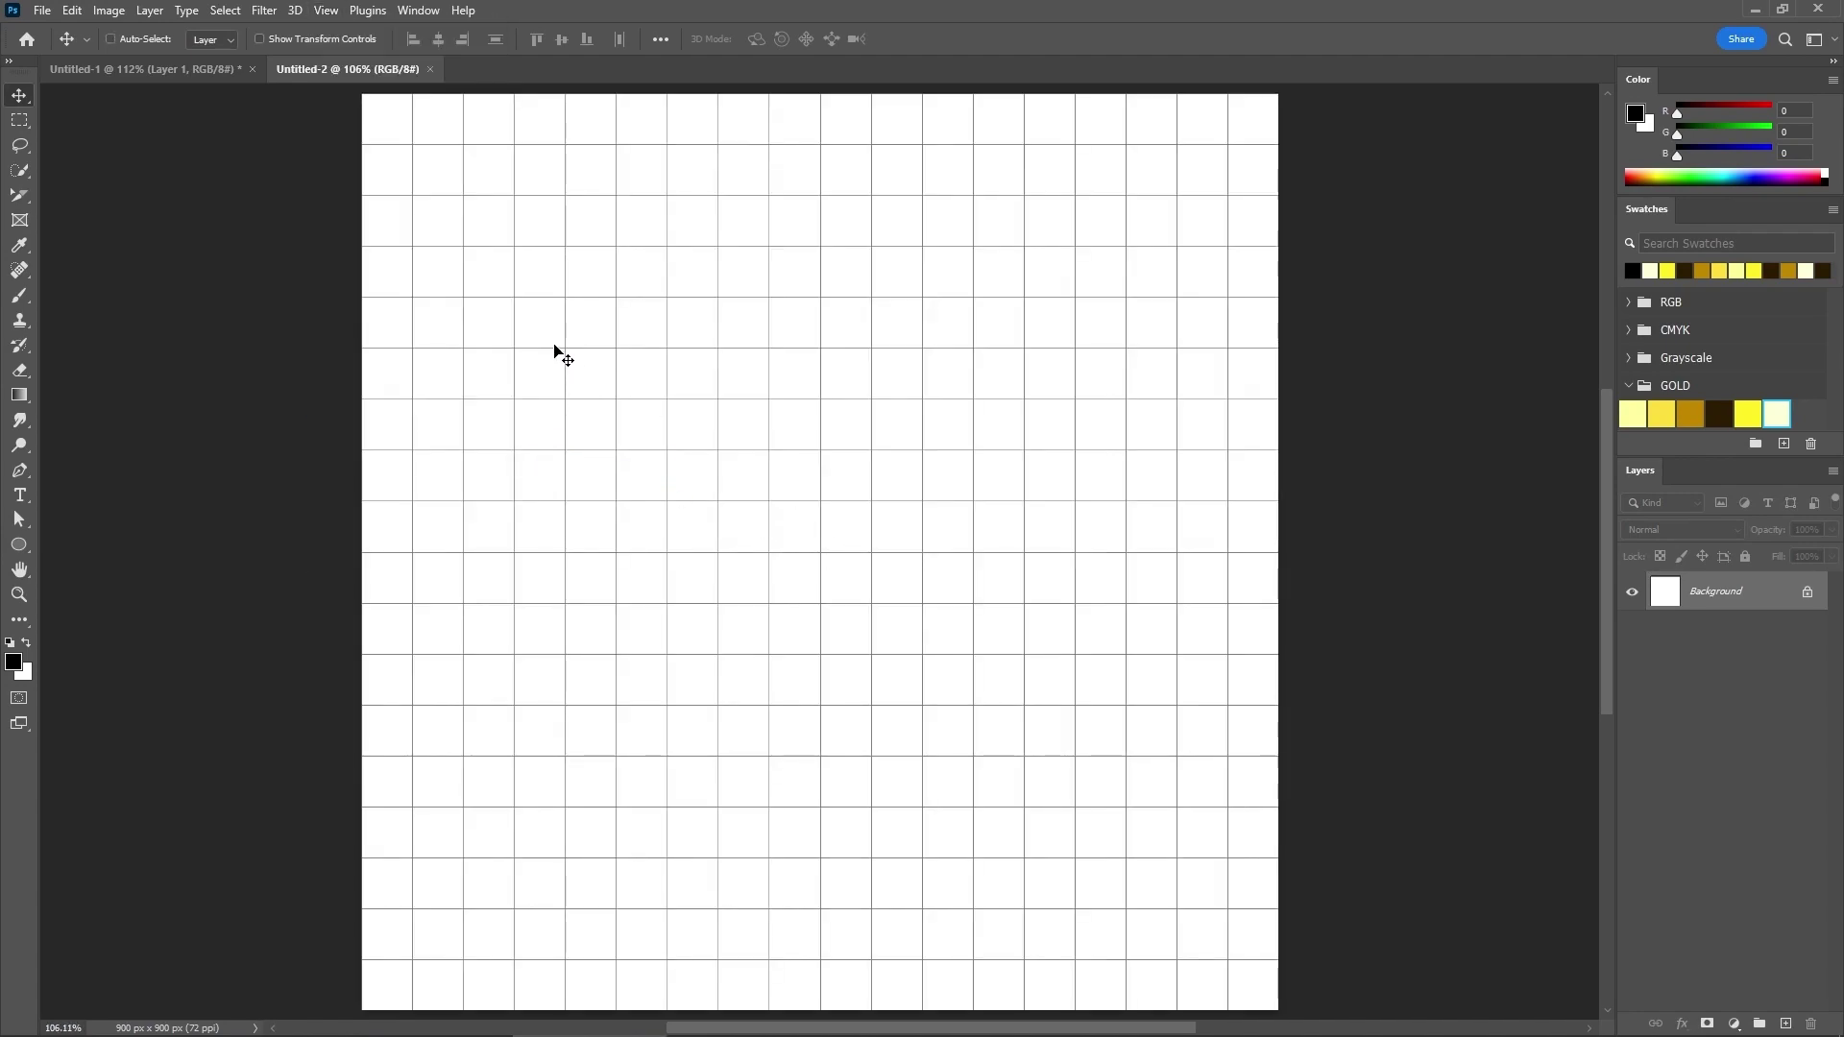
pyautogui.click(332, 17)
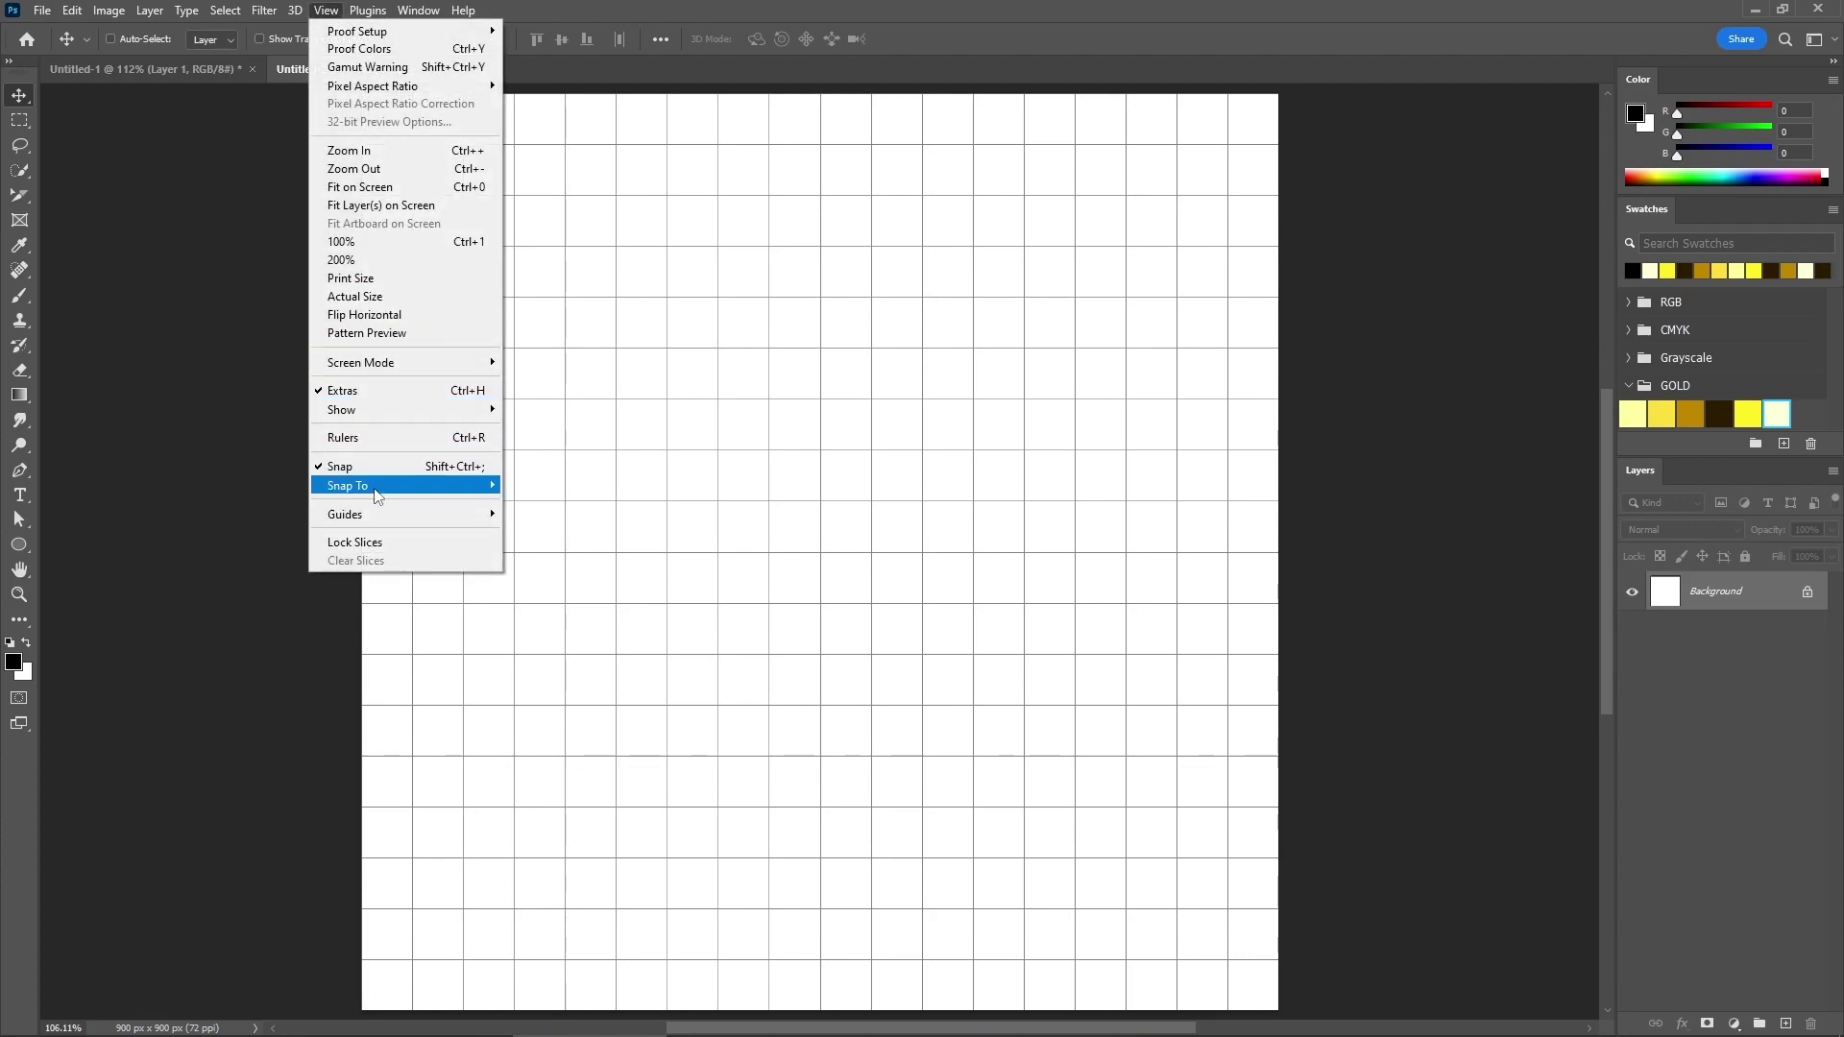
pyautogui.moveTo(379, 494)
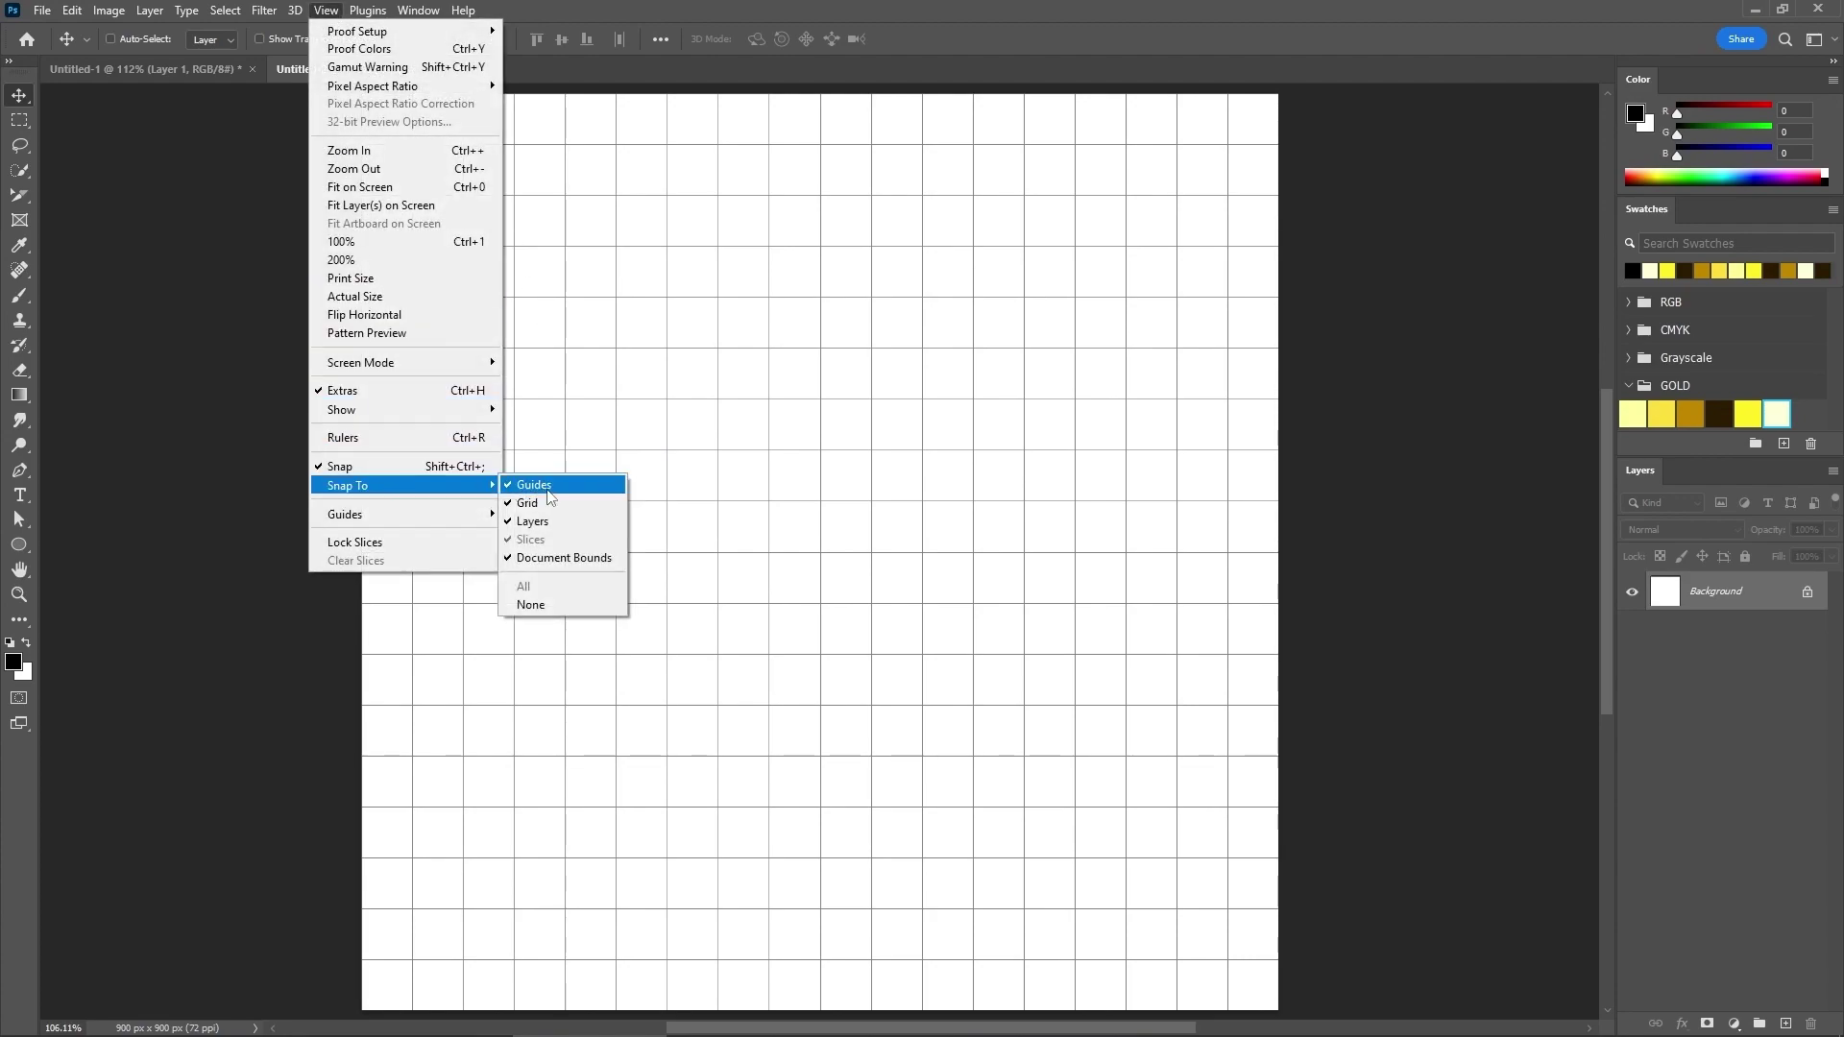
pyautogui.click(701, 408)
# Step: Configure the grid preferences with a gridline every 50 pixels and 1 subdivision
pyautogui.click(72, 10)
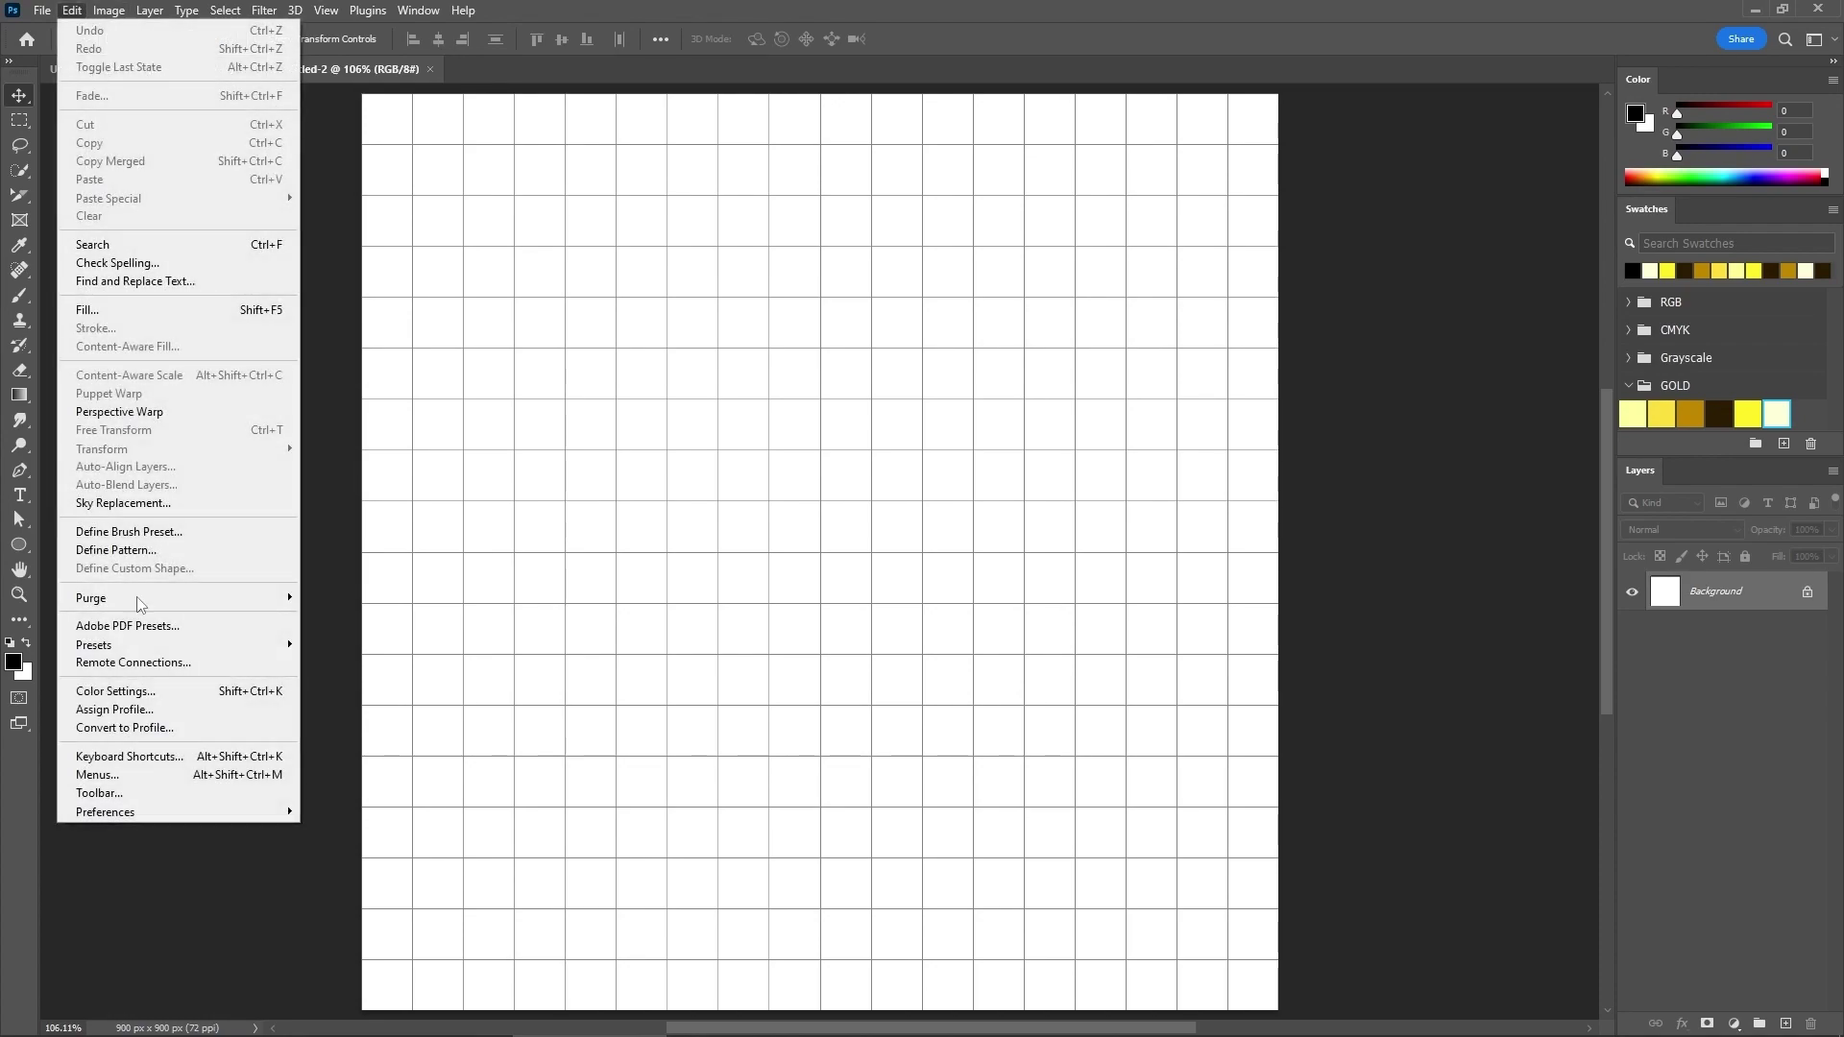
pyautogui.moveTo(197, 814)
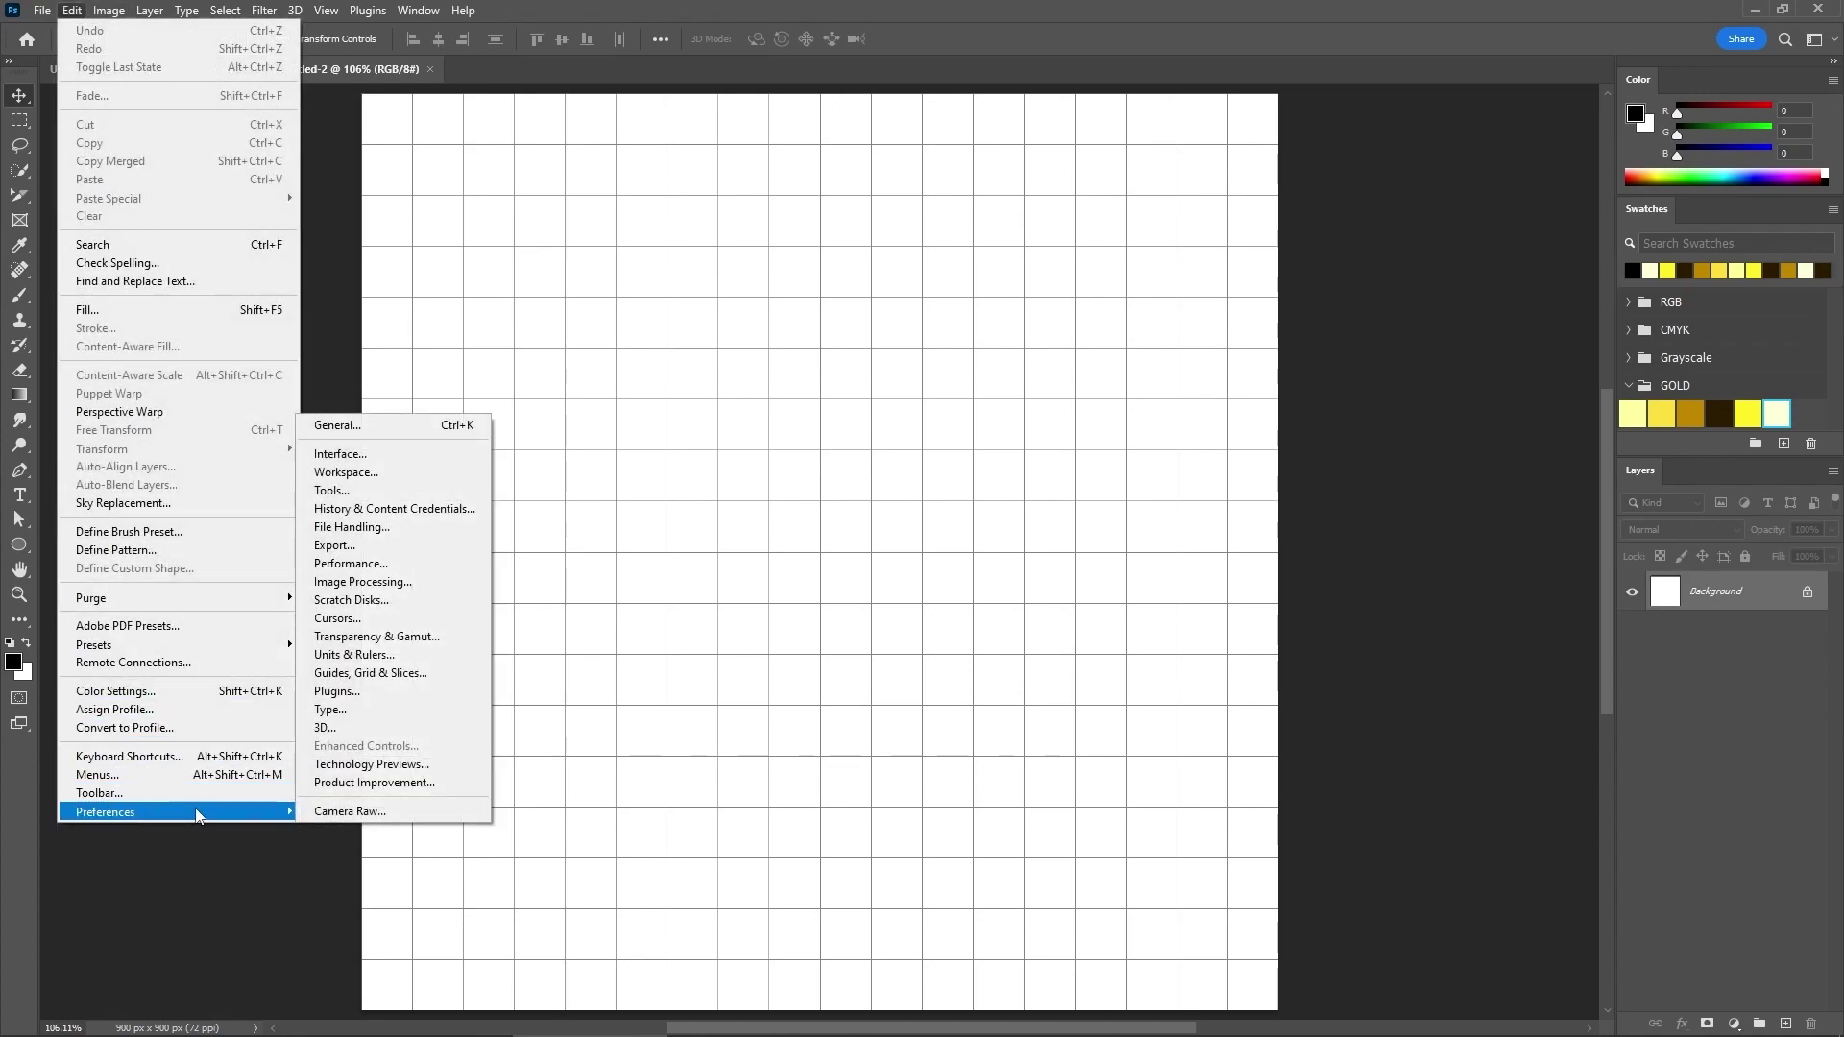
pyautogui.click(385, 676)
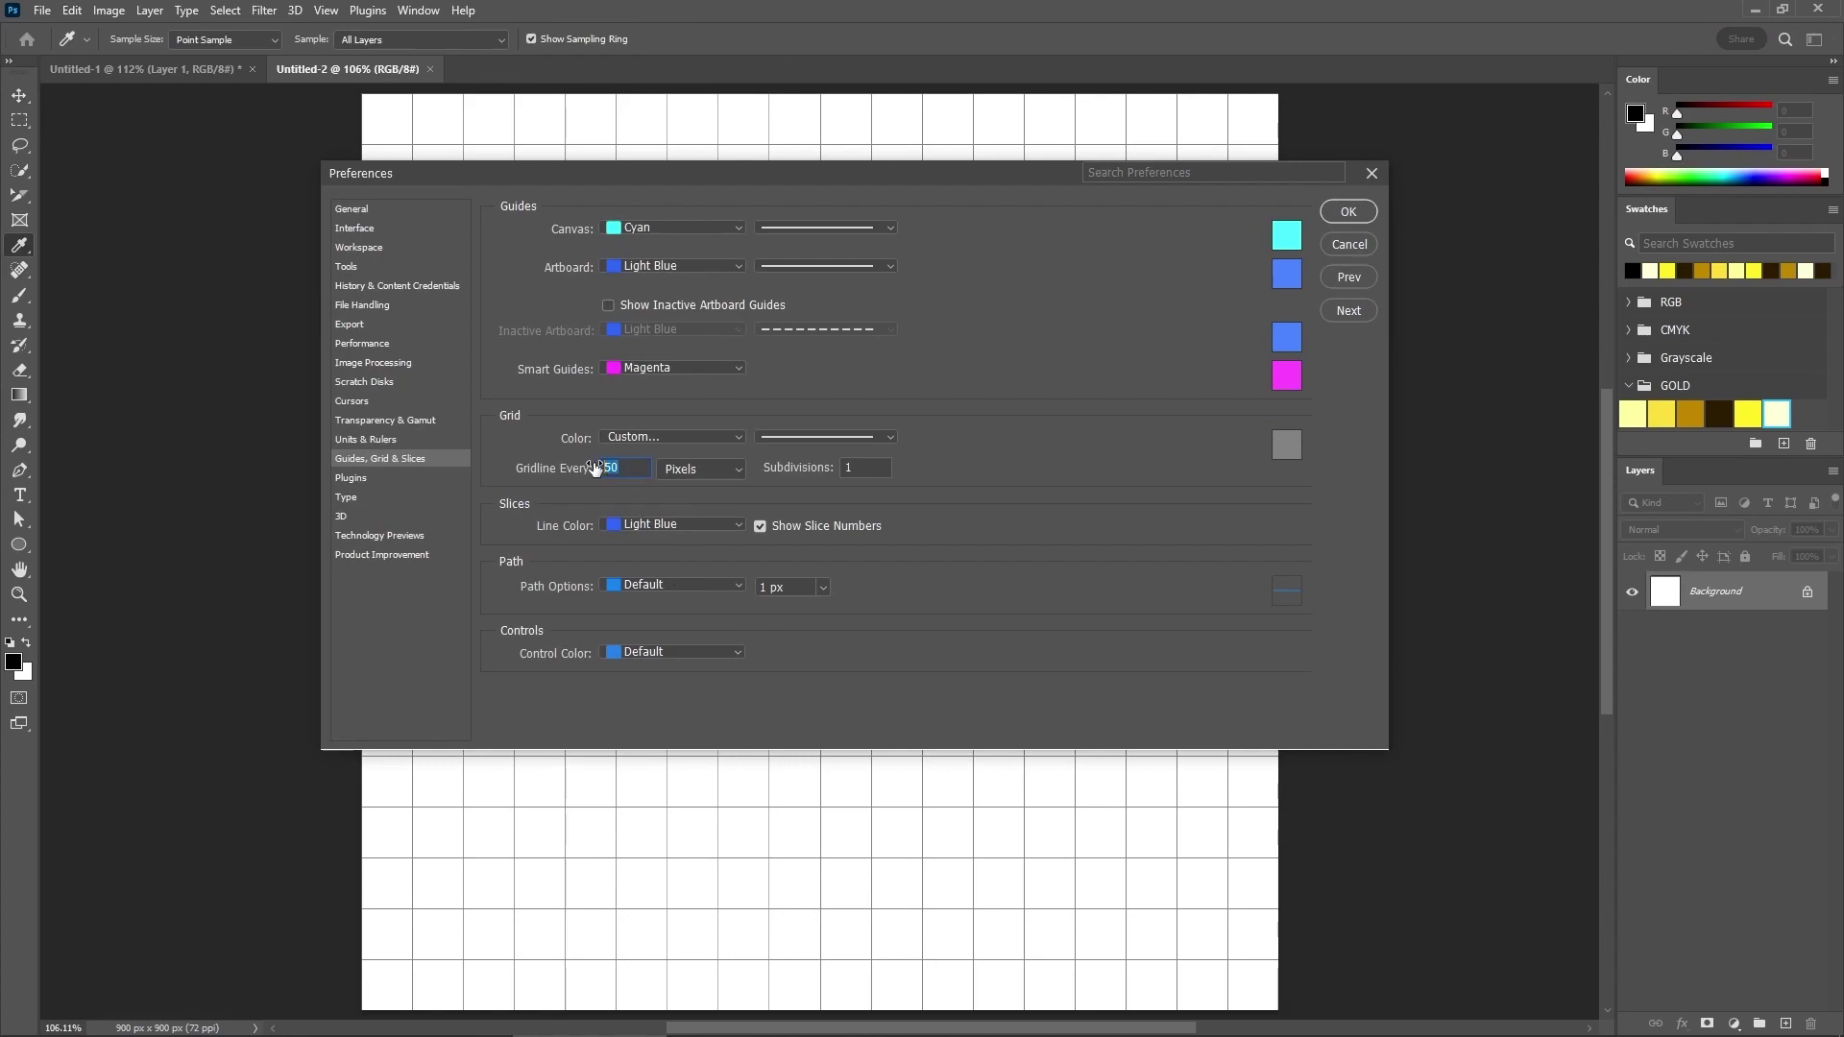
pyautogui.doubleClick(605, 470)
pyautogui.click(860, 468)
pyautogui.click(1347, 212)
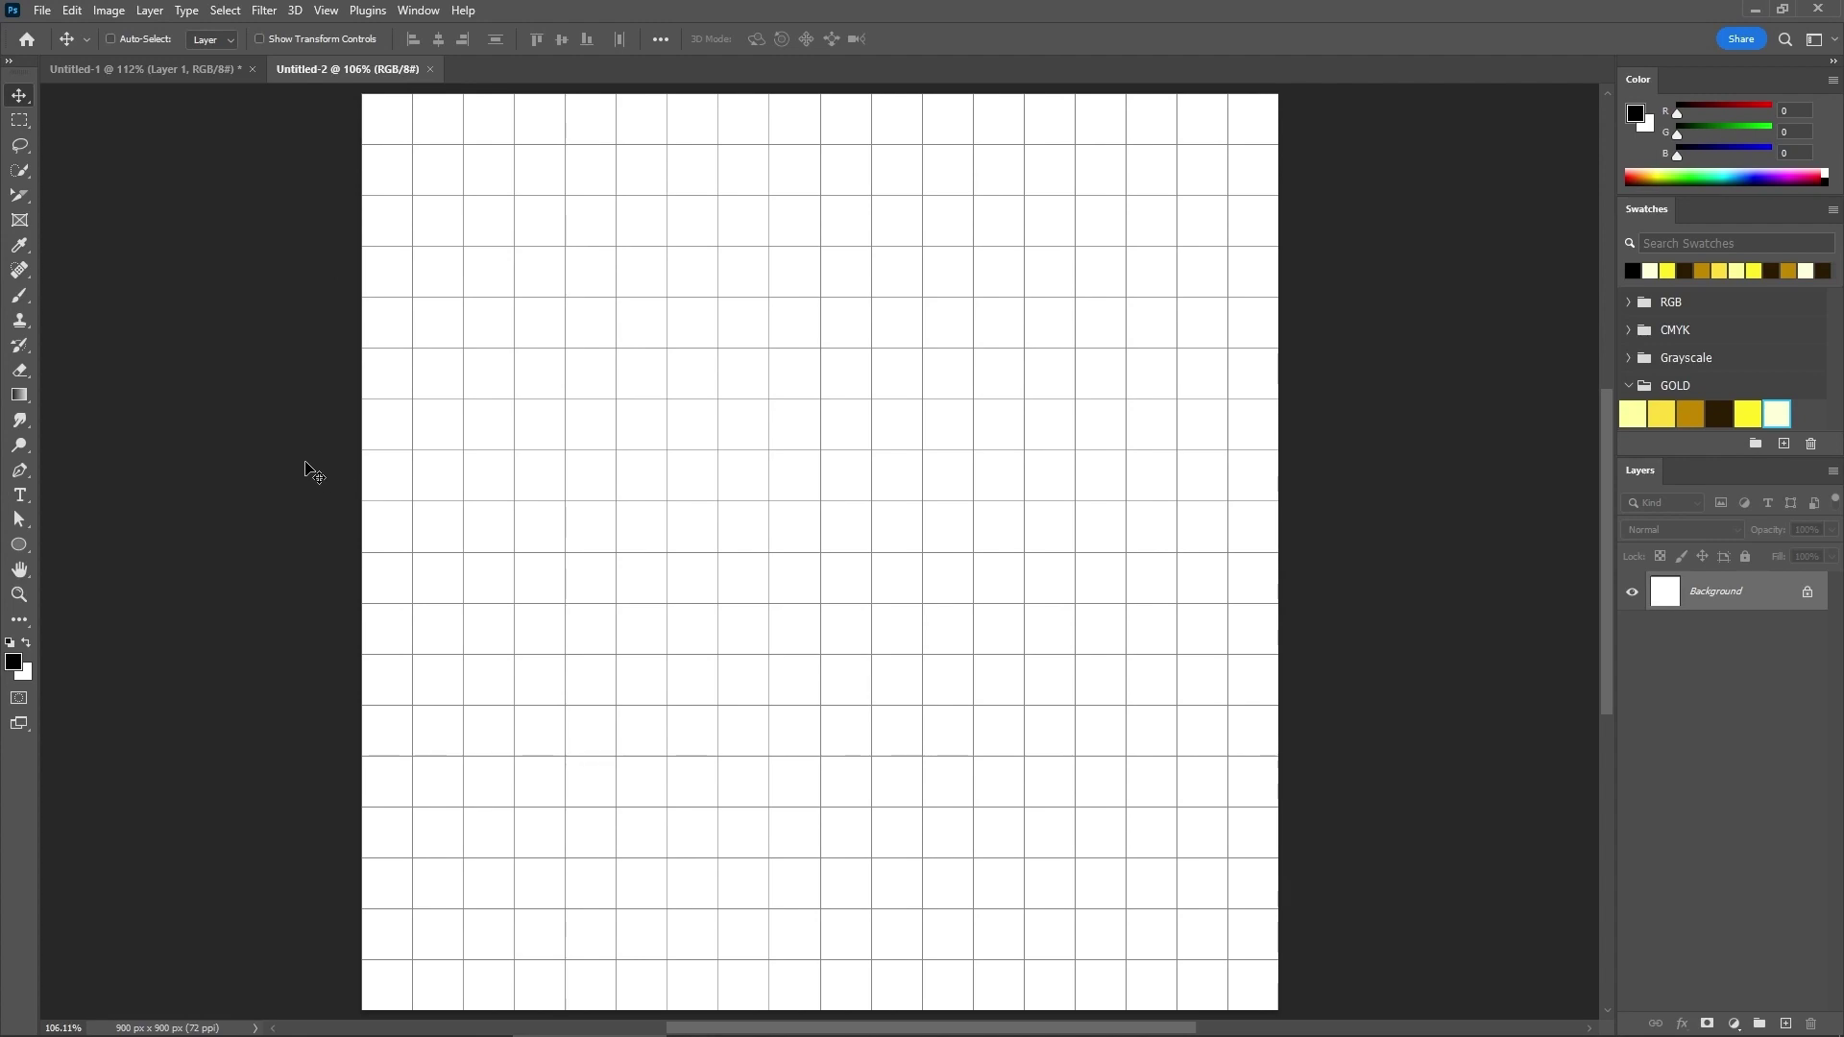
# Step: Draw a black leaf with the Pen tool in Shape mode, curving both sides between the canvas's lower-left and upper-right corners, about 900 x 900 px
pyautogui.click(34, 471)
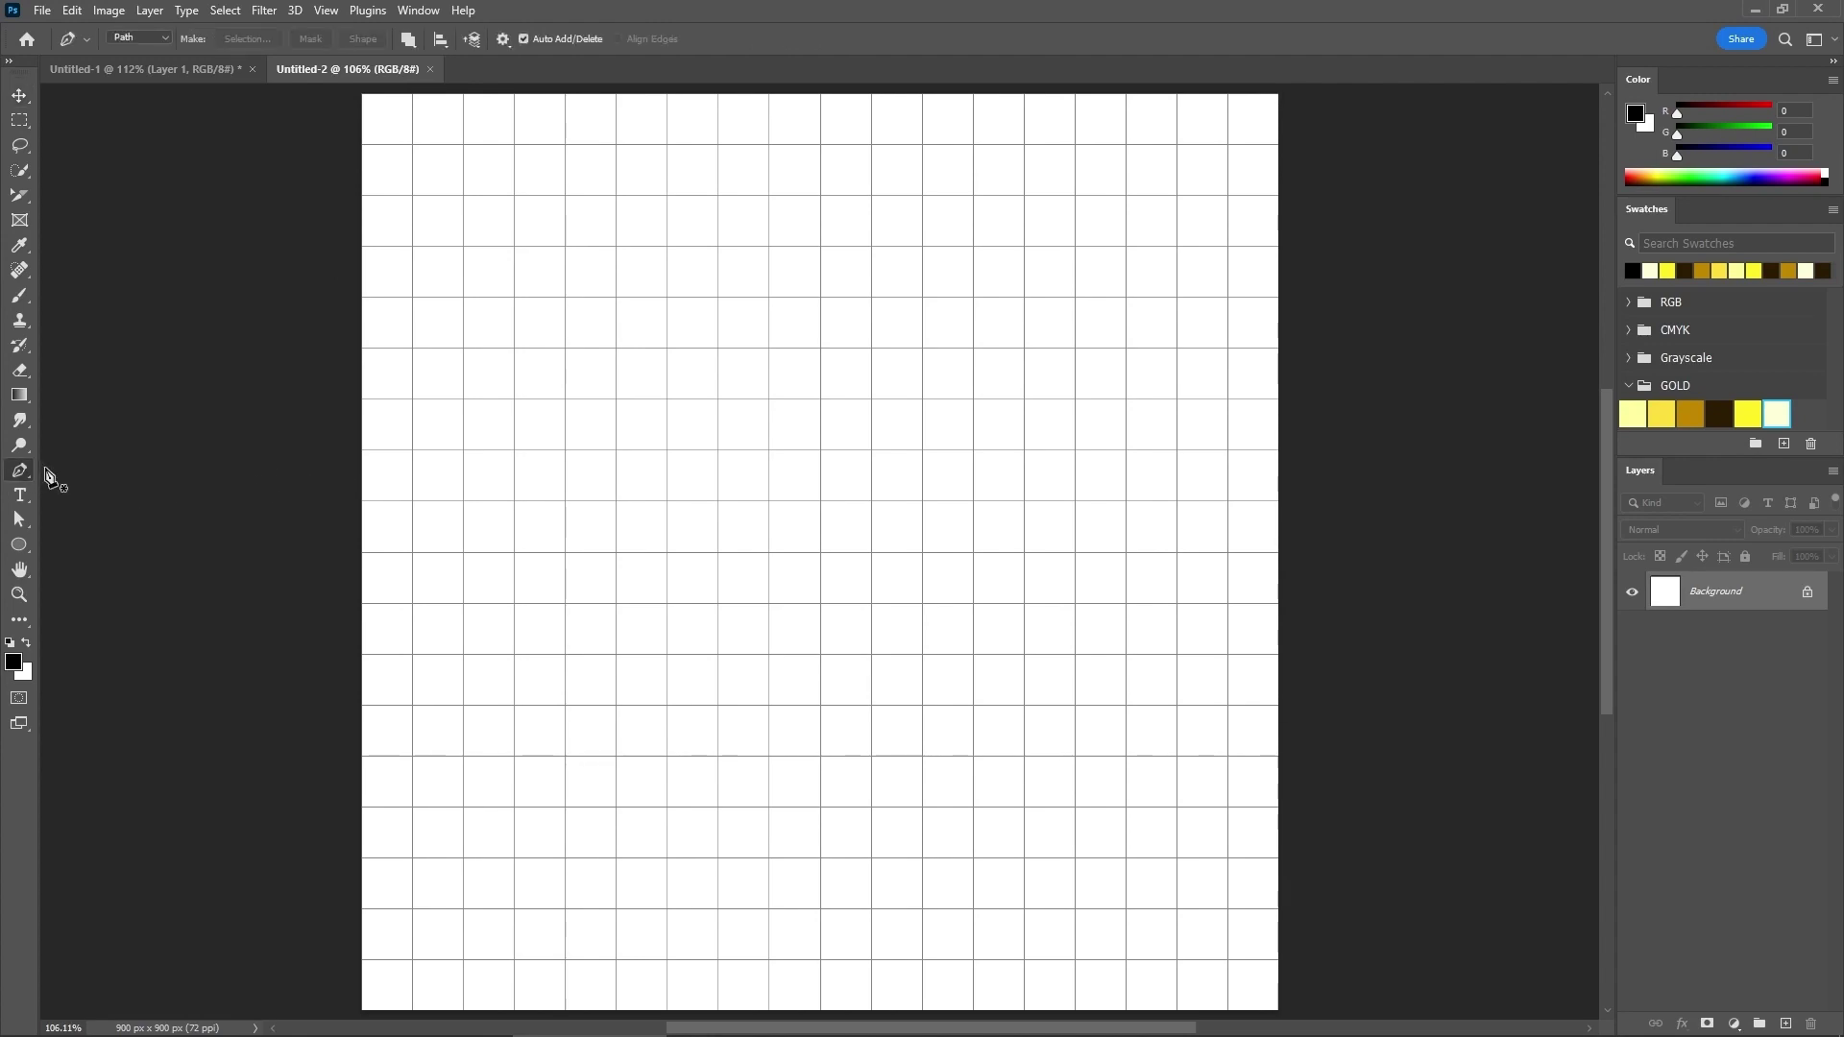
pyautogui.click(164, 38)
pyautogui.click(152, 63)
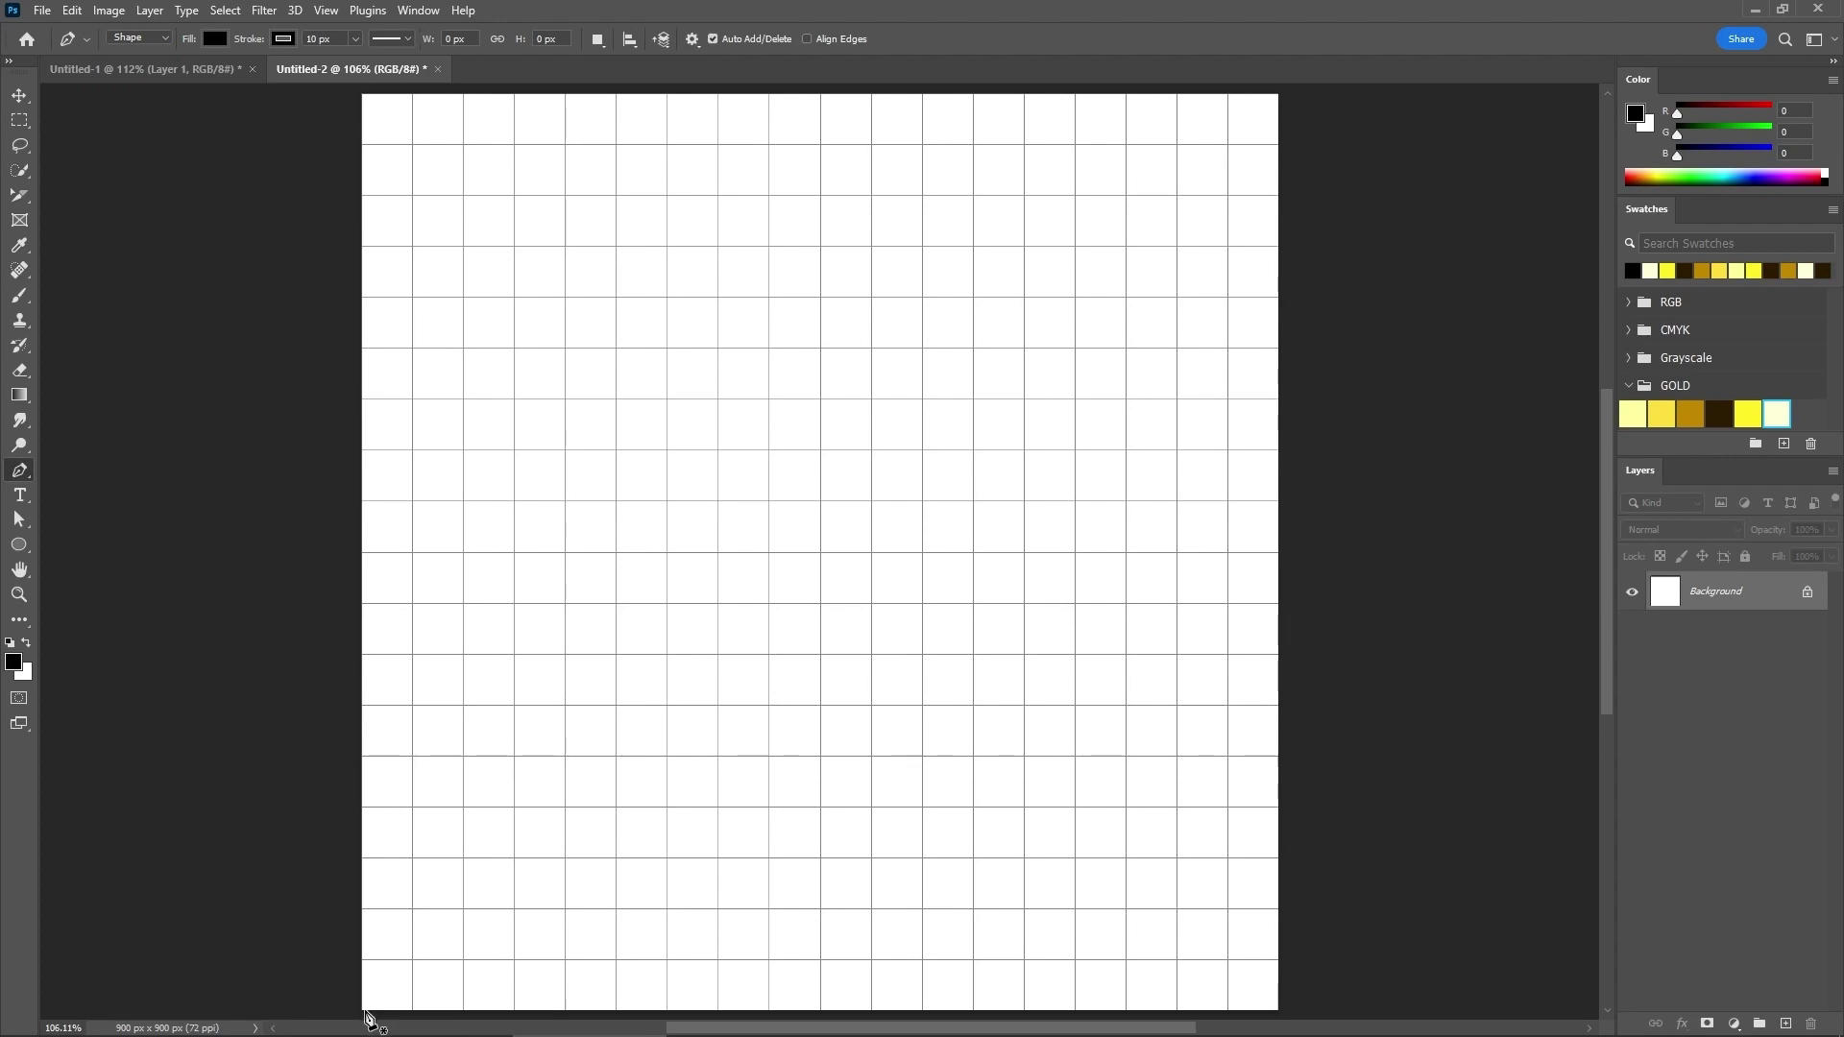
pyautogui.click(362, 1010)
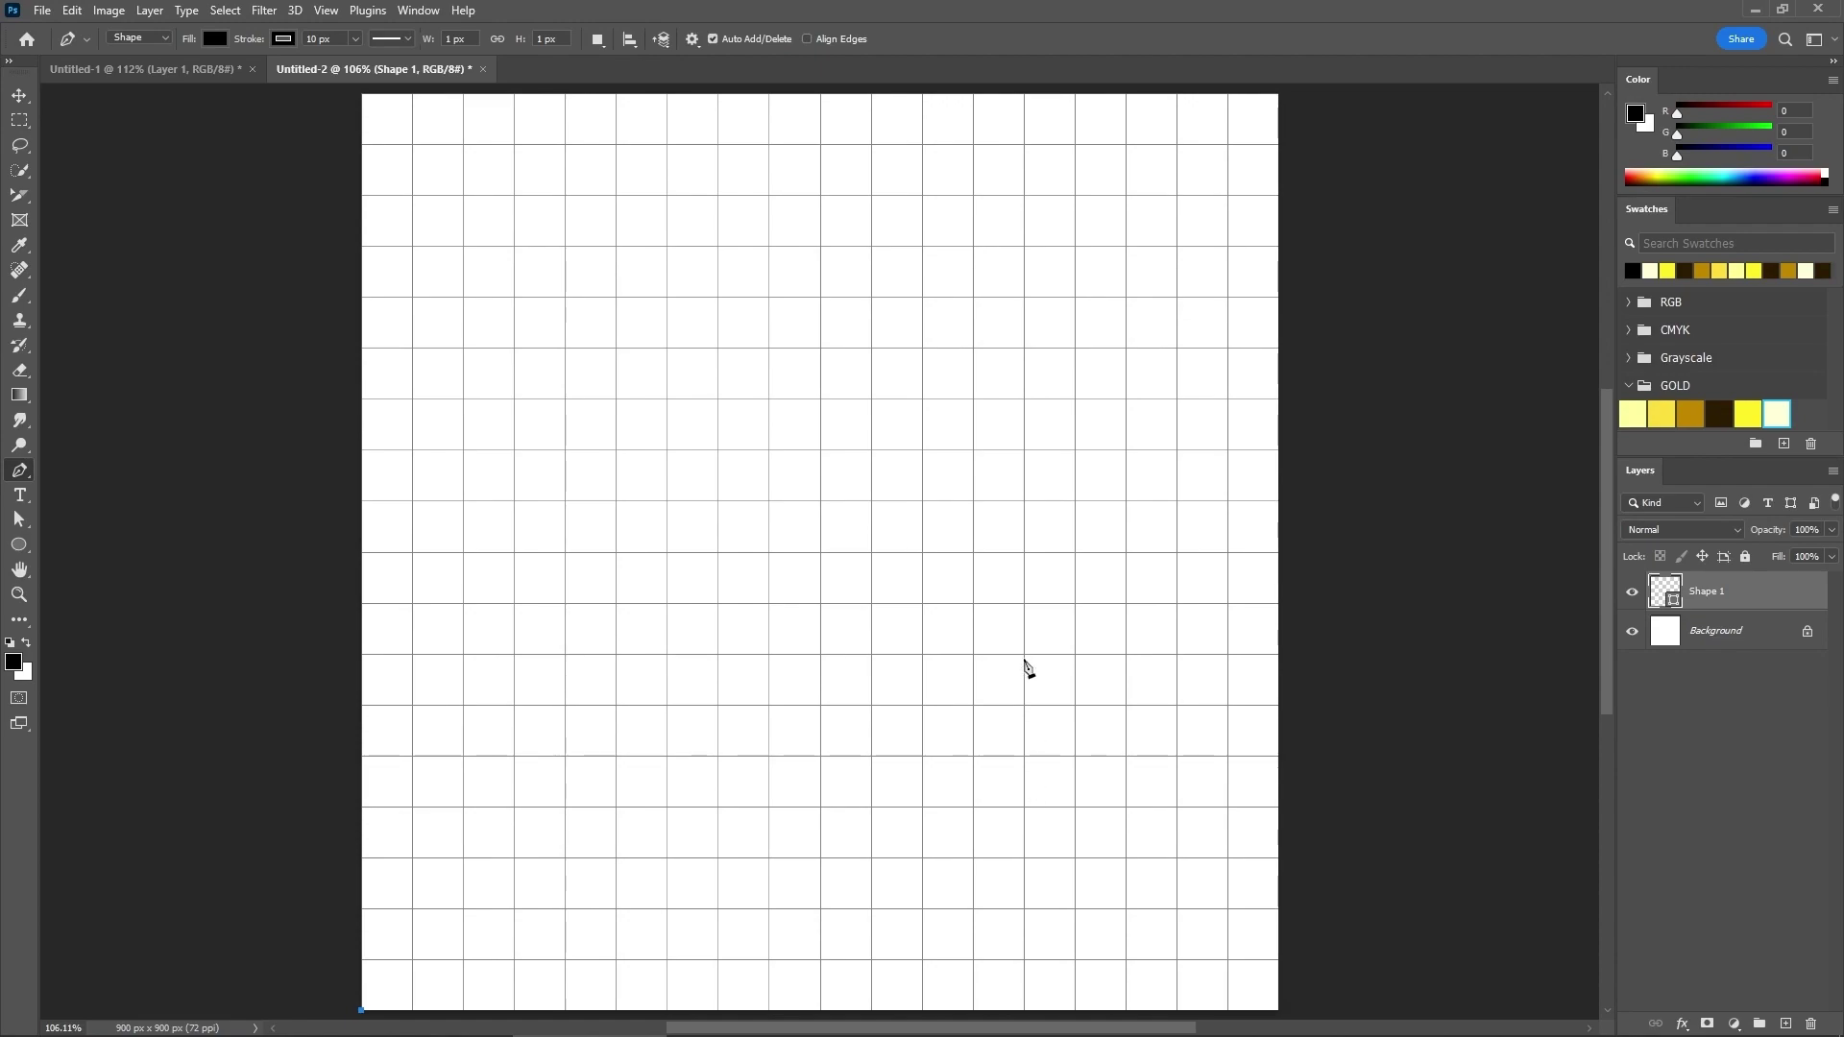
pyautogui.moveTo(1024, 654); pyautogui.dragTo(1278, 356)
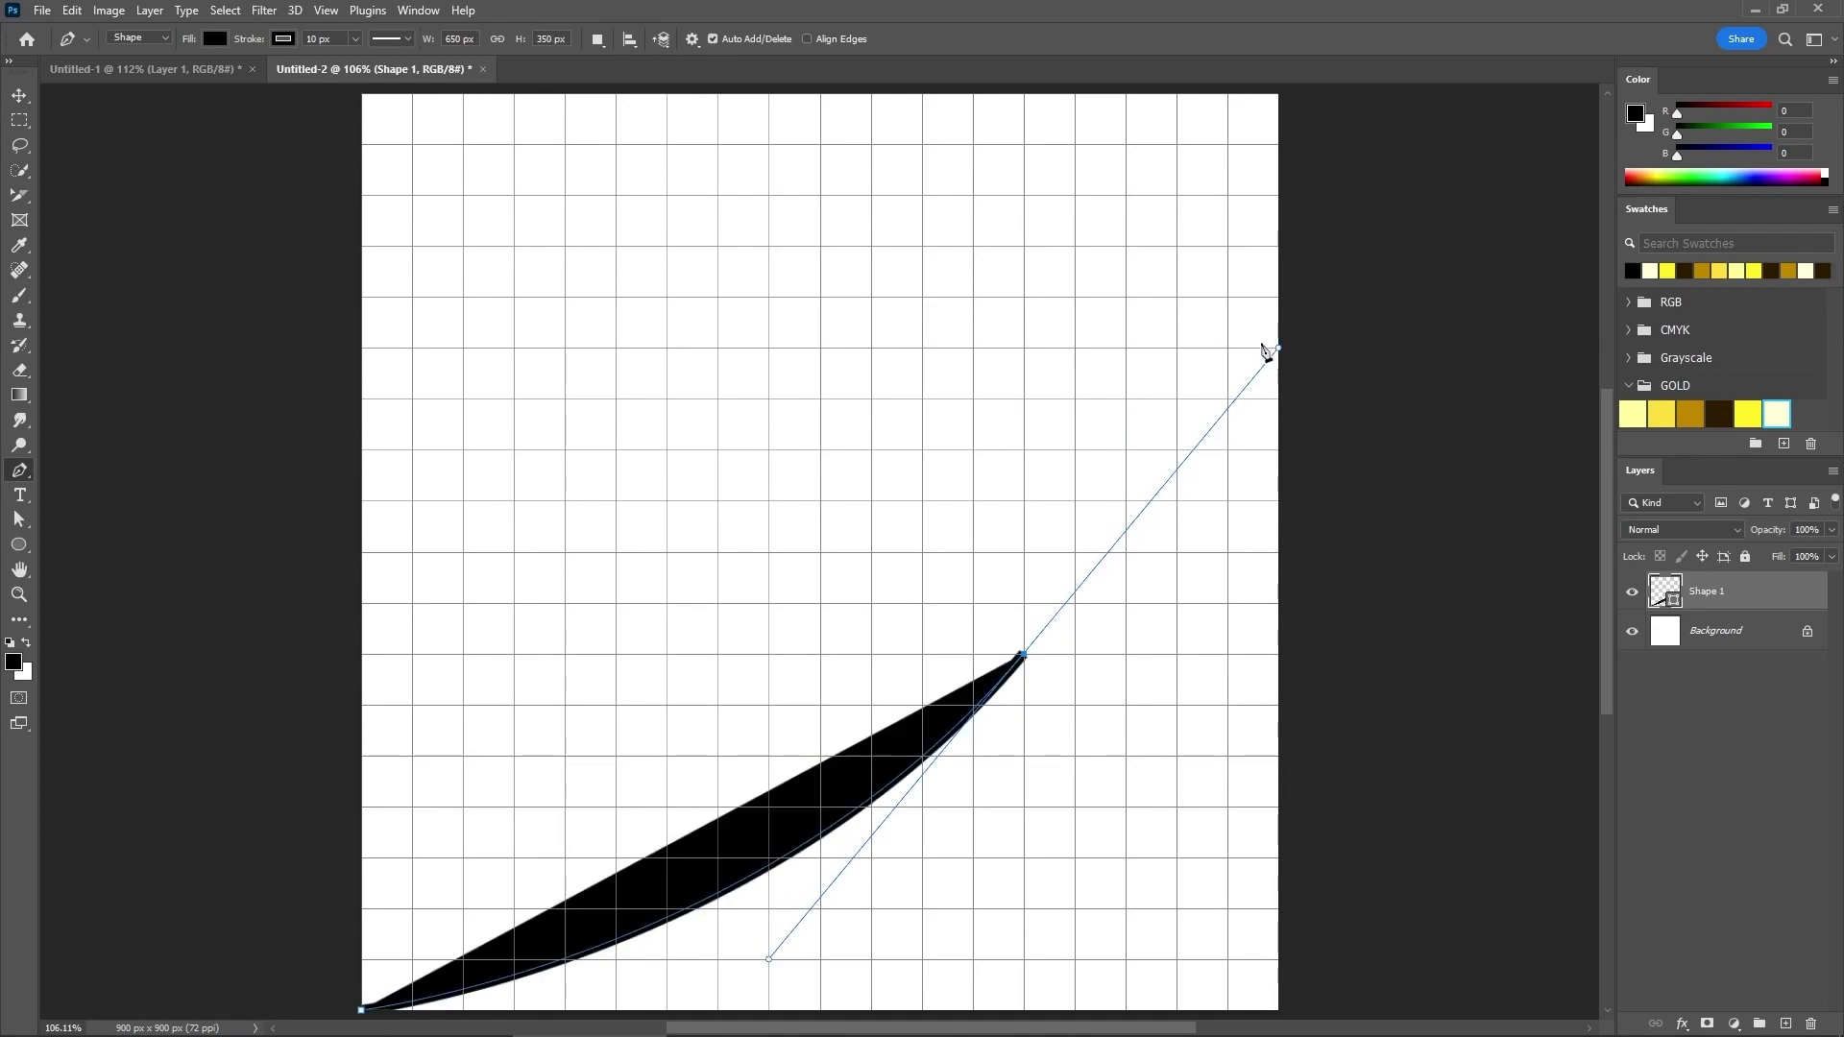
pyautogui.click(1278, 94)
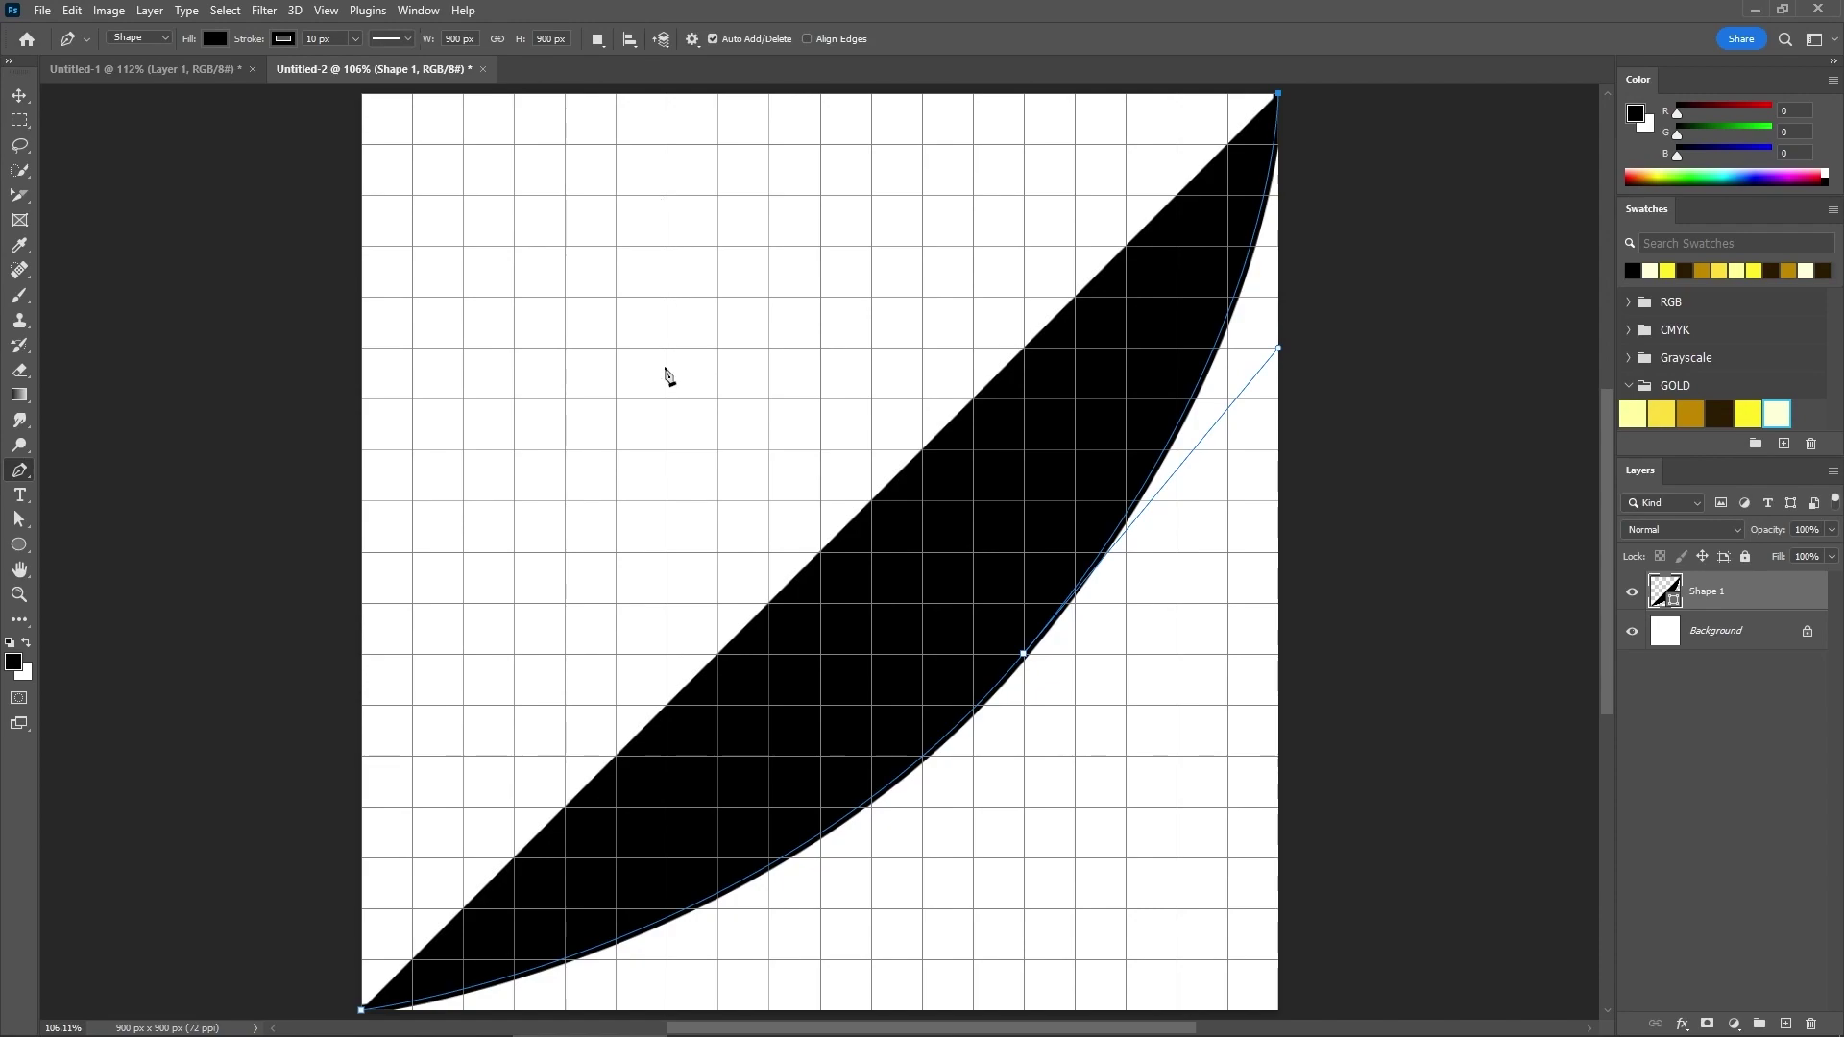
pyautogui.moveTo(667, 398); pyautogui.dragTo(364, 708)
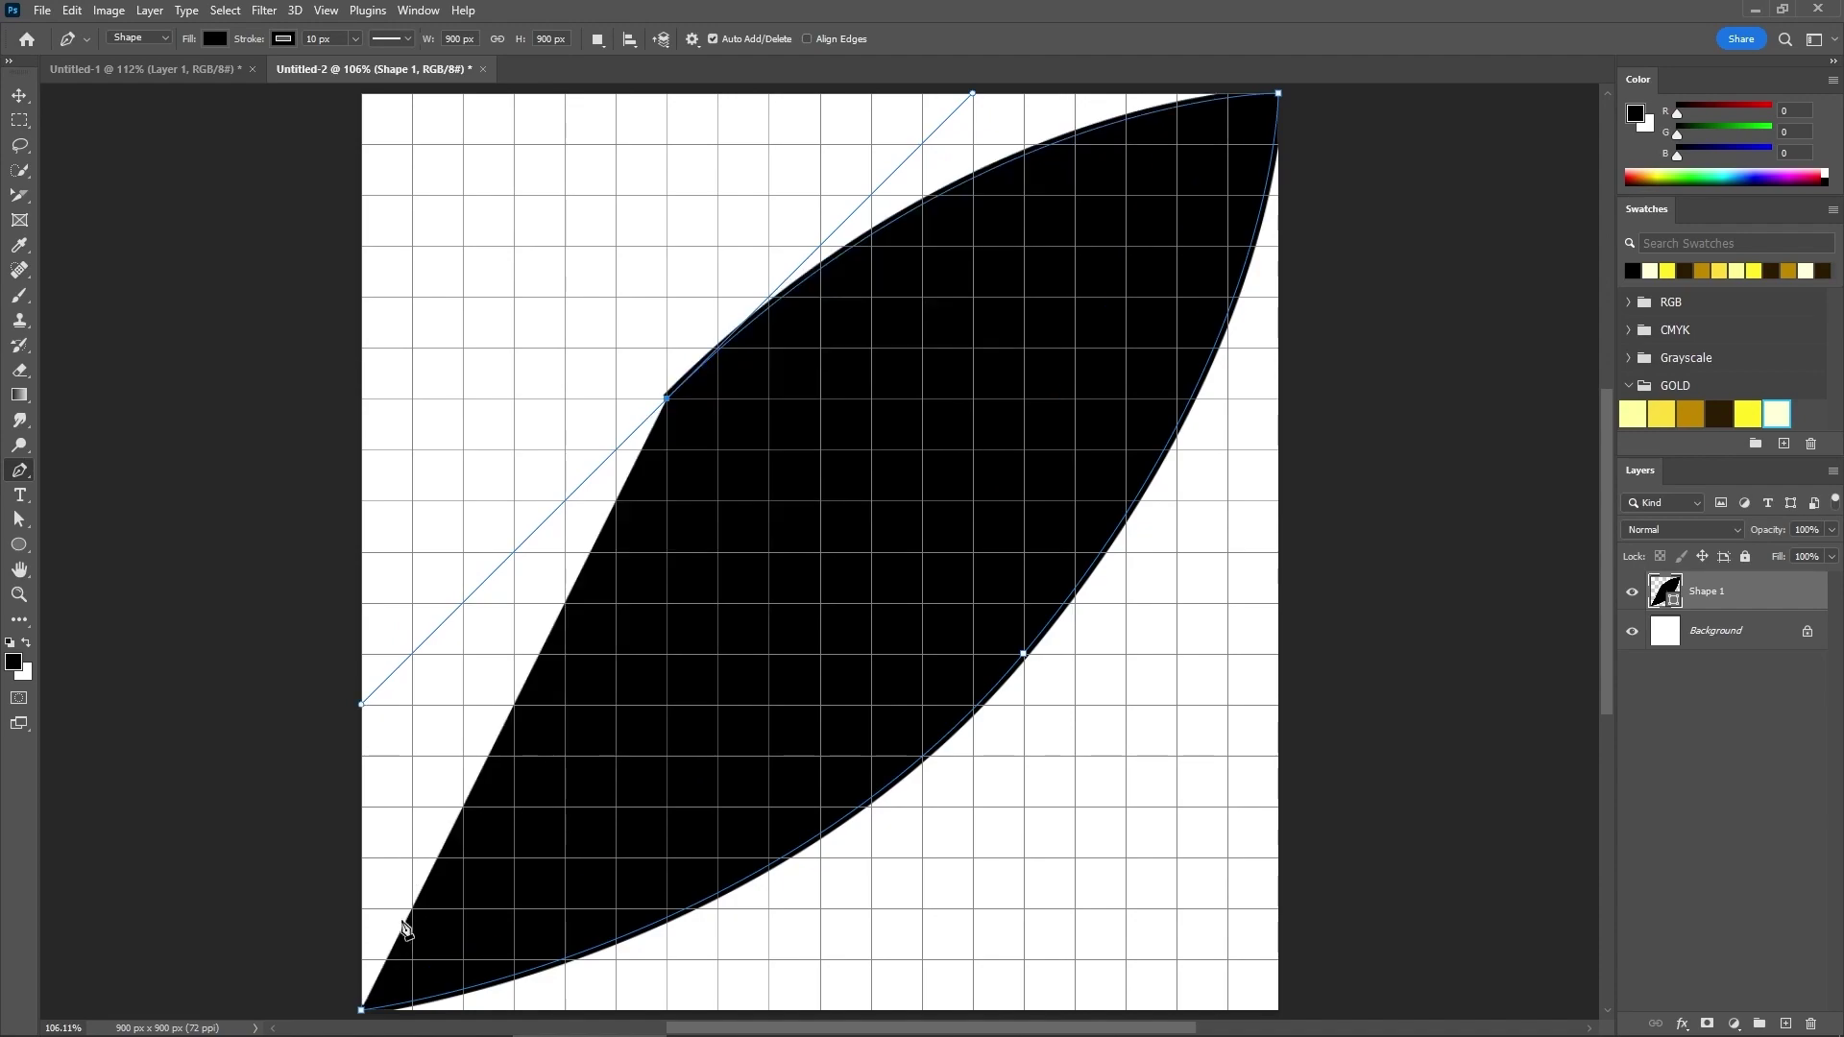
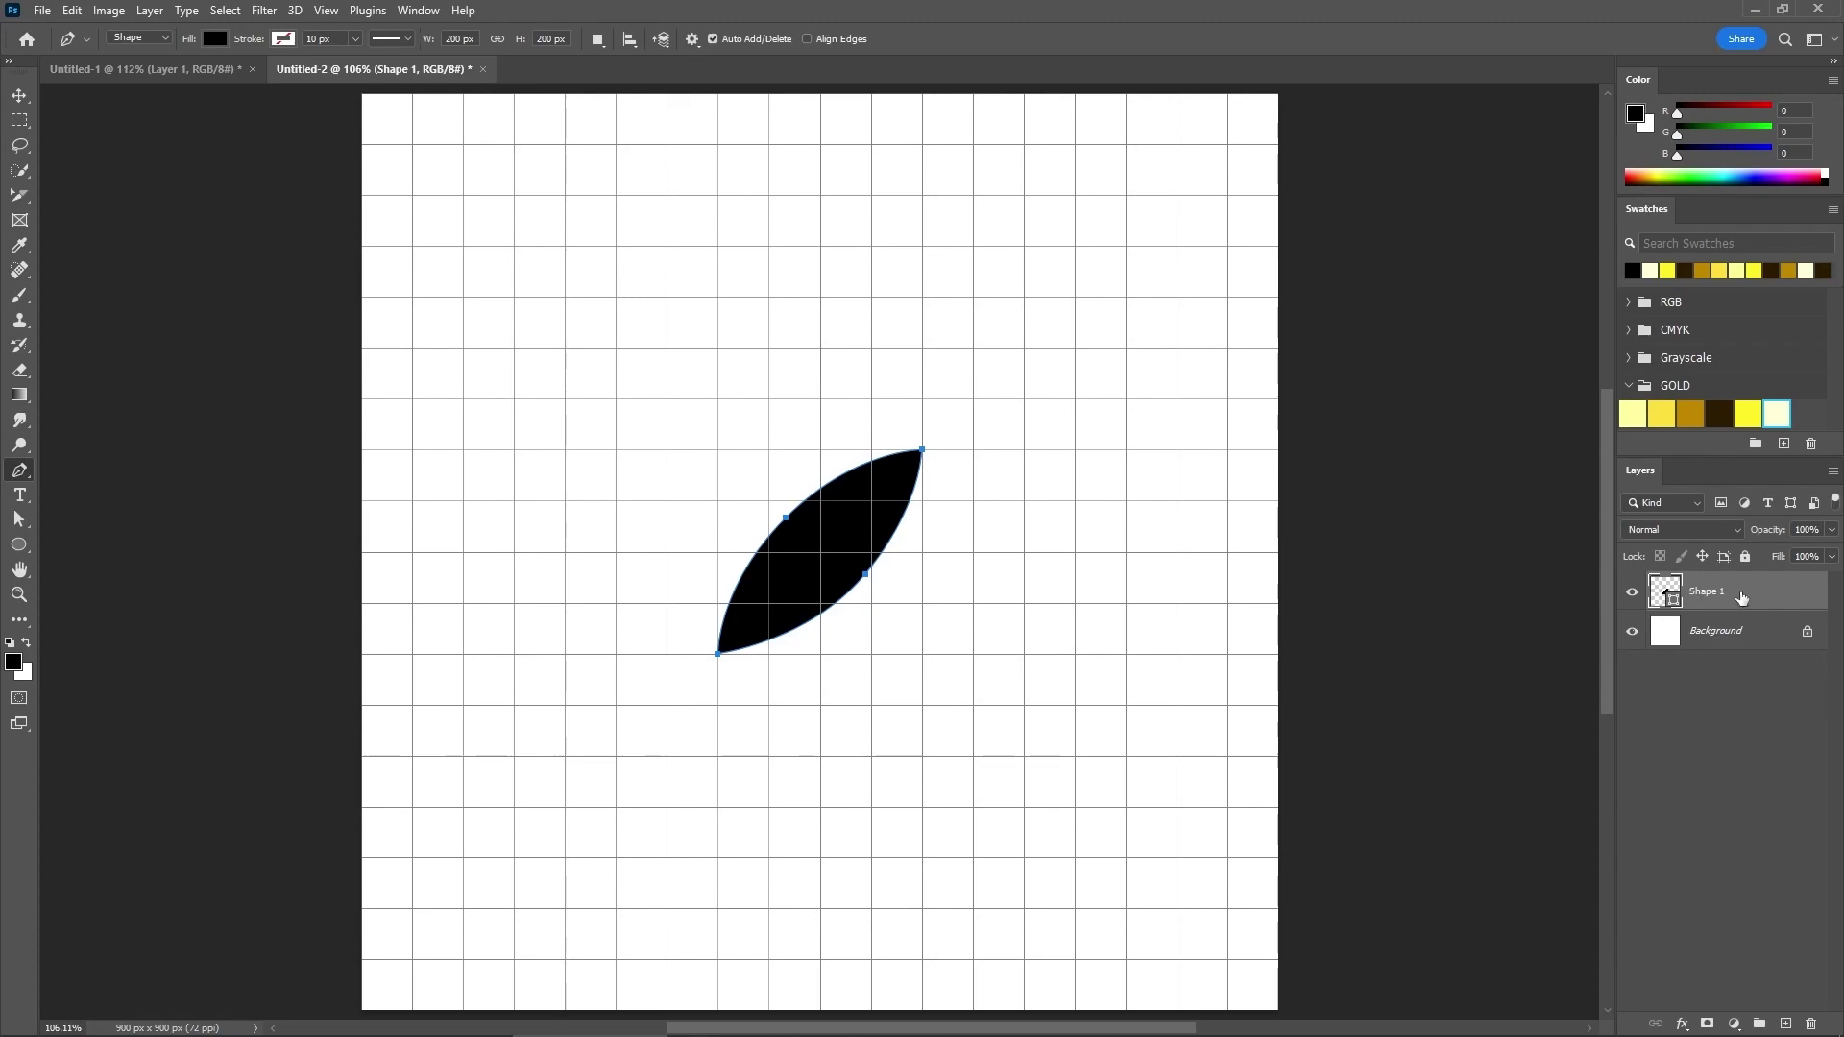
# Step: Rasterize the leaf shape layer, show the rulers, and place one vertical and one horizontal guide crossing at the canvas centre
pyautogui.rightClick(1740, 593)
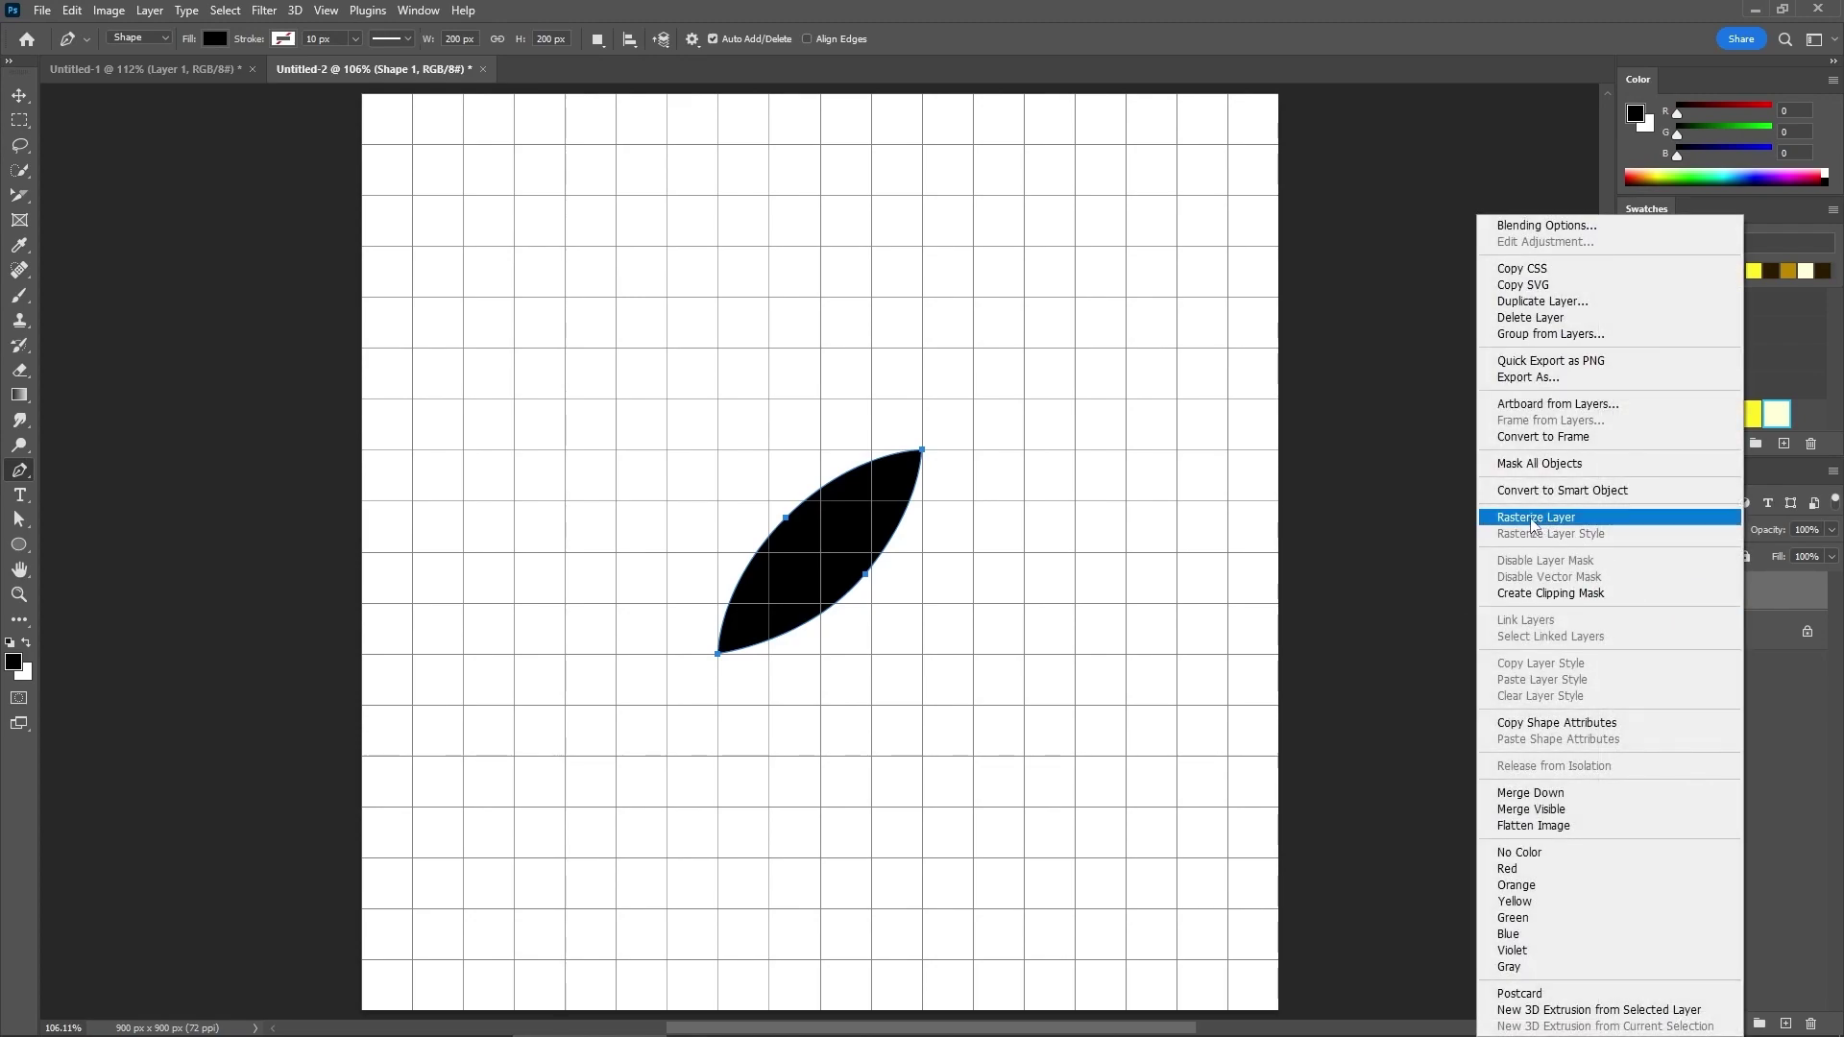
pyautogui.click(1535, 518)
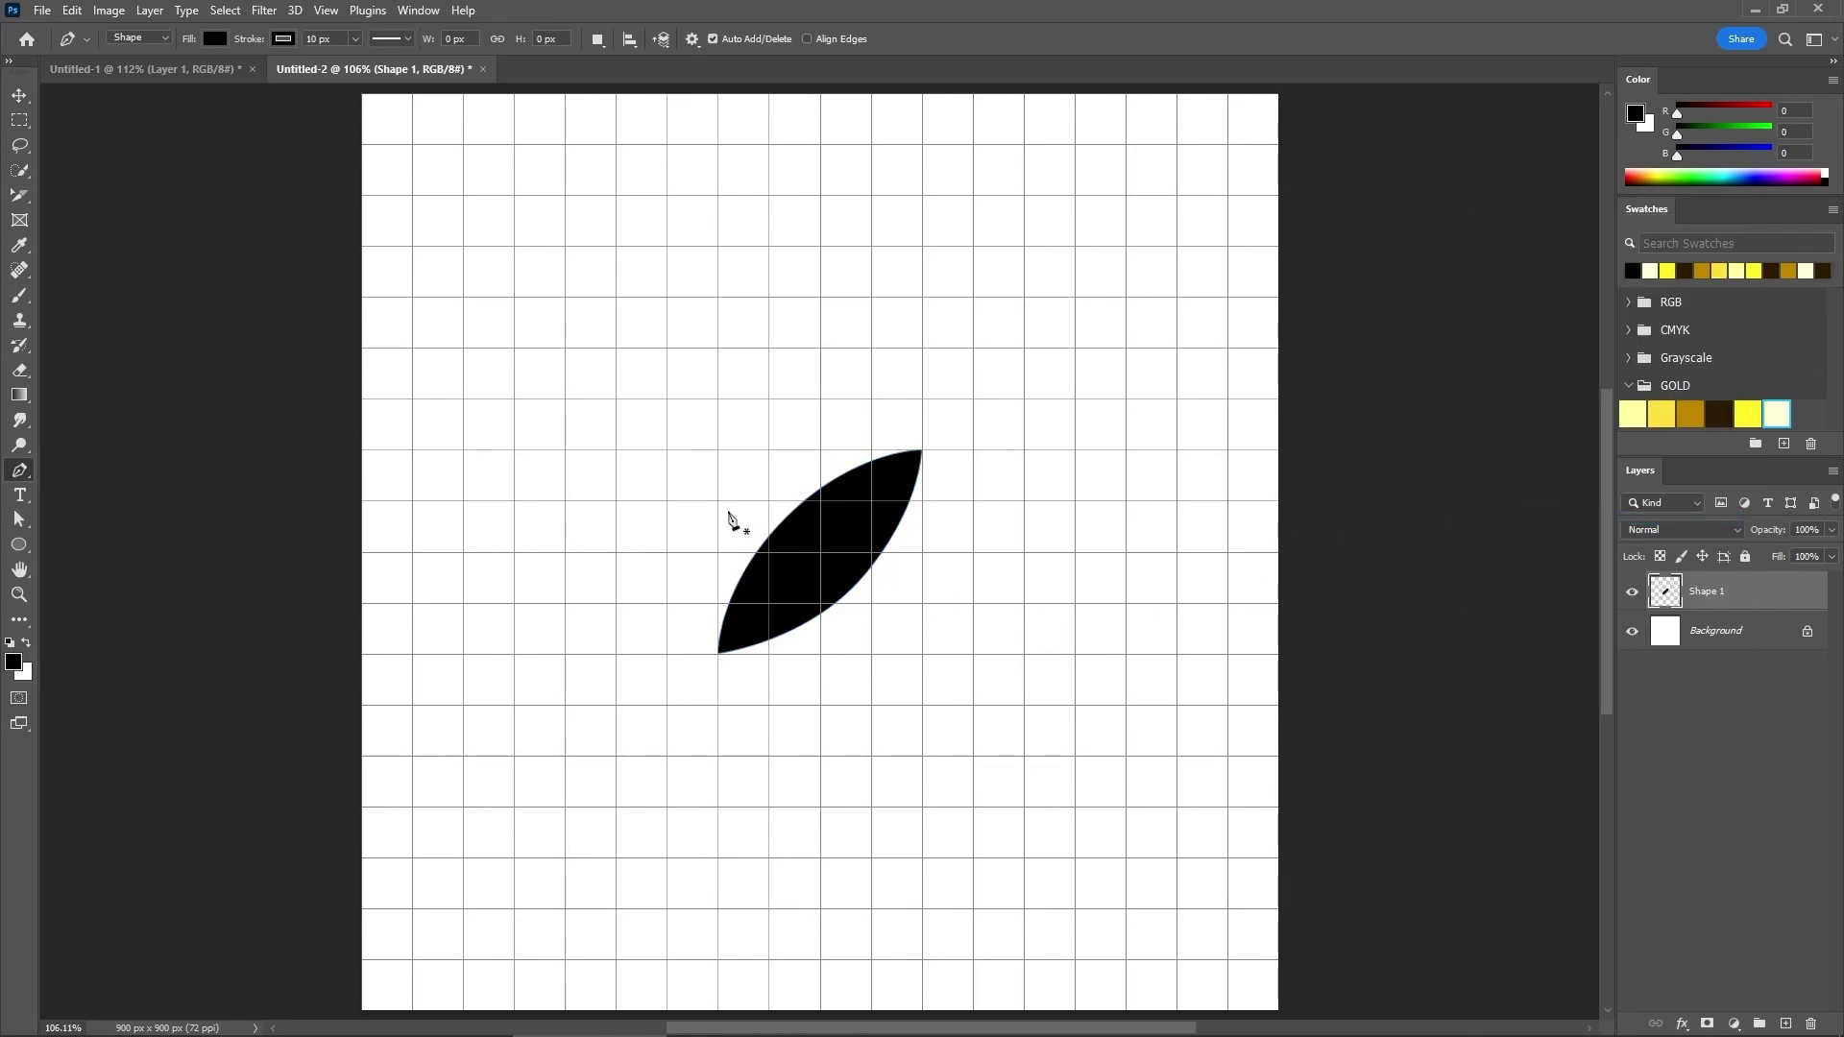
pyautogui.hotkey('ctrl', 'r')
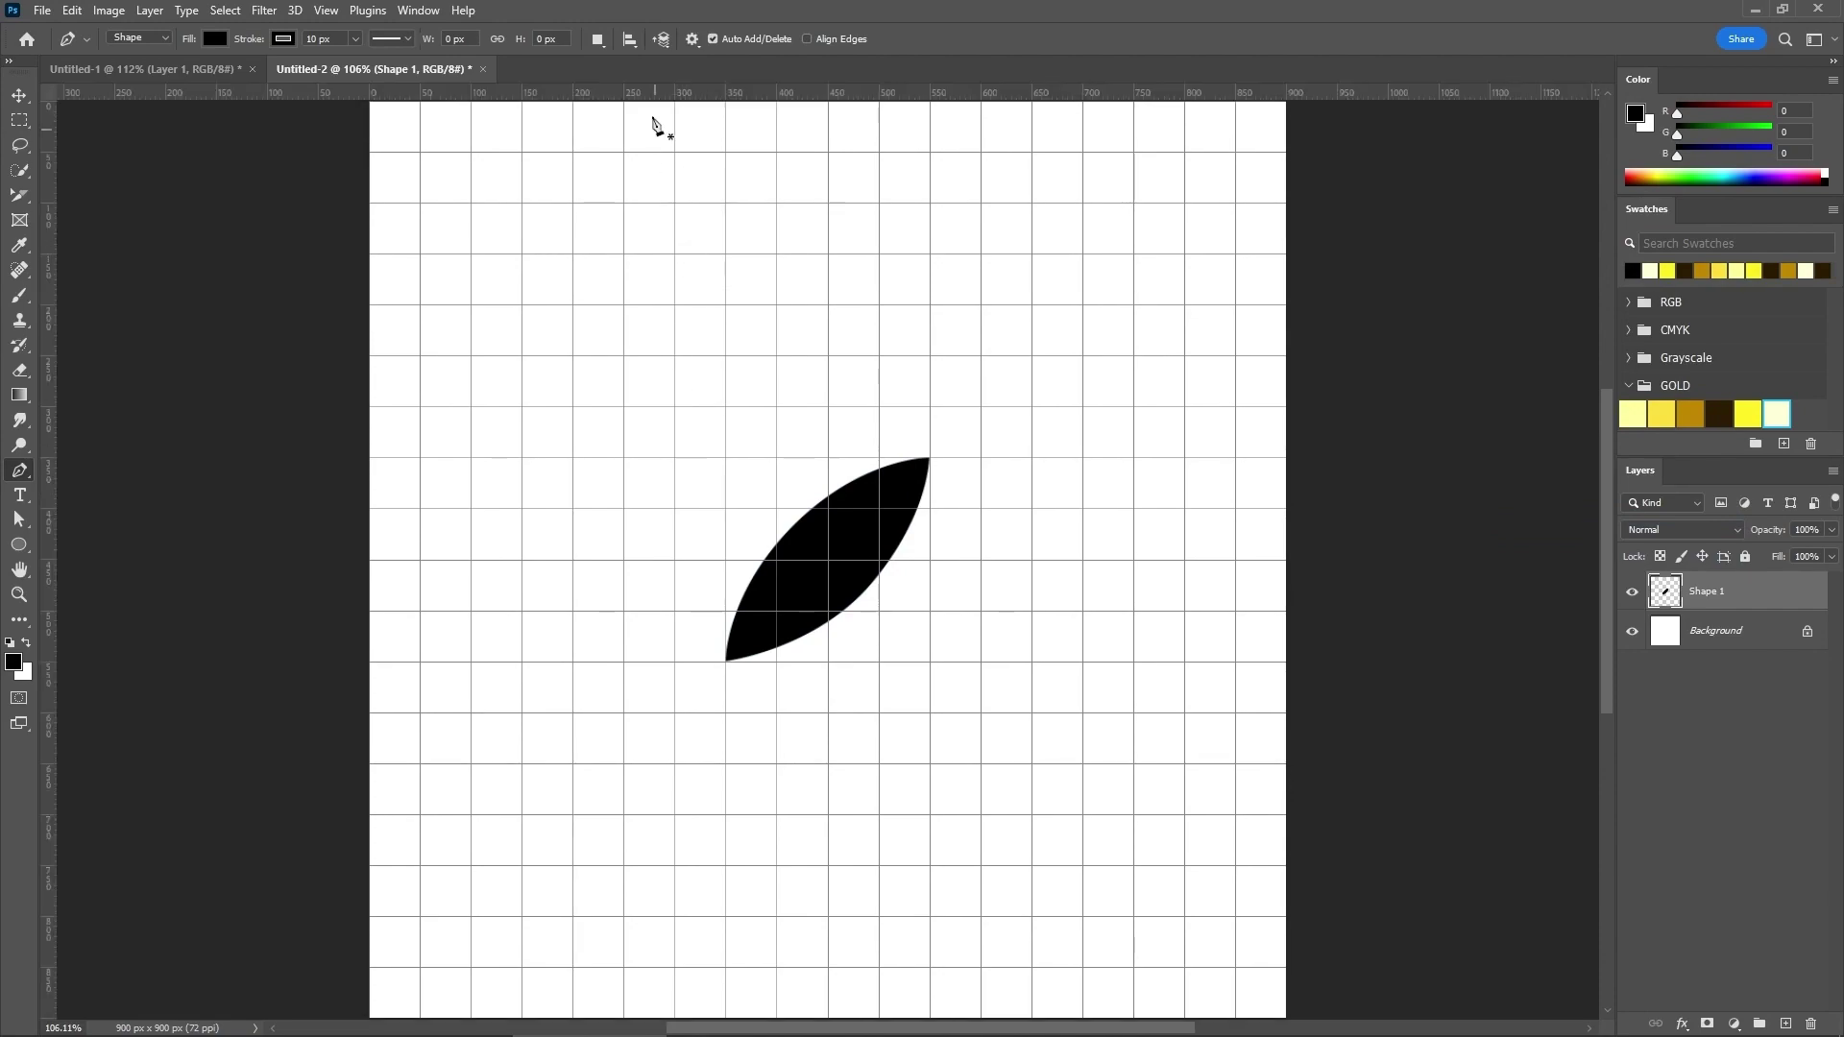
pyautogui.moveTo(50, 434); pyautogui.dragTo(826, 464)
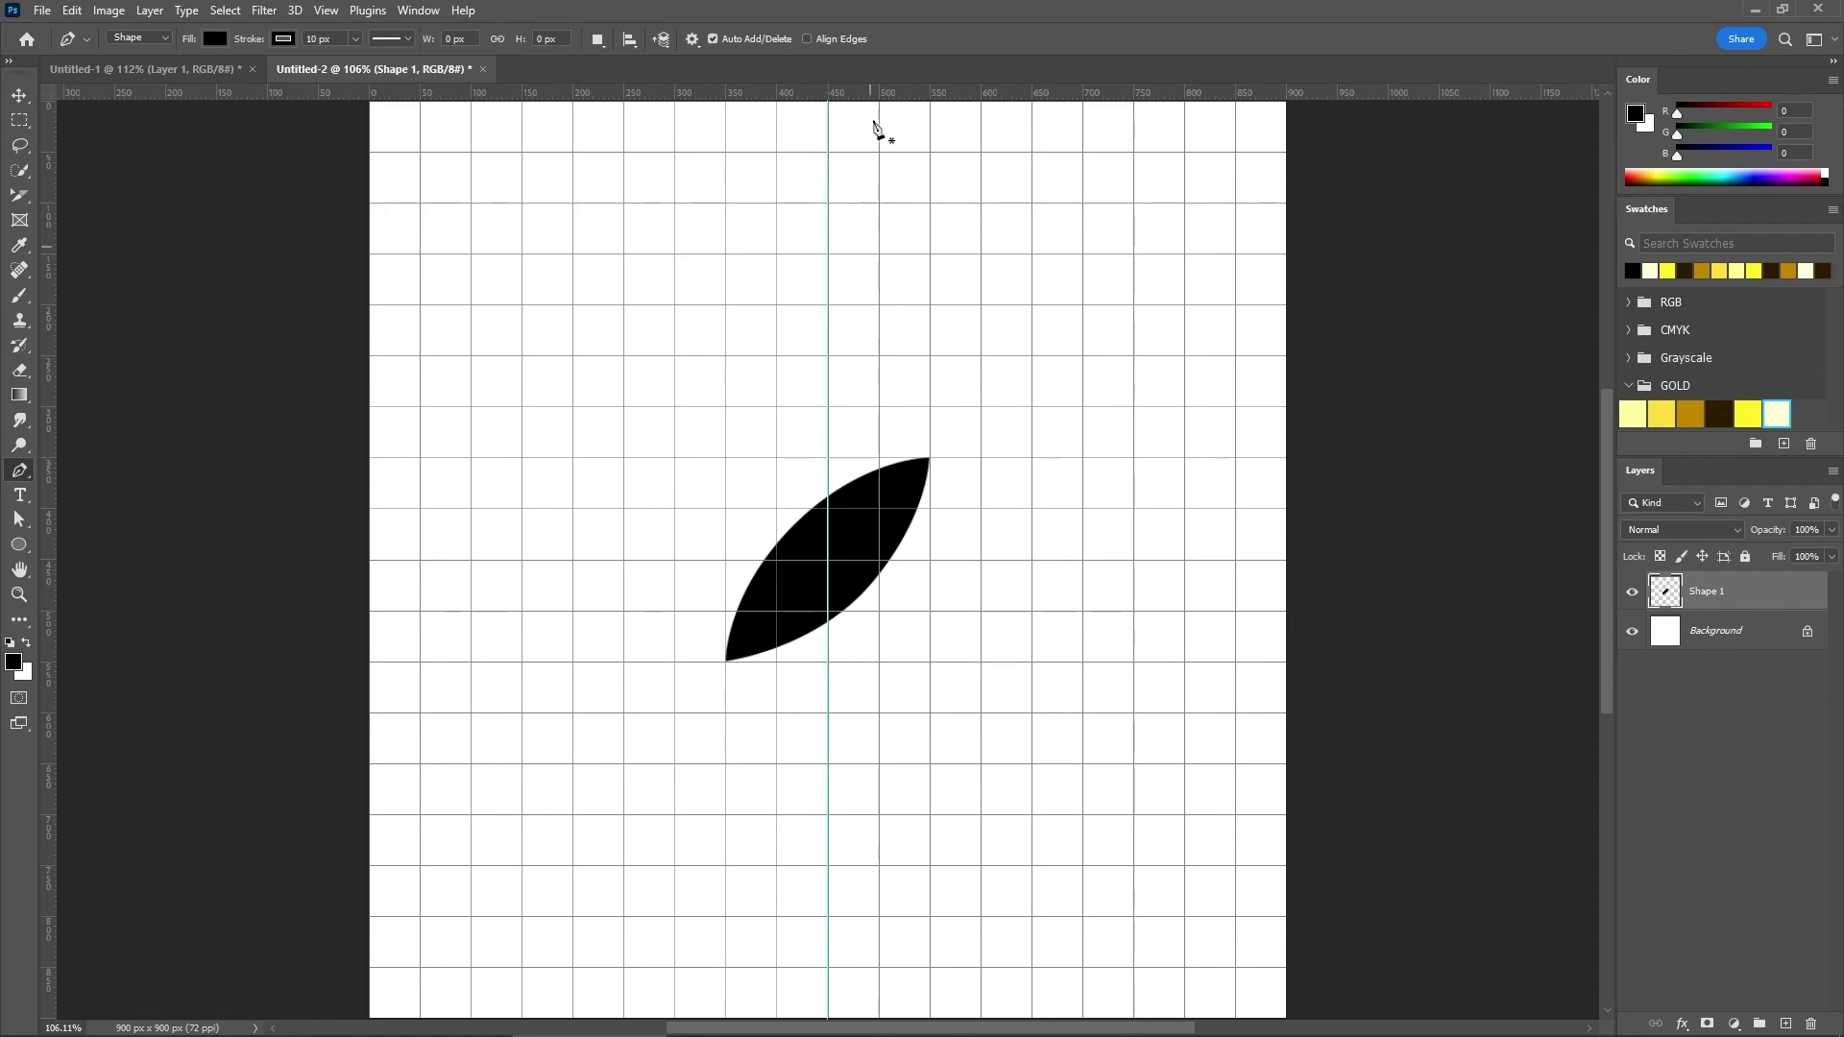
pyautogui.moveTo(879, 94); pyautogui.dragTo(853, 562)
pyautogui.scroll(-1, 888, 588)
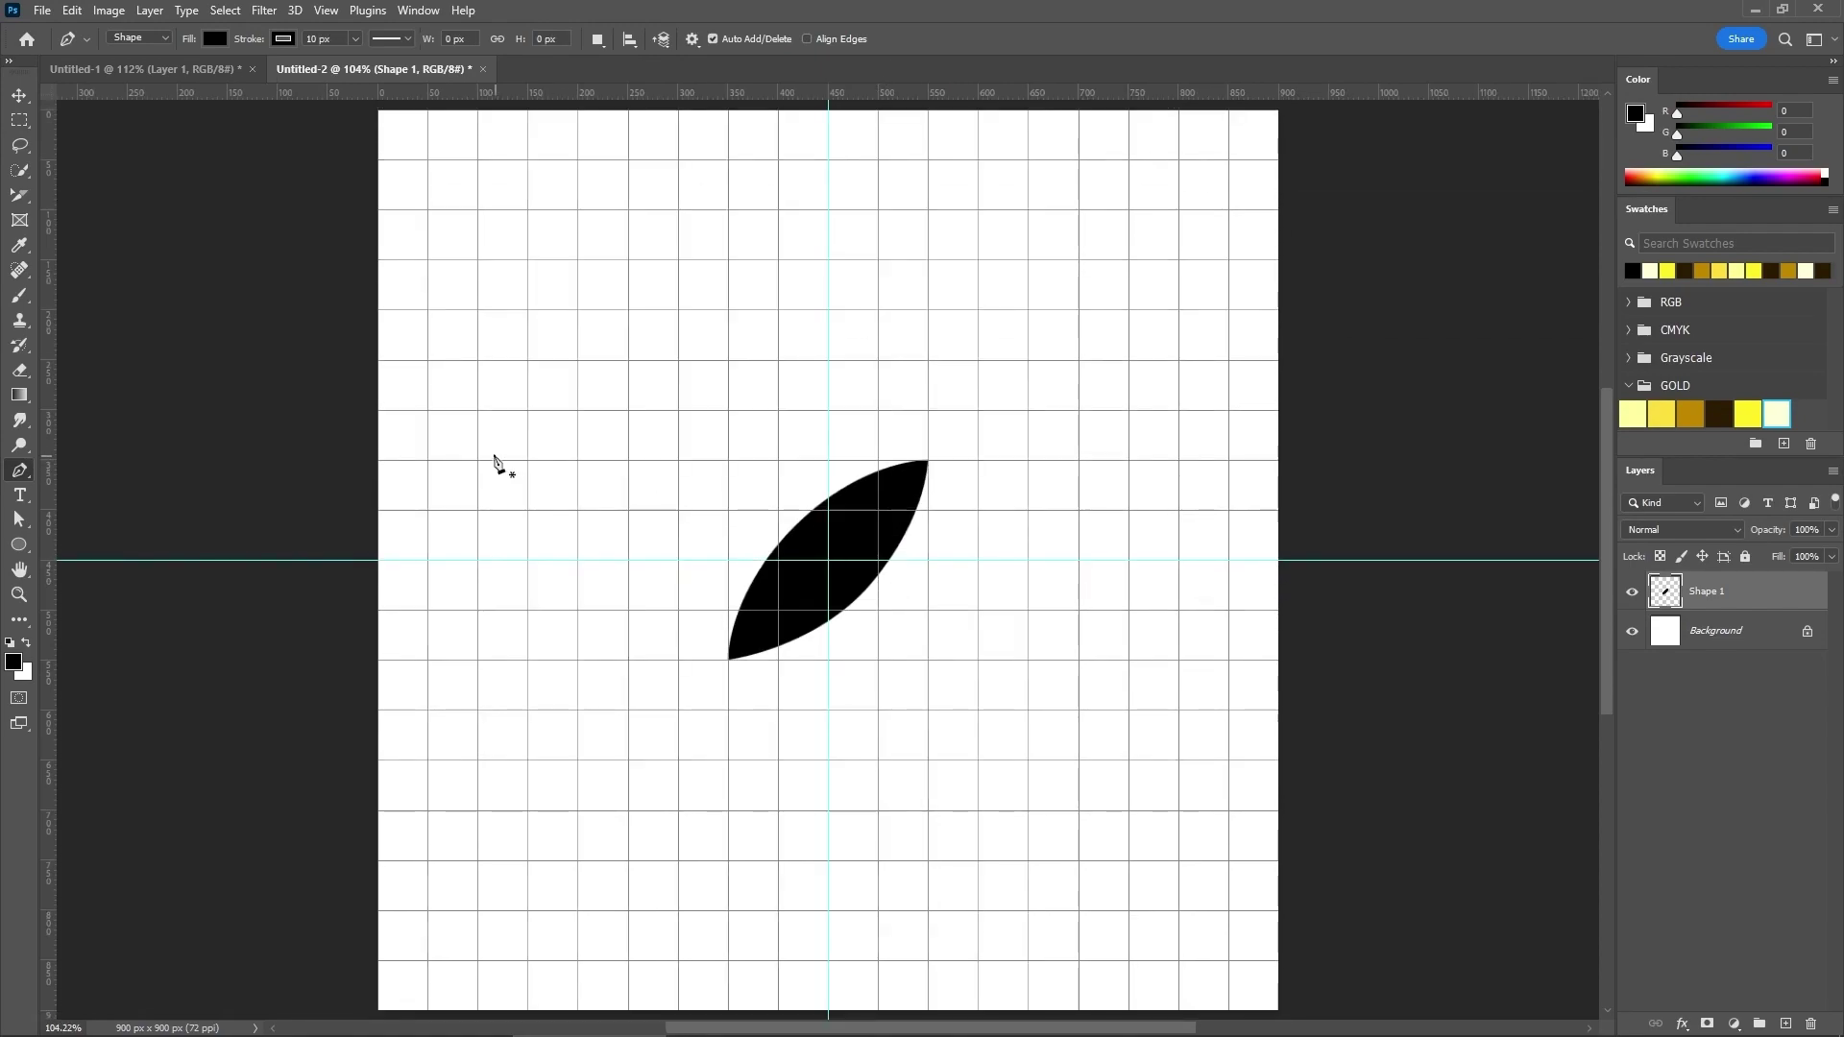
# Step: Copy the leaf's upper-left quarter, bounded by the guides, to a new layer and move it into the canvas's lower-right corner
pyautogui.click(19, 120)
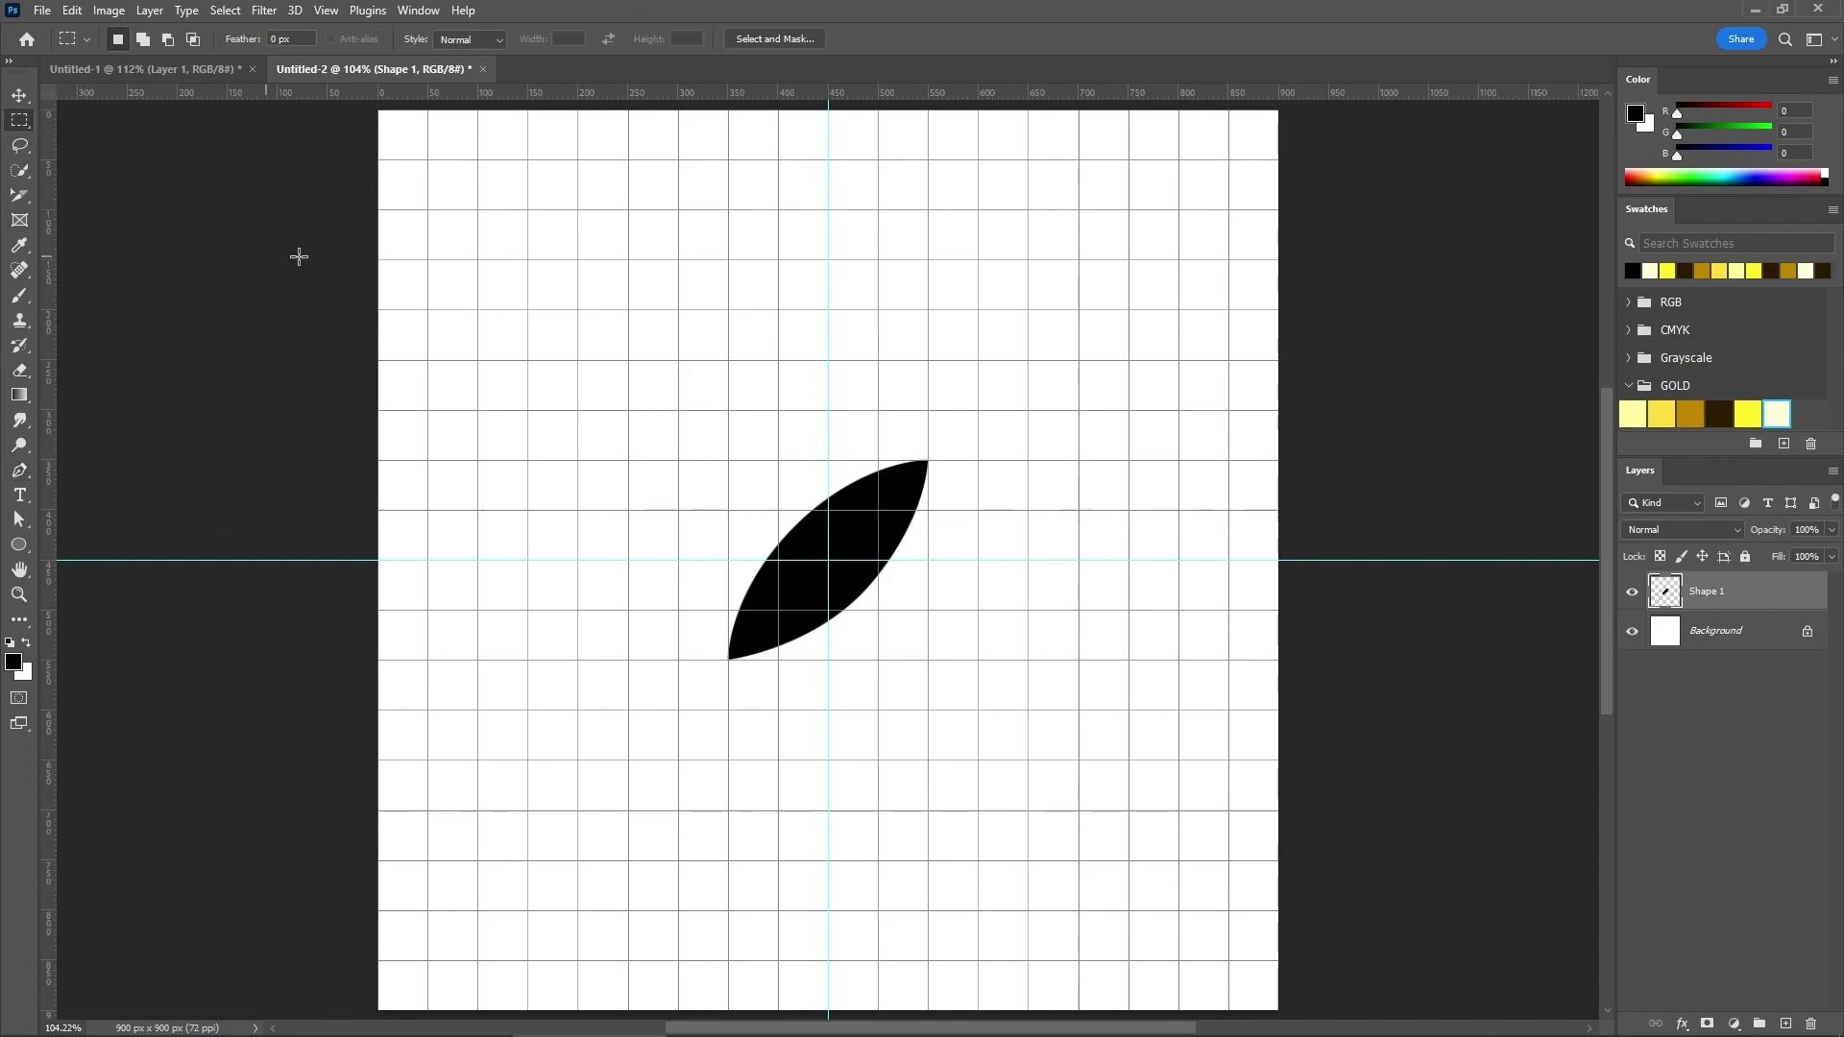
pyautogui.moveTo(377, 111); pyautogui.dragTo(829, 560)
pyautogui.hotkey('ctrl', 'c')
pyautogui.hotkey('ctrl', 'v')
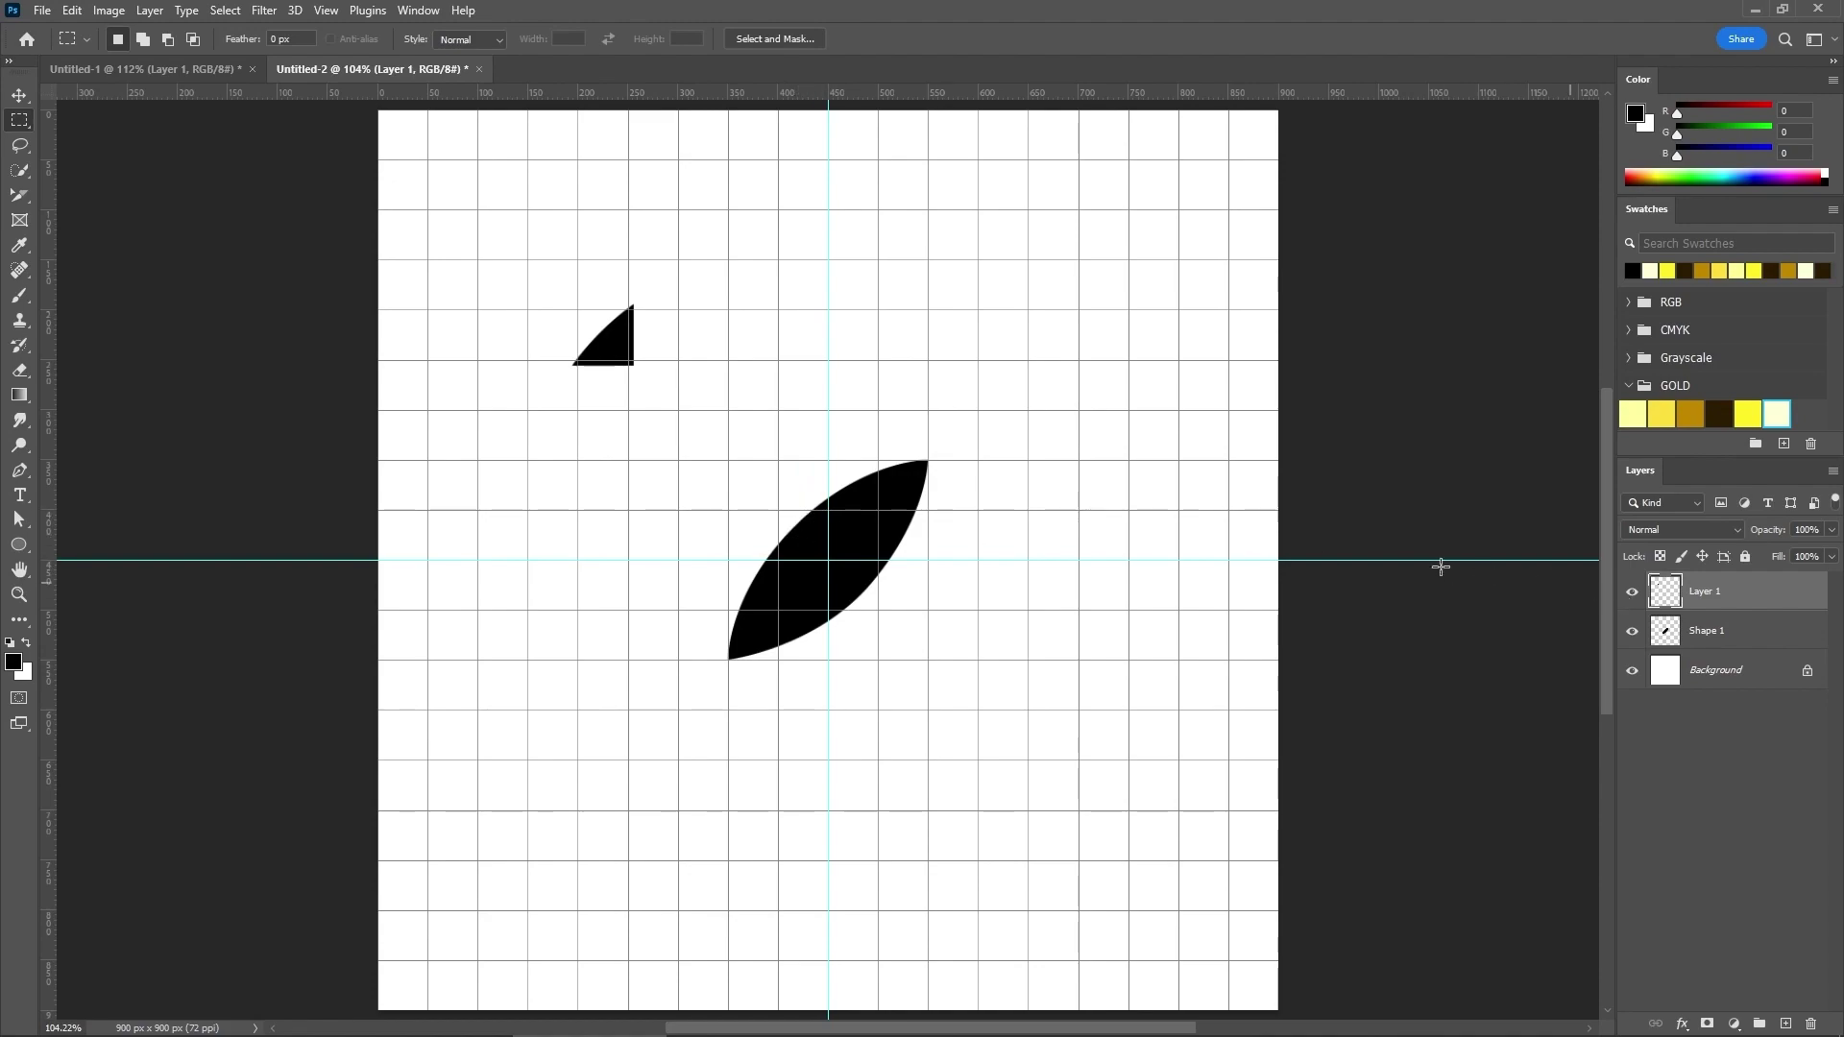
pyautogui.click(19, 95)
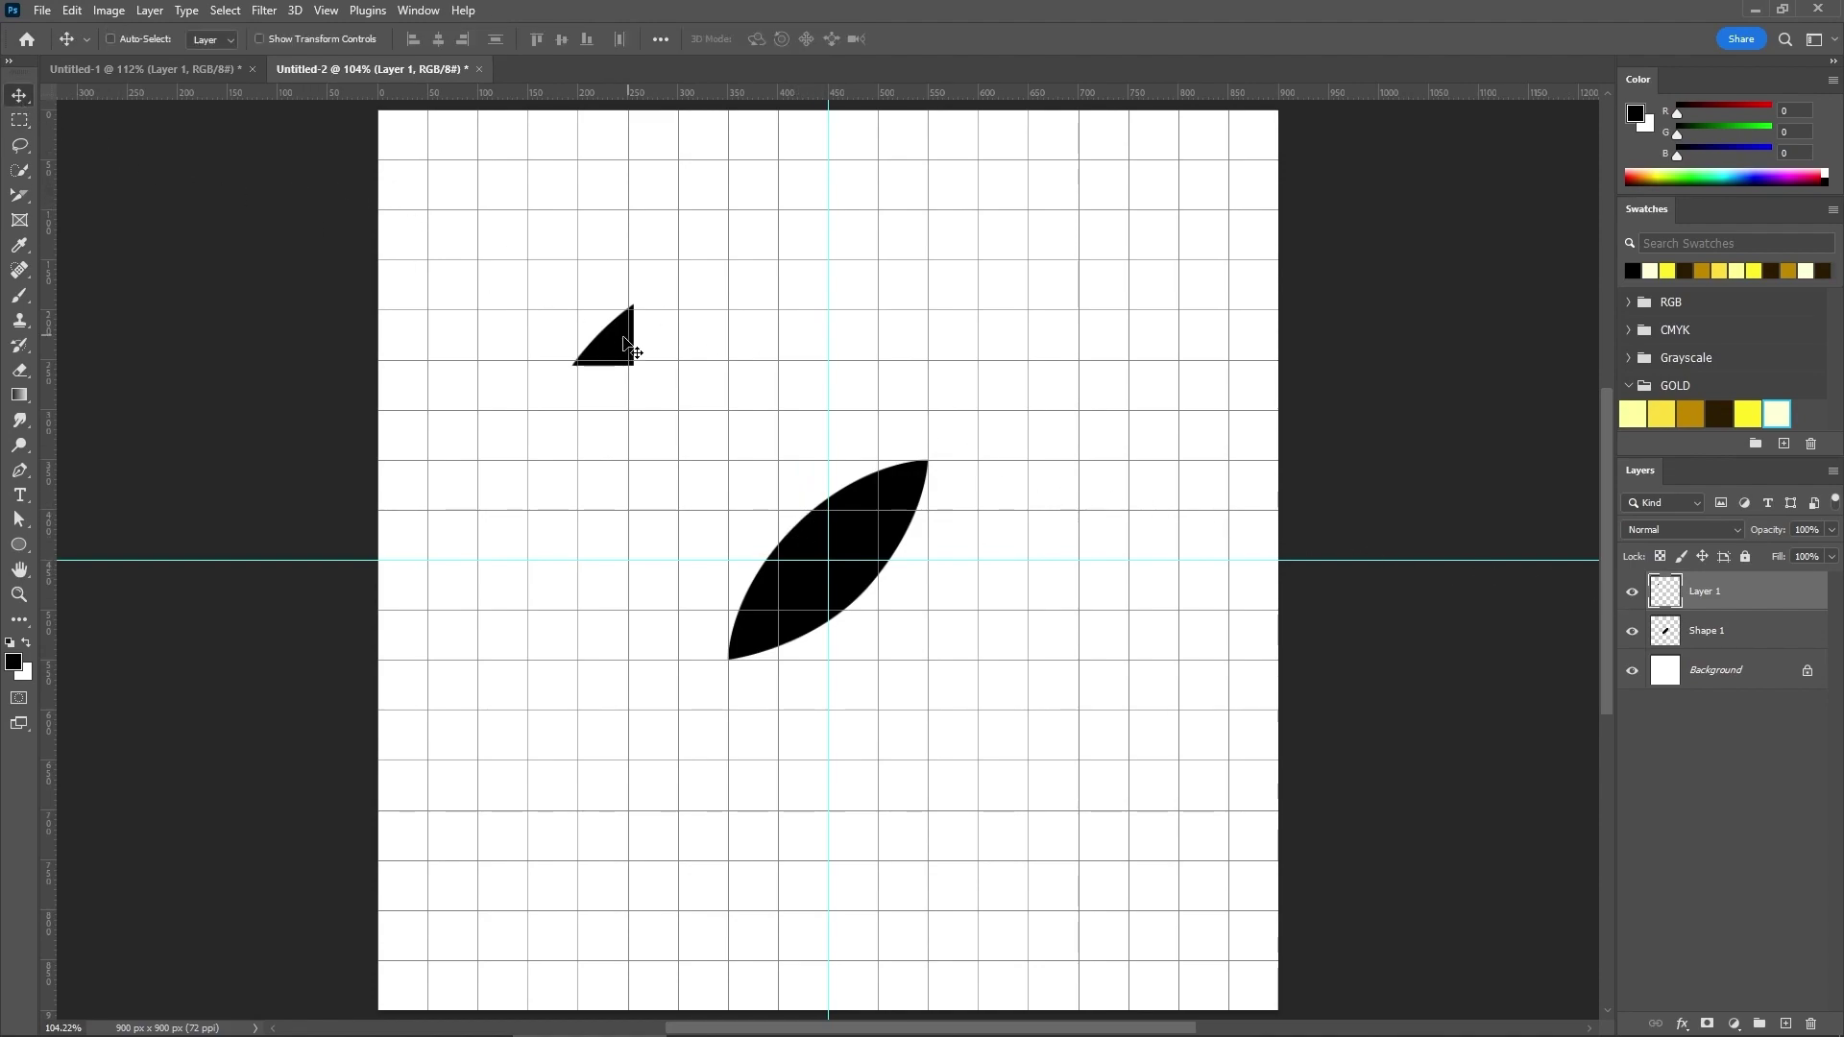
pyautogui.moveTo(629, 351); pyautogui.dragTo(1260, 995)
# Step: Copy the upper-right quarter of the Shape 1 leaf to a new layer and move it into the canvas's lower-left corner
pyautogui.click(1747, 632)
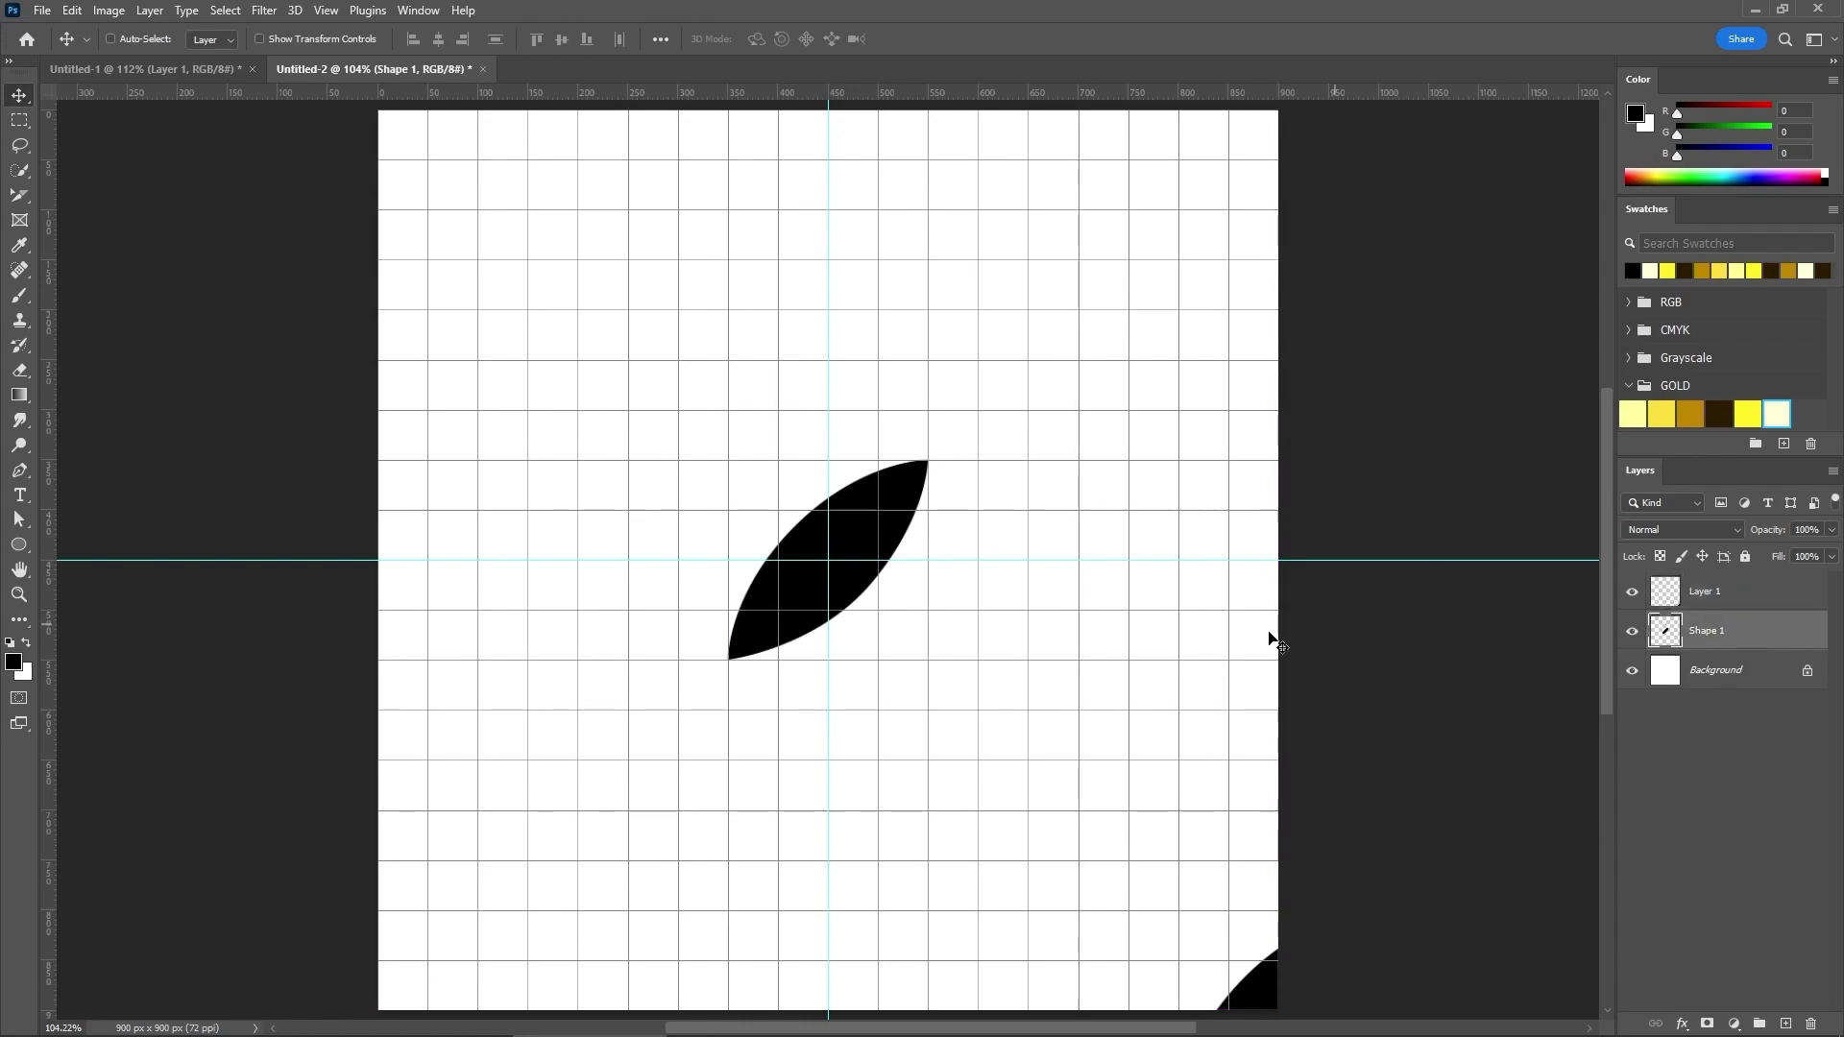
pyautogui.press('m')
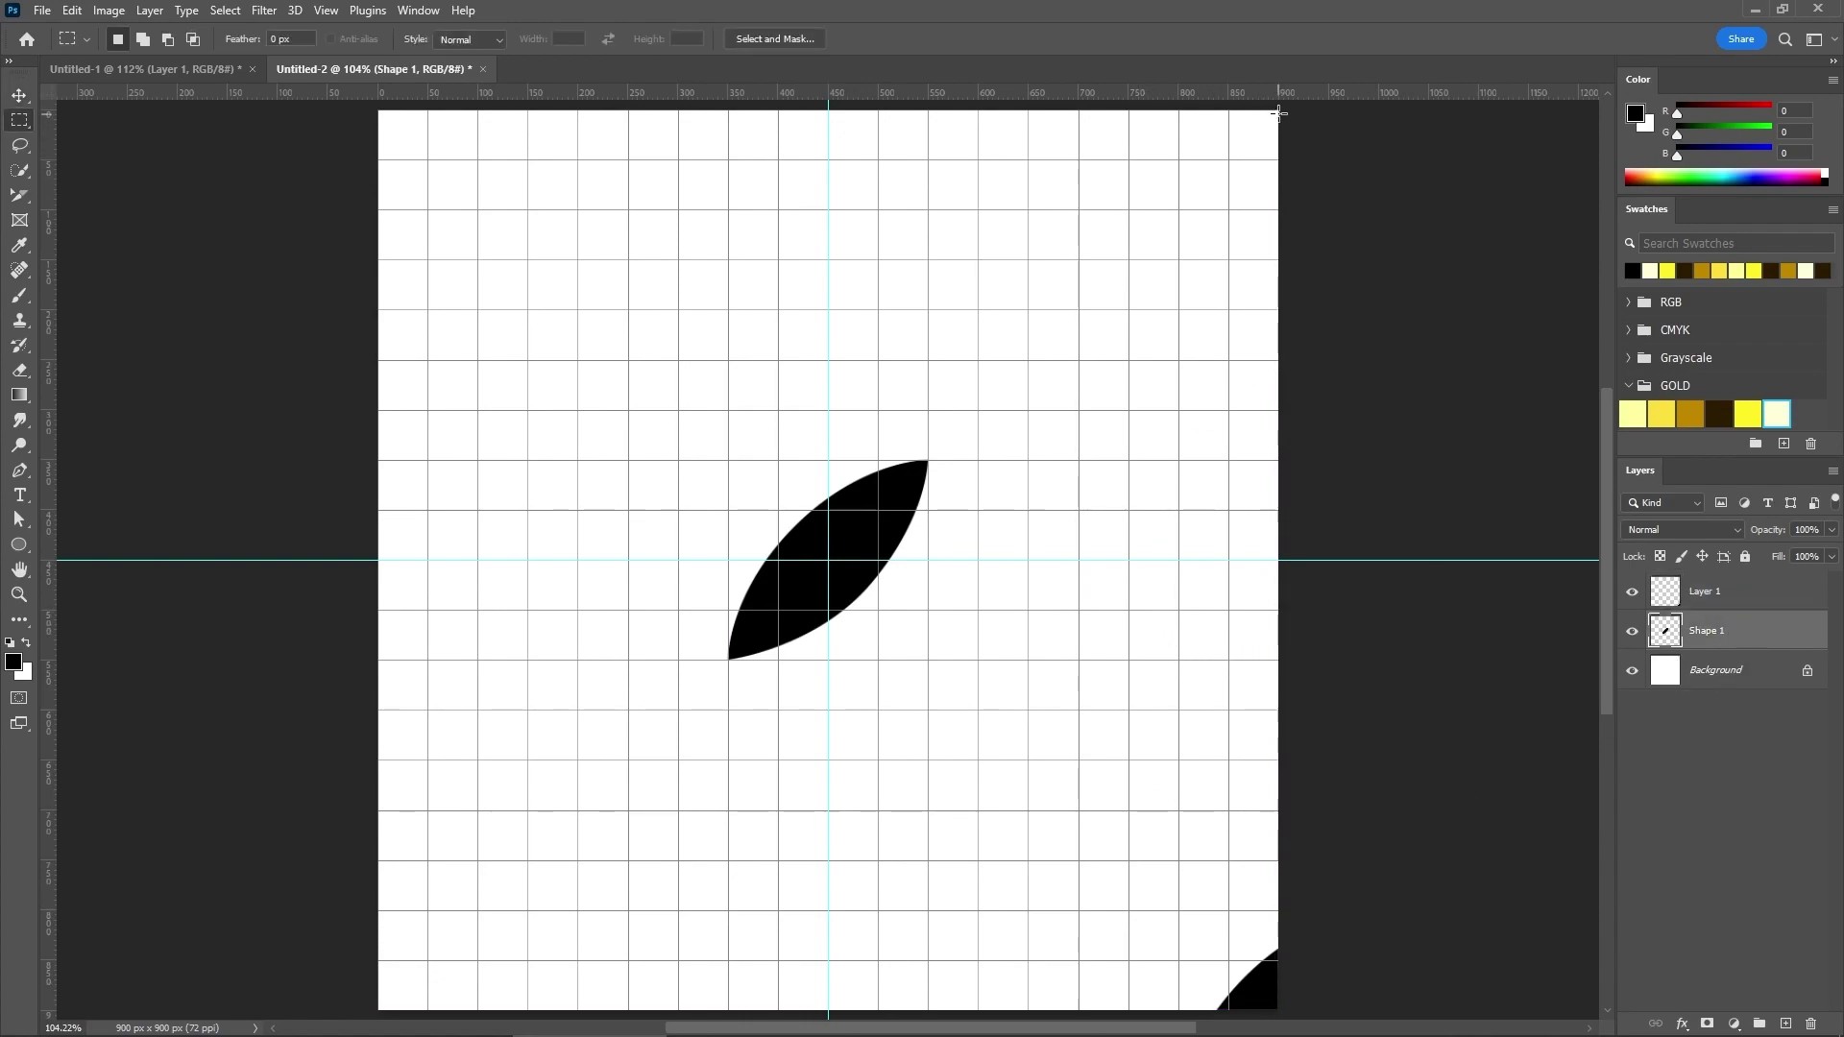
pyautogui.moveTo(1278, 110); pyautogui.dragTo(833, 560)
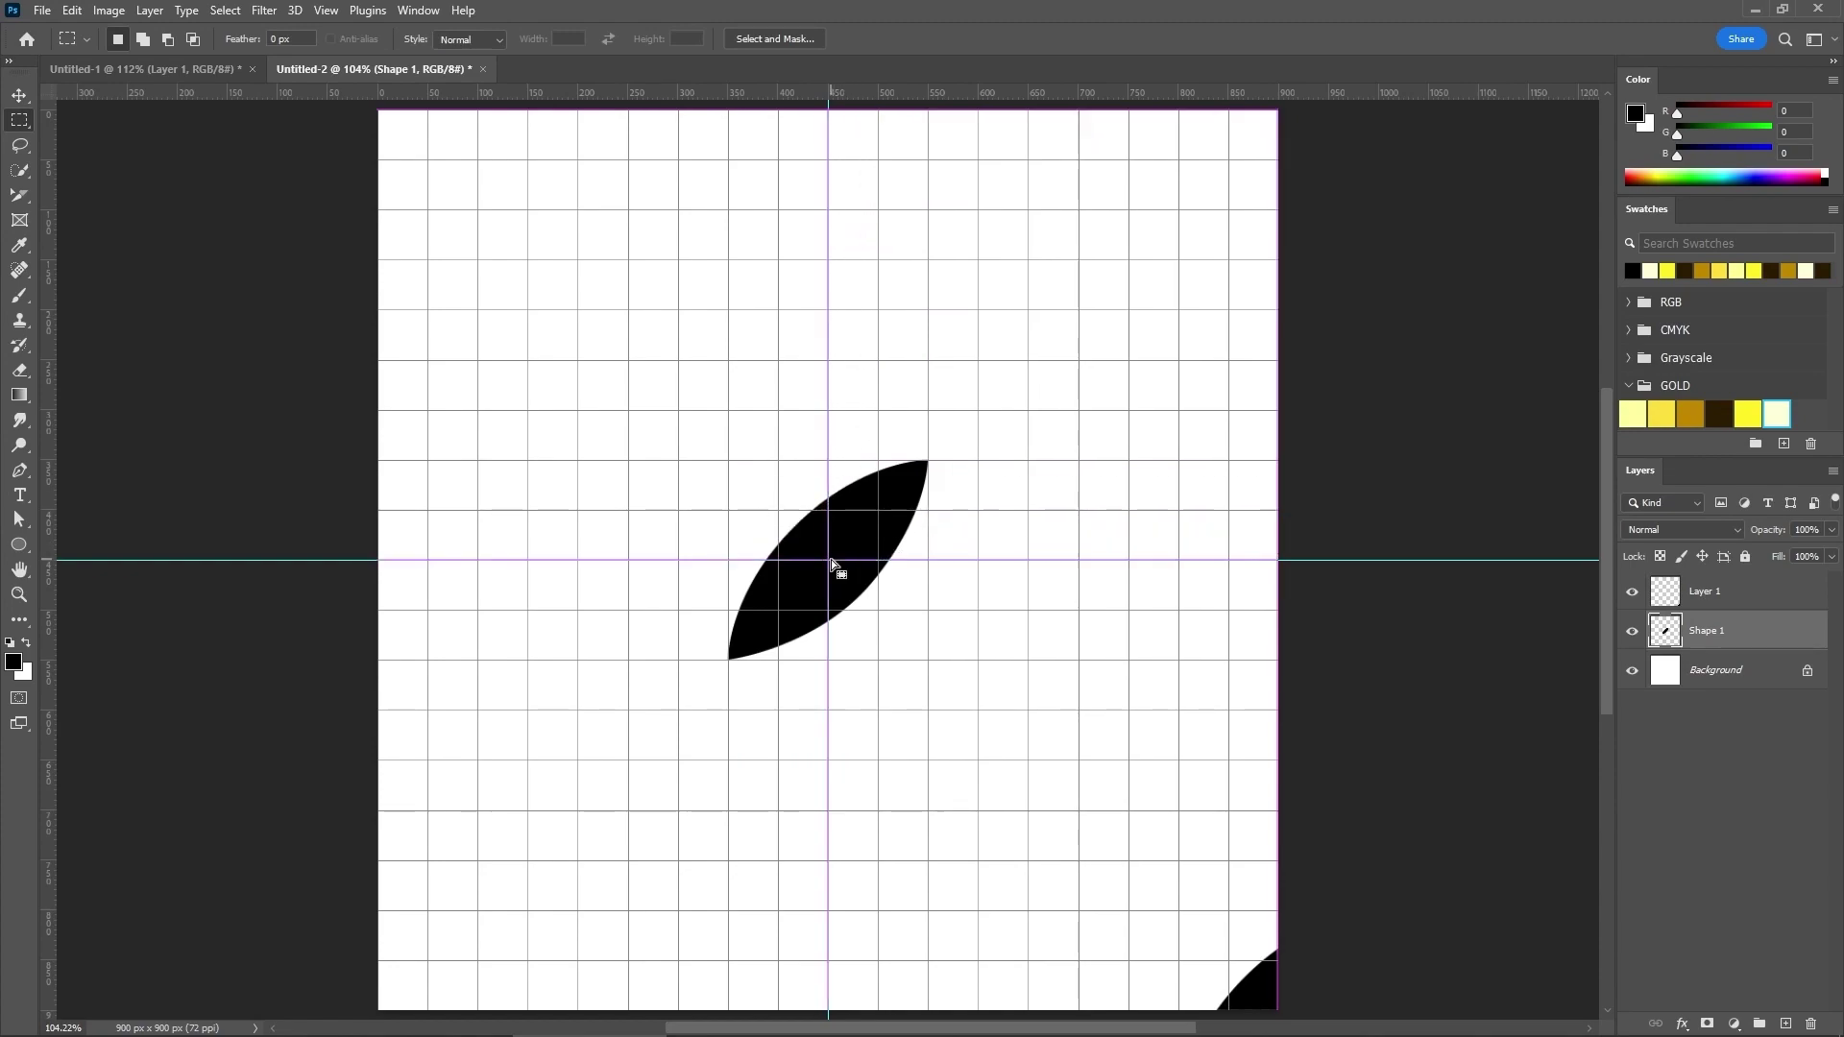
pyautogui.hotkey('ctrl', 'c')
pyautogui.hotkey('ctrl', 'v')
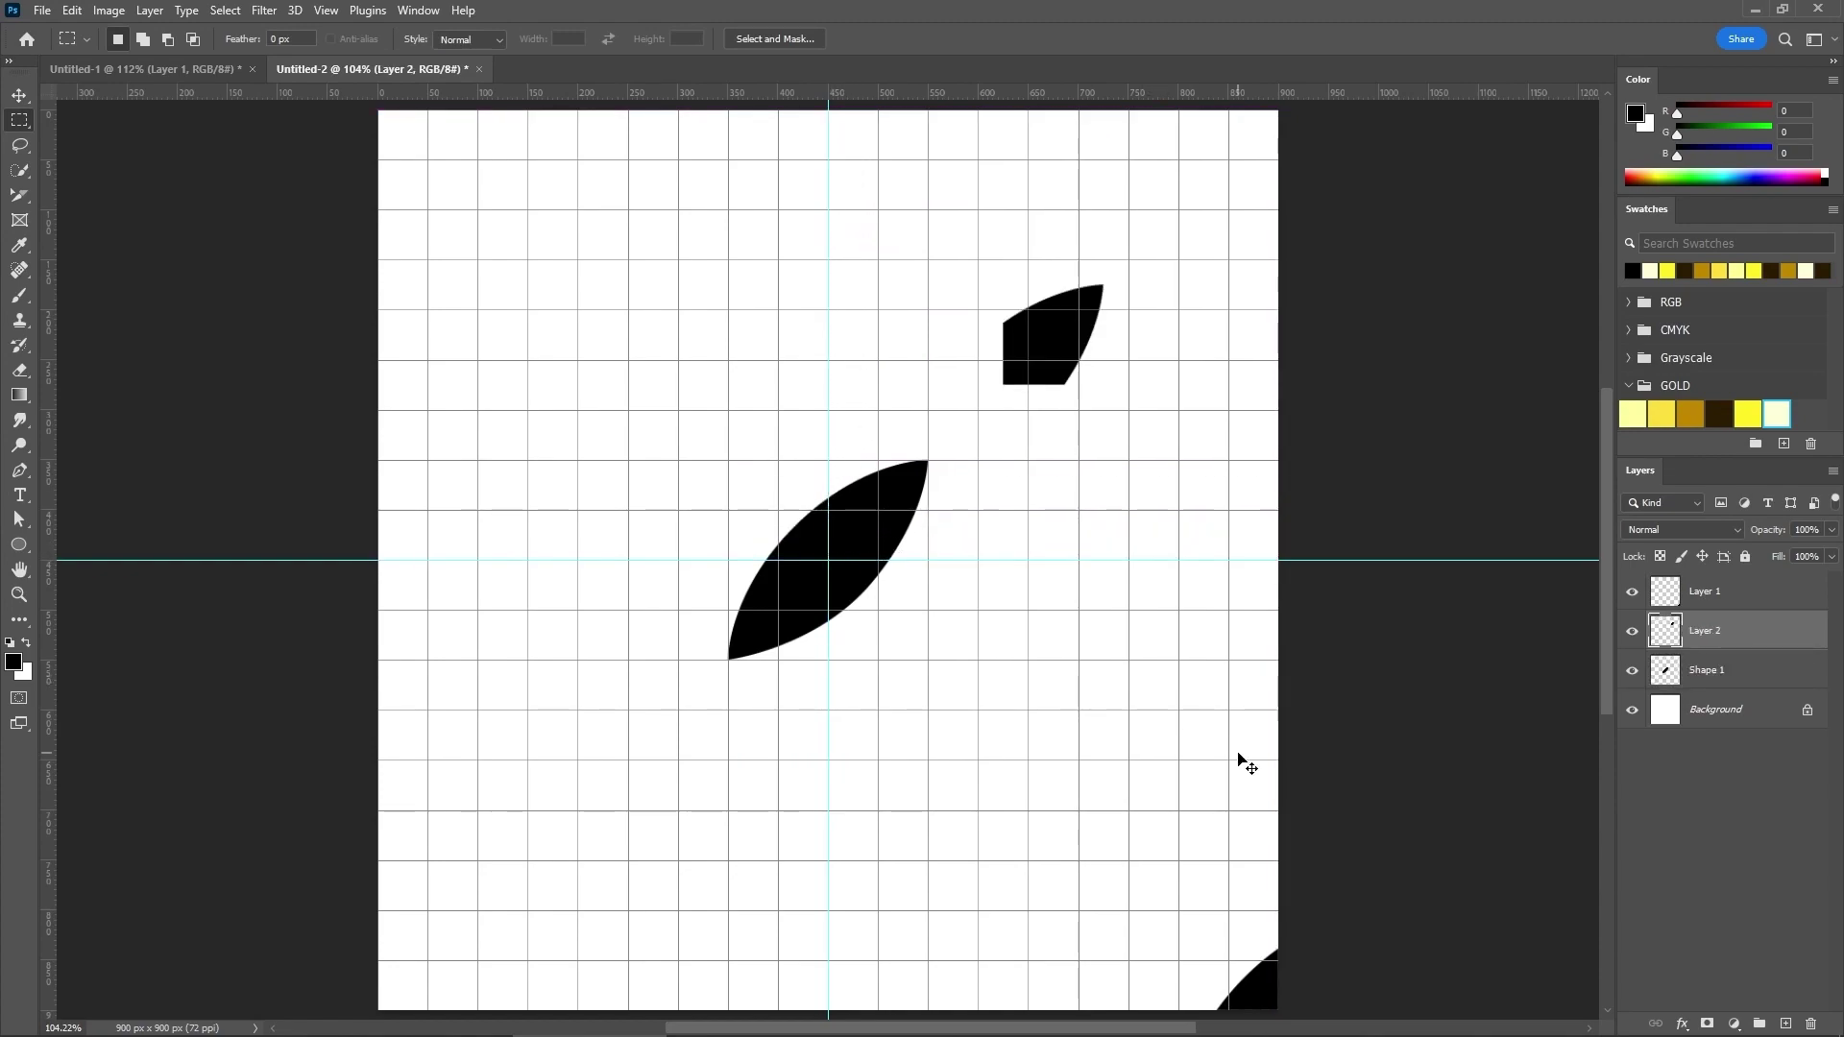
pyautogui.click(19, 95)
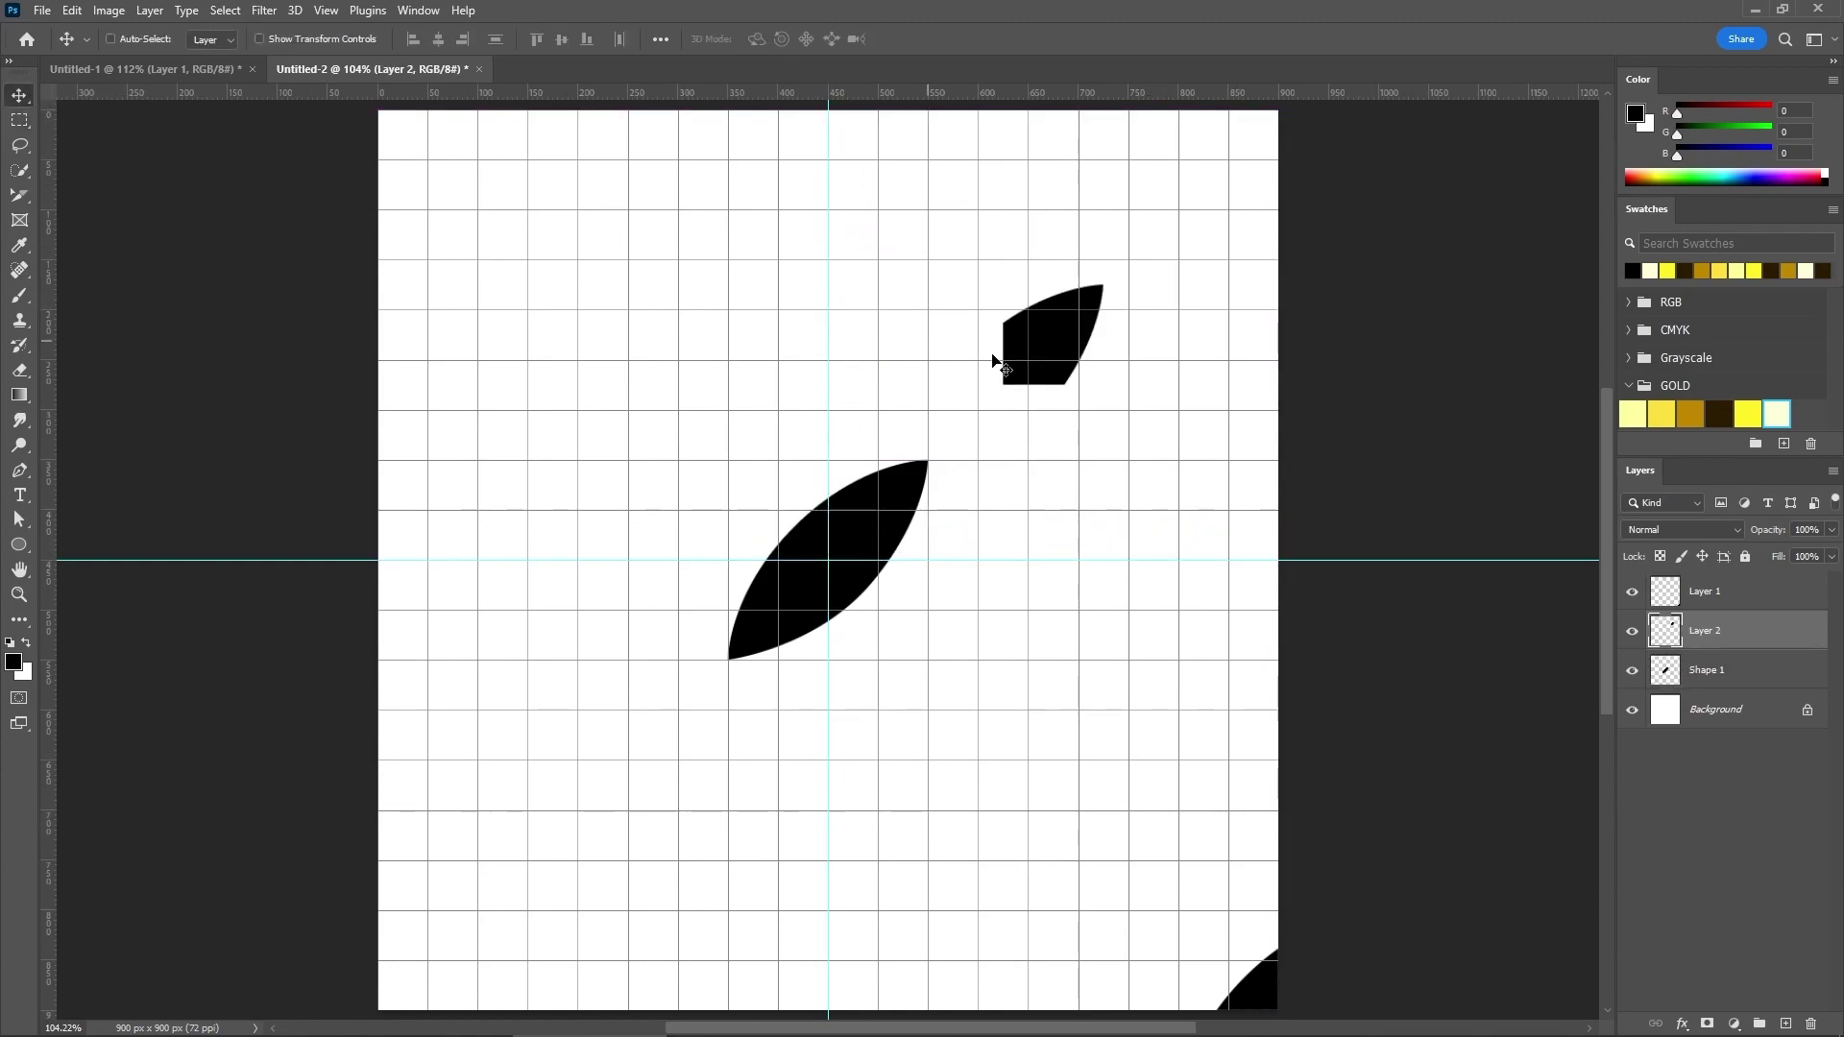
pyautogui.moveTo(1034, 347); pyautogui.dragTo(409, 972)
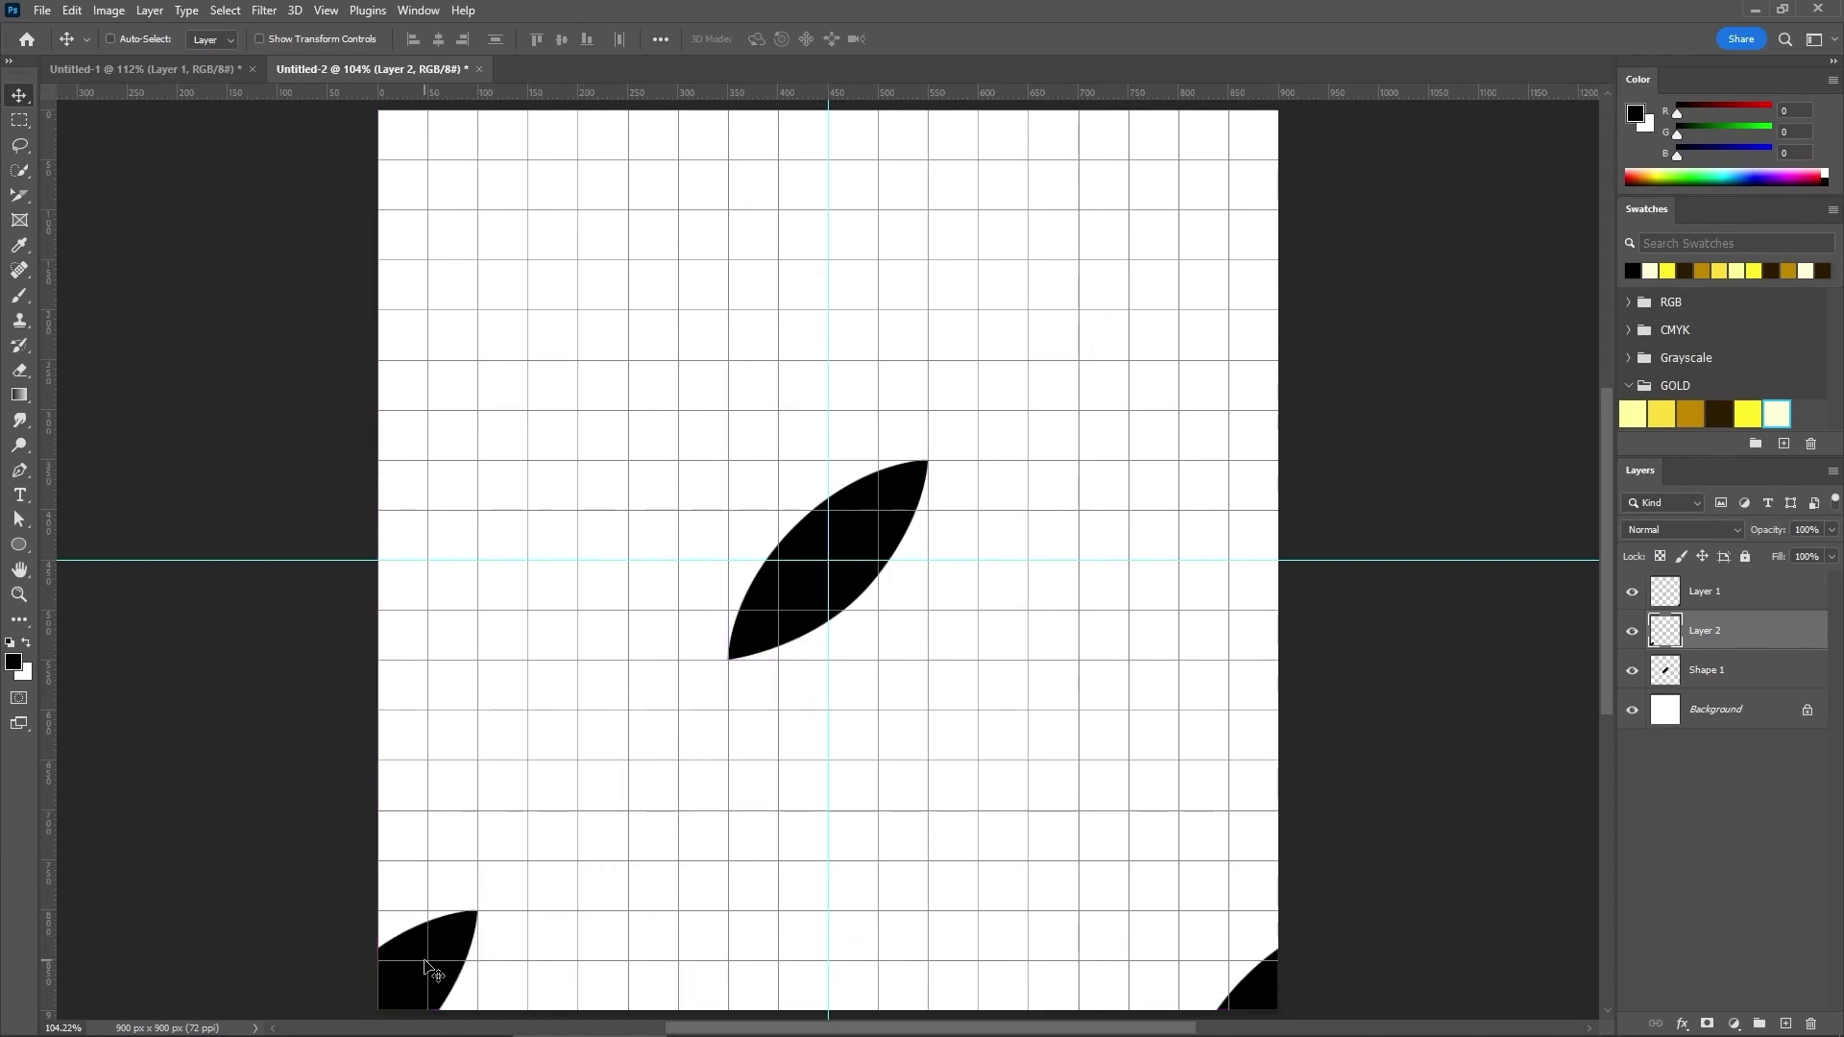
# Step: Copy the lower-left quarter of the Shape 1 leaf to a new layer and move it into the canvas's upper-right corner
pyautogui.click(20, 120)
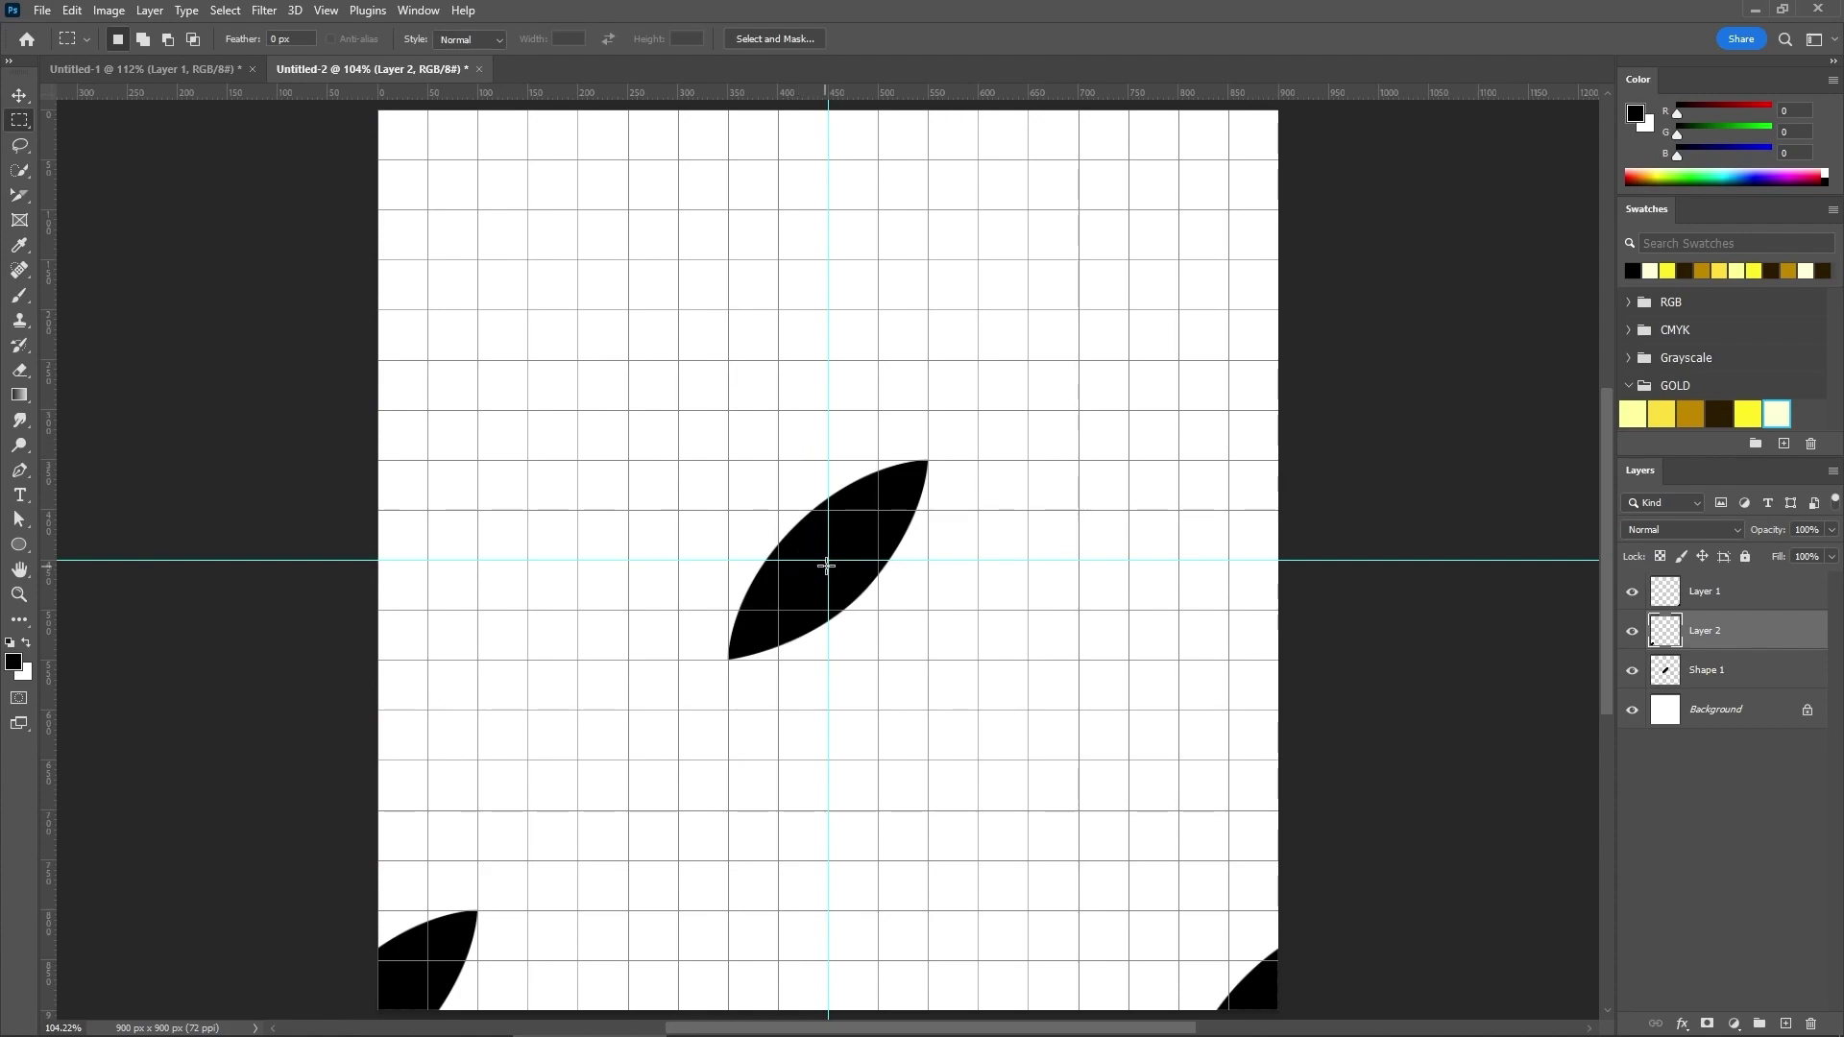
pyautogui.moveTo(829, 561); pyautogui.dragTo(378, 1009)
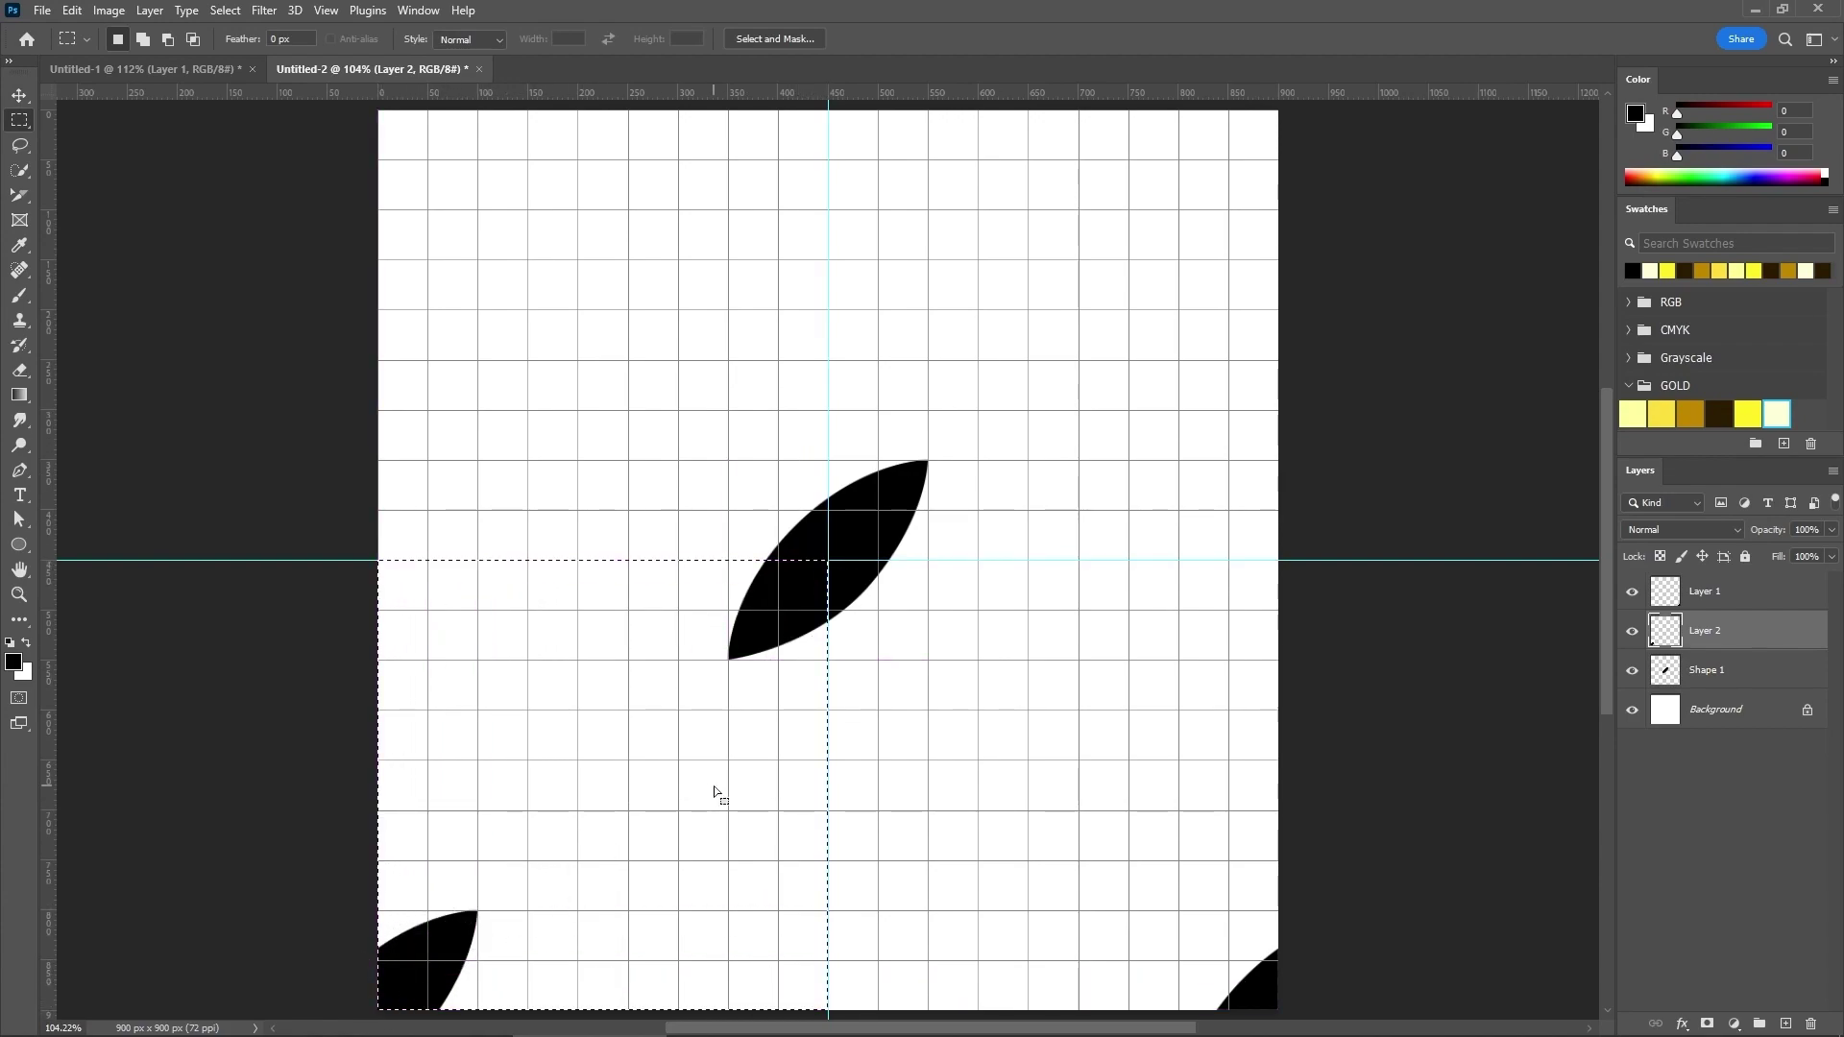
pyautogui.click(1736, 672)
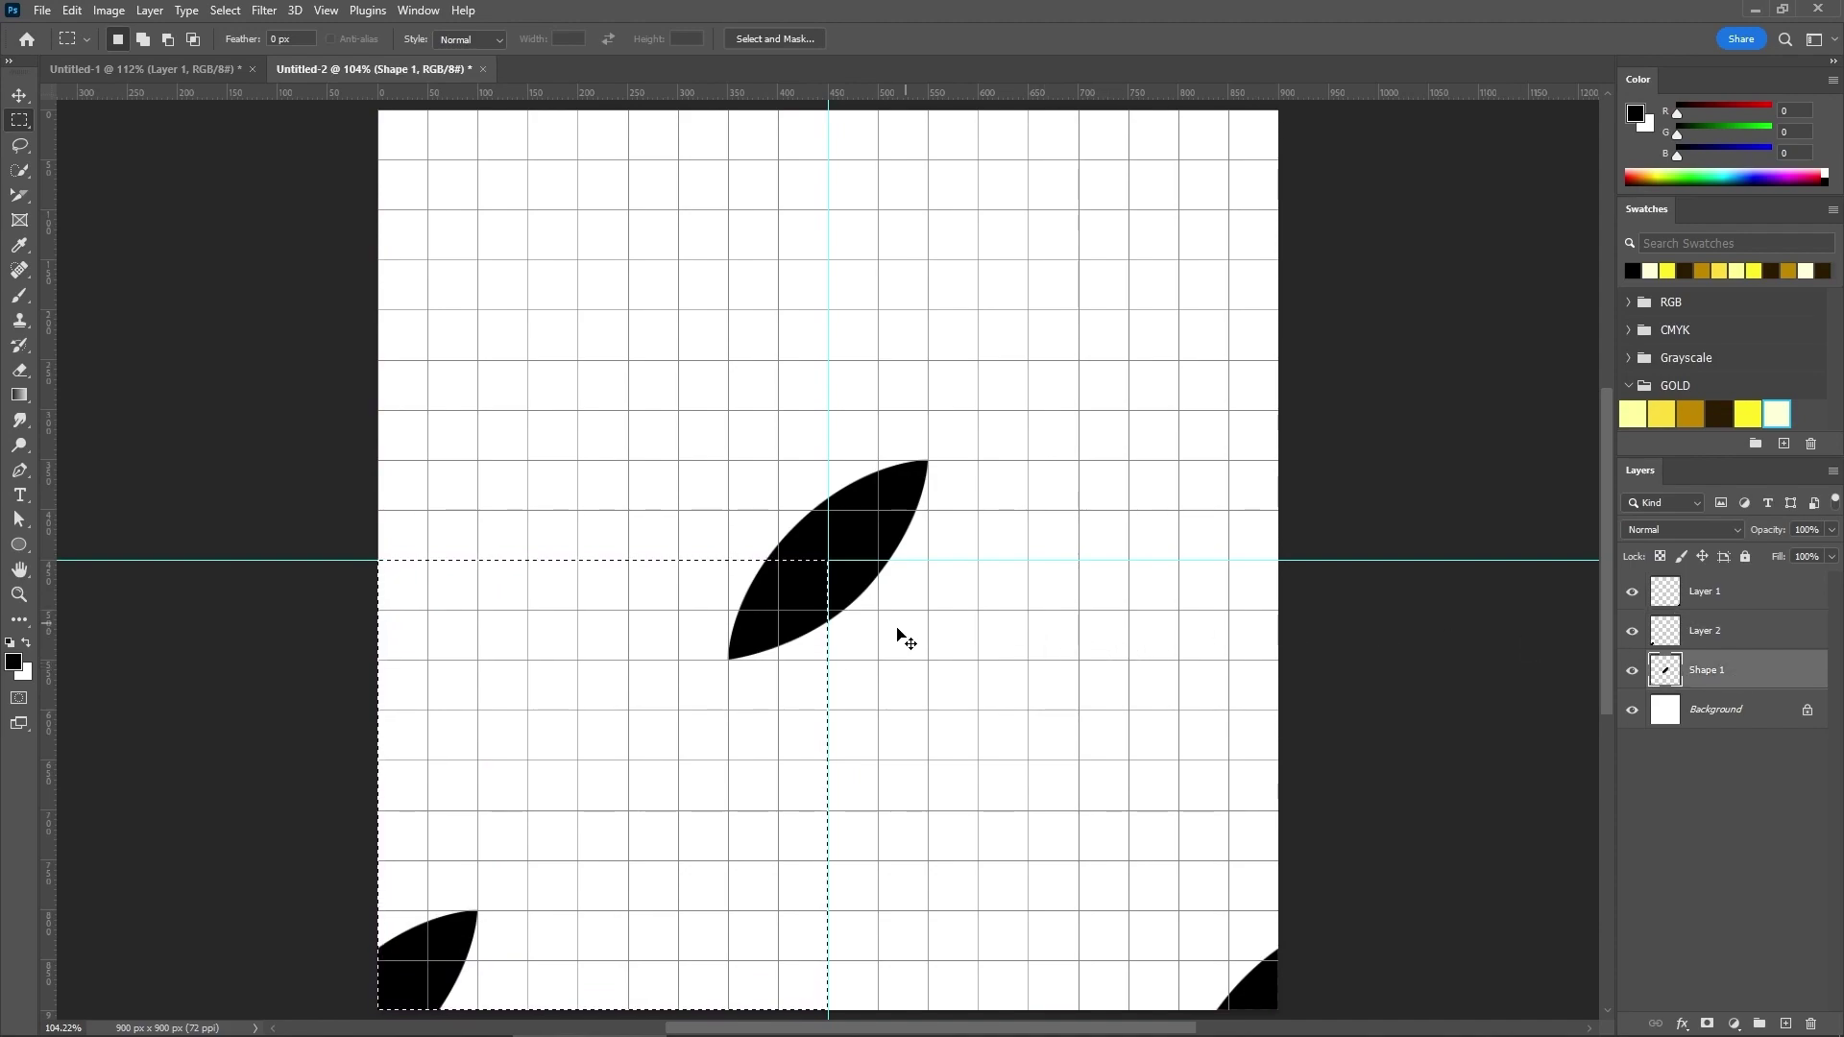
pyautogui.hotkey('ctrl', 'c')
pyautogui.hotkey('ctrl', 'v')
pyautogui.click(19, 95)
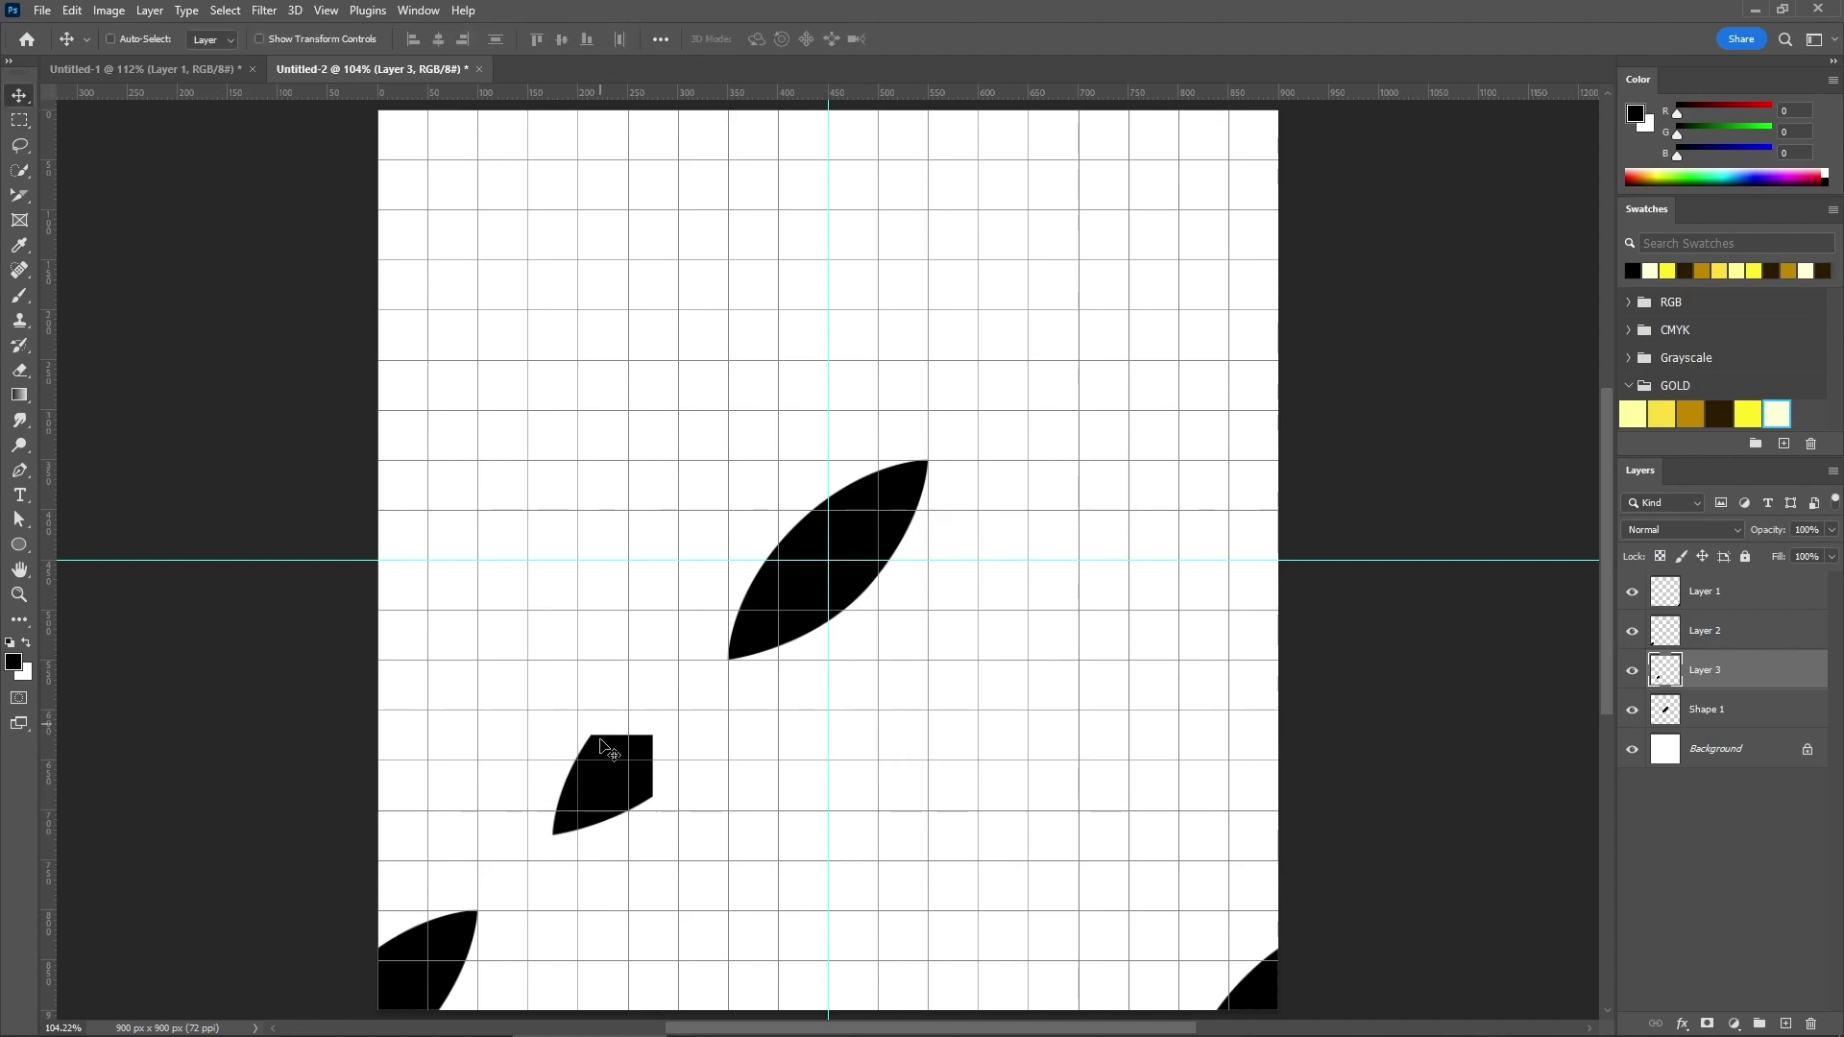
pyautogui.moveTo(611, 752); pyautogui.dragTo(1225, 159)
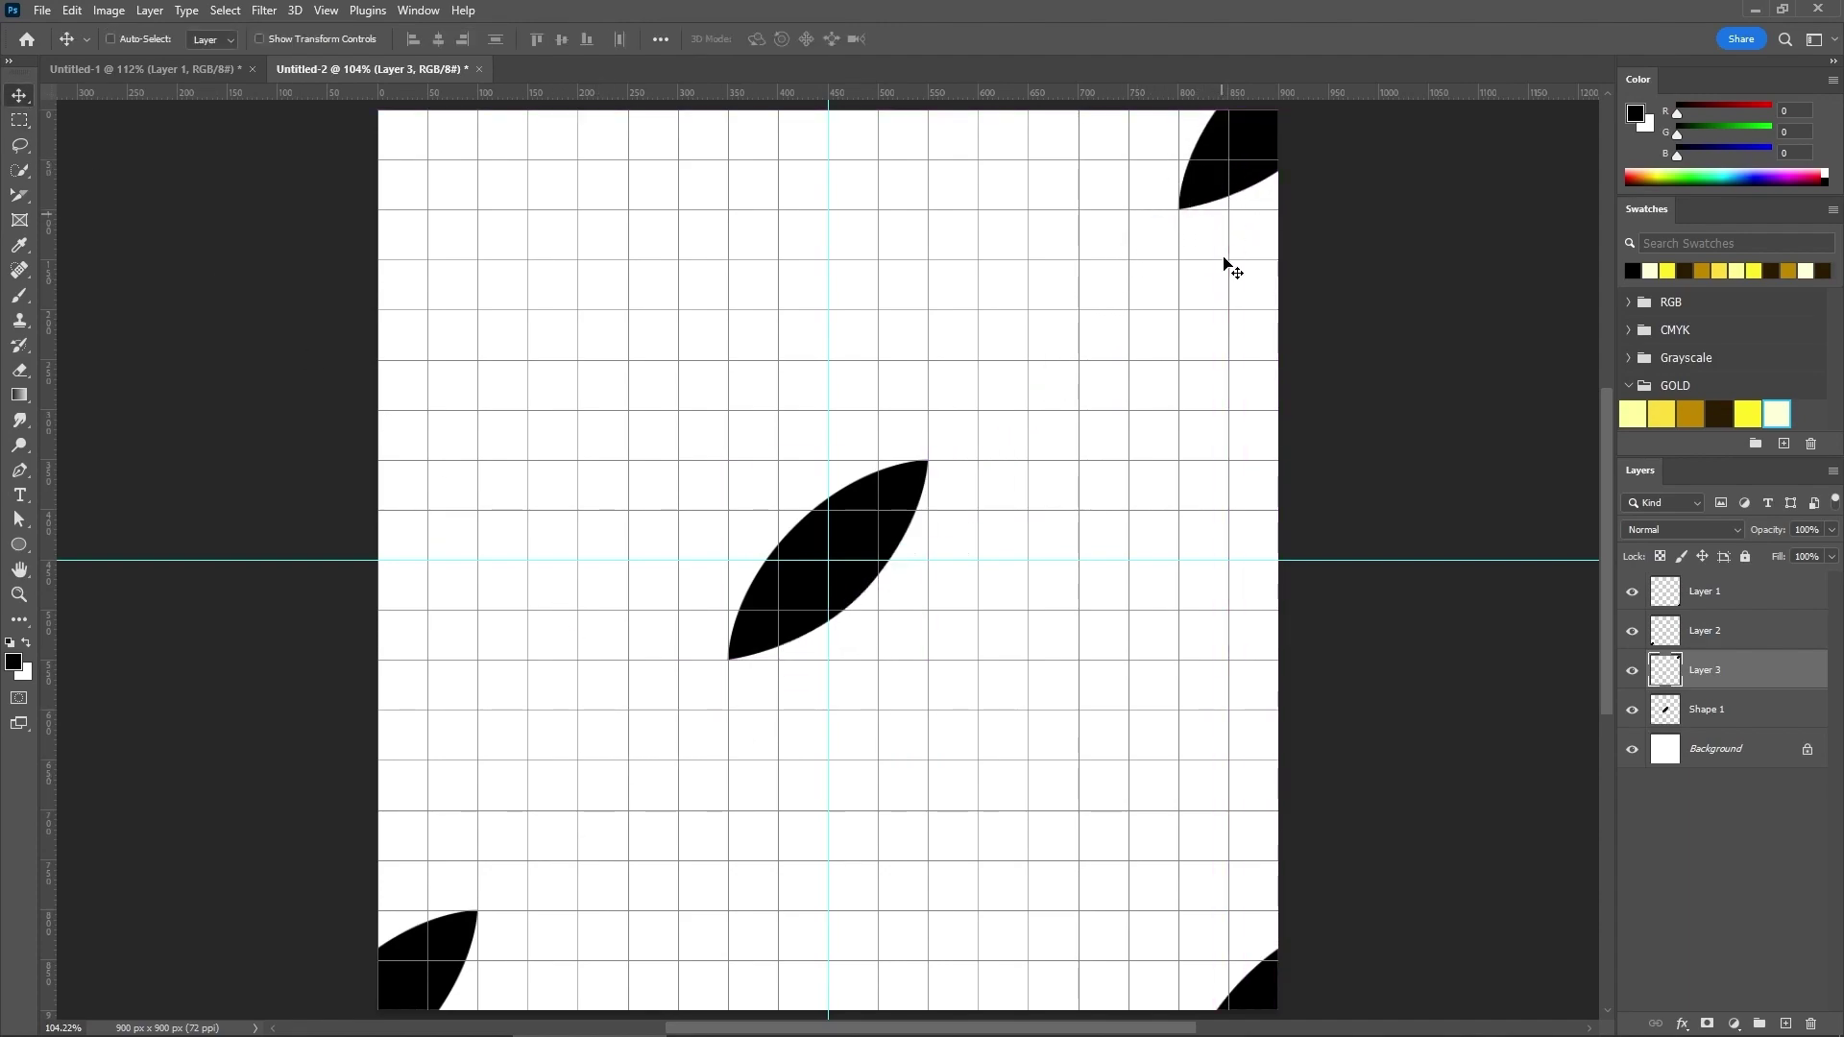
# Step: Copy the lower-right quarter of the Shape 1 leaf to a new layer and move it into the canvas's upper-left corner
pyautogui.click(1765, 715)
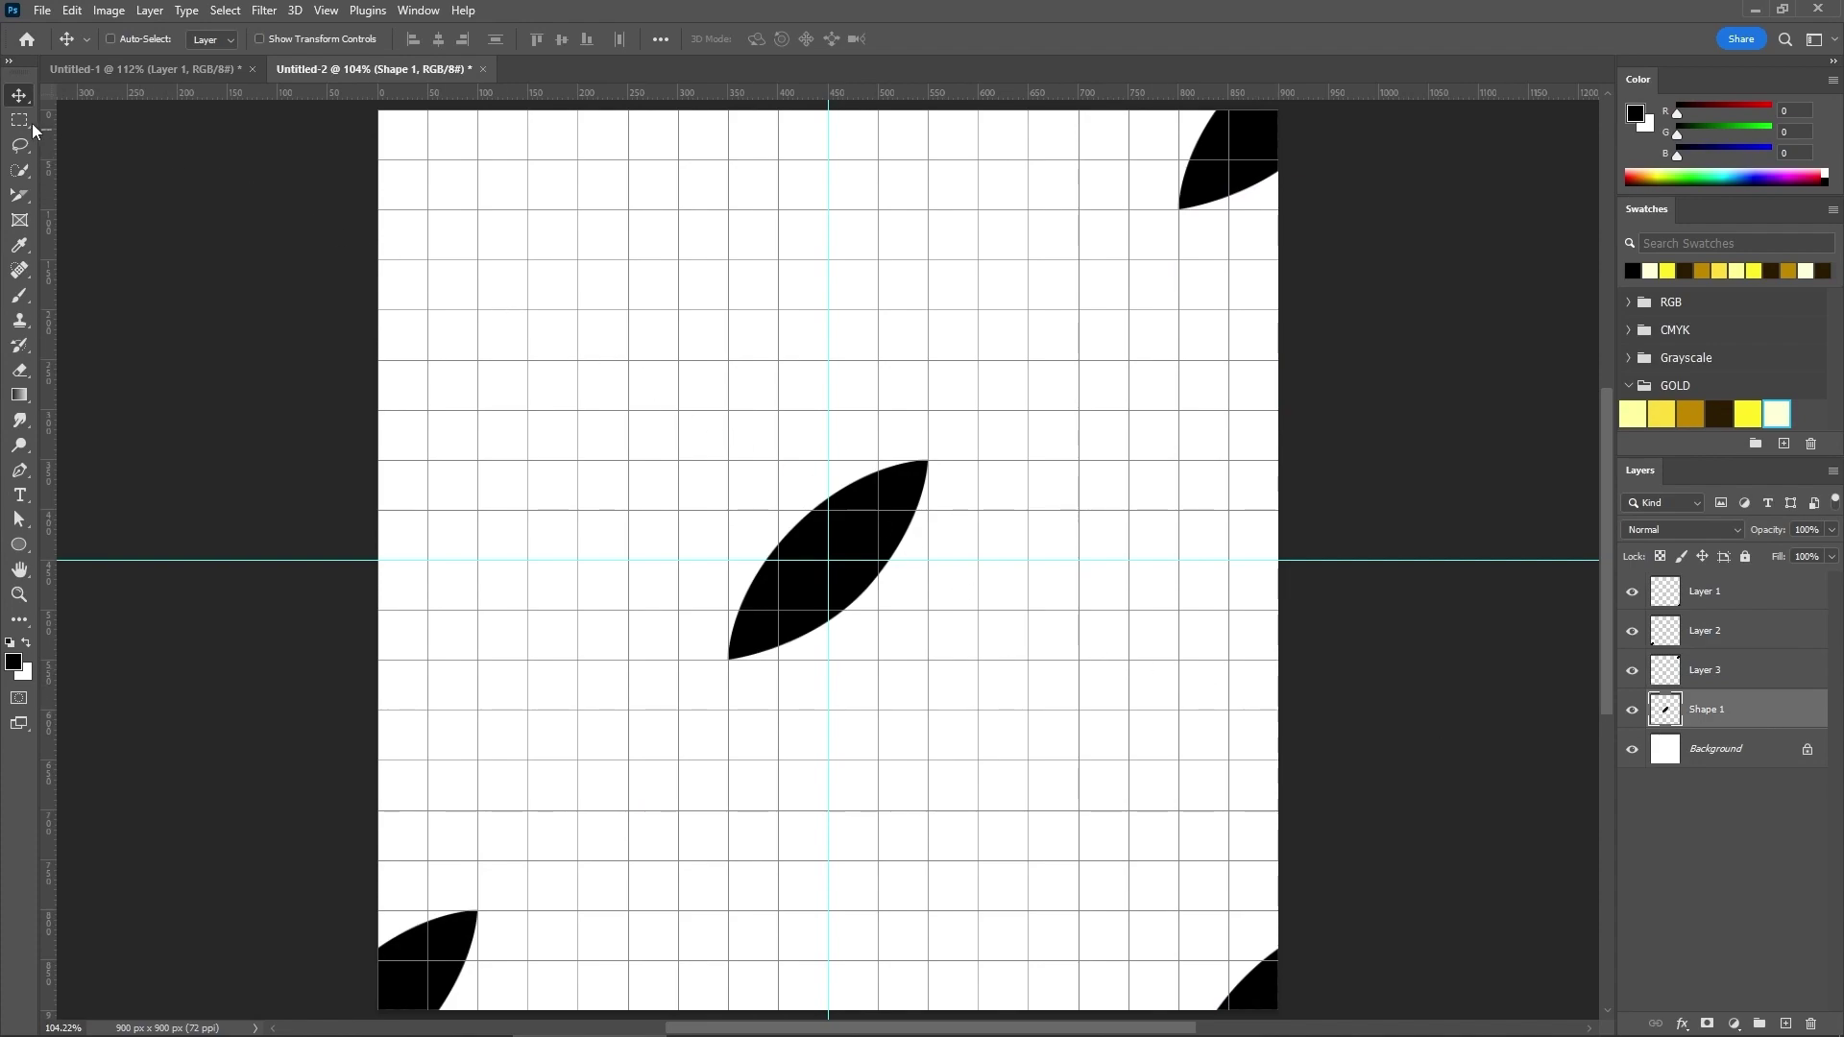
pyautogui.press('m')
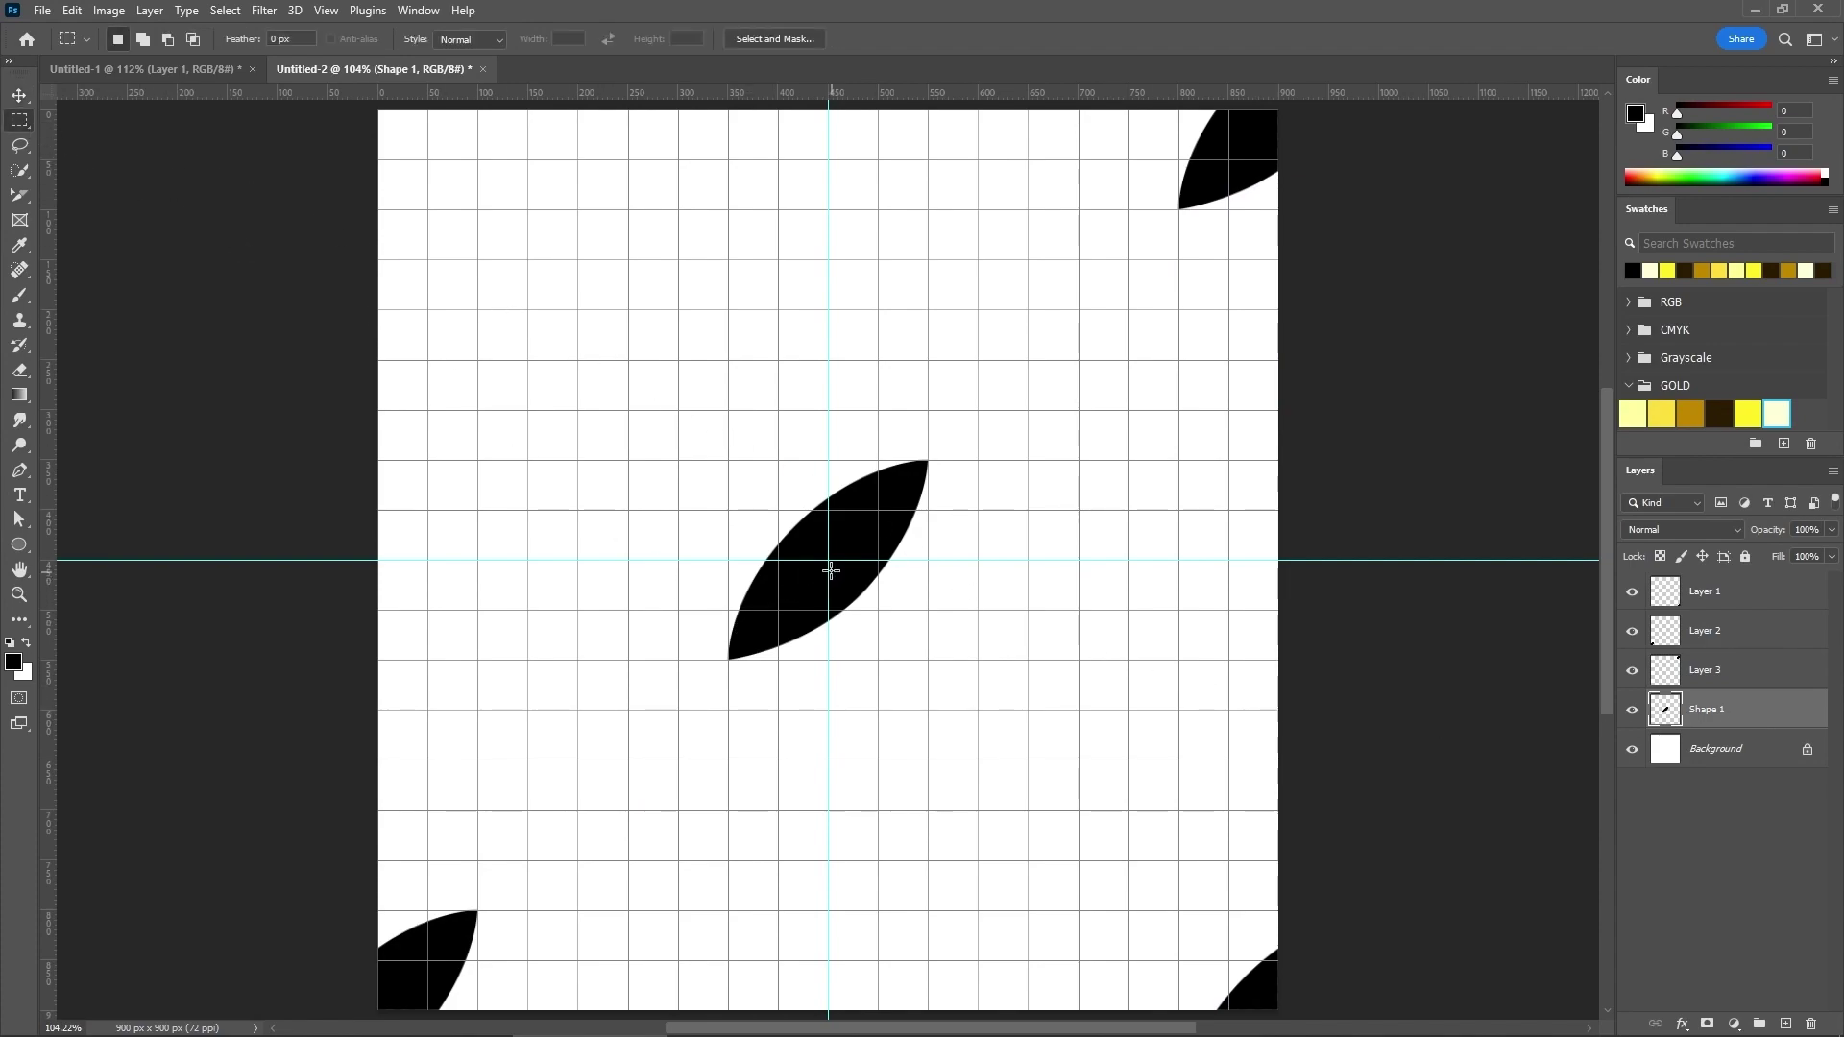
pyautogui.moveTo(831, 570); pyautogui.dragTo(1273, 997)
pyautogui.hotkey('ctrl', 'c')
pyautogui.hotkey('ctrl', 'v')
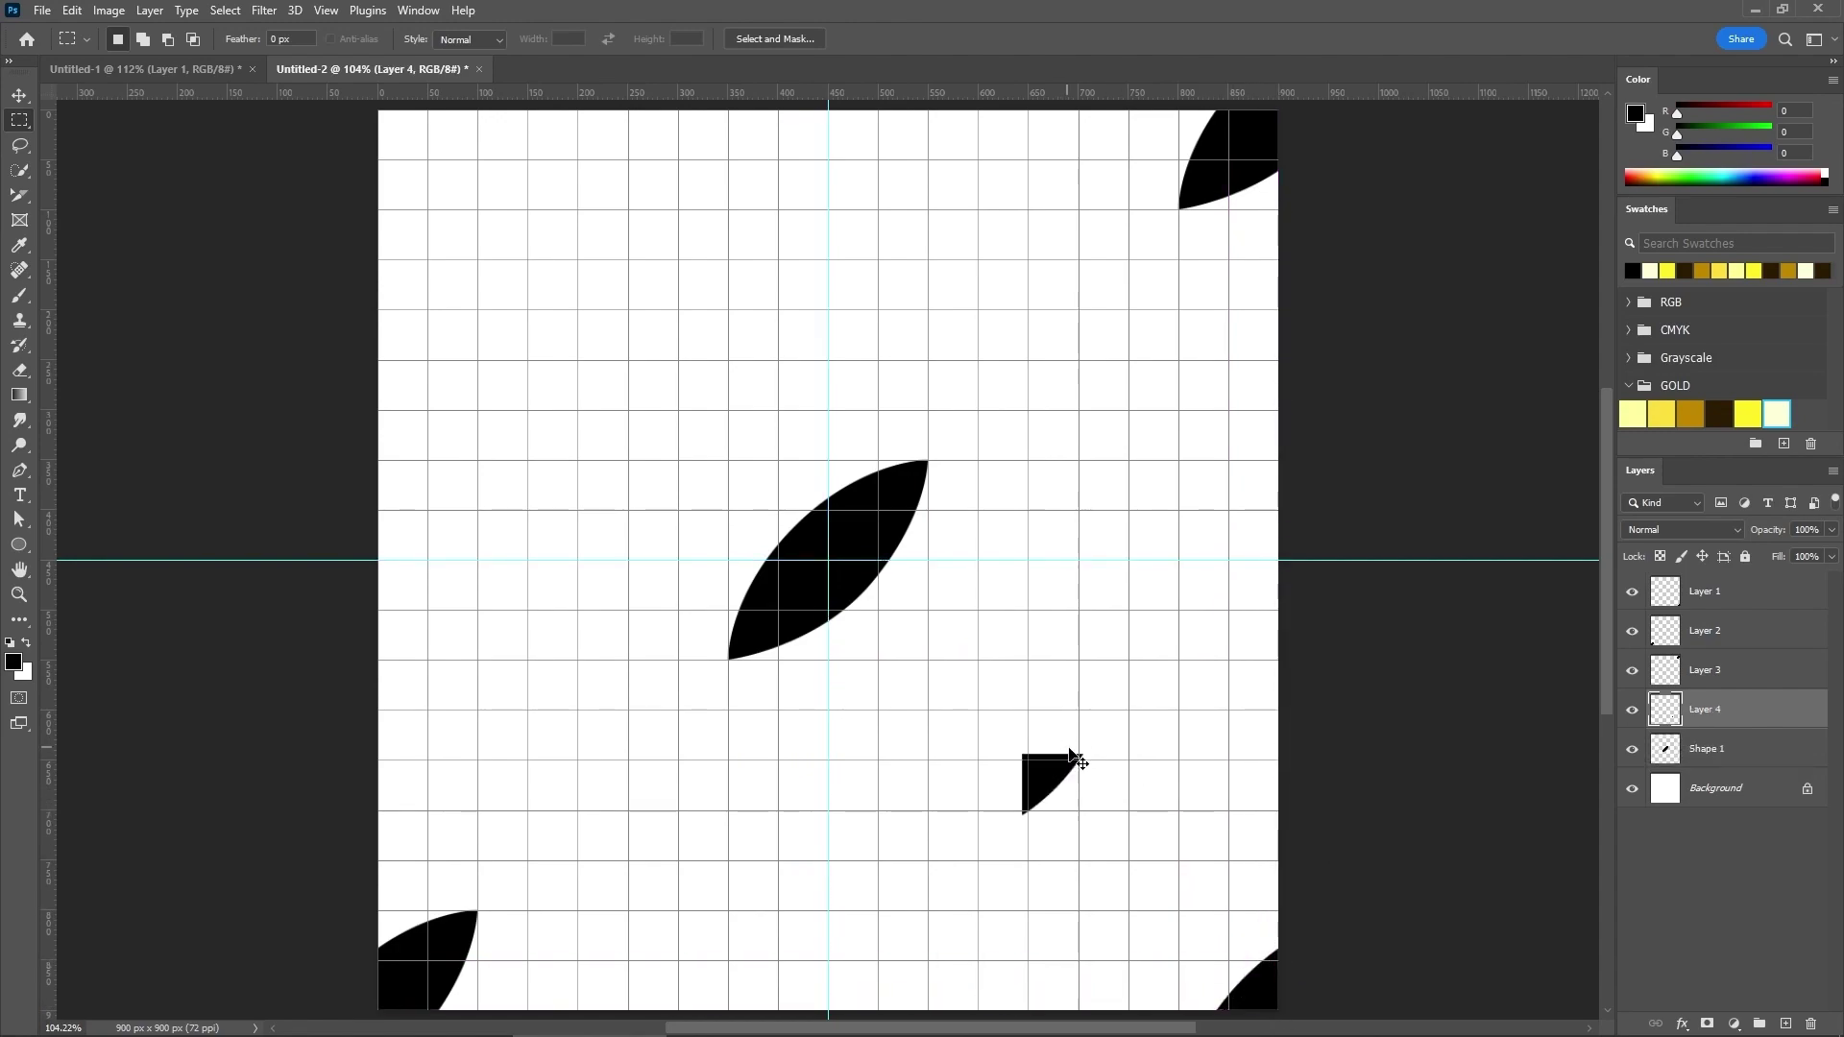
pyautogui.click(29, 90)
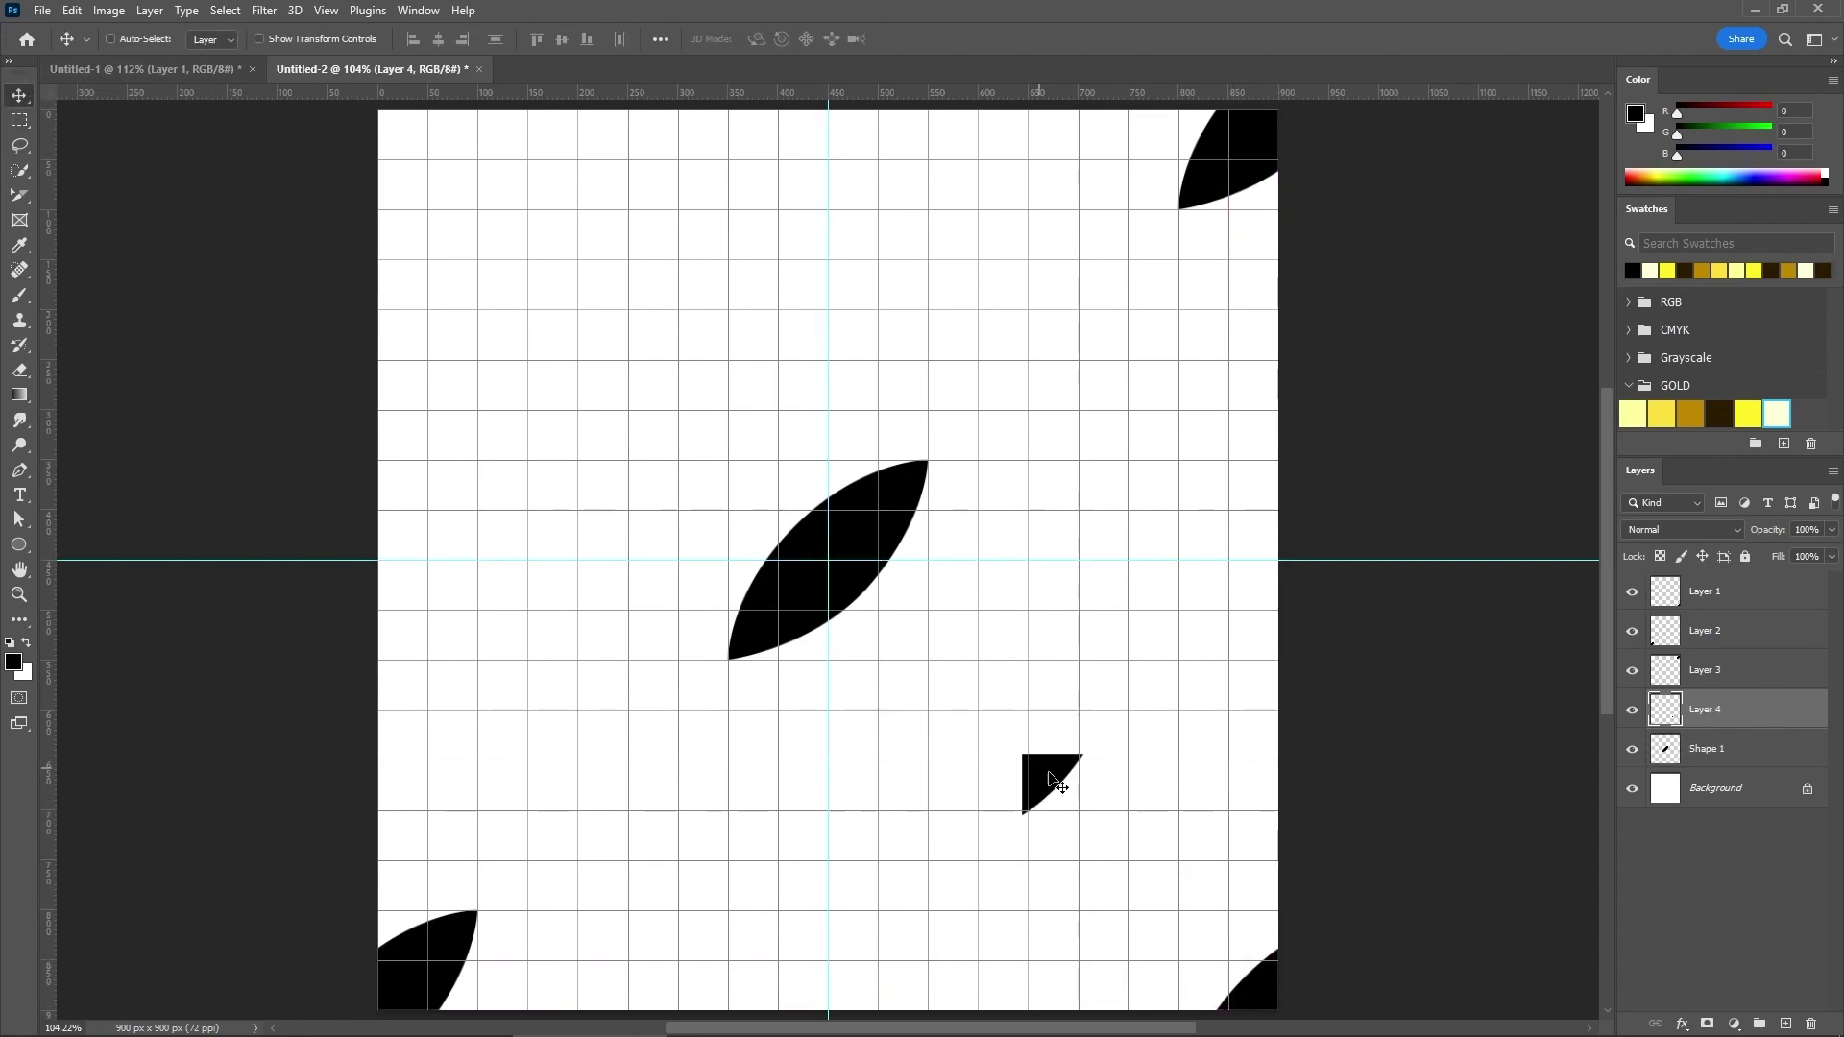
pyautogui.moveTo(1050, 780); pyautogui.dragTo(429, 162)
pyautogui.hotkey('alt', '.')
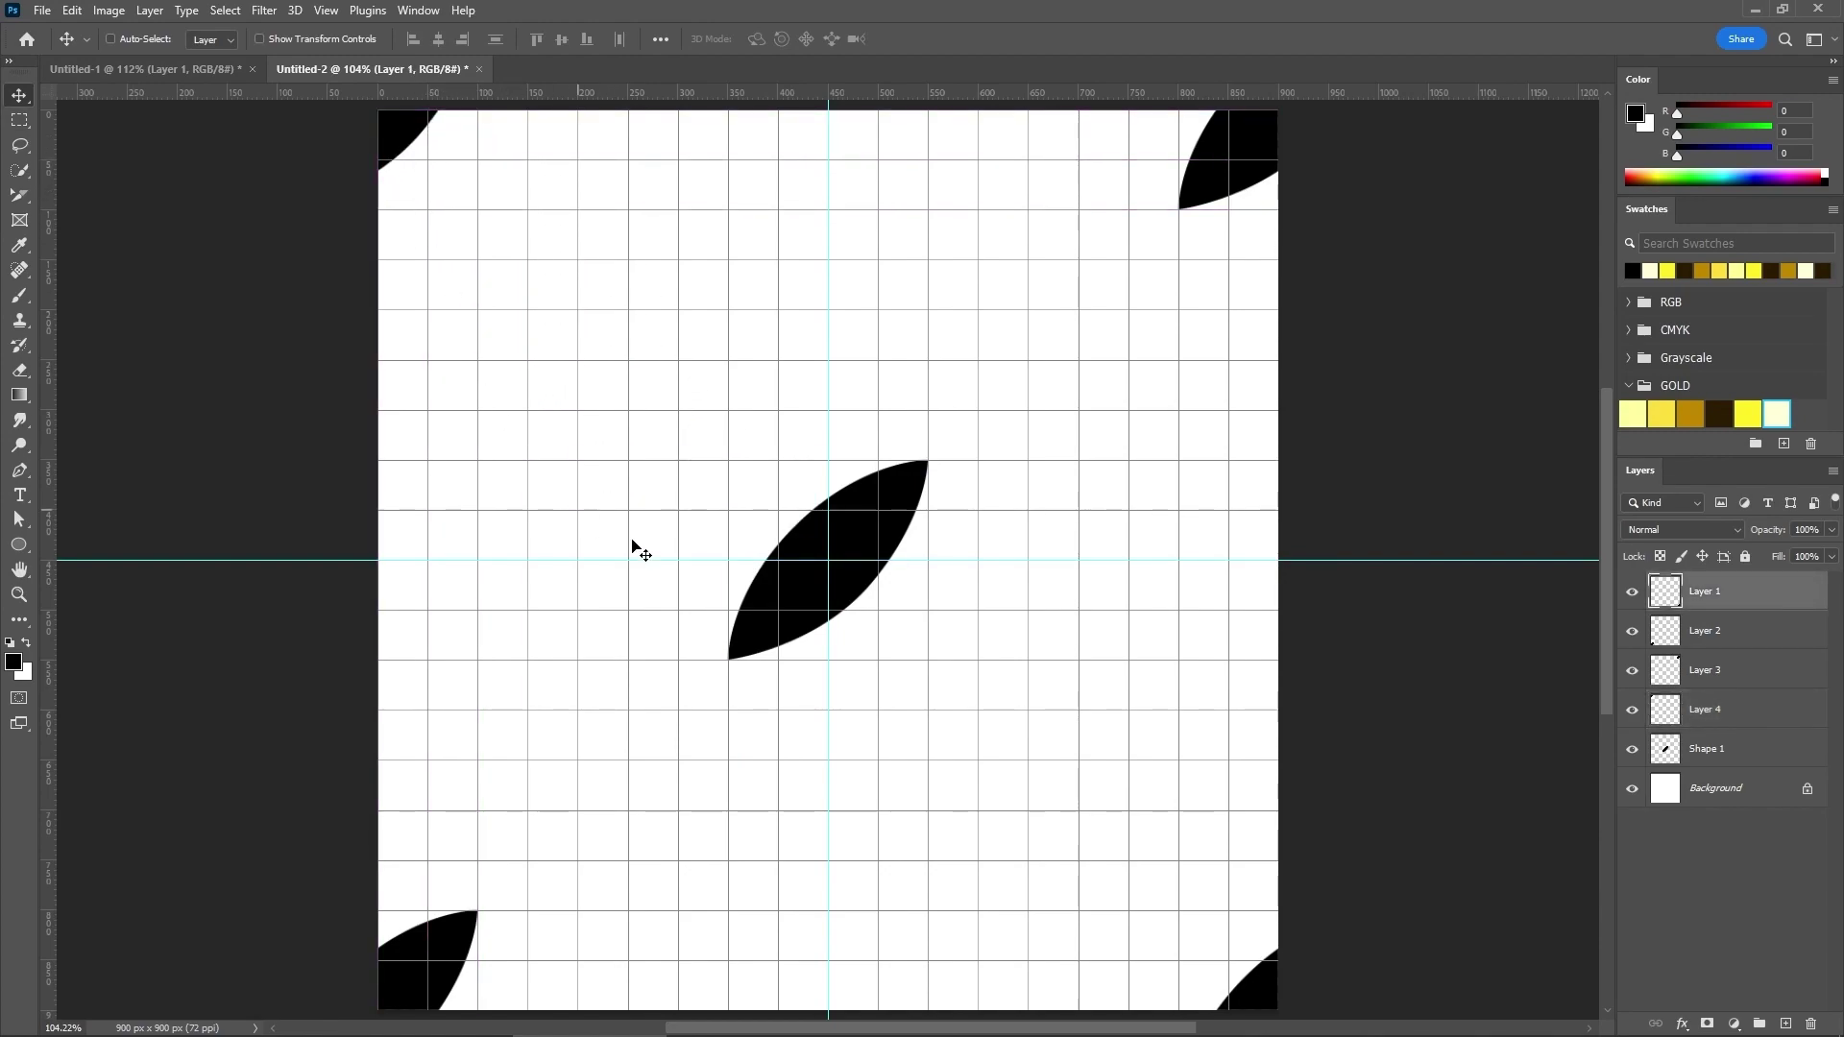
# Step: Rotate the central leaf on the Shape 1 layer by -90 degrees about its centre with Free Transform
pyautogui.click(1755, 753)
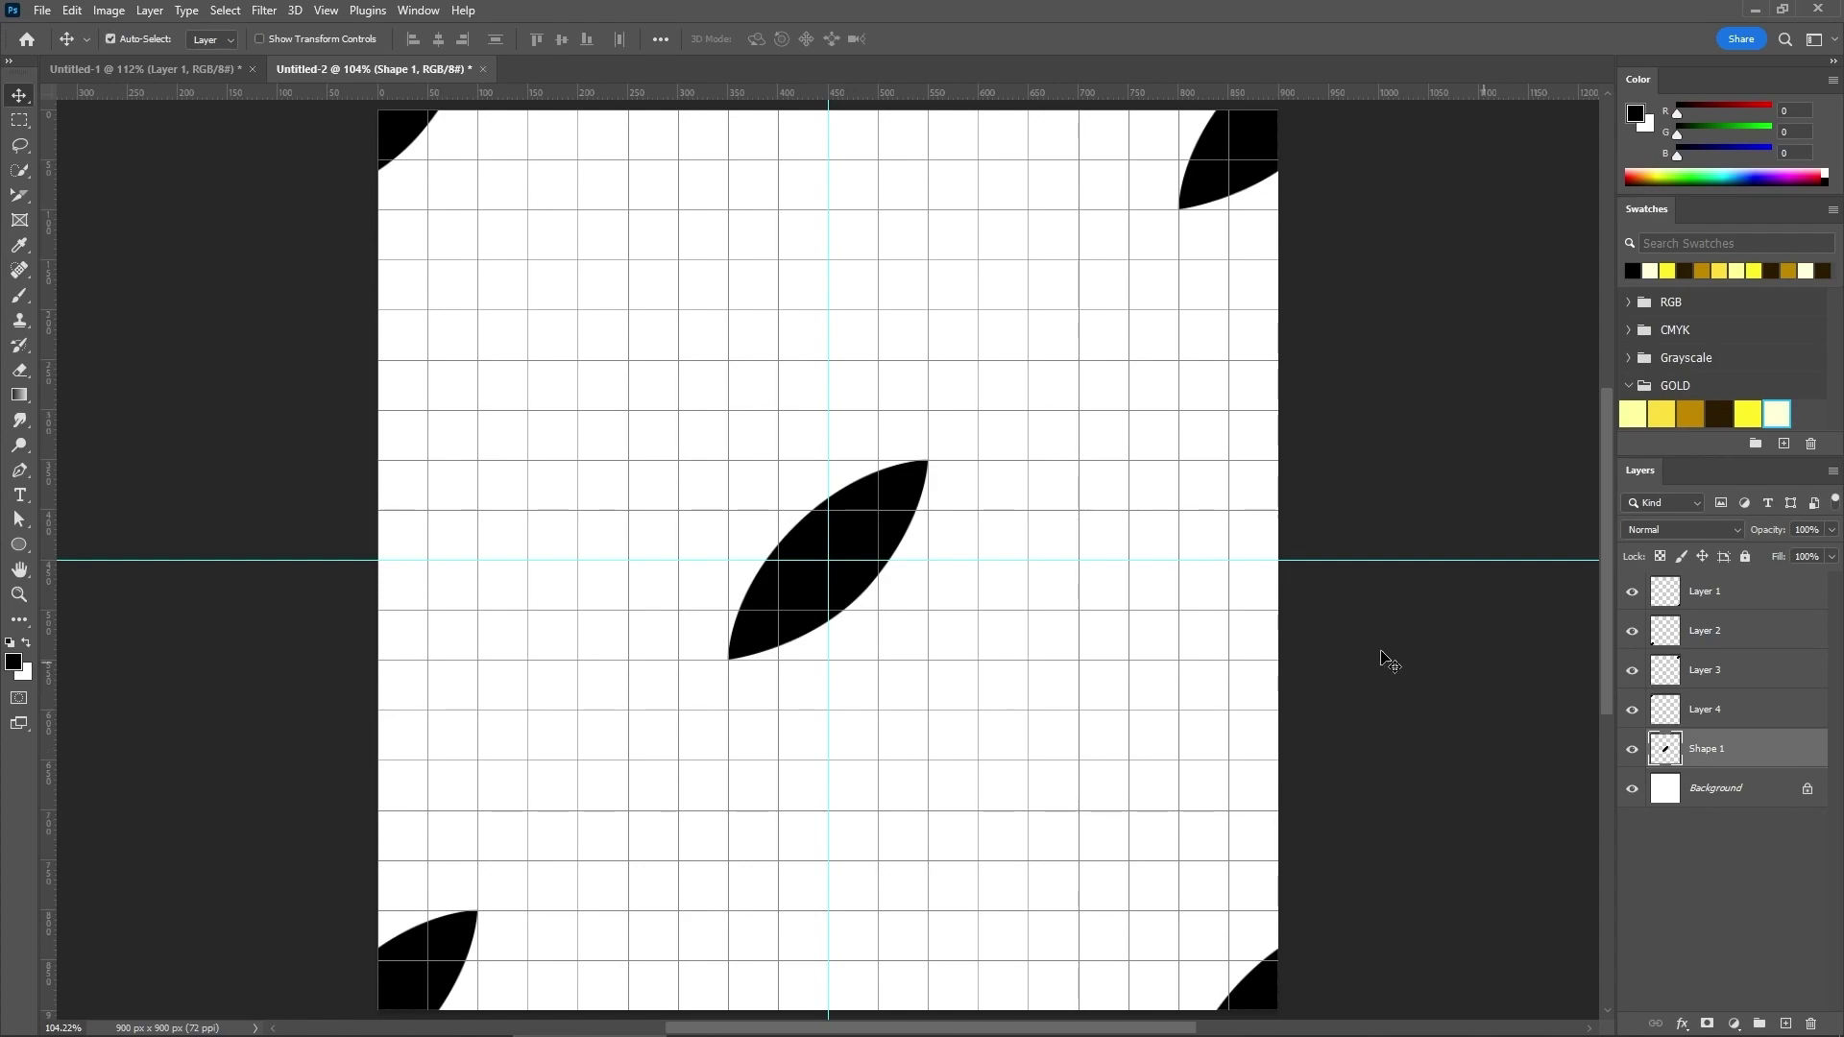
pyautogui.hotkey('ctrl', 't')
pyautogui.moveTo(945, 453); pyautogui.dragTo(728, 419)
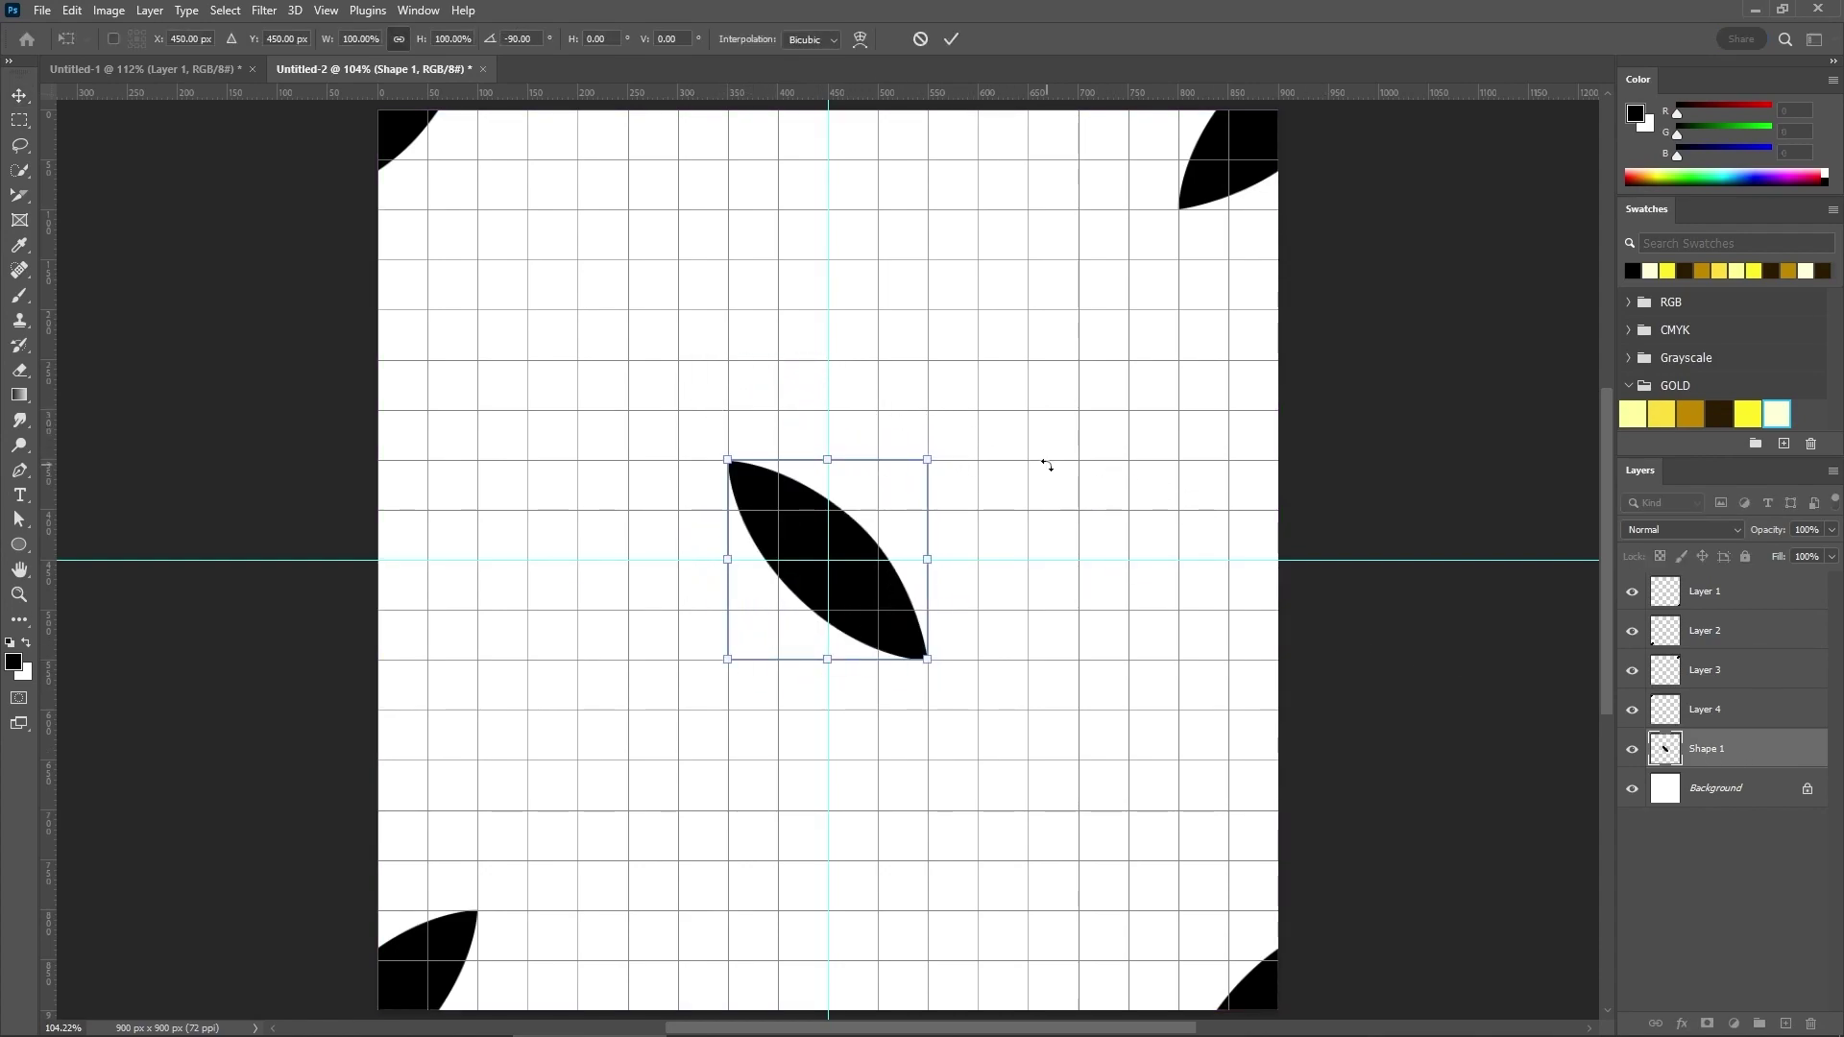
pyautogui.press('Return')
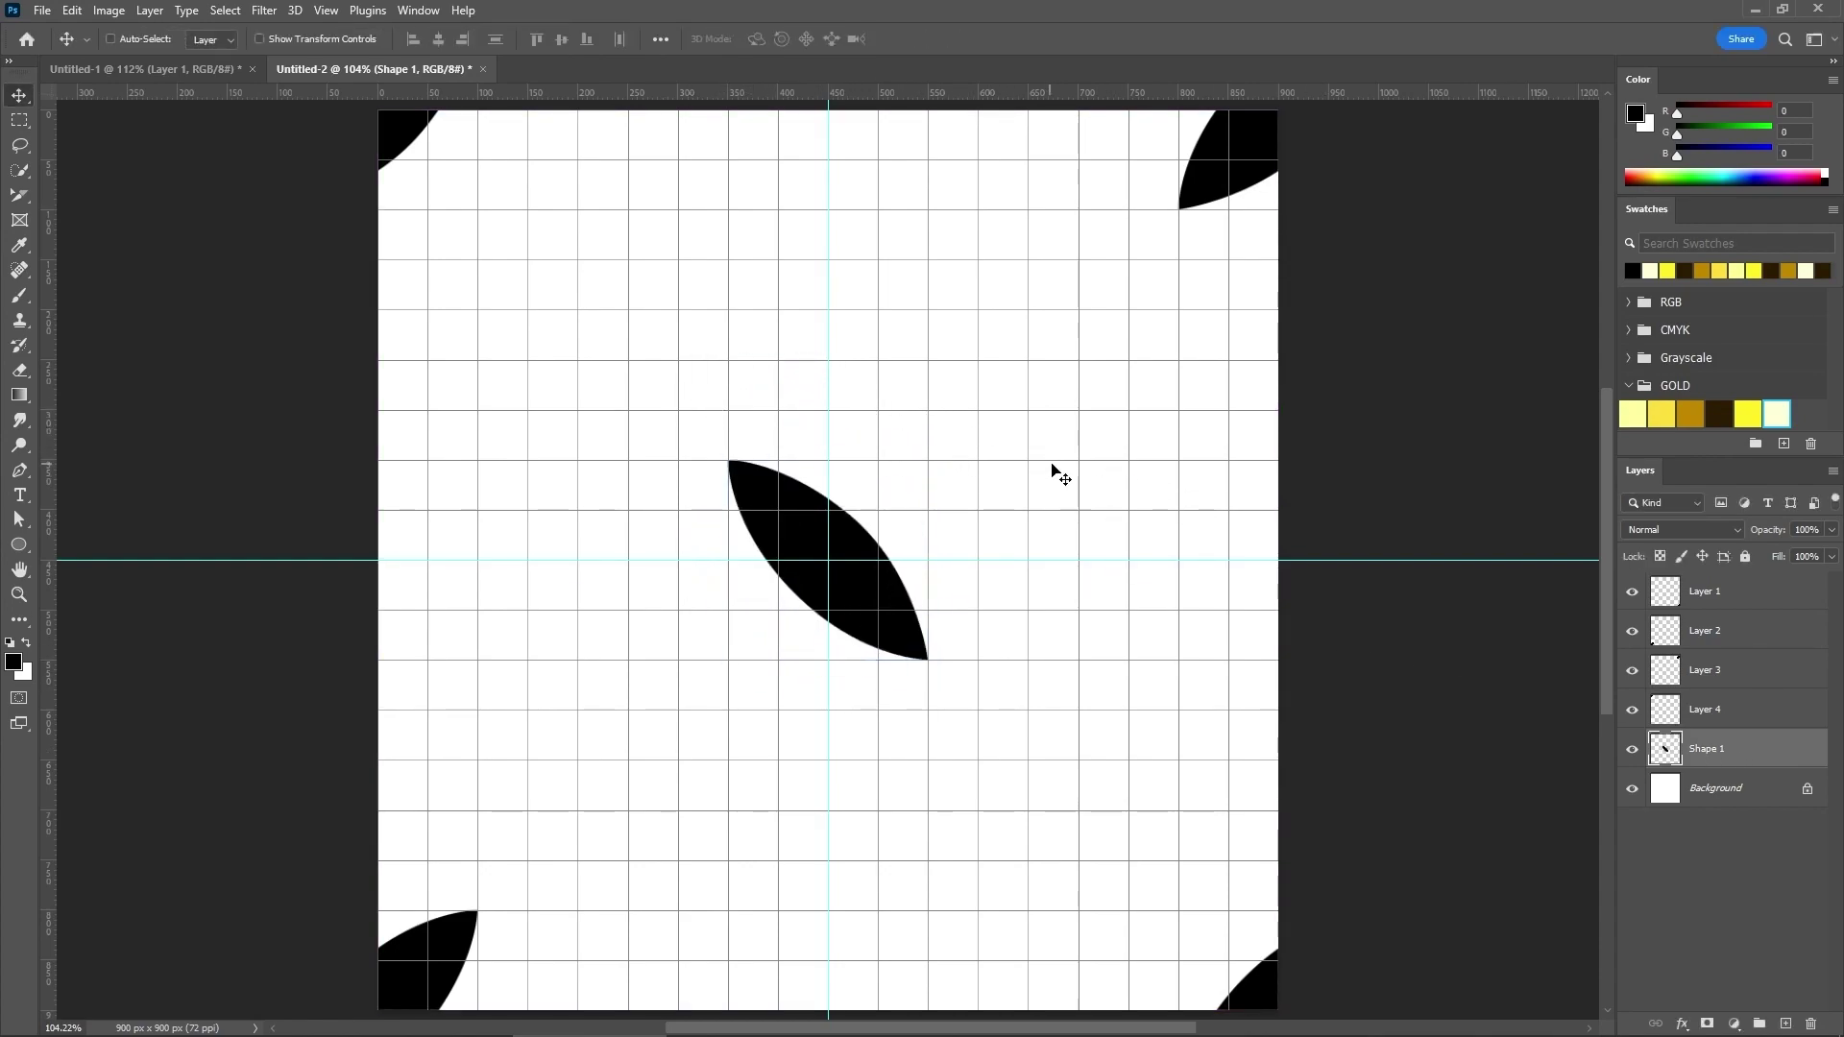
# Step: Hide the white Background layer and define the leaf artwork as a pattern named Diamond
pyautogui.click(1633, 790)
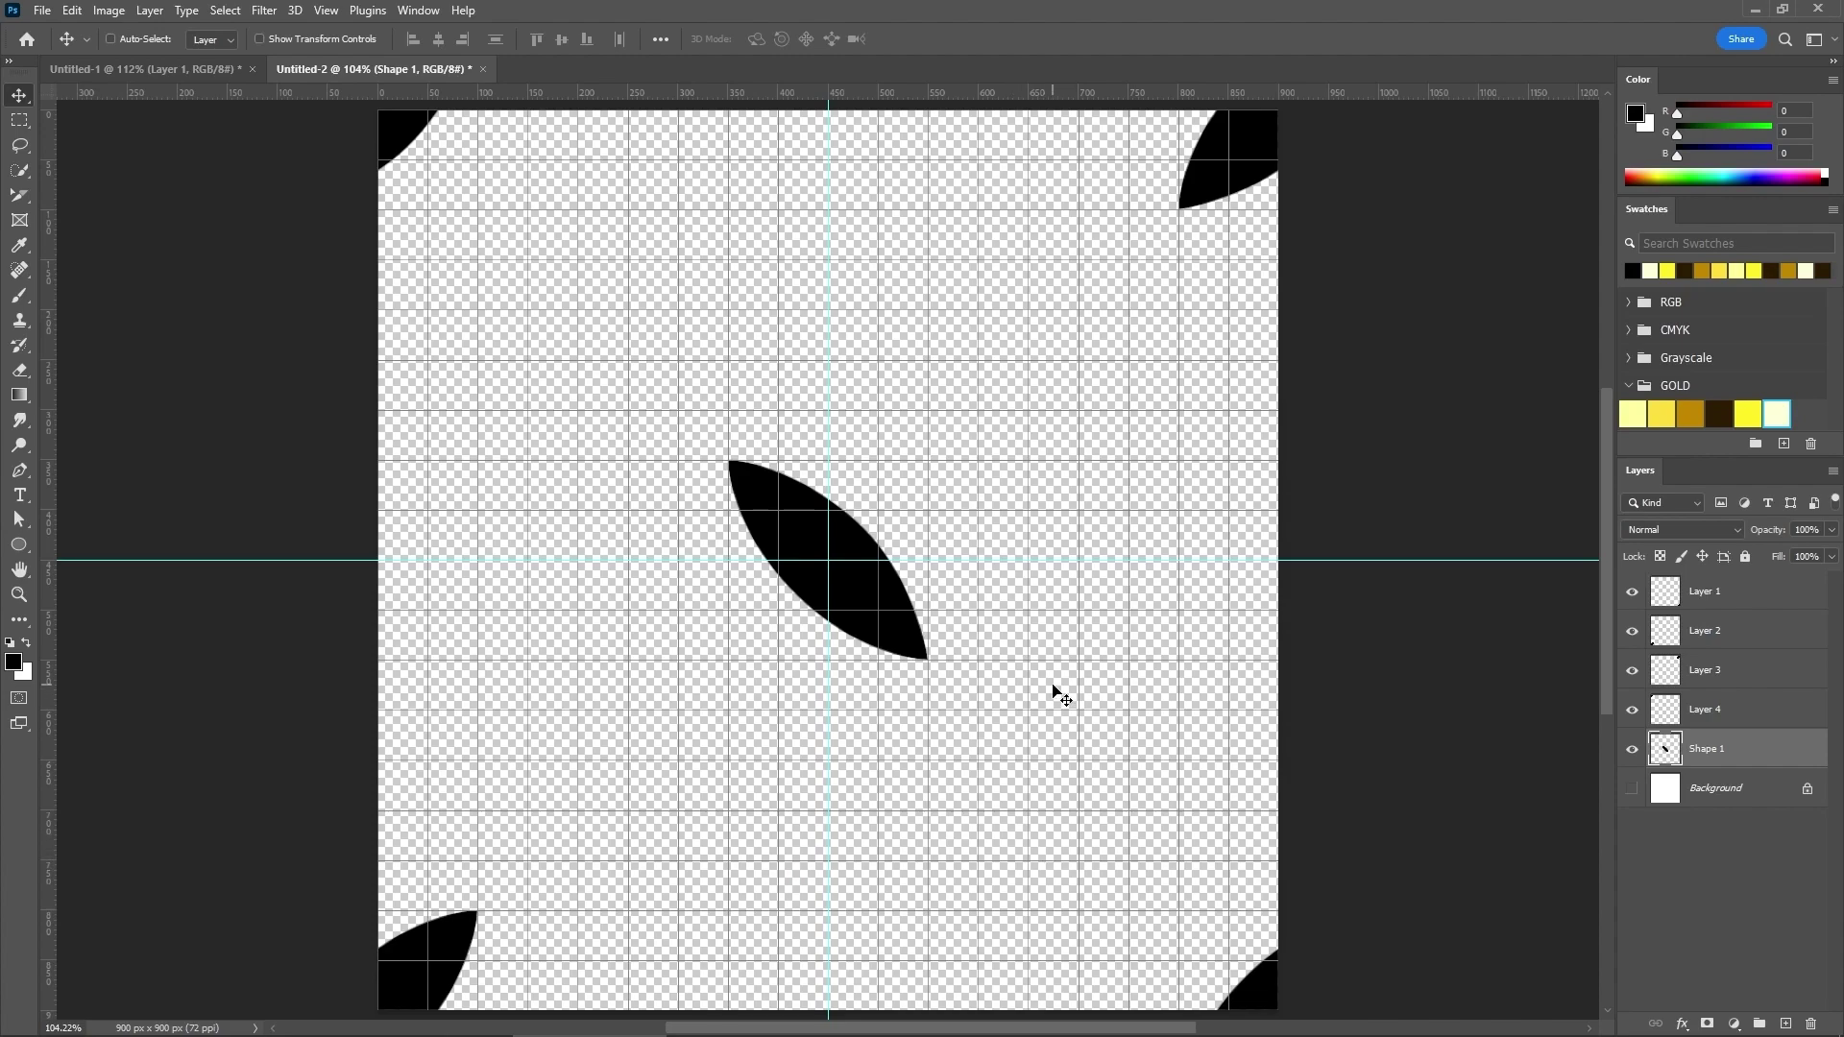
pyautogui.click(72, 11)
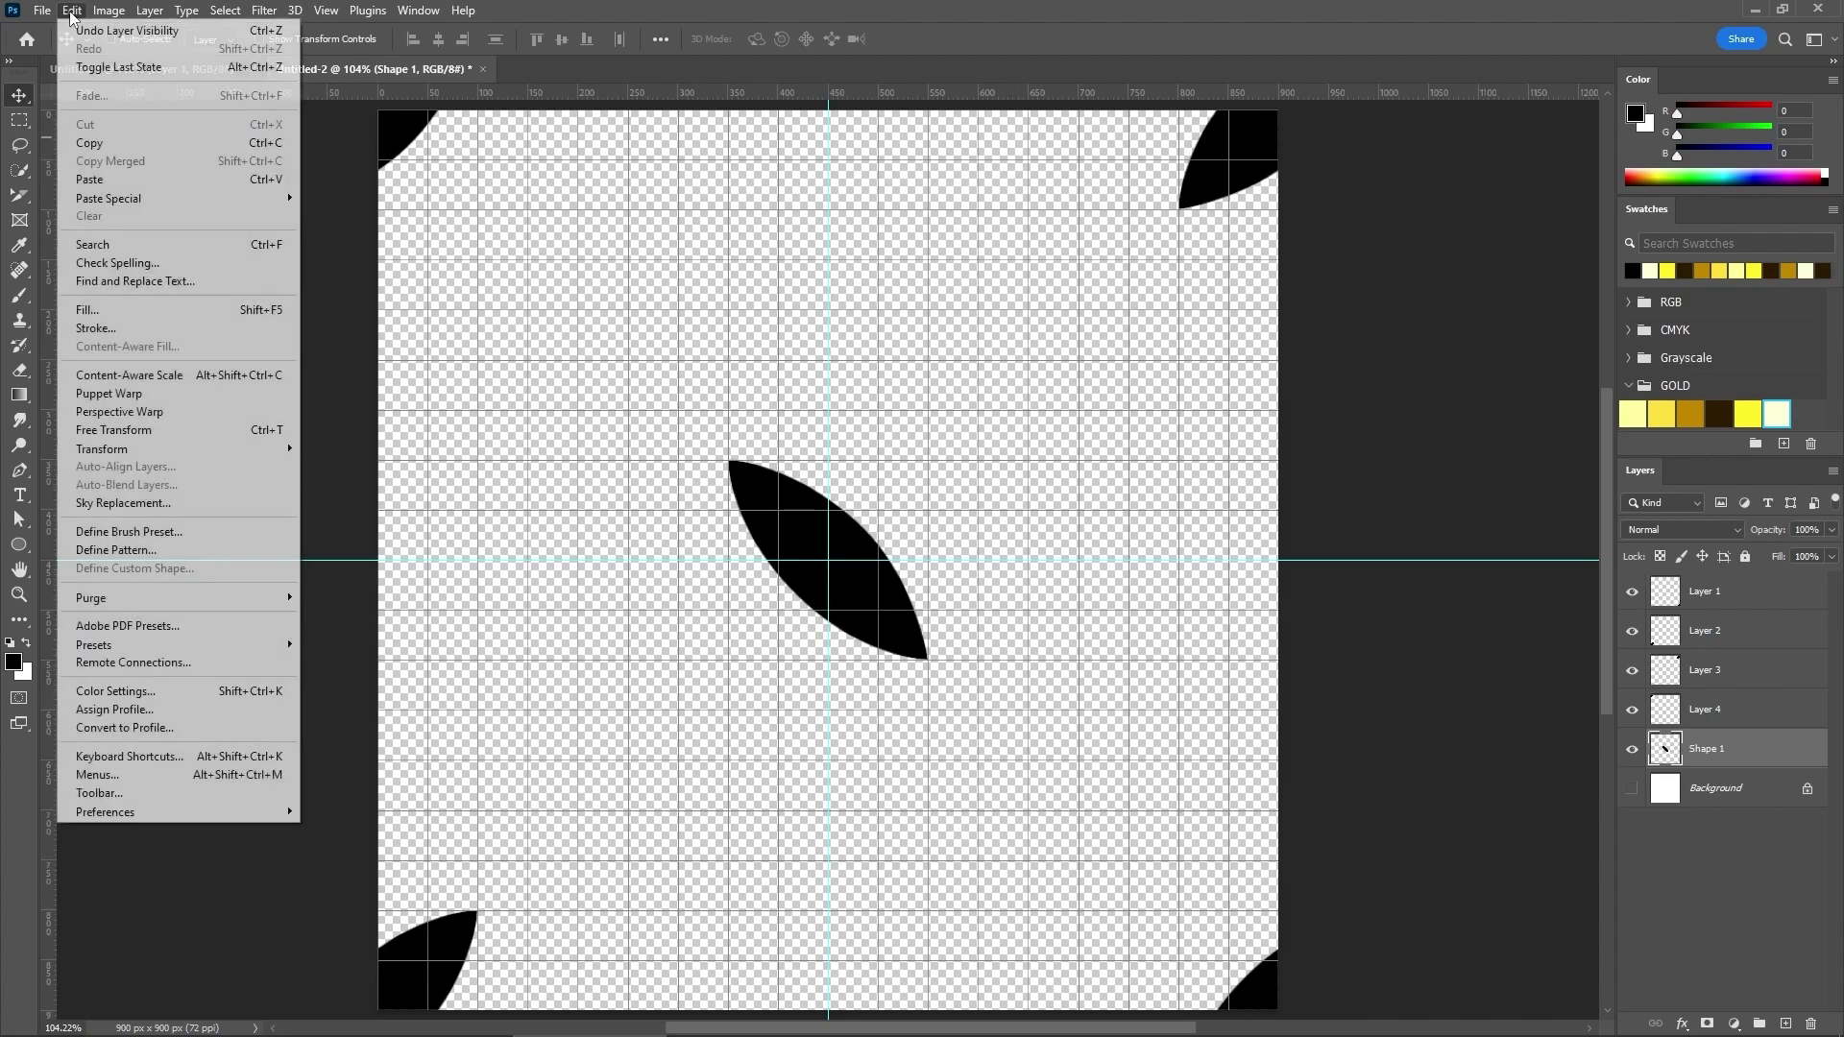
pyautogui.click(116, 550)
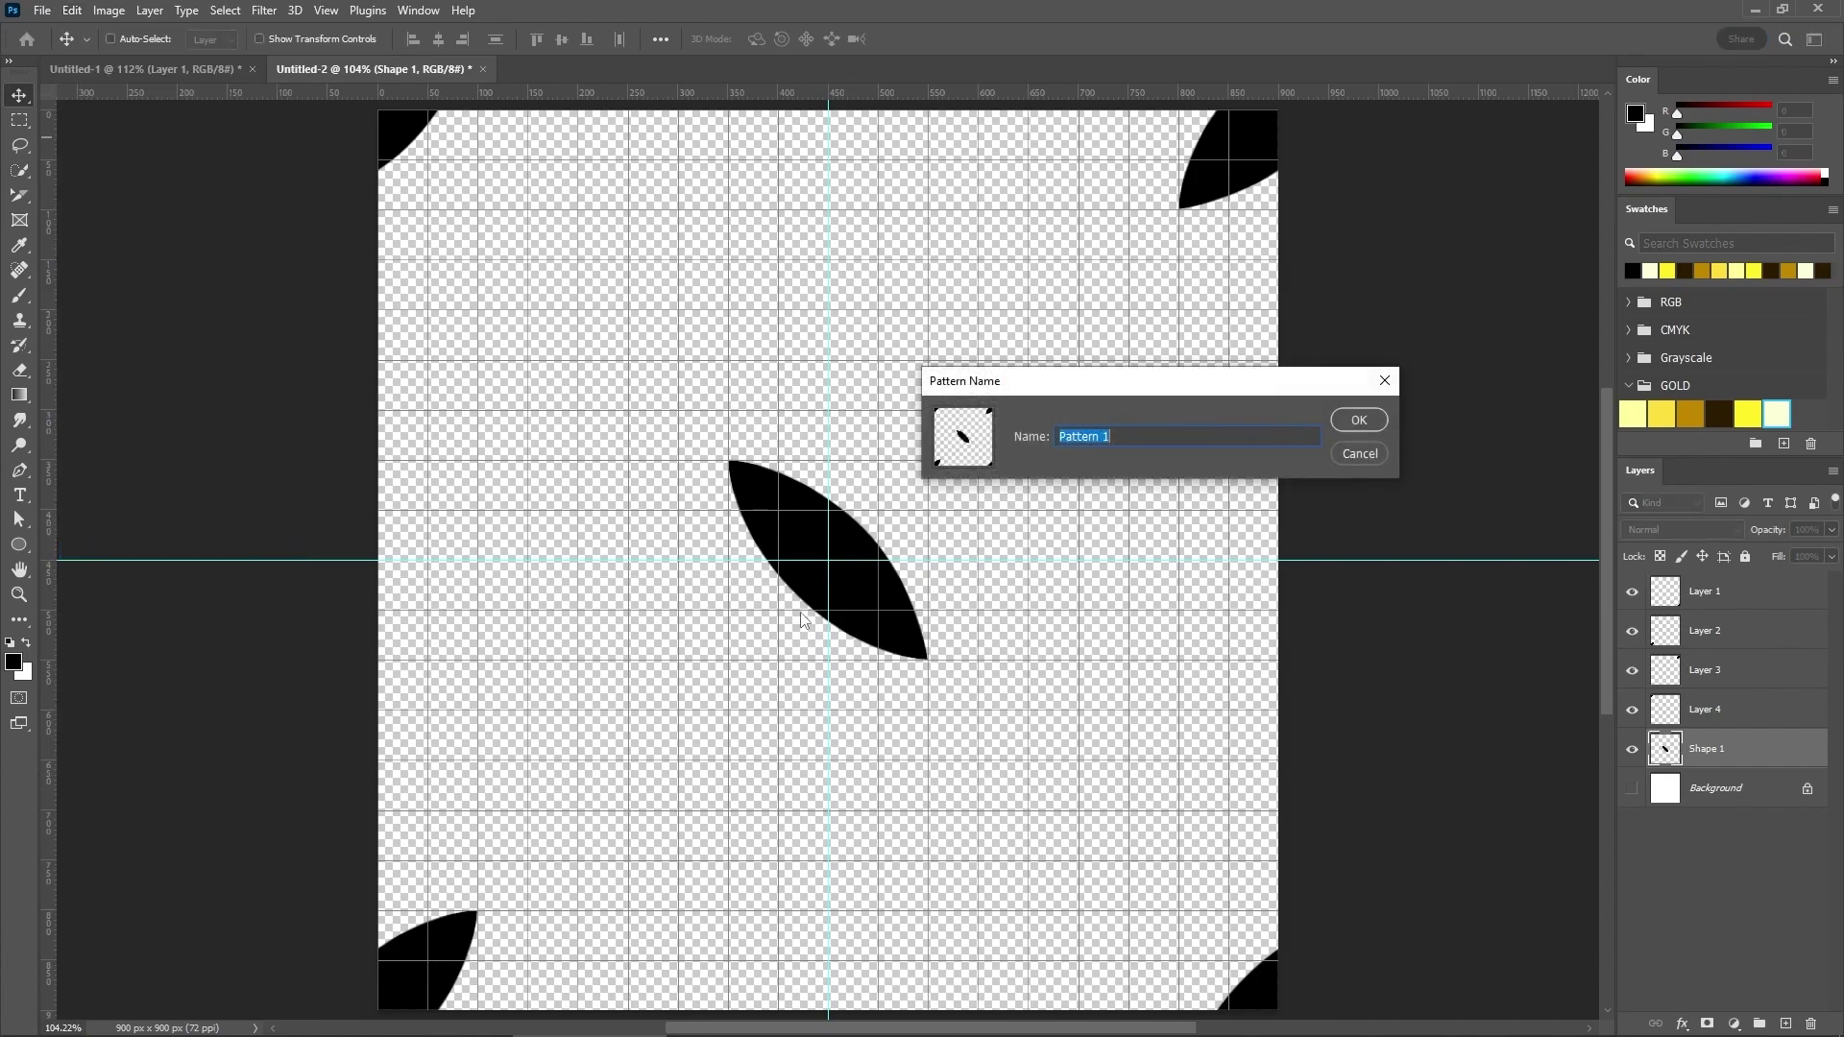
pyautogui.write('Diamond')
pyautogui.click(1359, 421)
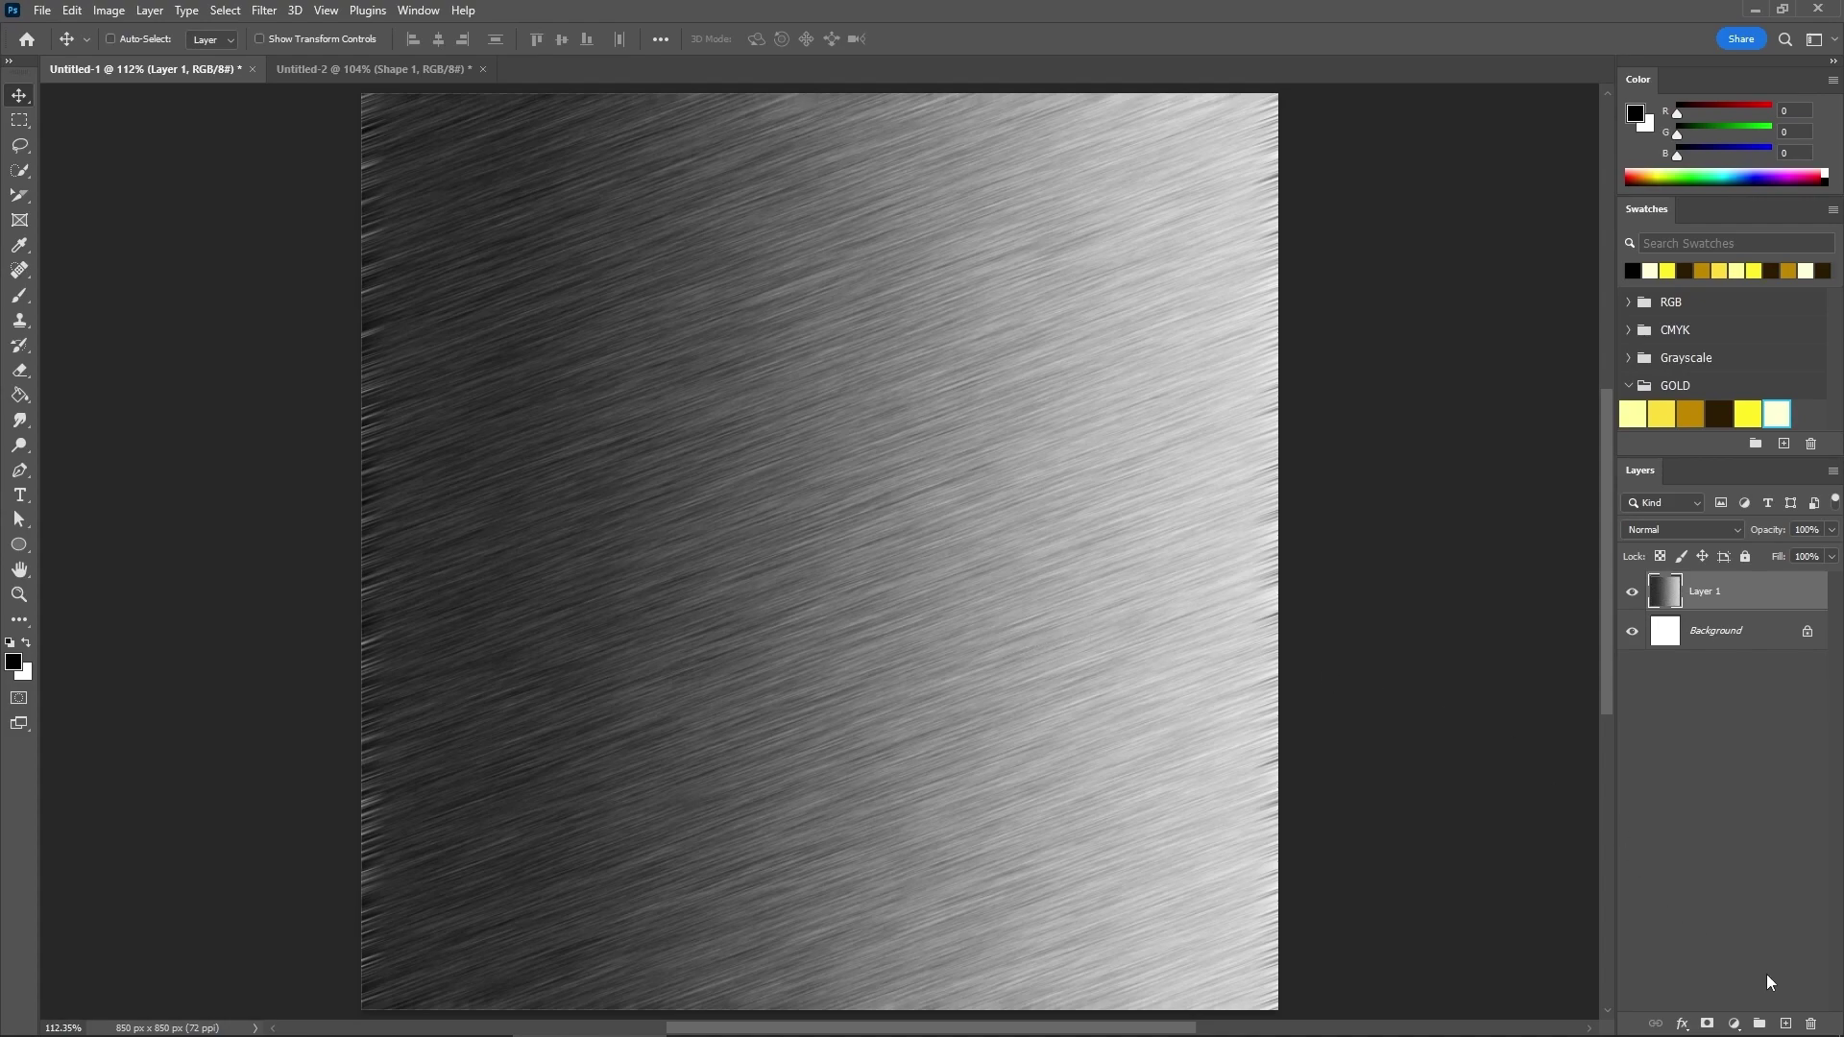
# Step: In the Untitled-1 document, add a new layer above the brushed-metal layer and fill it with black using the Paint Bucket tool
pyautogui.click(1785, 1024)
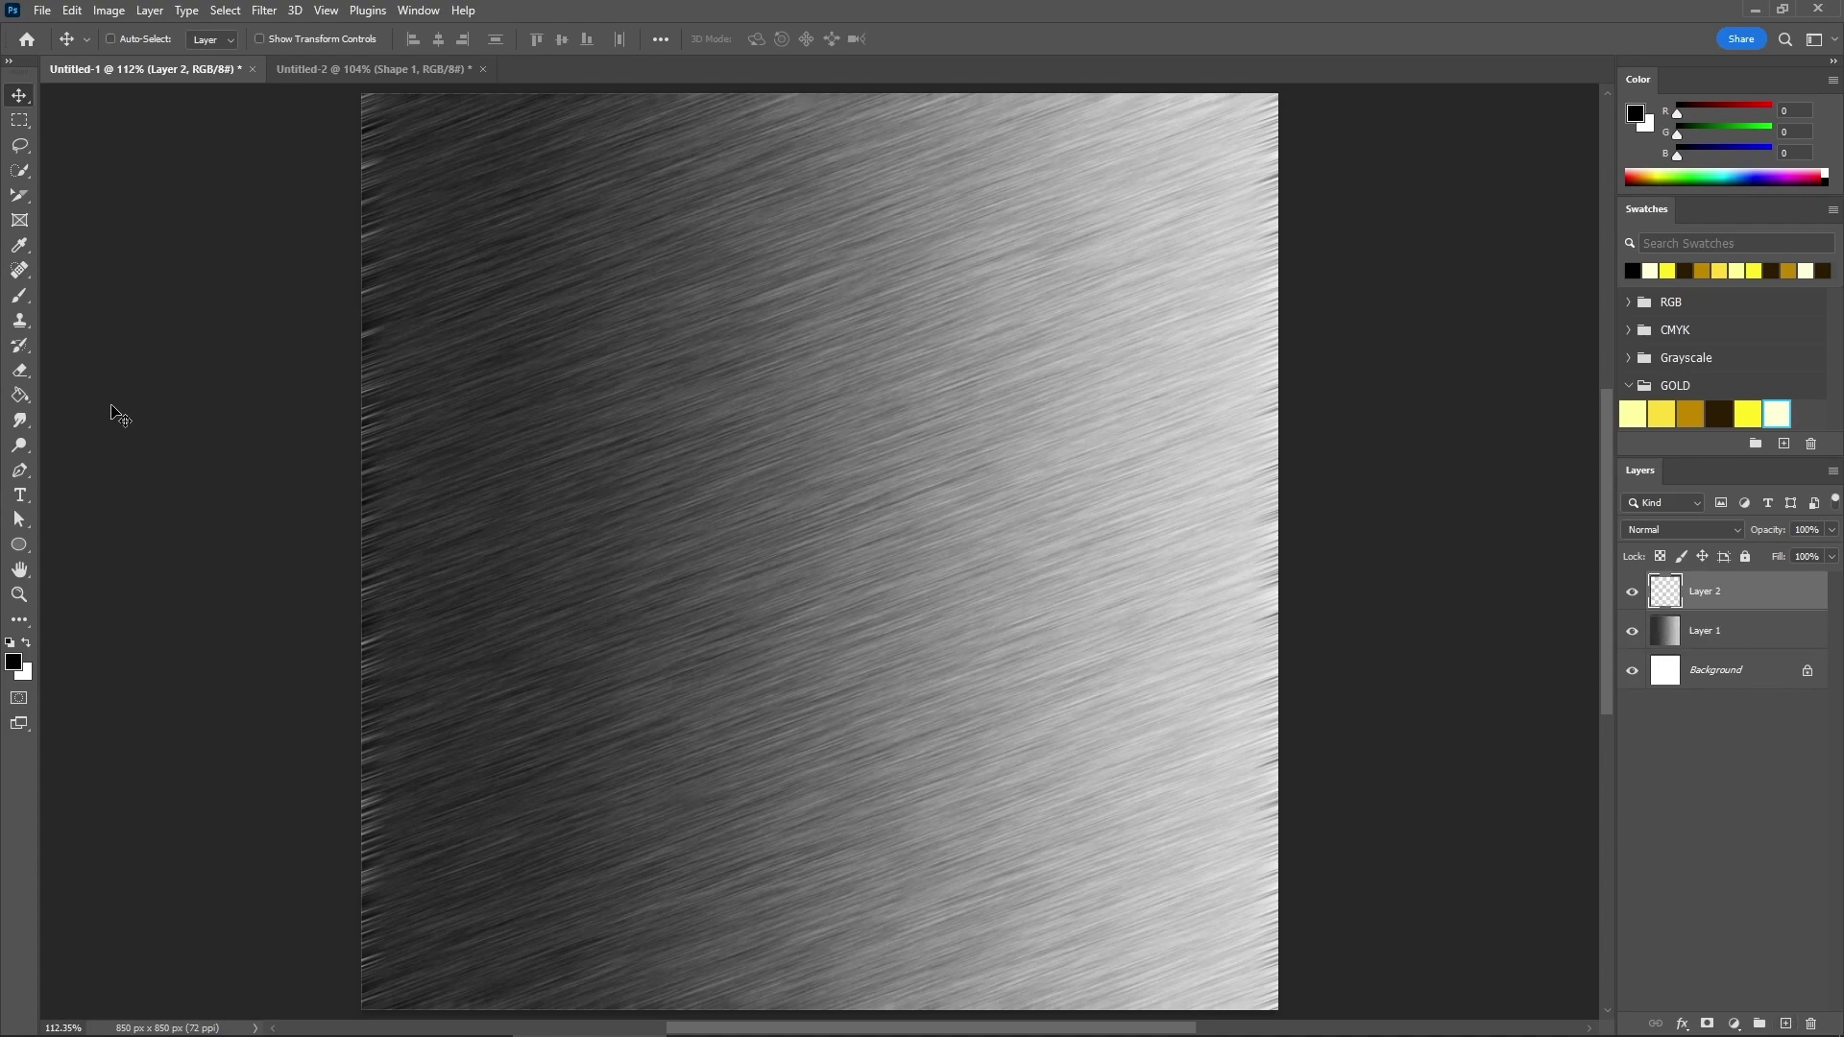
pyautogui.click(25, 398)
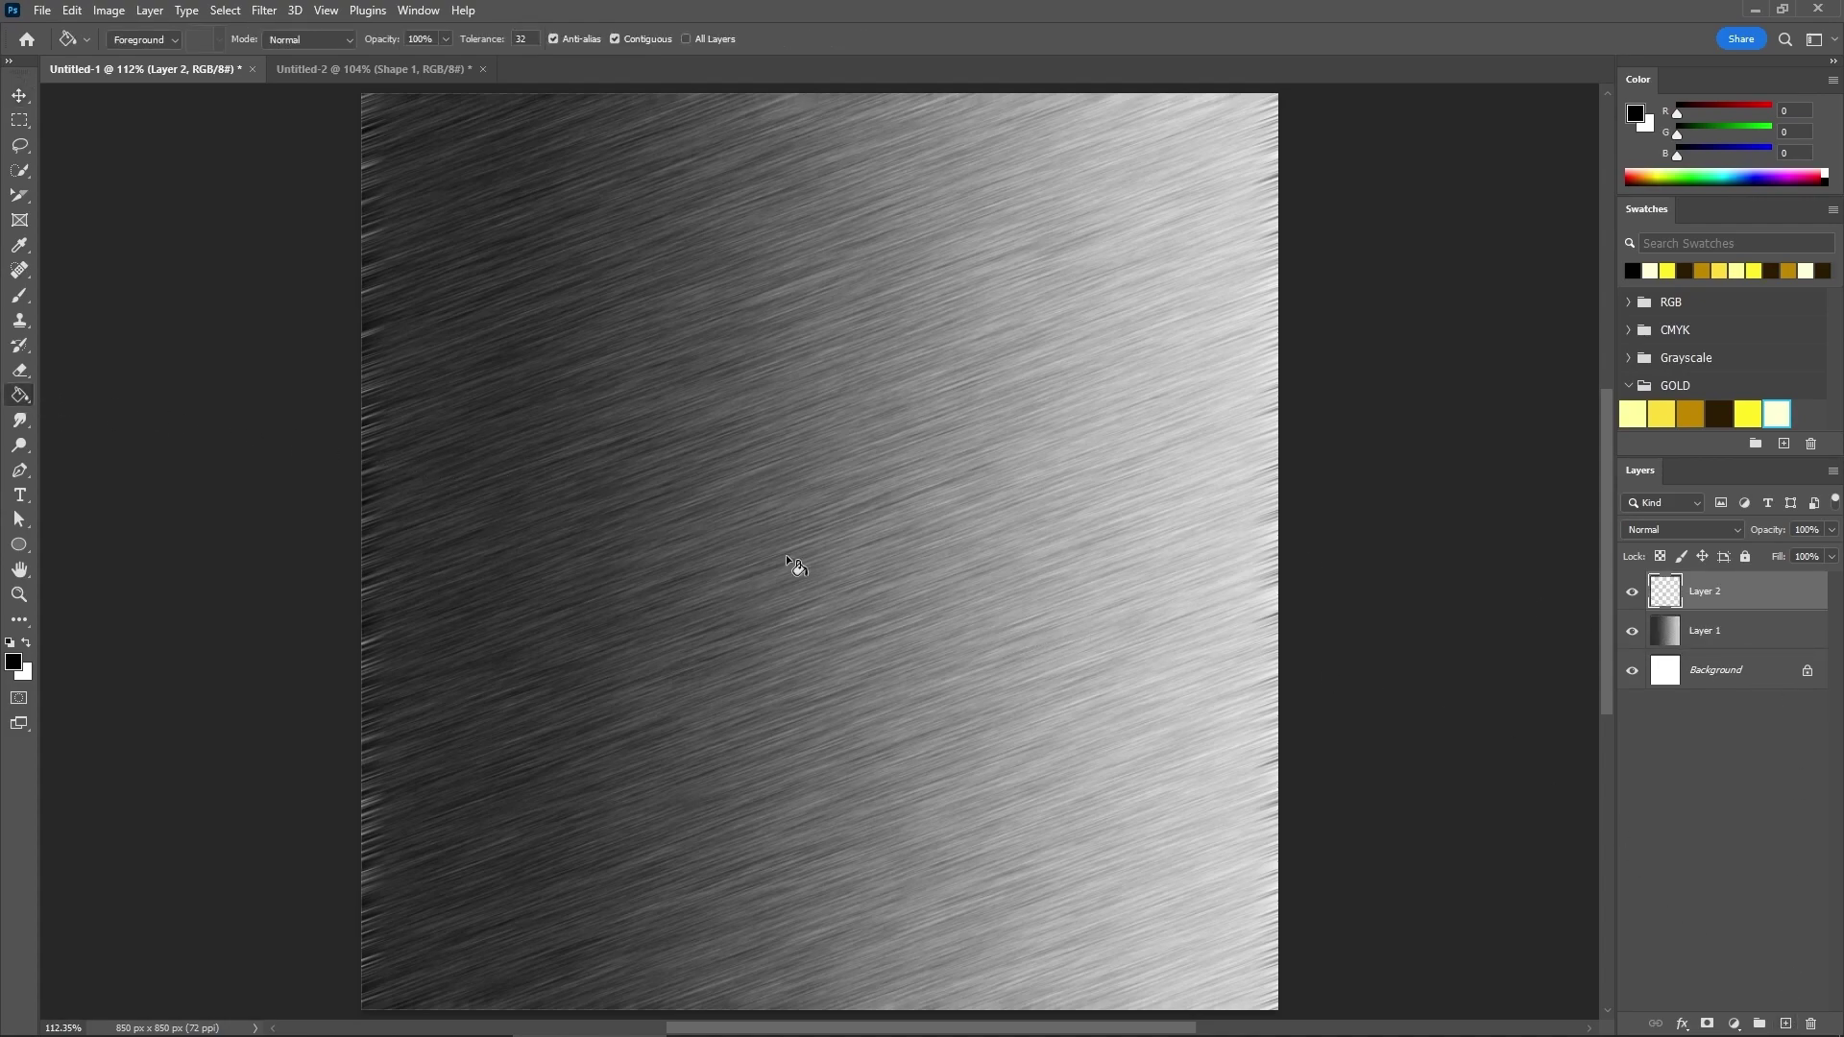
pyautogui.click(883, 547)
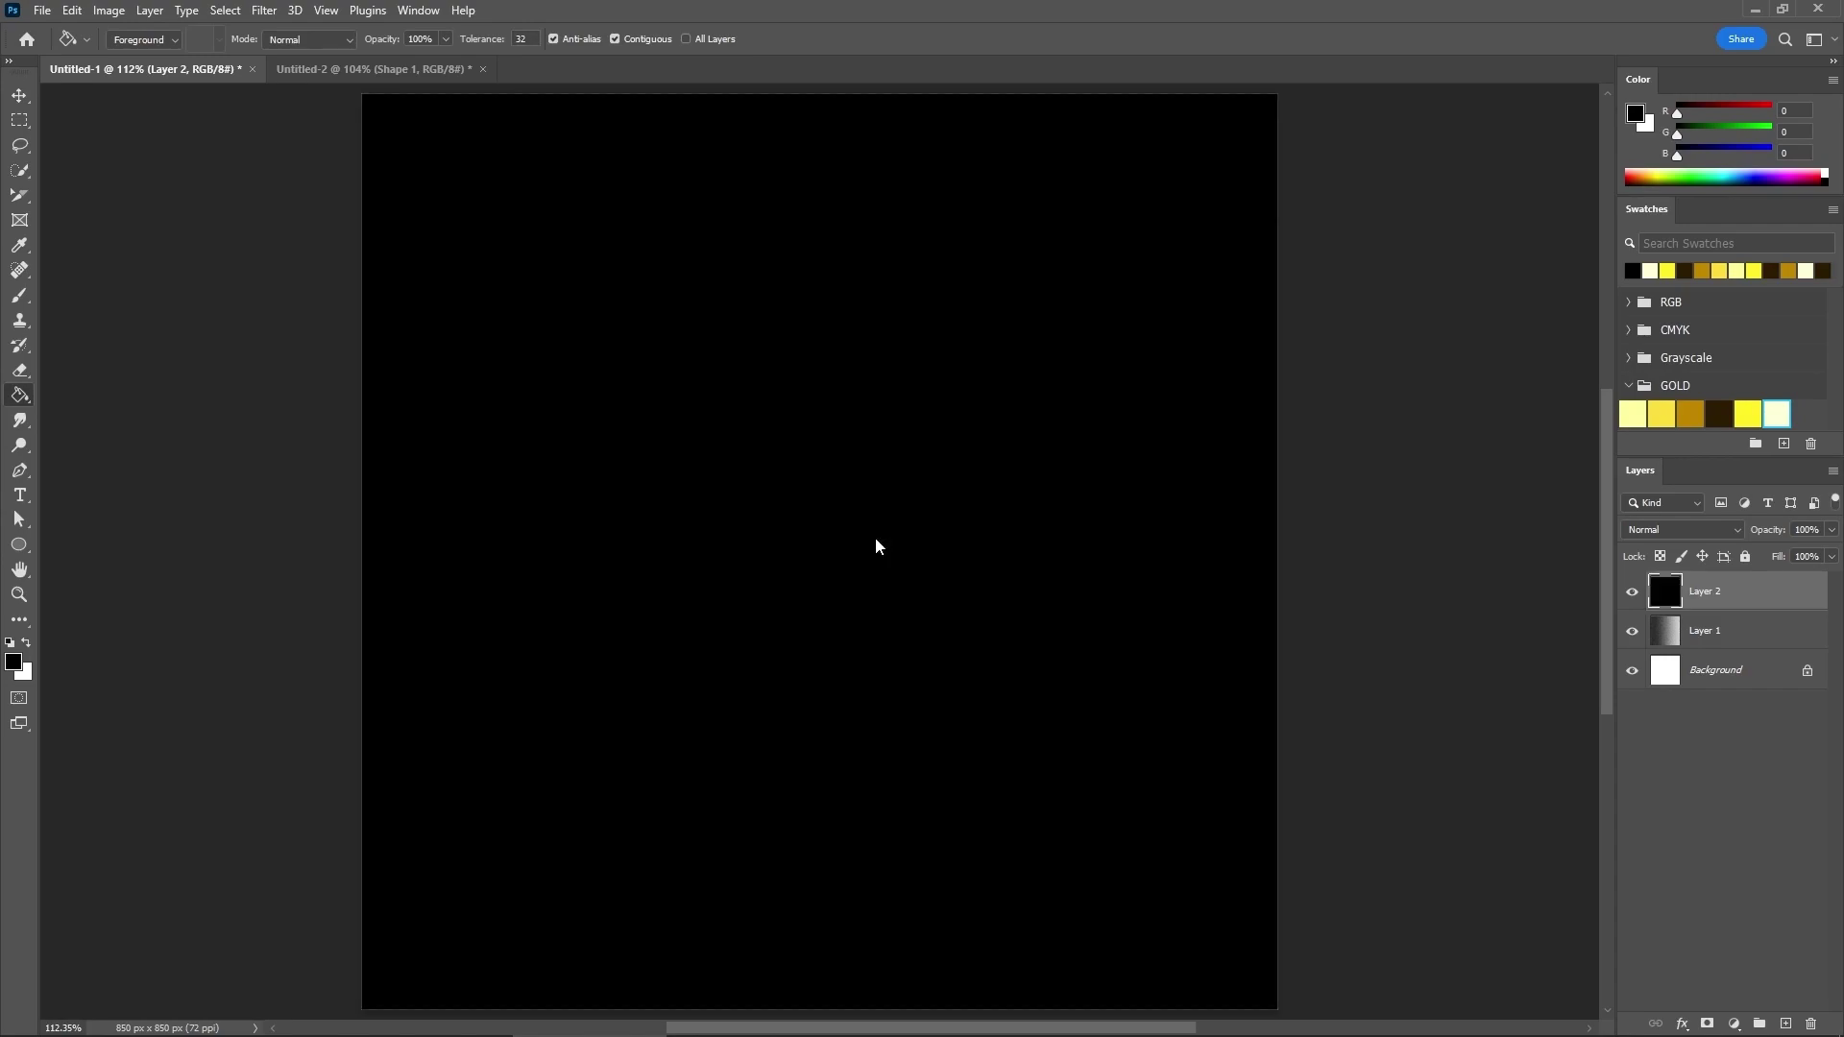
# Step: Set Layer 2's fill opacity to 0% and add a Pattern Overlay using the Diamond leaf pattern
pyautogui.doubleClick(1795, 600)
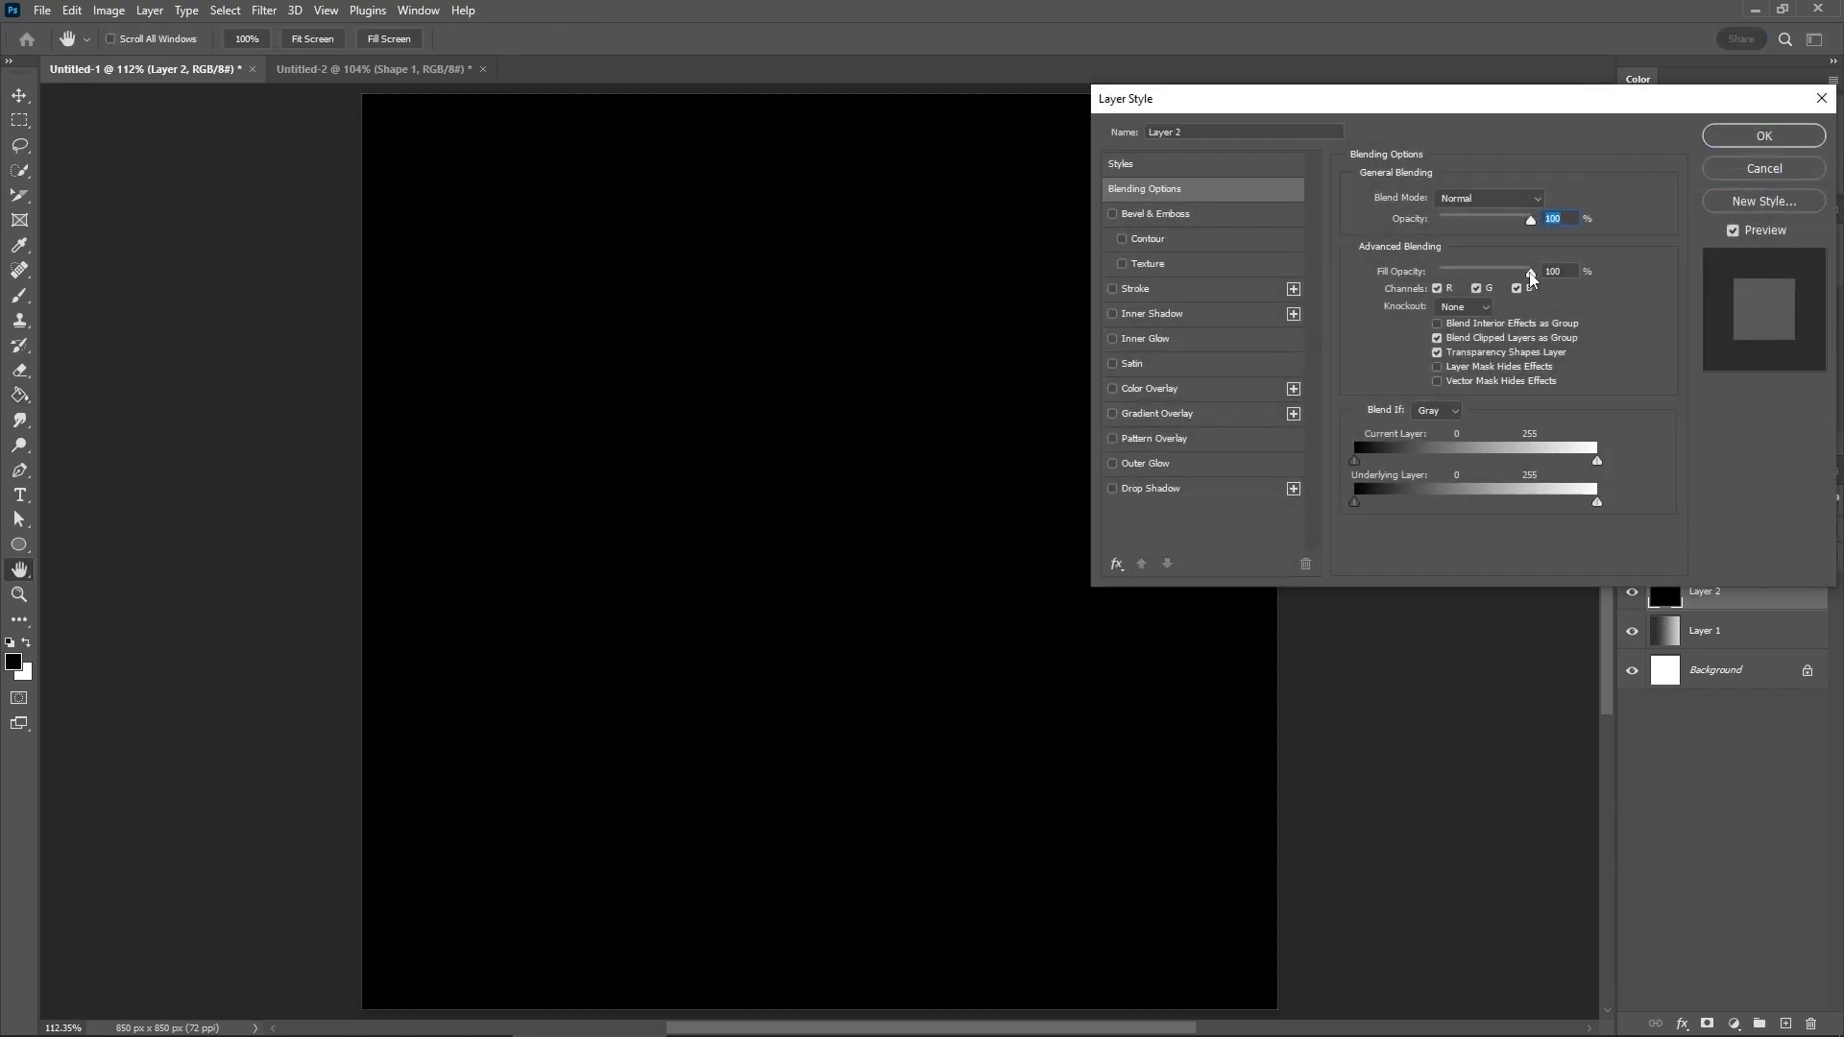
pyautogui.moveTo(1531, 273); pyautogui.dragTo(1431, 275)
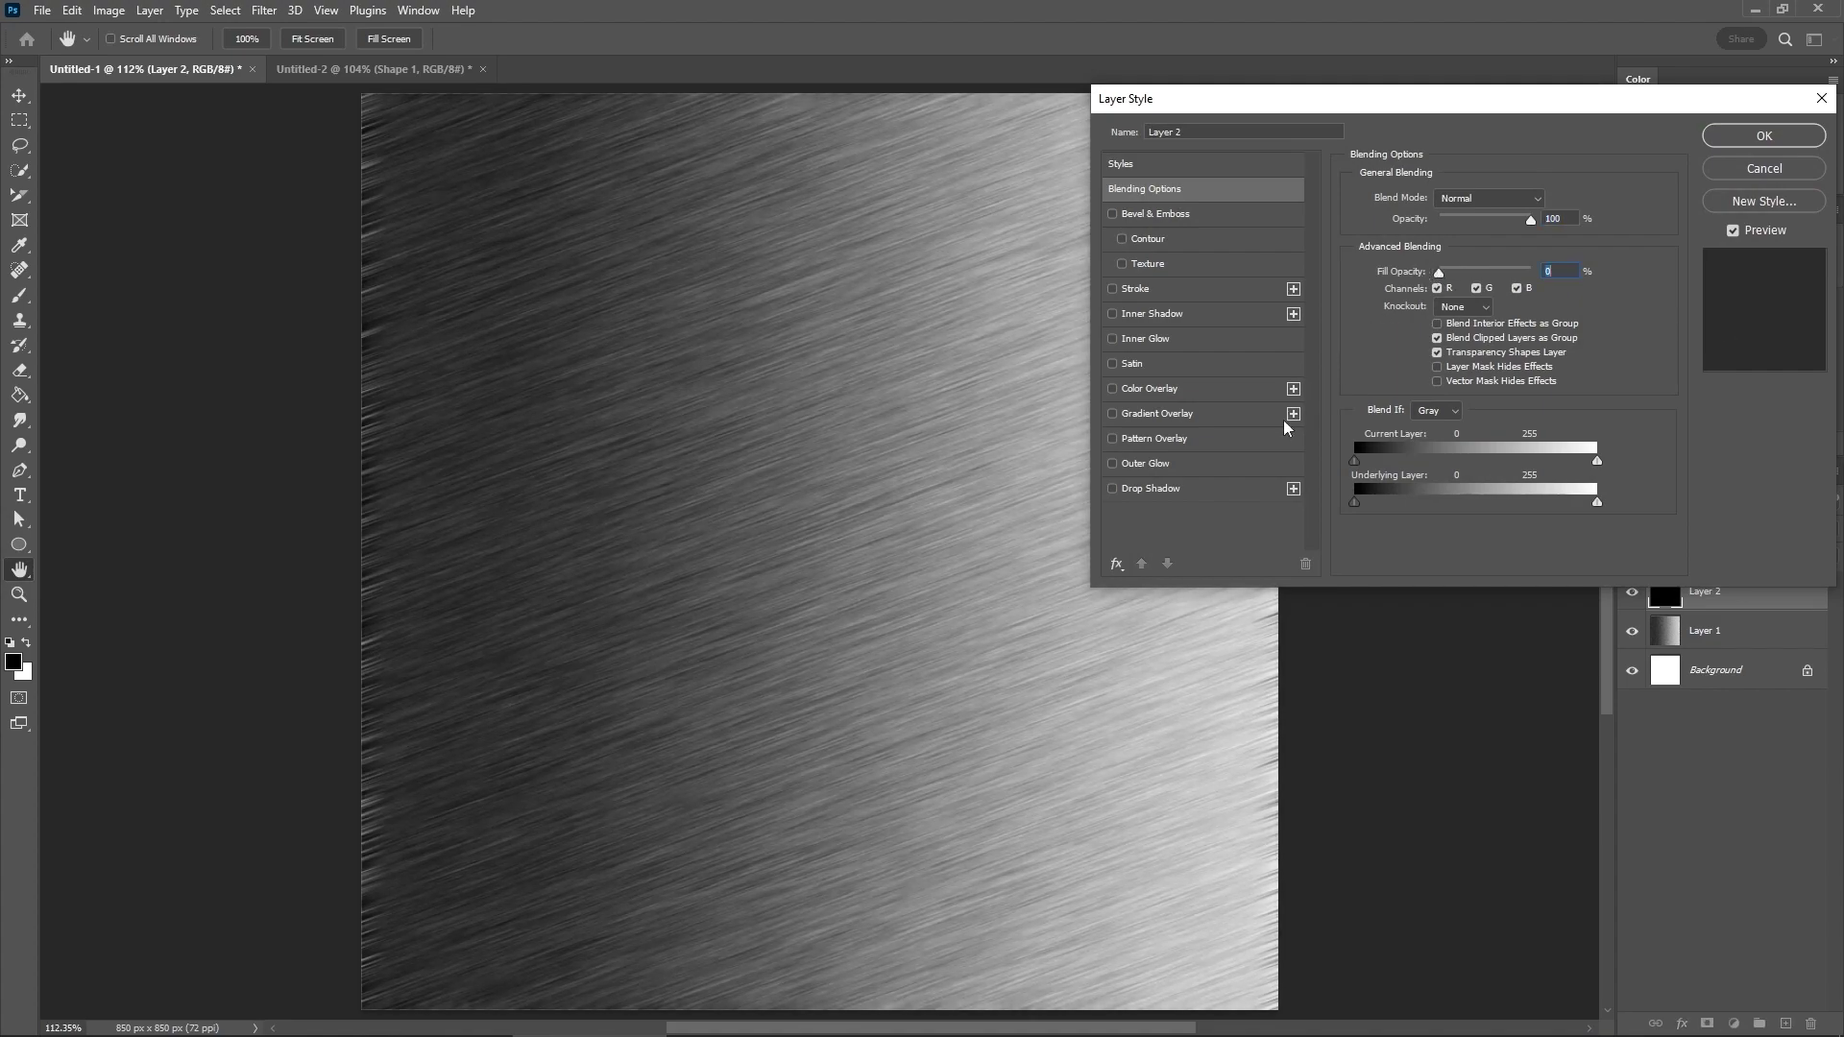
pyautogui.click(1167, 439)
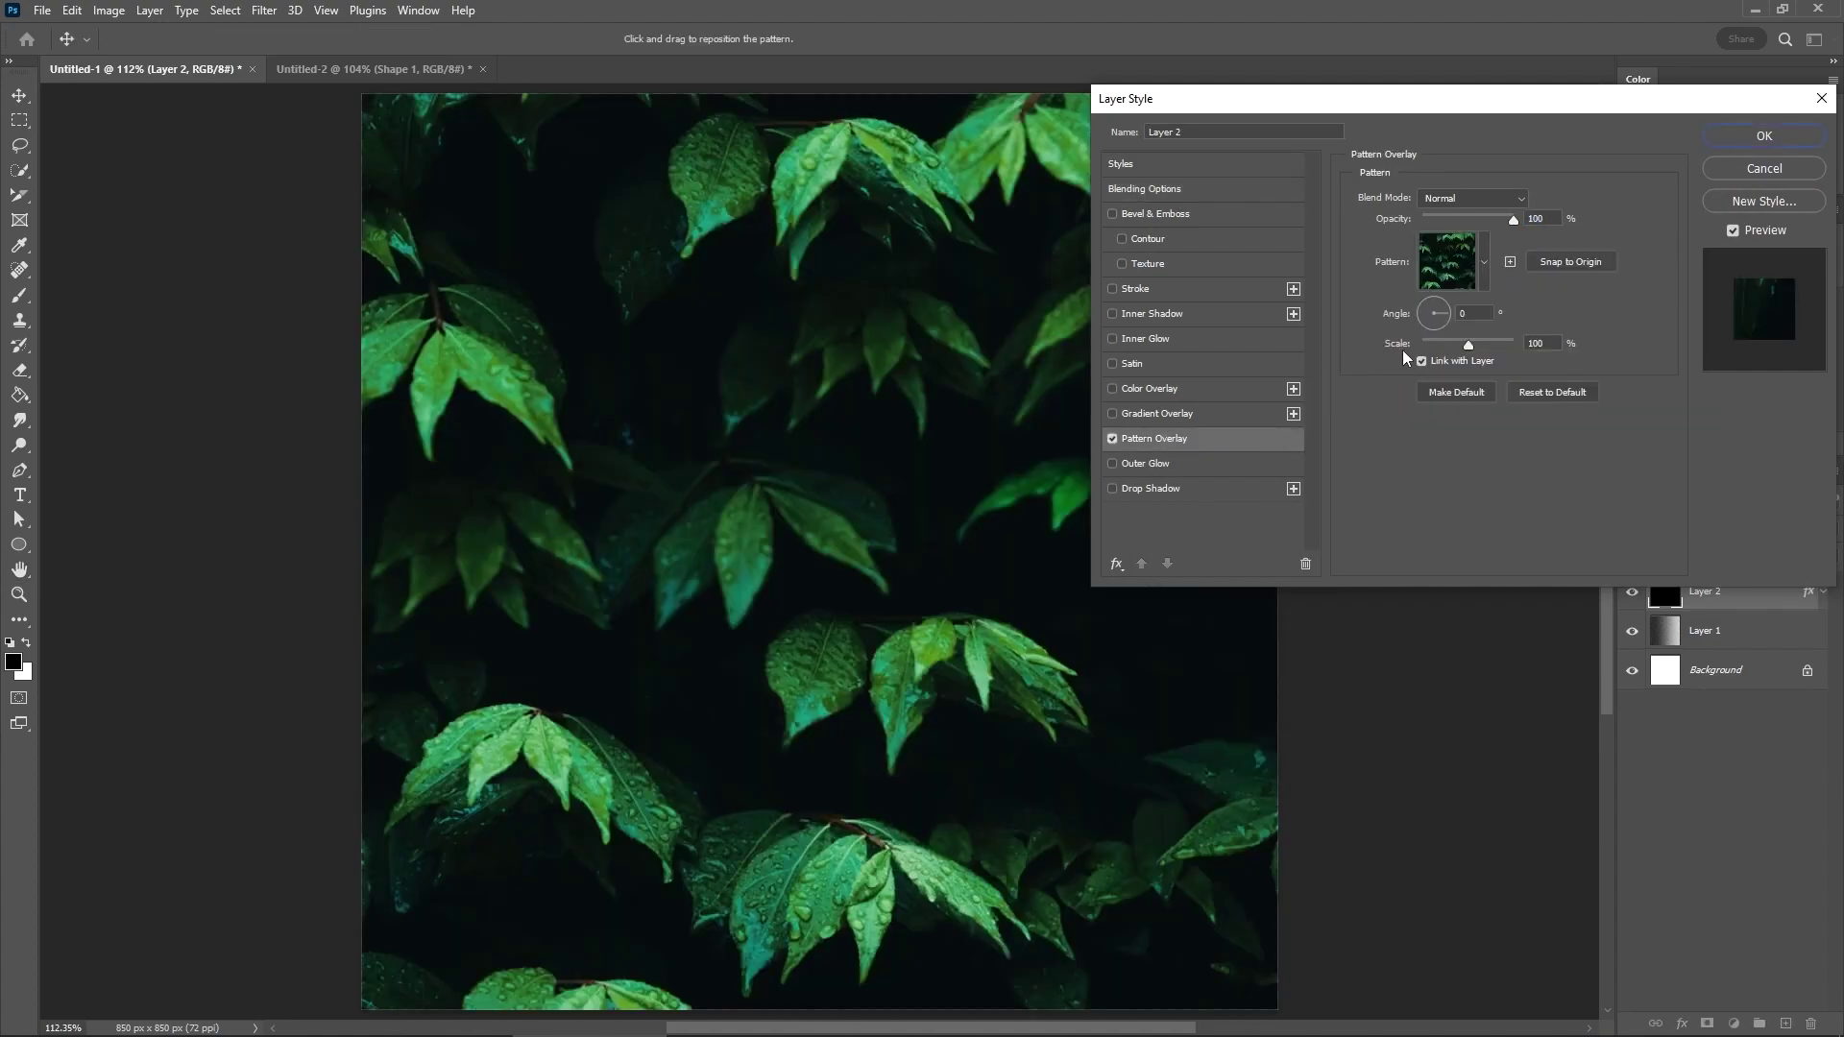
pyautogui.click(1485, 259)
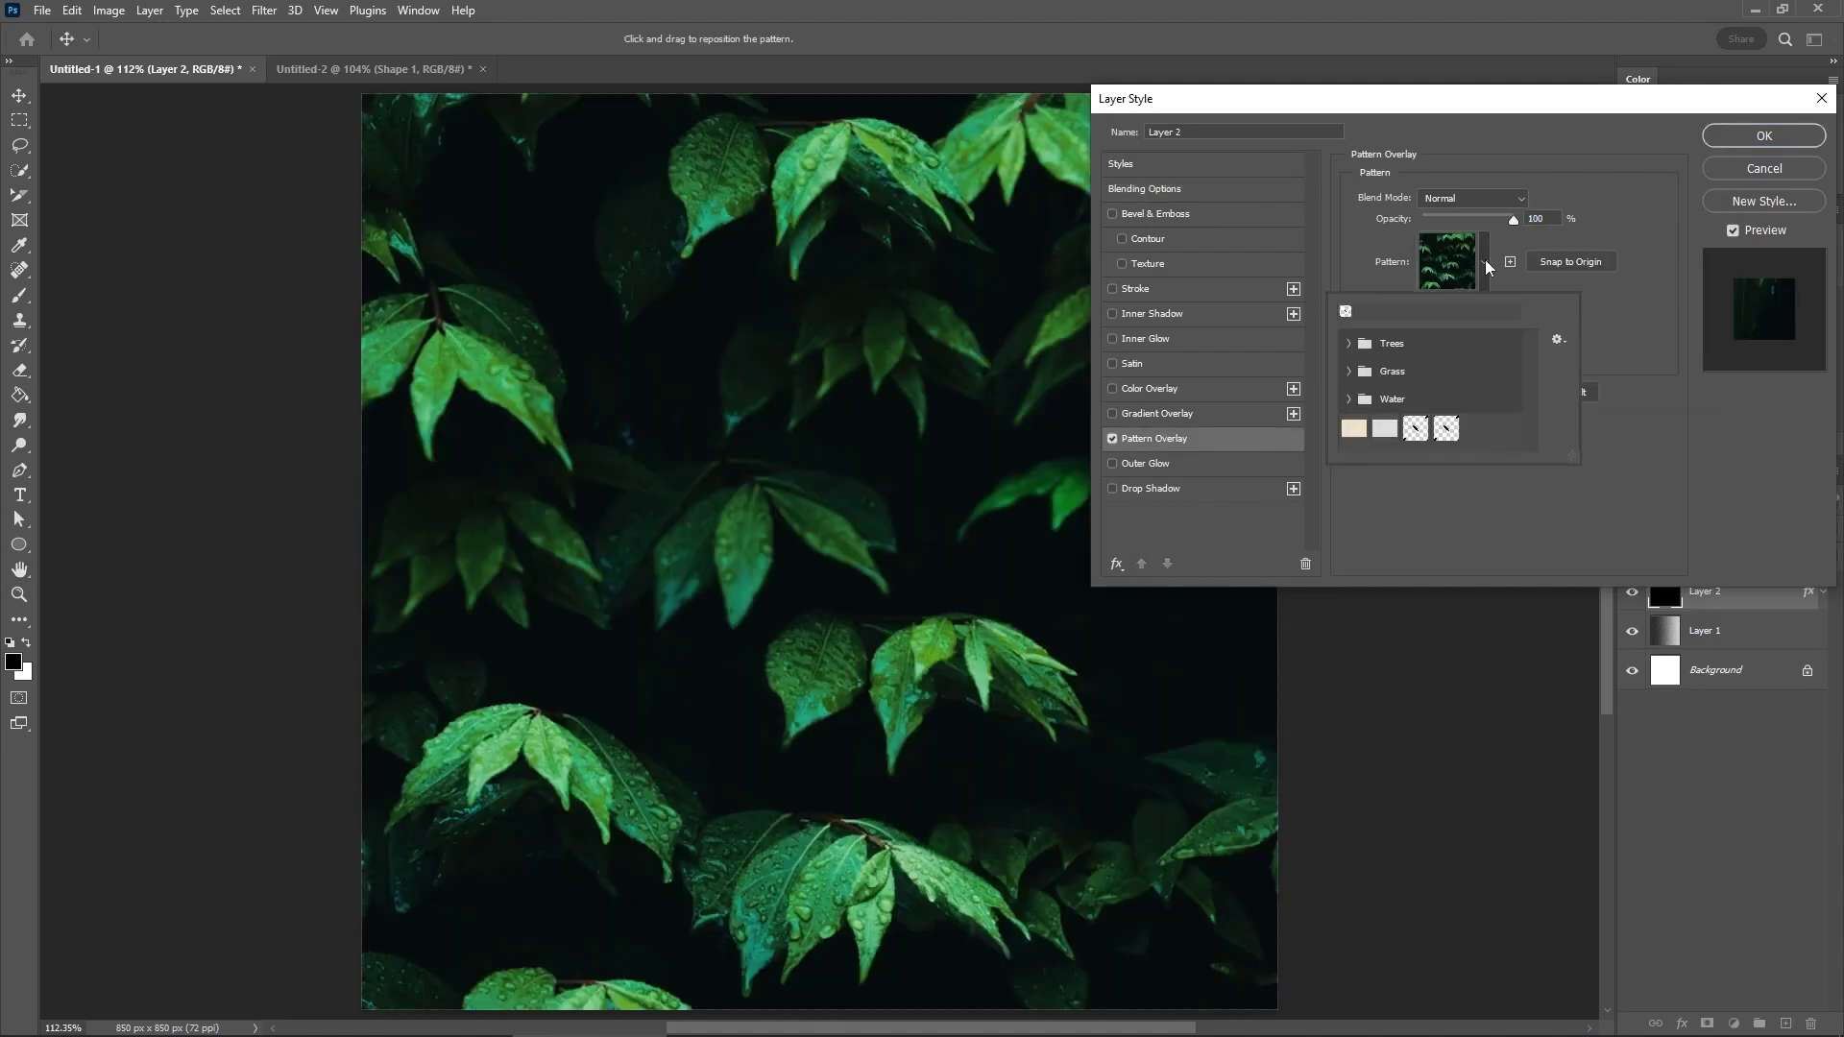
pyautogui.click(1445, 431)
pyautogui.click(1621, 334)
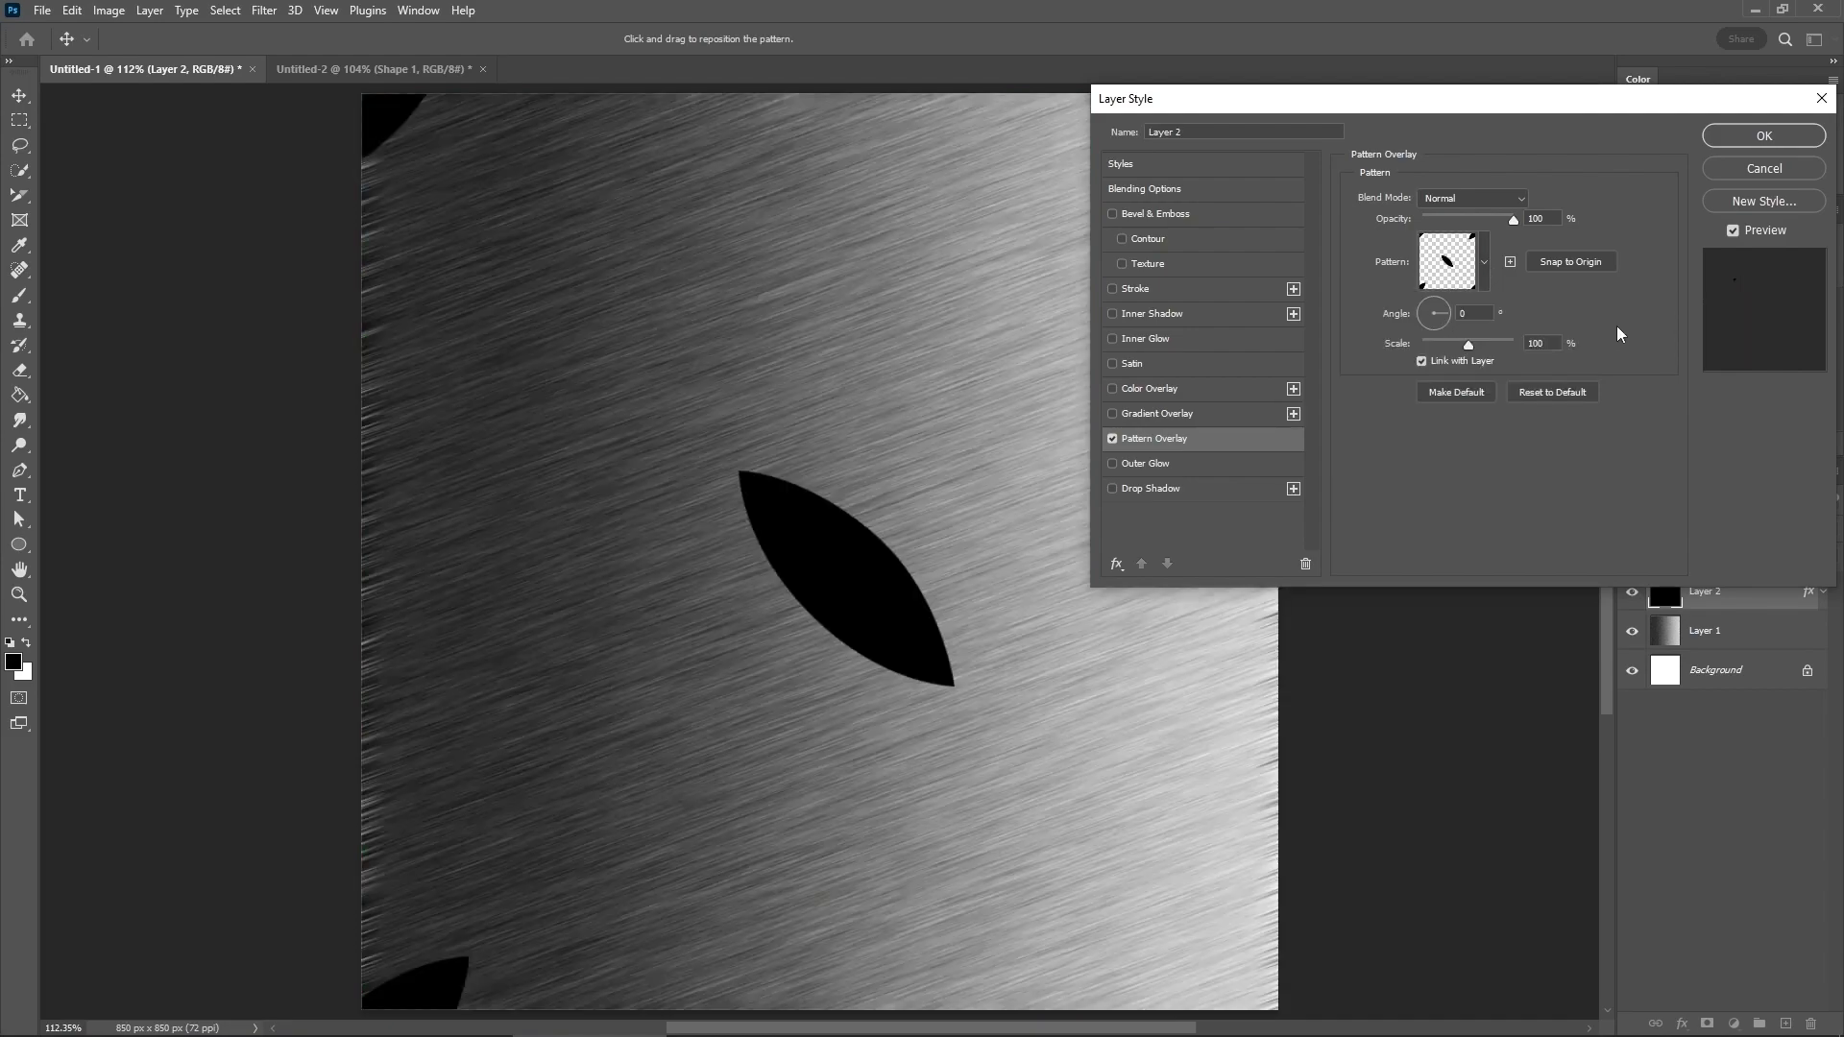
# Step: Scale the overlay pattern to 17%, apply it, and rasterize Layer 2's layer style
pyautogui.doubleClick(1540, 343)
pyautogui.write('17')
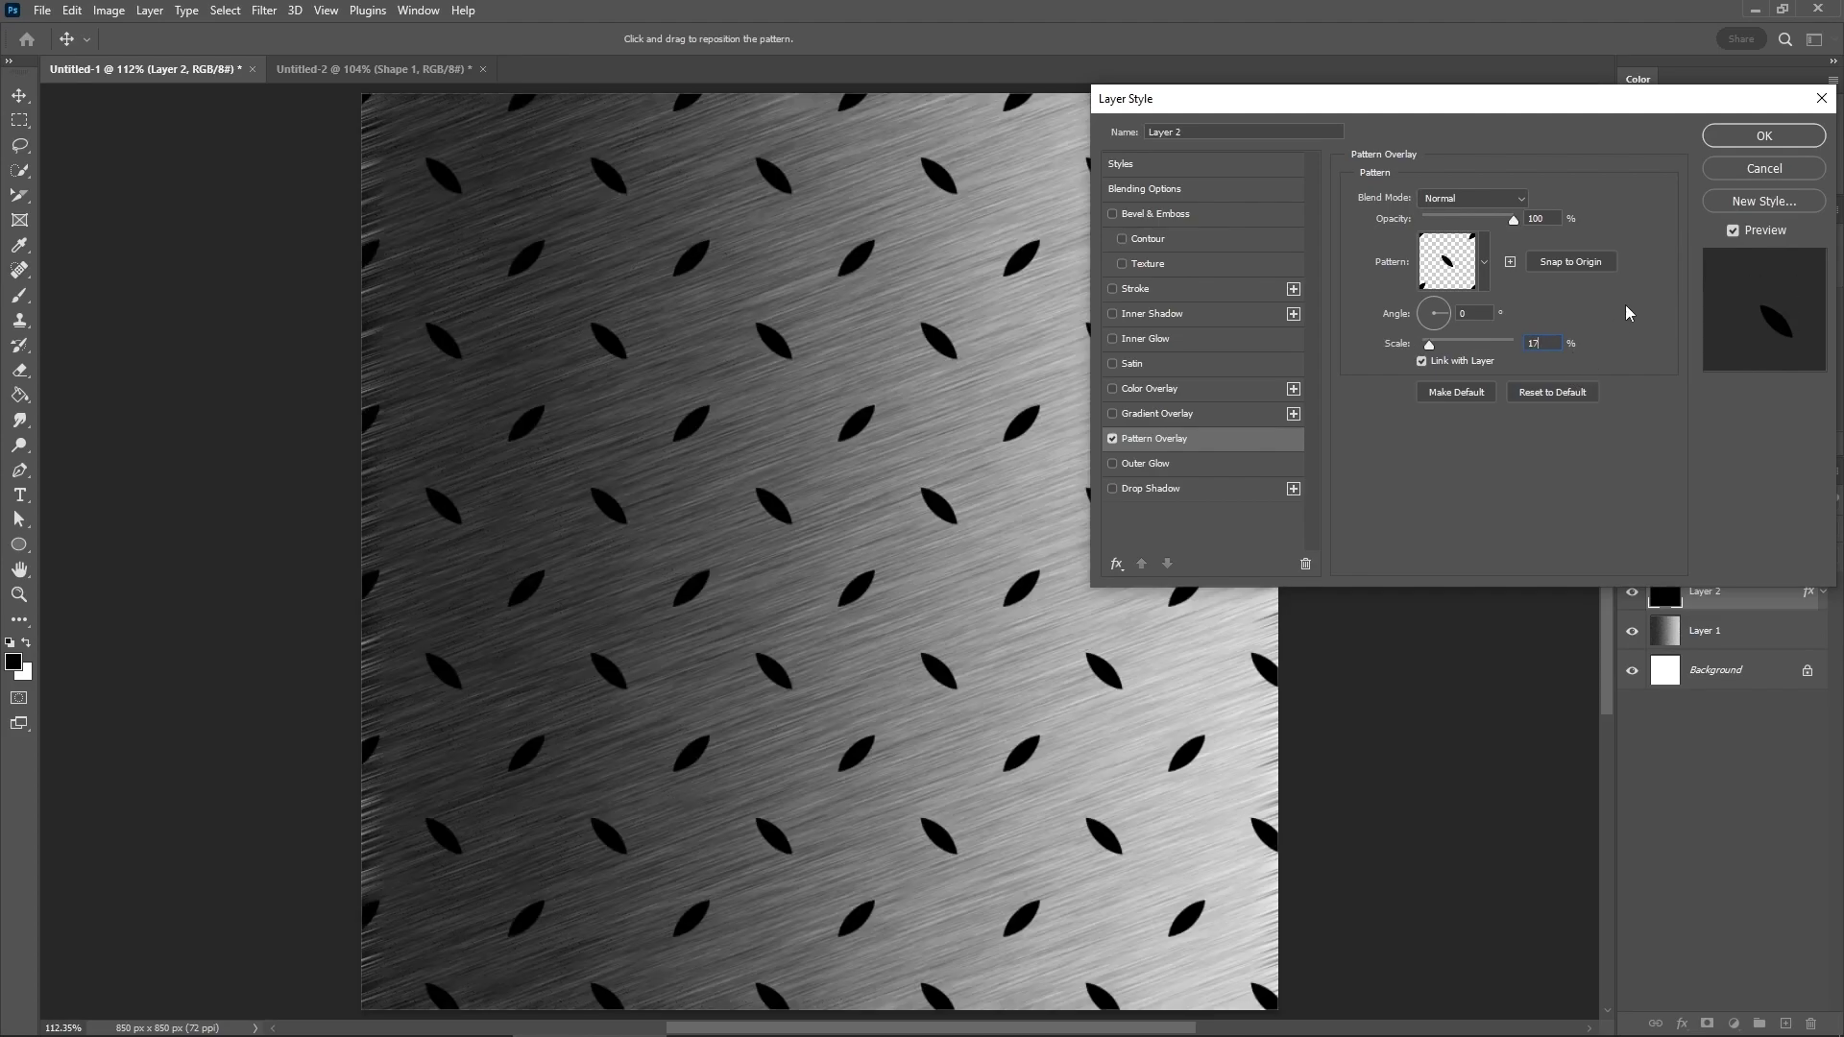
pyautogui.click(1754, 141)
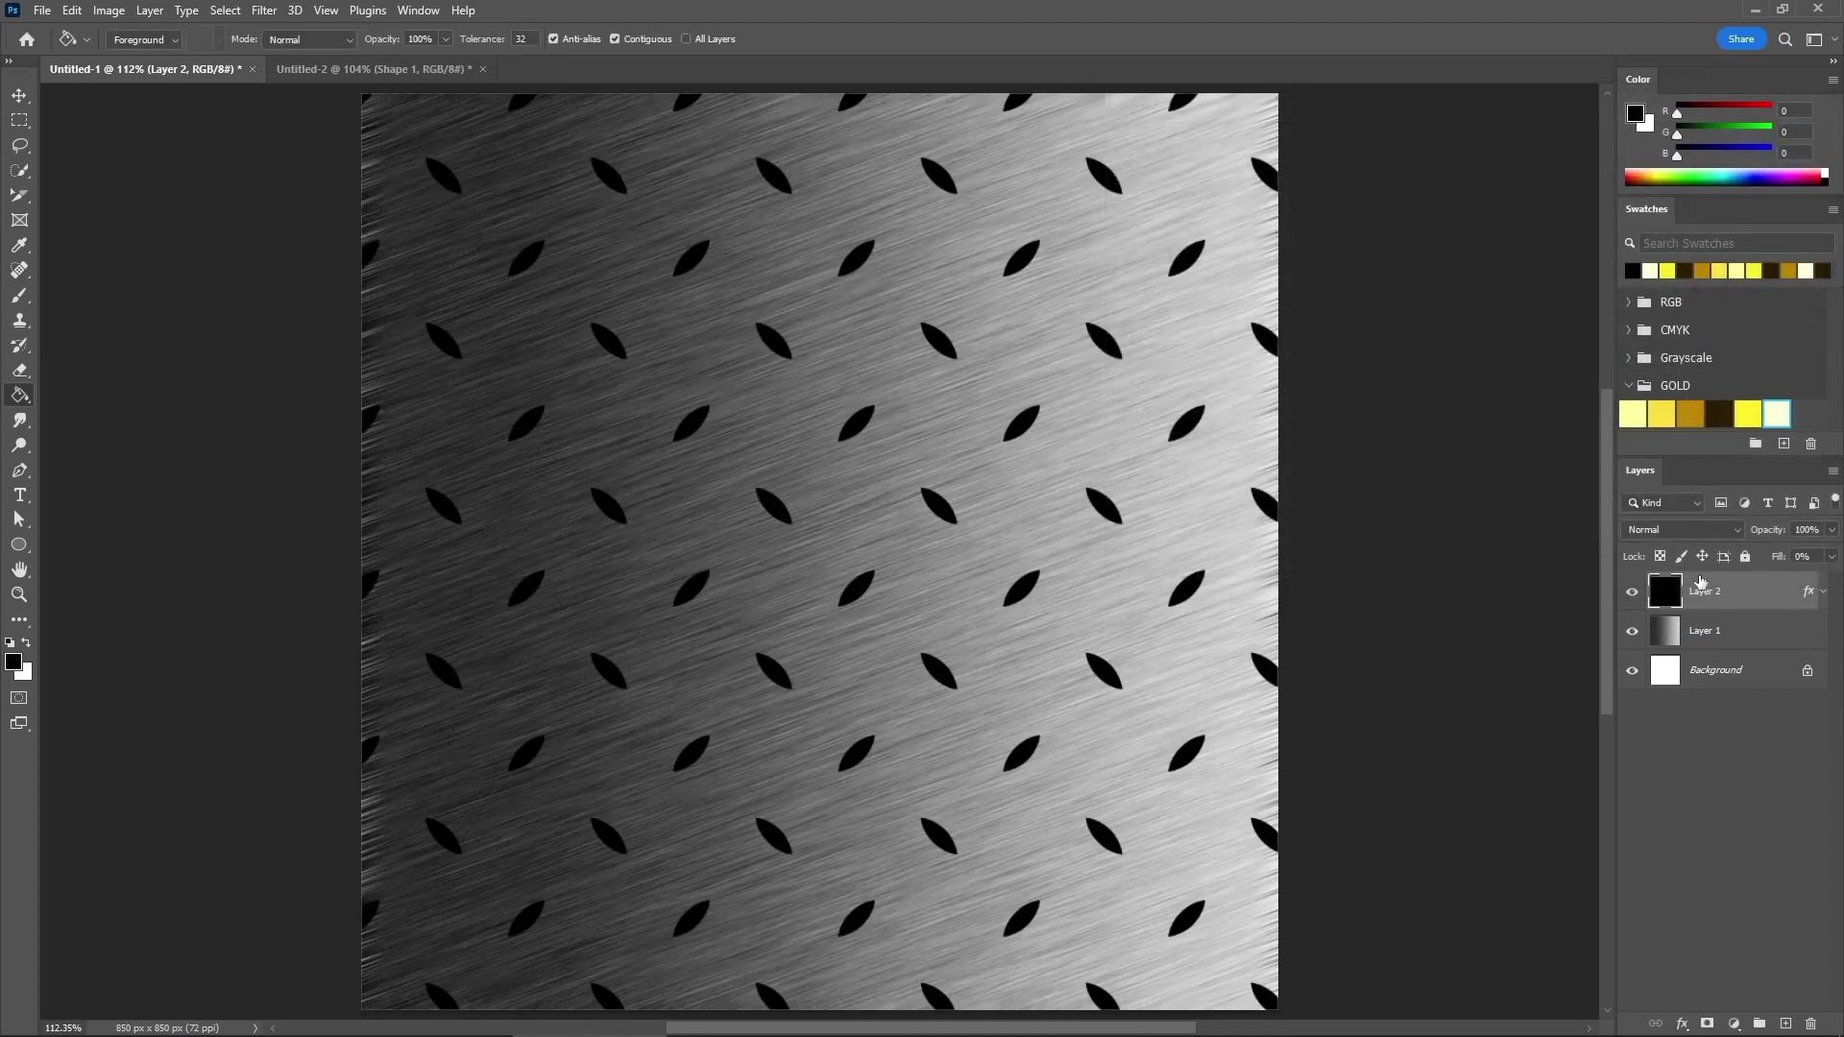
pyautogui.rightClick(1757, 599)
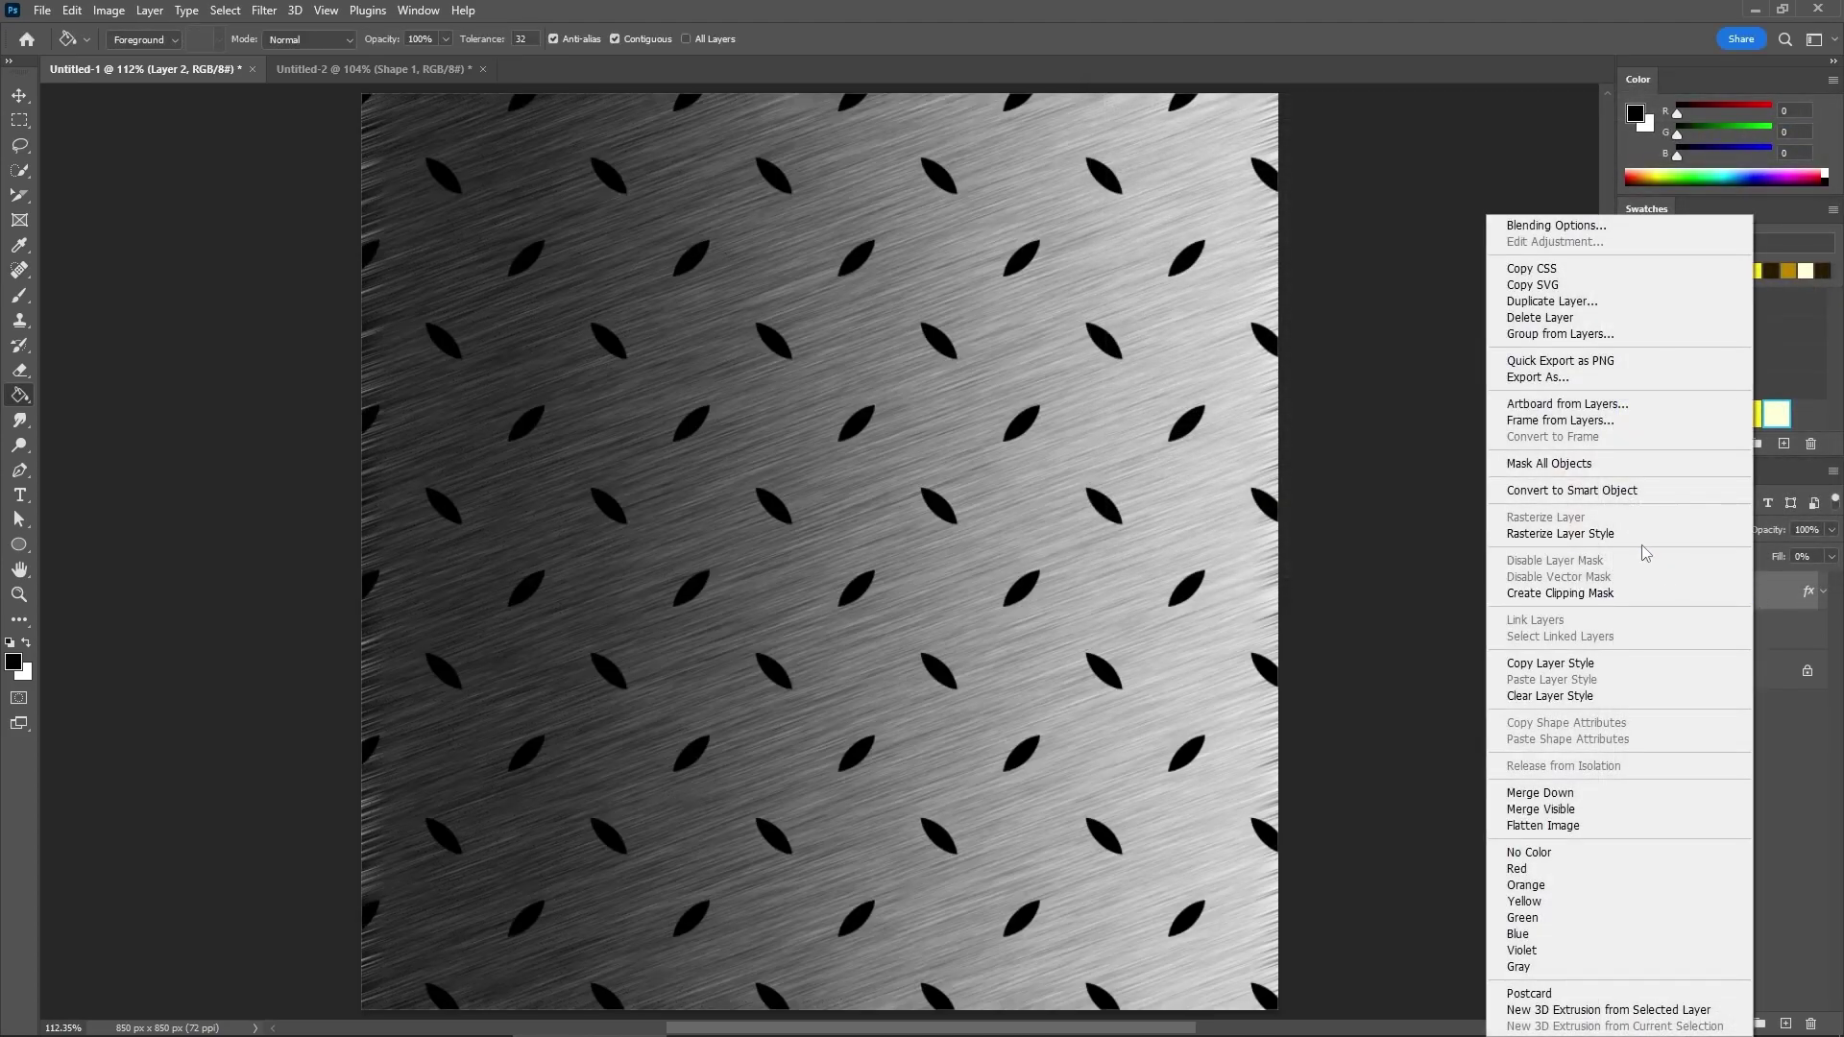
pyautogui.click(1642, 534)
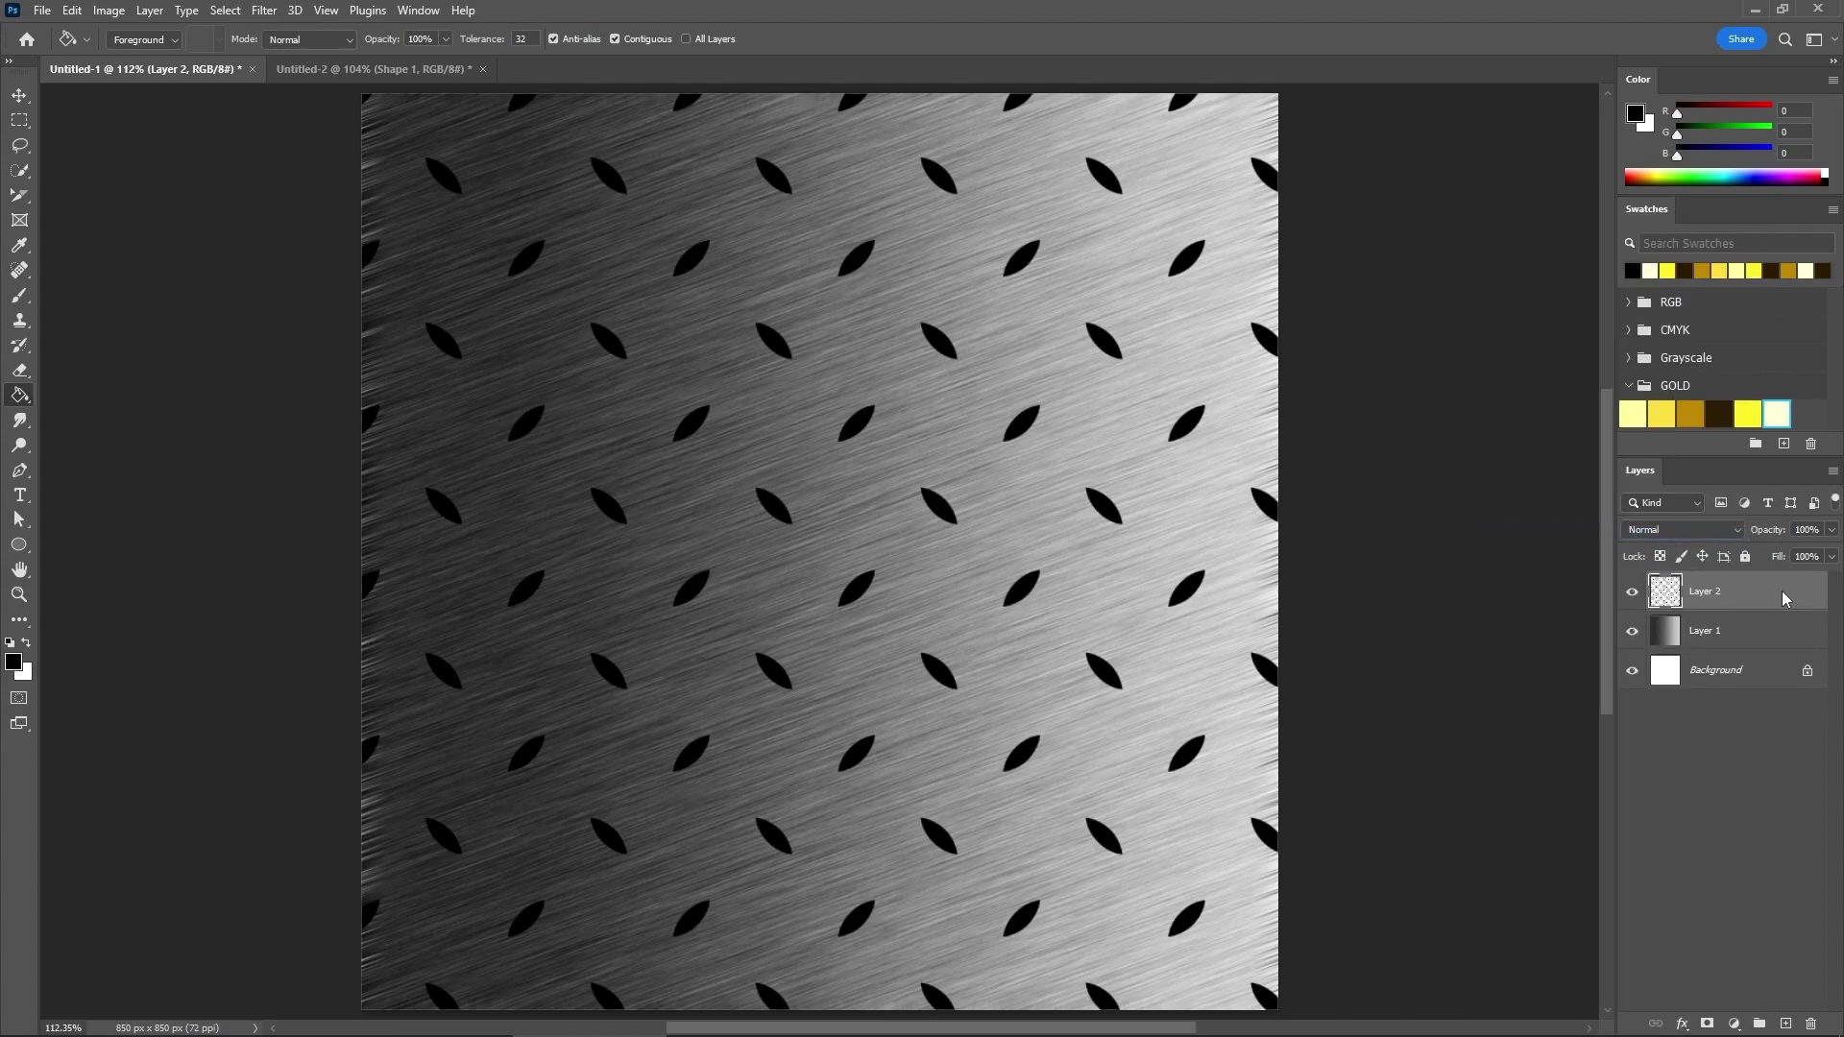
# Step: Add Bevel & Emboss to Layer 2 with a size of 103 px, angle of 72° and altitude of 16°
pyautogui.doubleClick(1783, 598)
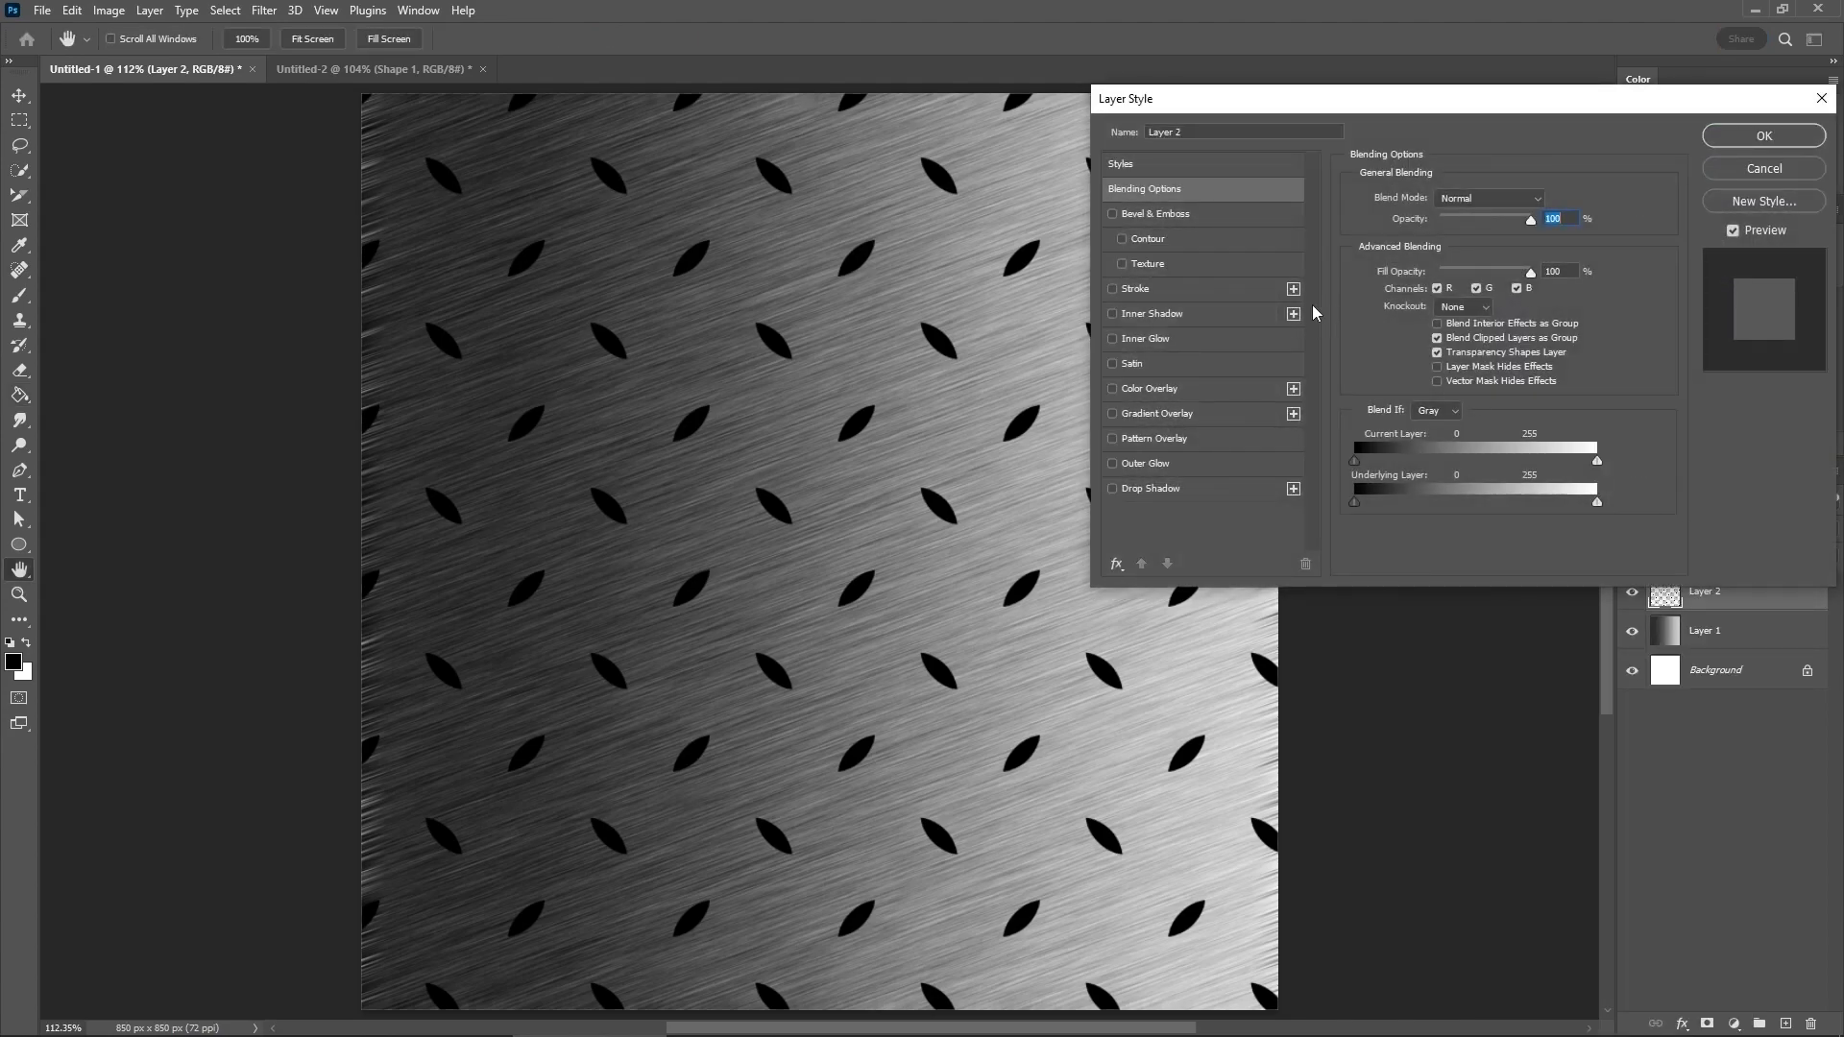
pyautogui.click(1195, 213)
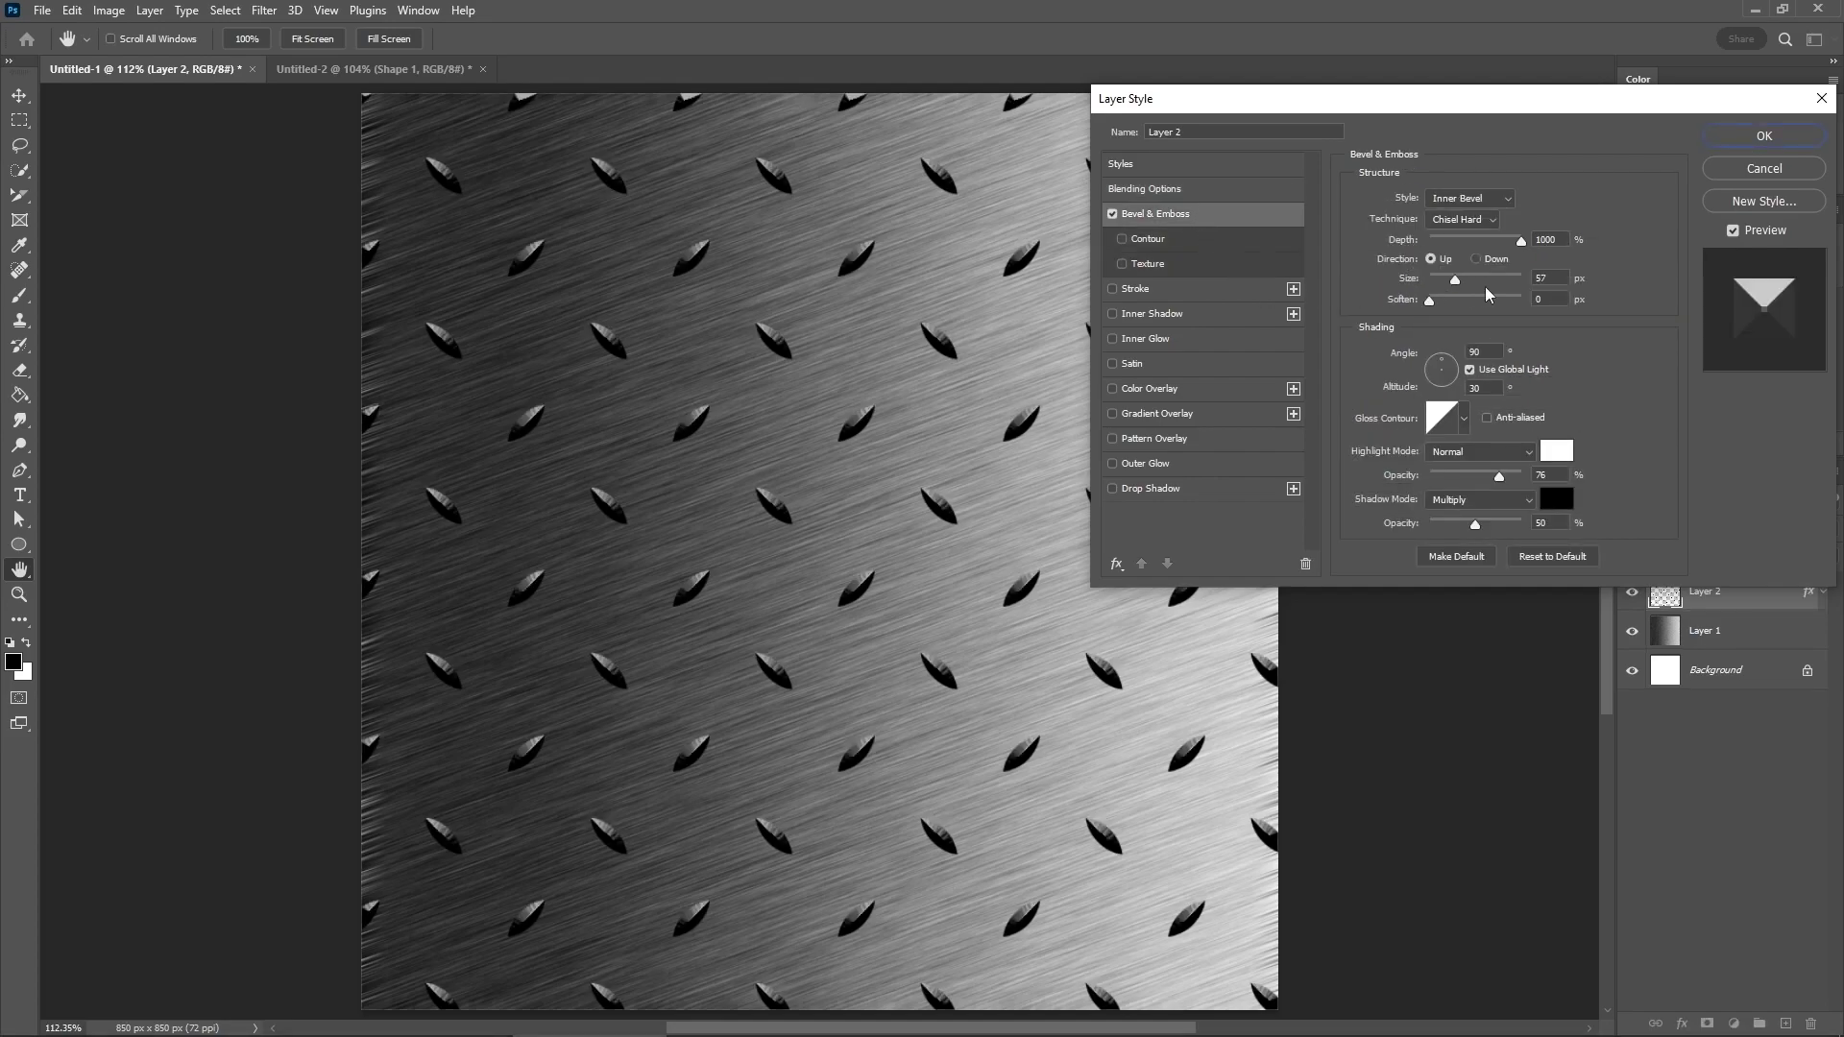
pyautogui.doubleClick(1544, 277)
pyautogui.write('103')
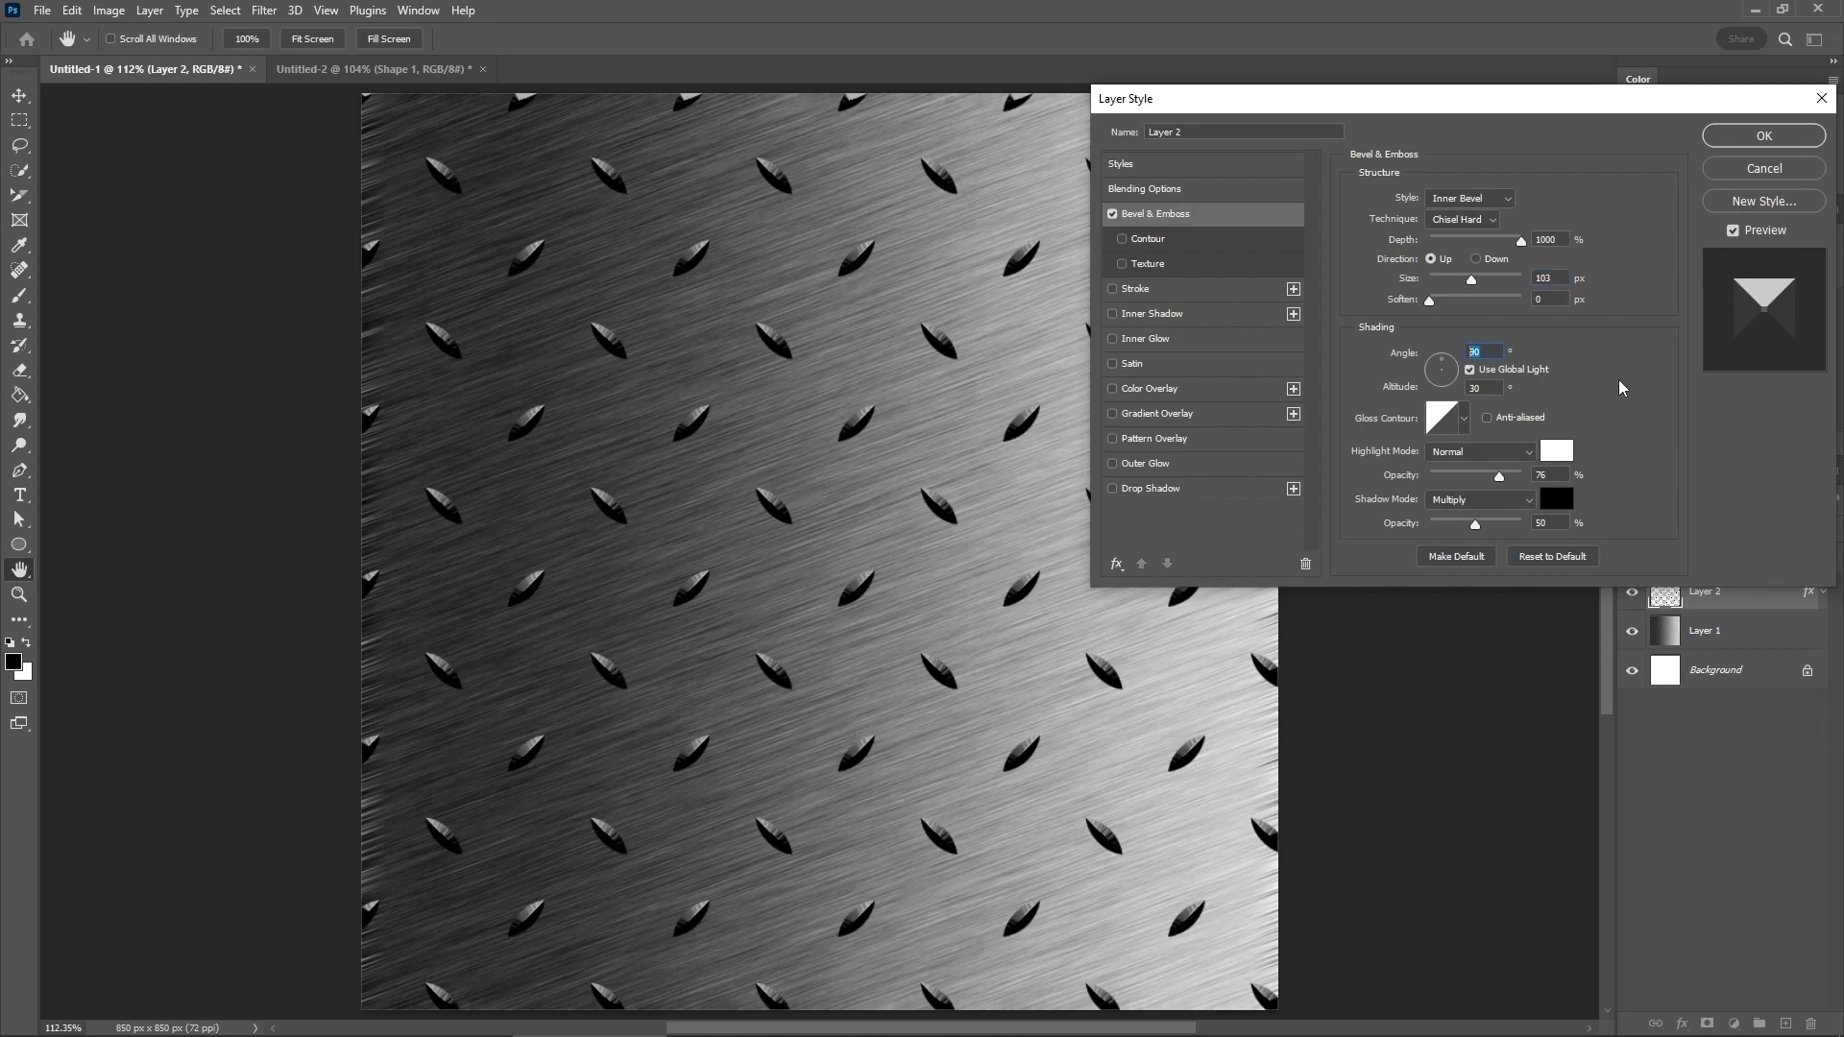
pyautogui.write('72')
pyautogui.press('Tab')
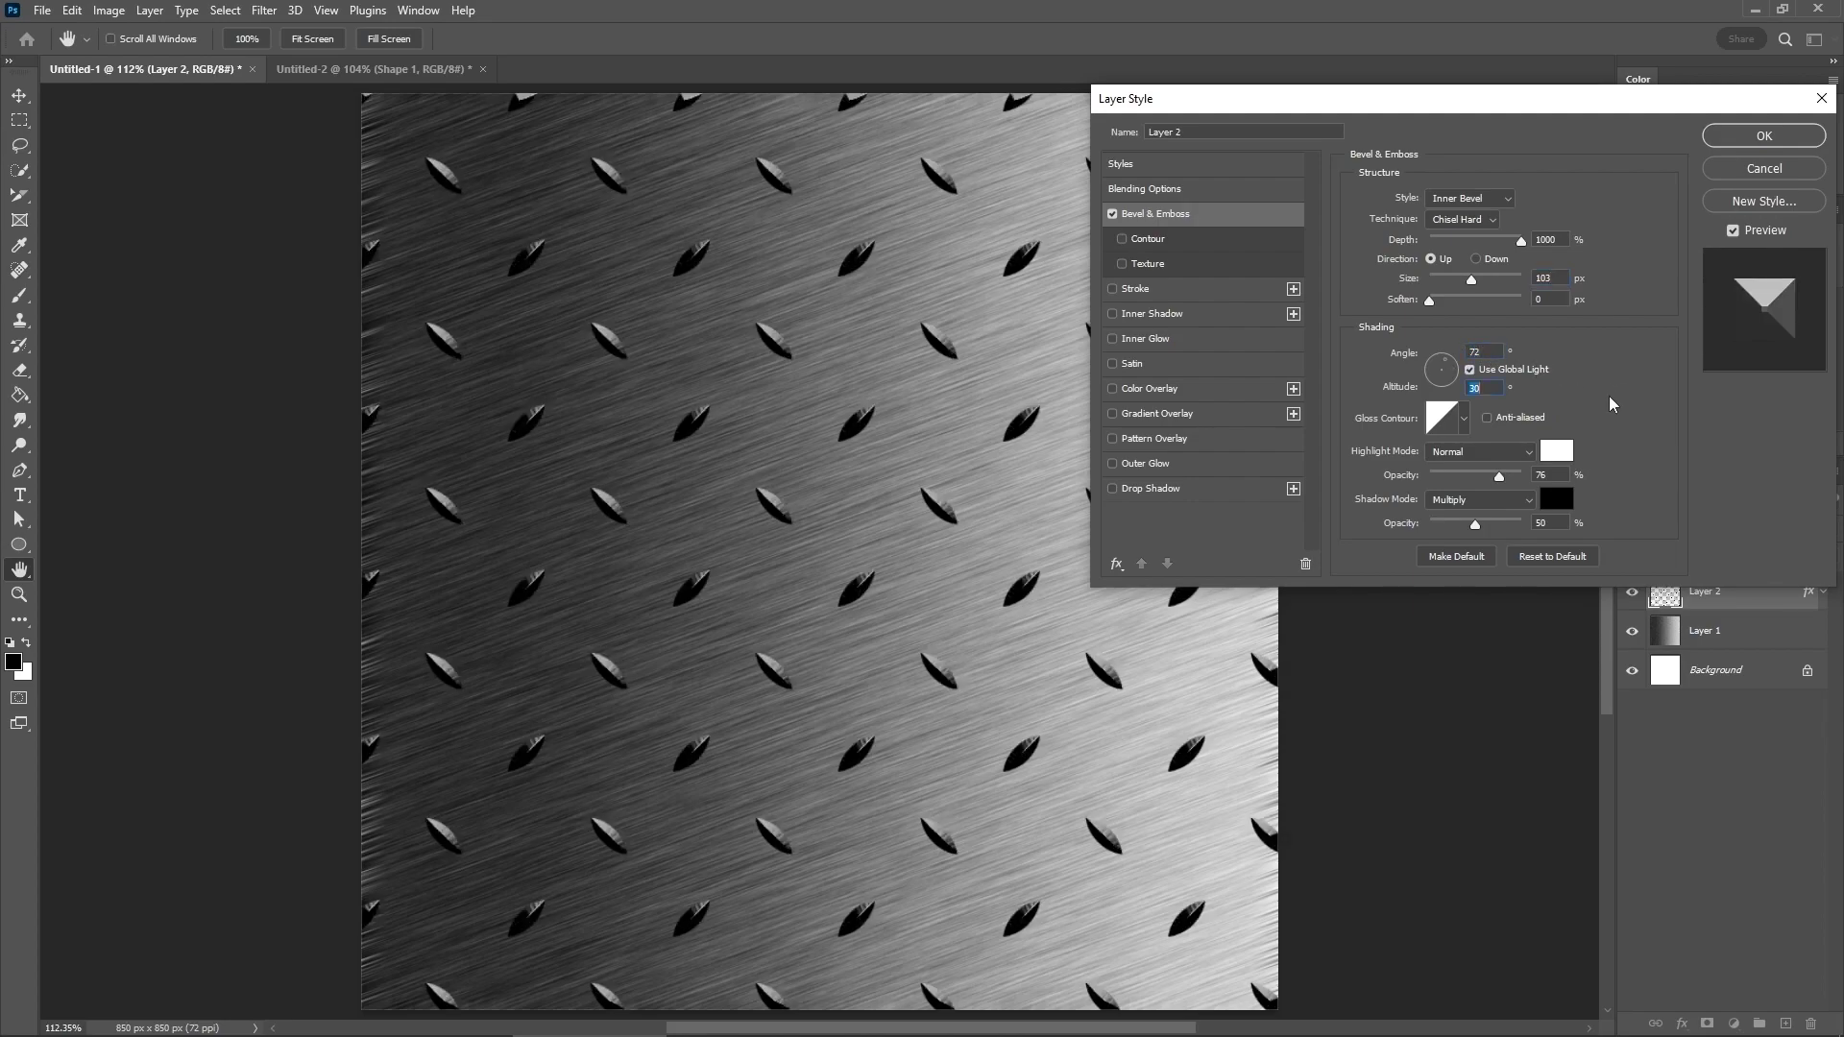
pyautogui.write('16')
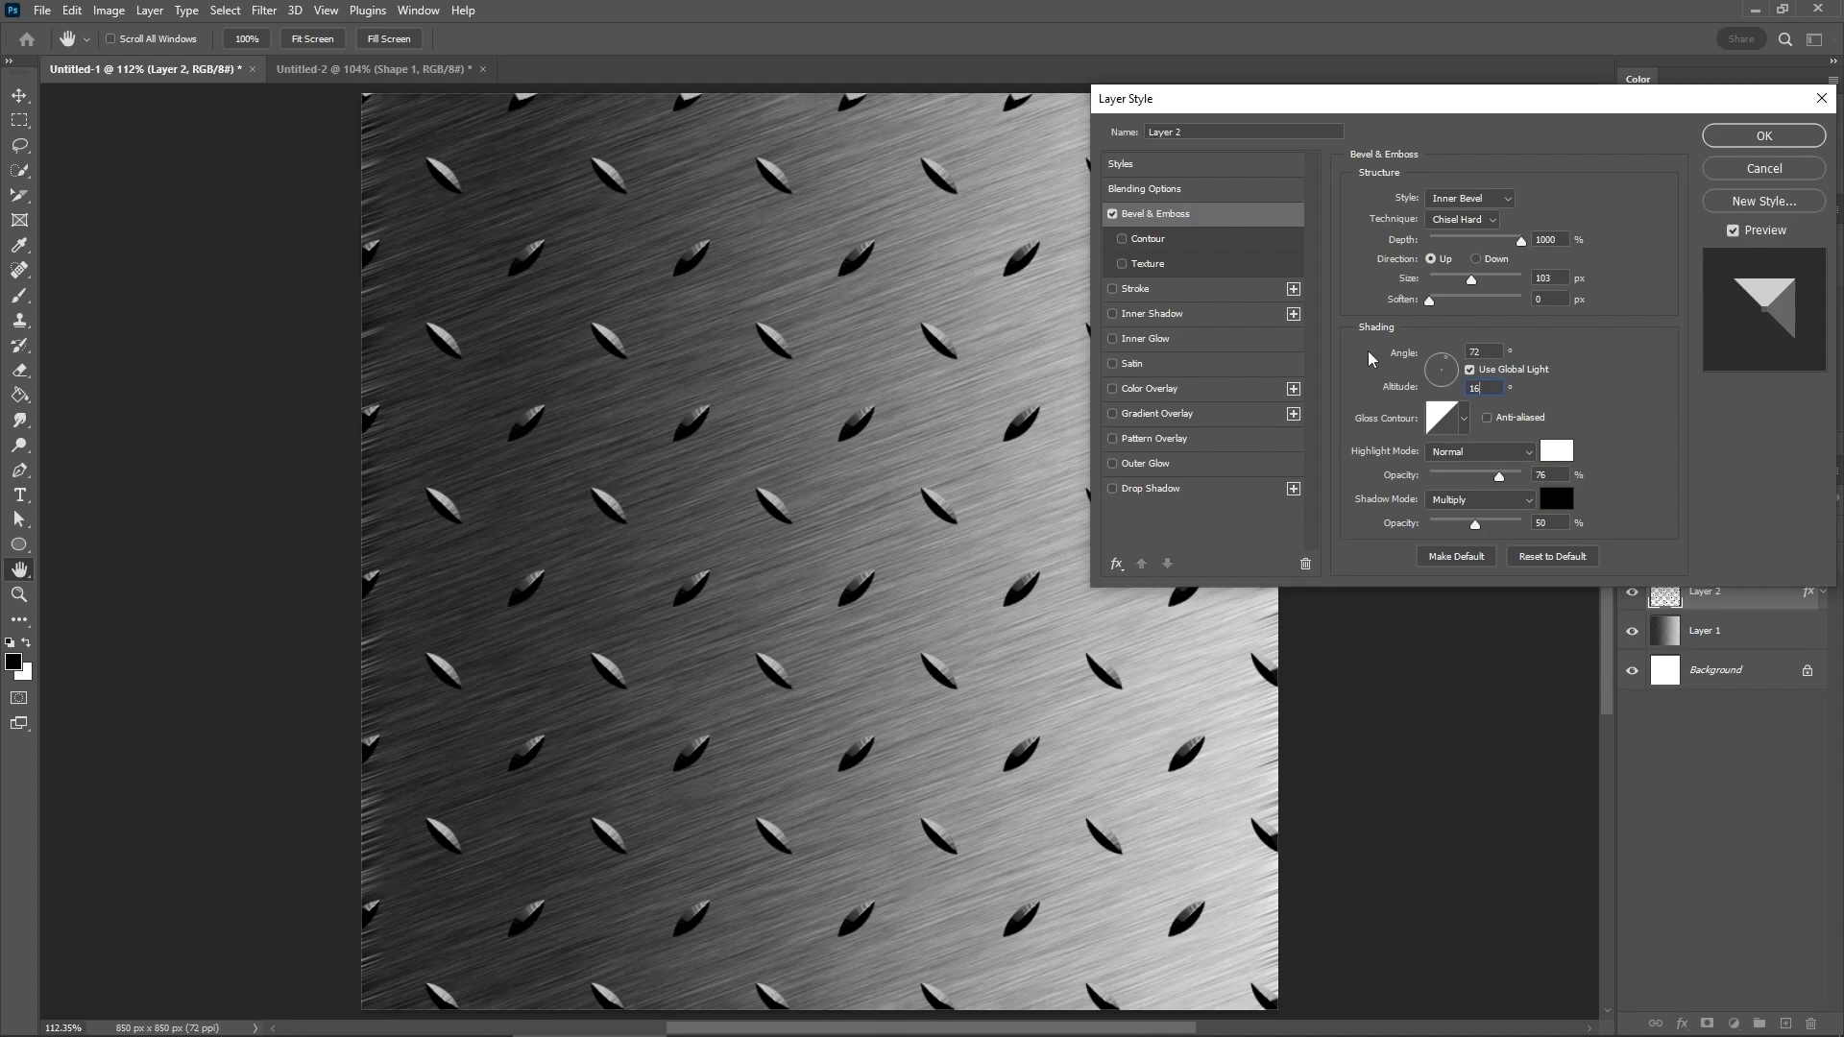
# Step: Add a black Drop Shadow to Layer 2 with the Multiply blend mode
pyautogui.click(1188, 494)
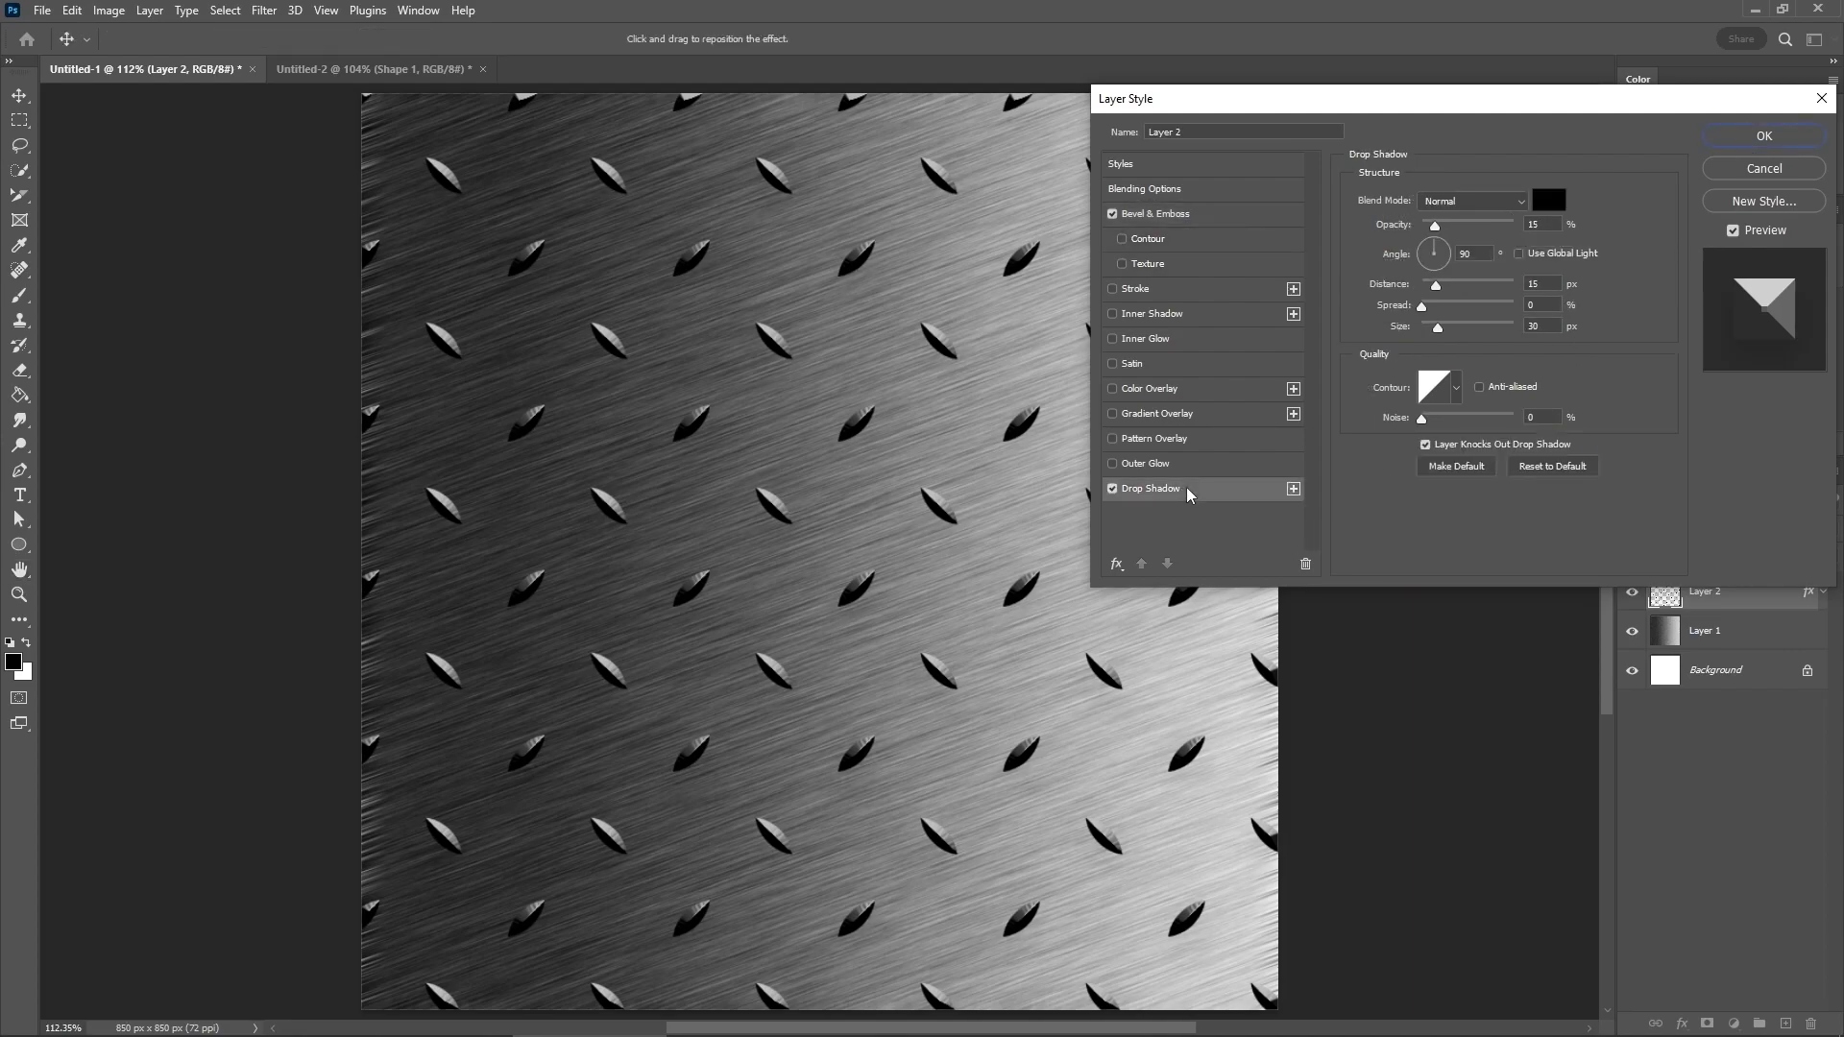
pyautogui.click(1521, 200)
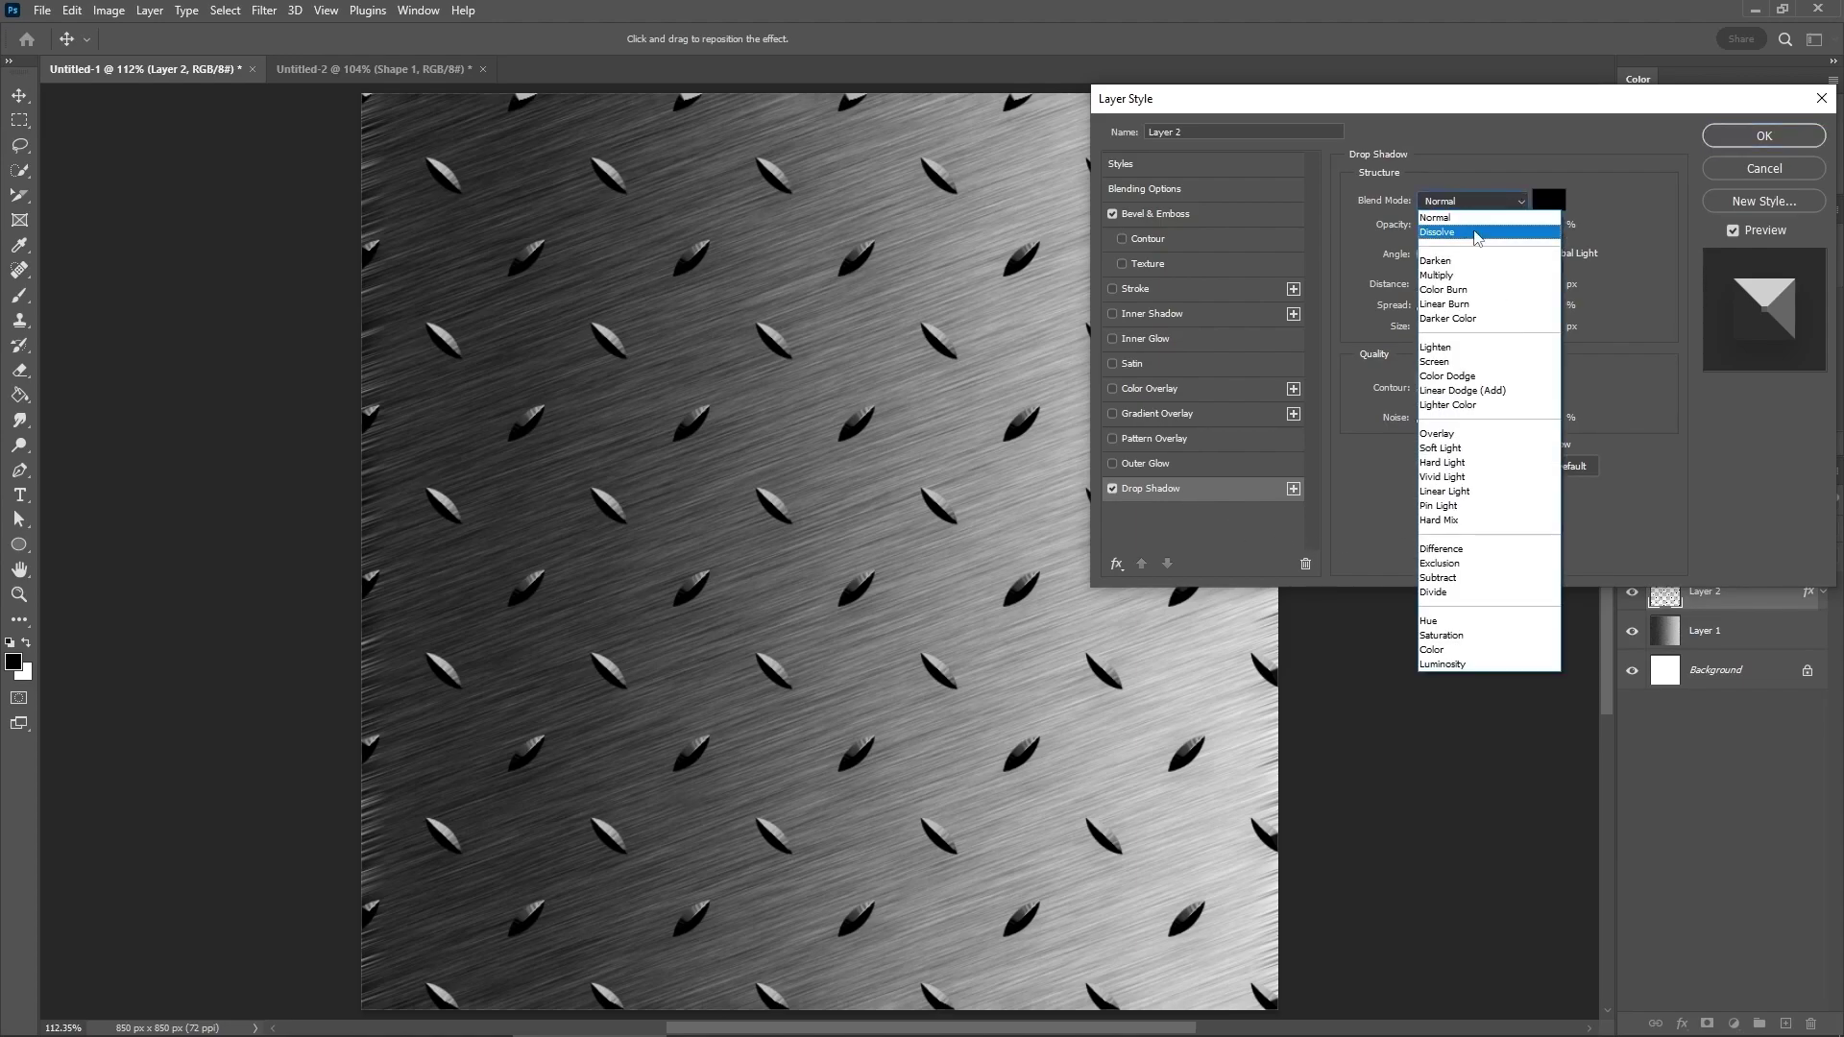
pyautogui.click(1452, 251)
pyautogui.click(1558, 201)
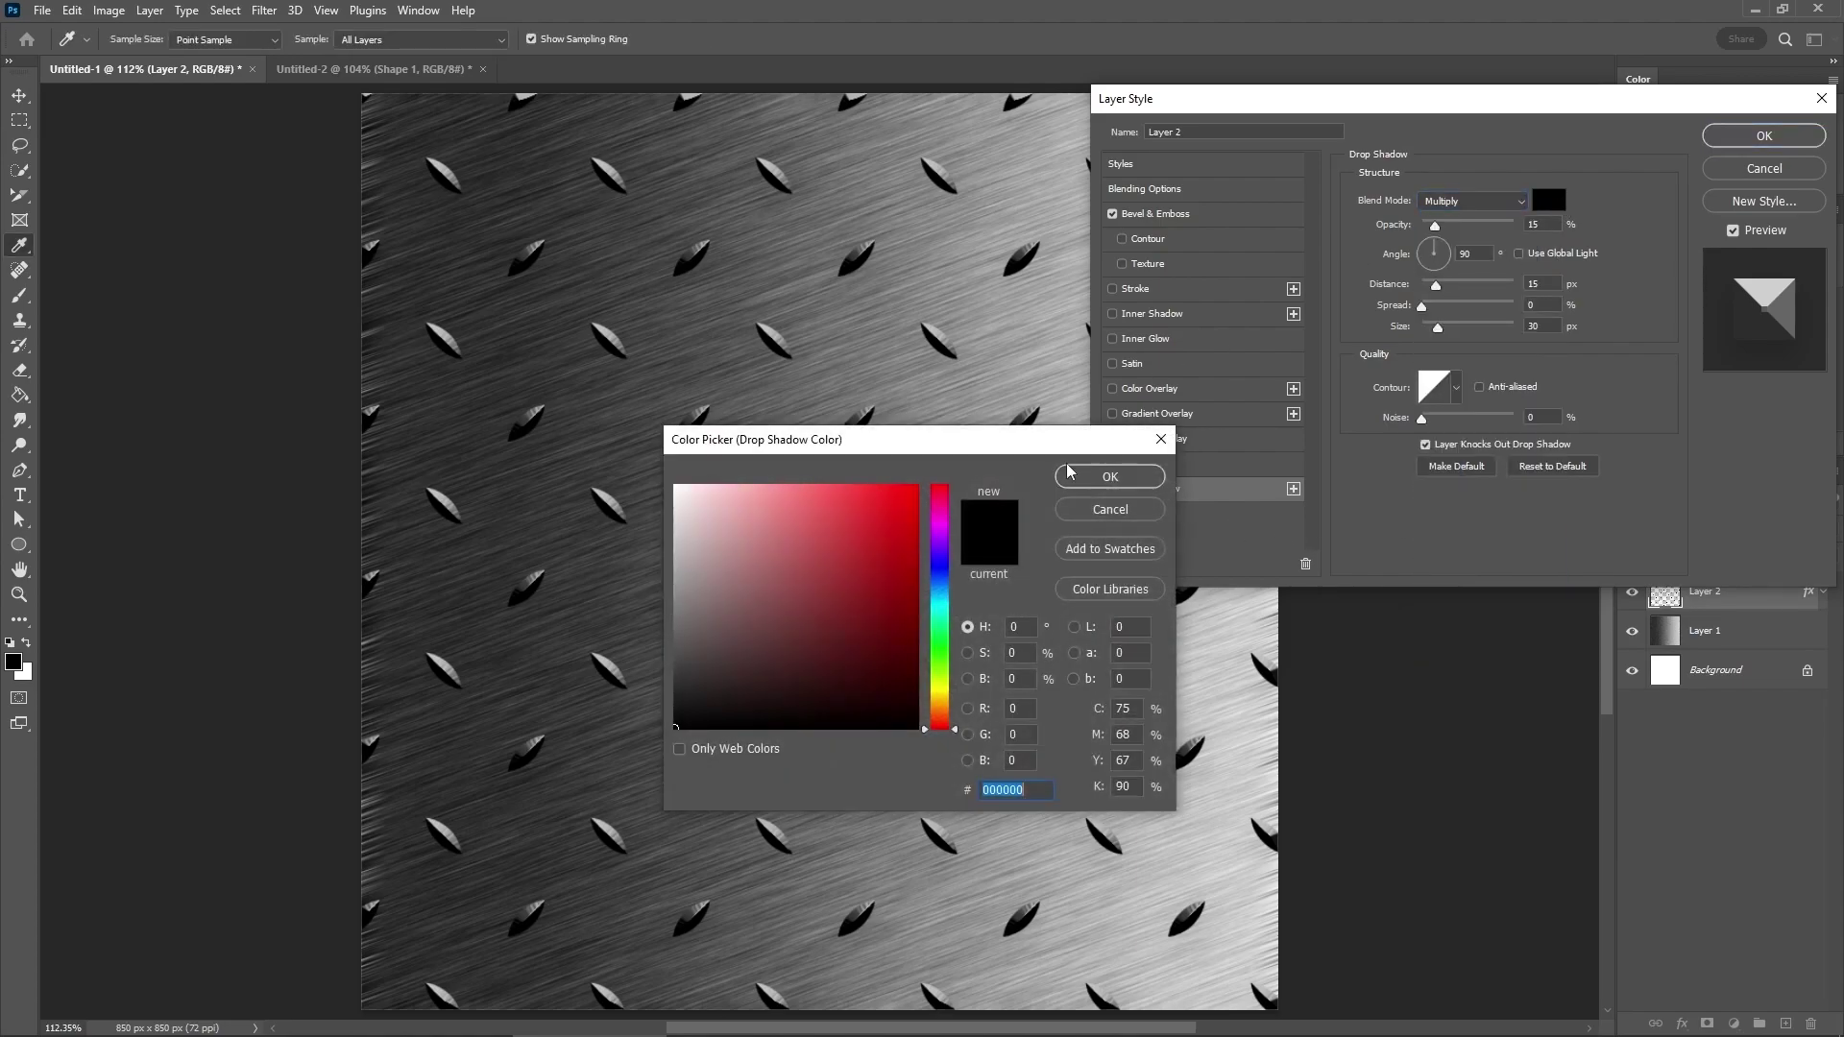
pyautogui.click(1112, 479)
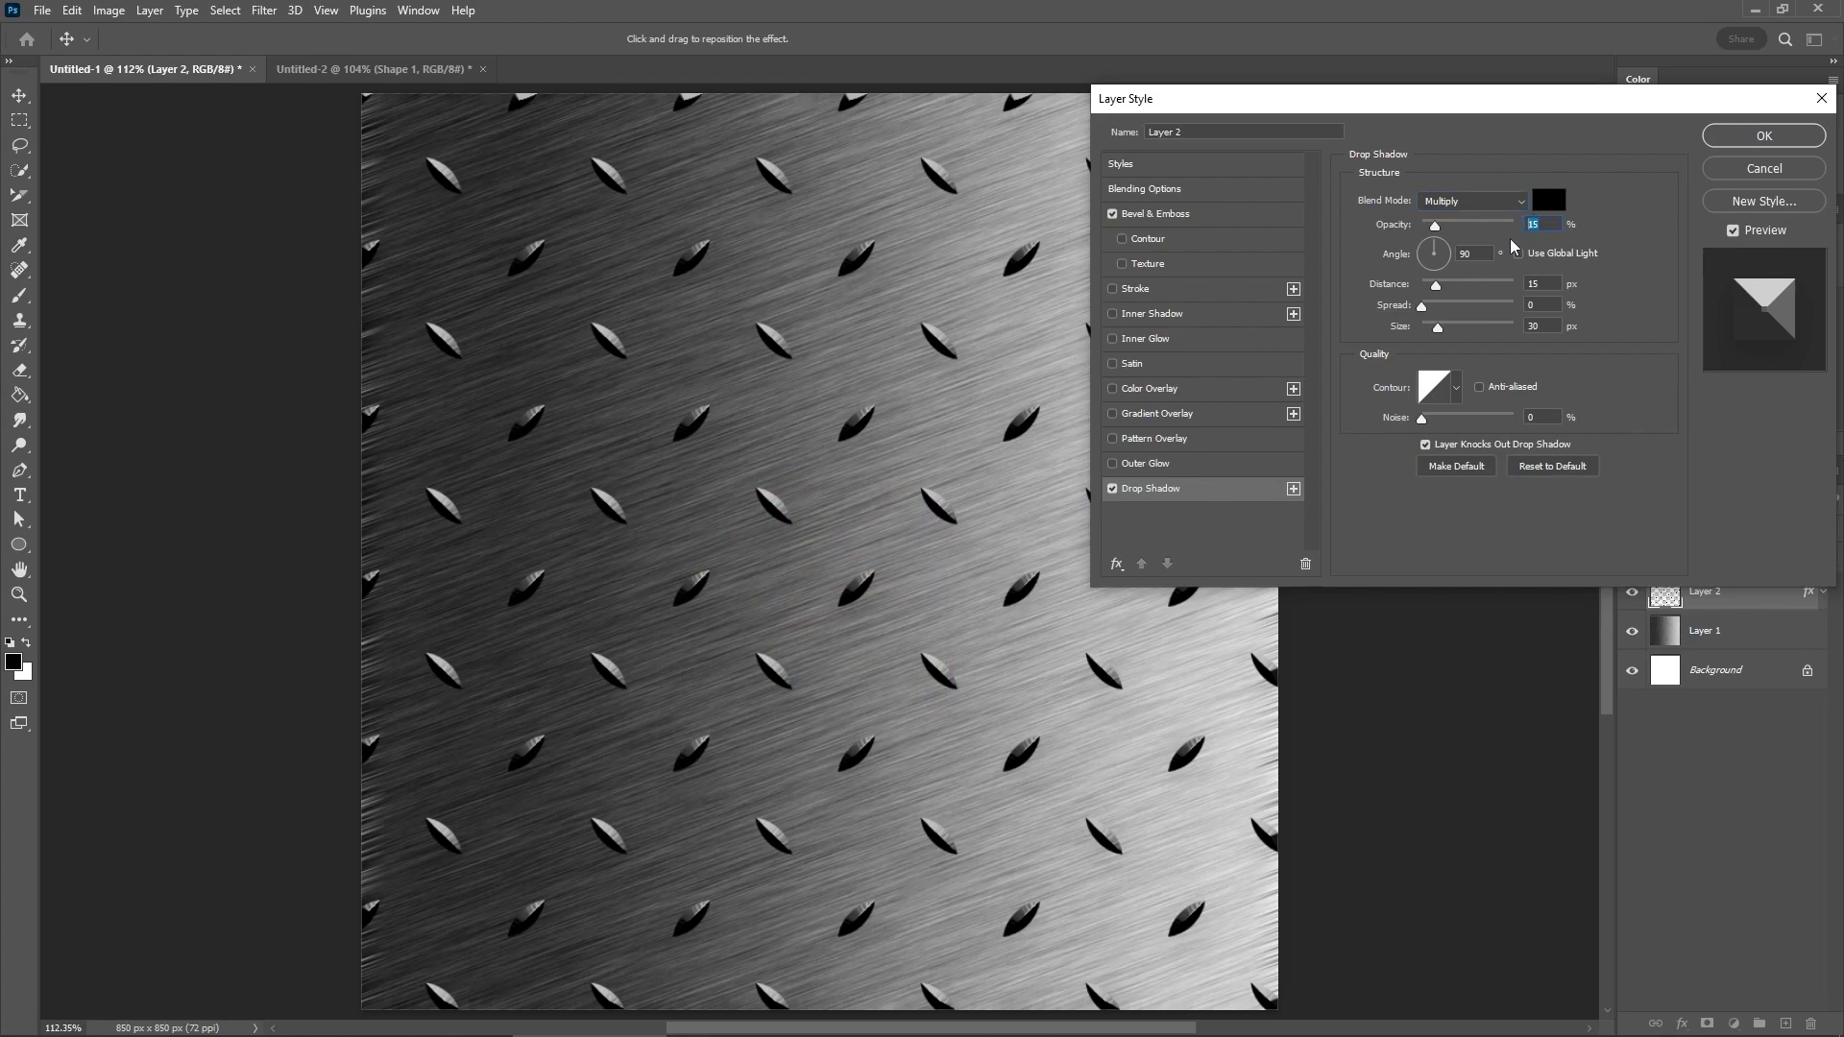
# Step: Set the drop shadow to 49% opacity, 65° angle, 4 px distance, 29% spread and 4 px size, and apply the layer style
pyautogui.write('45')
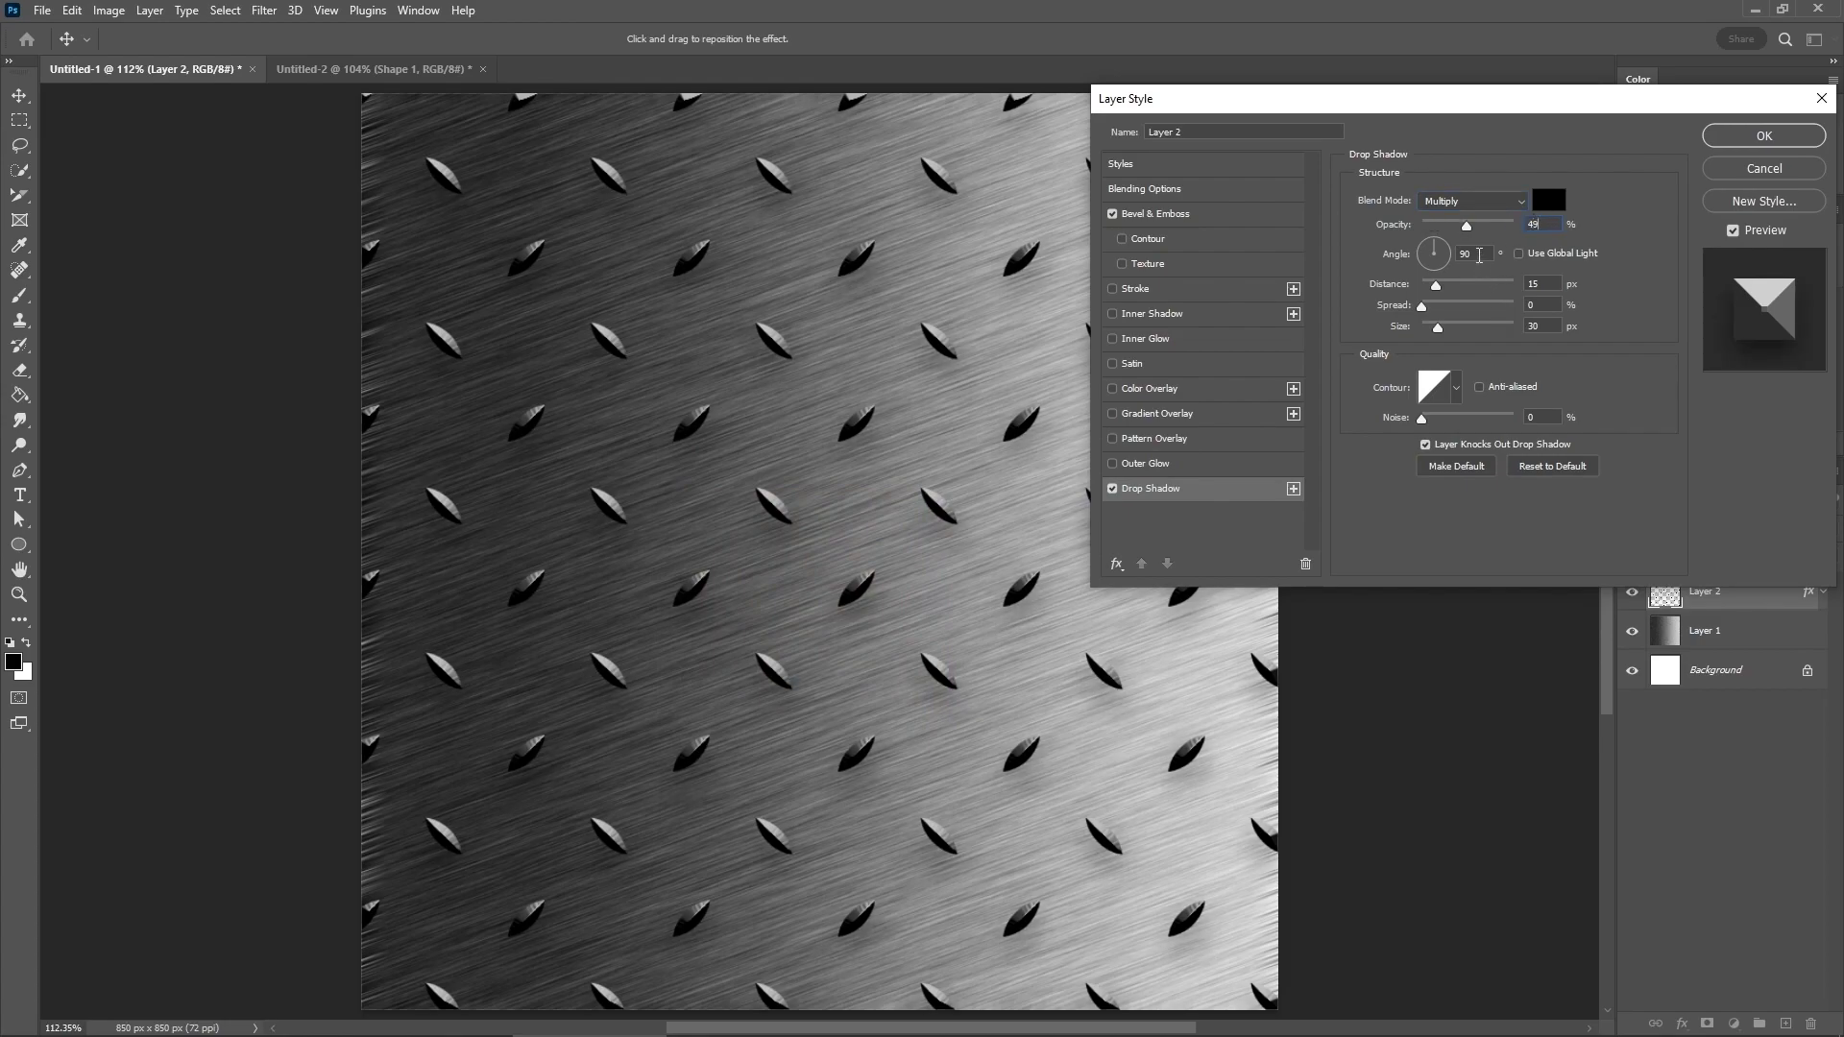
pyautogui.write('65')
pyautogui.write('4')
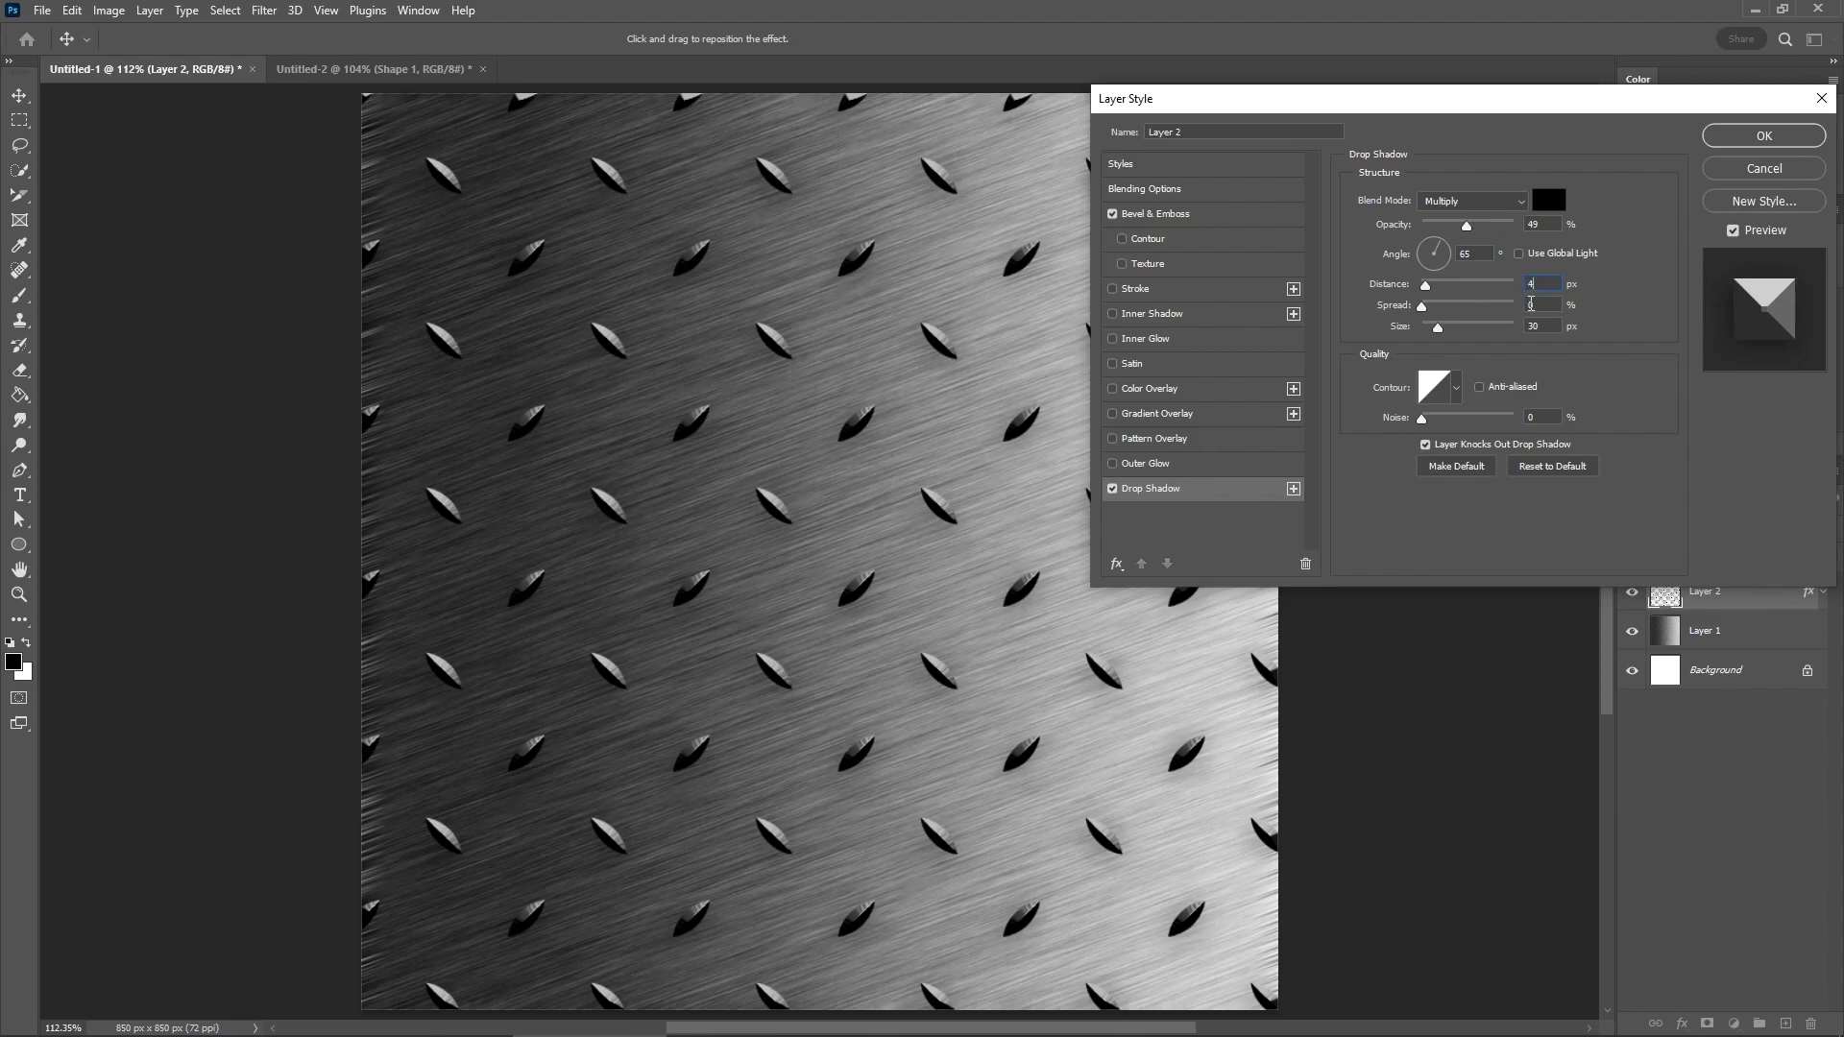
pyautogui.write('25')
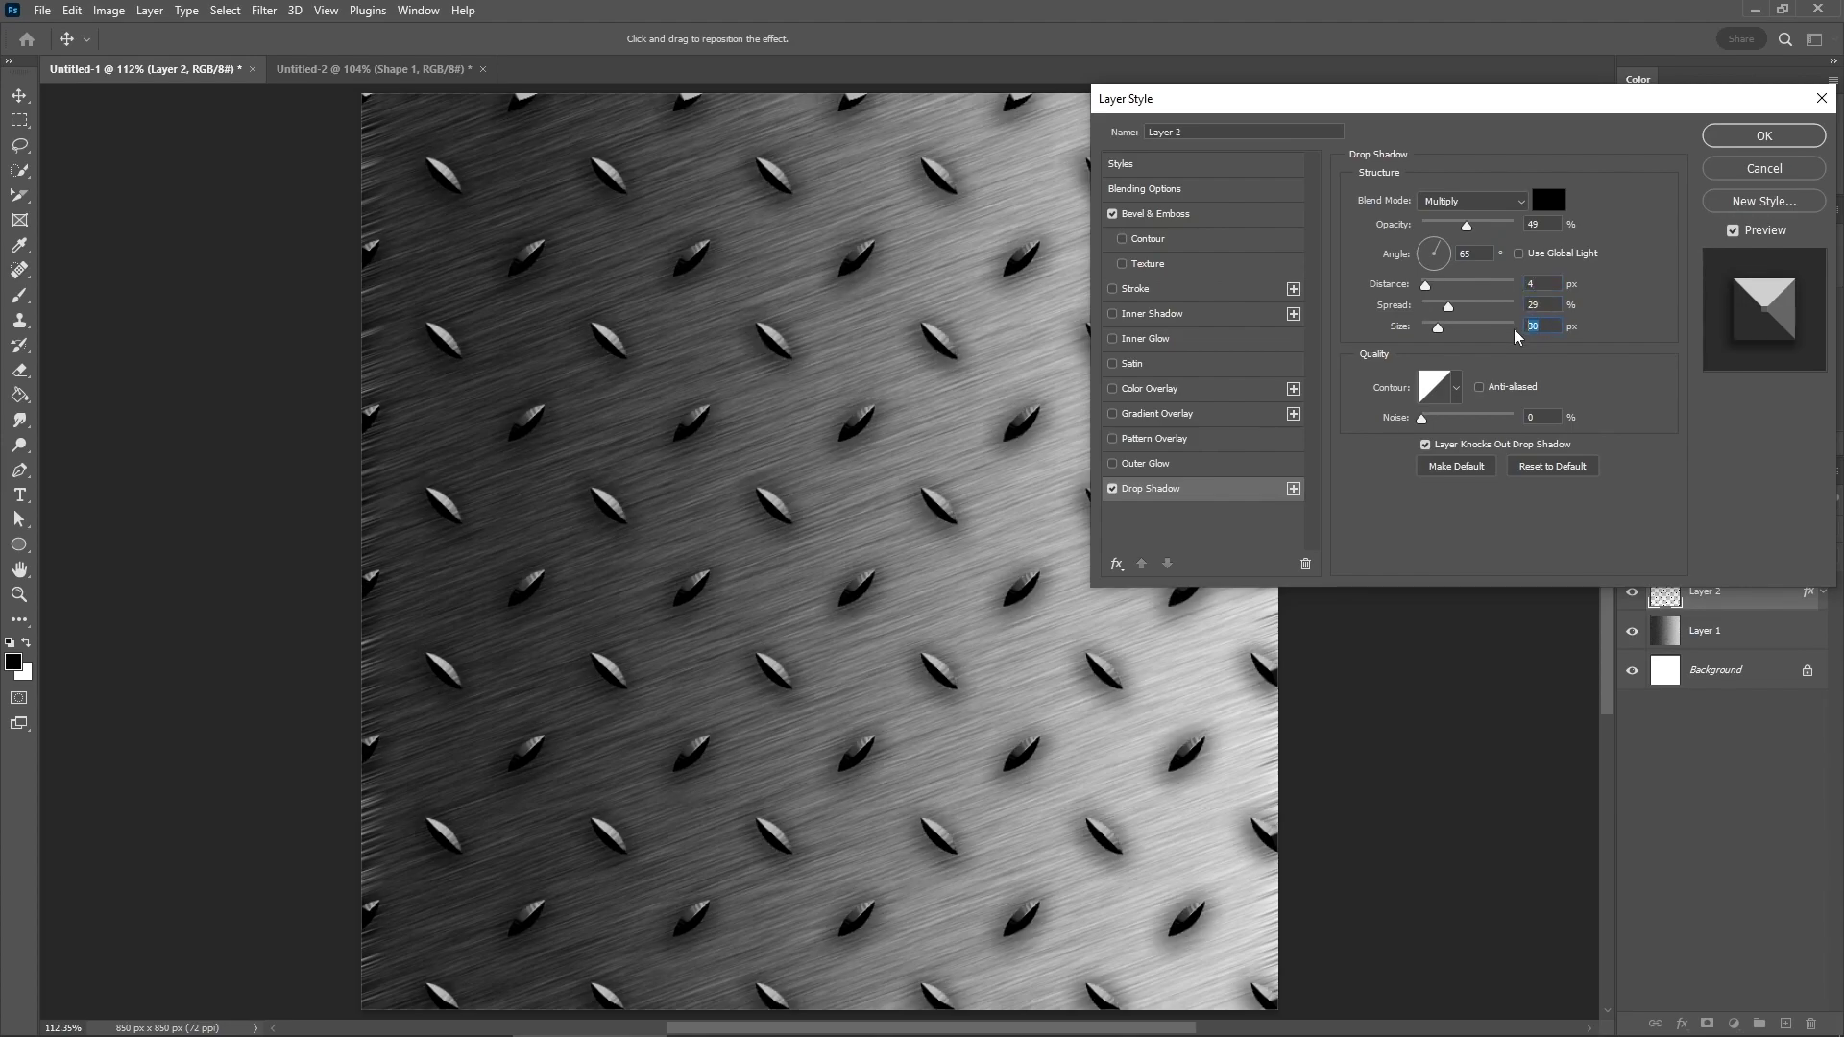
pyautogui.write('4')
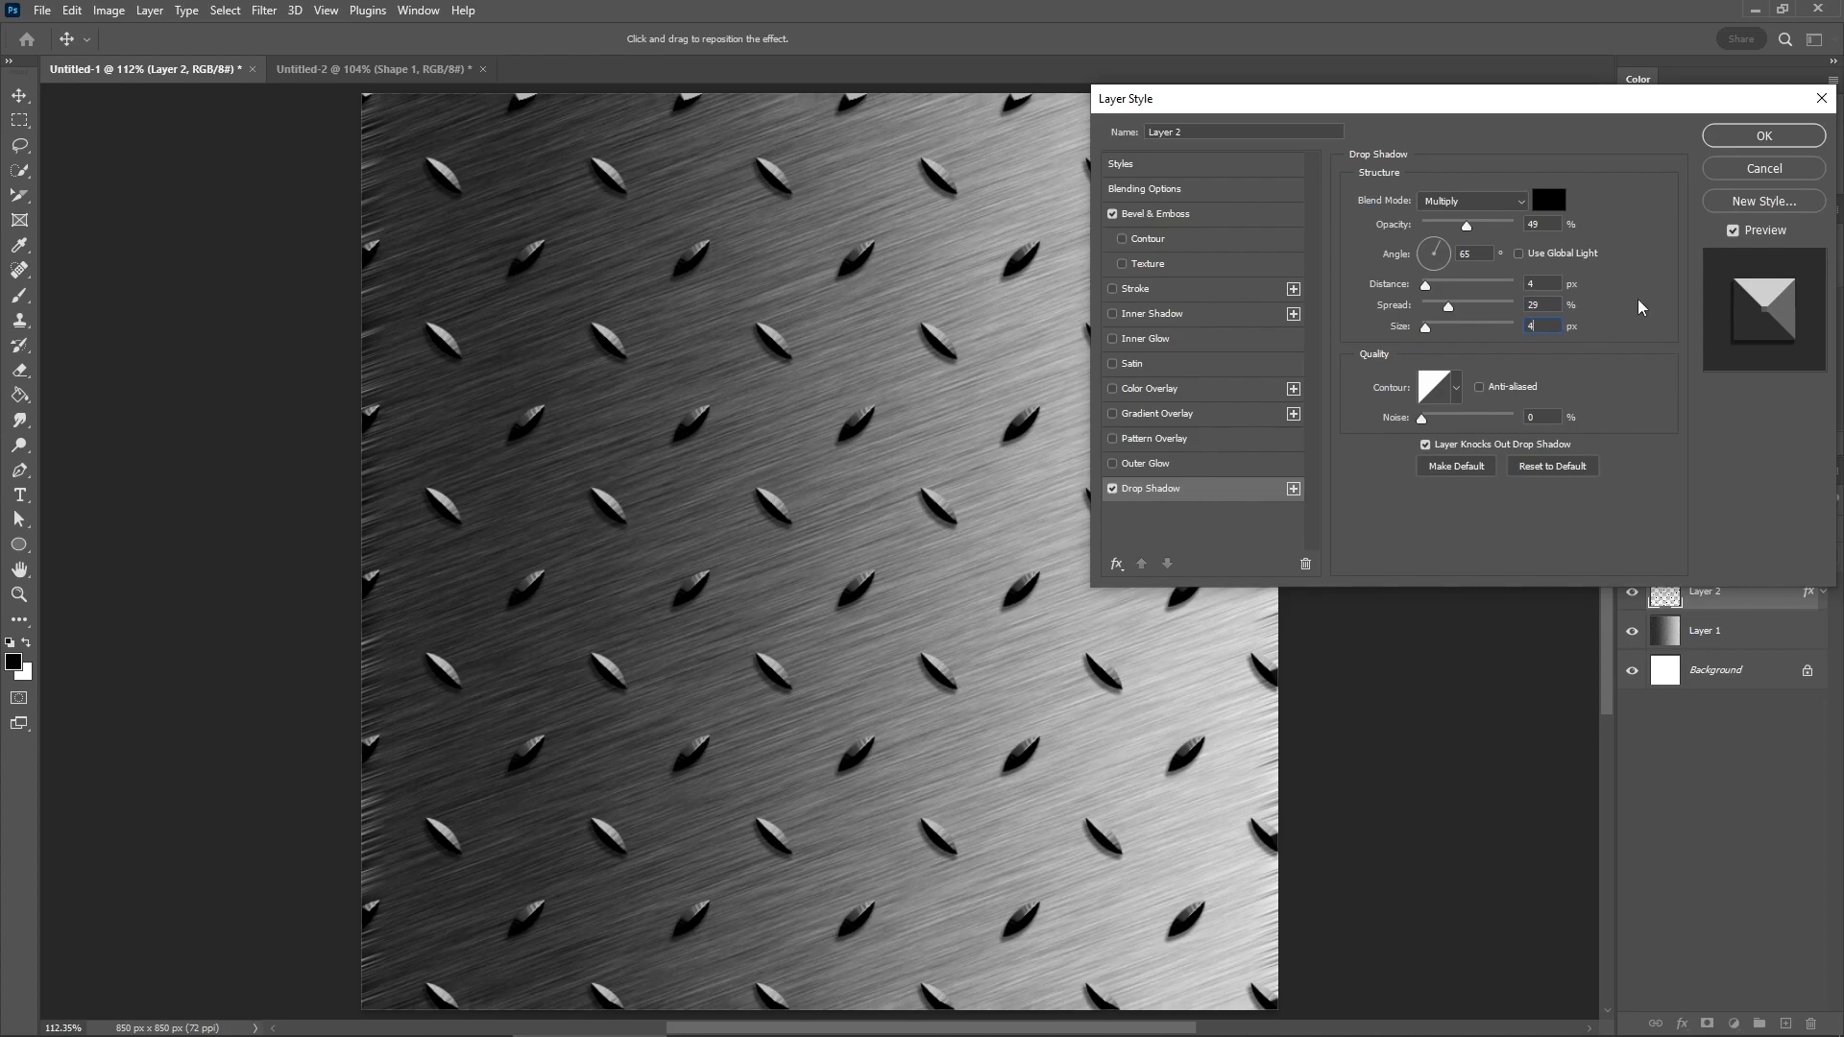
pyautogui.click(1753, 144)
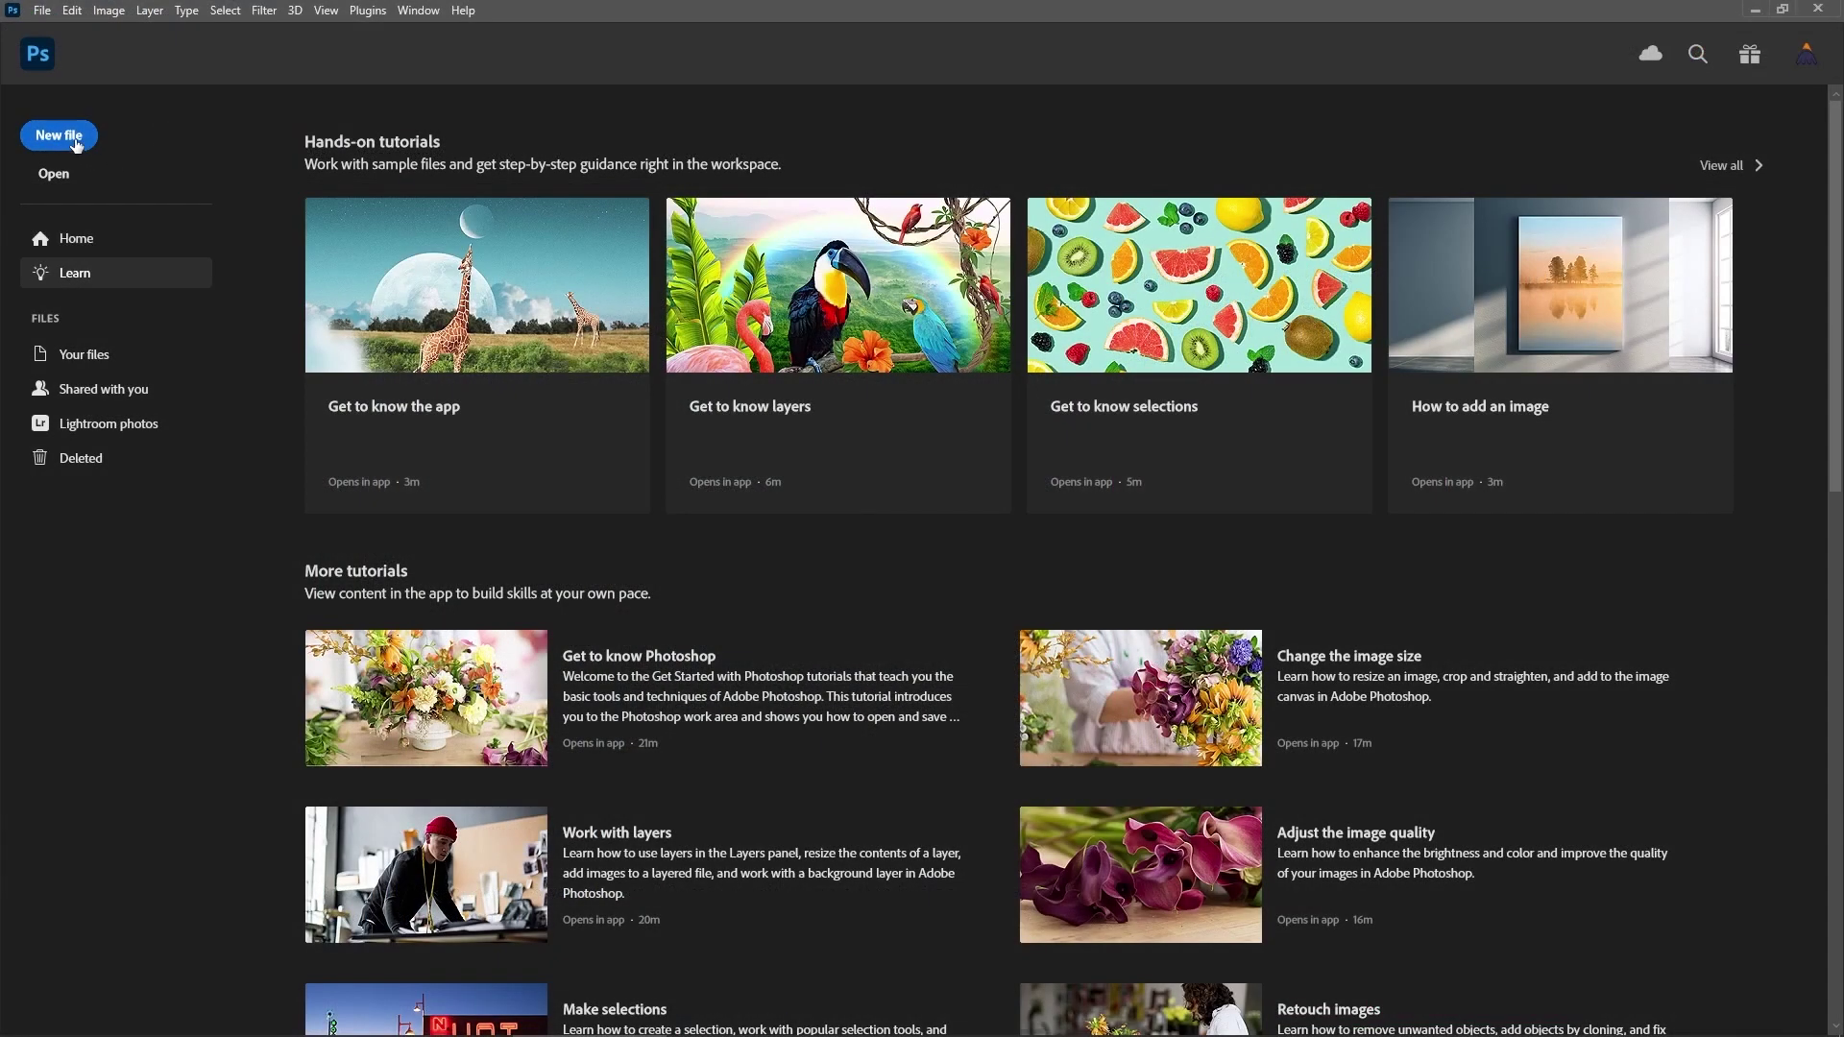
# Step: Create a new 850 x 1200 pixel RGB document at 72 pixels/inch with a white background and fit it on screen
pyautogui.click(71, 139)
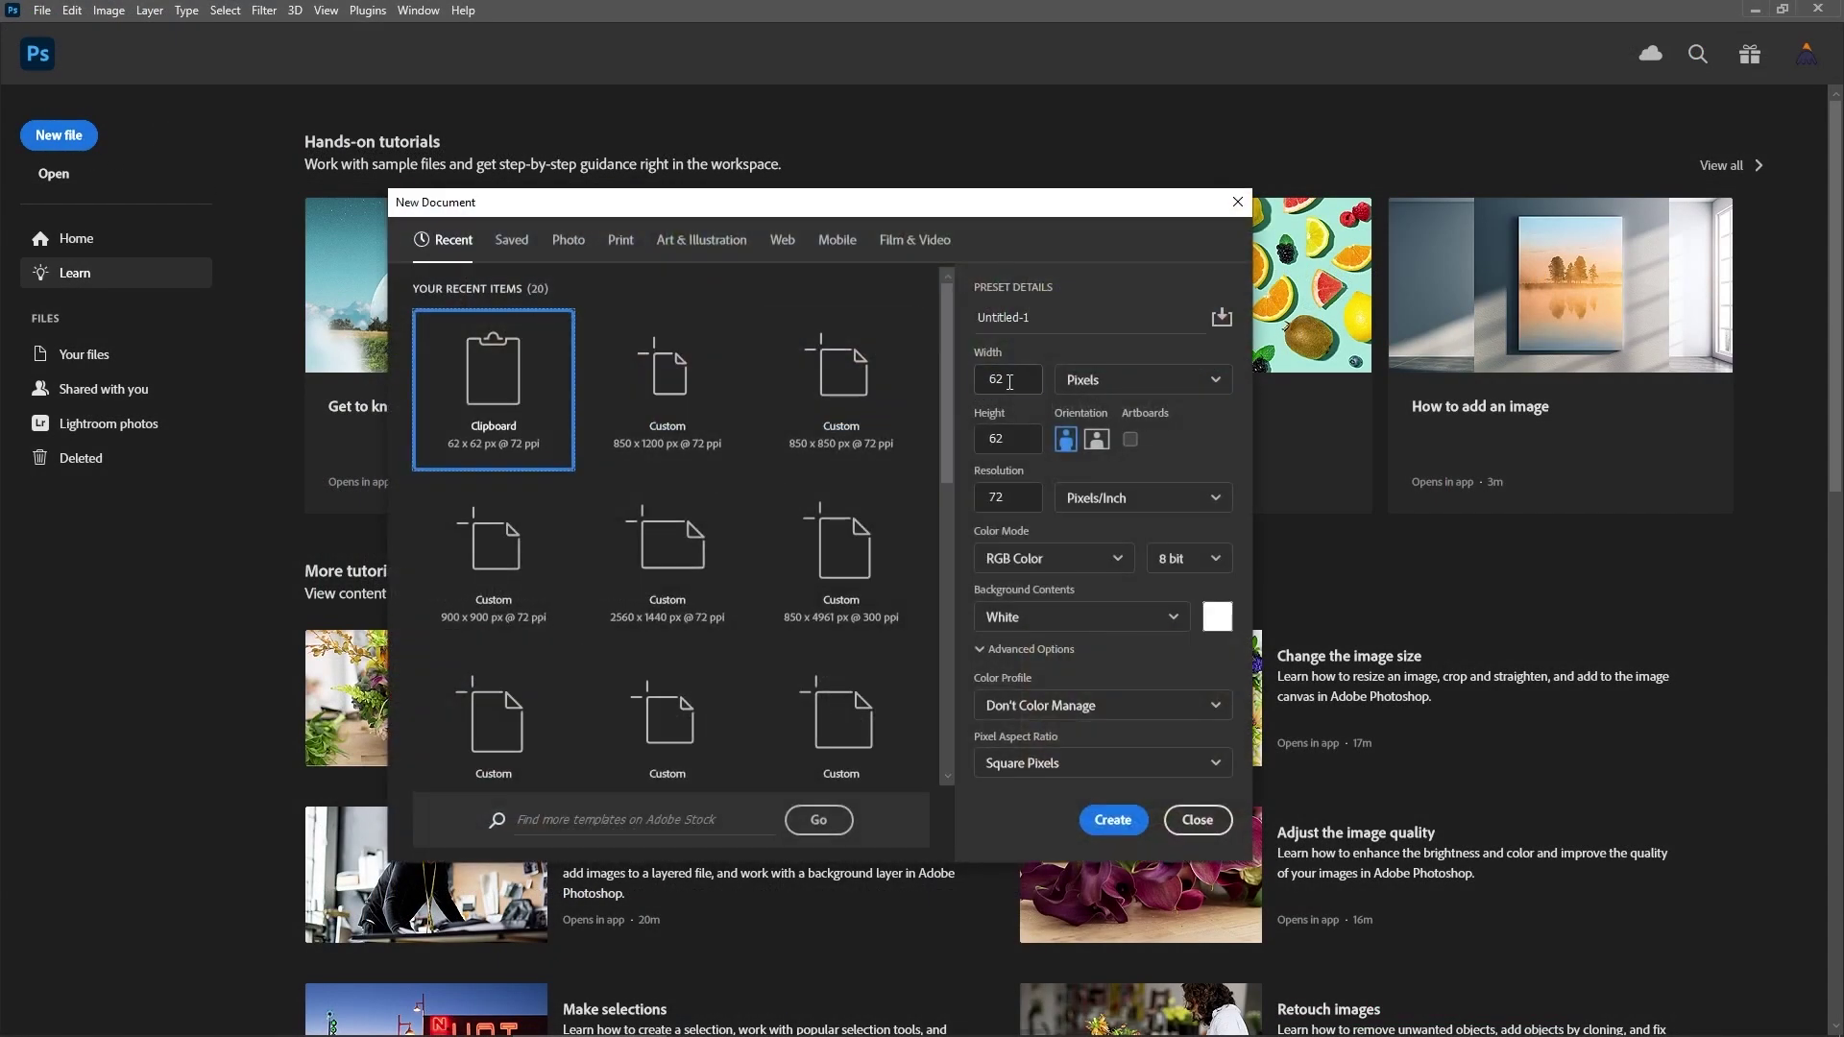
pyautogui.moveTo(1009, 382); pyautogui.dragTo(981, 438)
pyautogui.write('1200')
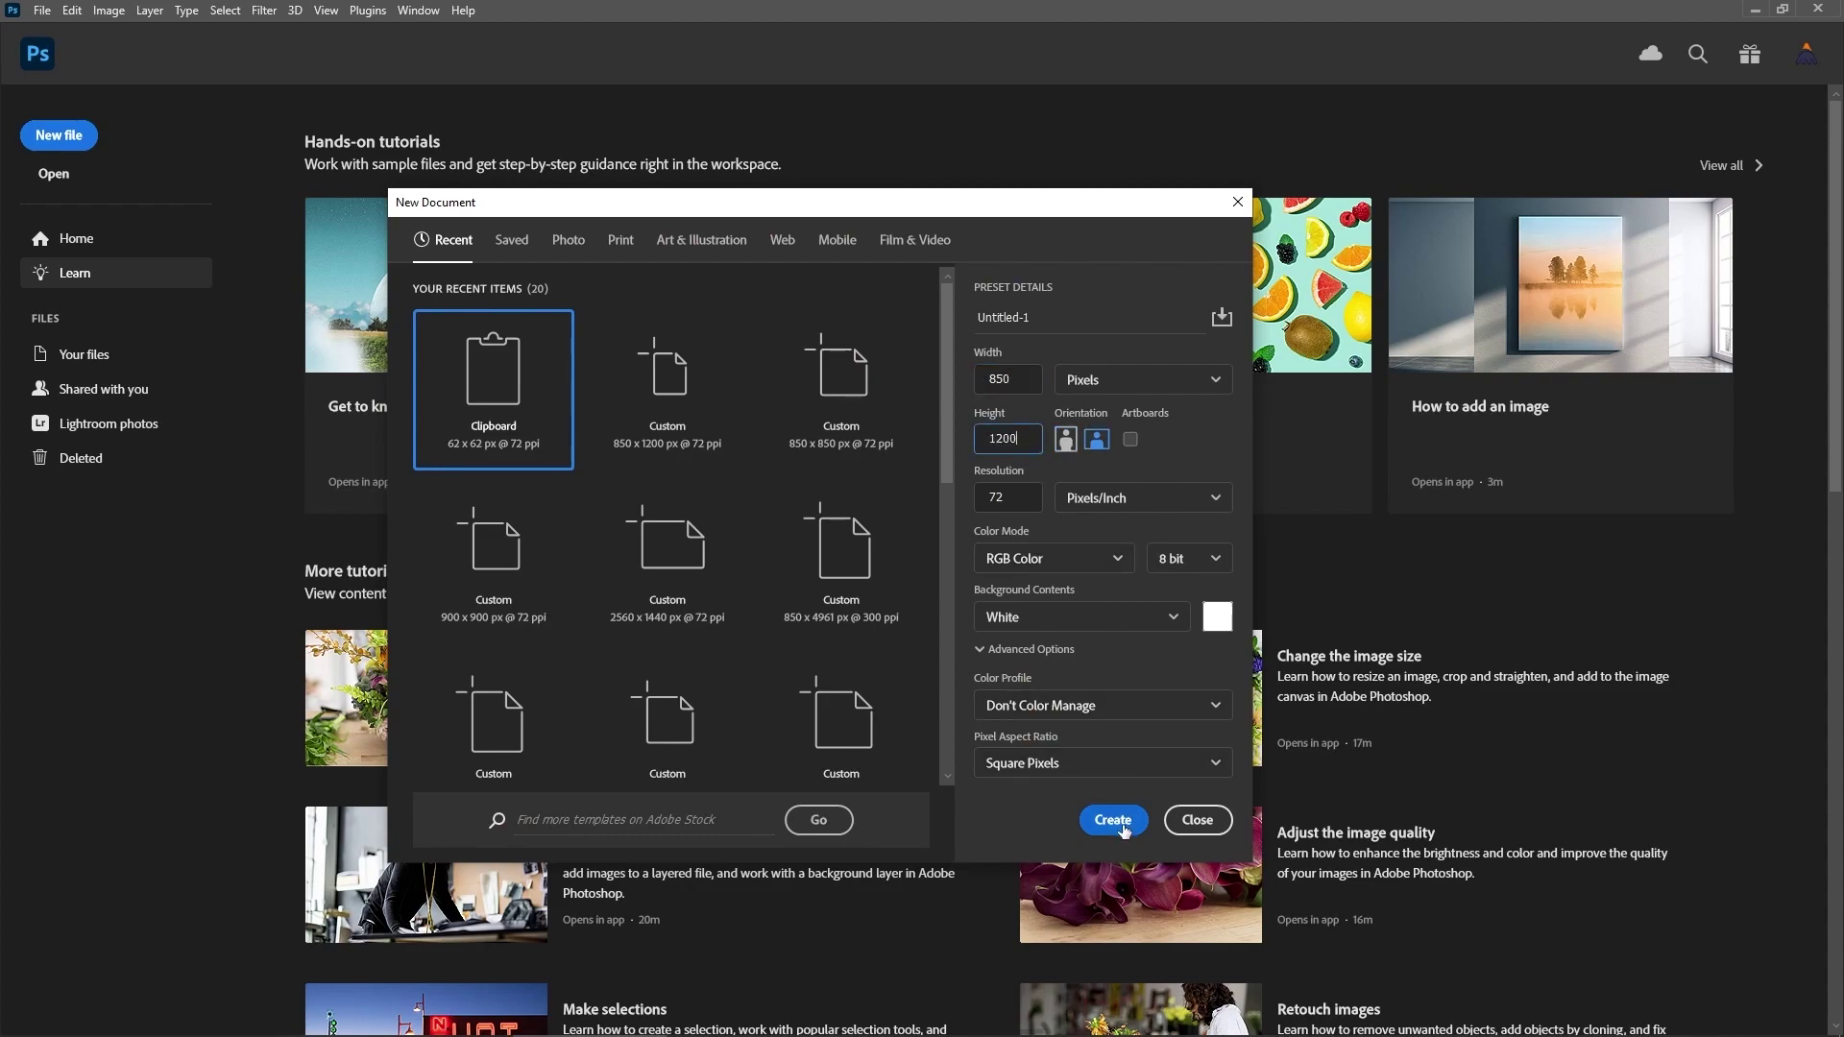
pyautogui.click(1111, 819)
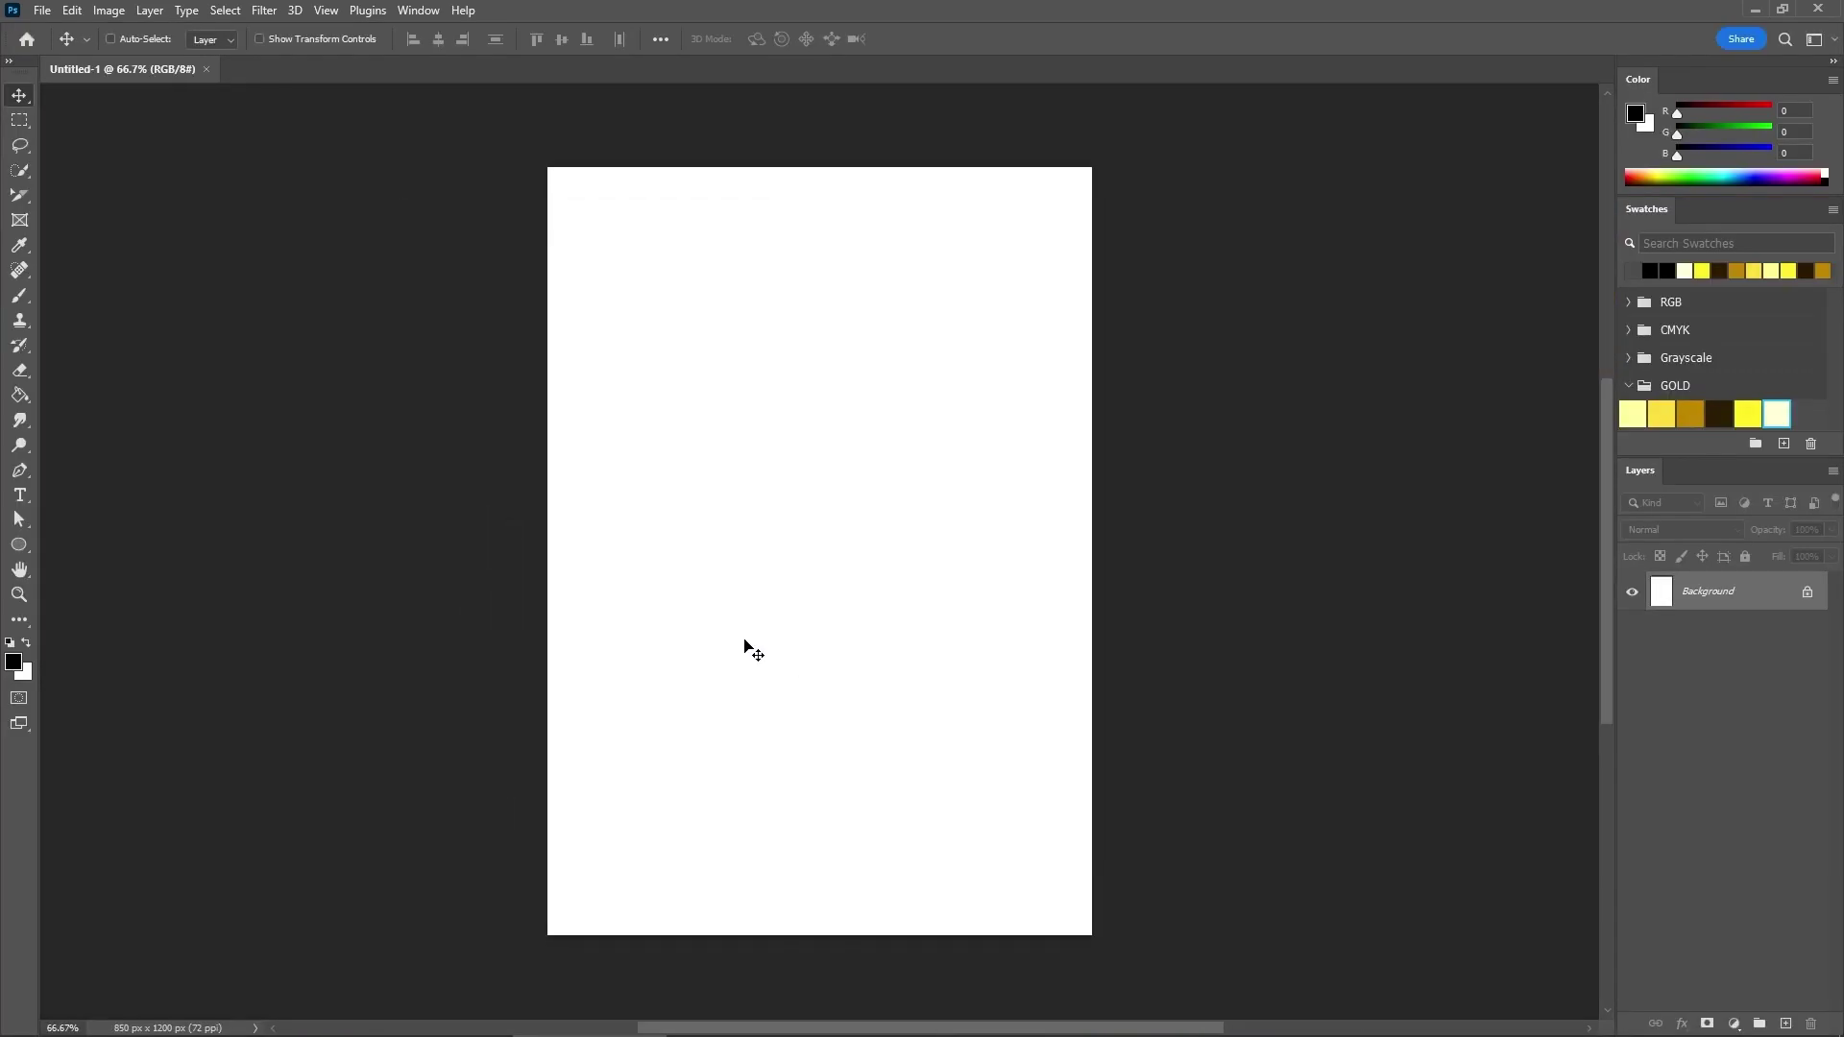
pyautogui.hotkey('ctrl', '0')
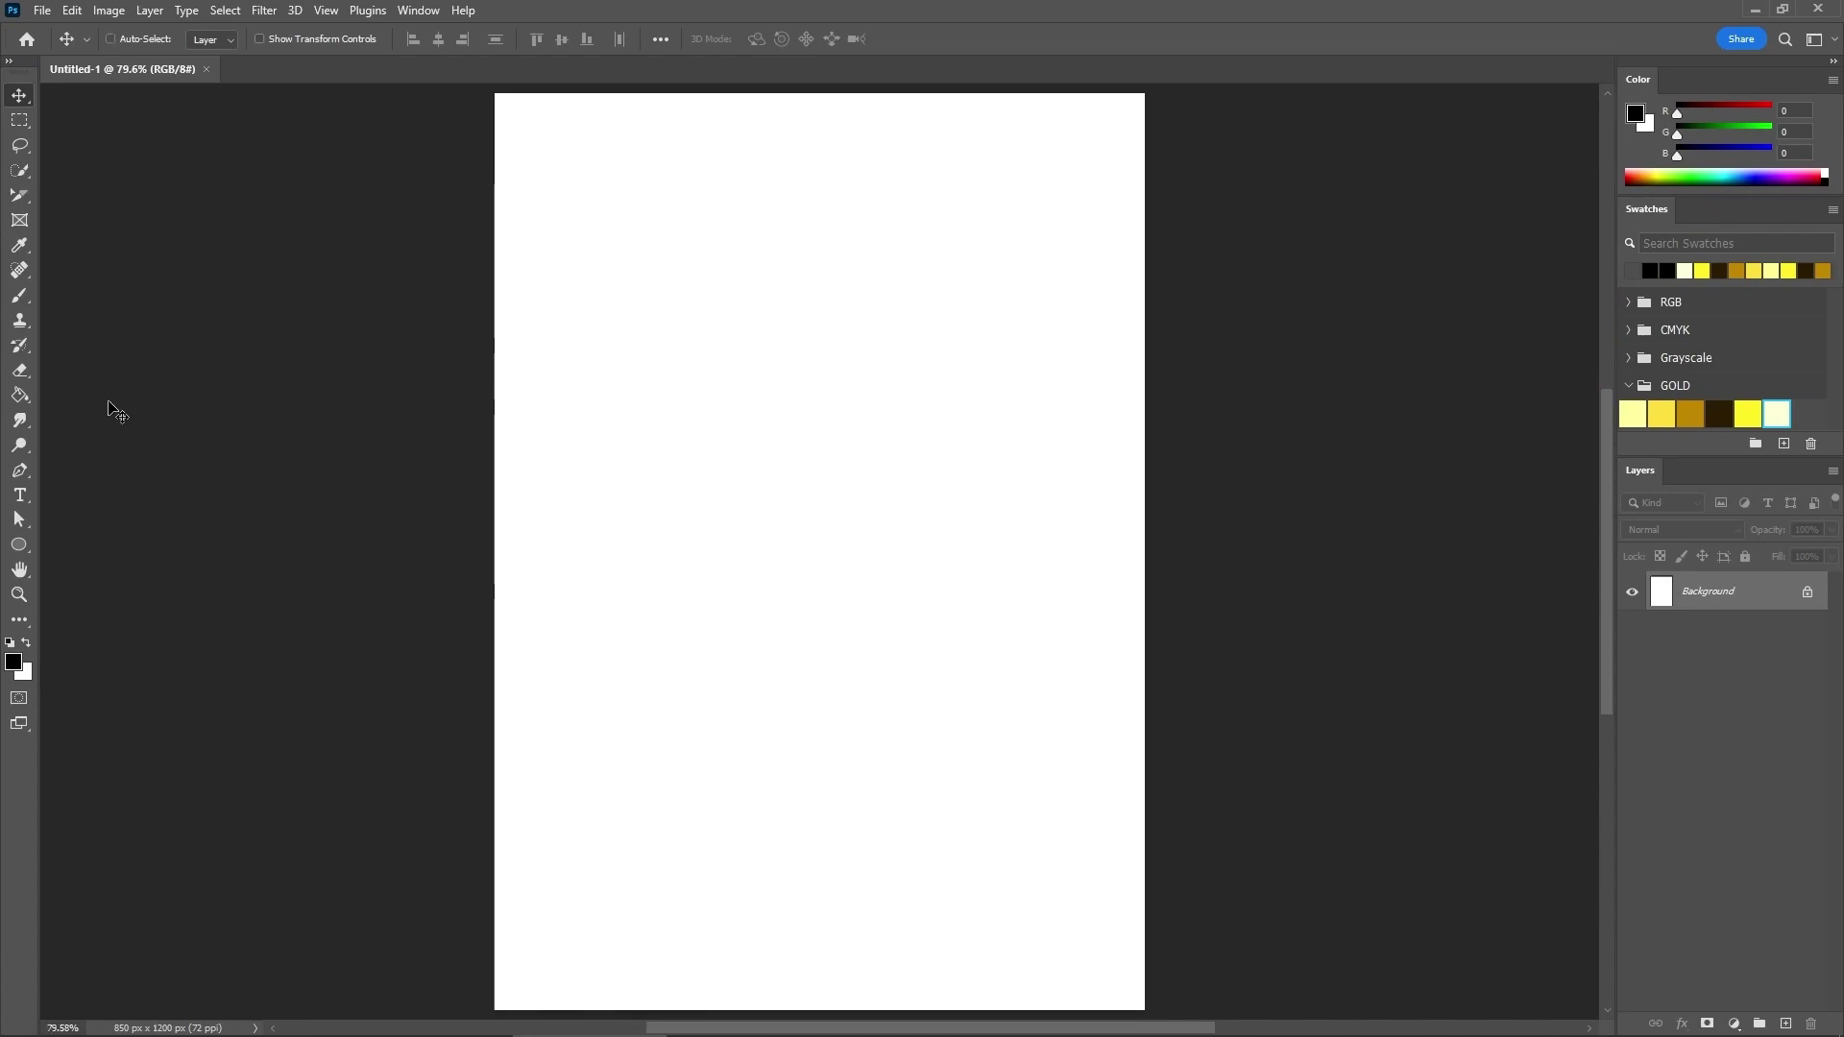
# Step: Draw a tall, closed bean-like shape filled with grey 959595 in the middle of the canvas with the Pen tool
pyautogui.click(19, 469)
pyautogui.moveTo(757, 264); pyautogui.dragTo(841, 251)
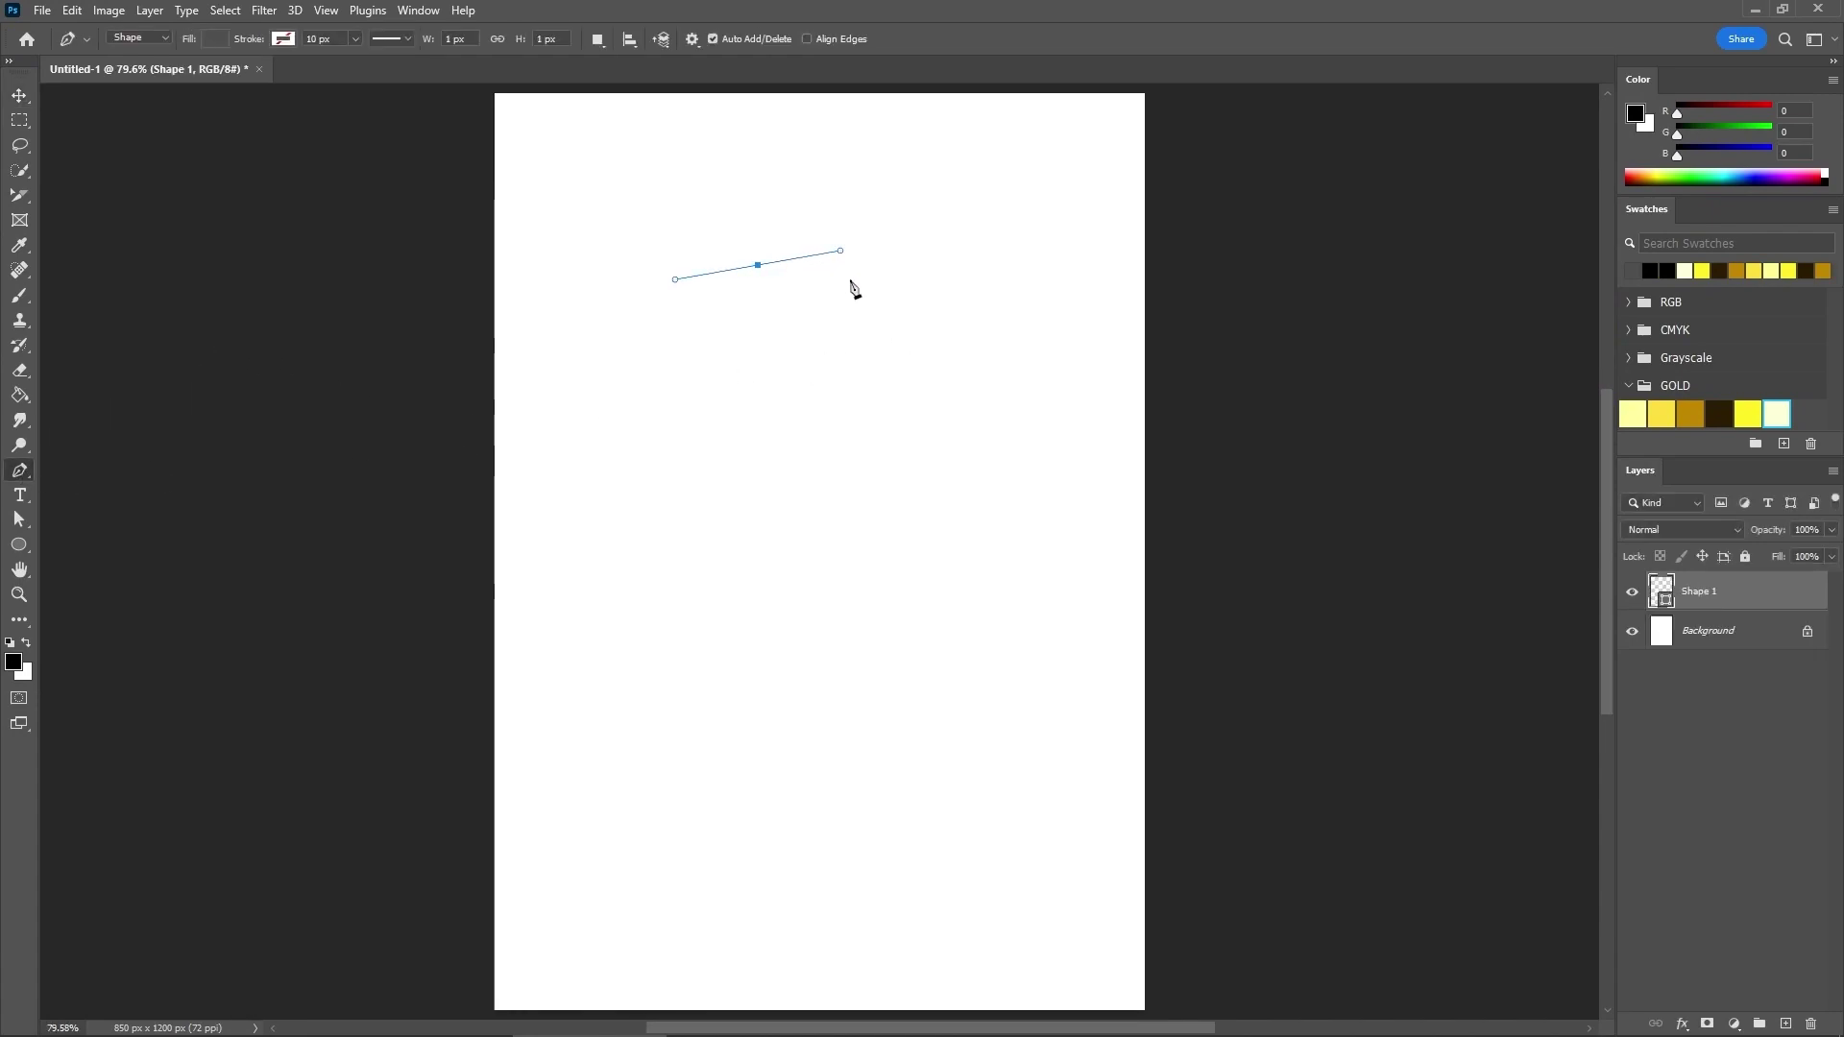
pyautogui.moveTo(965, 626); pyautogui.dragTo(963, 740)
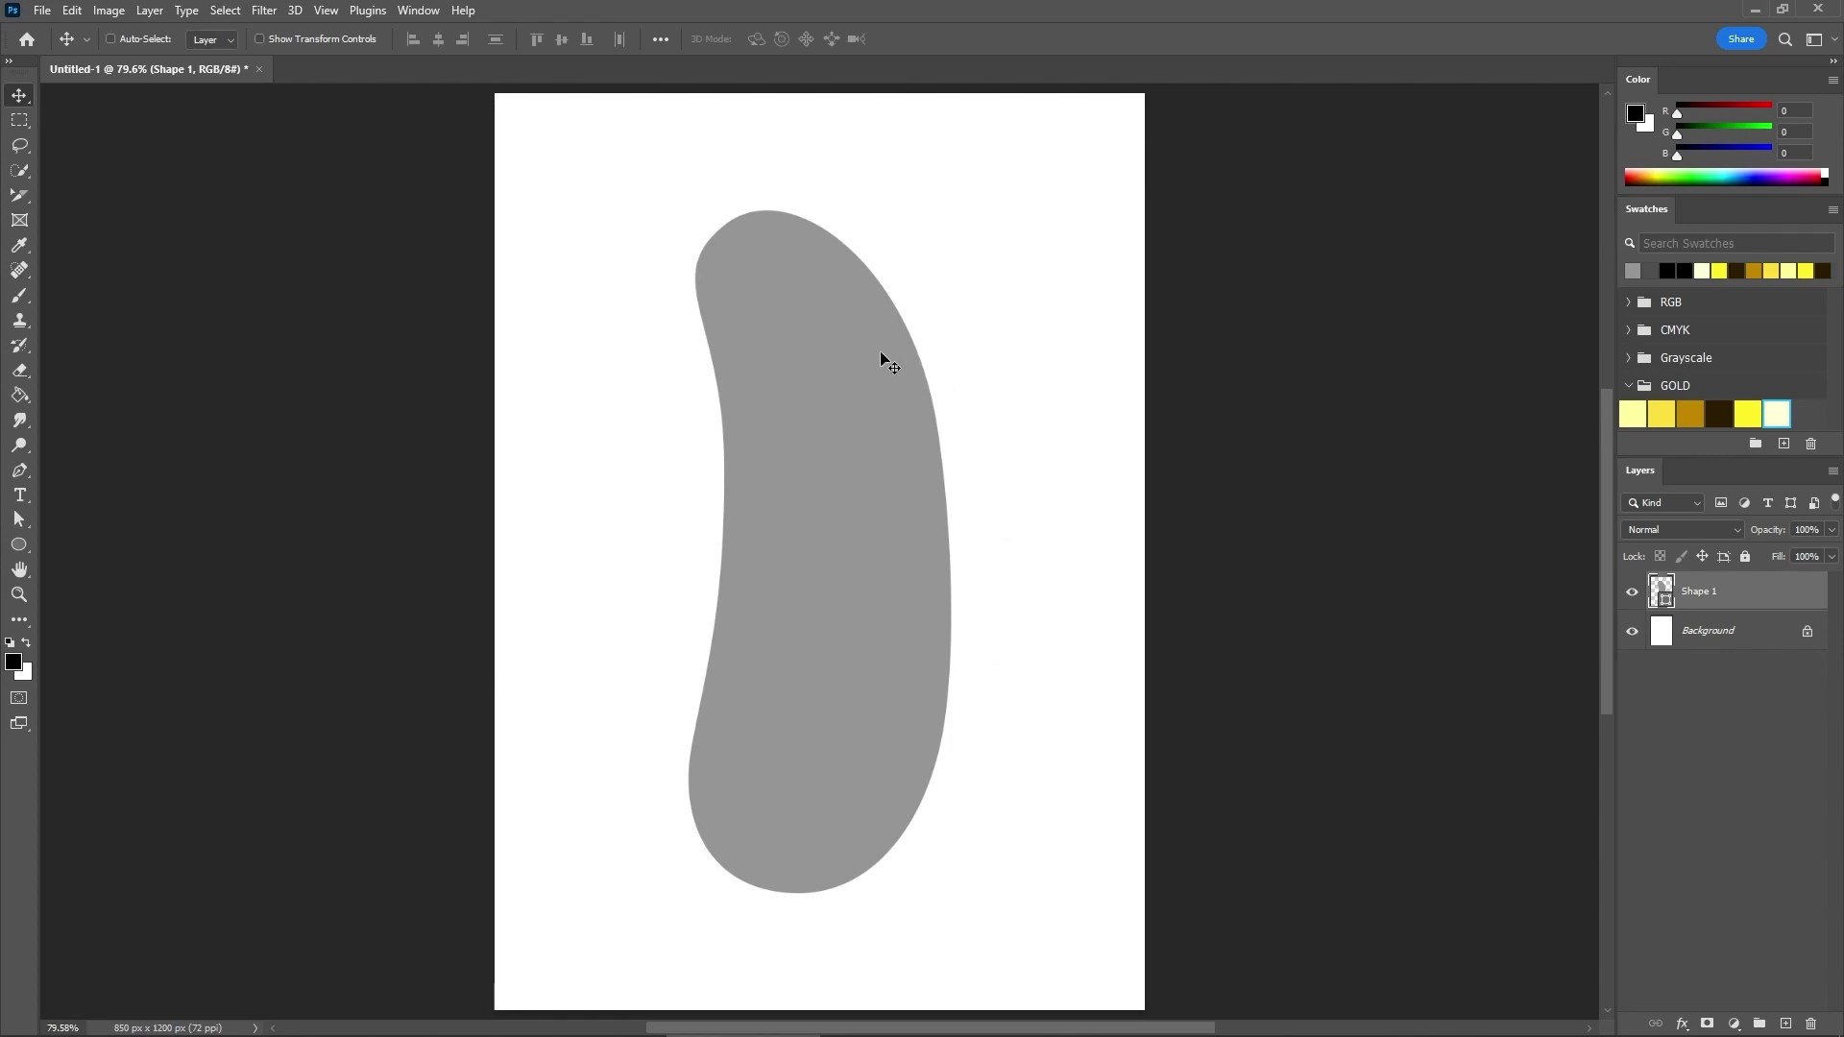
pyautogui.doubleClick(1655, 607)
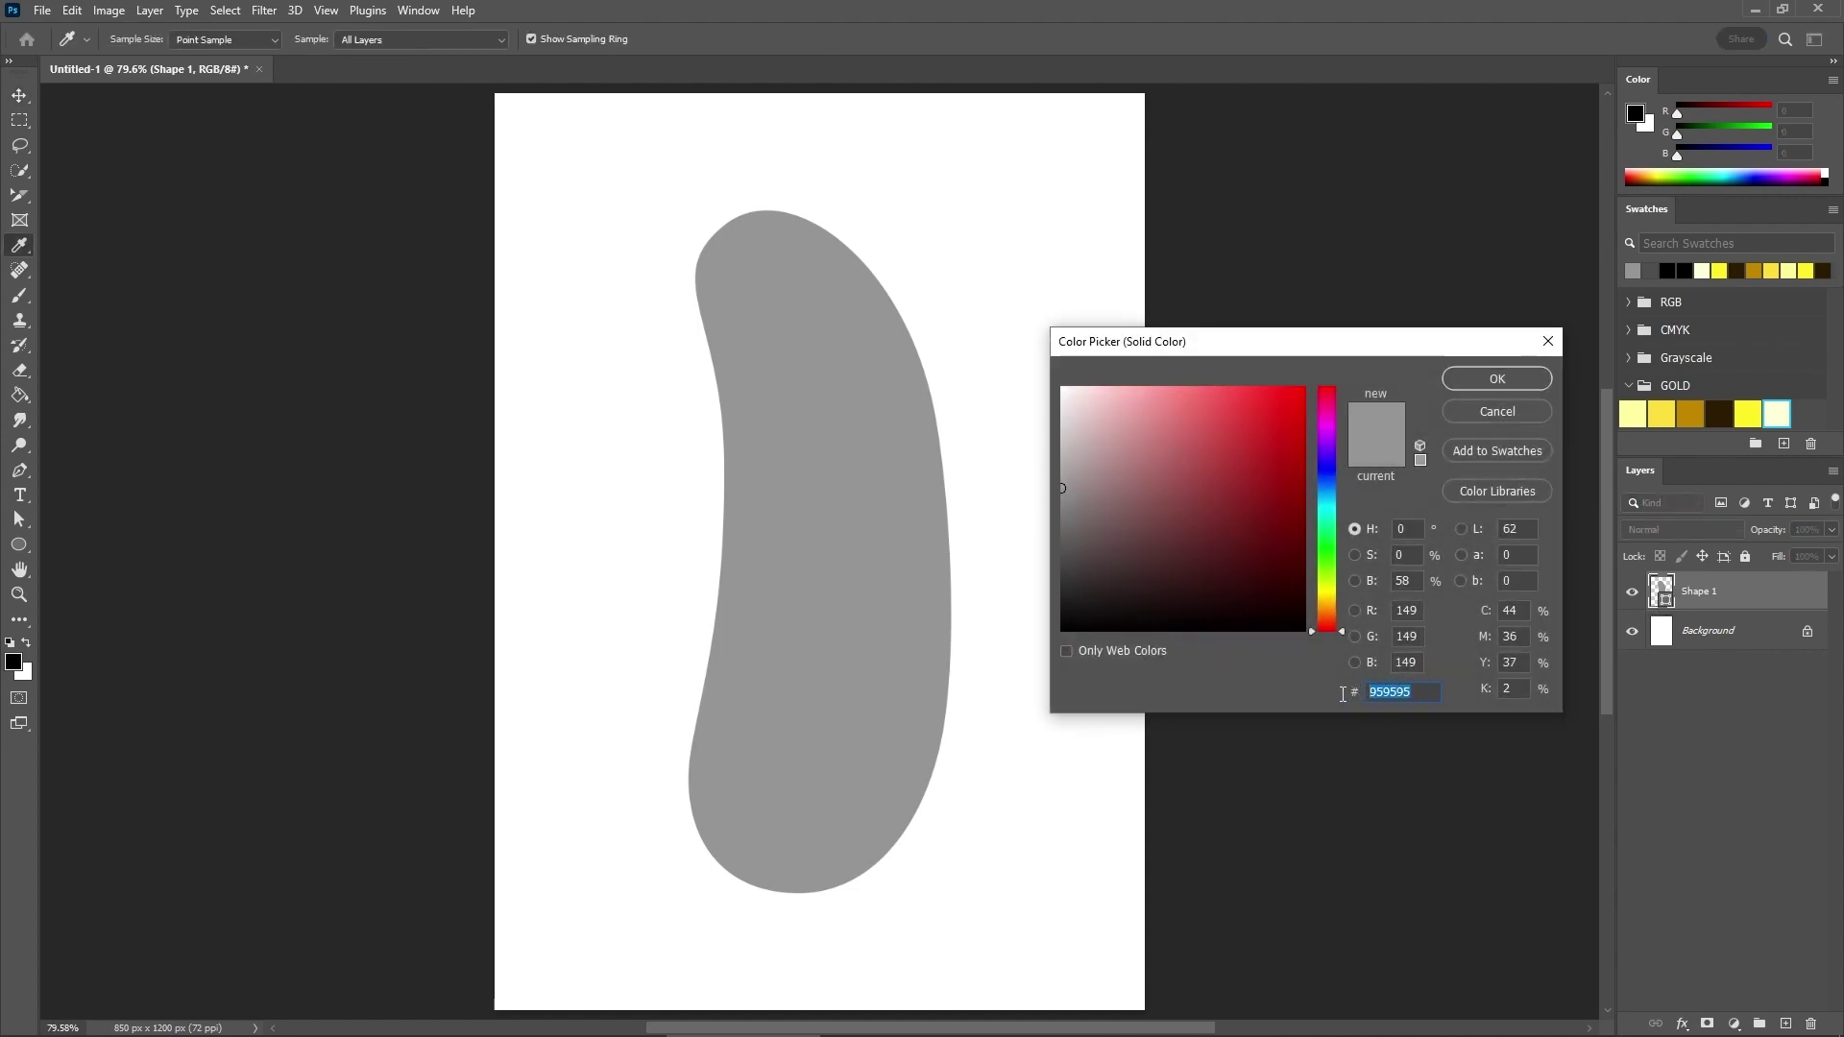
pyautogui.click(1504, 413)
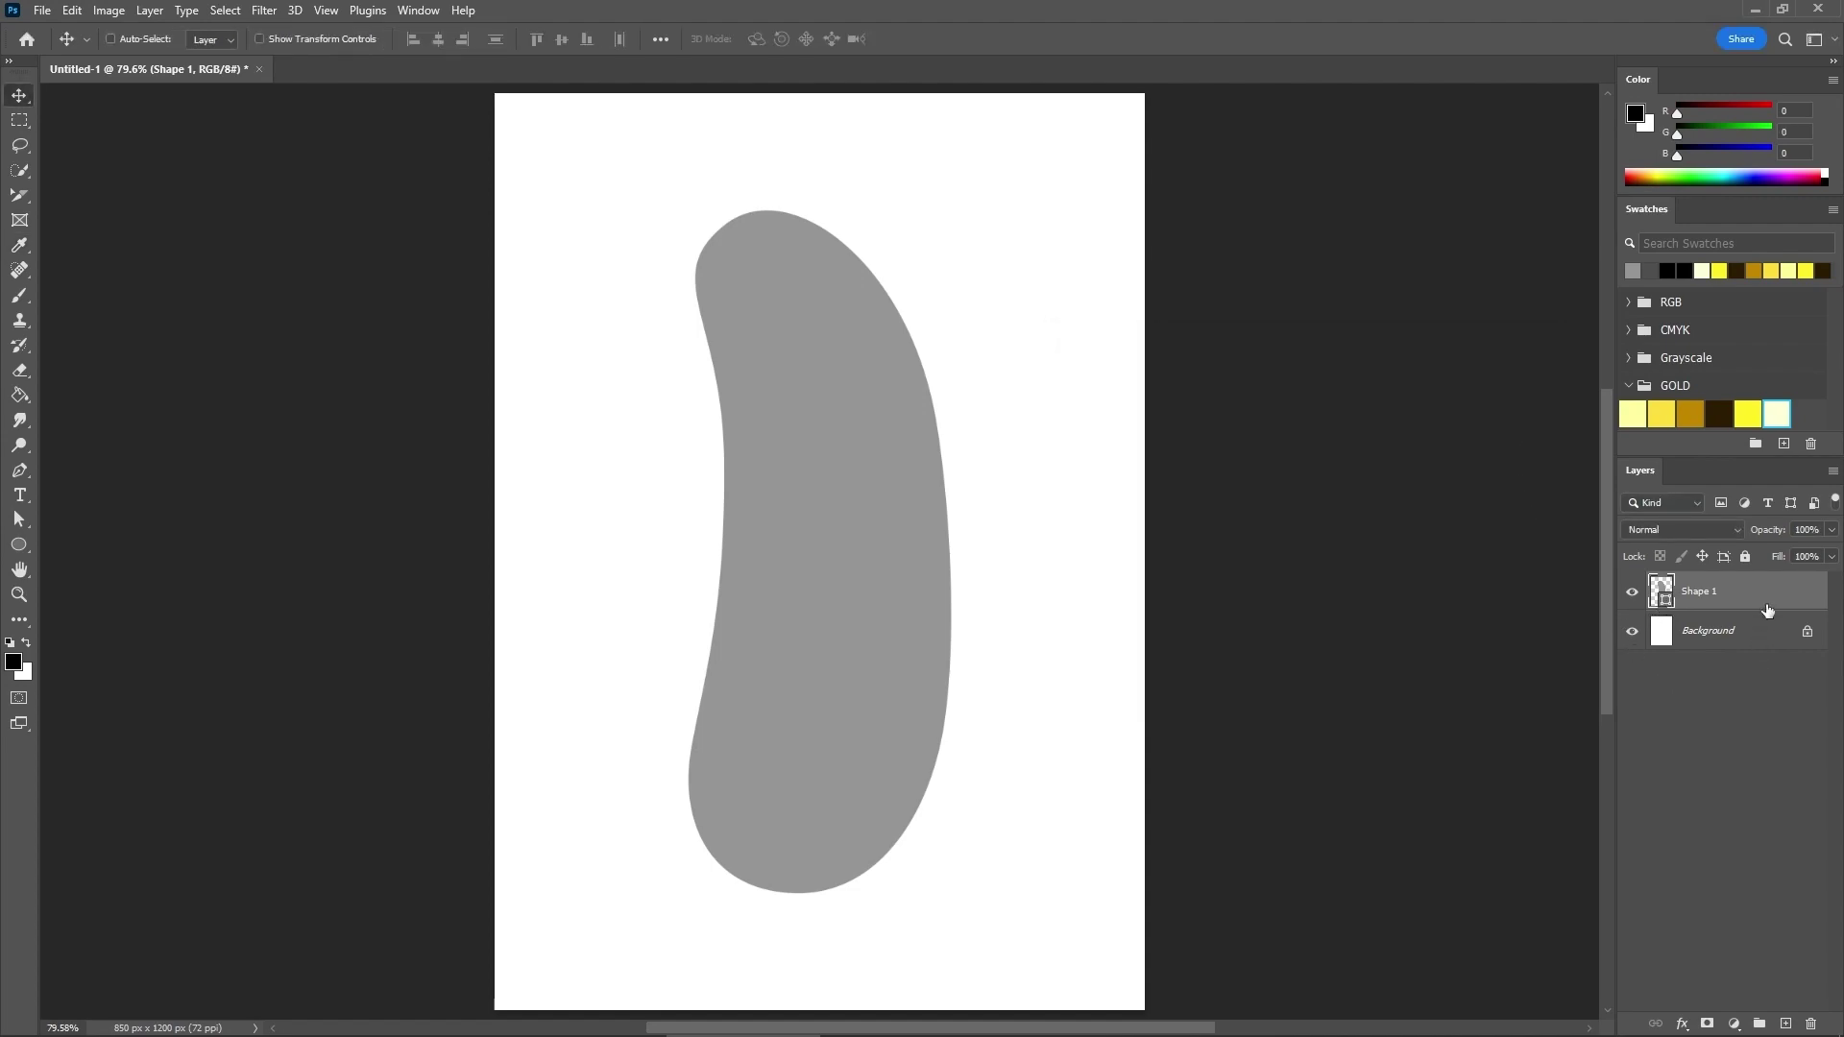
# Step: Add an Inner Bevel to the Shape 1 layer with the Smooth technique, 145% depth, 85 px size and 15 px soften
pyautogui.doubleClick(1767, 597)
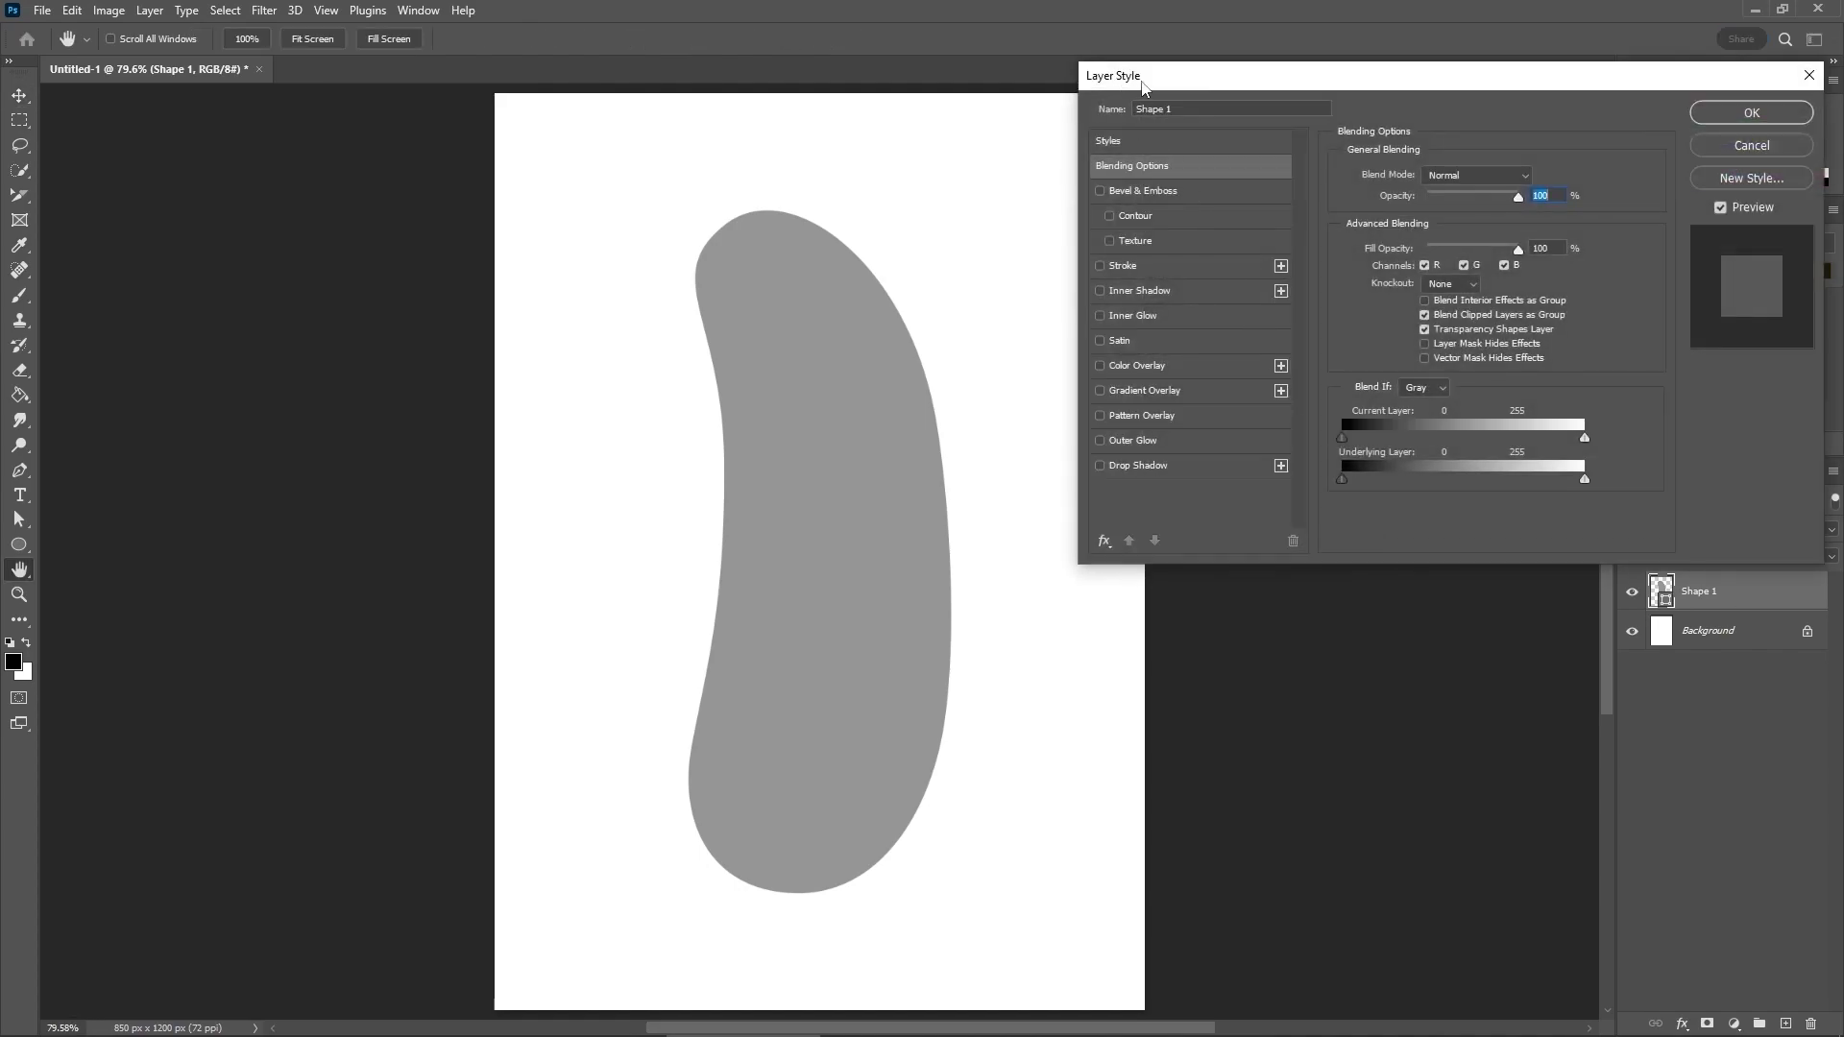
pyautogui.click(1185, 192)
pyautogui.click(1479, 182)
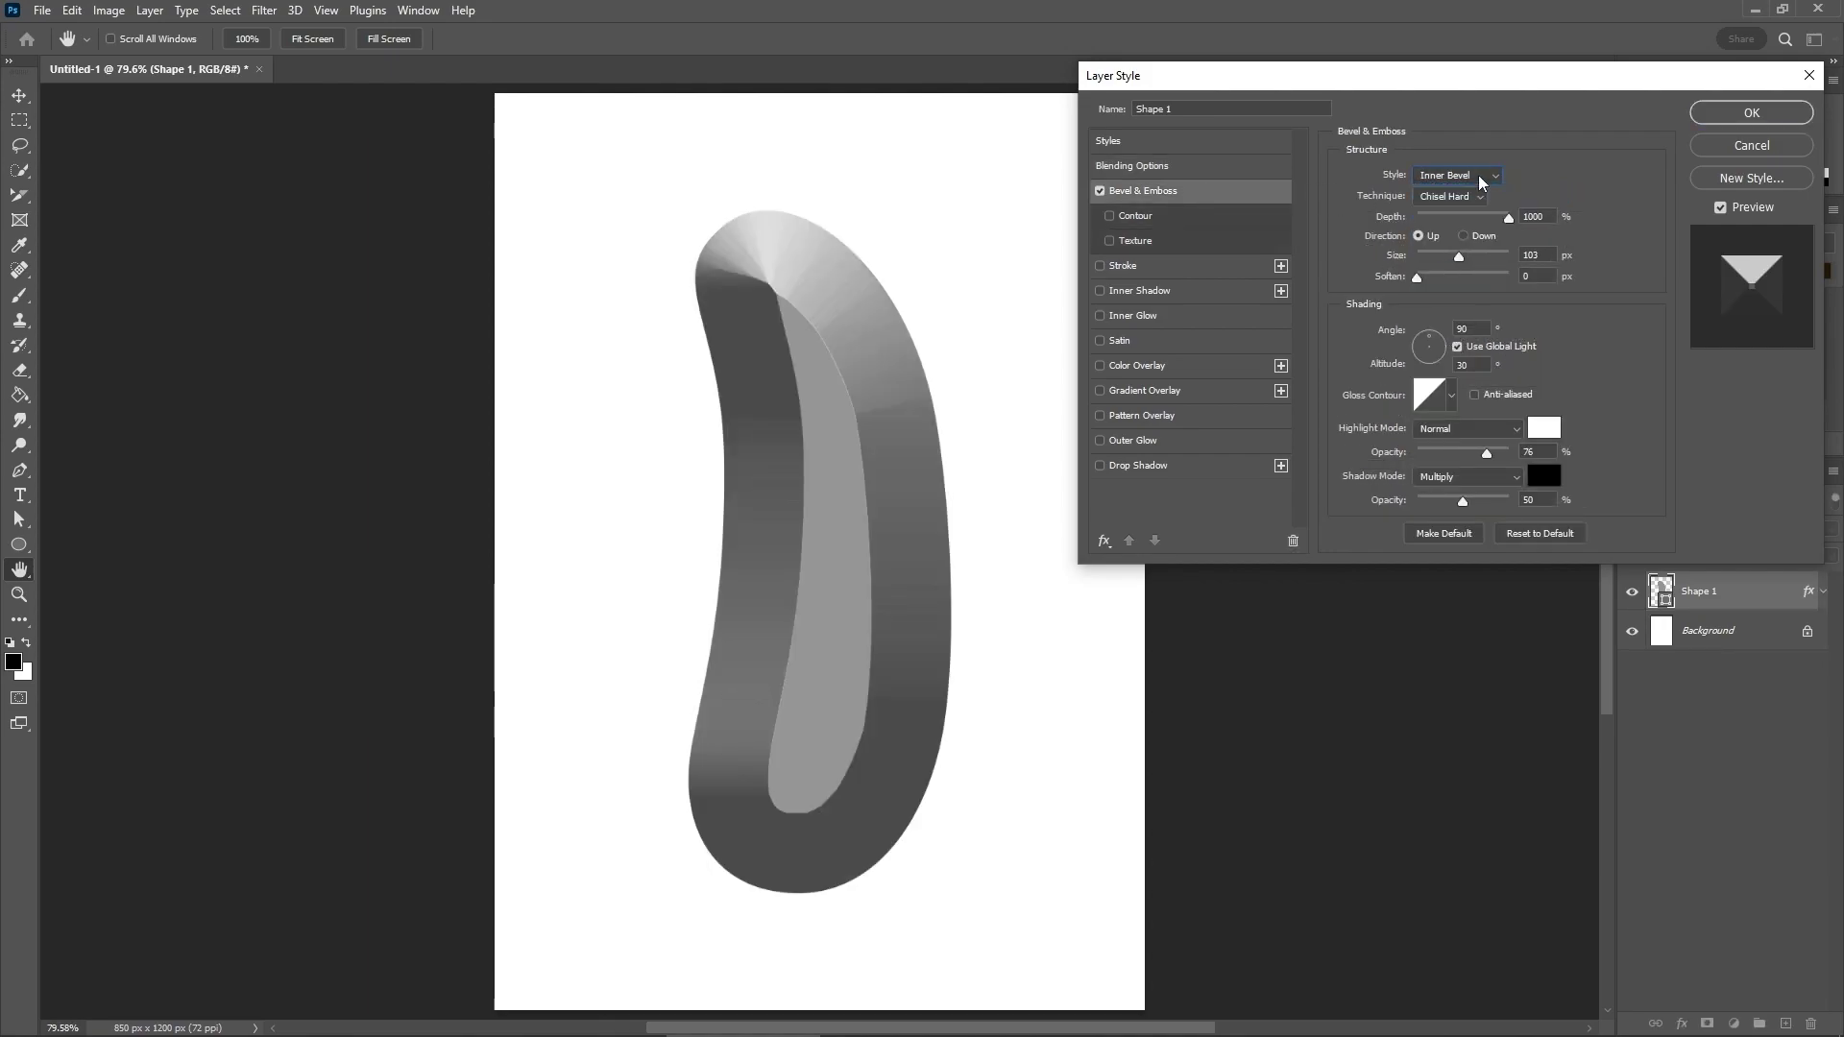
pyautogui.click(1456, 197)
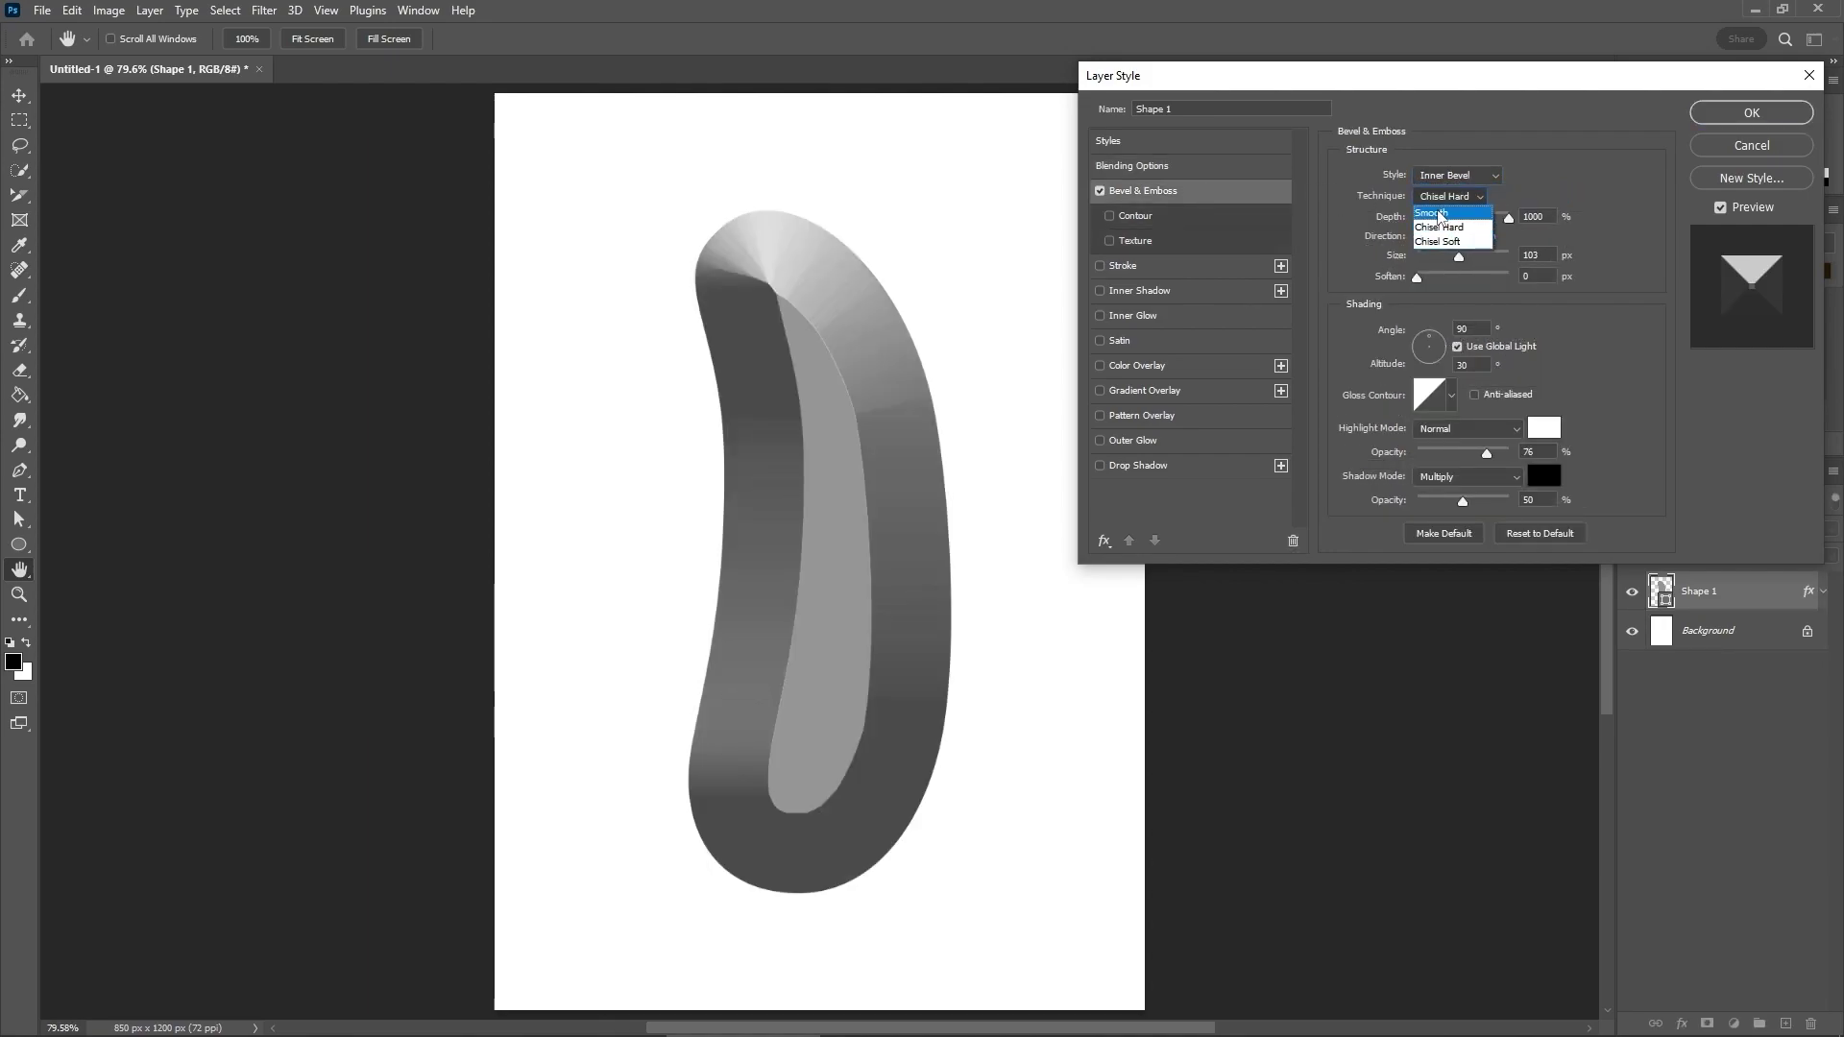
pyautogui.click(1459, 213)
pyautogui.click(1537, 216)
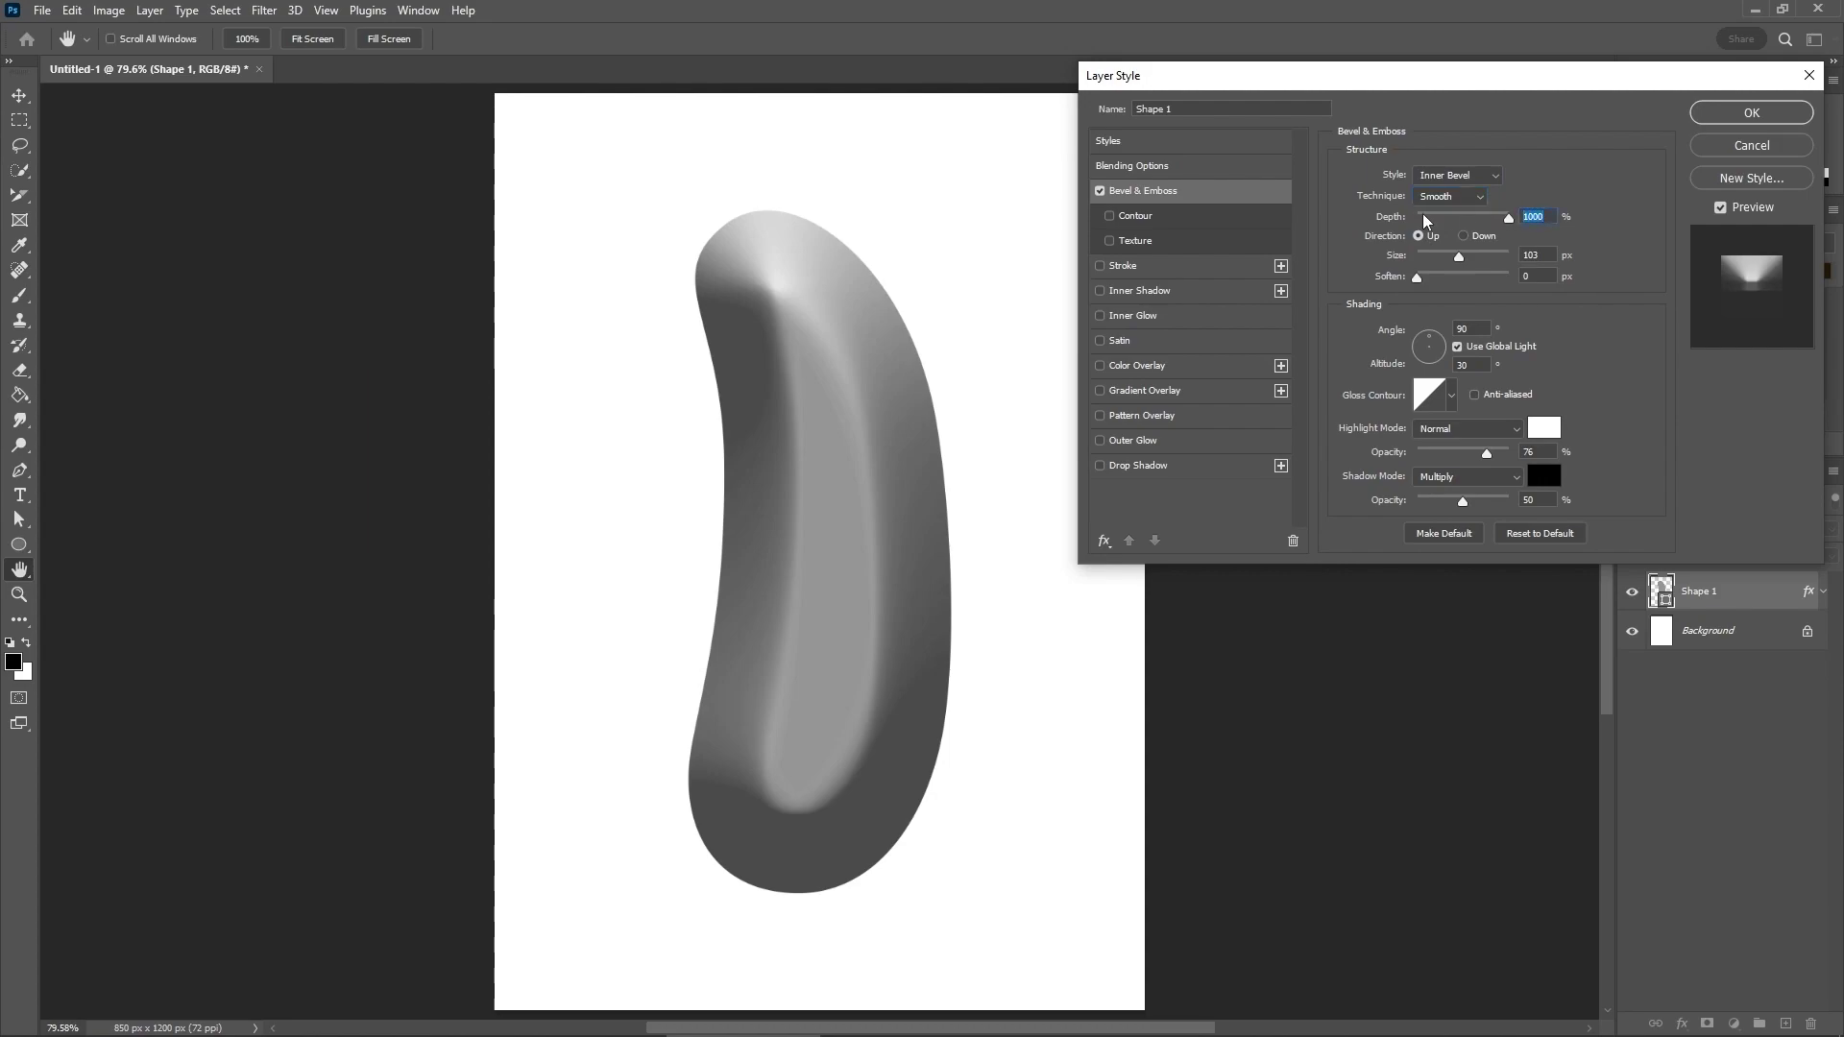
pyautogui.write('145')
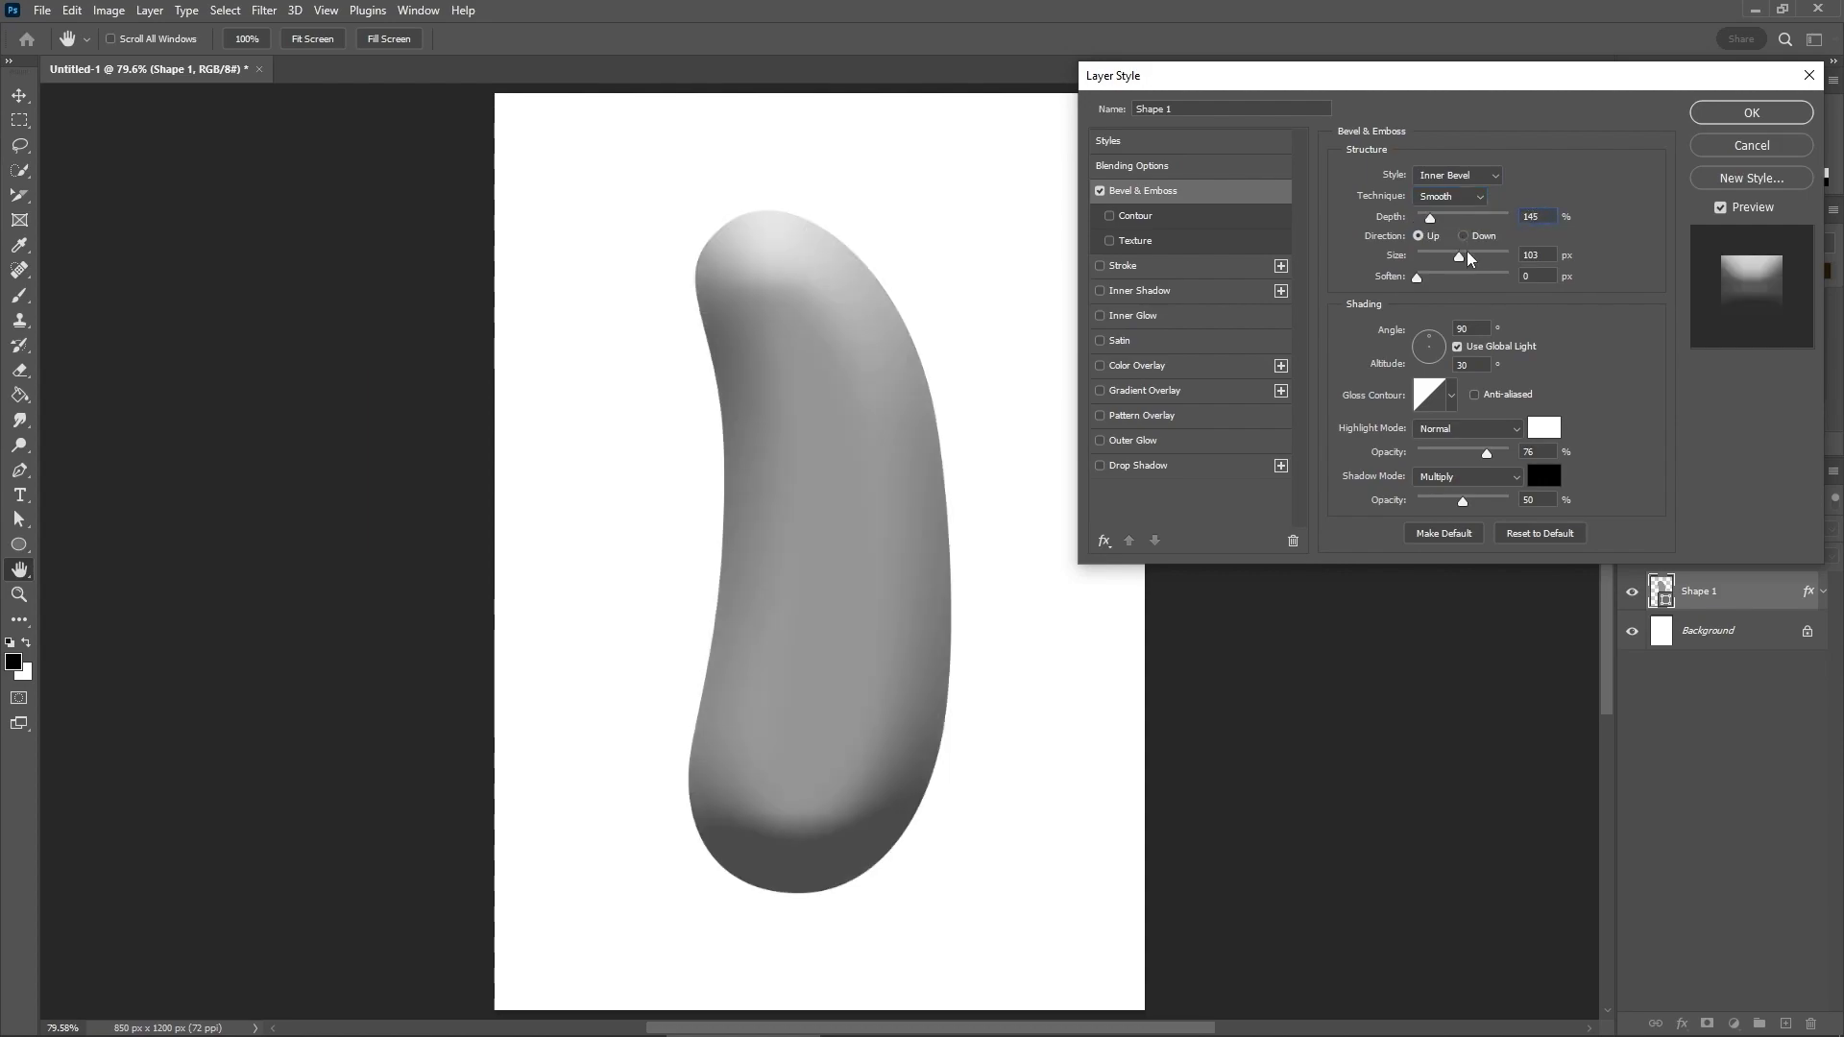
pyautogui.doubleClick(1545, 254)
pyautogui.write('85')
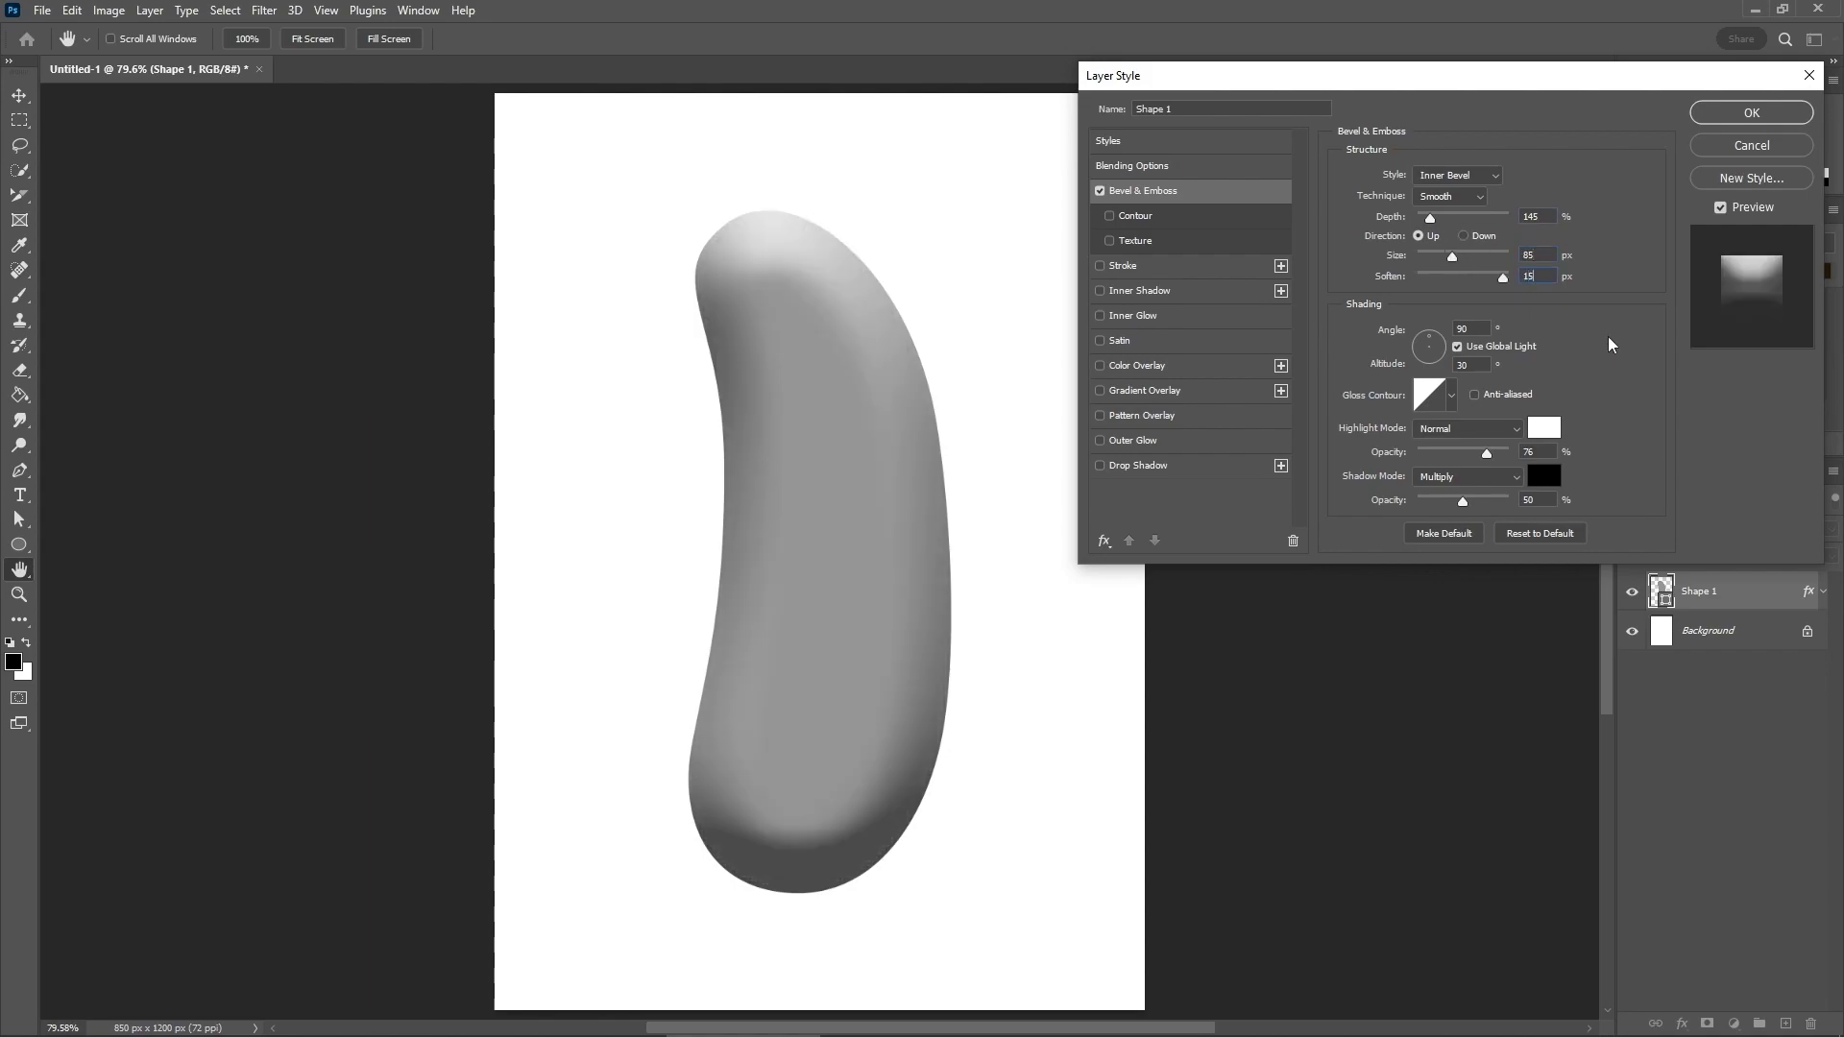
# Step: Set the bevel's light angle to 55° and its altitude to 50°
pyautogui.press('Tab')
pyautogui.write('55')
pyautogui.press('Tab')
pyautogui.write('50')
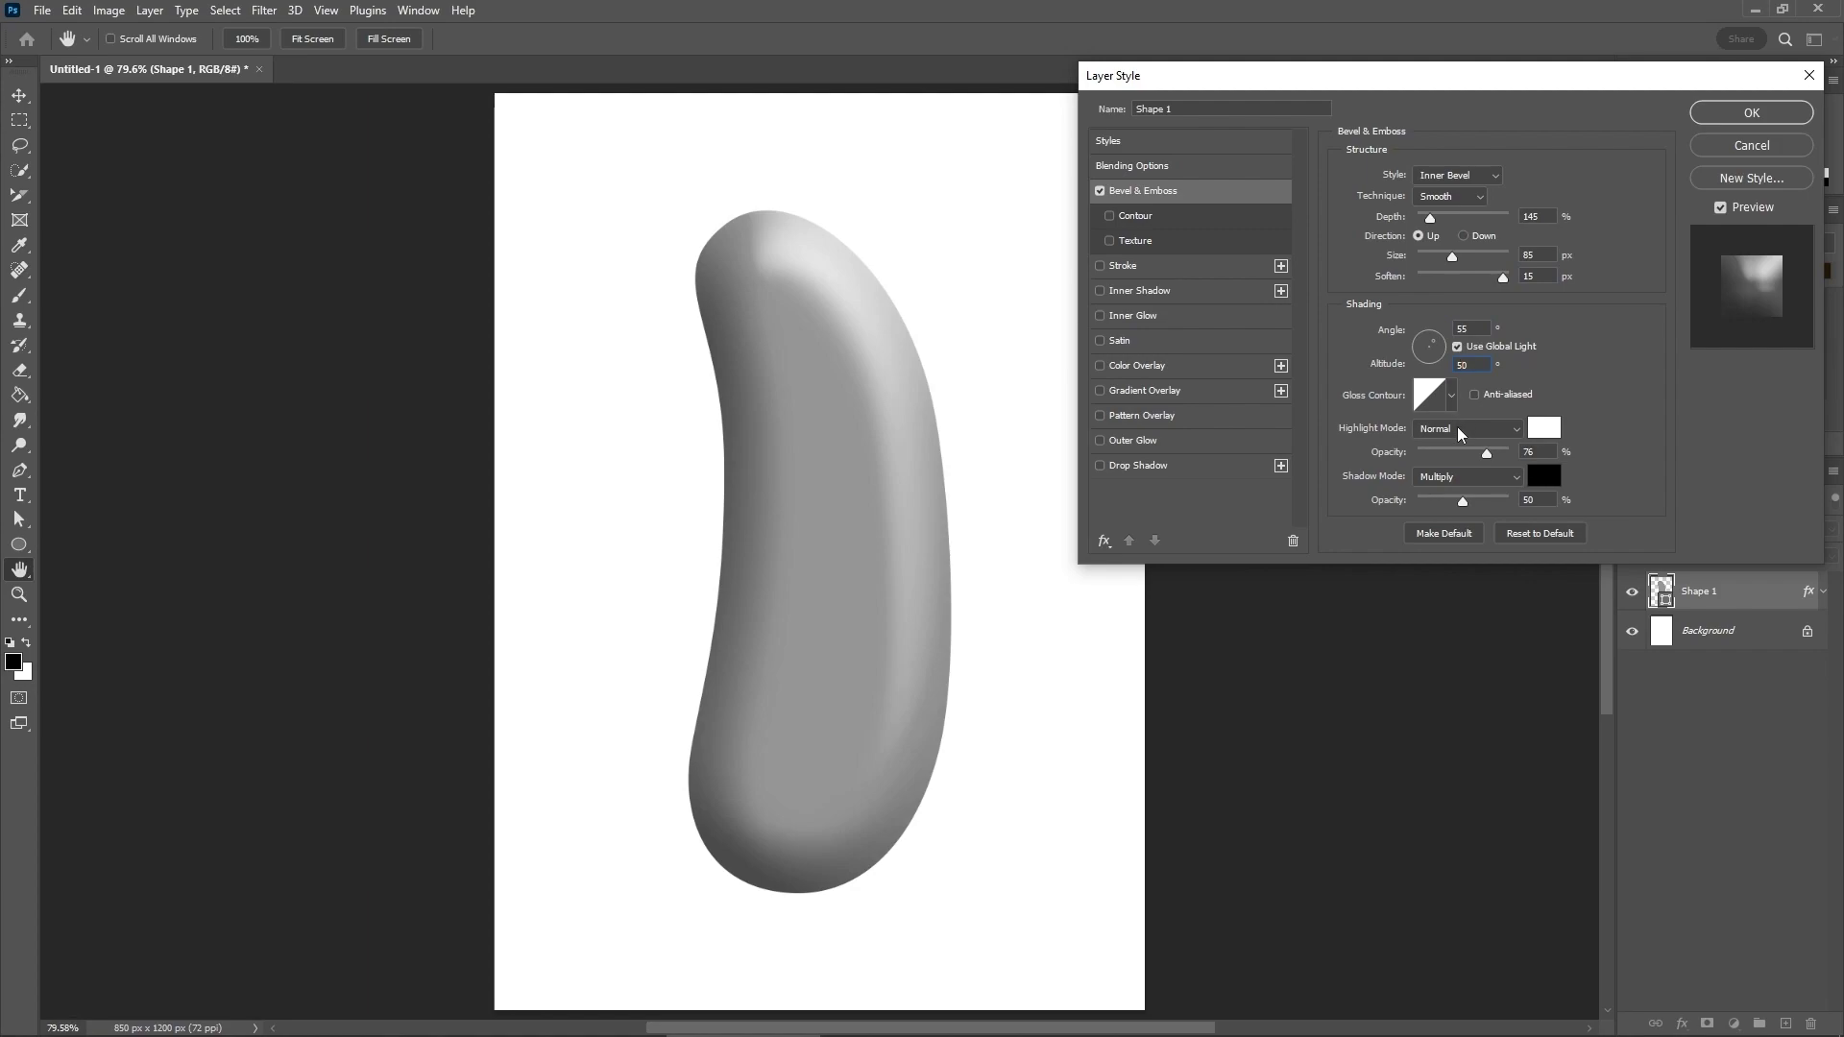
# Step: Set the bevel's highlight to Screen at 70% opacity and its shadow to Soft Light at 10% opacity
pyautogui.click(1466, 429)
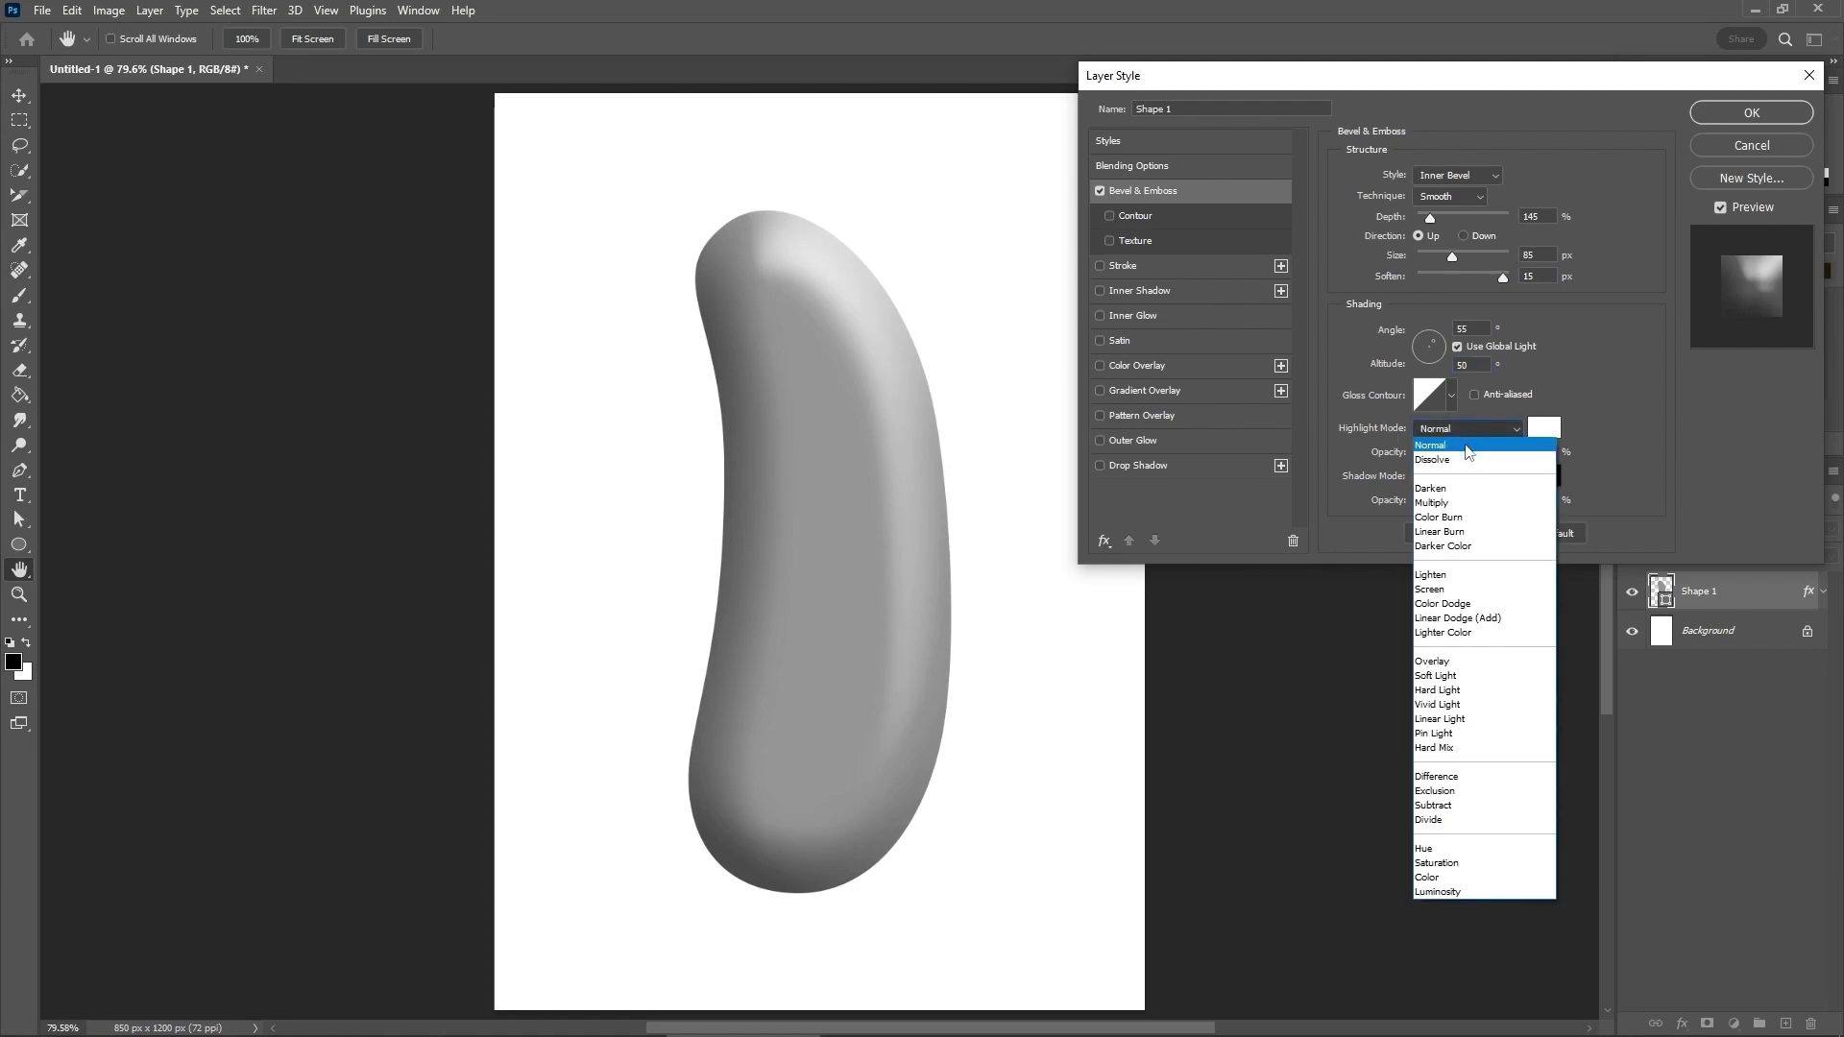
pyautogui.click(1451, 589)
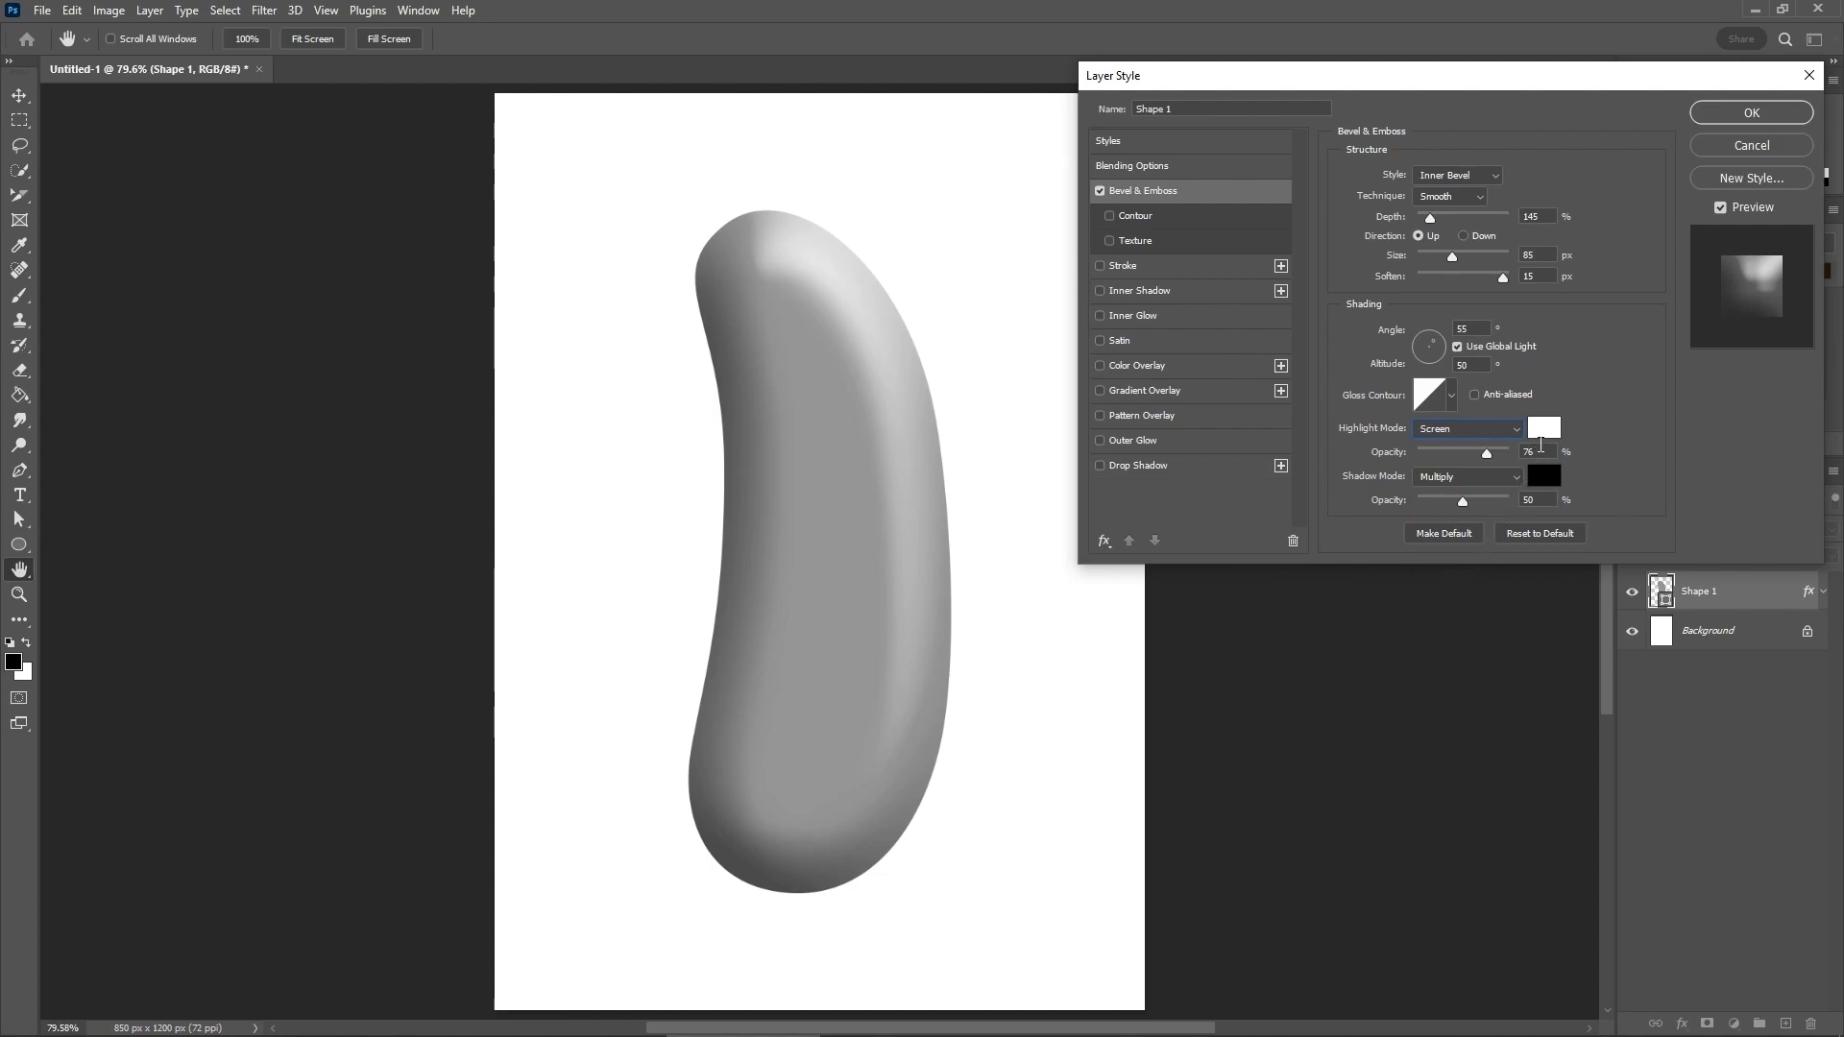
pyautogui.write('70')
pyautogui.click(1460, 476)
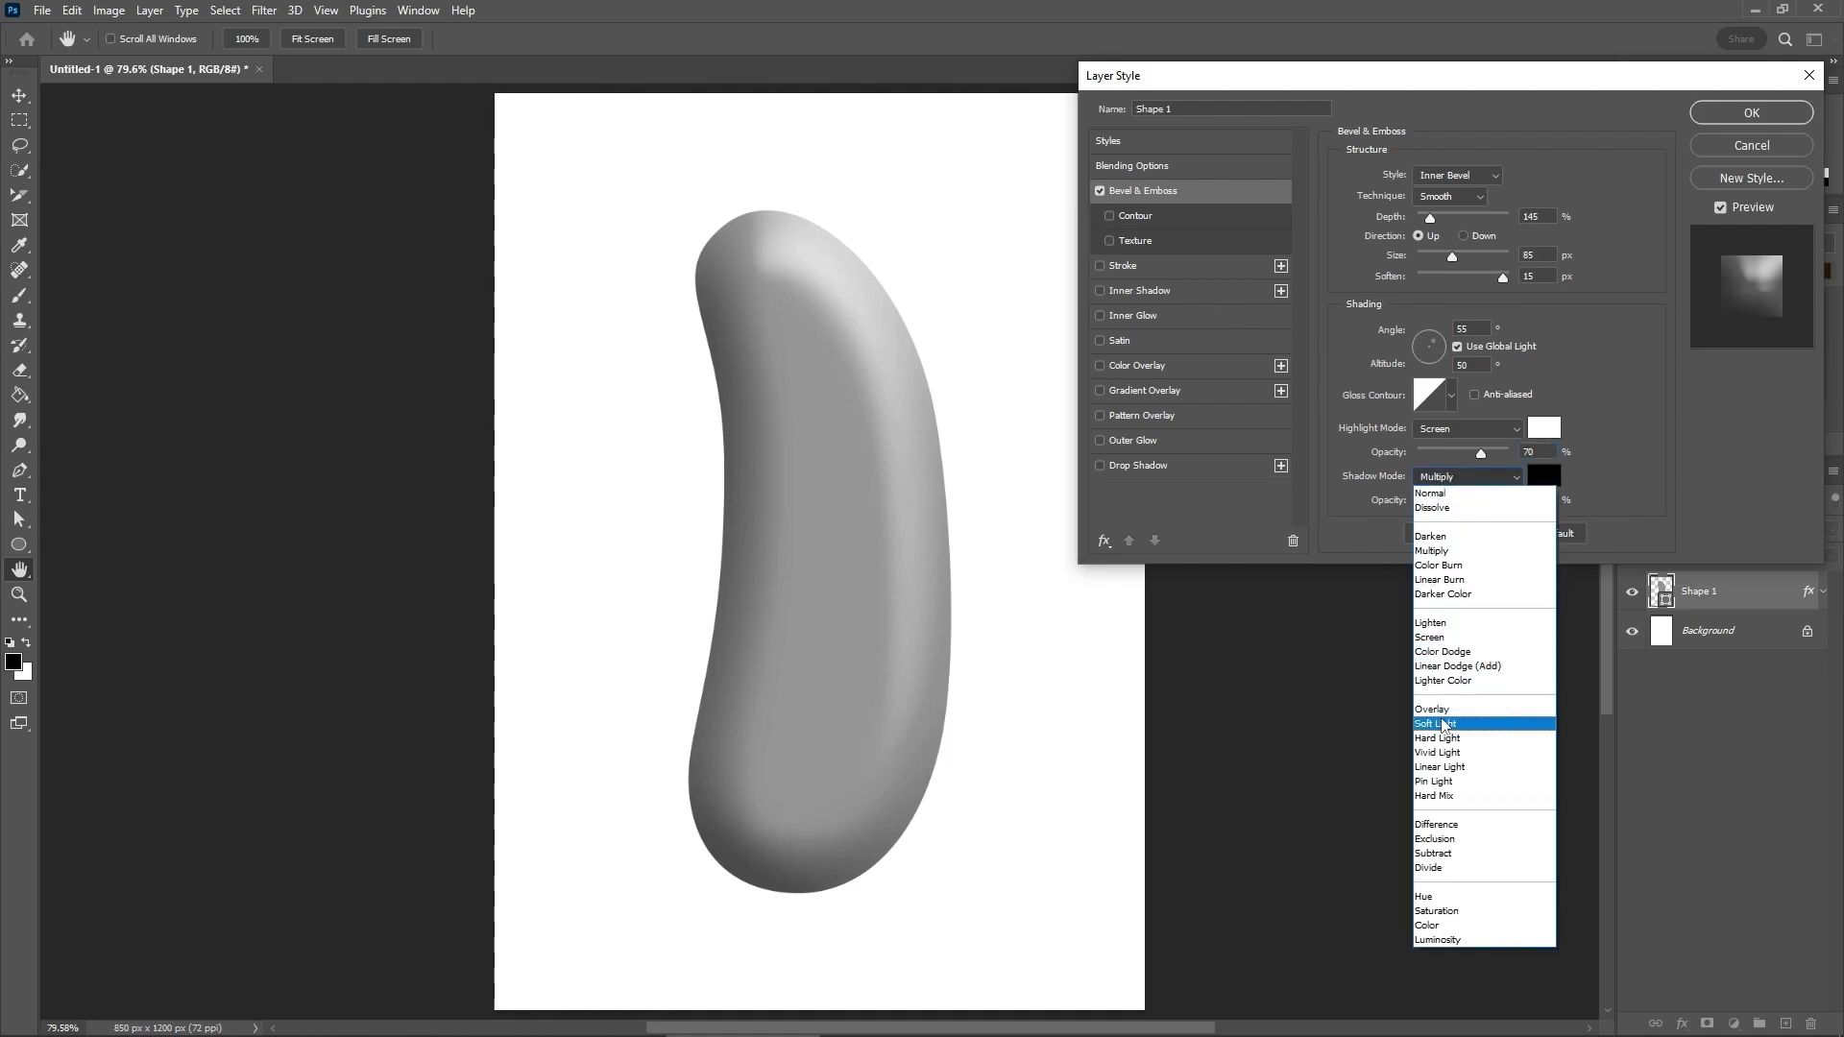
pyautogui.click(1442, 725)
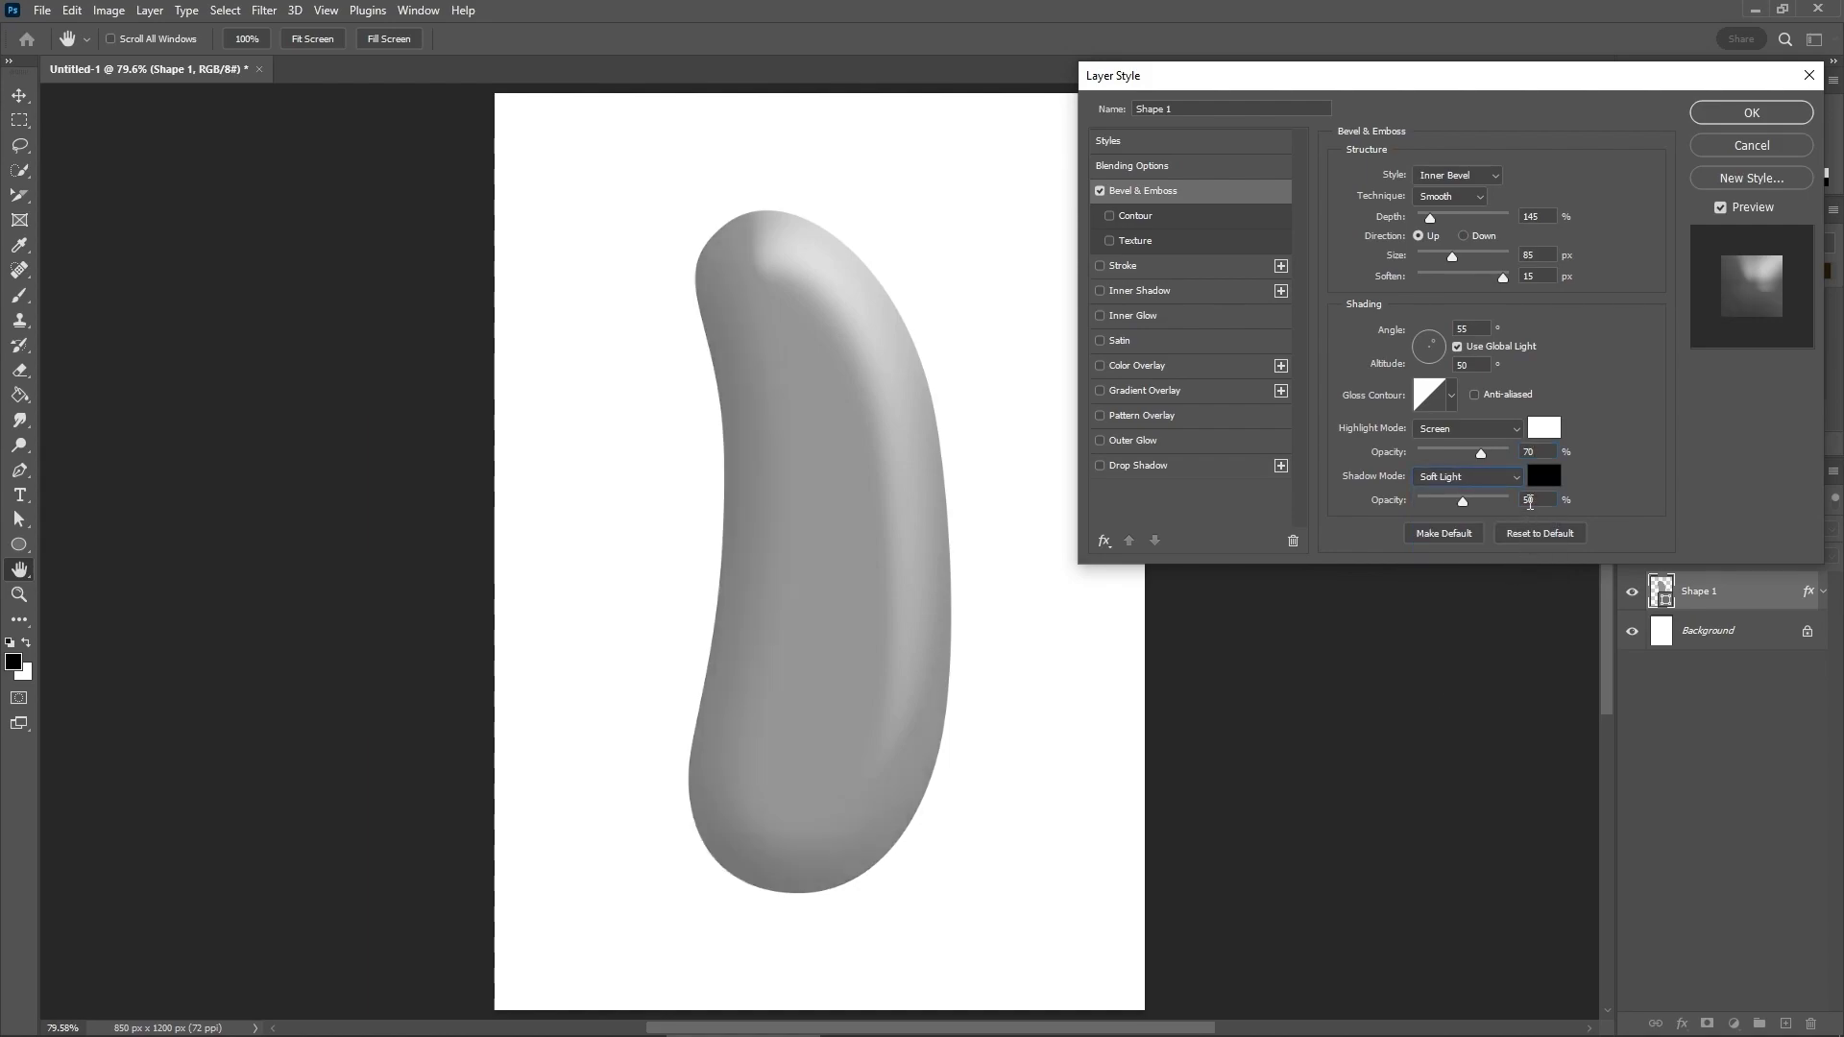
pyautogui.doubleClick(1530, 500)
pyautogui.write('10')
pyautogui.click(1545, 451)
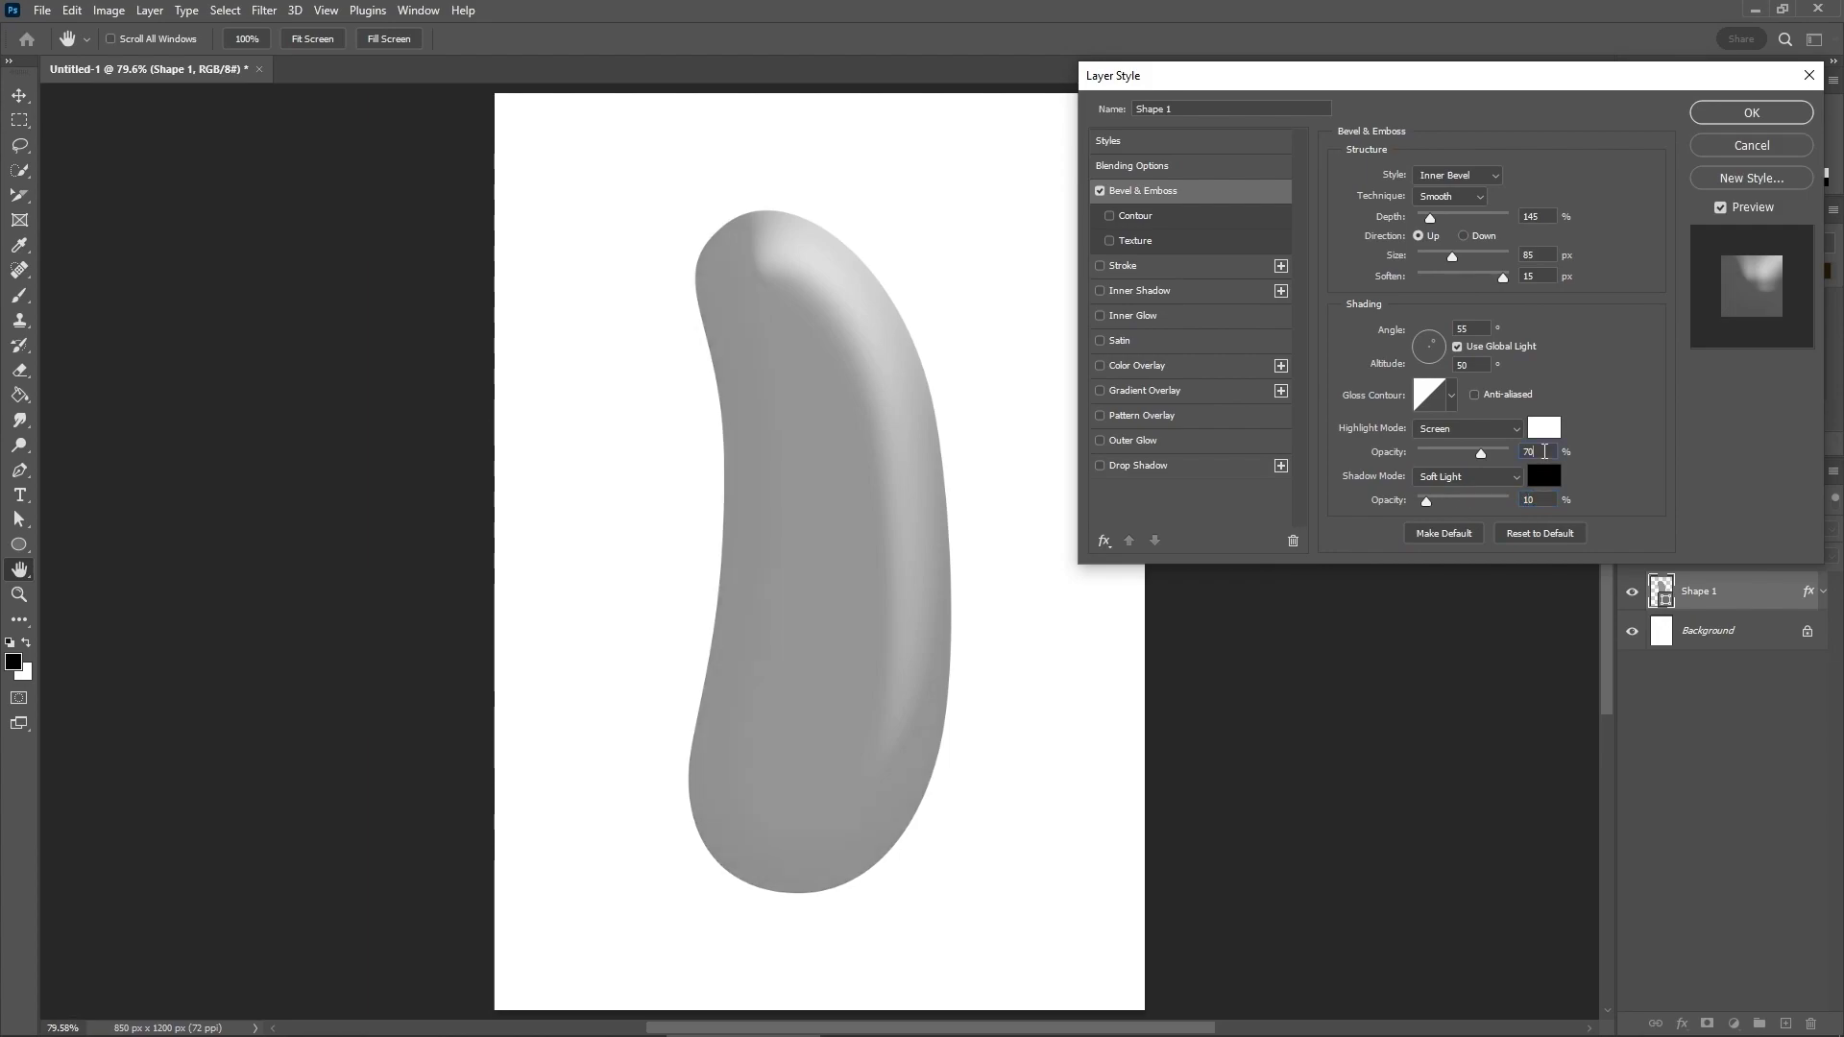
# Step: Add a white Inner Glow in Screen mode with 36% opacity, 26% choke, 14 px size and 45% range
pyautogui.click(1164, 315)
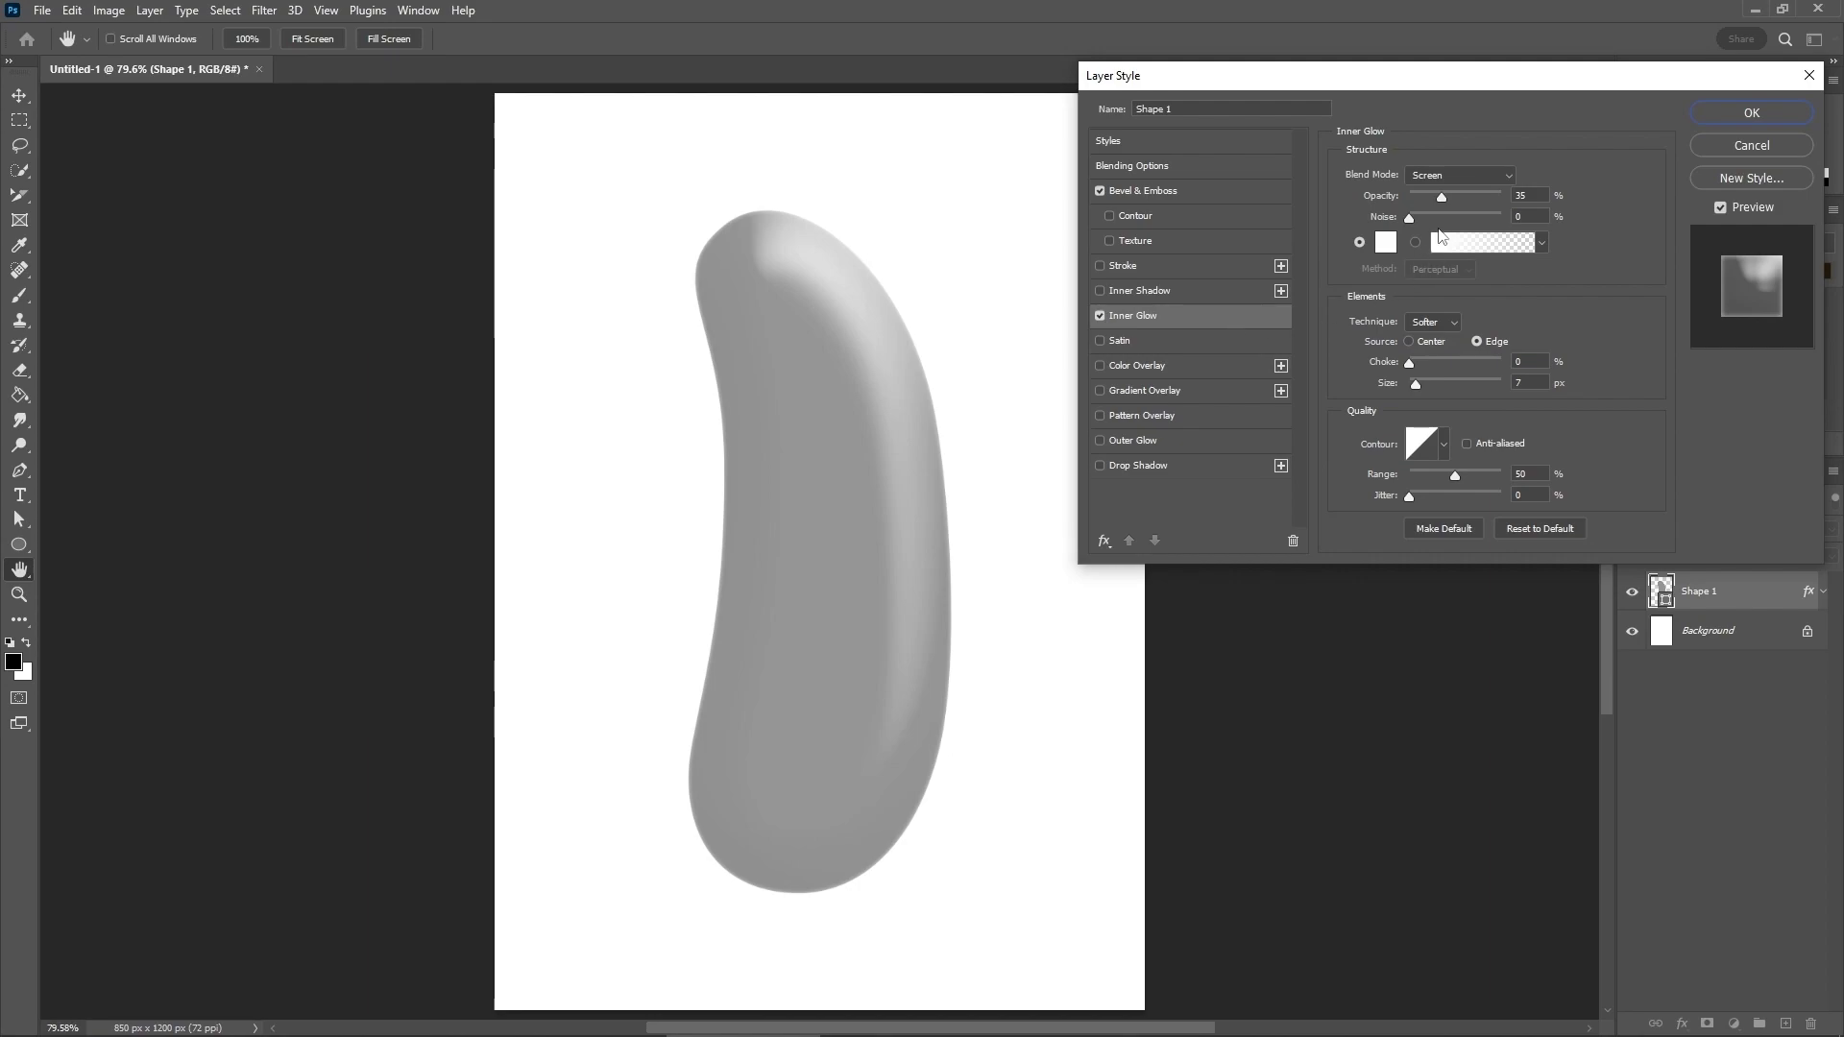
pyautogui.doubleClick(1523, 194)
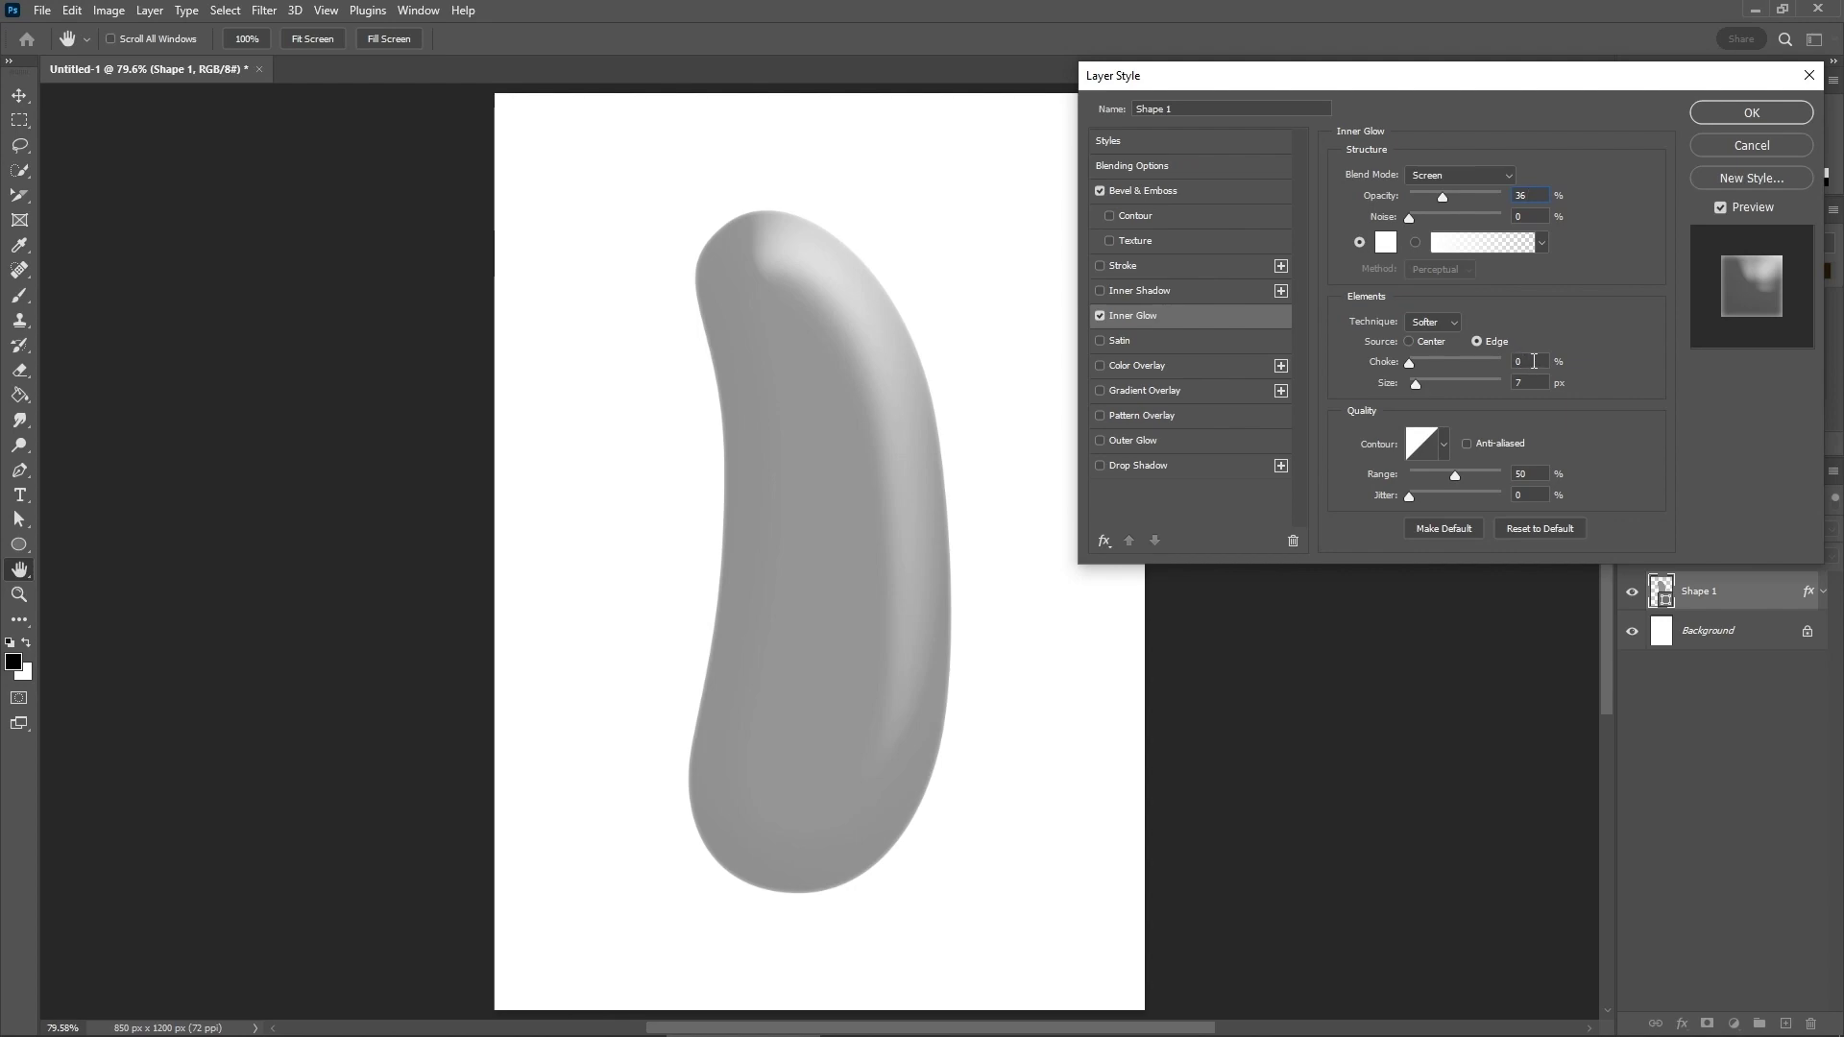
pyautogui.write('26')
pyautogui.press('Tab')
pyautogui.write('14')
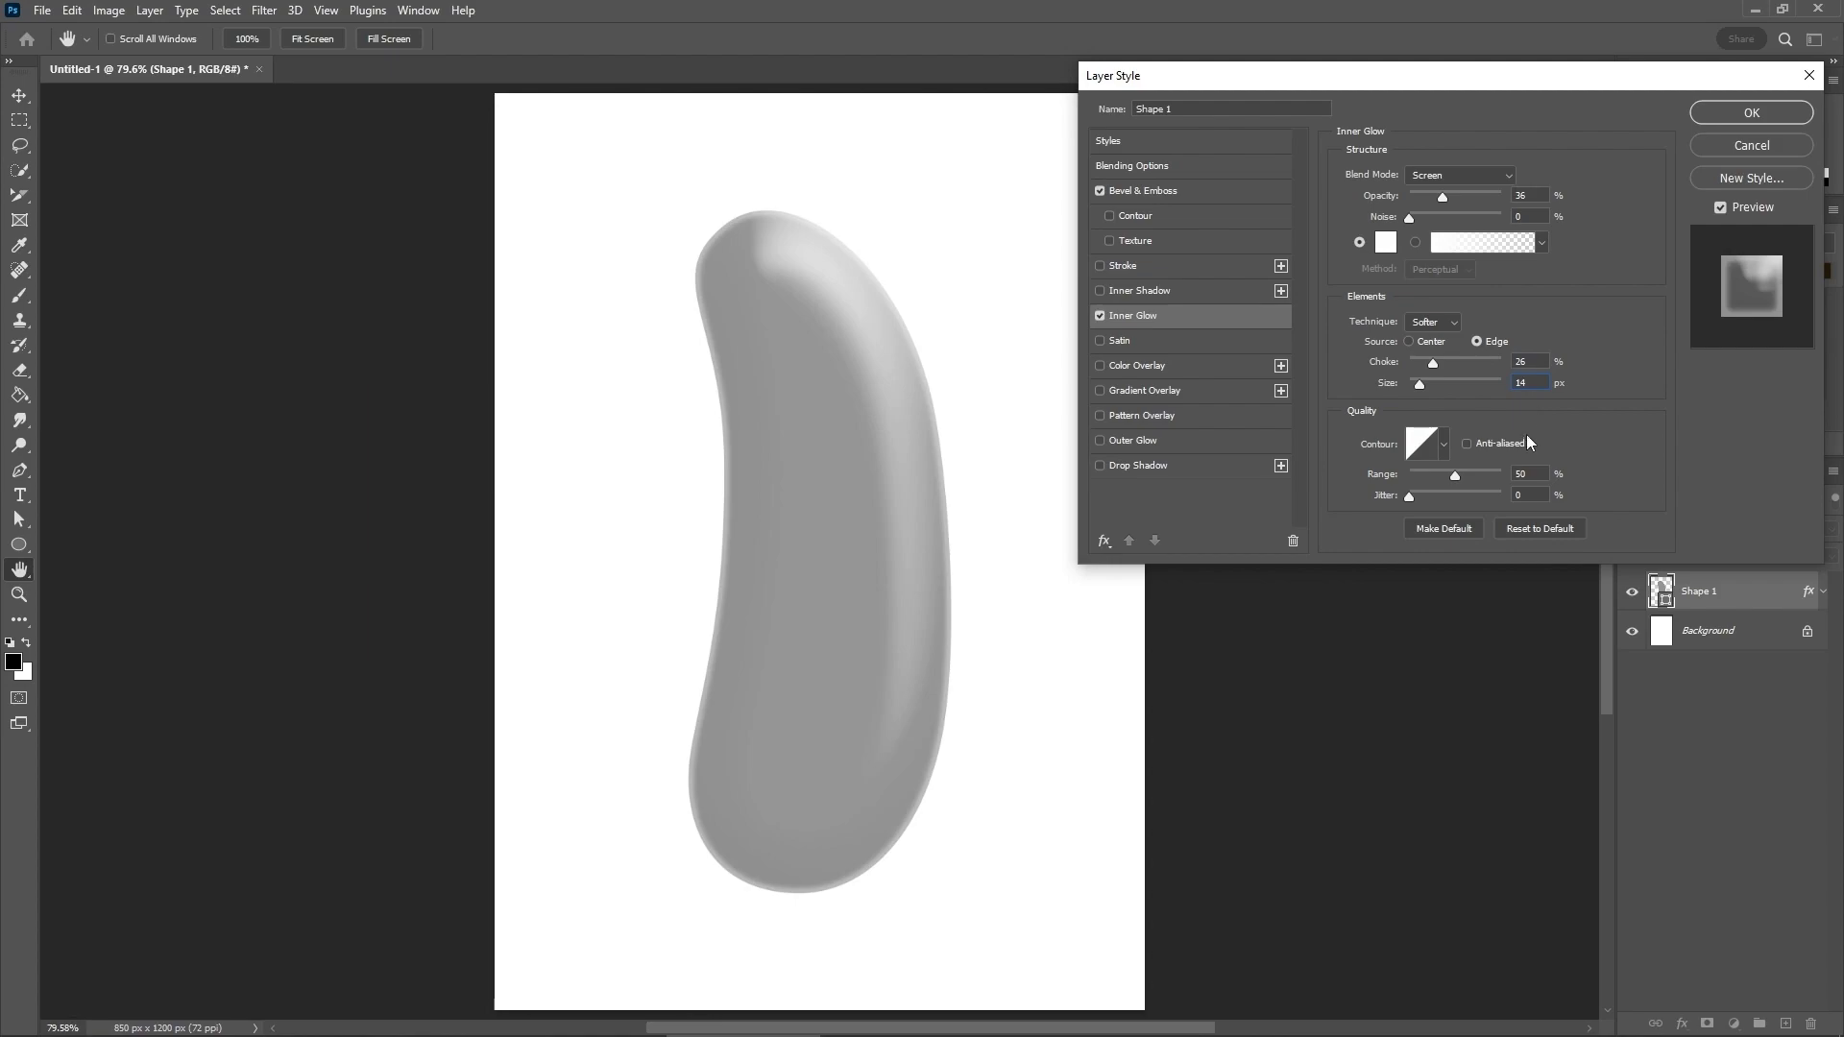
pyautogui.doubleClick(1526, 473)
pyautogui.write('4')
pyautogui.write('5')
# Step: Add a black Satin effect to the shape in Multiply mode at 45% opacity
pyautogui.click(1138, 344)
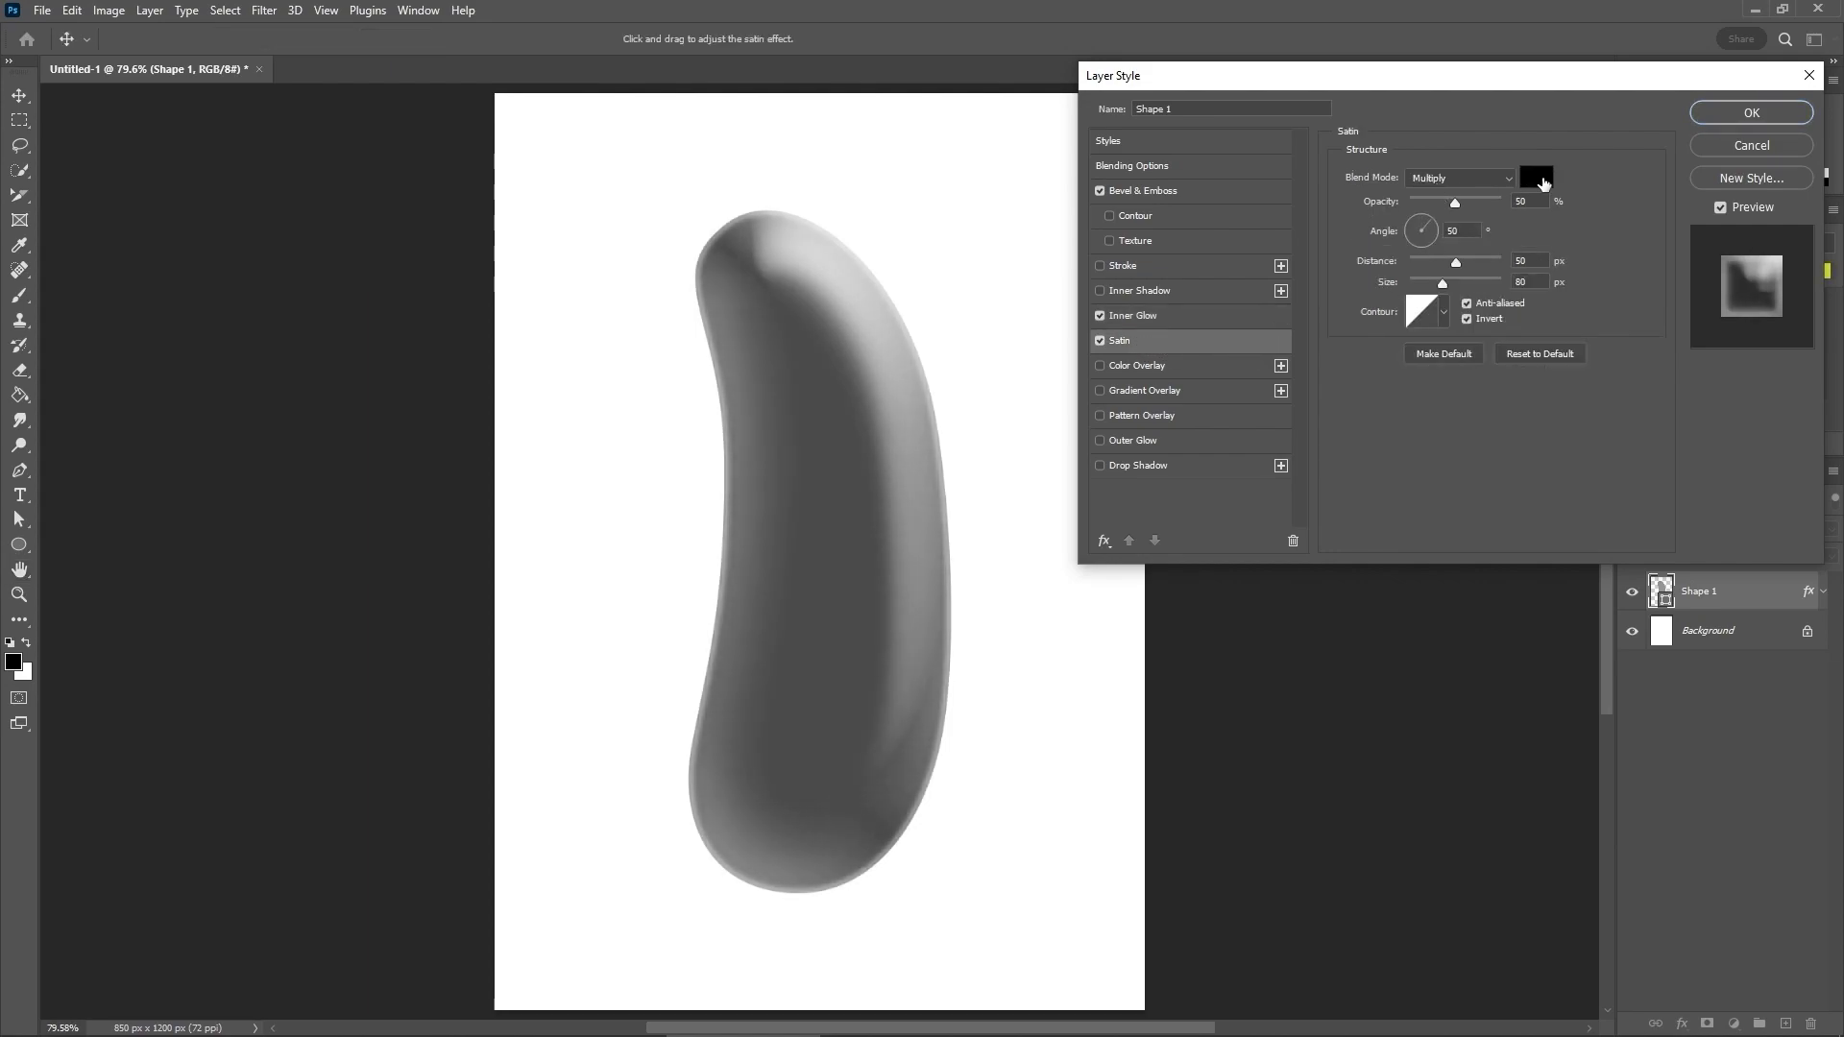
pyautogui.click(1536, 177)
pyautogui.click(1479, 380)
pyautogui.write('45')
# Step: Set the satin's distance to 43 px and size to 31 px, and give it the single-peak cone contour
pyautogui.click(1457, 232)
pyautogui.click(1539, 260)
pyautogui.write('43')
pyautogui.click(1534, 282)
pyautogui.write('31')
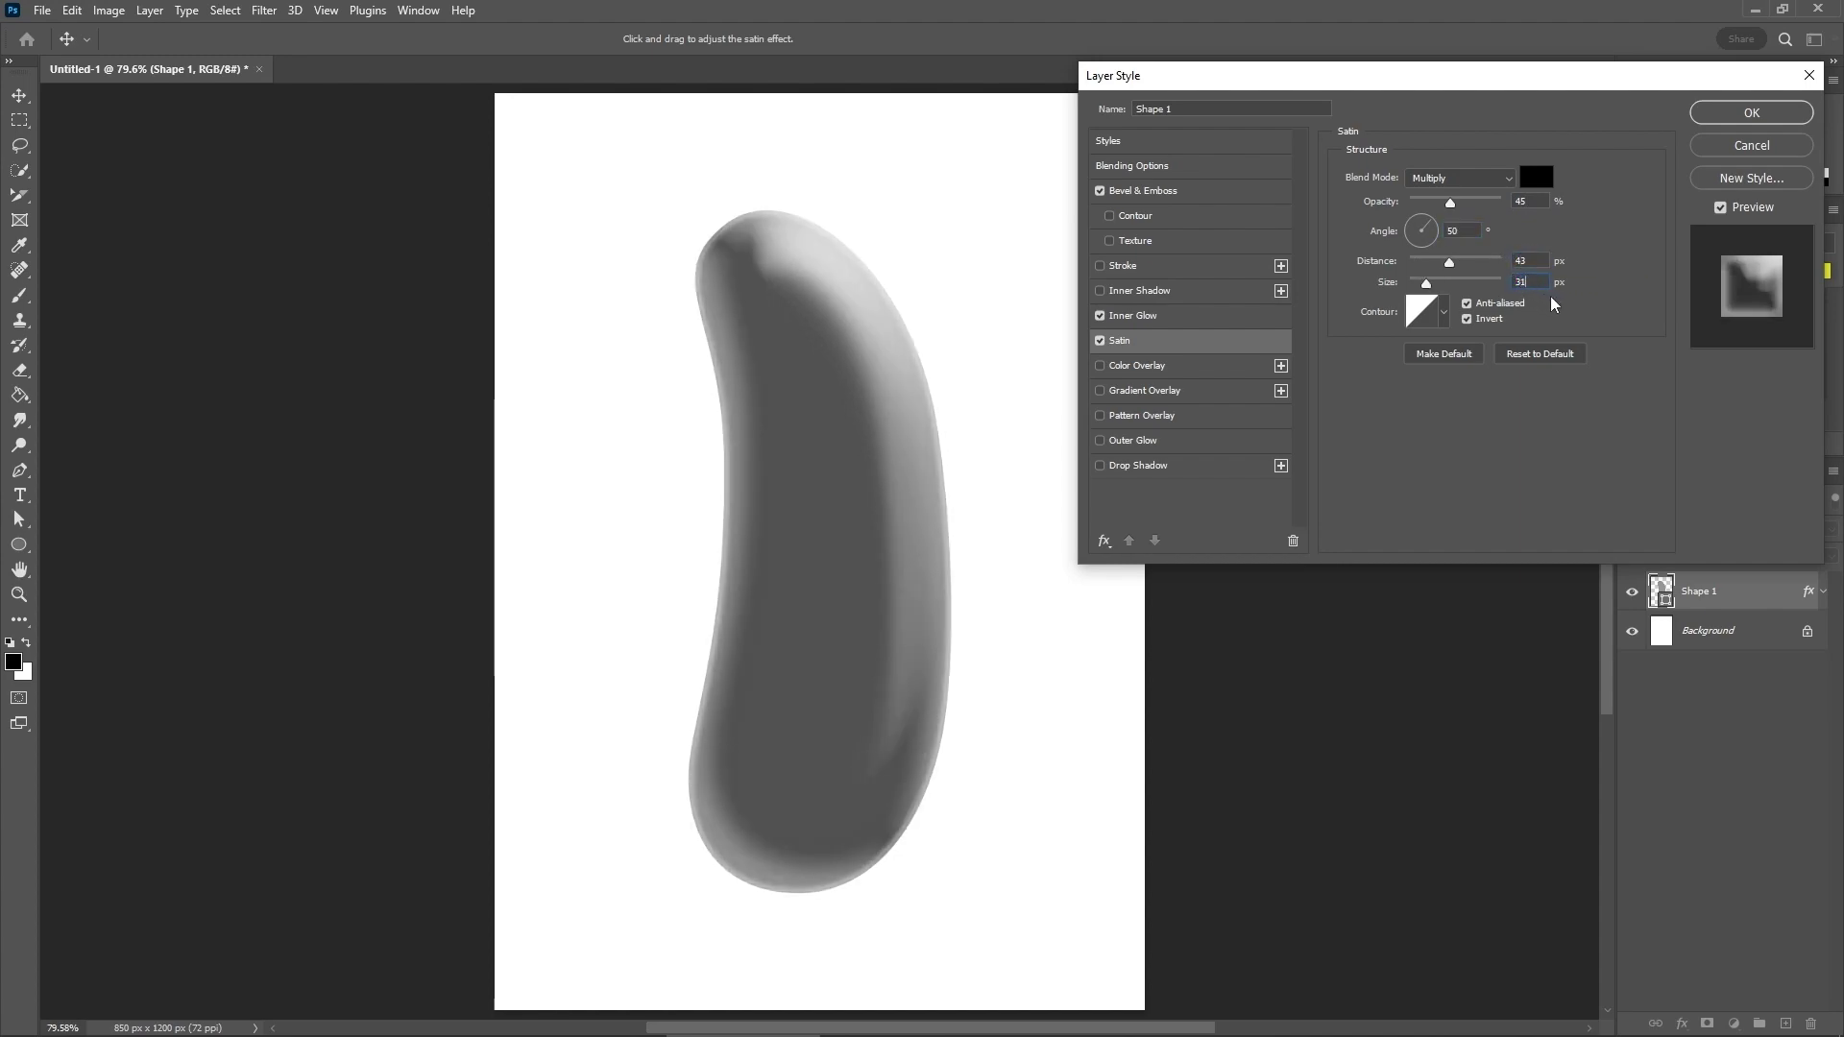
pyautogui.click(1446, 312)
pyautogui.click(1357, 360)
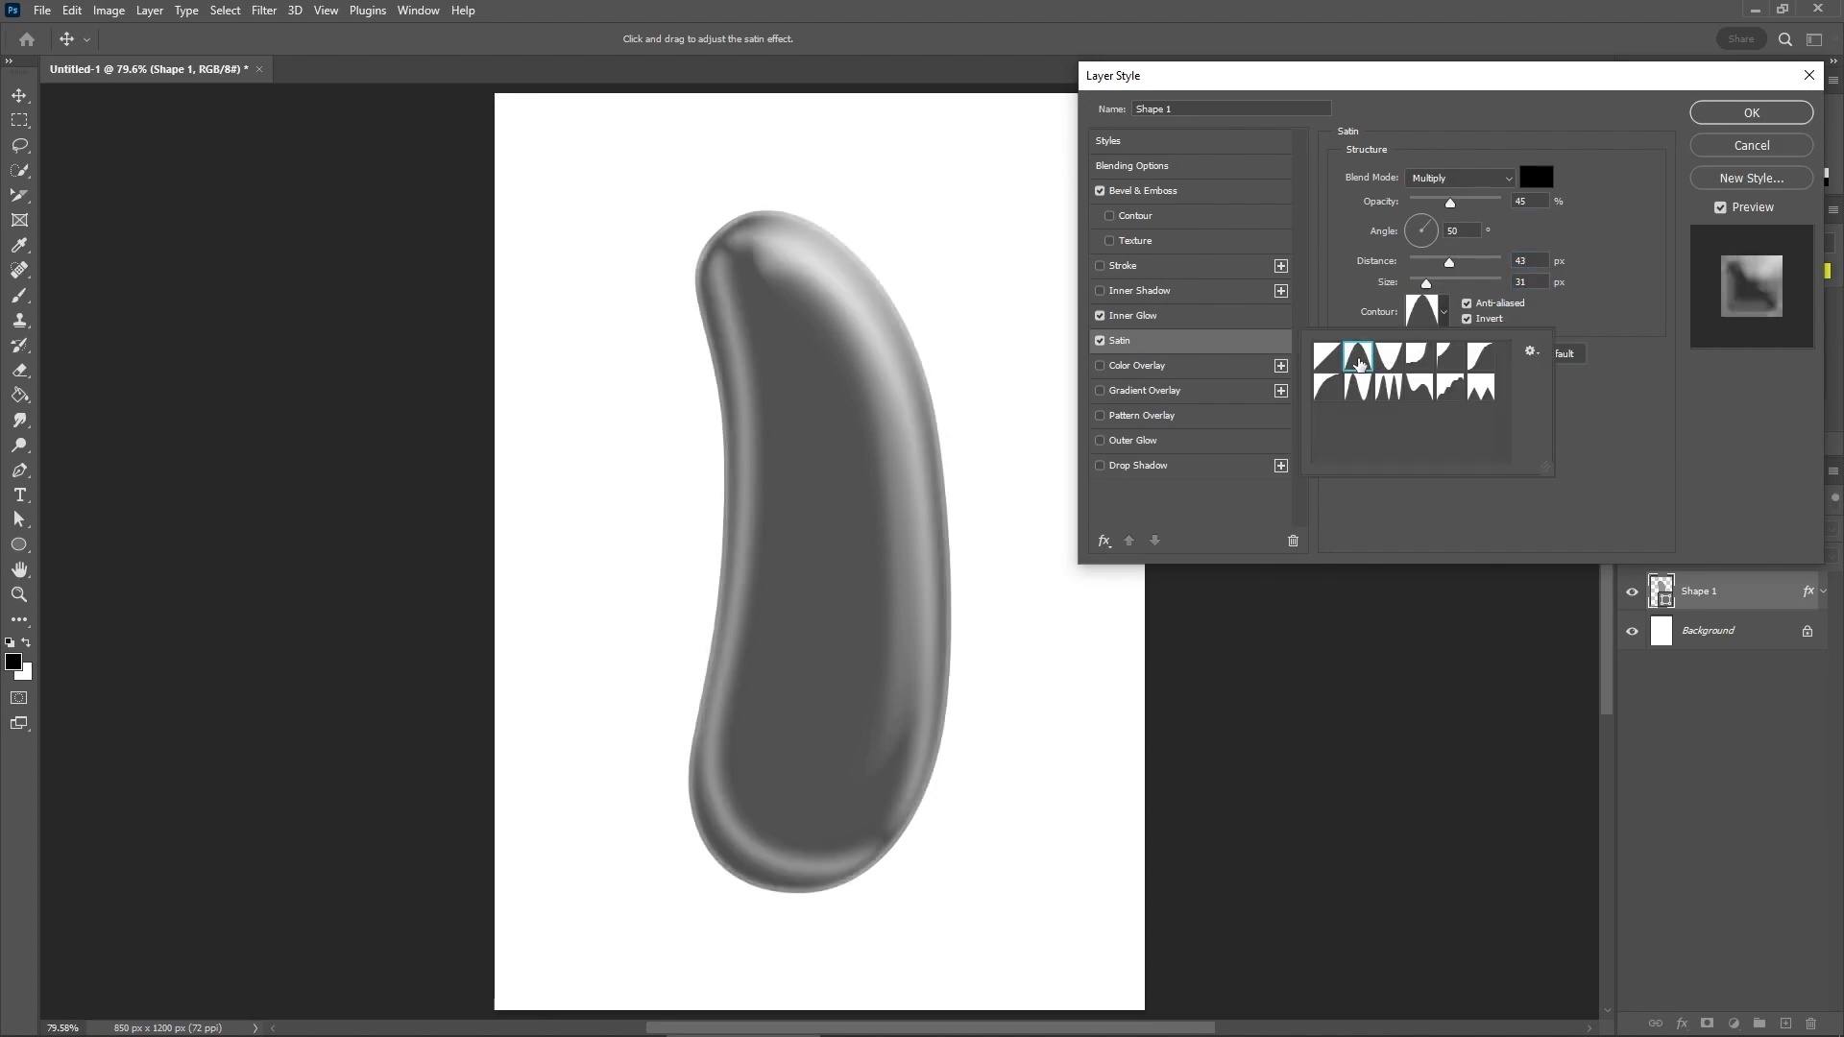
pyautogui.click(1347, 313)
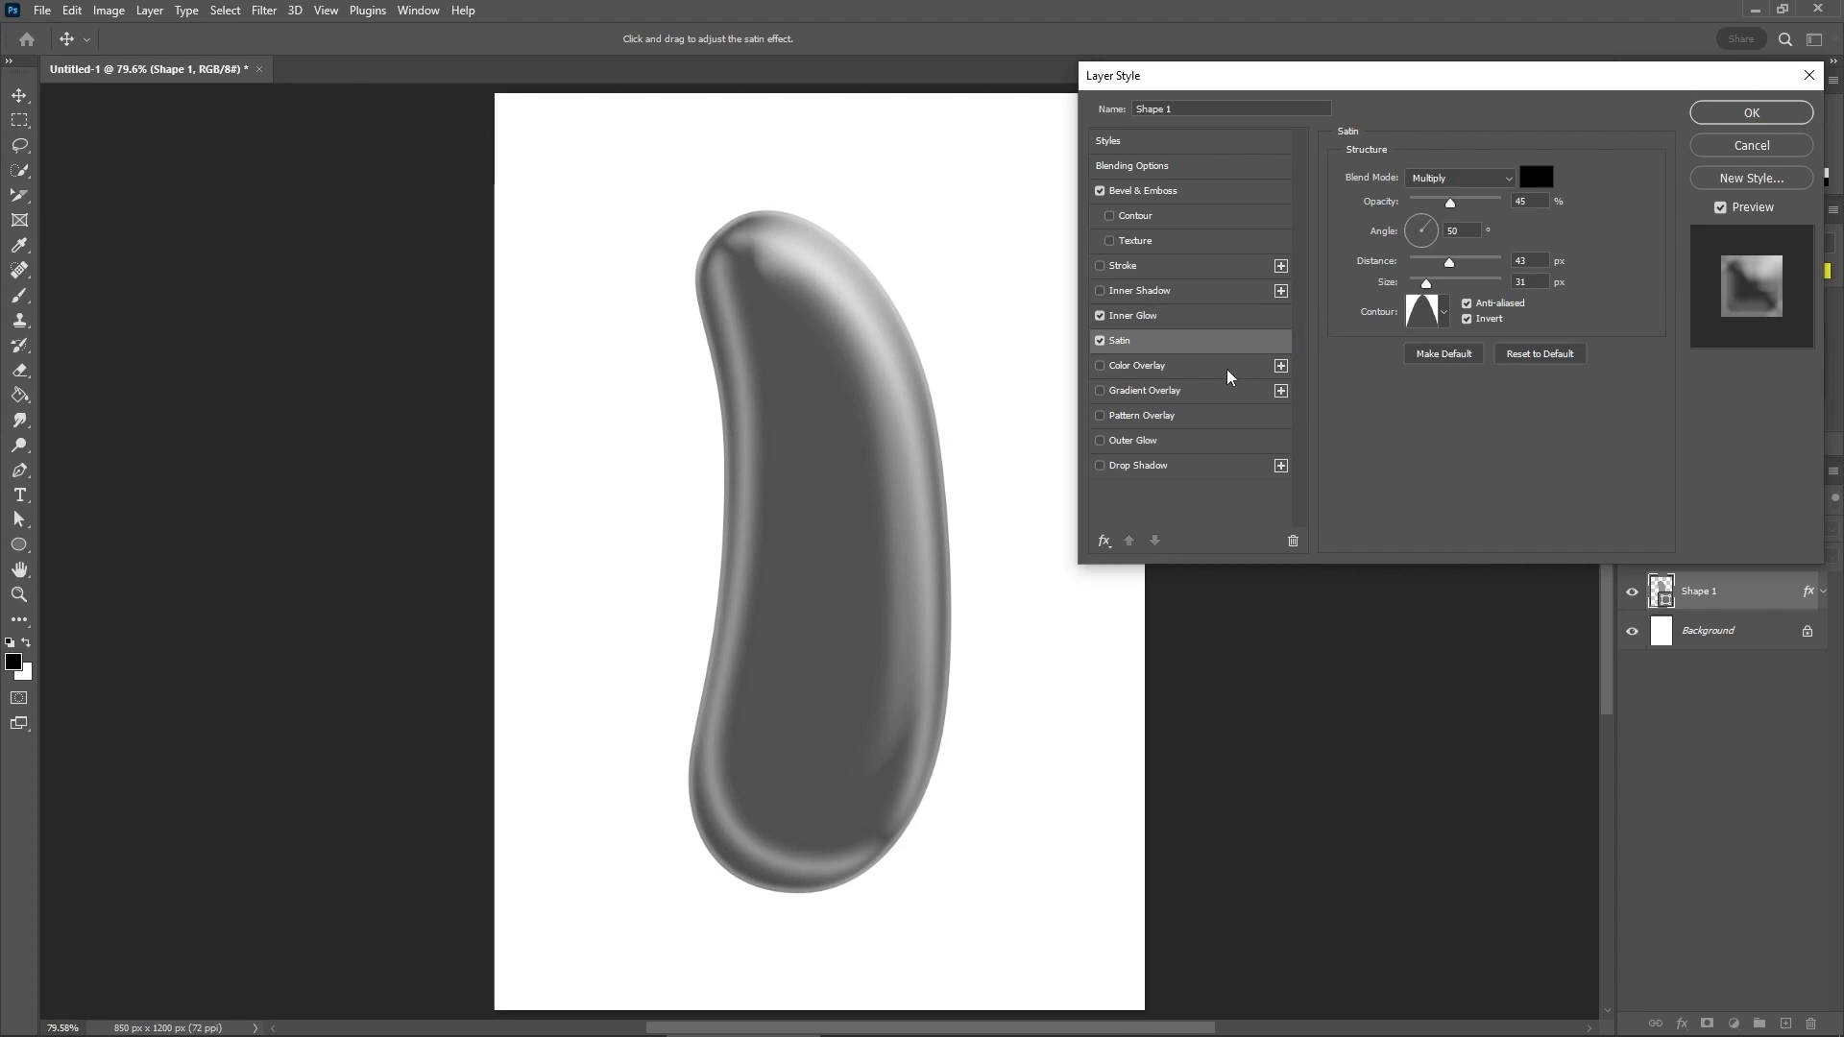
# Step: Add a linear Multiply Gradient Overlay at 44° and 95% scale, fading grey 818181 to transparent, and apply the layer style
pyautogui.click(1101, 391)
pyautogui.click(1185, 391)
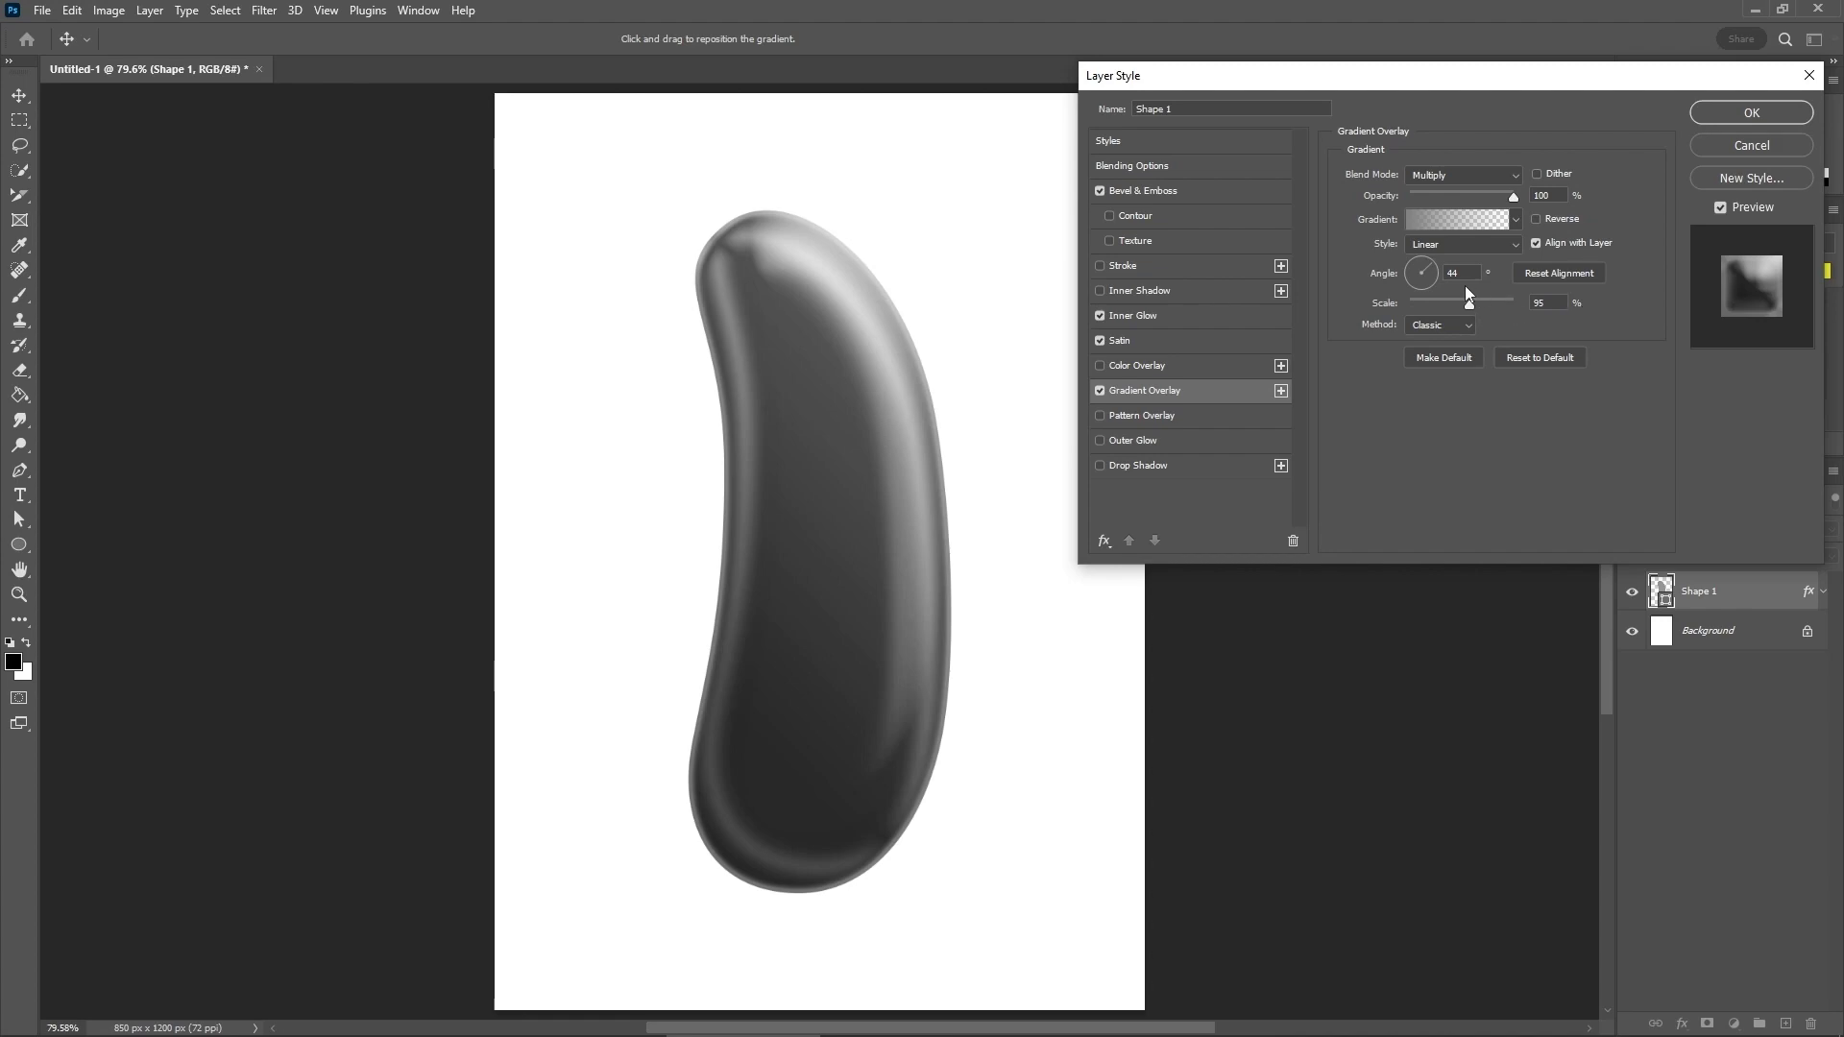
pyautogui.click(1456, 220)
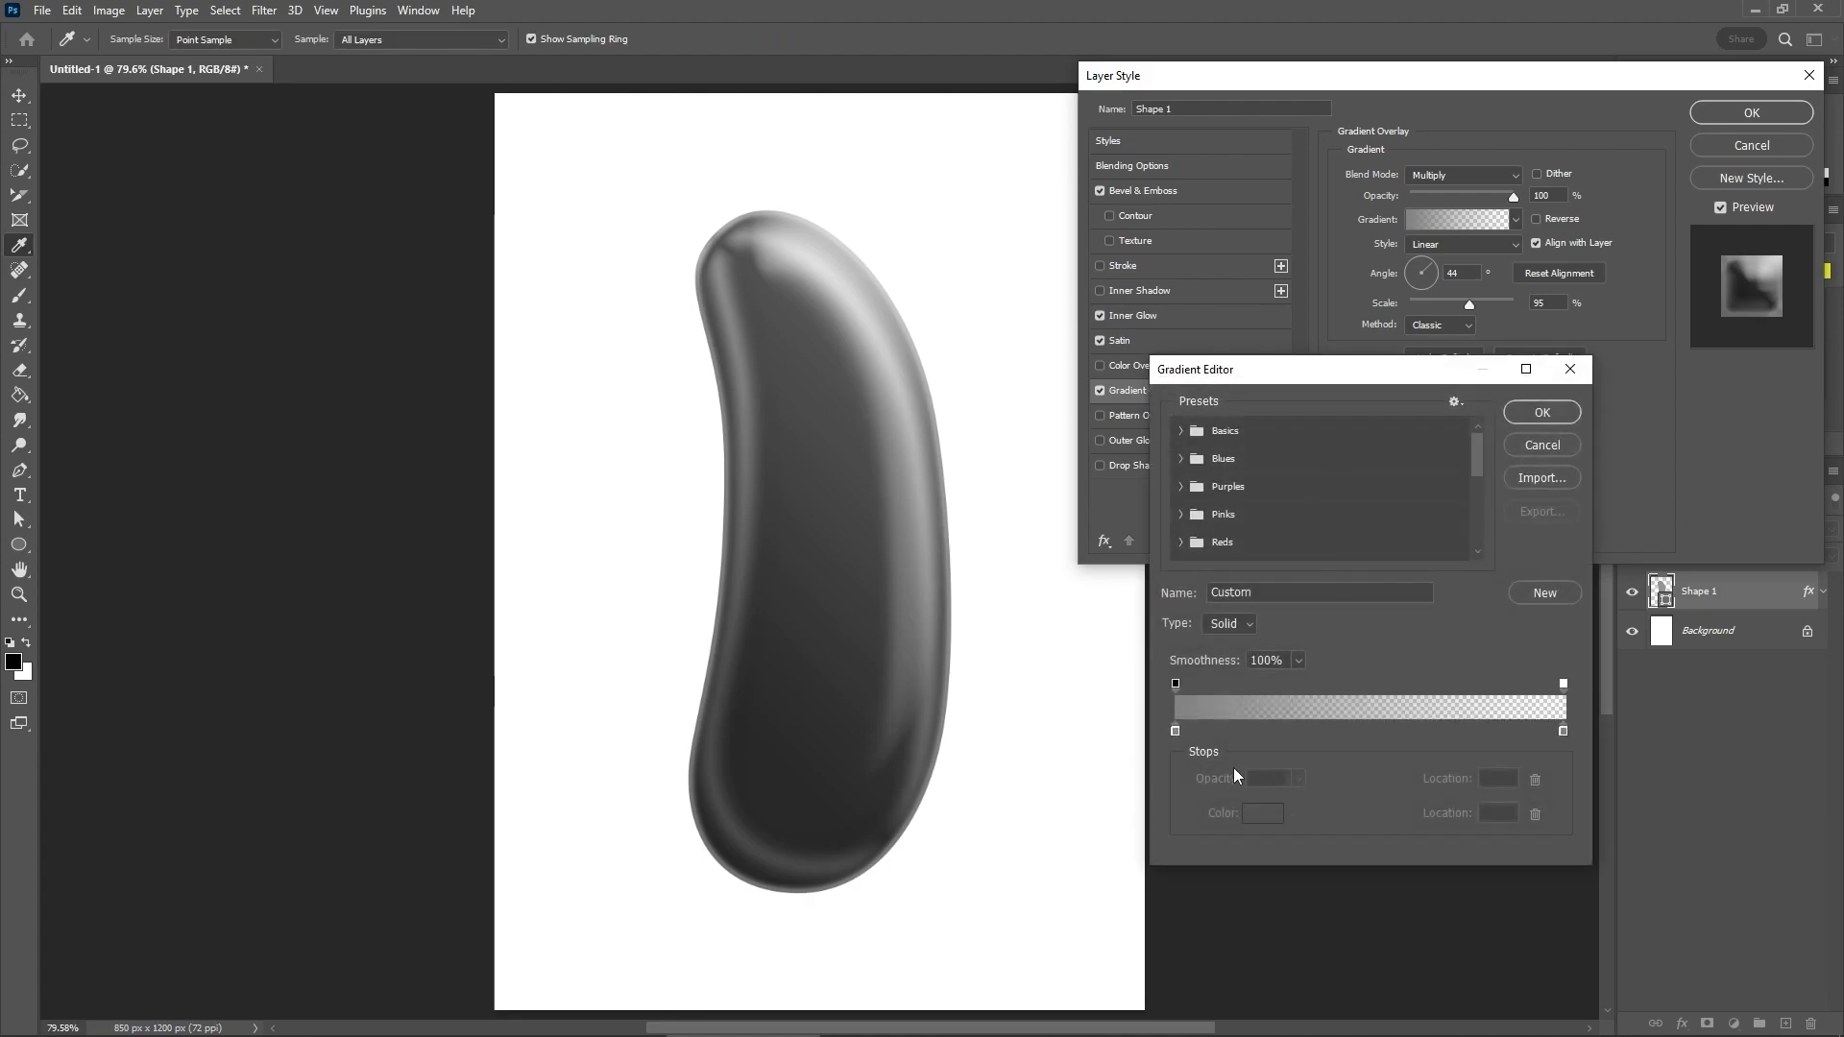
pyautogui.doubleClick(1176, 732)
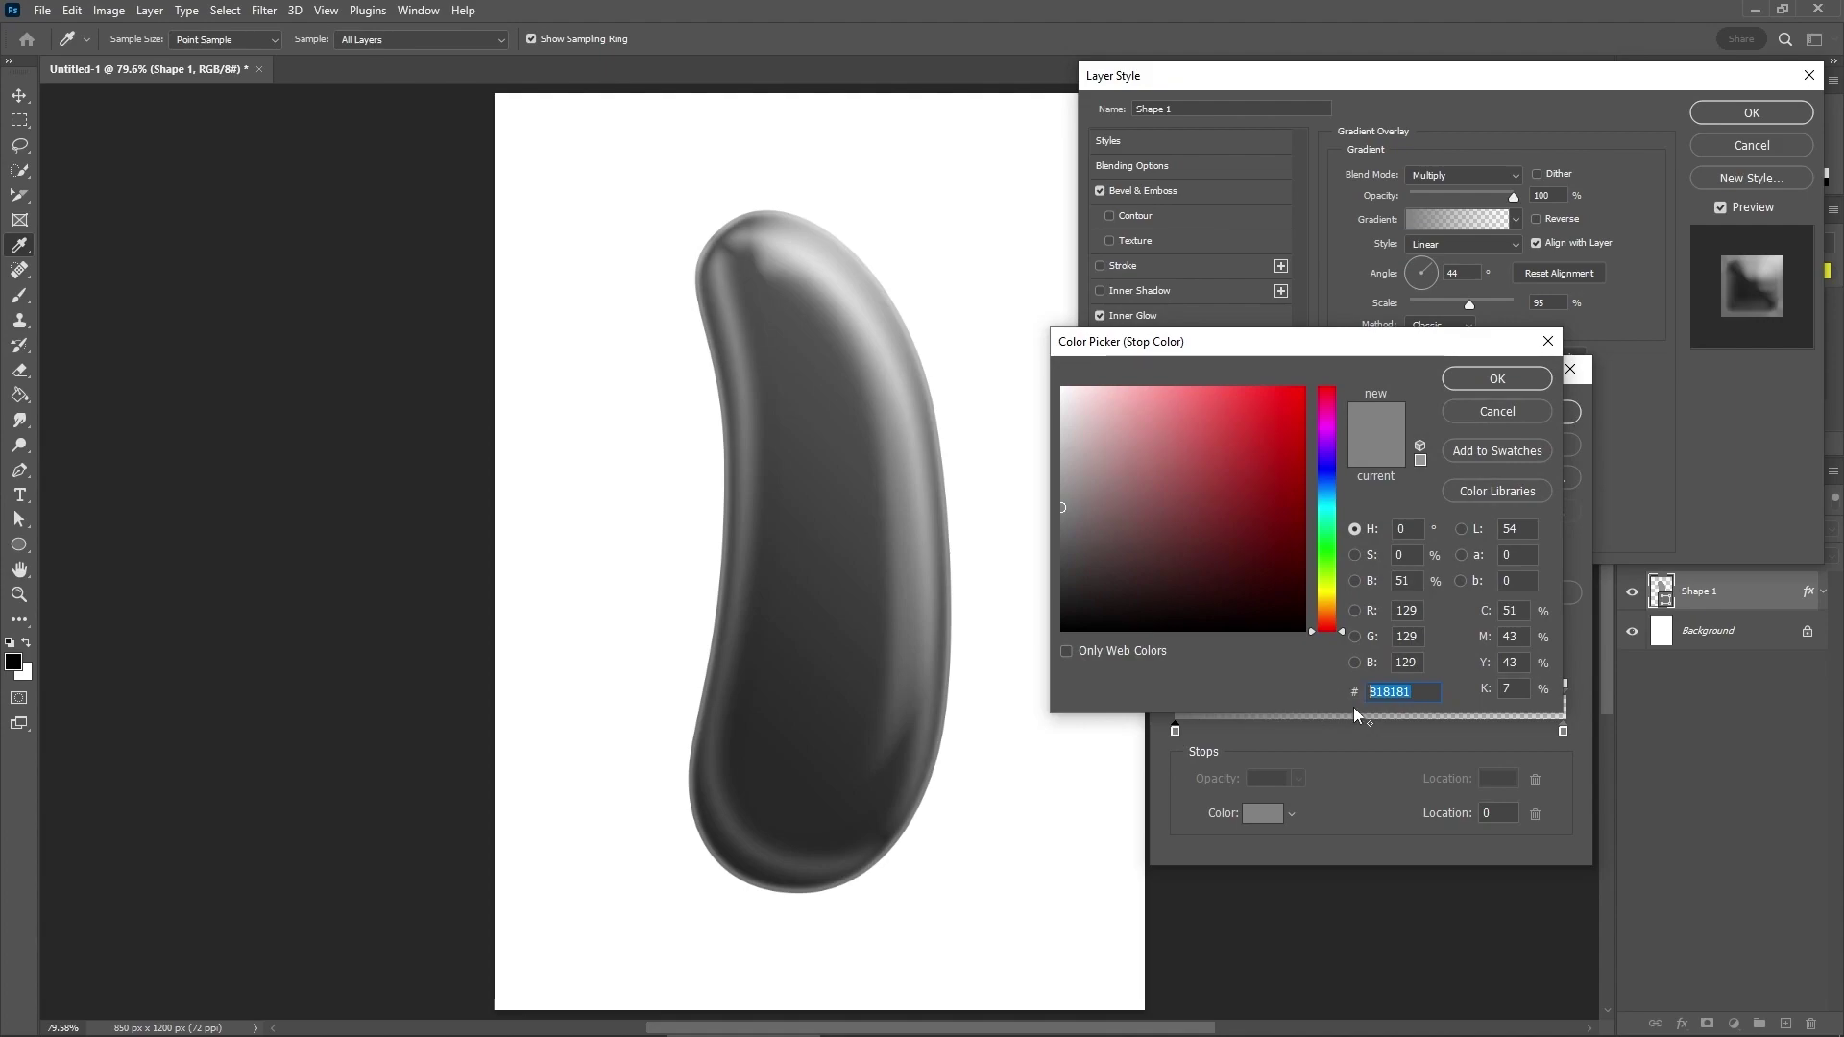
pyautogui.click(1488, 384)
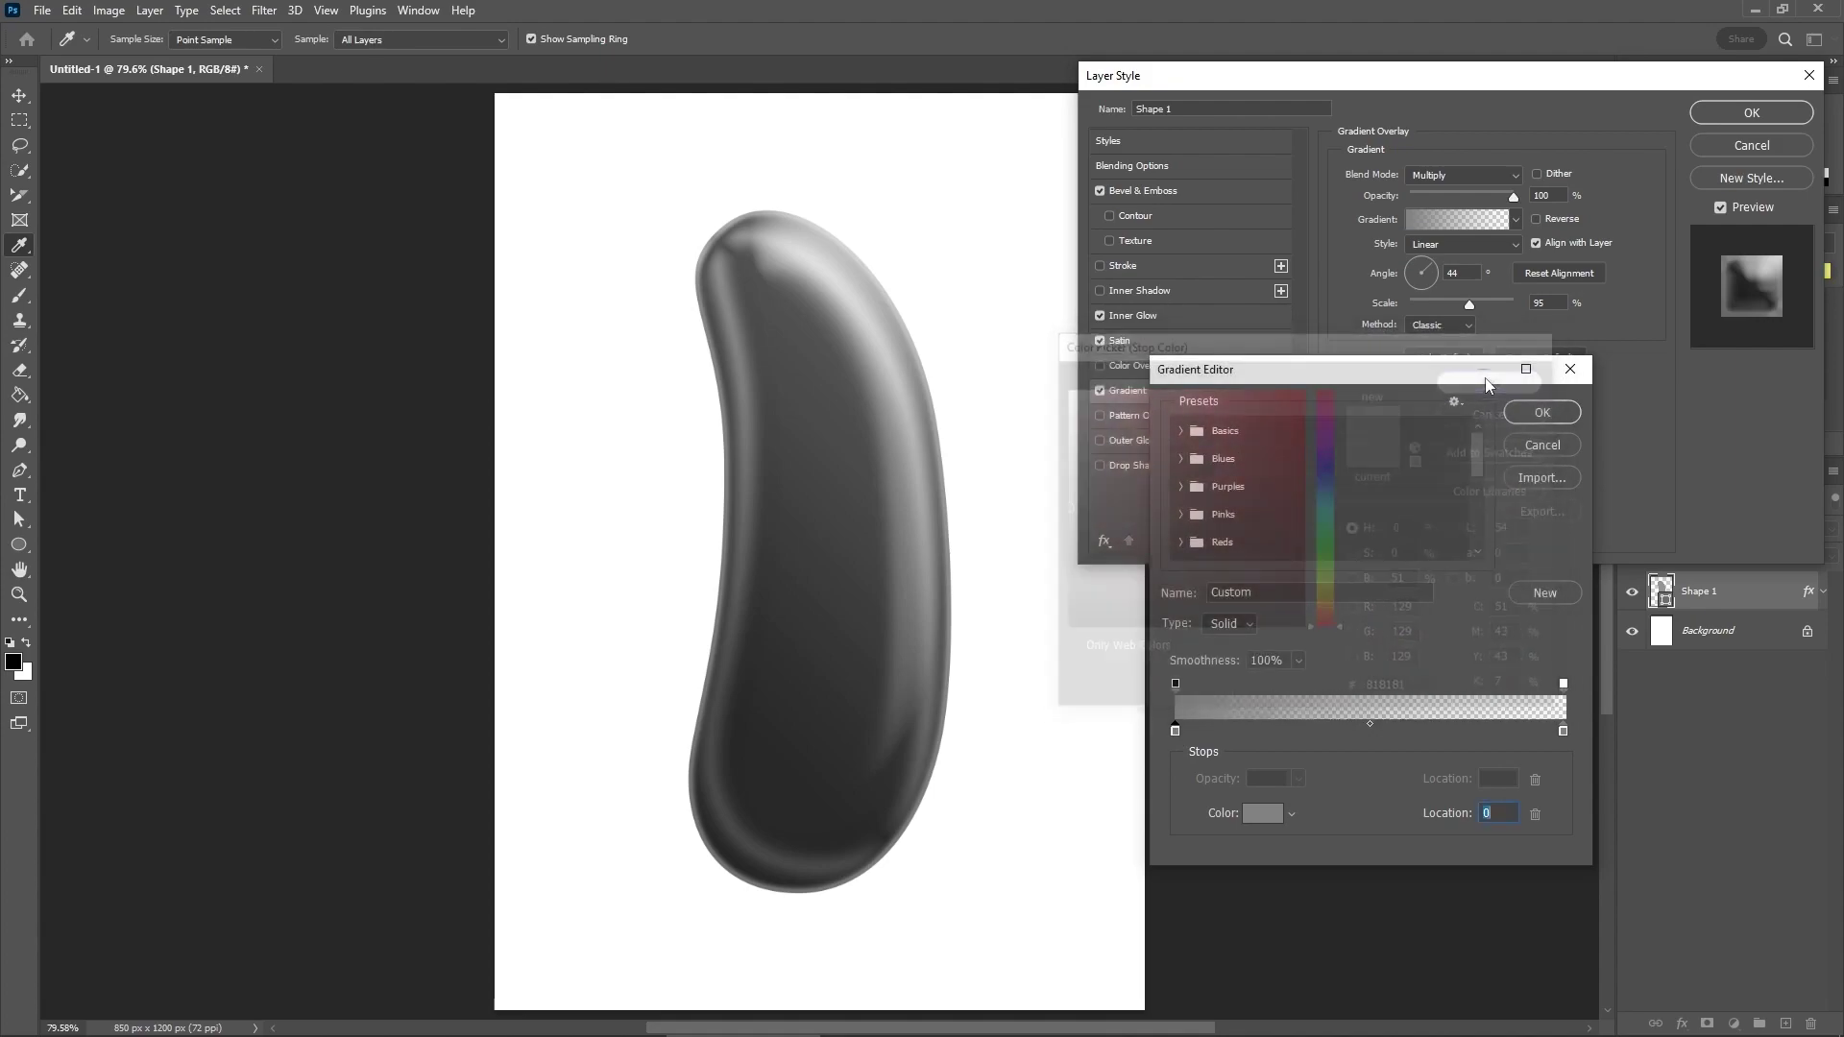
pyautogui.doubleClick(1563, 729)
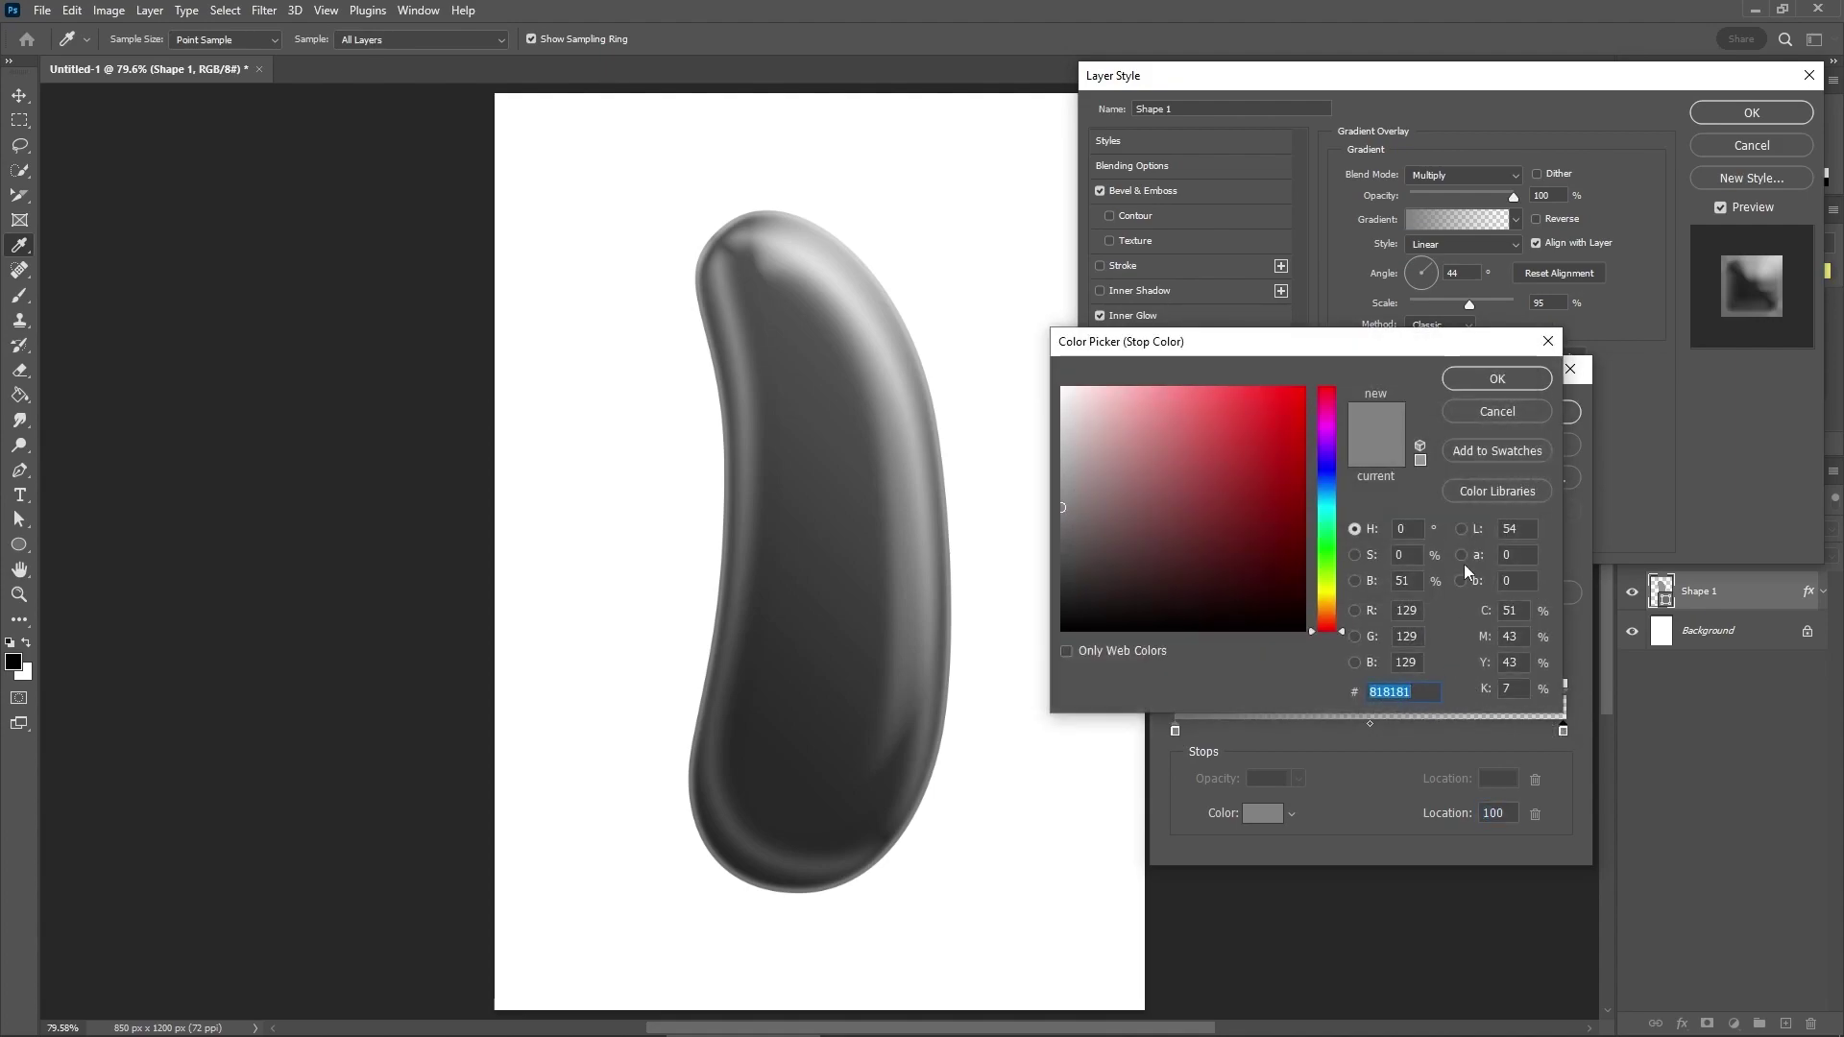
pyautogui.click(1481, 382)
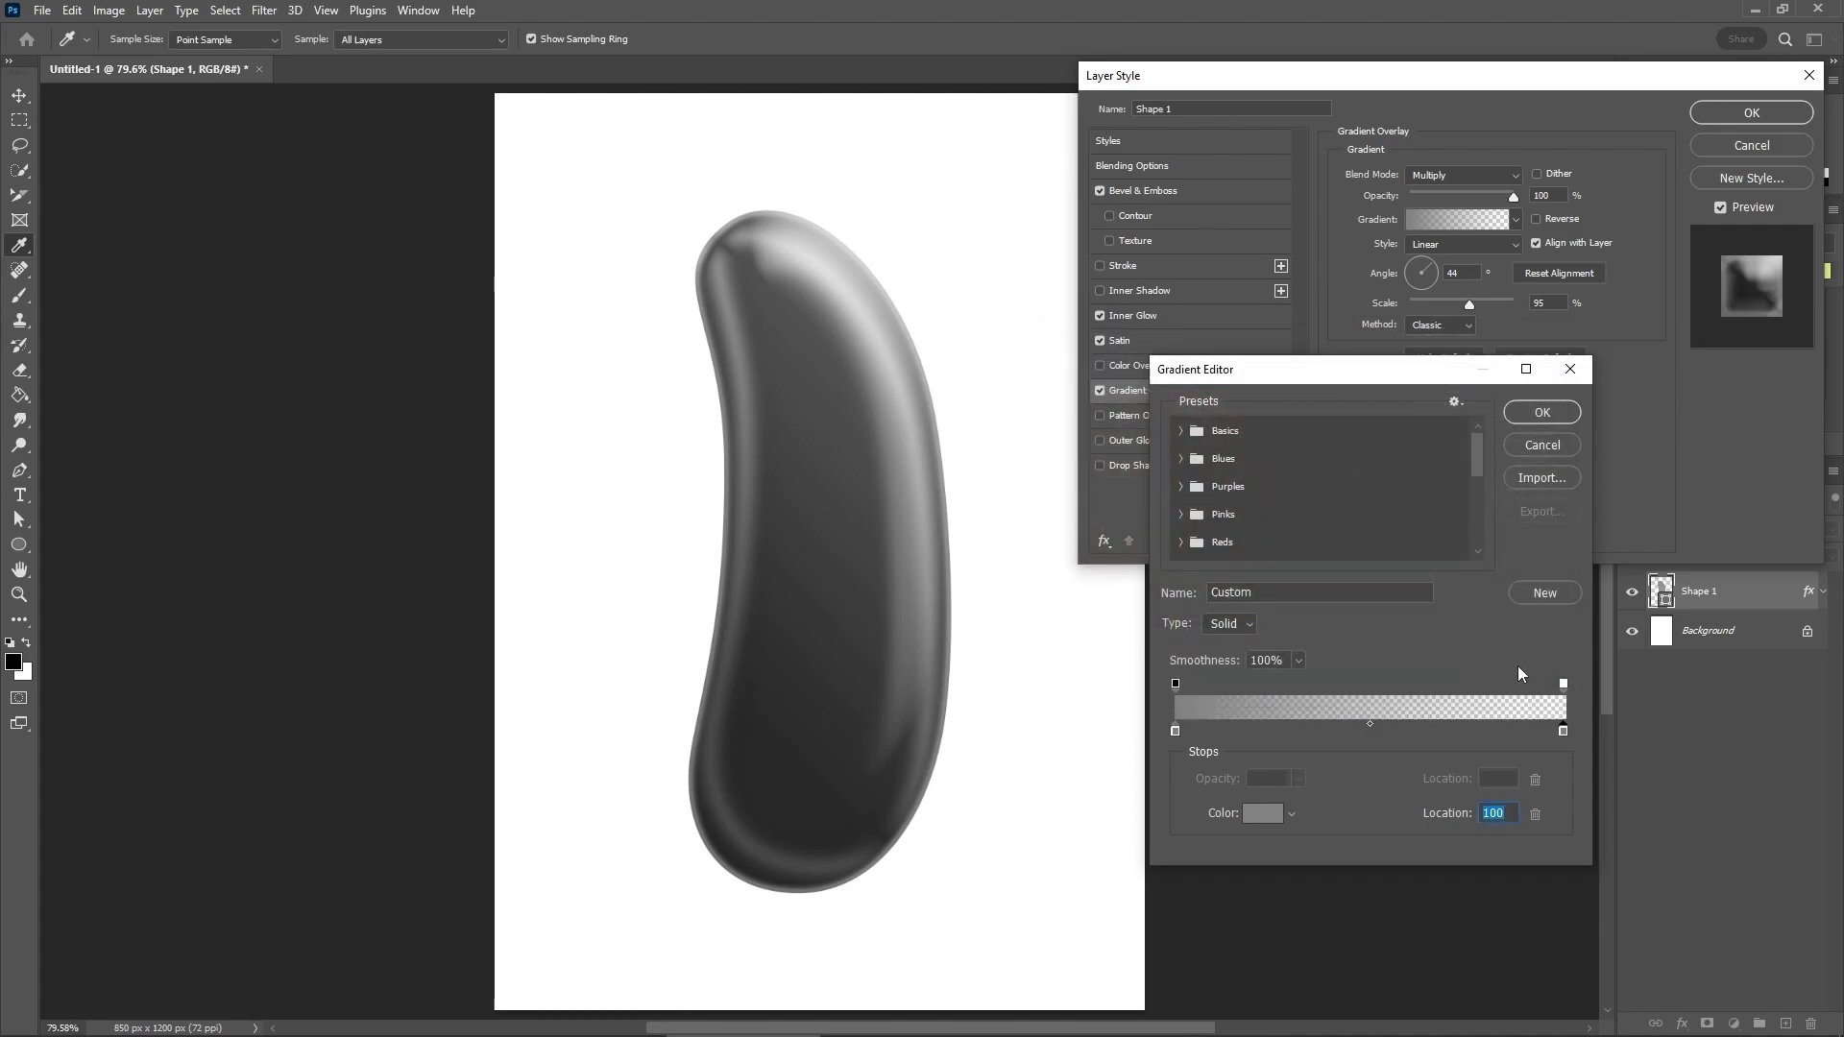
pyautogui.click(1564, 684)
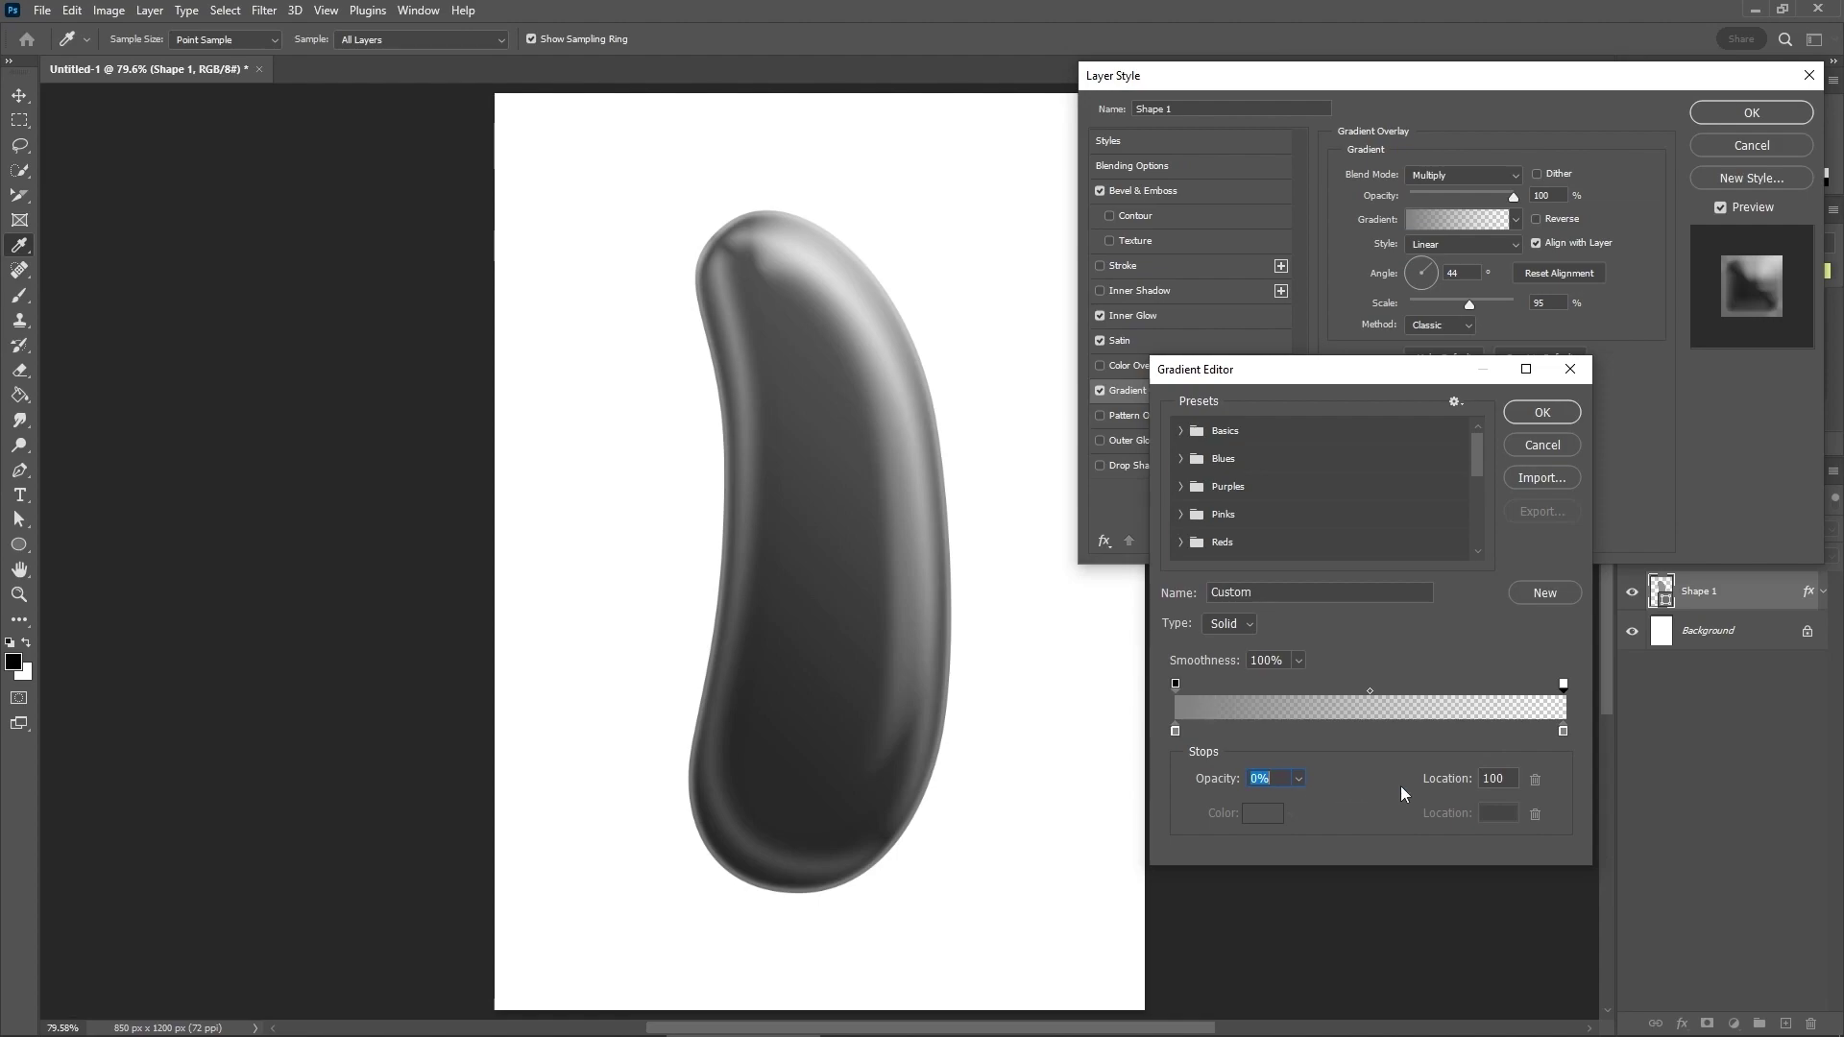
pyautogui.click(1543, 413)
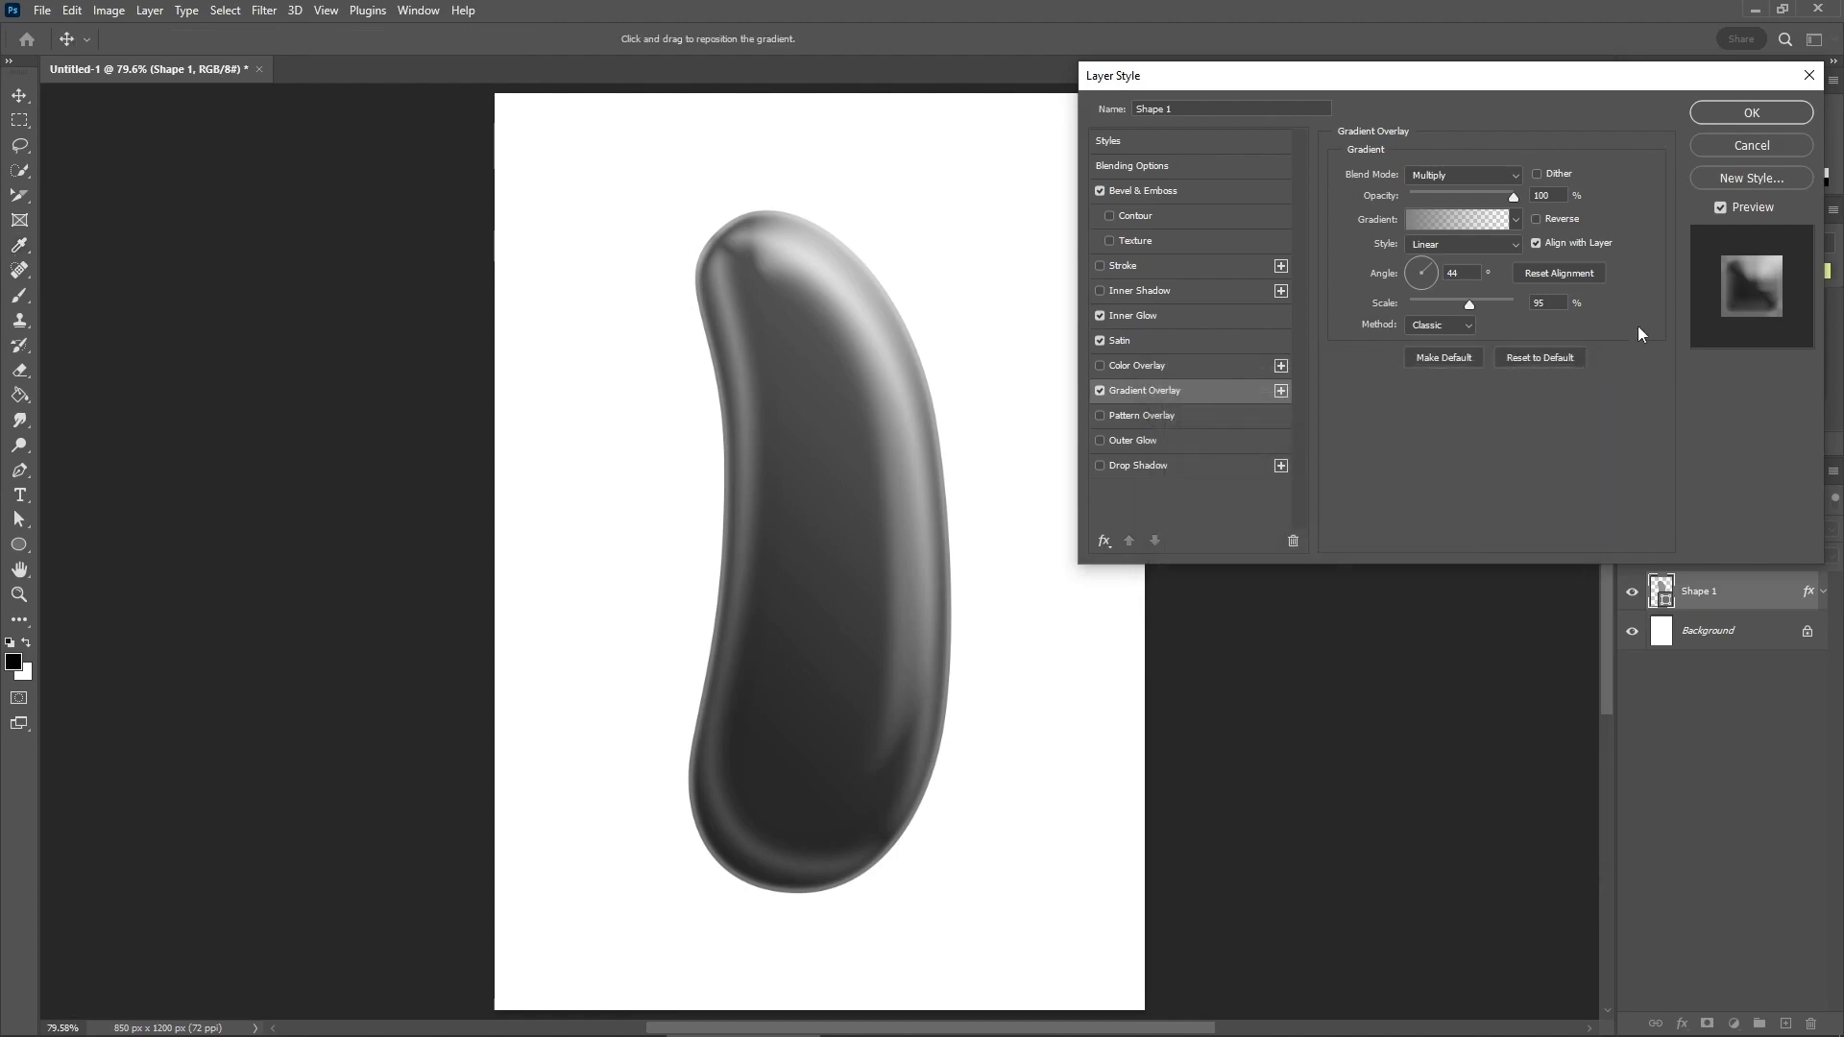
pyautogui.click(1752, 113)
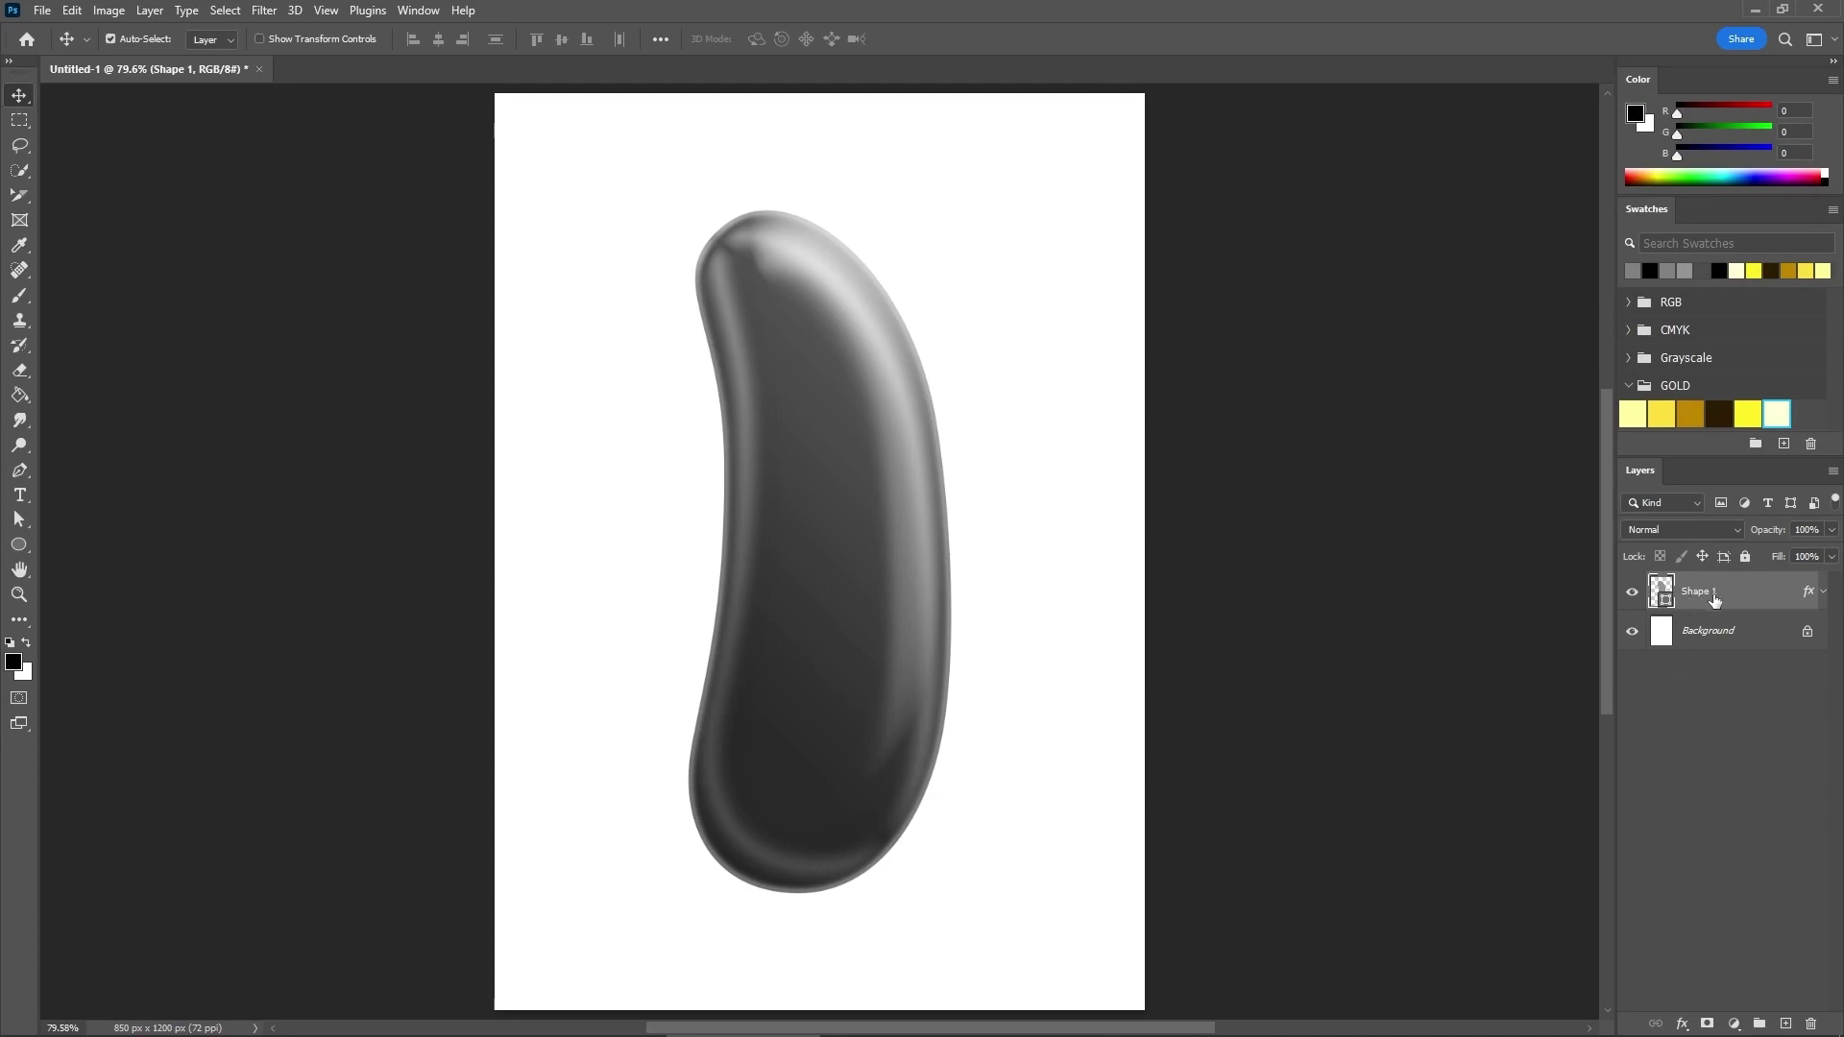
# Step: Duplicate the Shape 1 layer and clear the layer style from the upper copy
pyautogui.hotkey('ctrl', 'j')
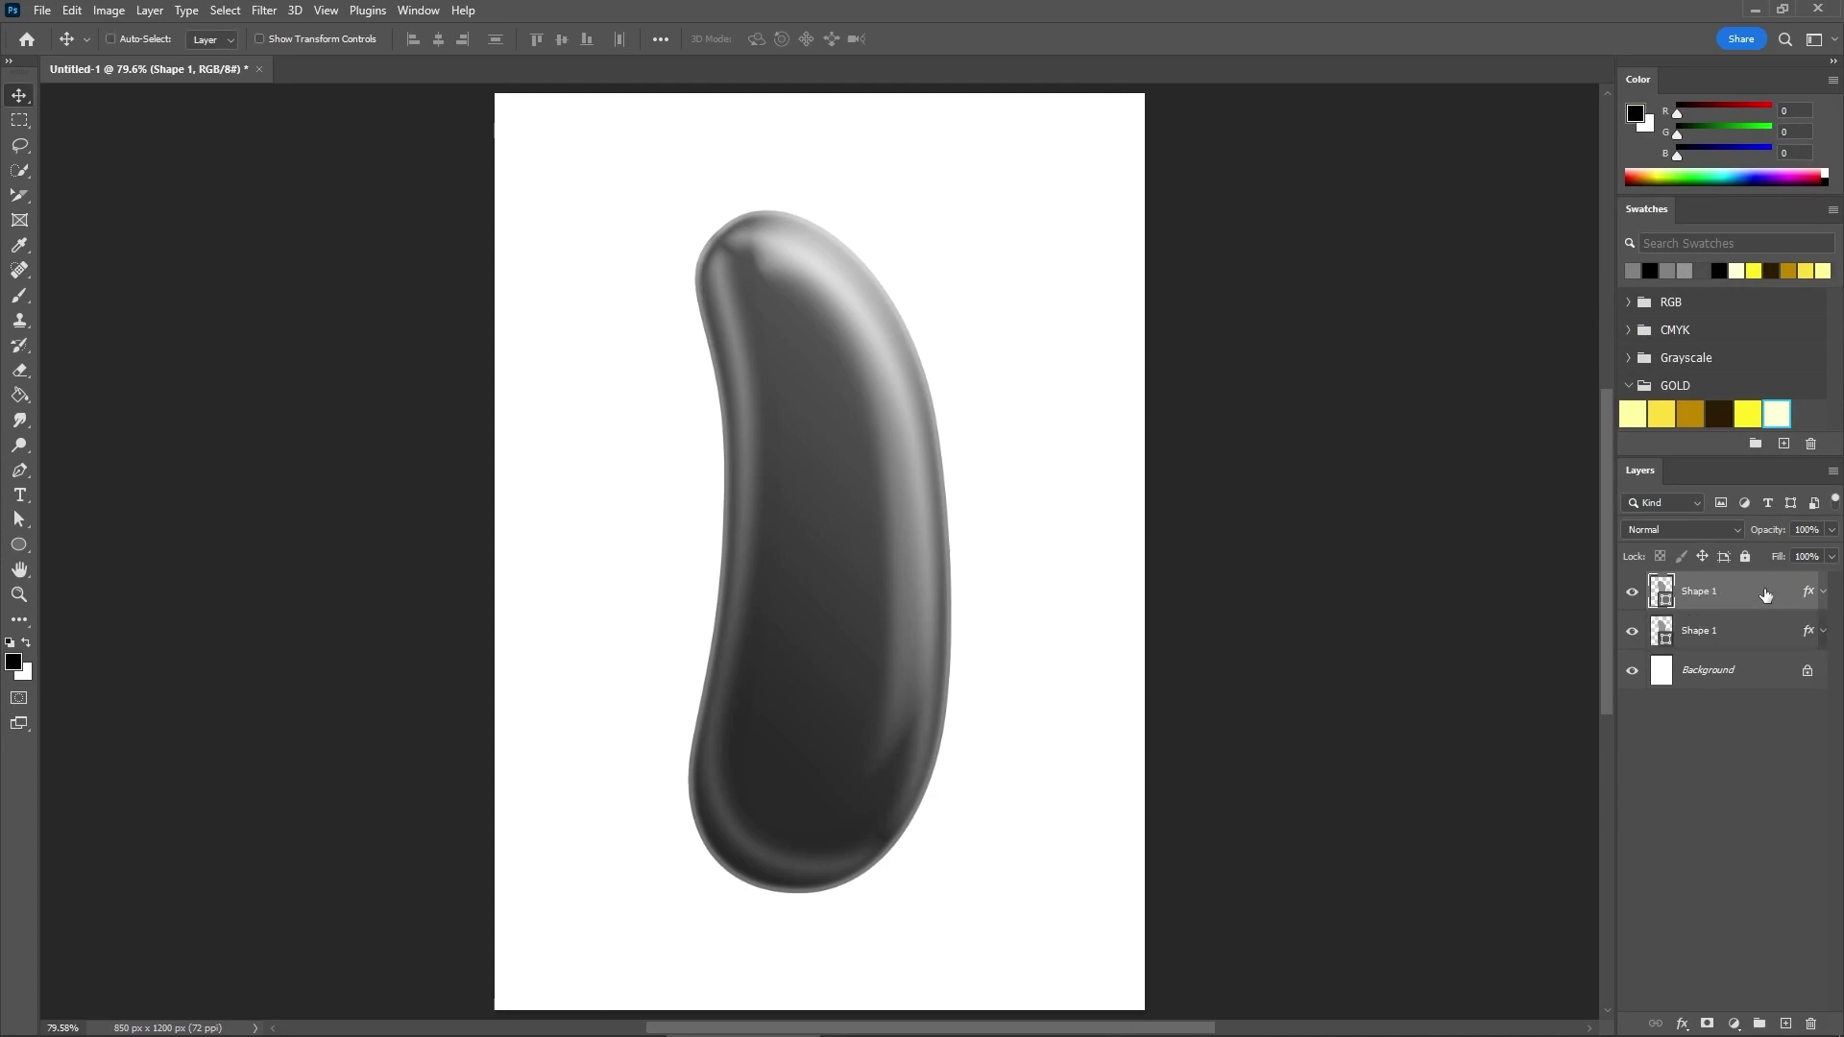
pyautogui.rightClick(1765, 589)
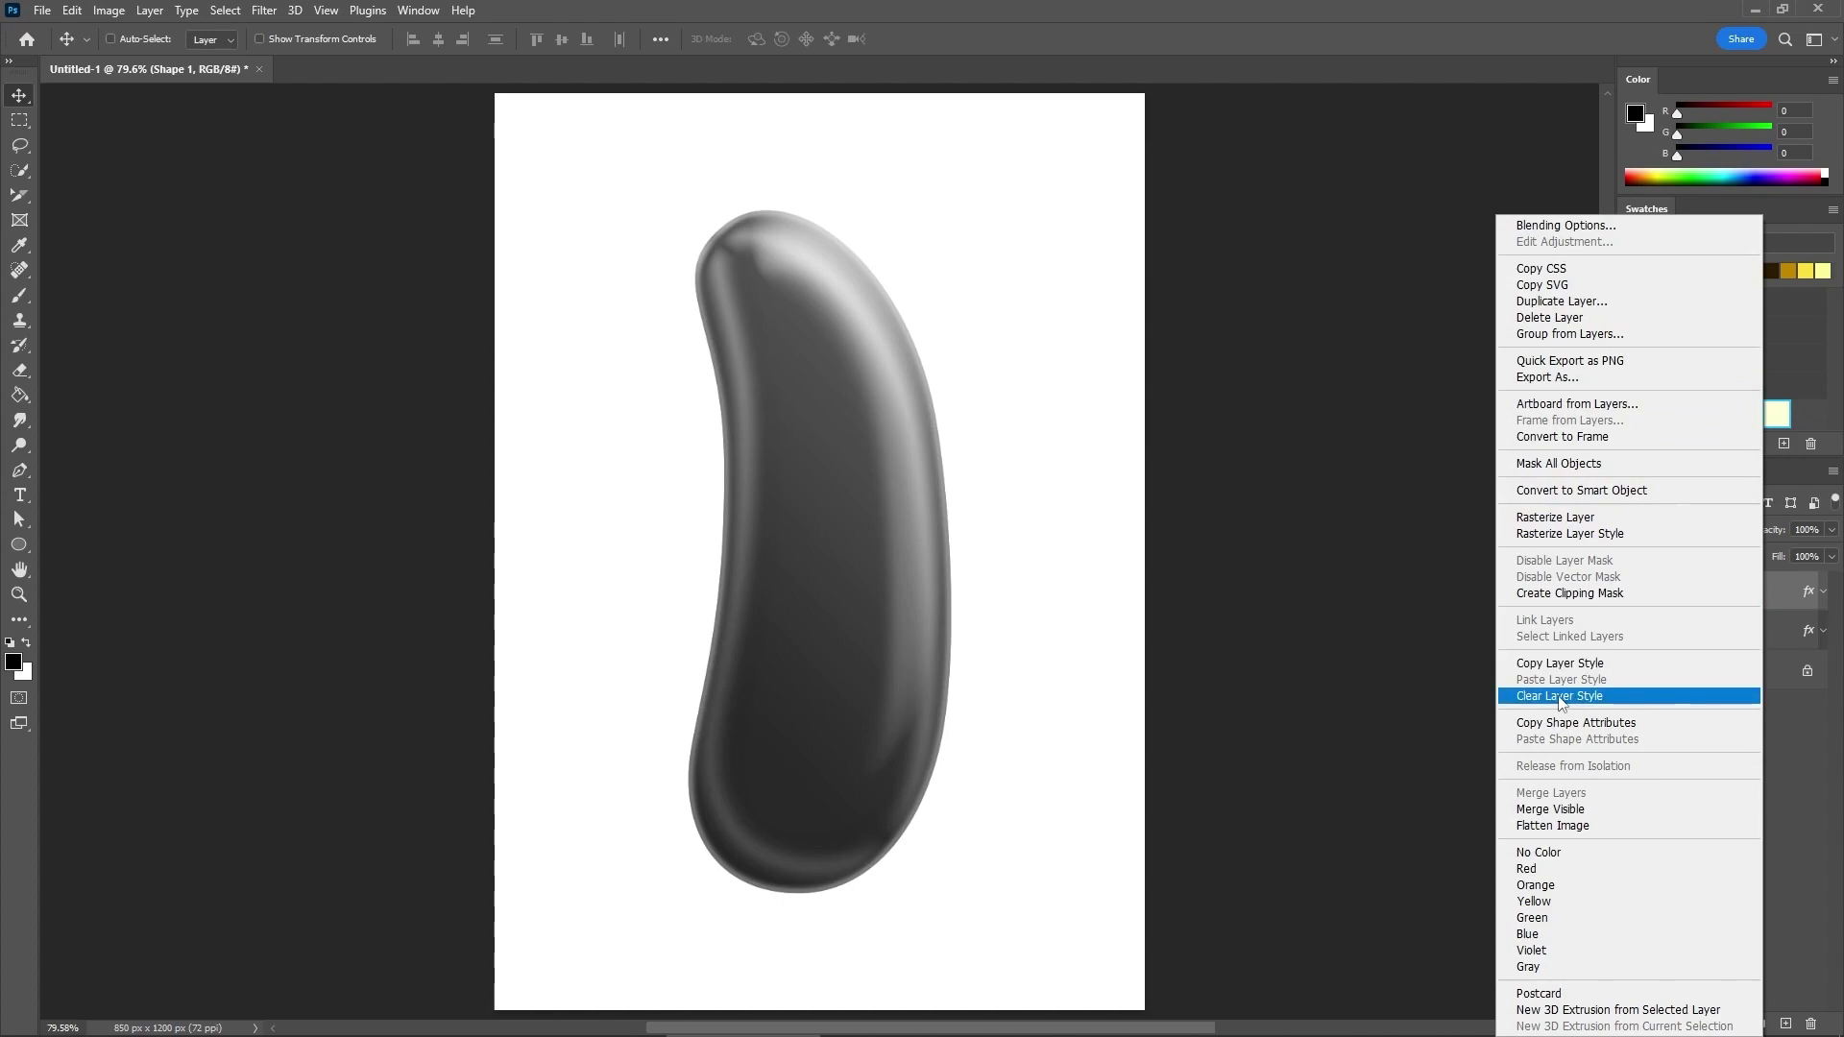
pyautogui.click(1607, 698)
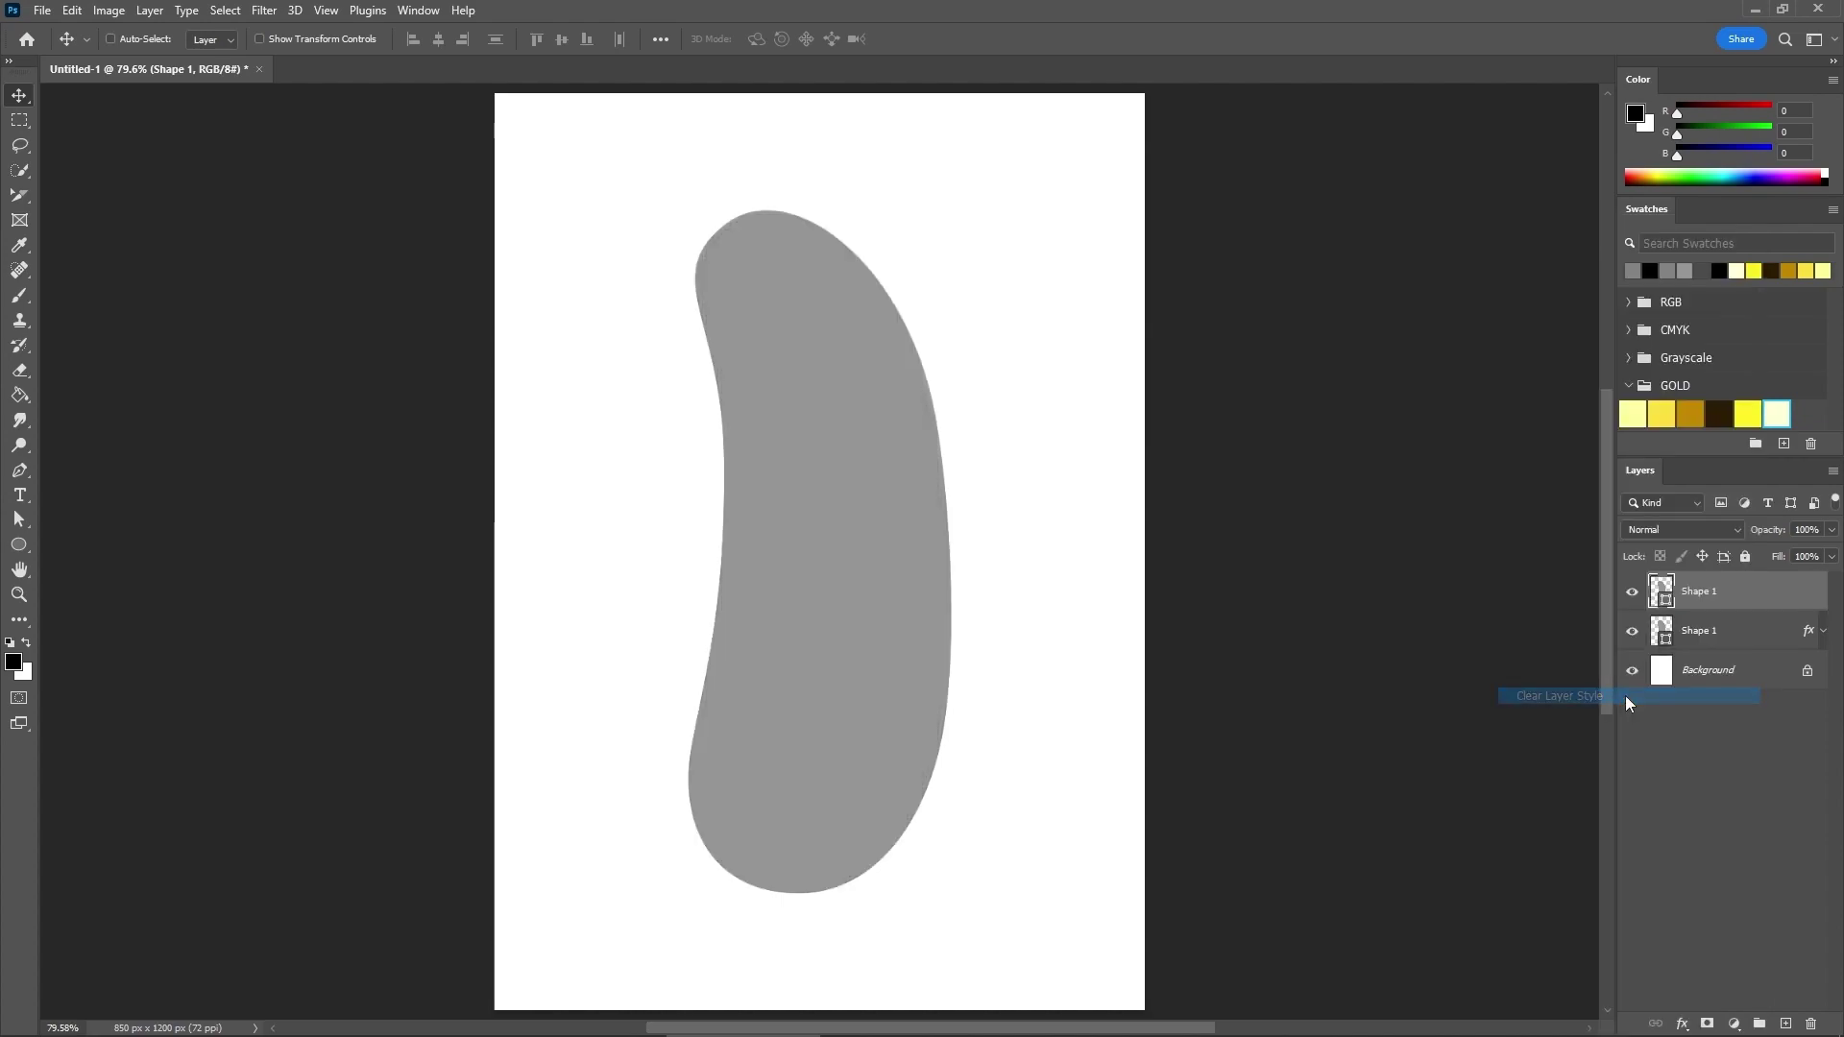
# Step: Set the upper Shape 1's fill opacity to 0% and add a Bevel & Emboss with depth 1000%, size 35 px and soften 16 px
pyautogui.doubleClick(1756, 596)
pyautogui.moveTo(1517, 252); pyautogui.dragTo(1427, 253)
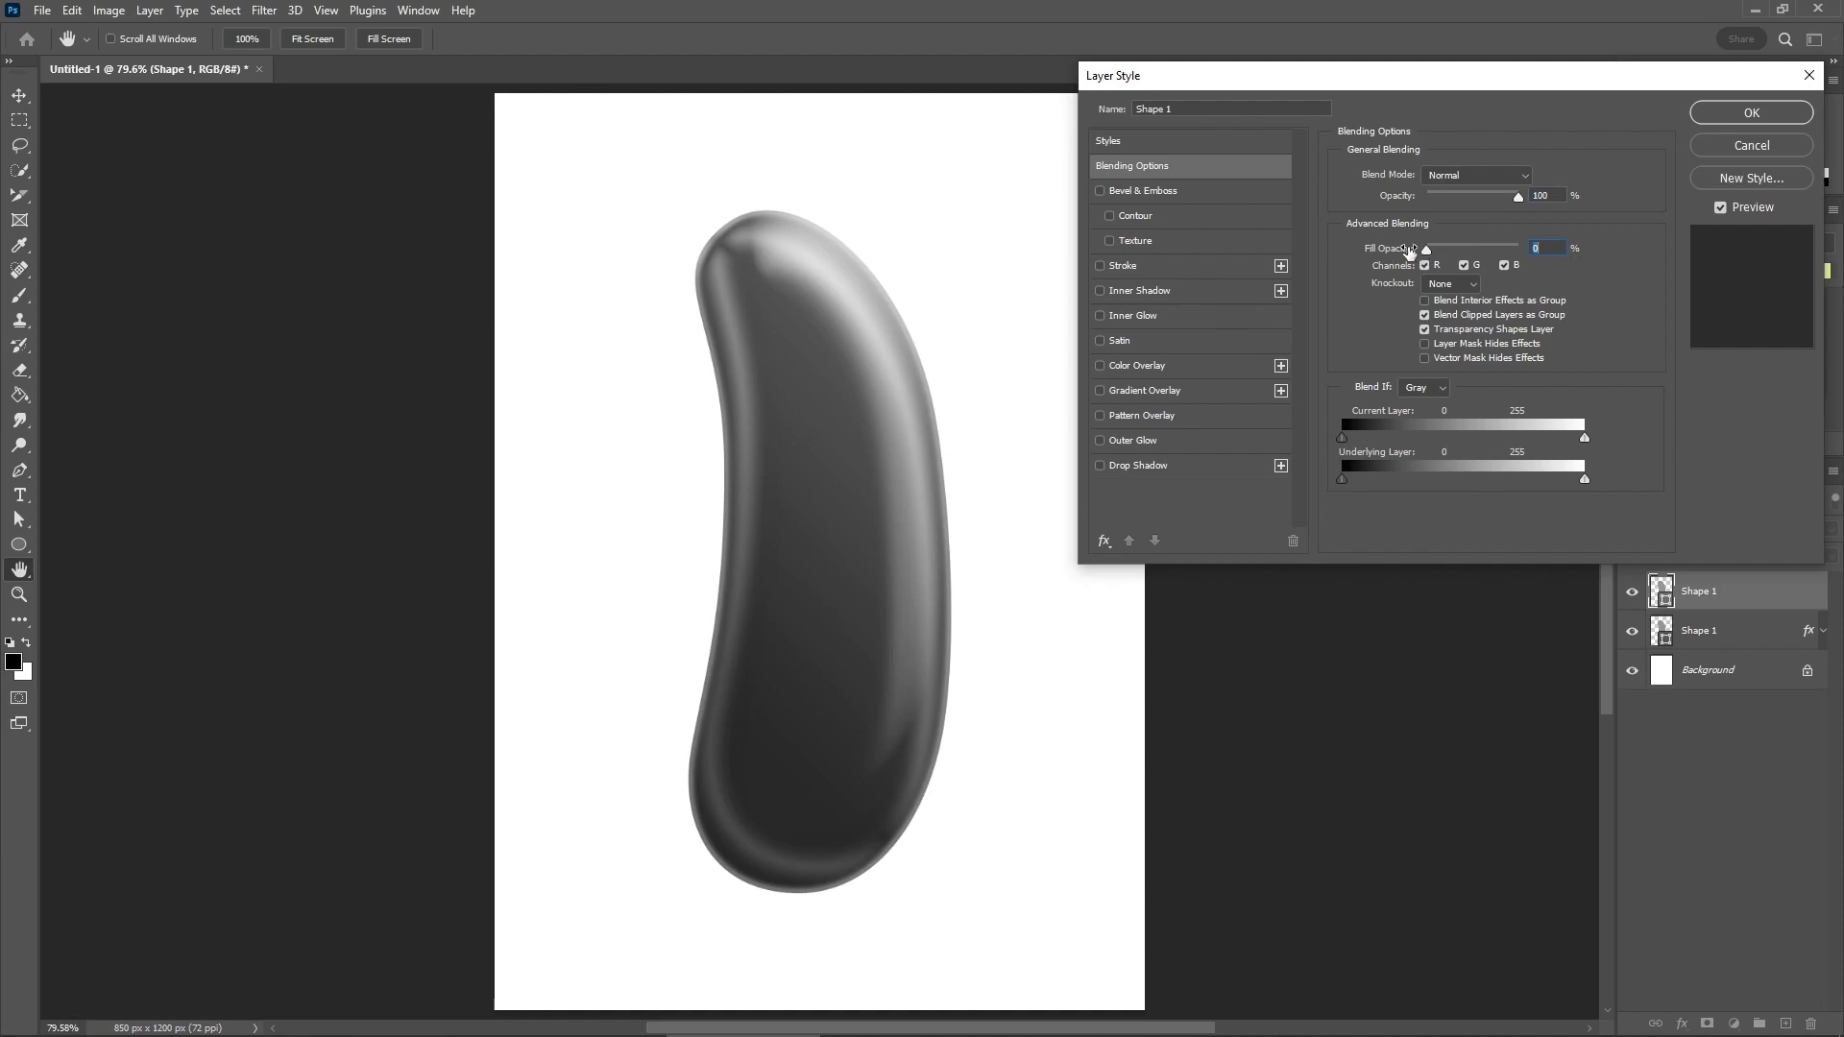
pyautogui.click(1183, 192)
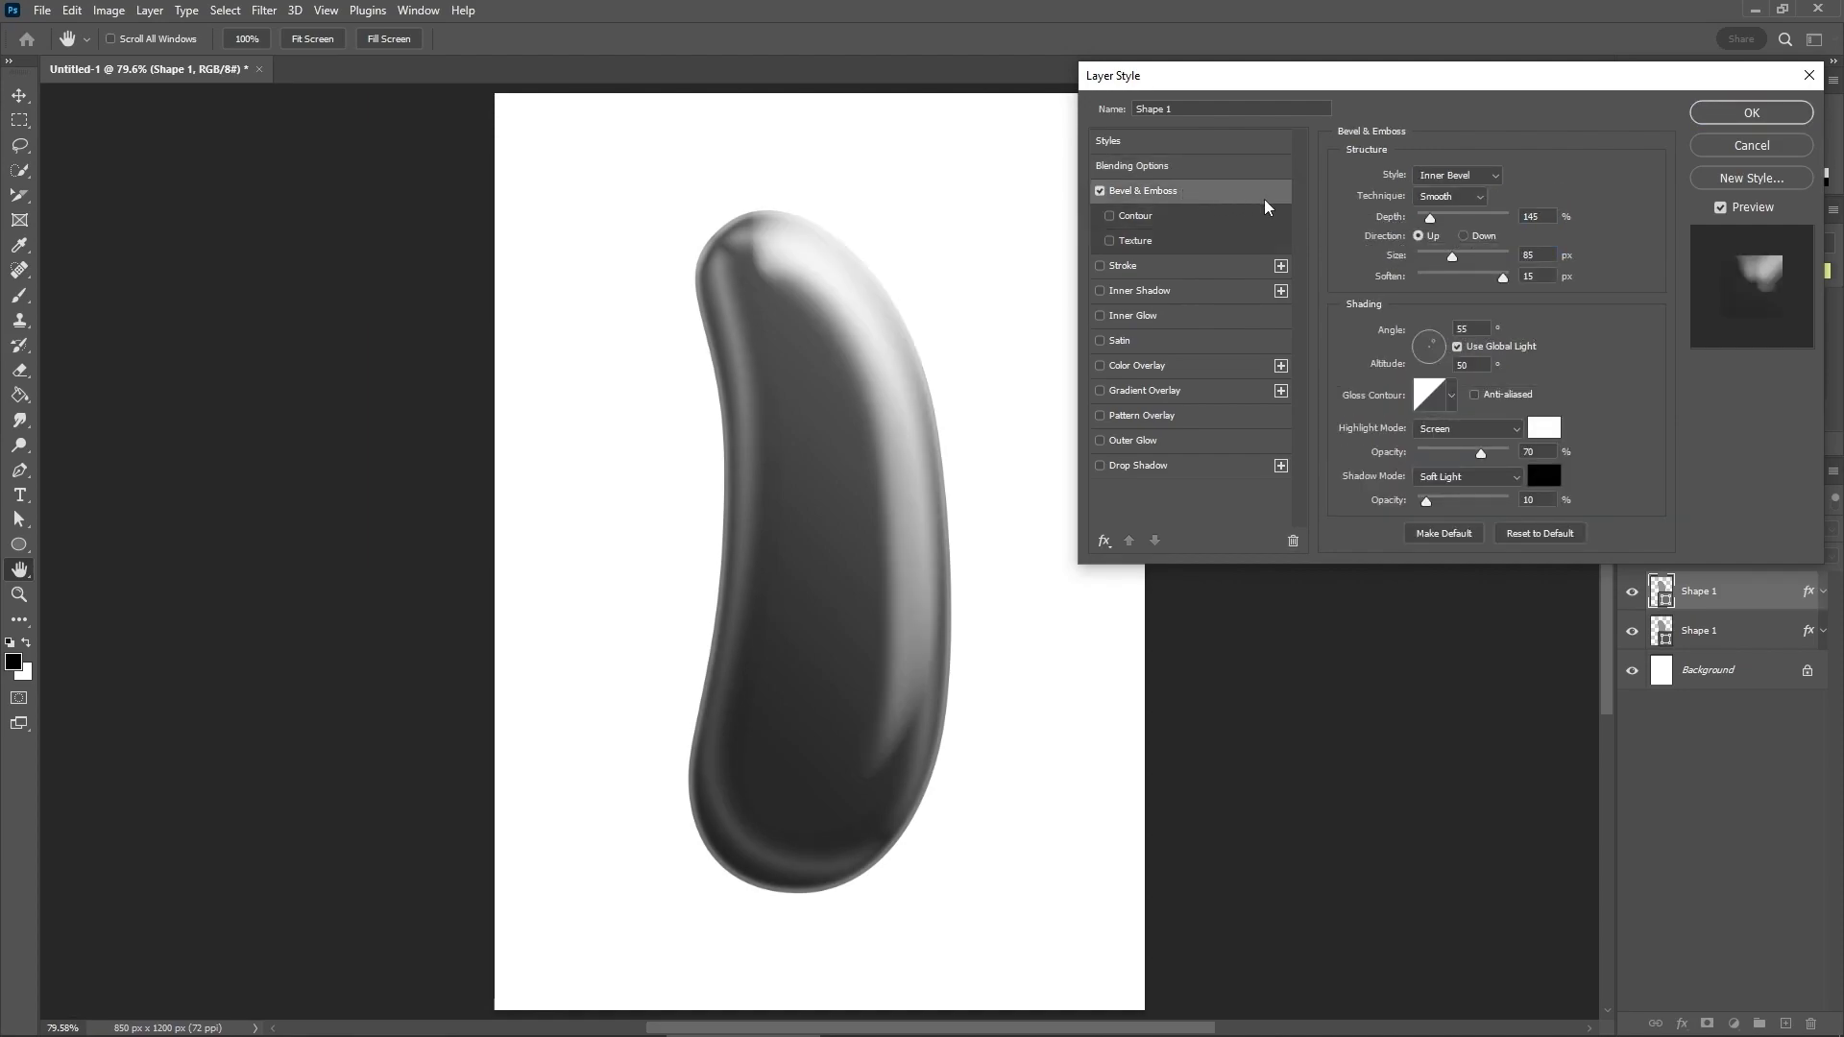
pyautogui.moveTo(1429, 219); pyautogui.dragTo(1541, 217)
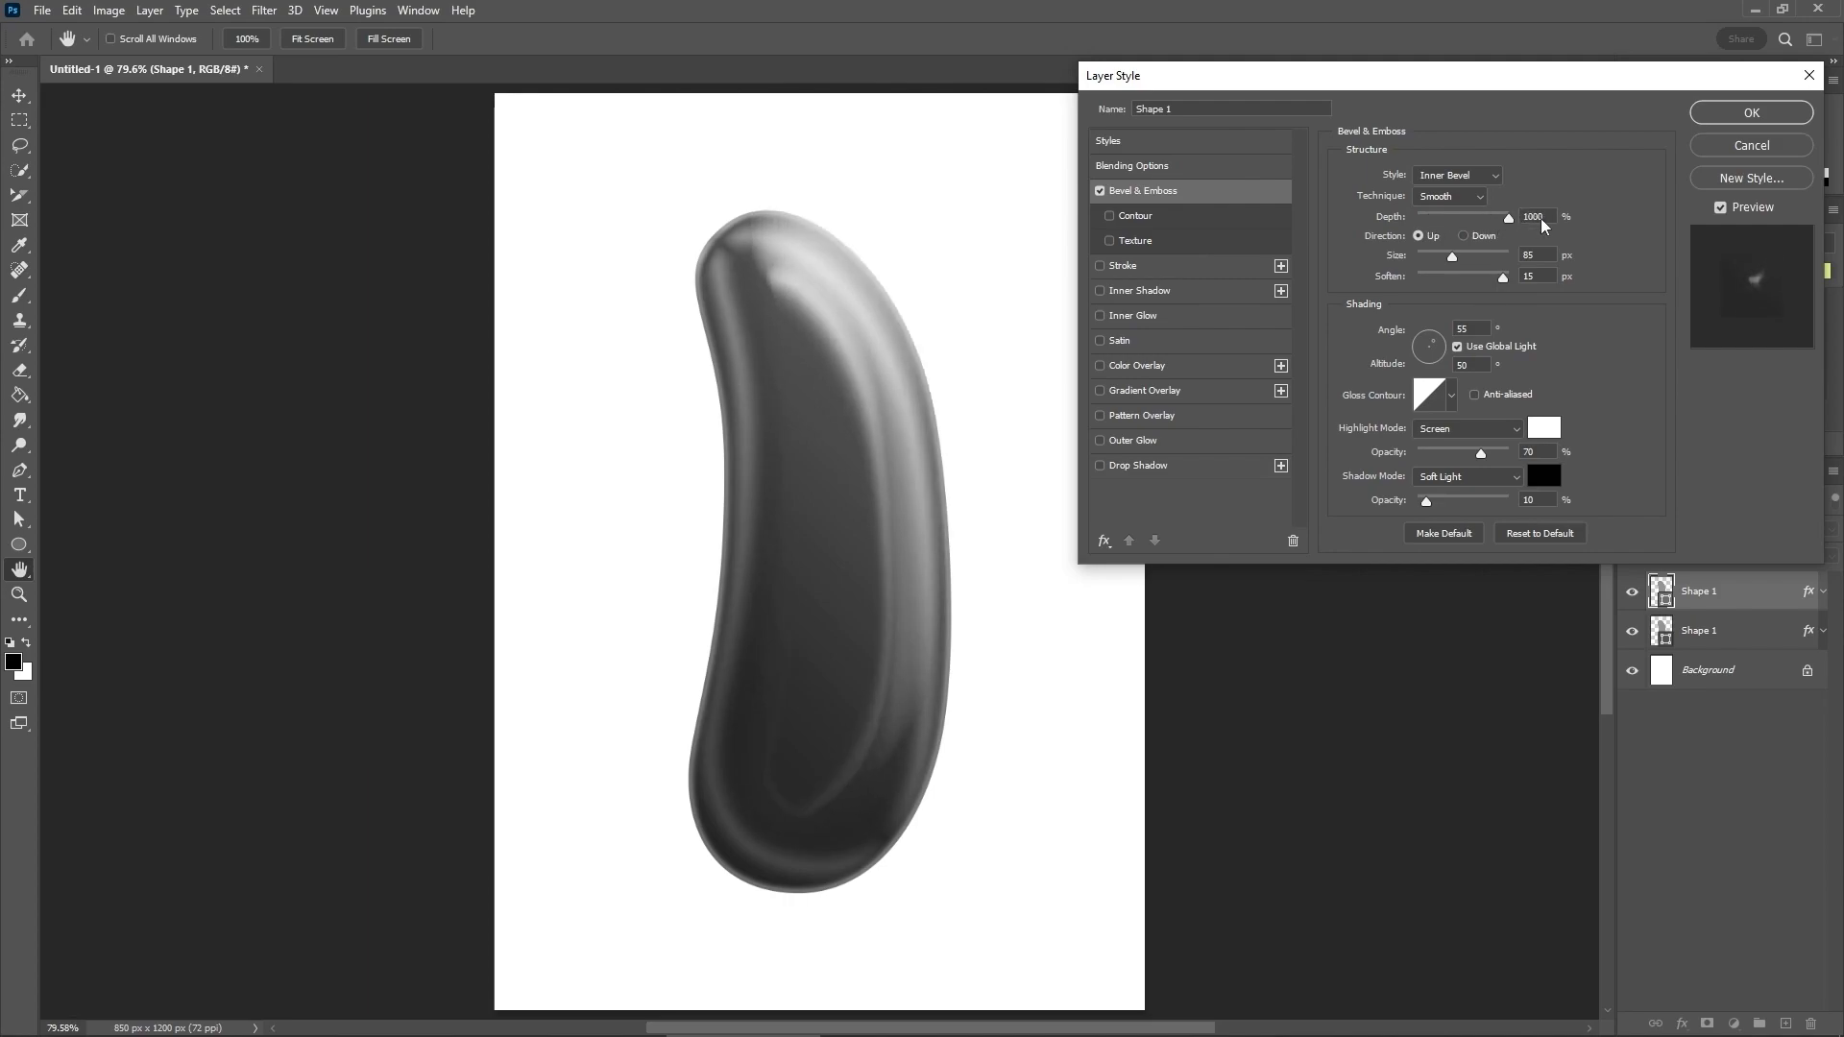
pyautogui.press('Tab')
pyautogui.write('35')
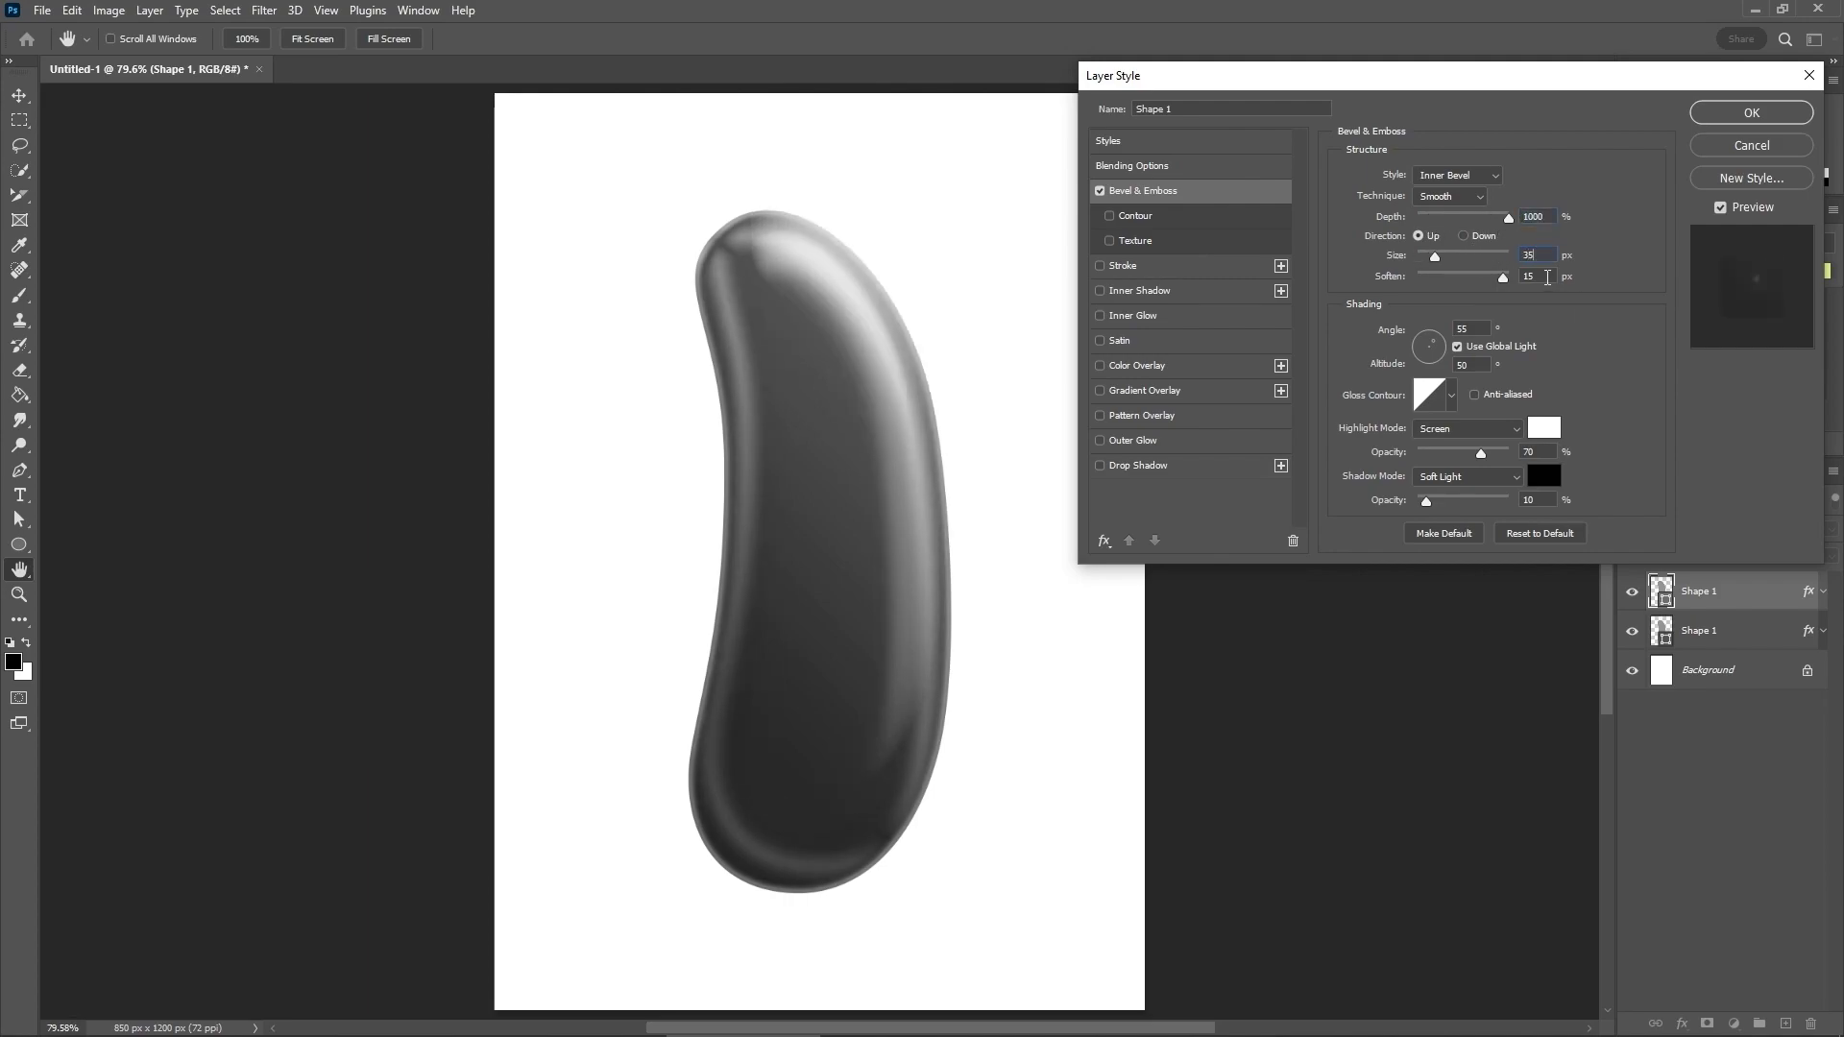
pyautogui.moveTo(1547, 277); pyautogui.dragTo(1517, 276)
pyautogui.write('16')
# Step: Set the bevel highlight to Color Dodge at 45% opacity, lower the shadow opacity to its minimum, and apply the layer style
pyautogui.click(1471, 428)
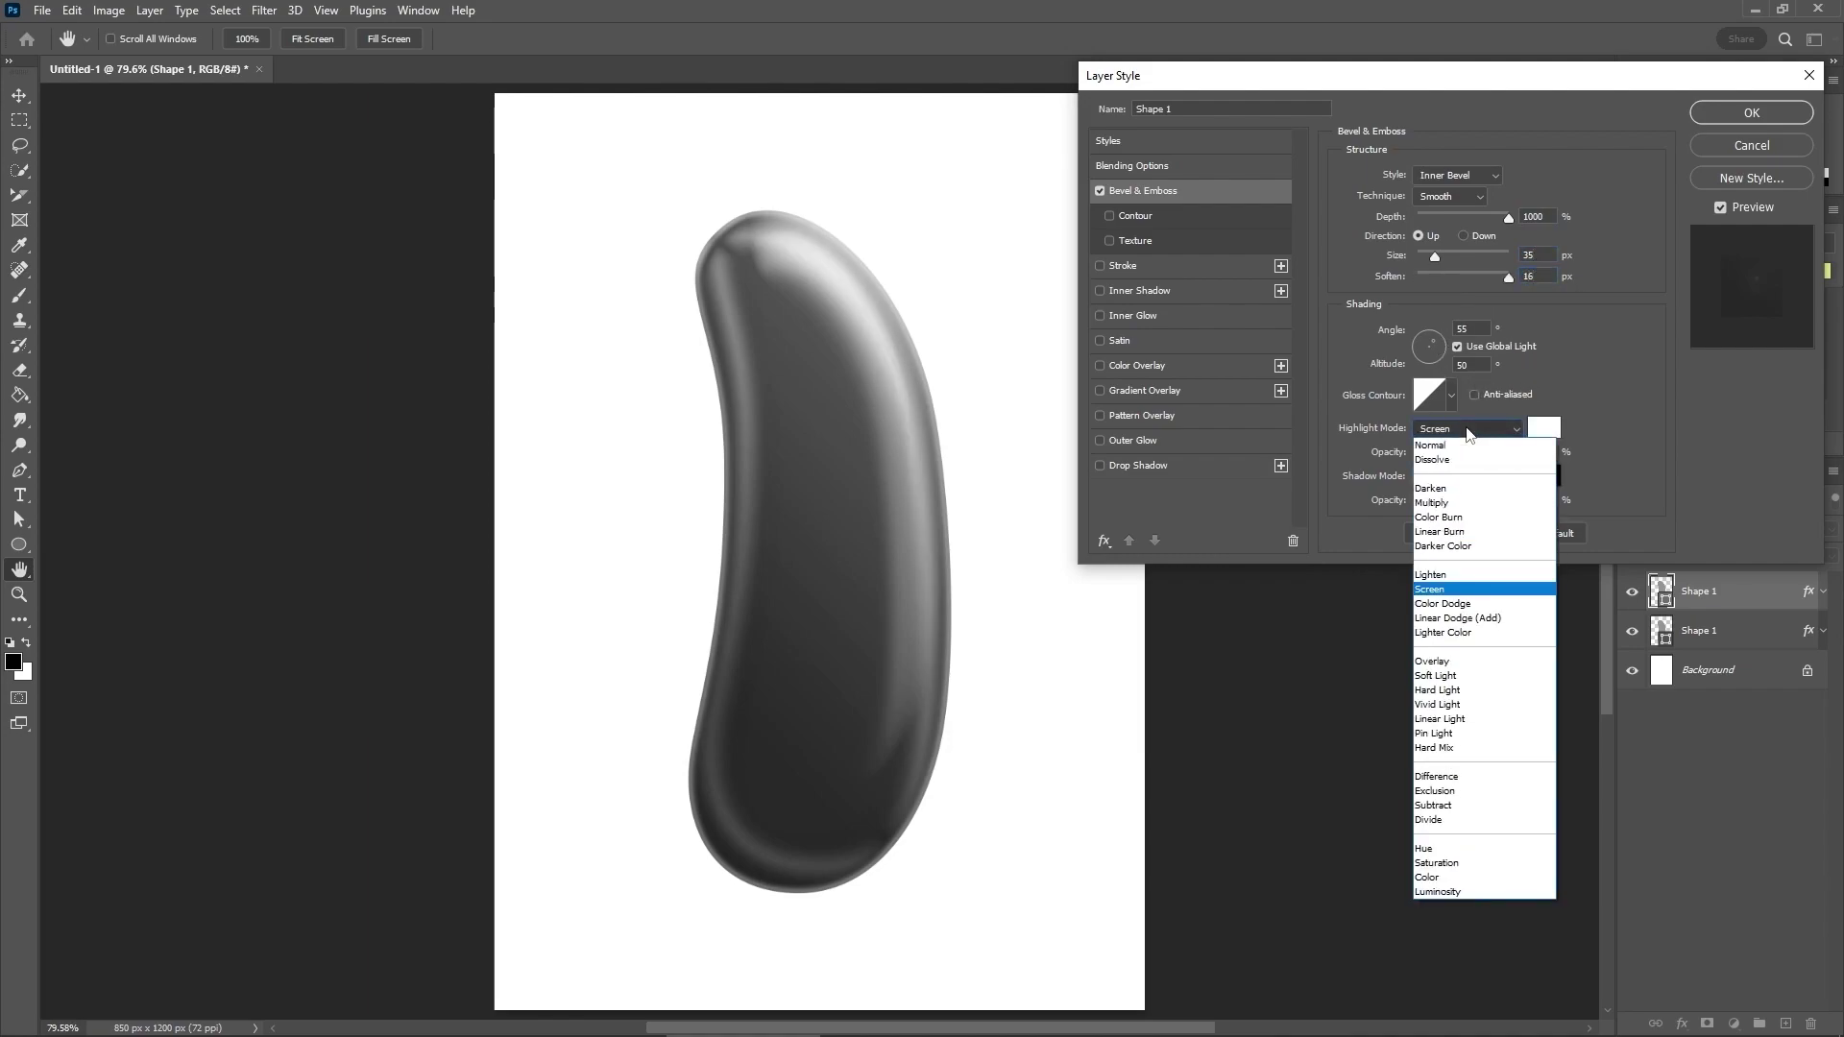
pyautogui.click(1469, 589)
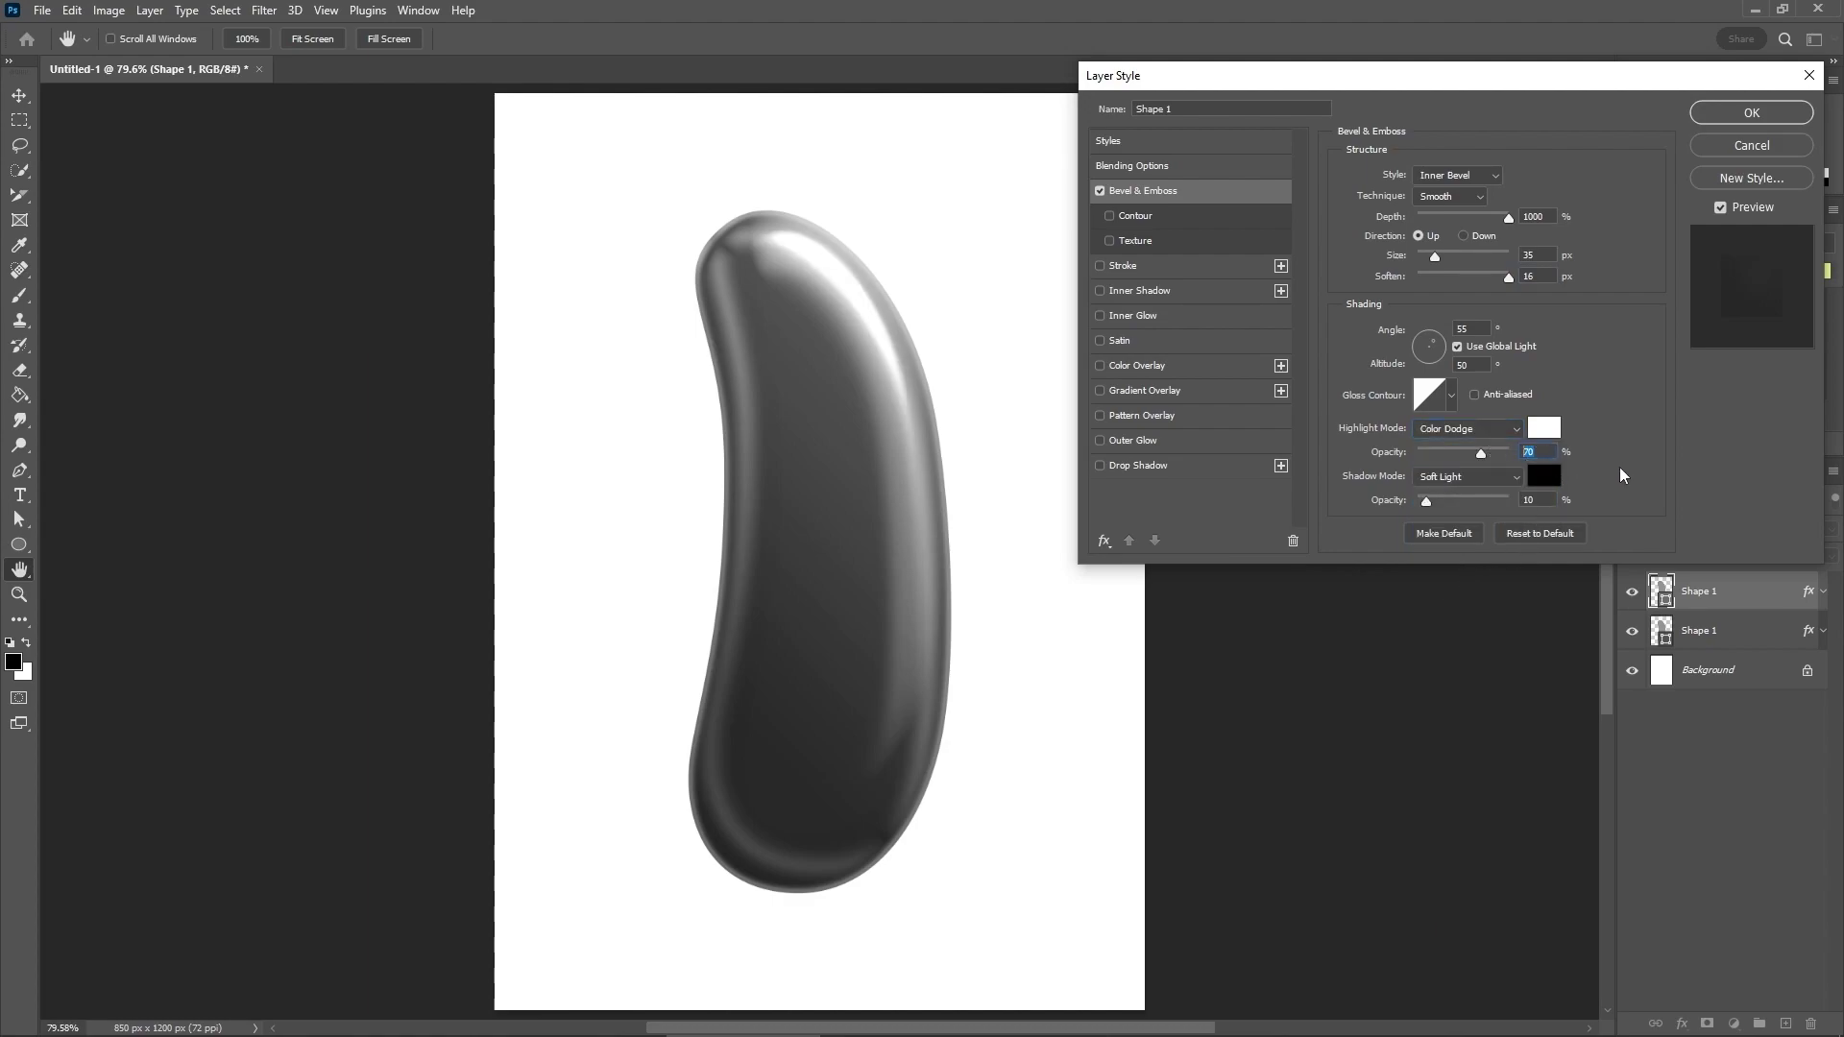
pyautogui.write('45')
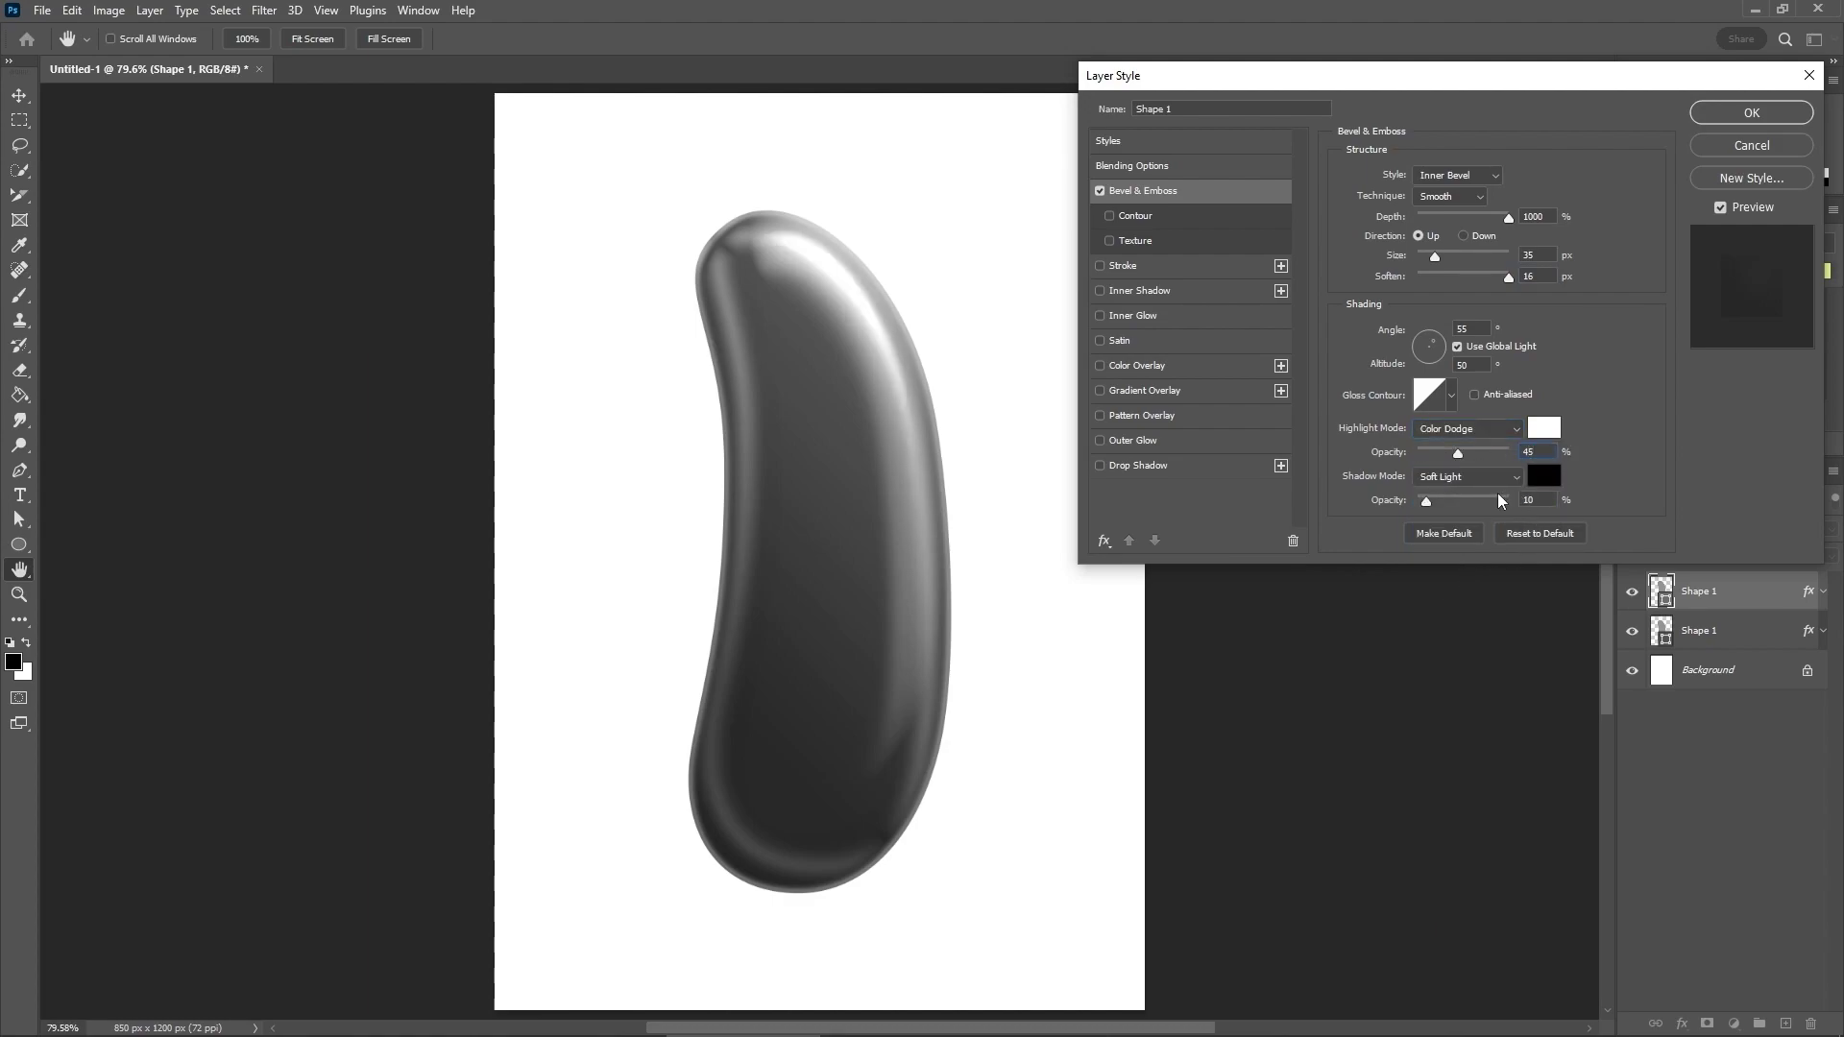
pyautogui.moveTo(1425, 501); pyautogui.dragTo(1402, 499)
pyautogui.click(1740, 113)
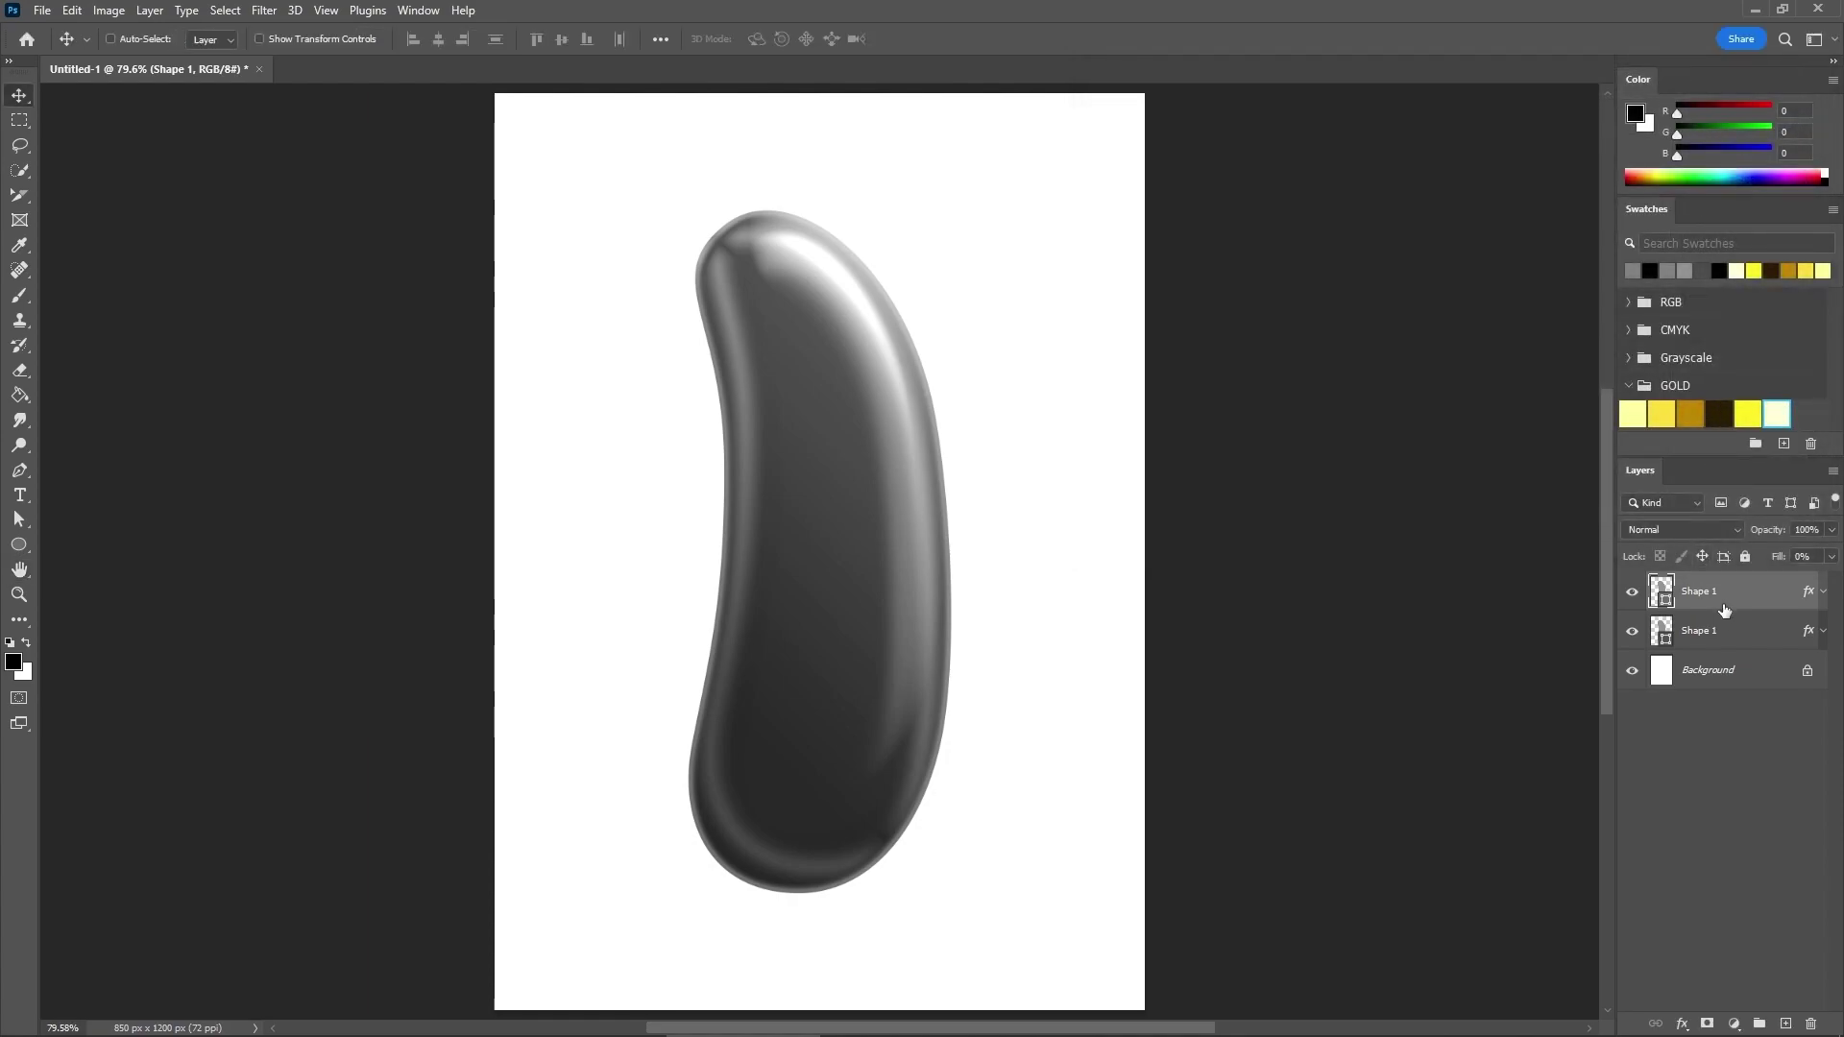
# Step: Make white the foreground colour, add a new layer above the shapes, and load the bean's outline as a selection
pyautogui.press('x')
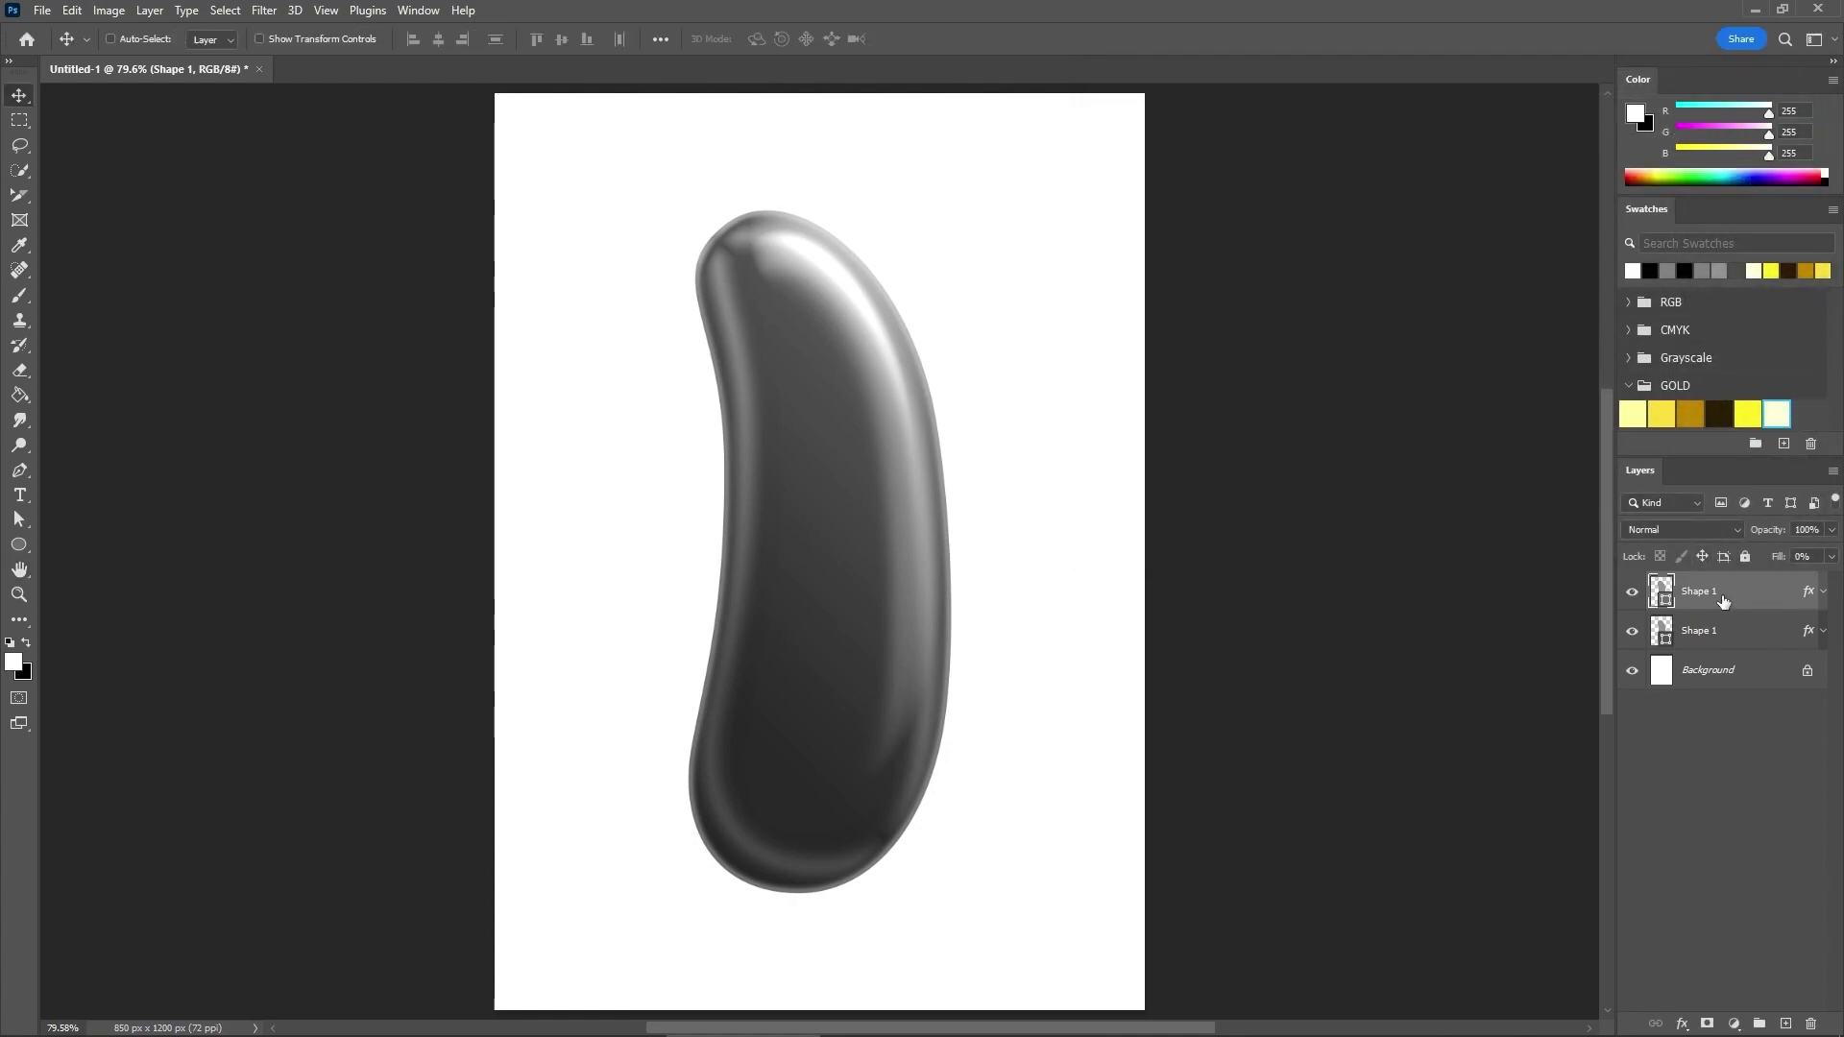
pyautogui.click(1786, 1026)
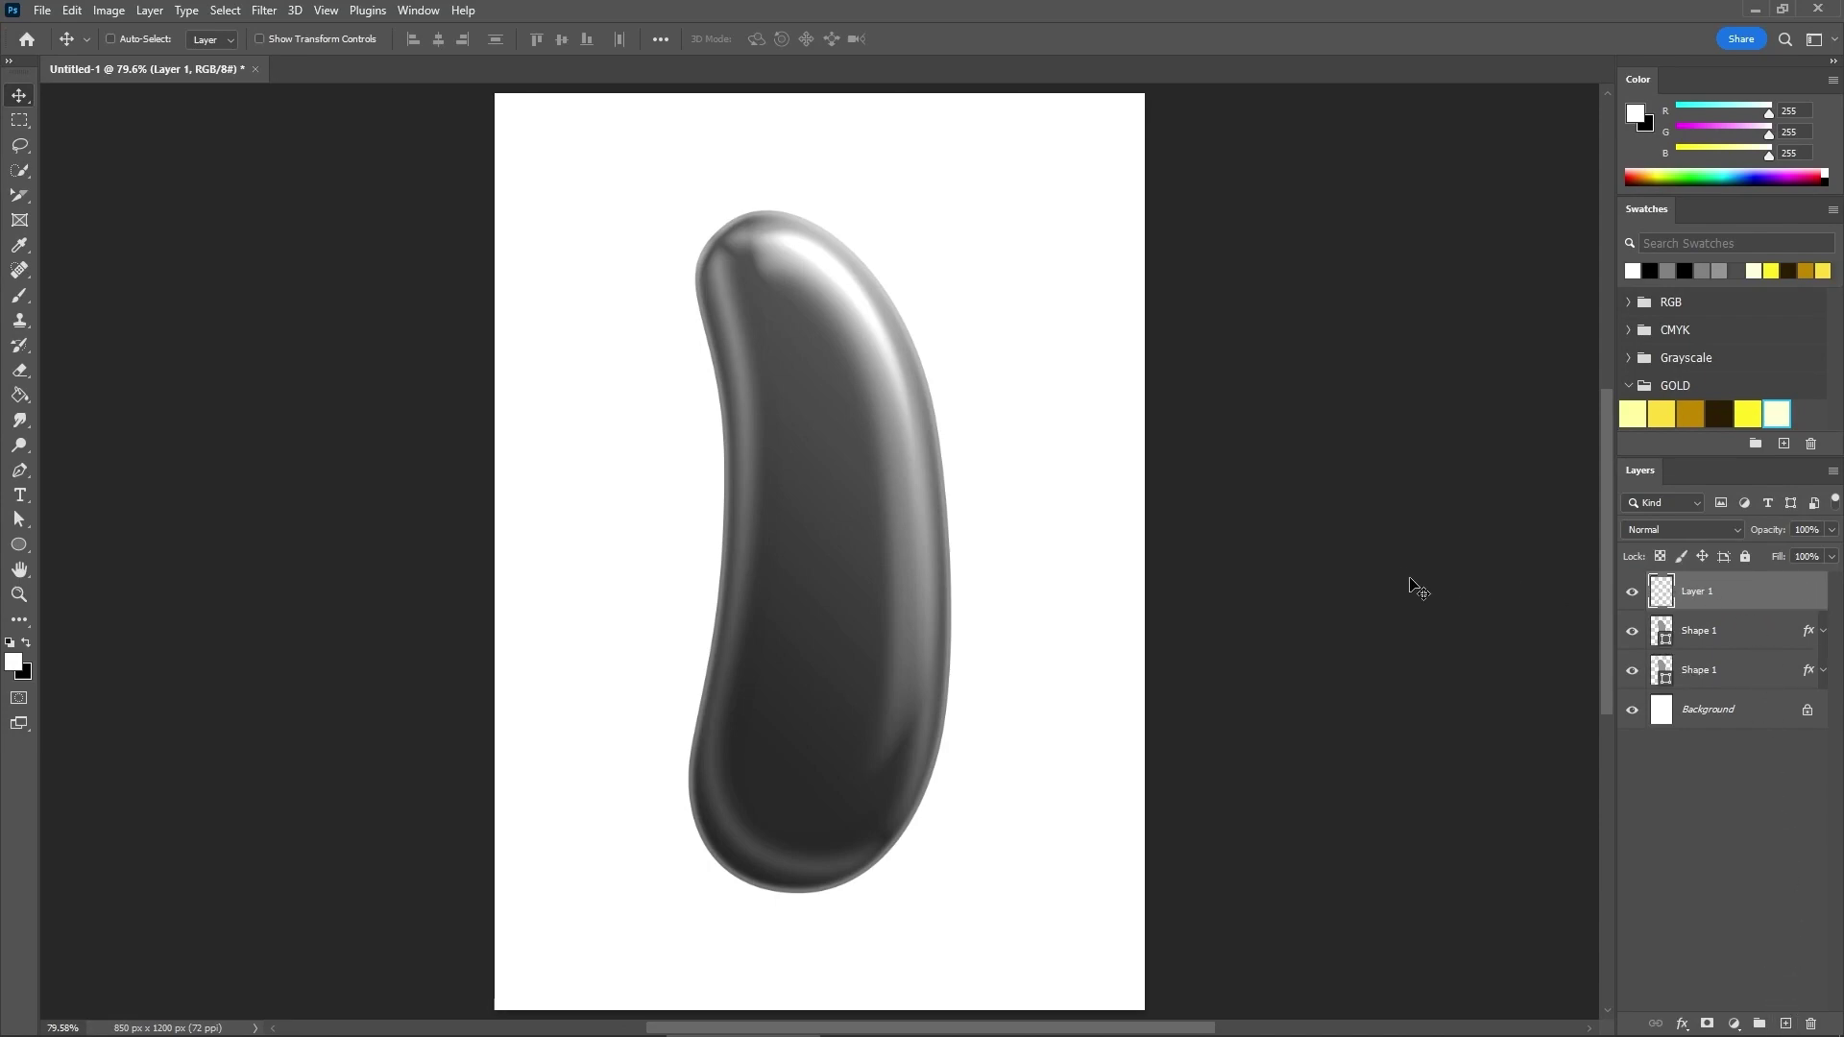
pyautogui.keyDown('ctrl'); pyautogui.click(1663, 630); pyautogui.keyUp('ctrl')
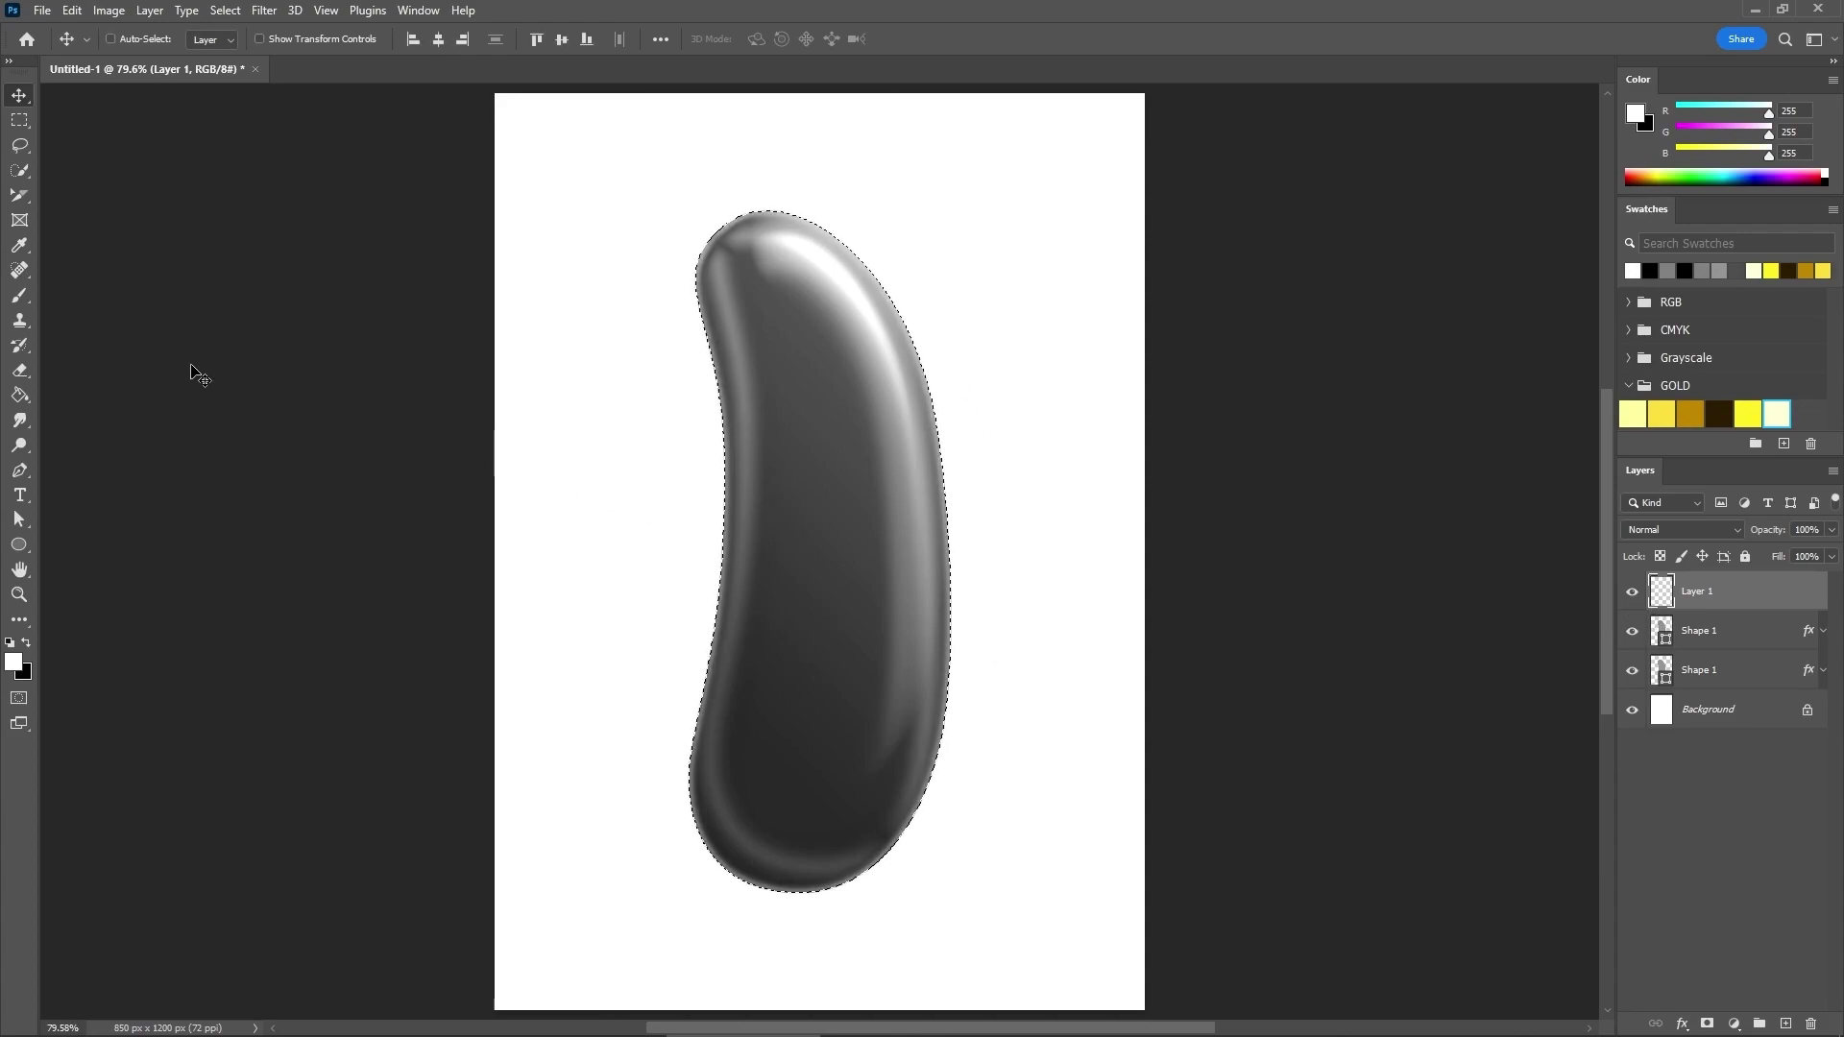
# Step: Set up the Brush tool with a soft round tip at 200 px and 0% hardness
pyautogui.click(23, 296)
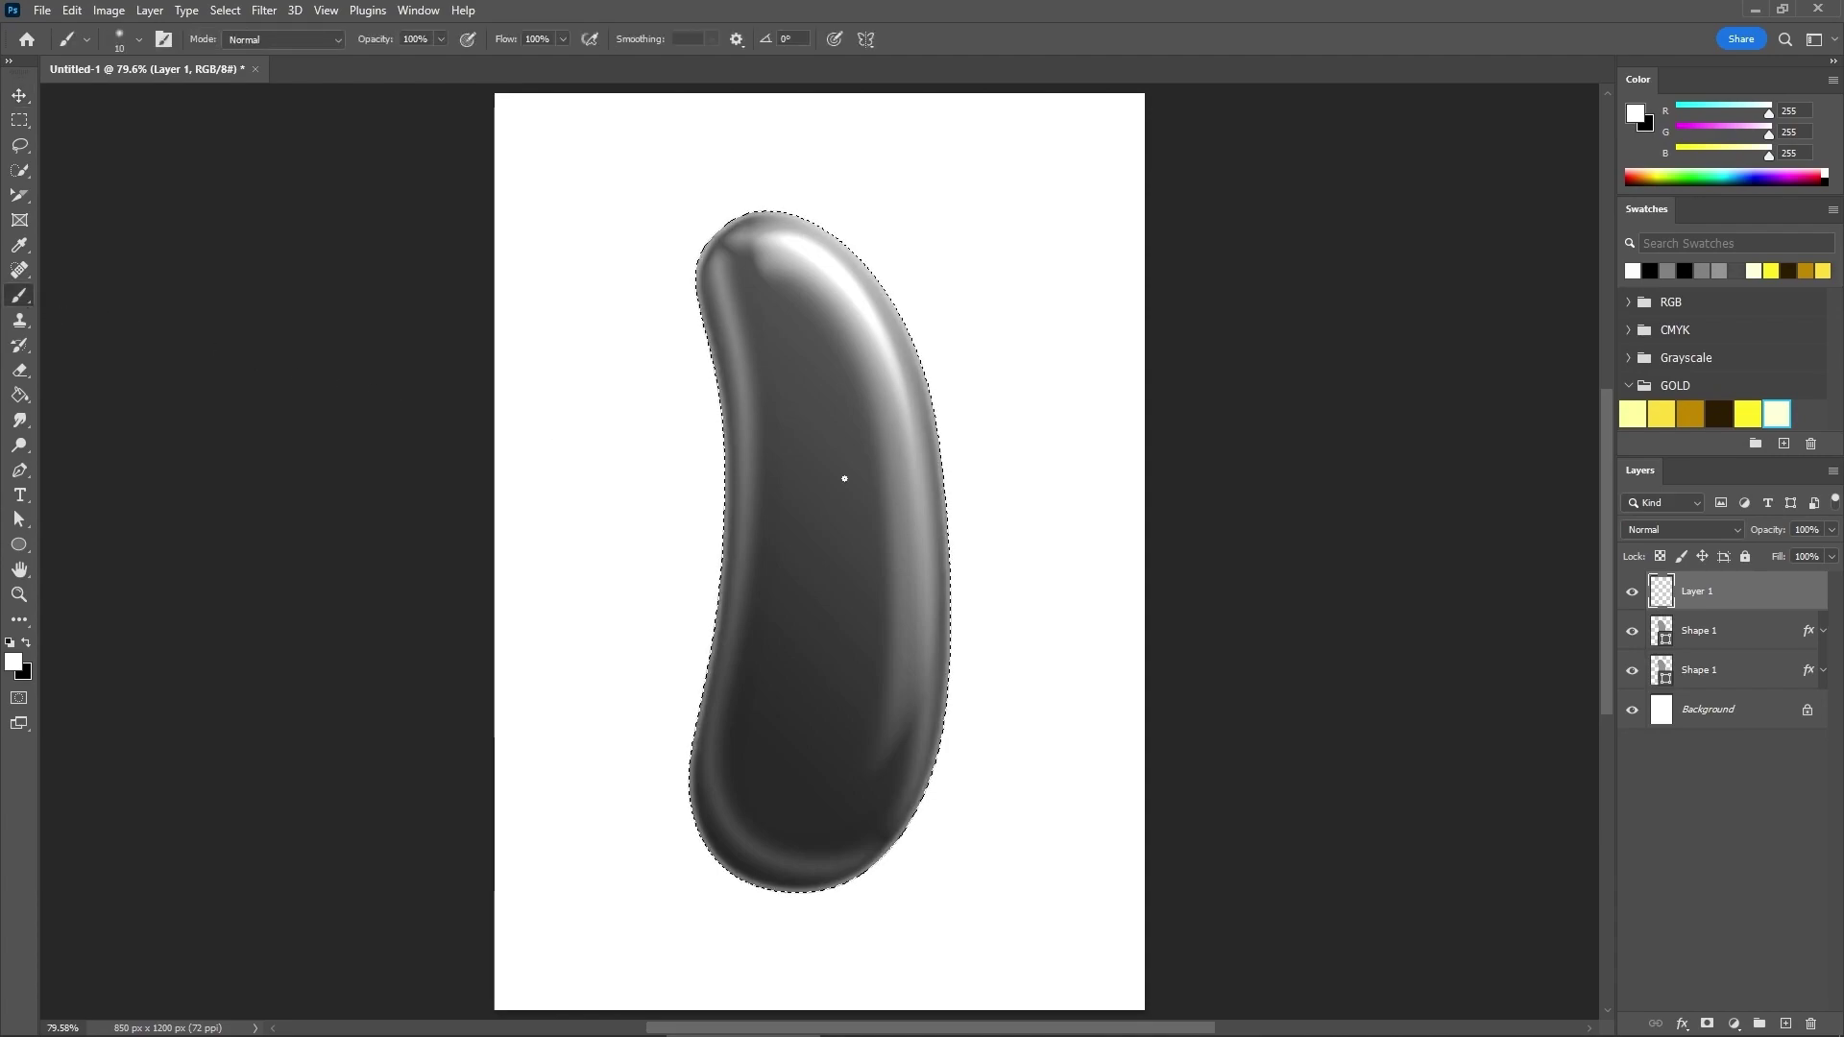
pyautogui.rightClick(849, 449)
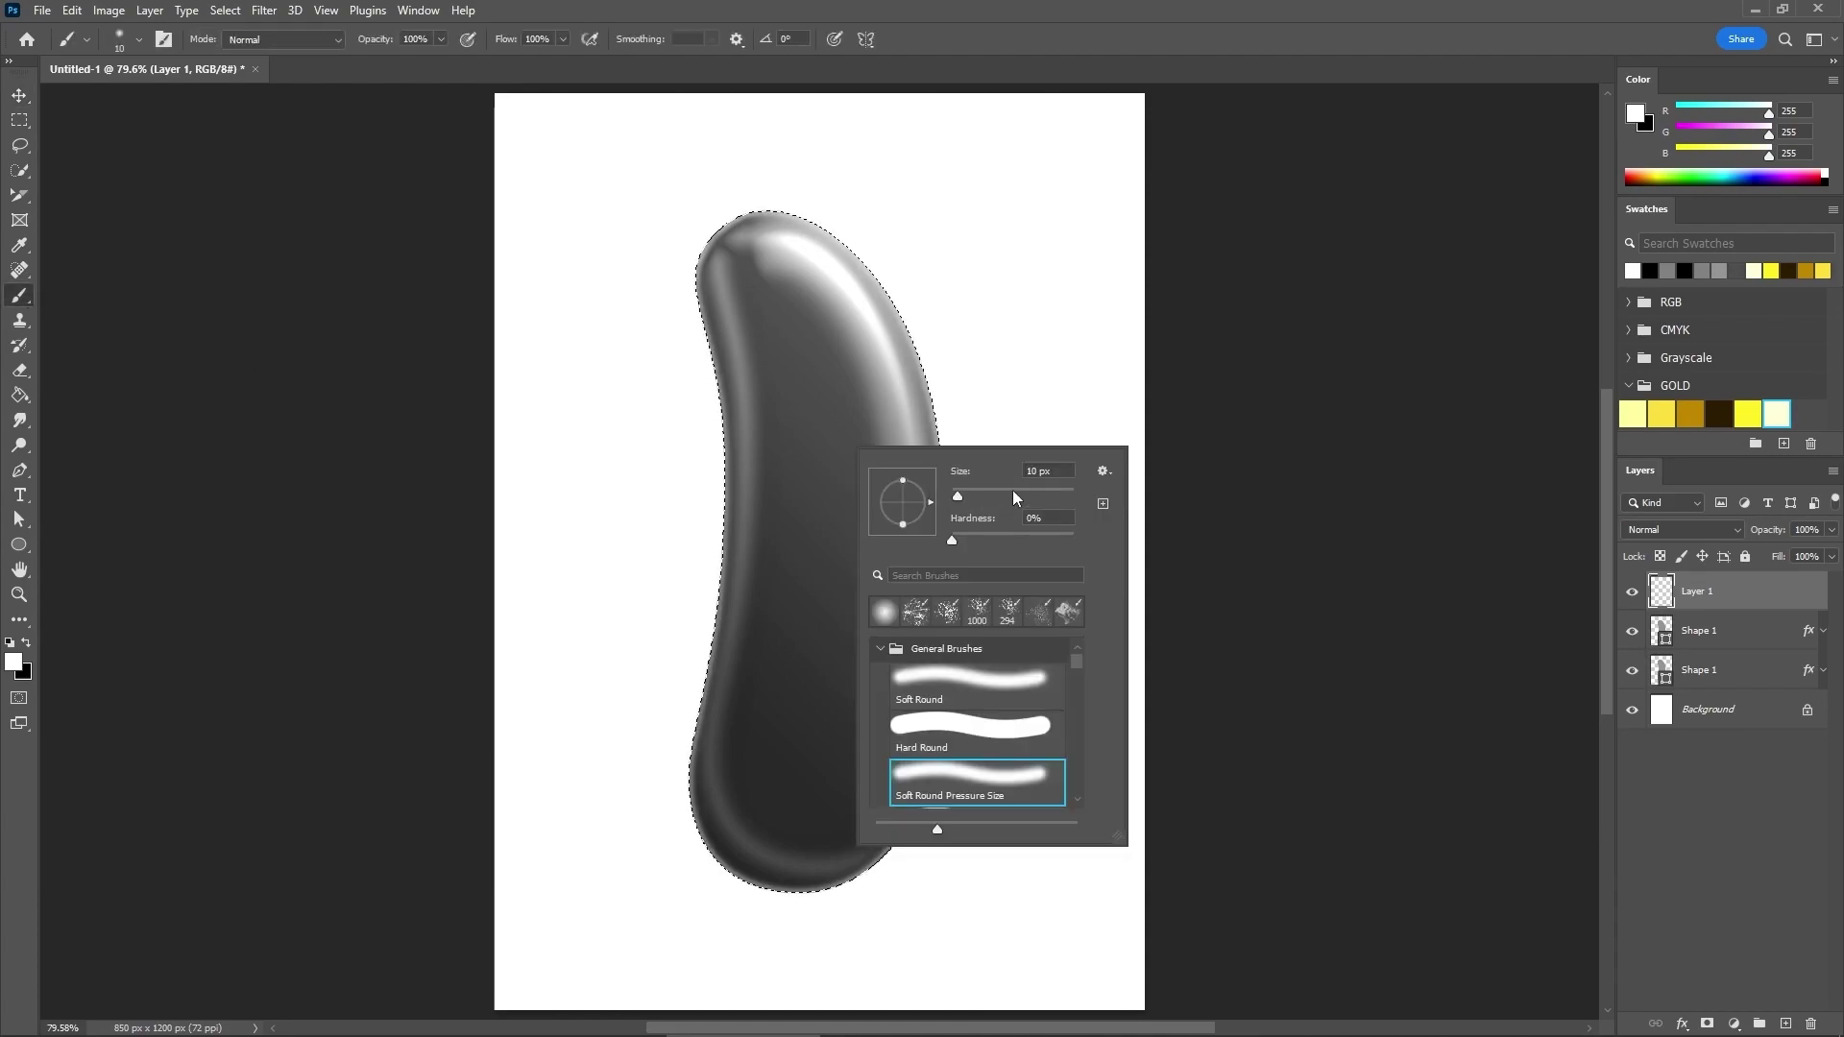
pyautogui.write('2')
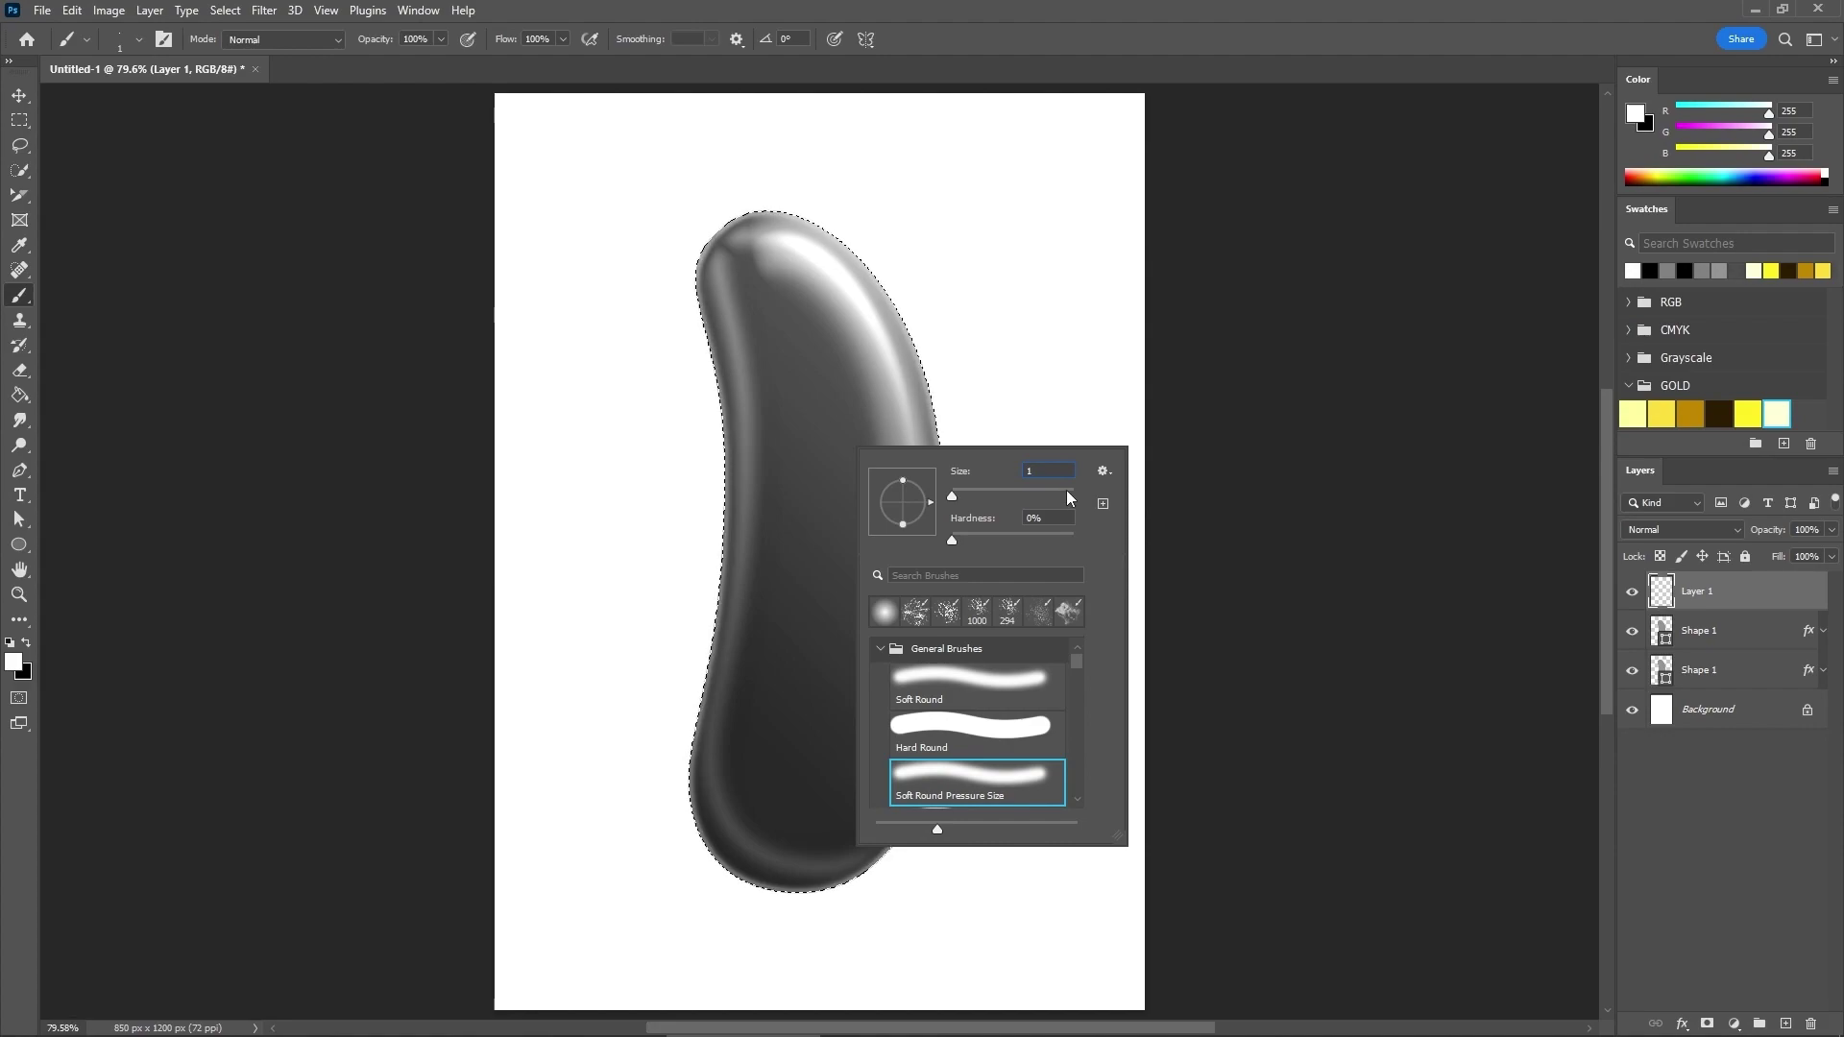
pyautogui.write('00')
pyautogui.press('Tab')
pyautogui.click(1599, 561)
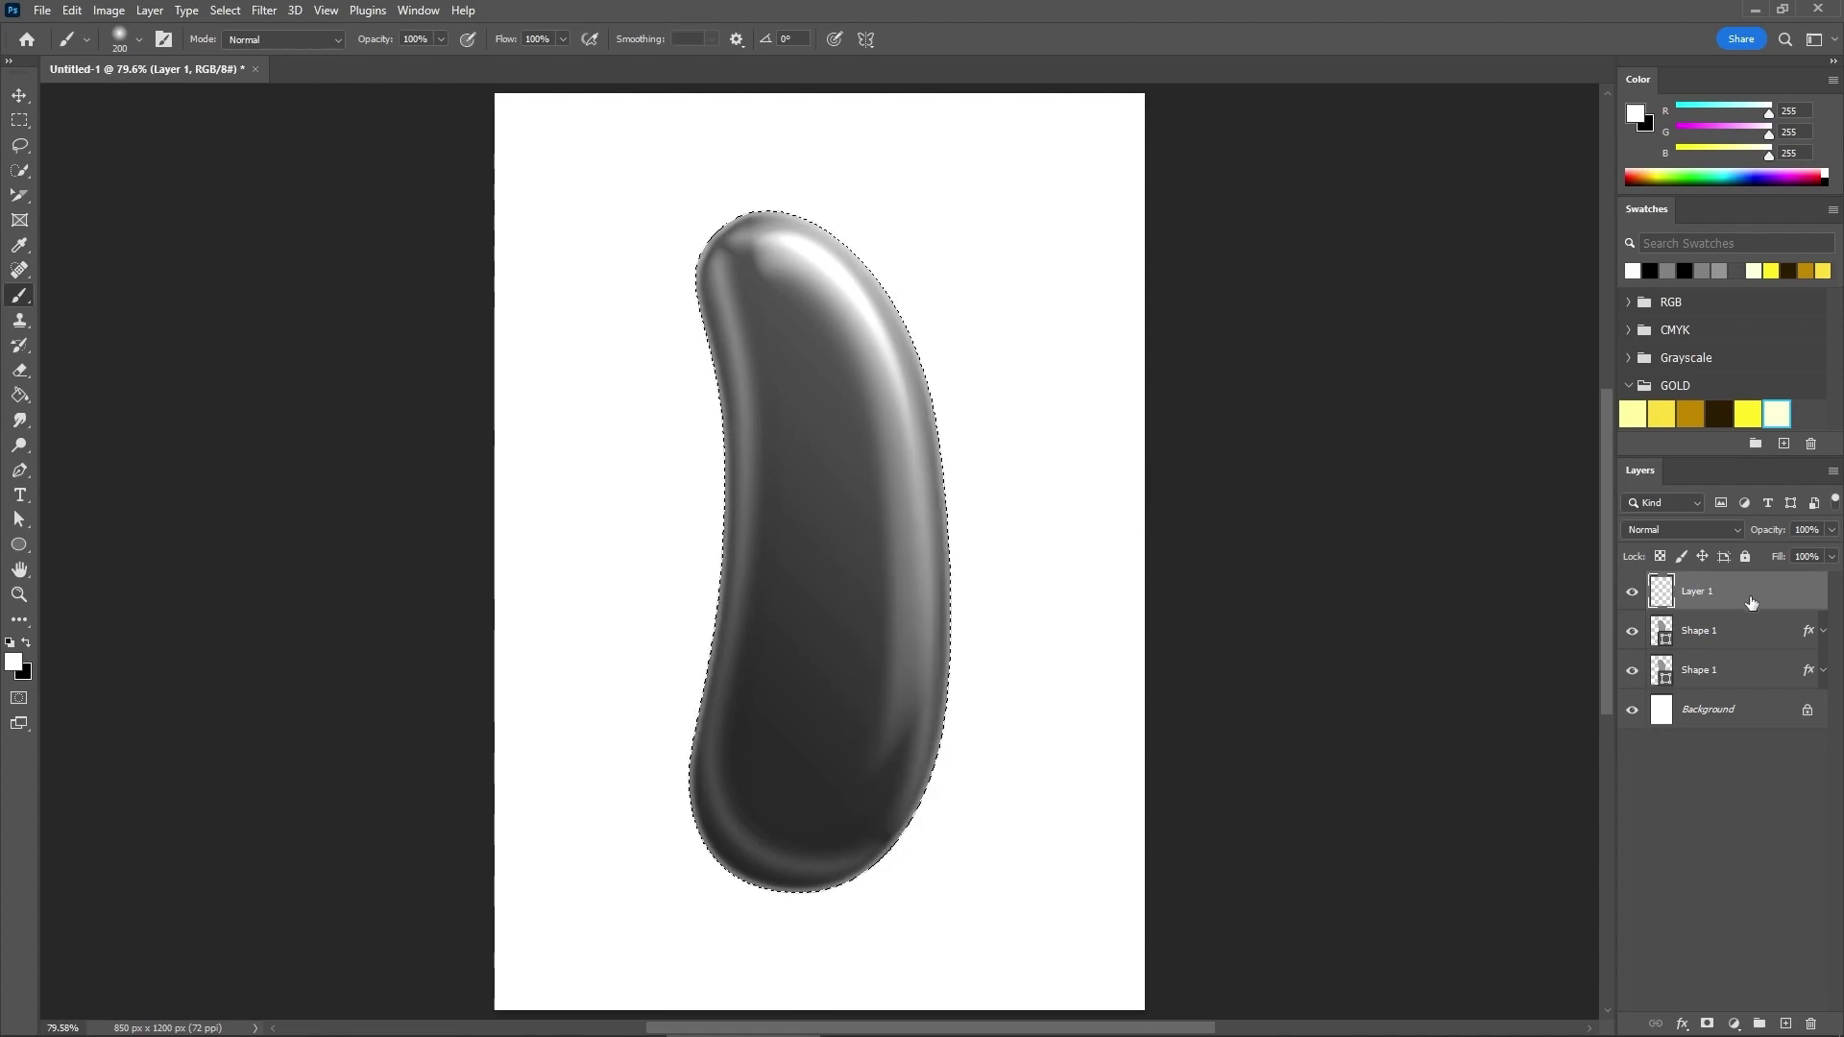
# Step: Paint soft white strokes along the bean's right and left edges inside the selection on Layer 1
pyautogui.click(13, 662)
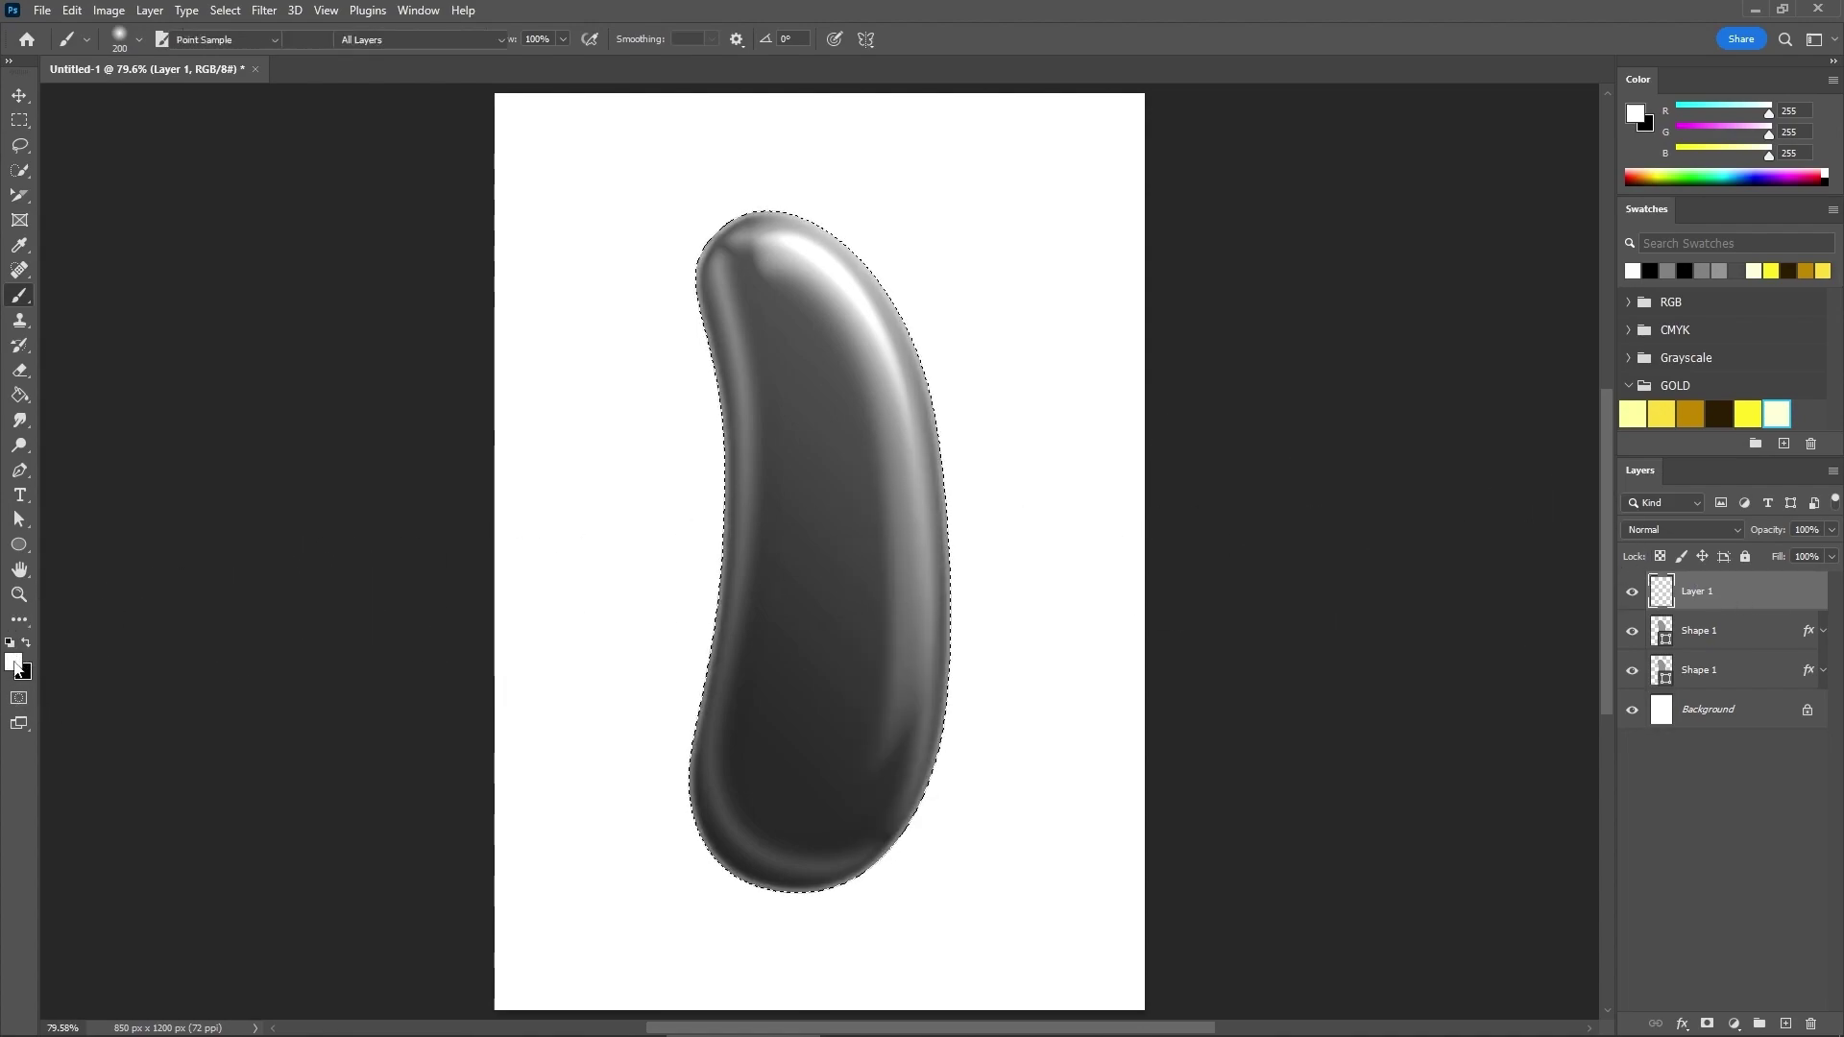
pyautogui.click(1519, 378)
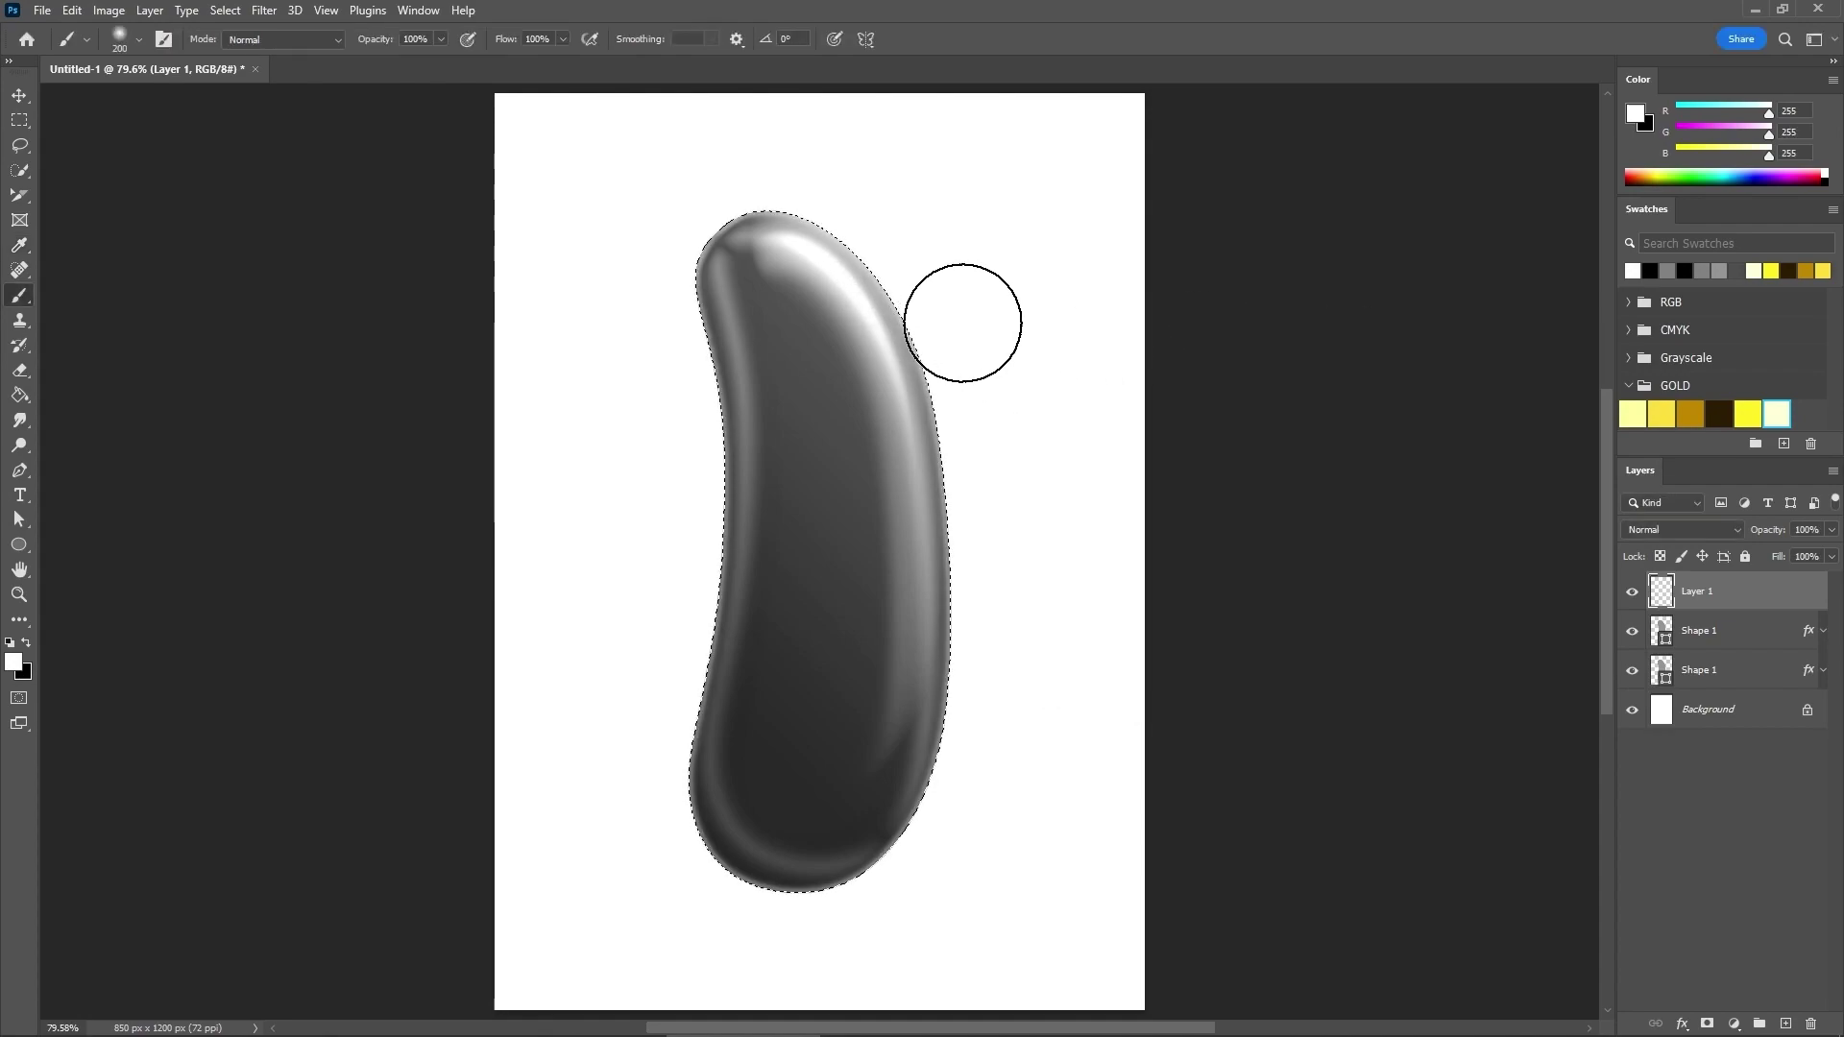
pyautogui.moveTo(959, 320)
pyautogui.mouseDown()
pyautogui.moveTo(965, 701)
pyautogui.moveTo(922, 873)
pyautogui.mouseUp()
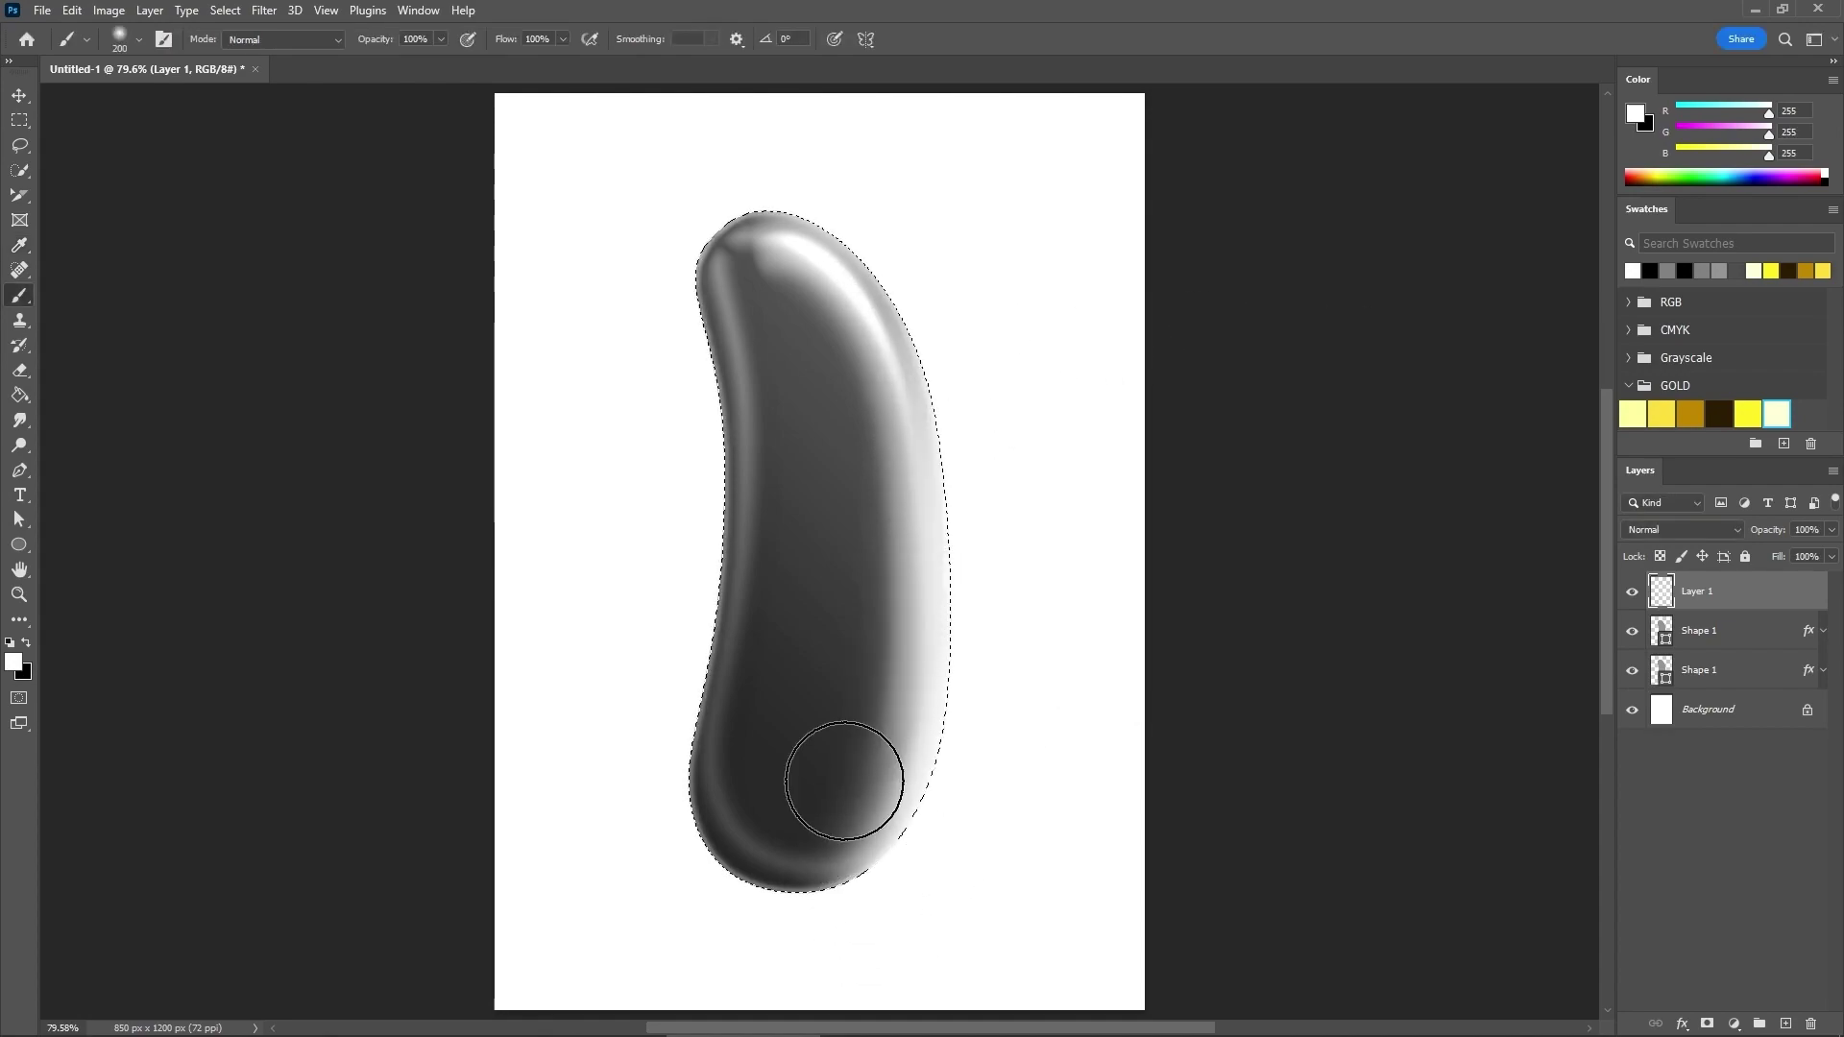
pyautogui.moveTo(650, 313)
pyautogui.mouseDown()
pyautogui.moveTo(697, 554)
pyautogui.moveTo(629, 799)
pyautogui.moveTo(651, 762)
pyautogui.moveTo(671, 387)
pyautogui.moveTo(673, 673)
pyautogui.moveTo(650, 806)
pyautogui.mouseUp()
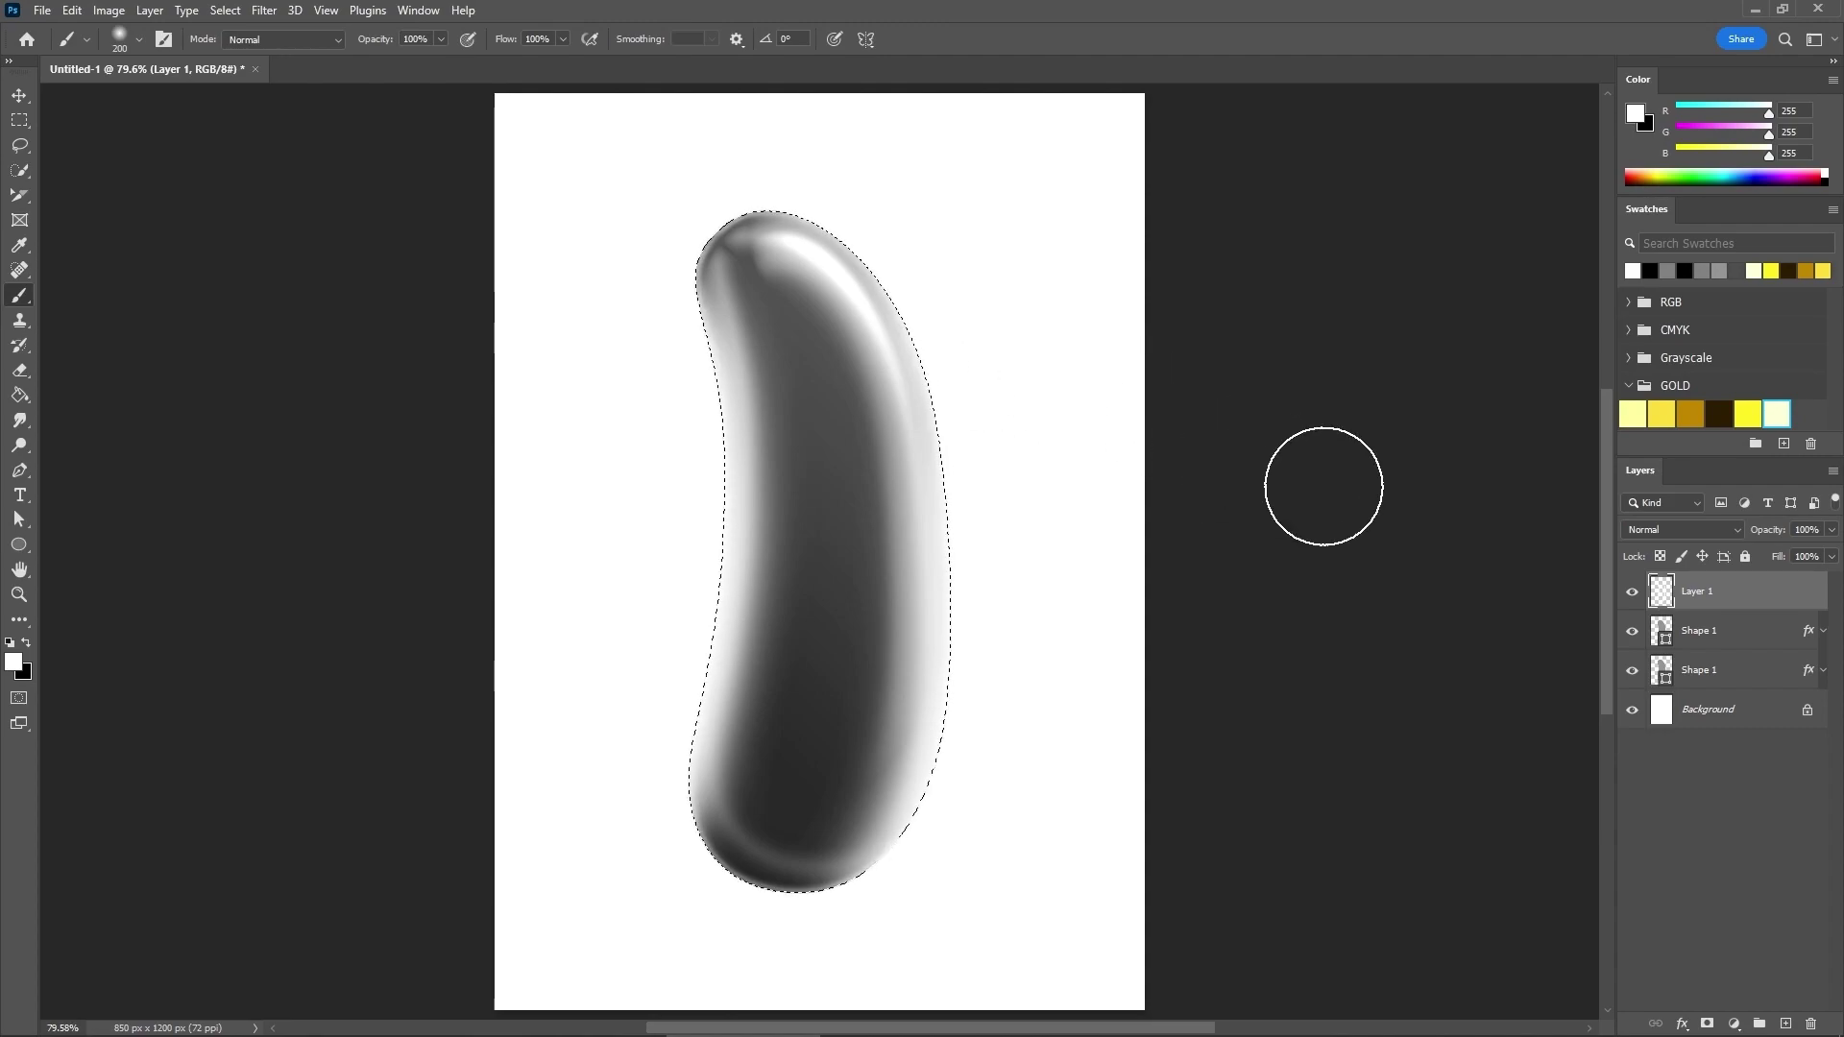
# Step: Set Layer 1 to Overlay blend mode at 70% opacity and deselect the bean outline
pyautogui.click(1709, 528)
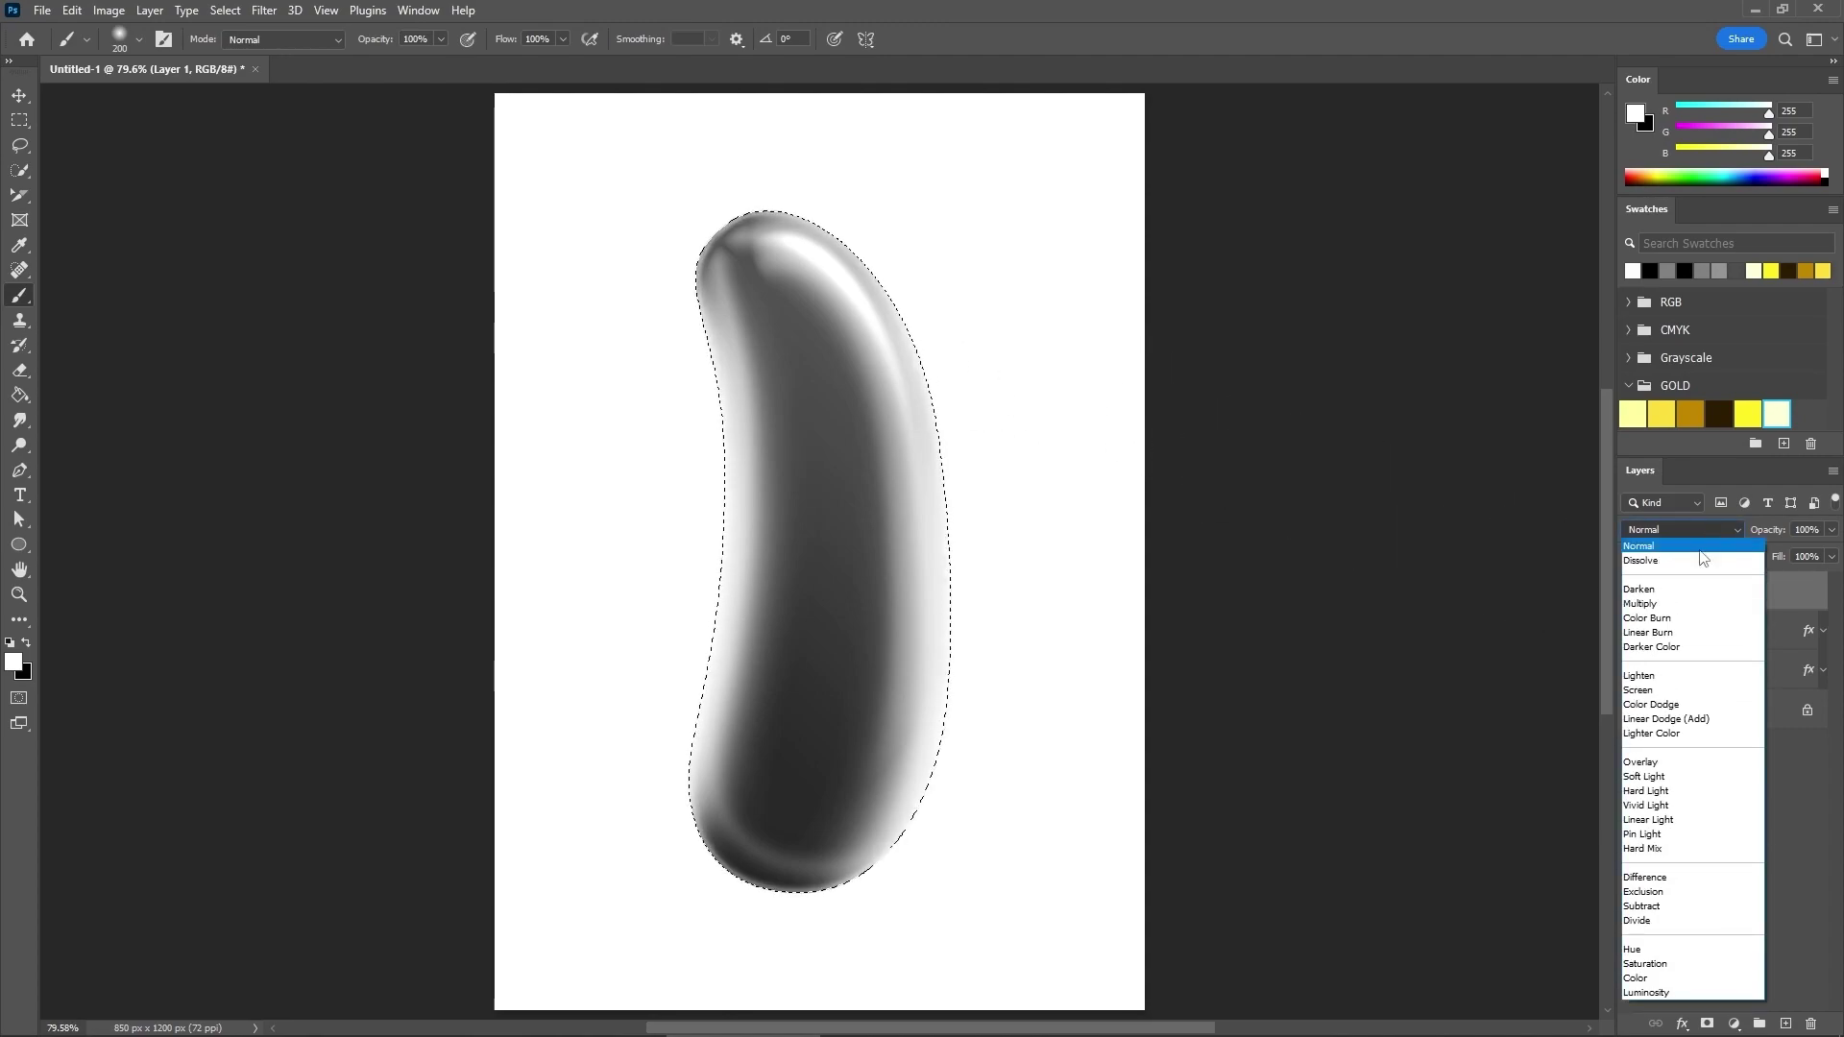
pyautogui.click(1664, 760)
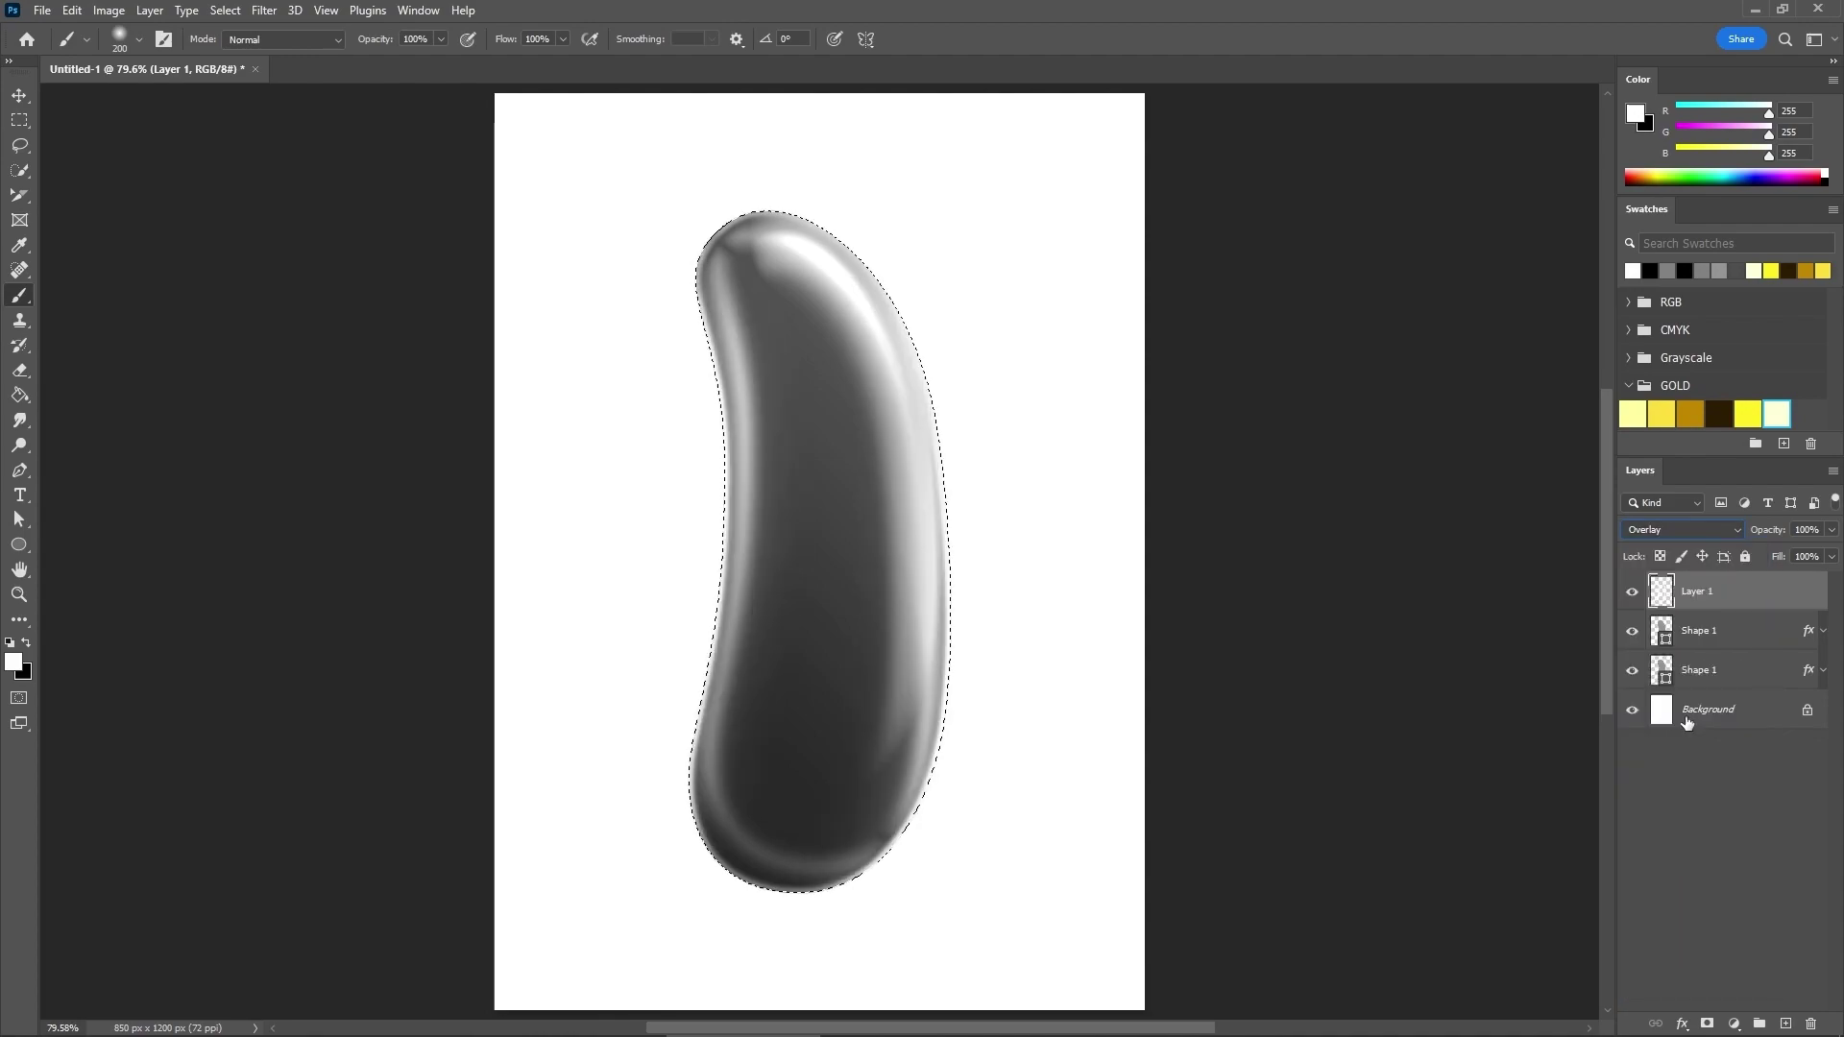
pyautogui.click(1772, 538)
pyautogui.write('70')
pyautogui.press('Return')
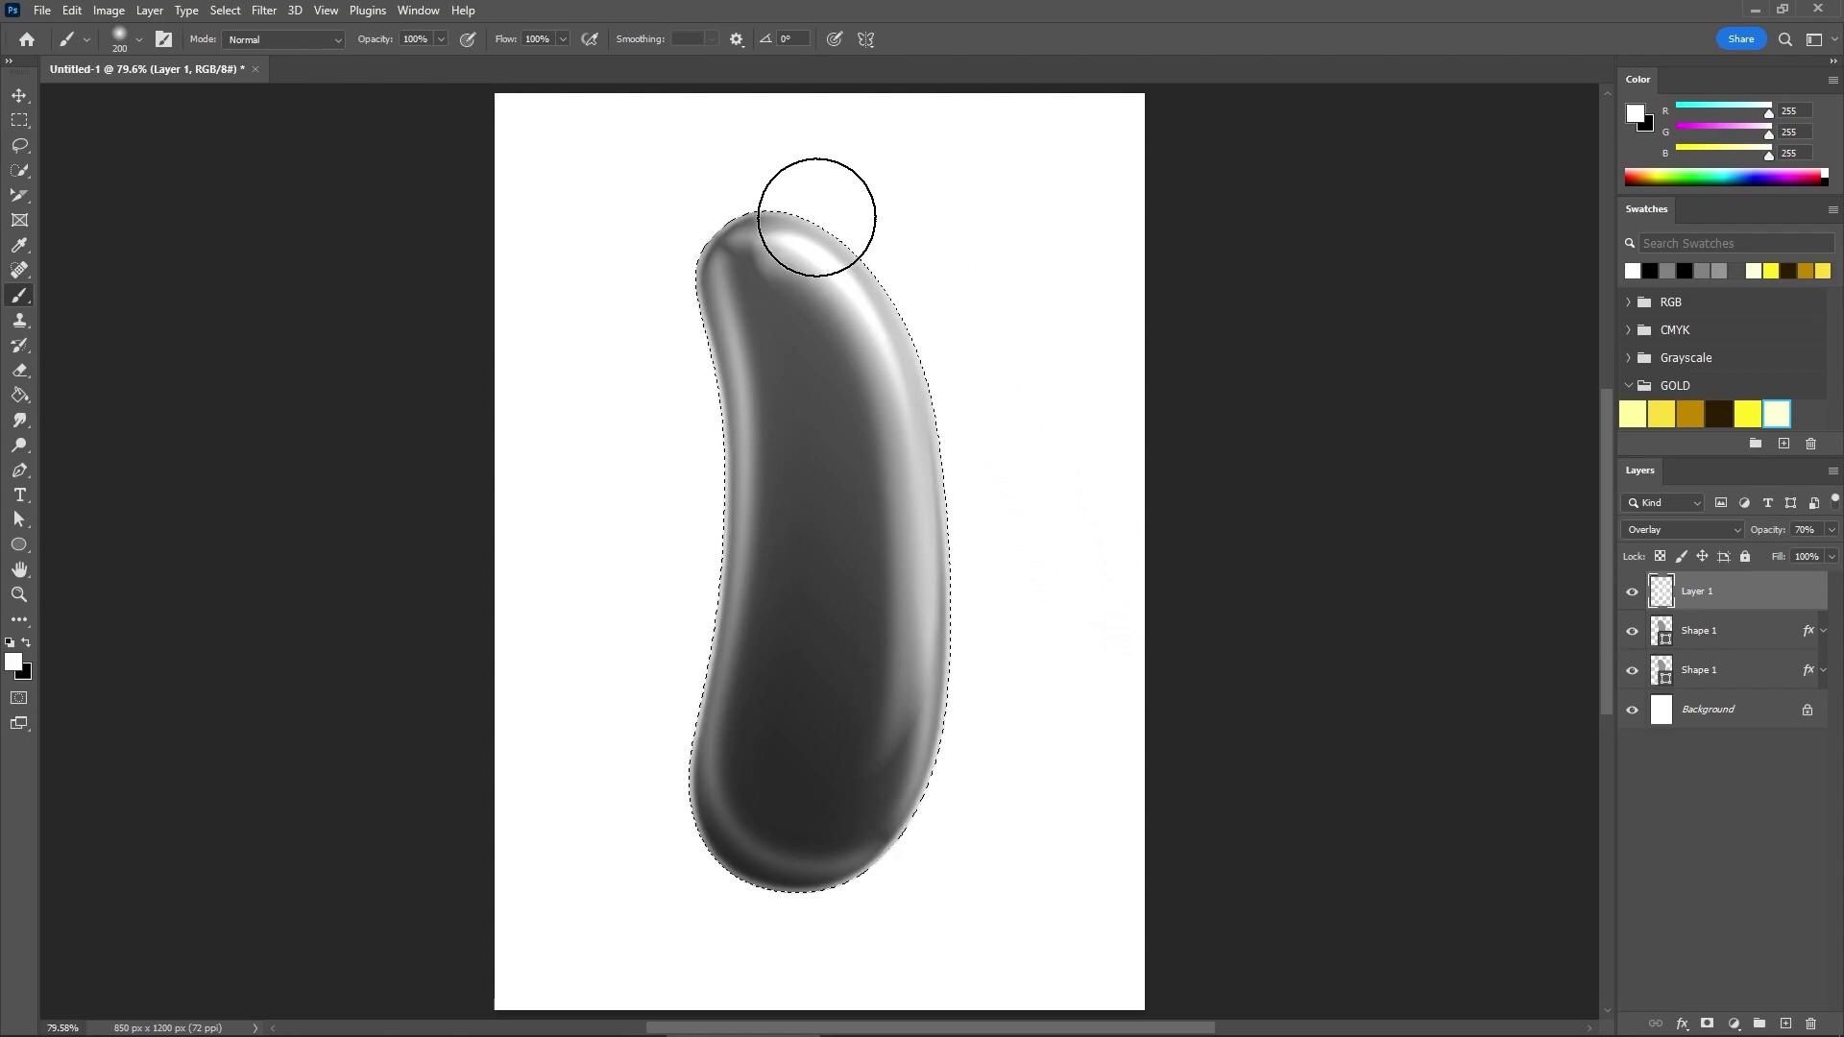
pyautogui.hotkey('ctrl', 'd')
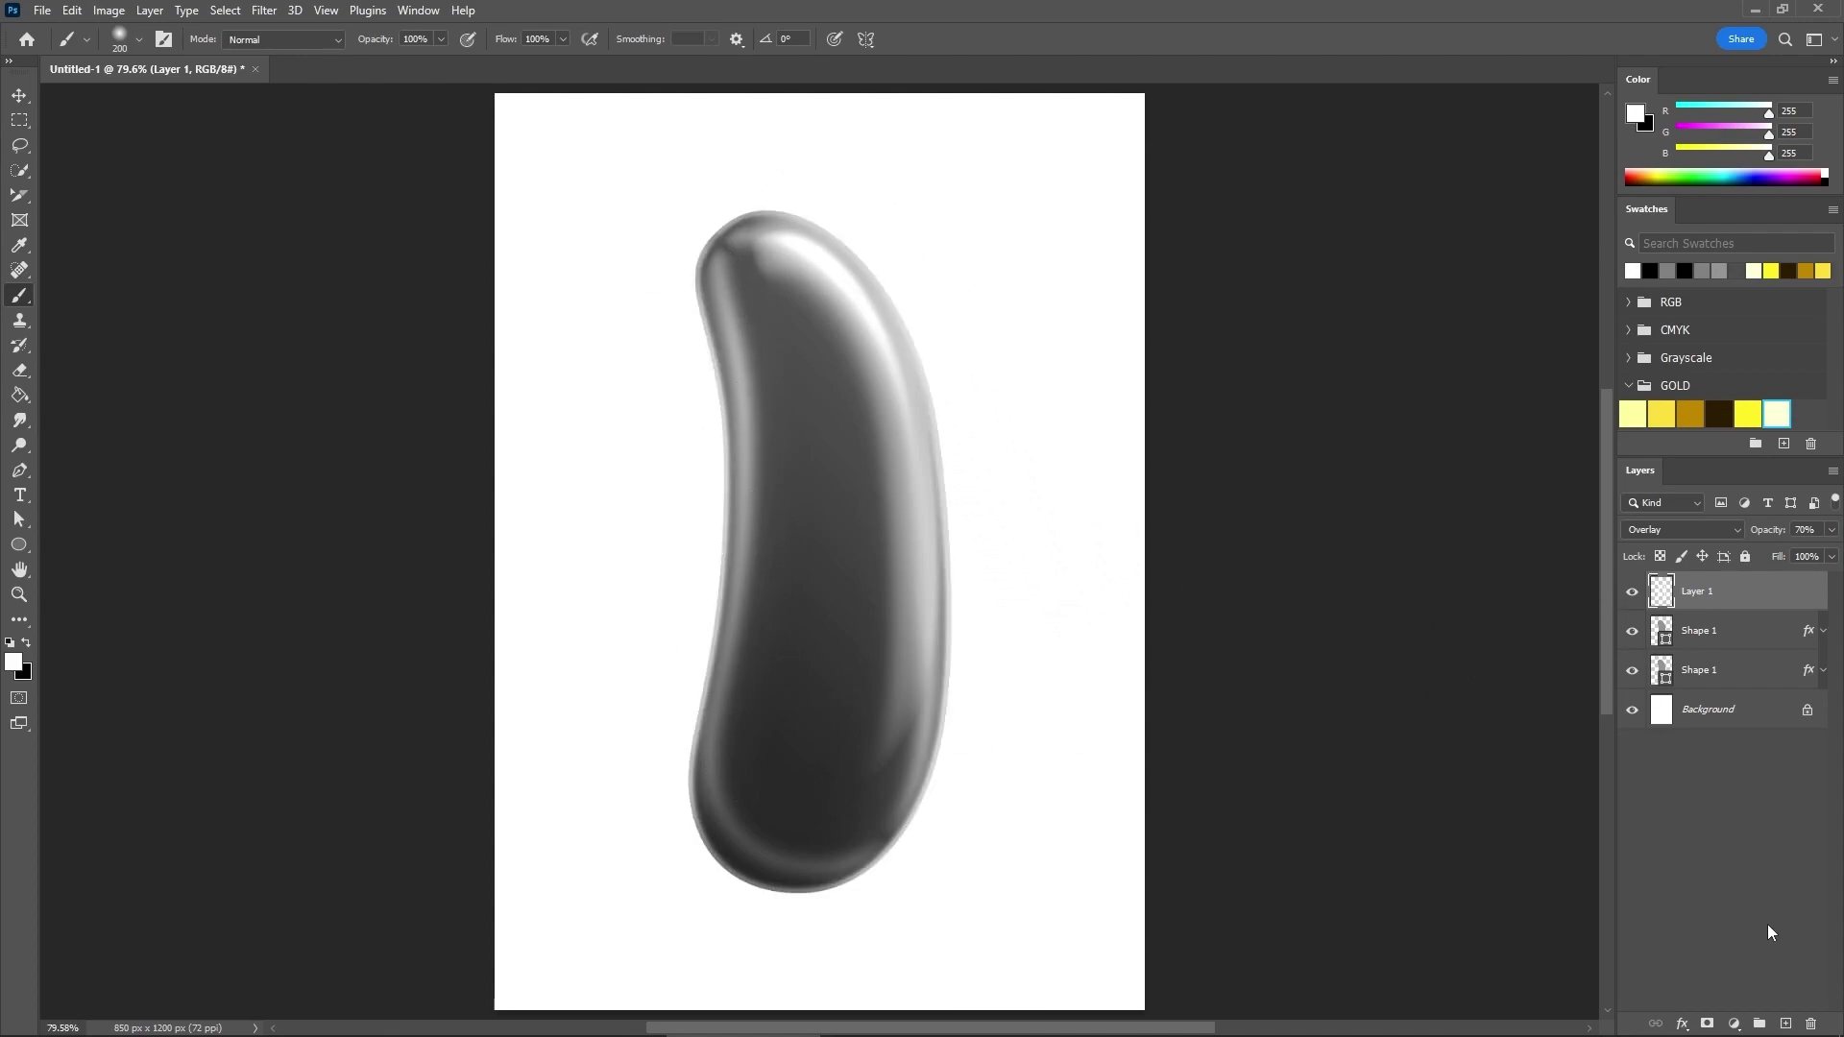
# Step: Add a new layer on top and reduce the soft round brush size to 10 px
pyautogui.click(1785, 1023)
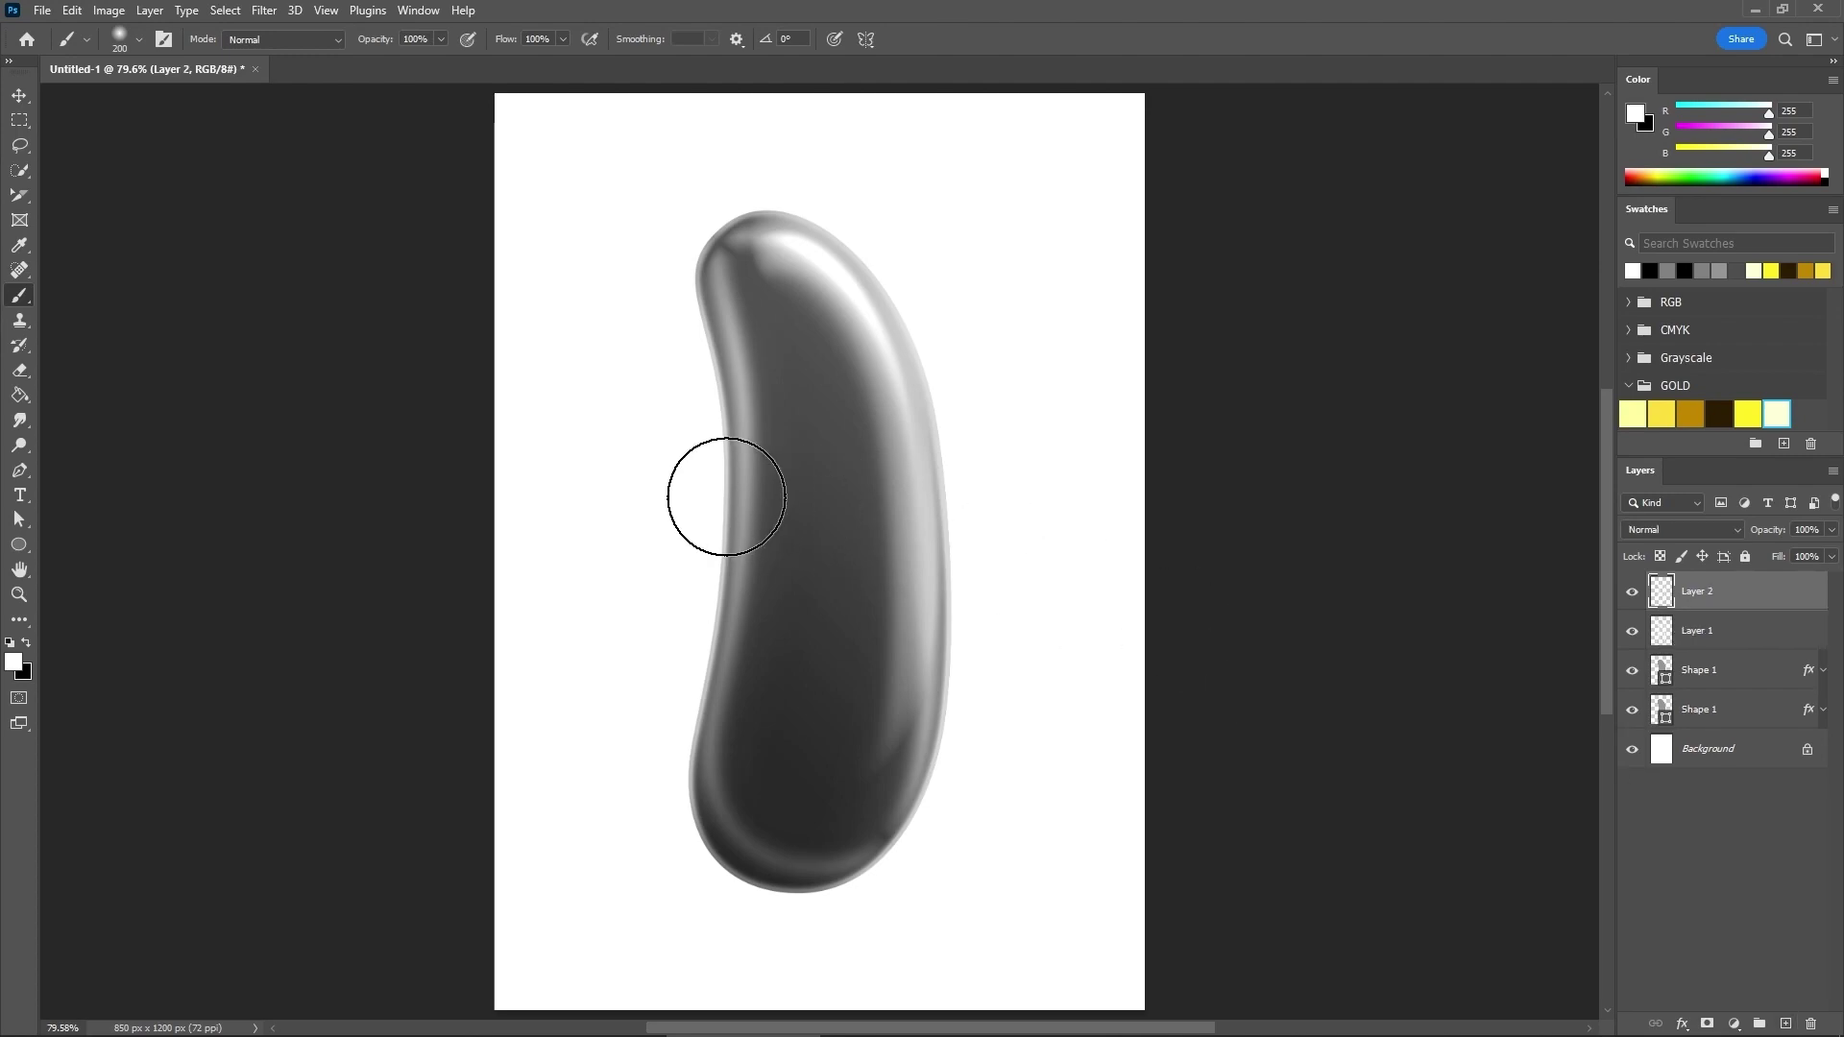
pyautogui.rightClick(830, 438)
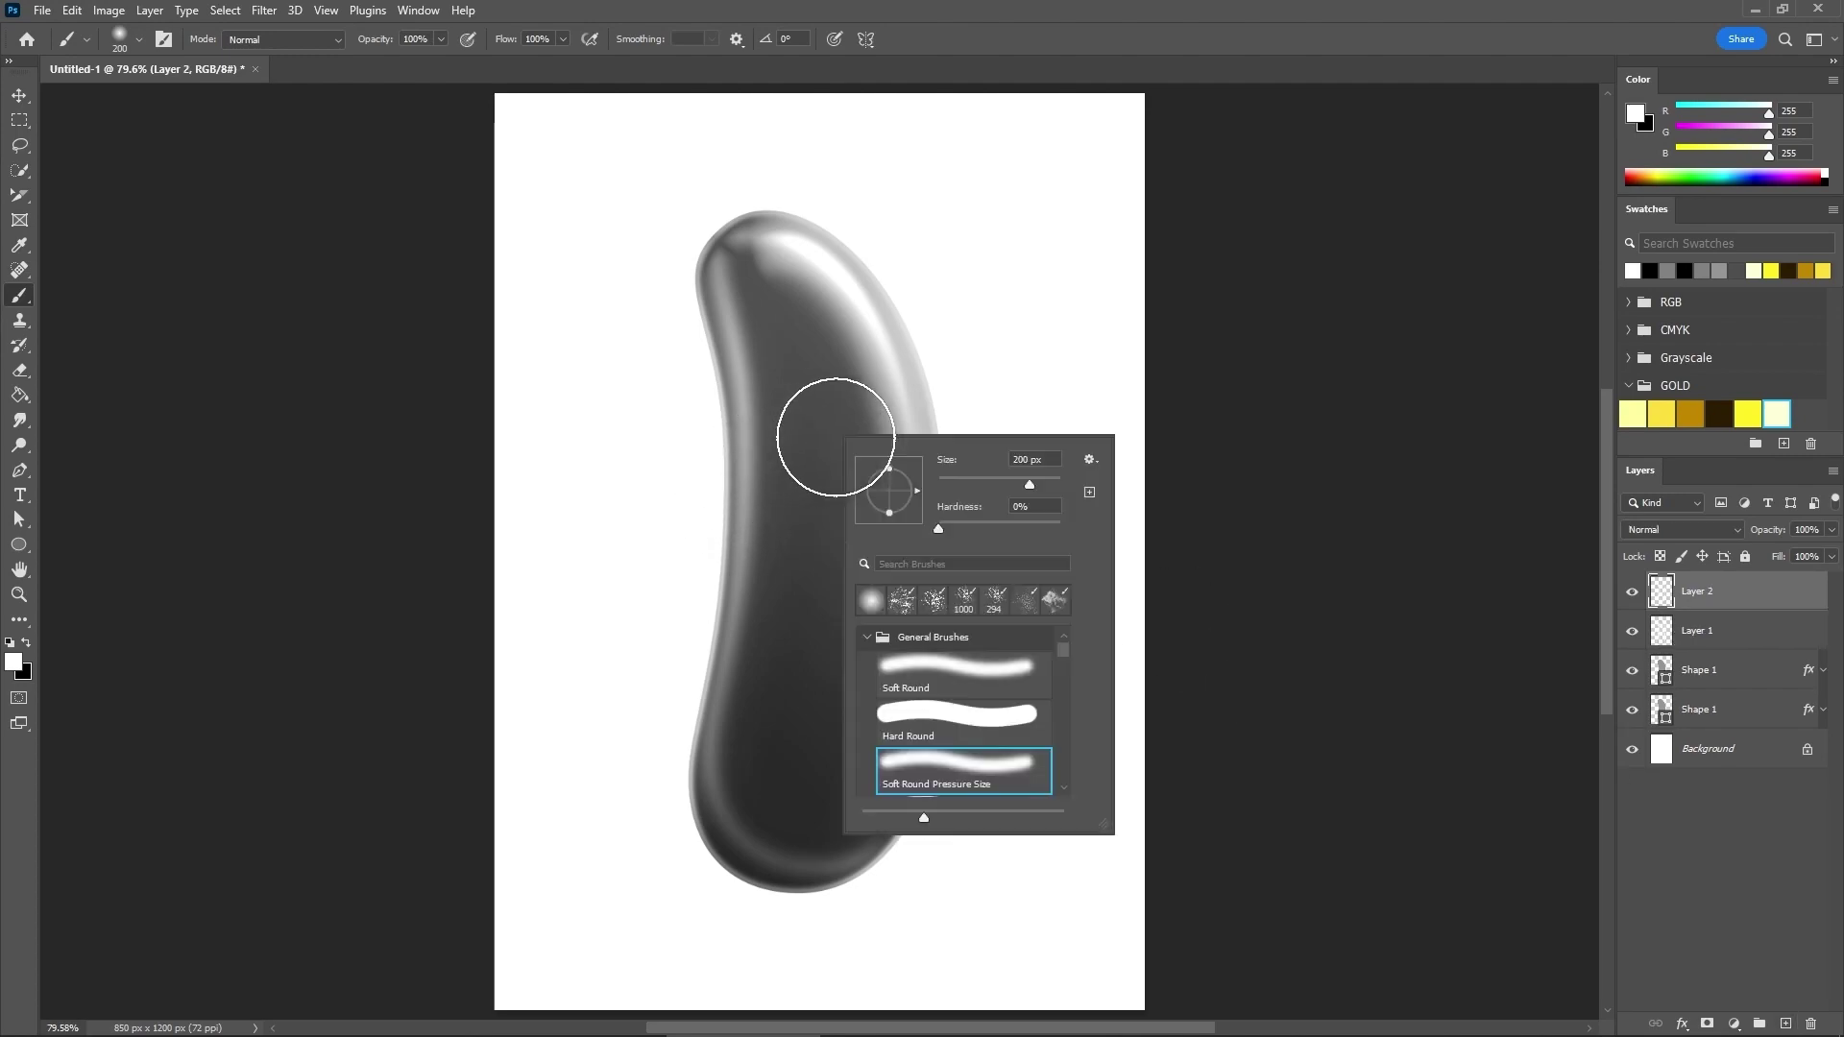
pyautogui.doubleClick(1023, 459)
pyautogui.write('10')
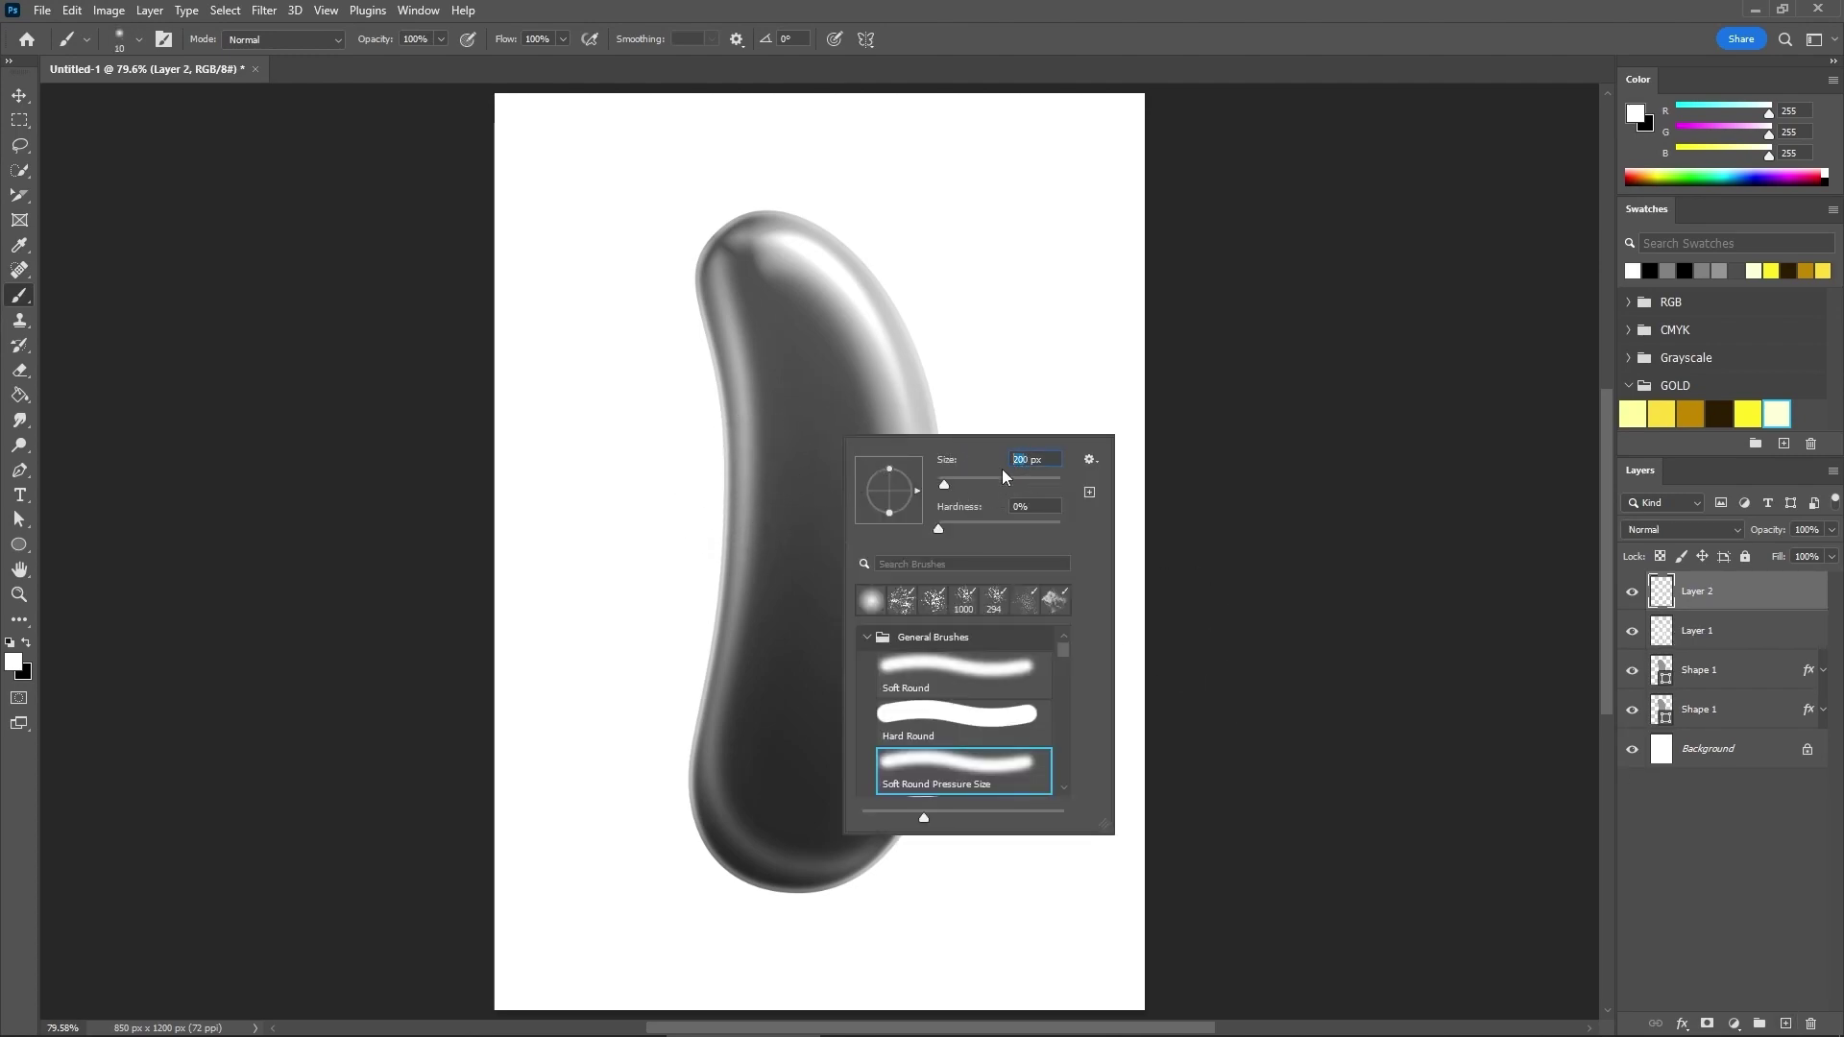
pyautogui.press('Return')
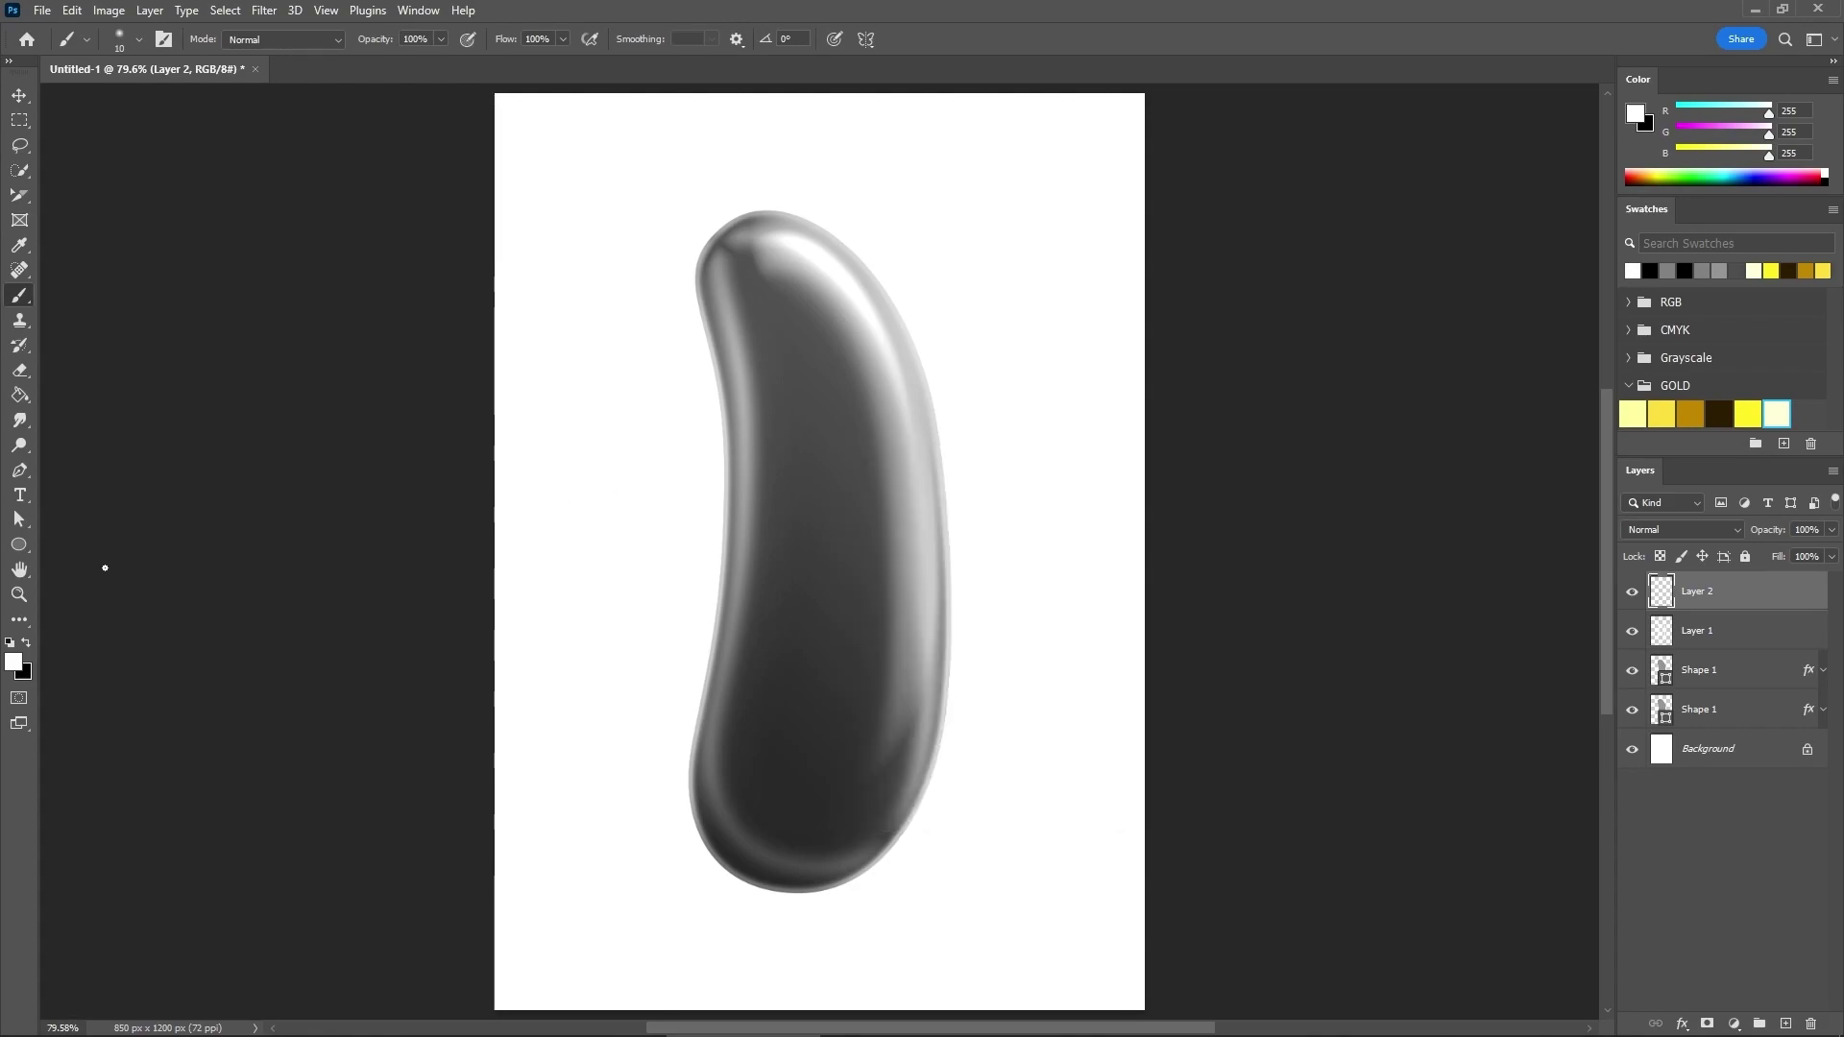
# Step: Paint three small white highlight dots along the curve of the bean's upper-left end on Layer 2
pyautogui.click(19, 594)
pyautogui.moveTo(659, 185); pyautogui.dragTo(883, 353)
pyautogui.click(23, 297)
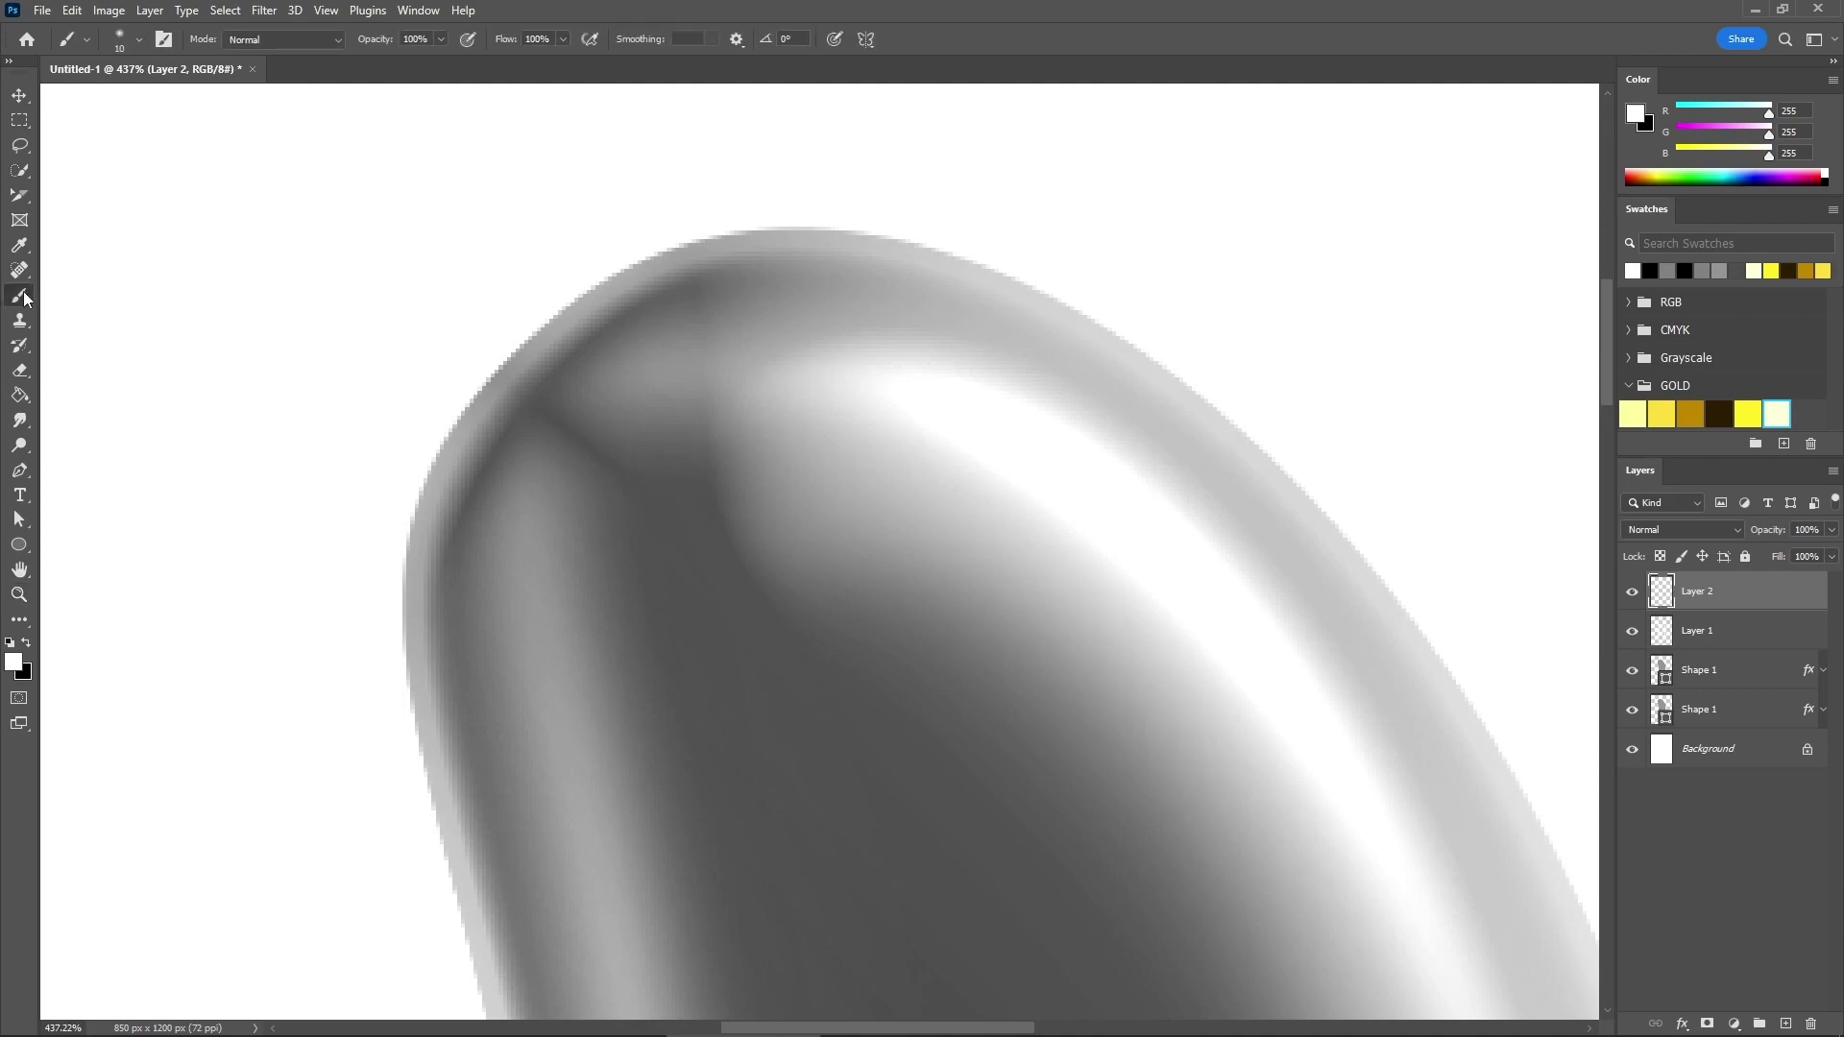
pyautogui.click(625, 387)
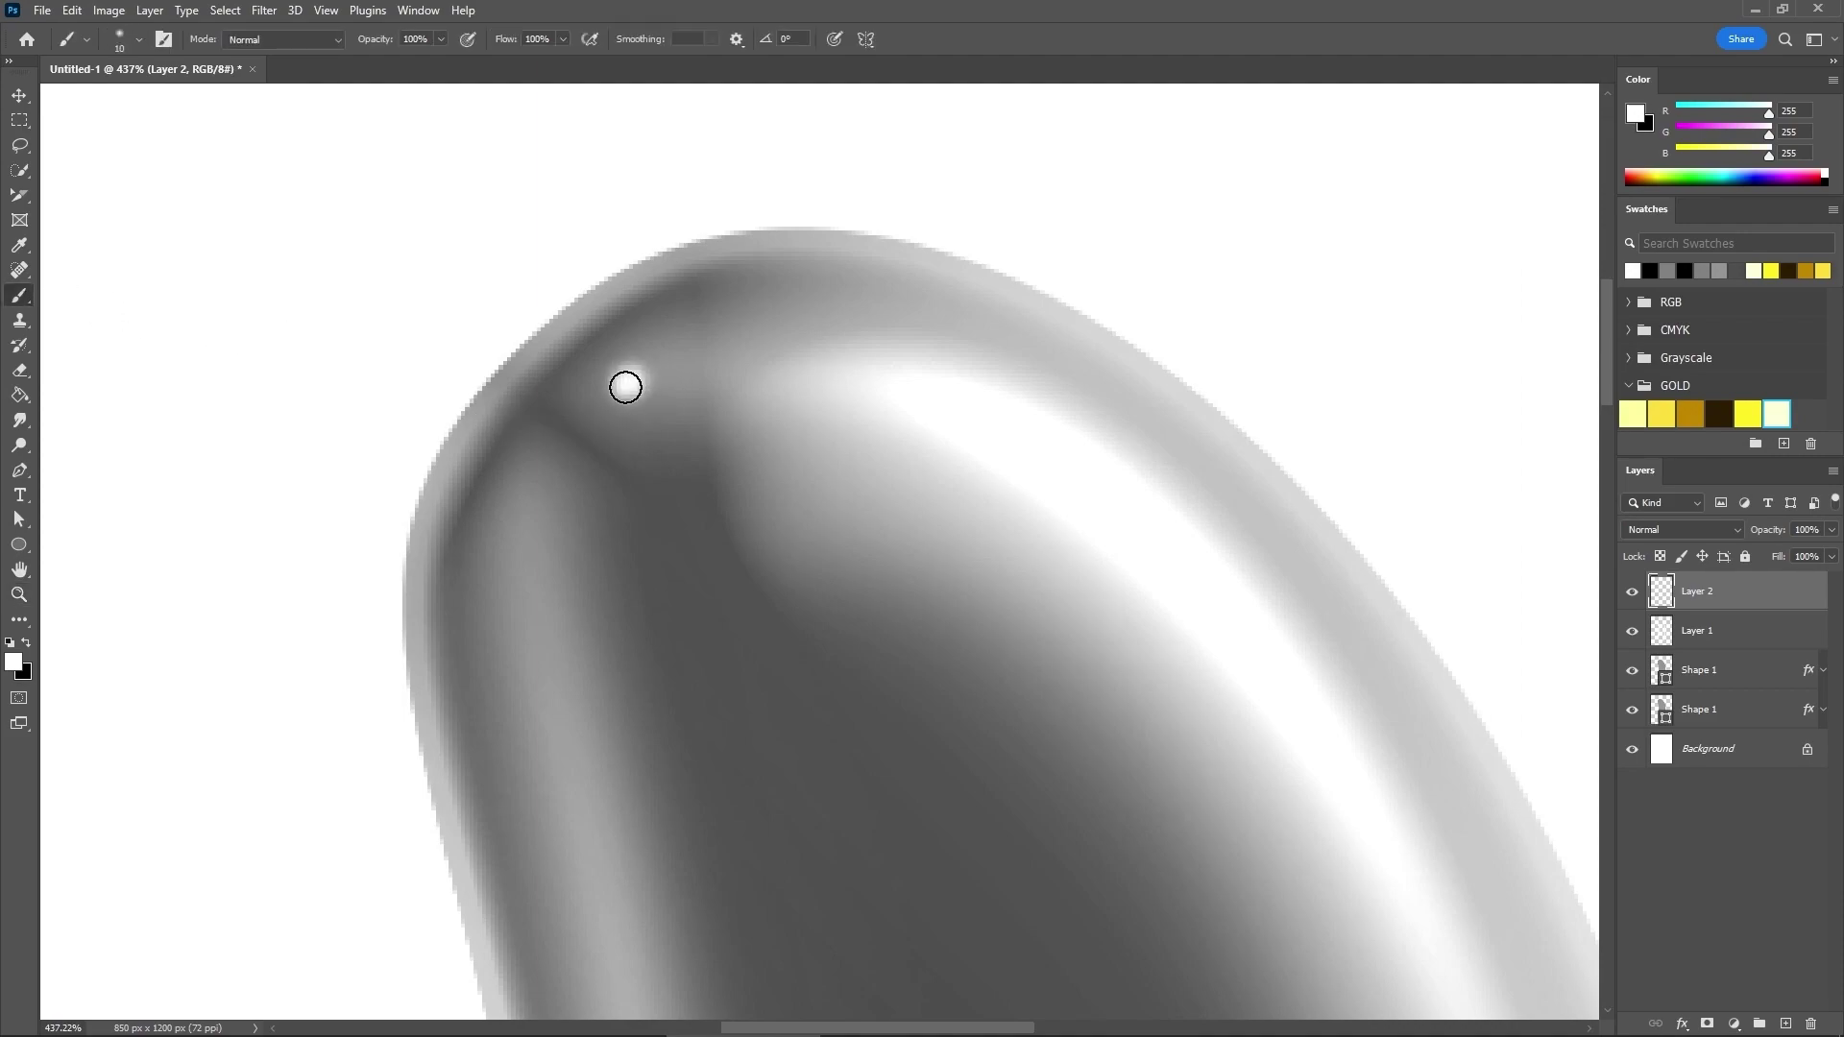
pyautogui.click(625, 387)
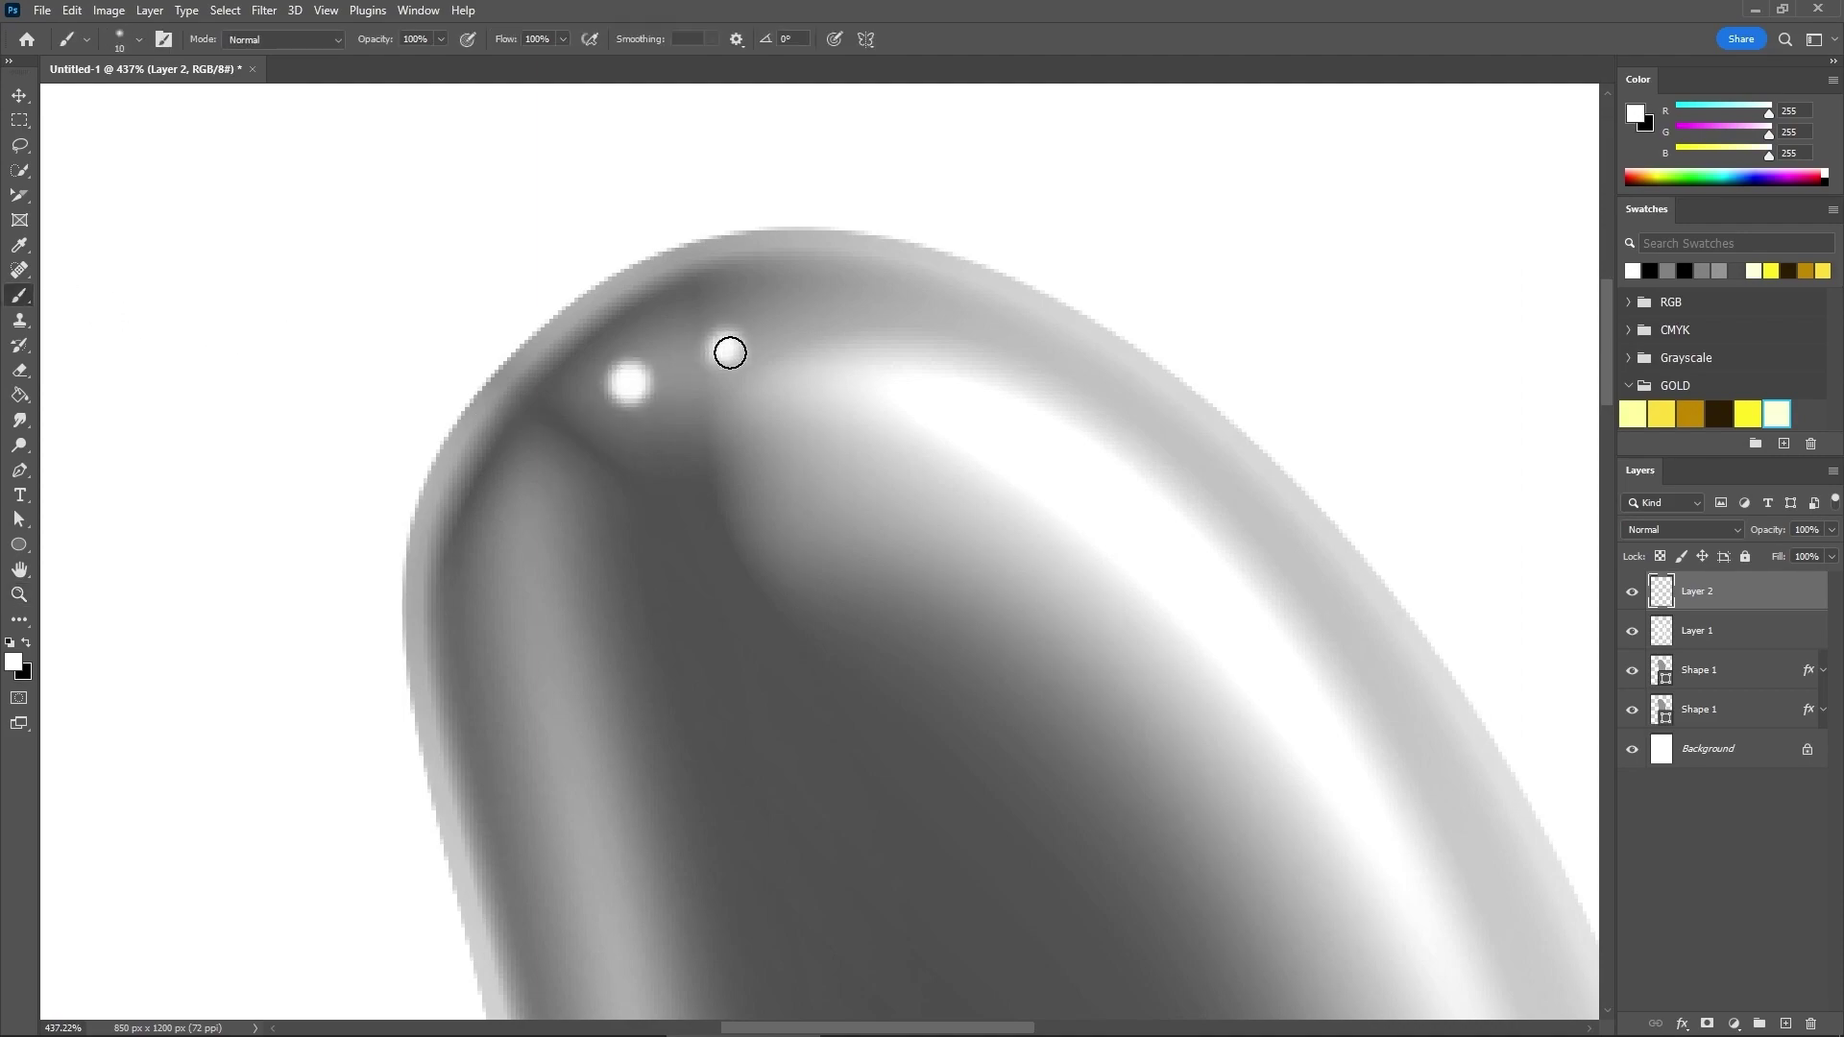
pyautogui.click(730, 352)
pyautogui.click(527, 483)
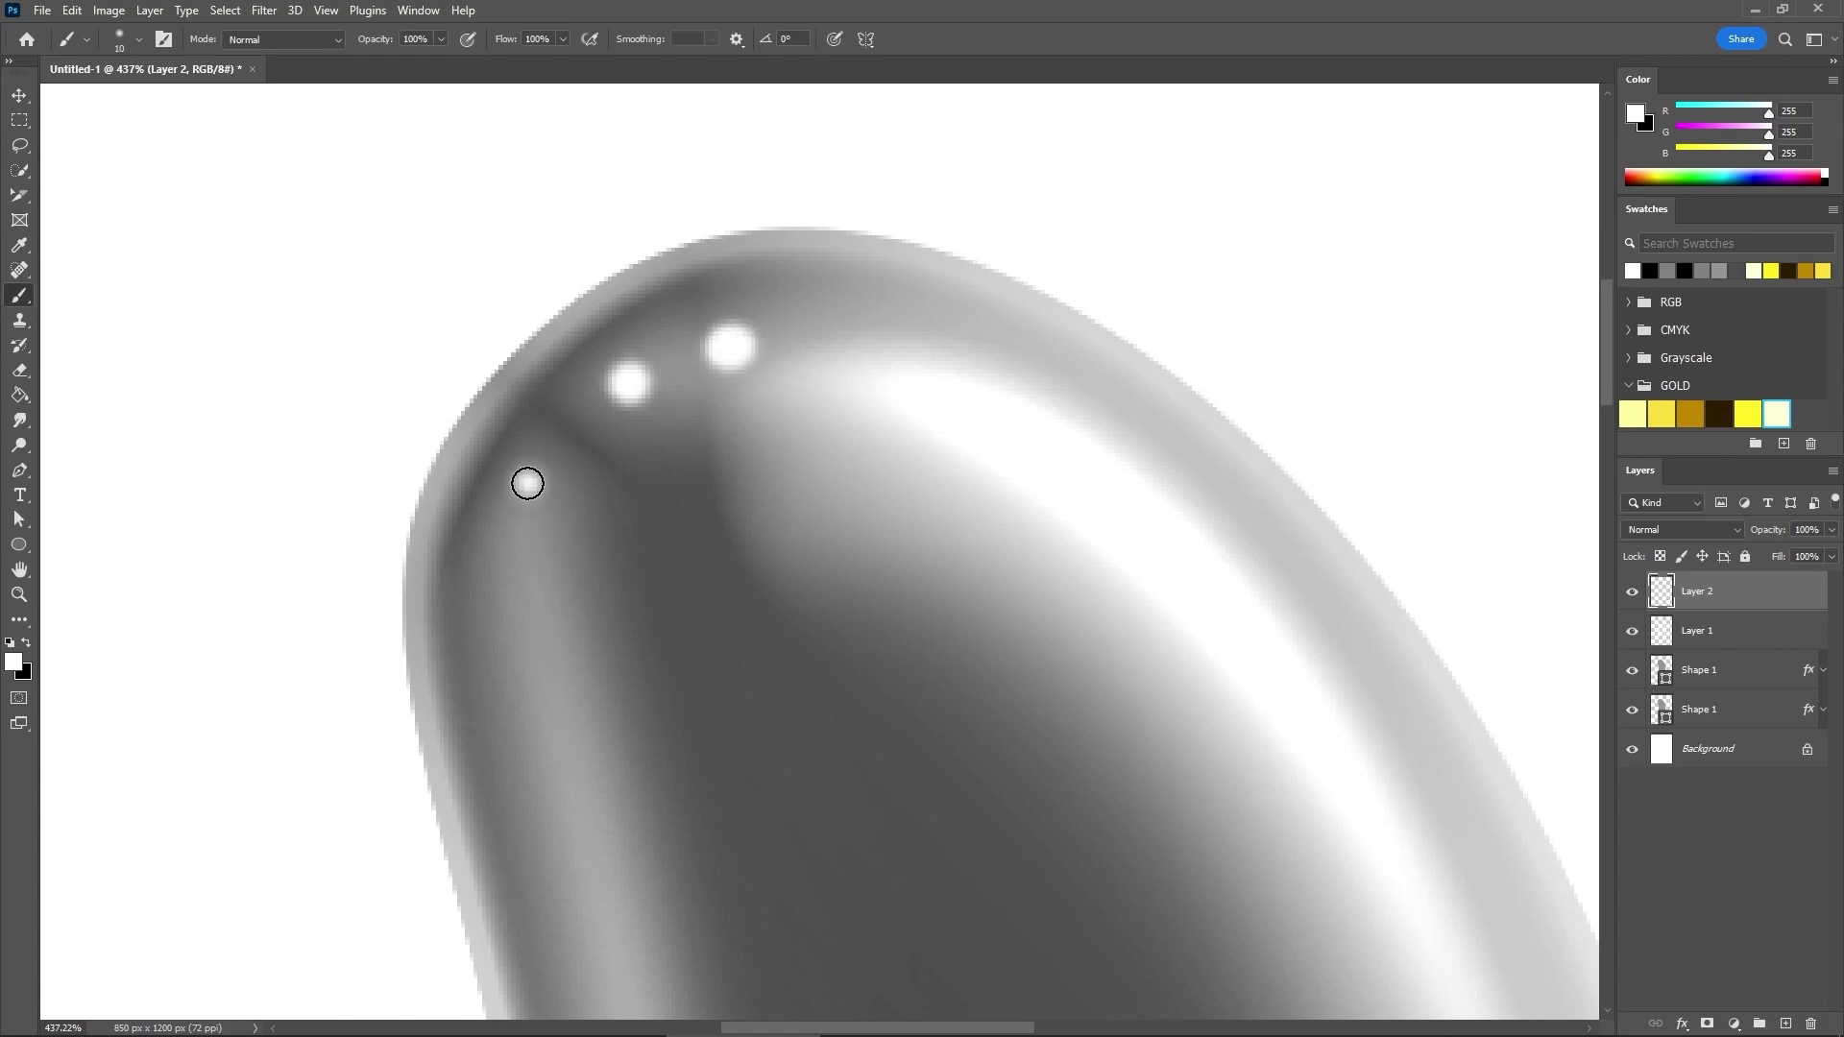
pyautogui.moveTo(527, 483); pyautogui.dragTo(528, 490)
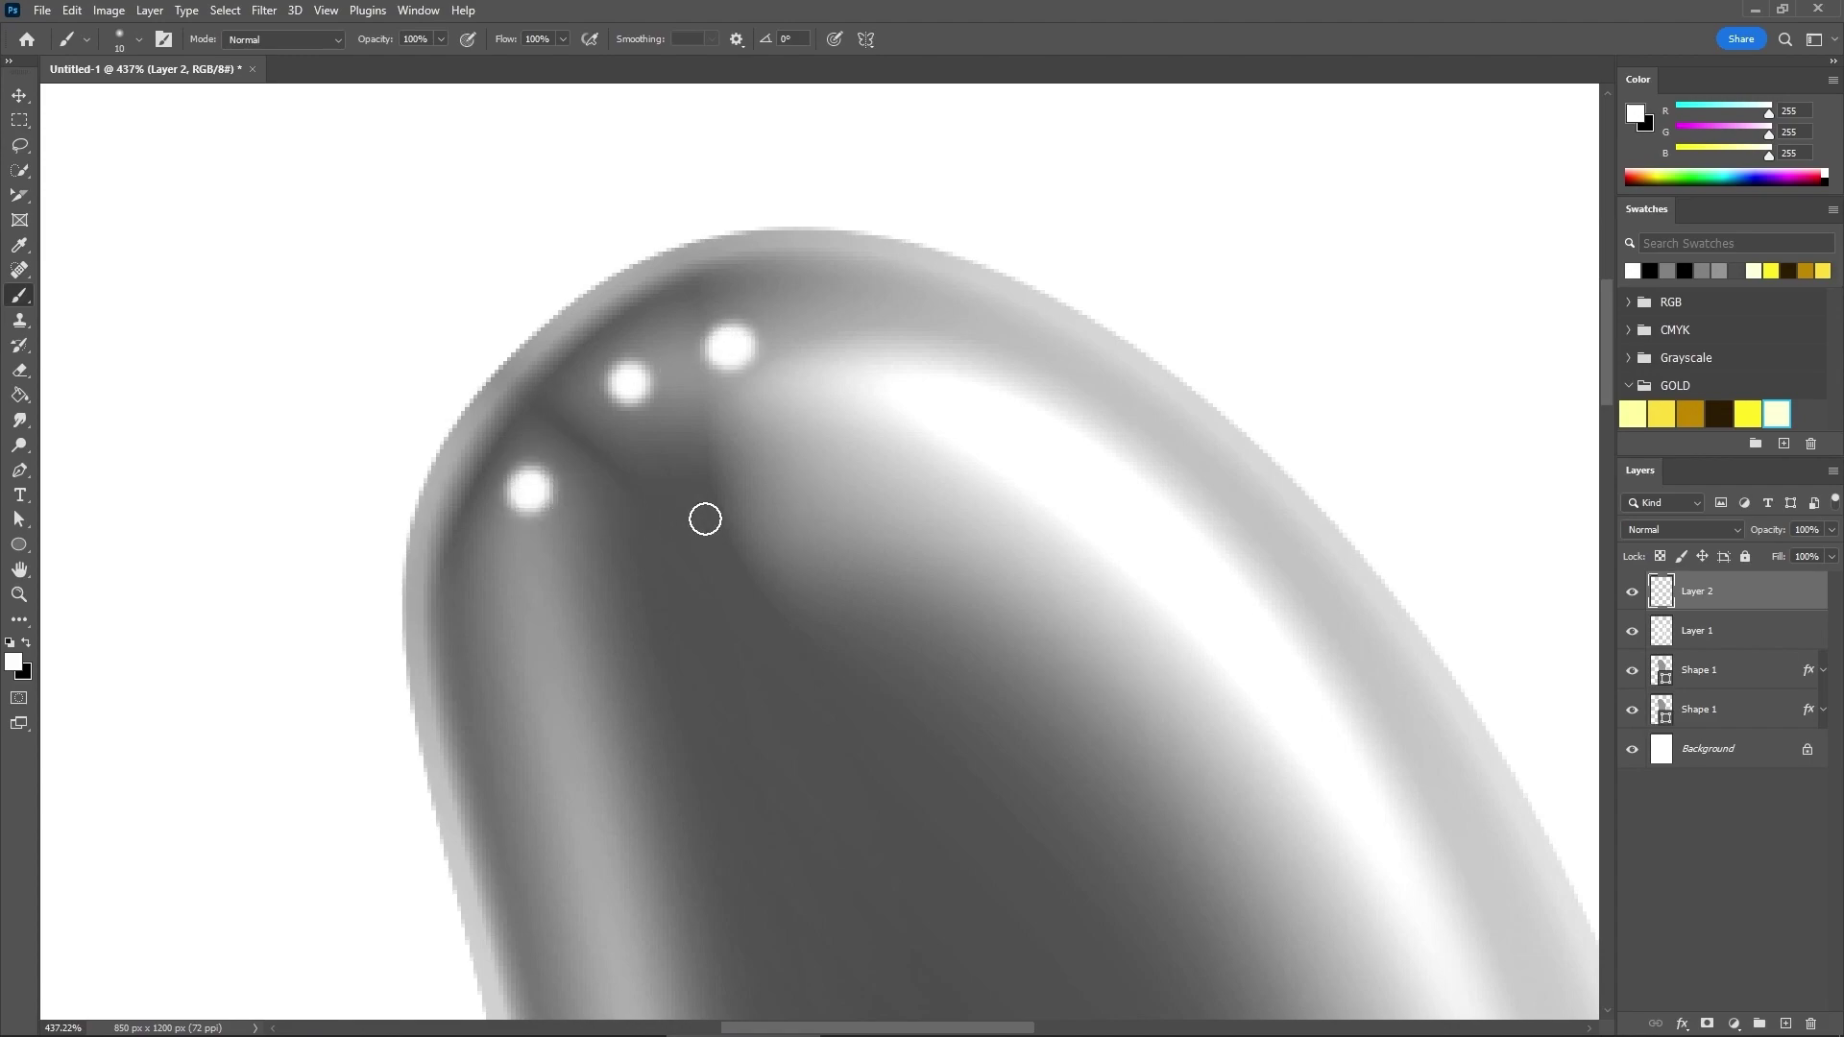
pyautogui.hotkey('ctrl', '0')
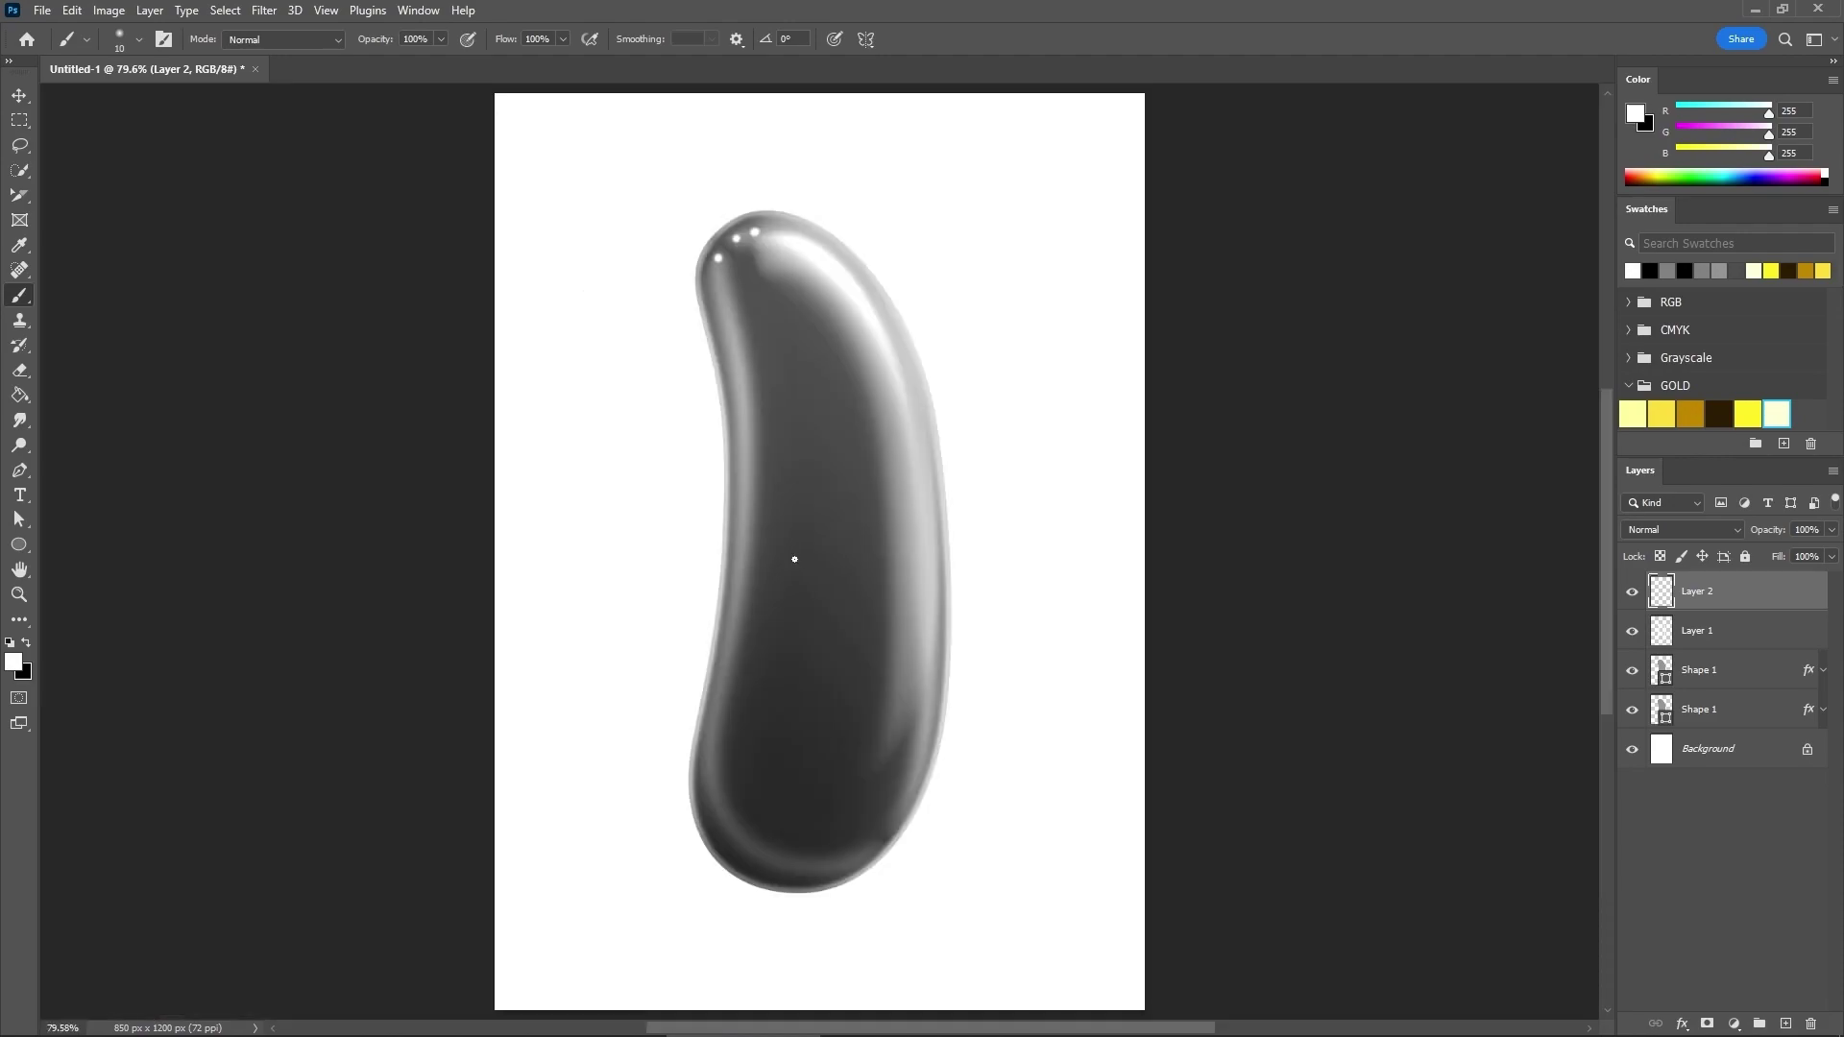
# Step: Paint a small white dot on the bean's right-hand highlight band and set Layer 2's blend mode to Soft Light
pyautogui.moveTo(976, 752); pyautogui.dragTo(809, 483)
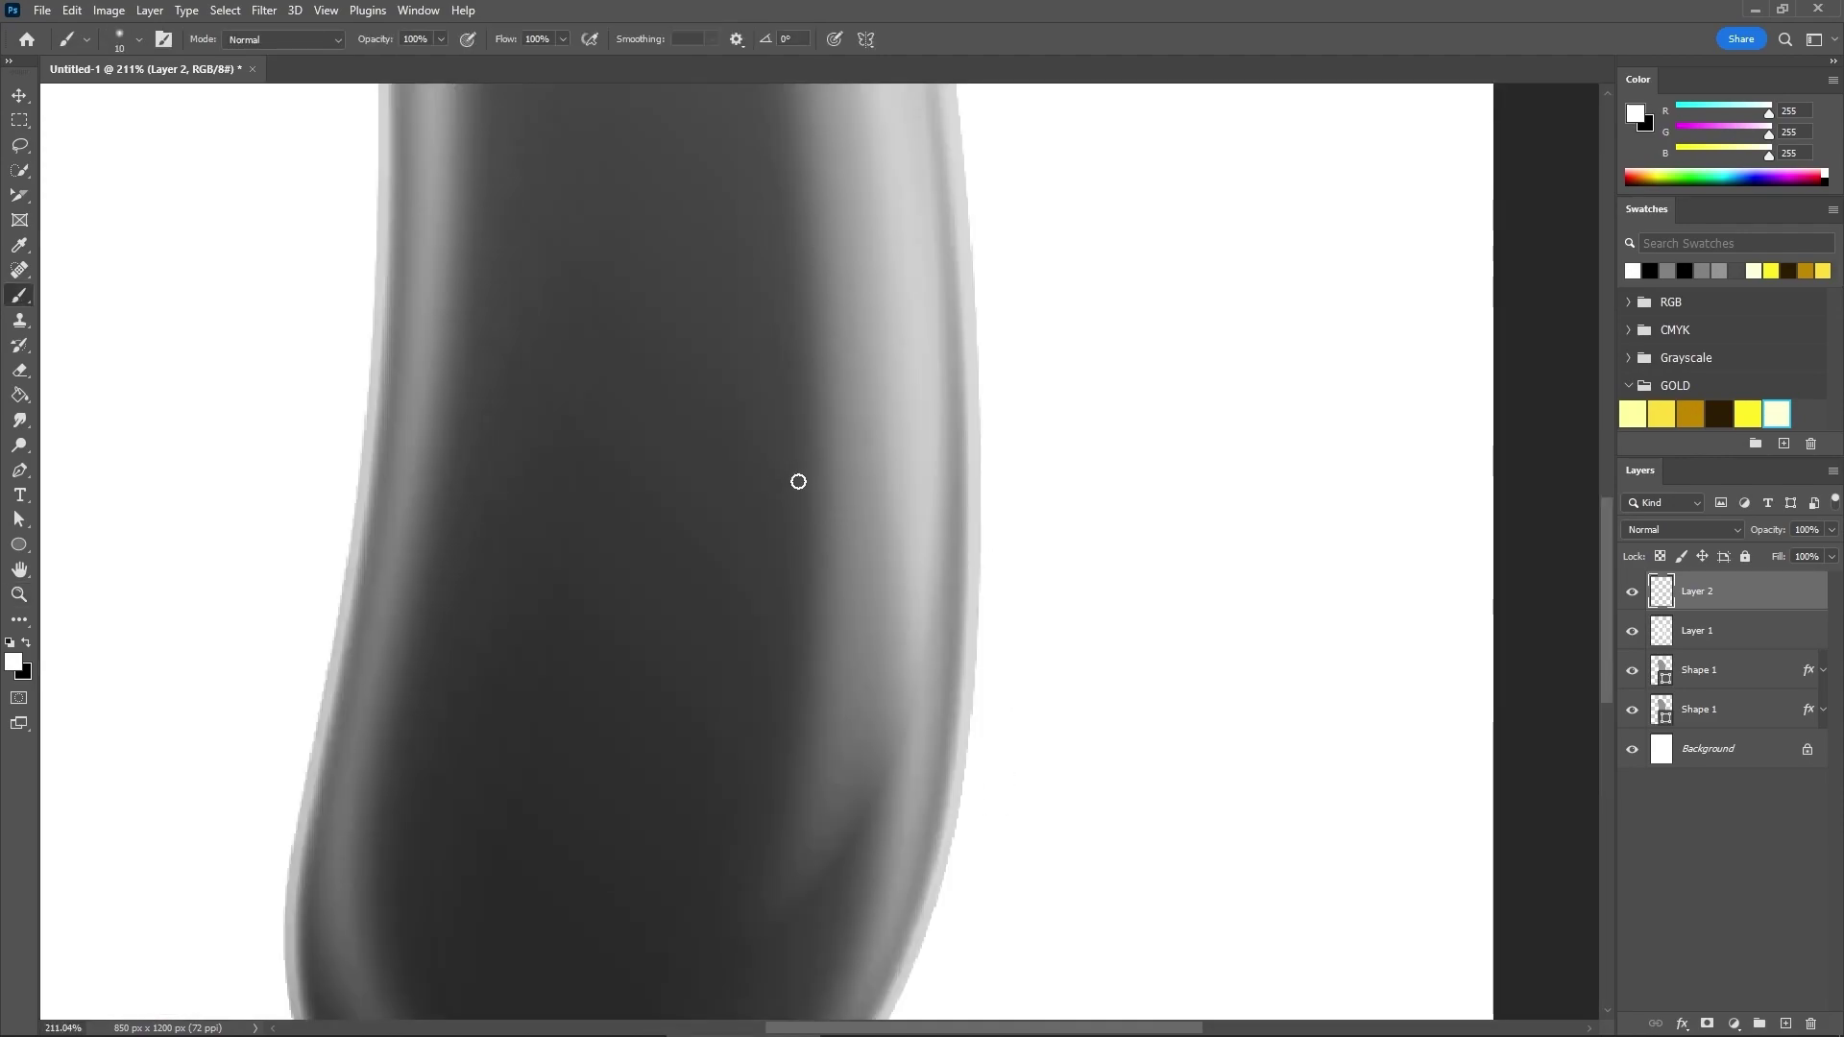
pyautogui.moveTo(910, 445); pyautogui.dragTo(910, 444)
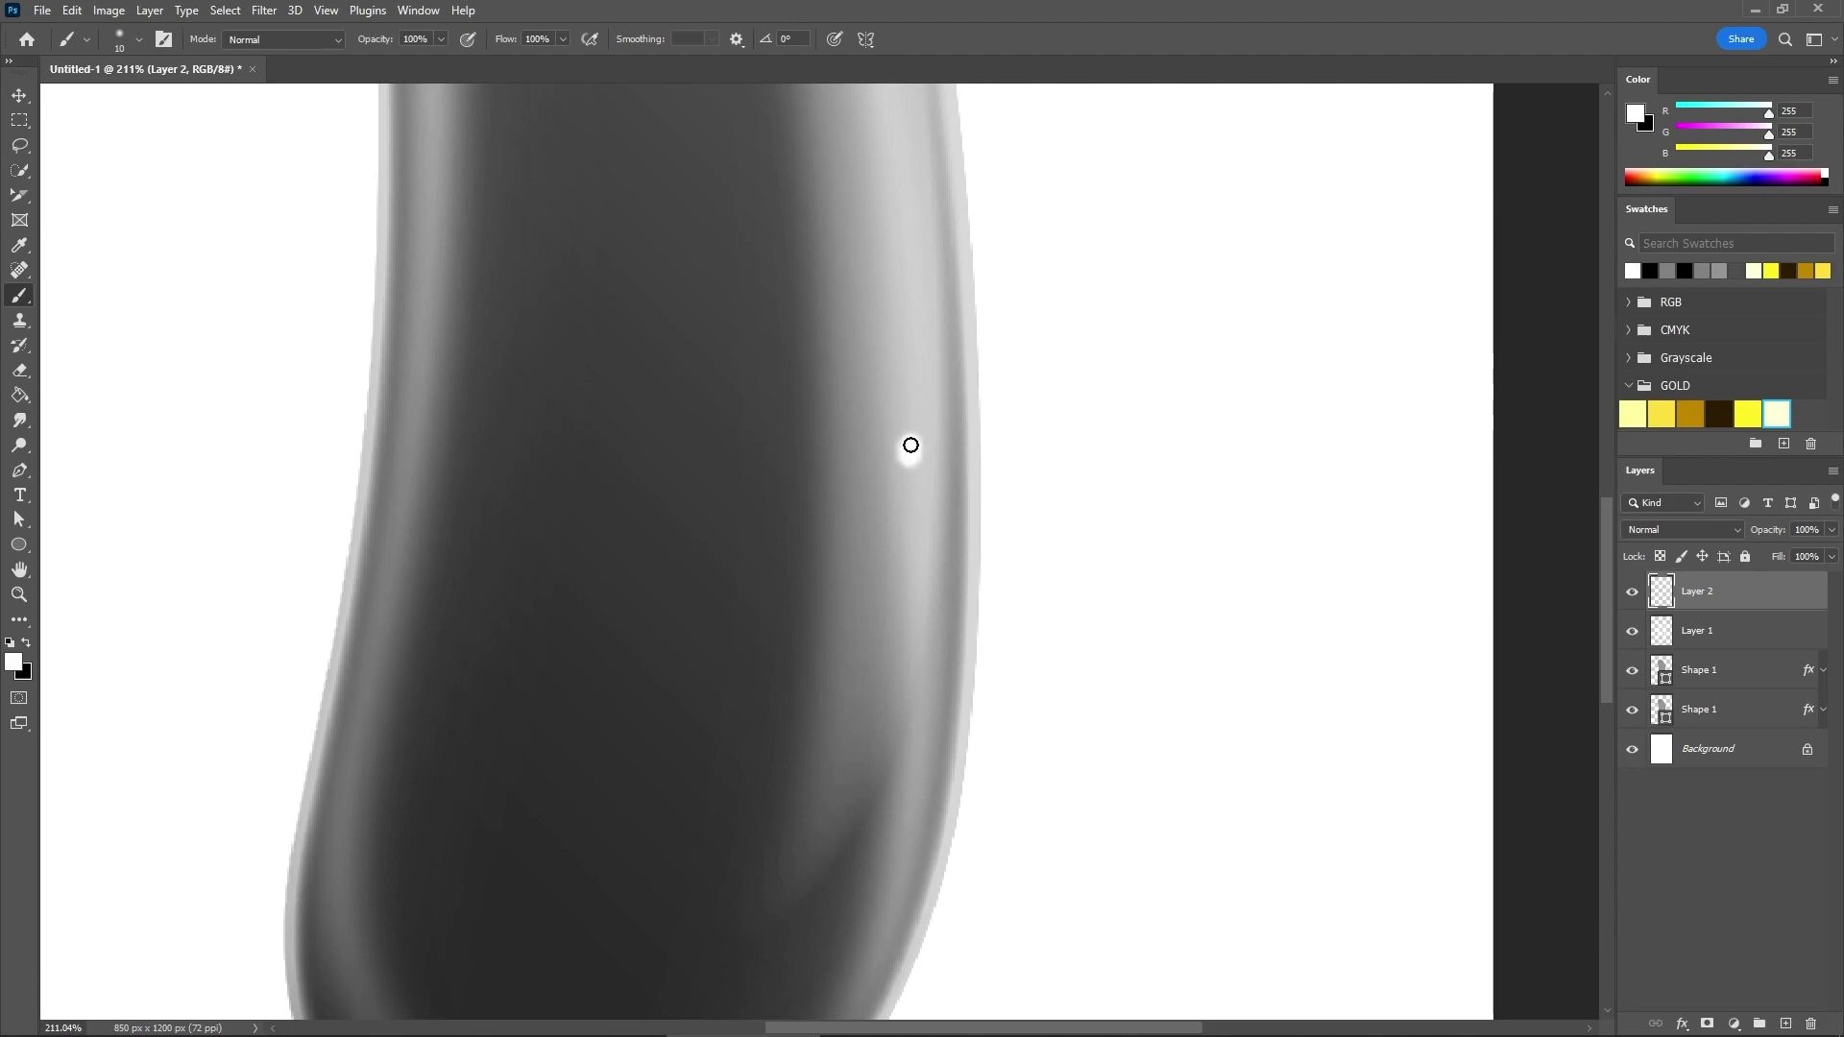
pyautogui.hotkey('ctrl', '0')
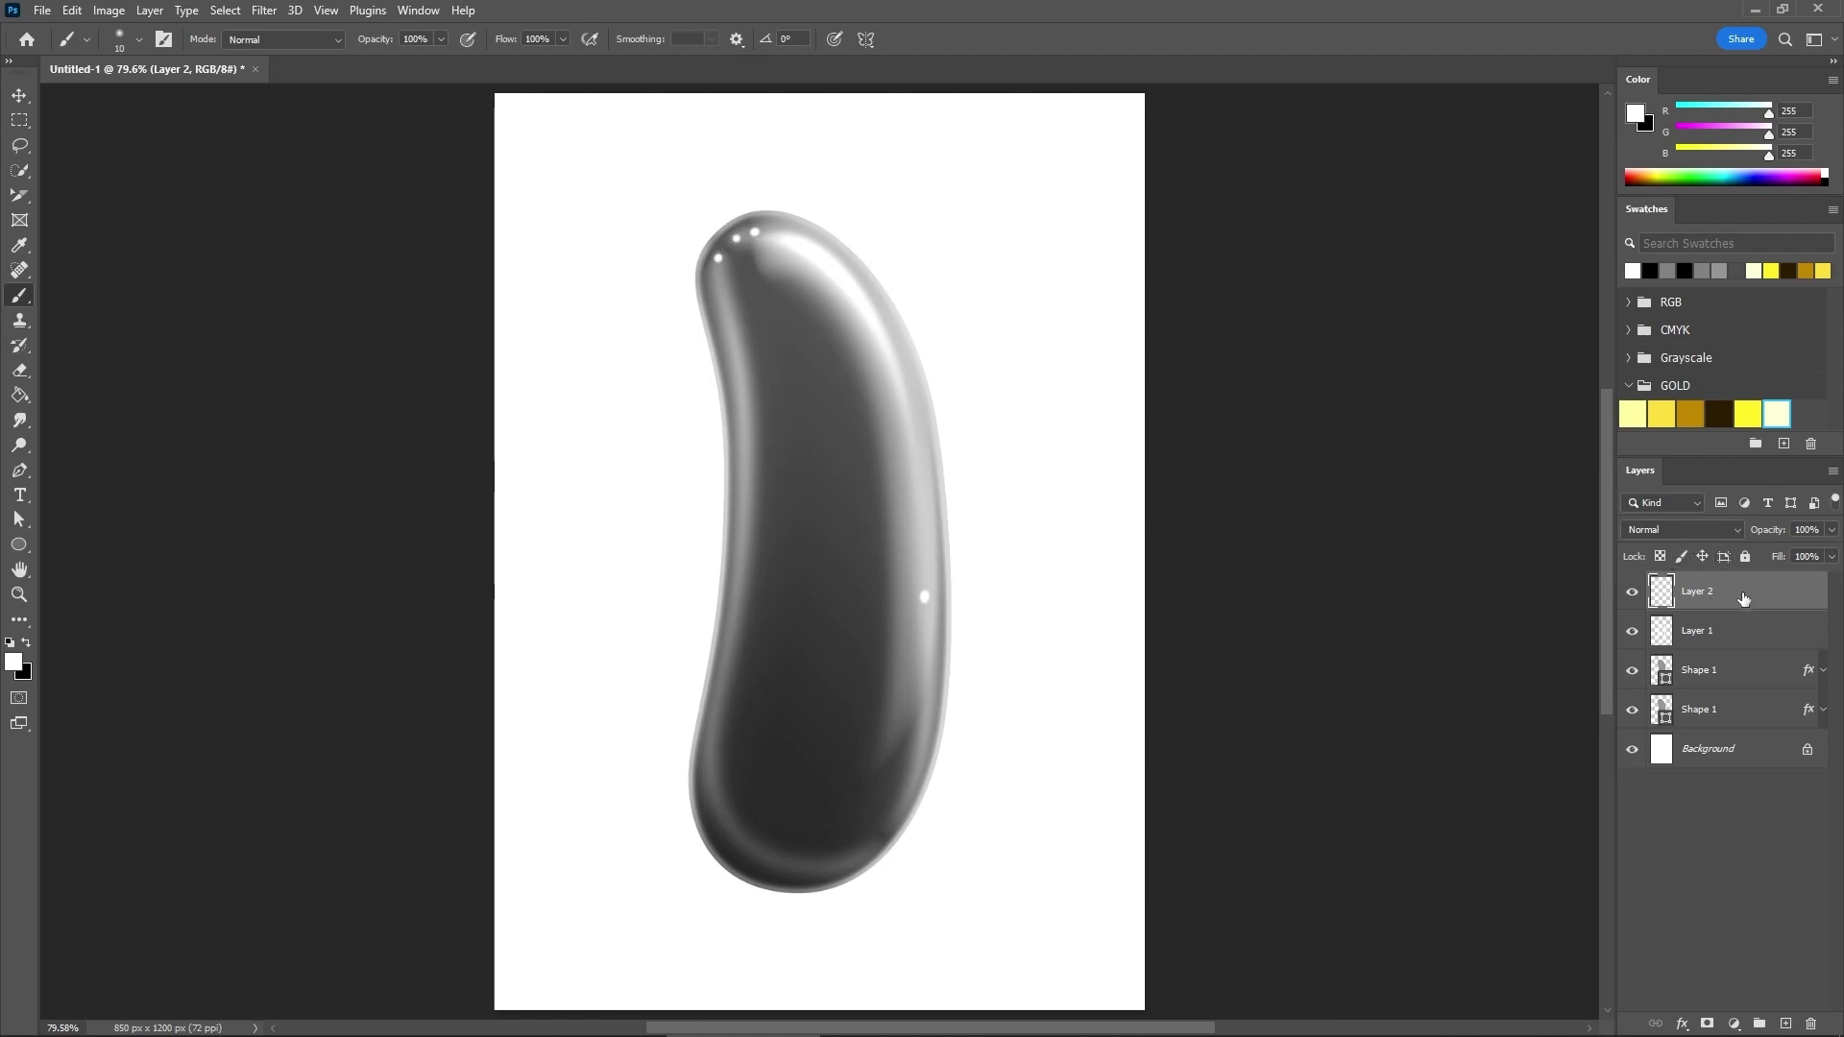
pyautogui.click(1694, 534)
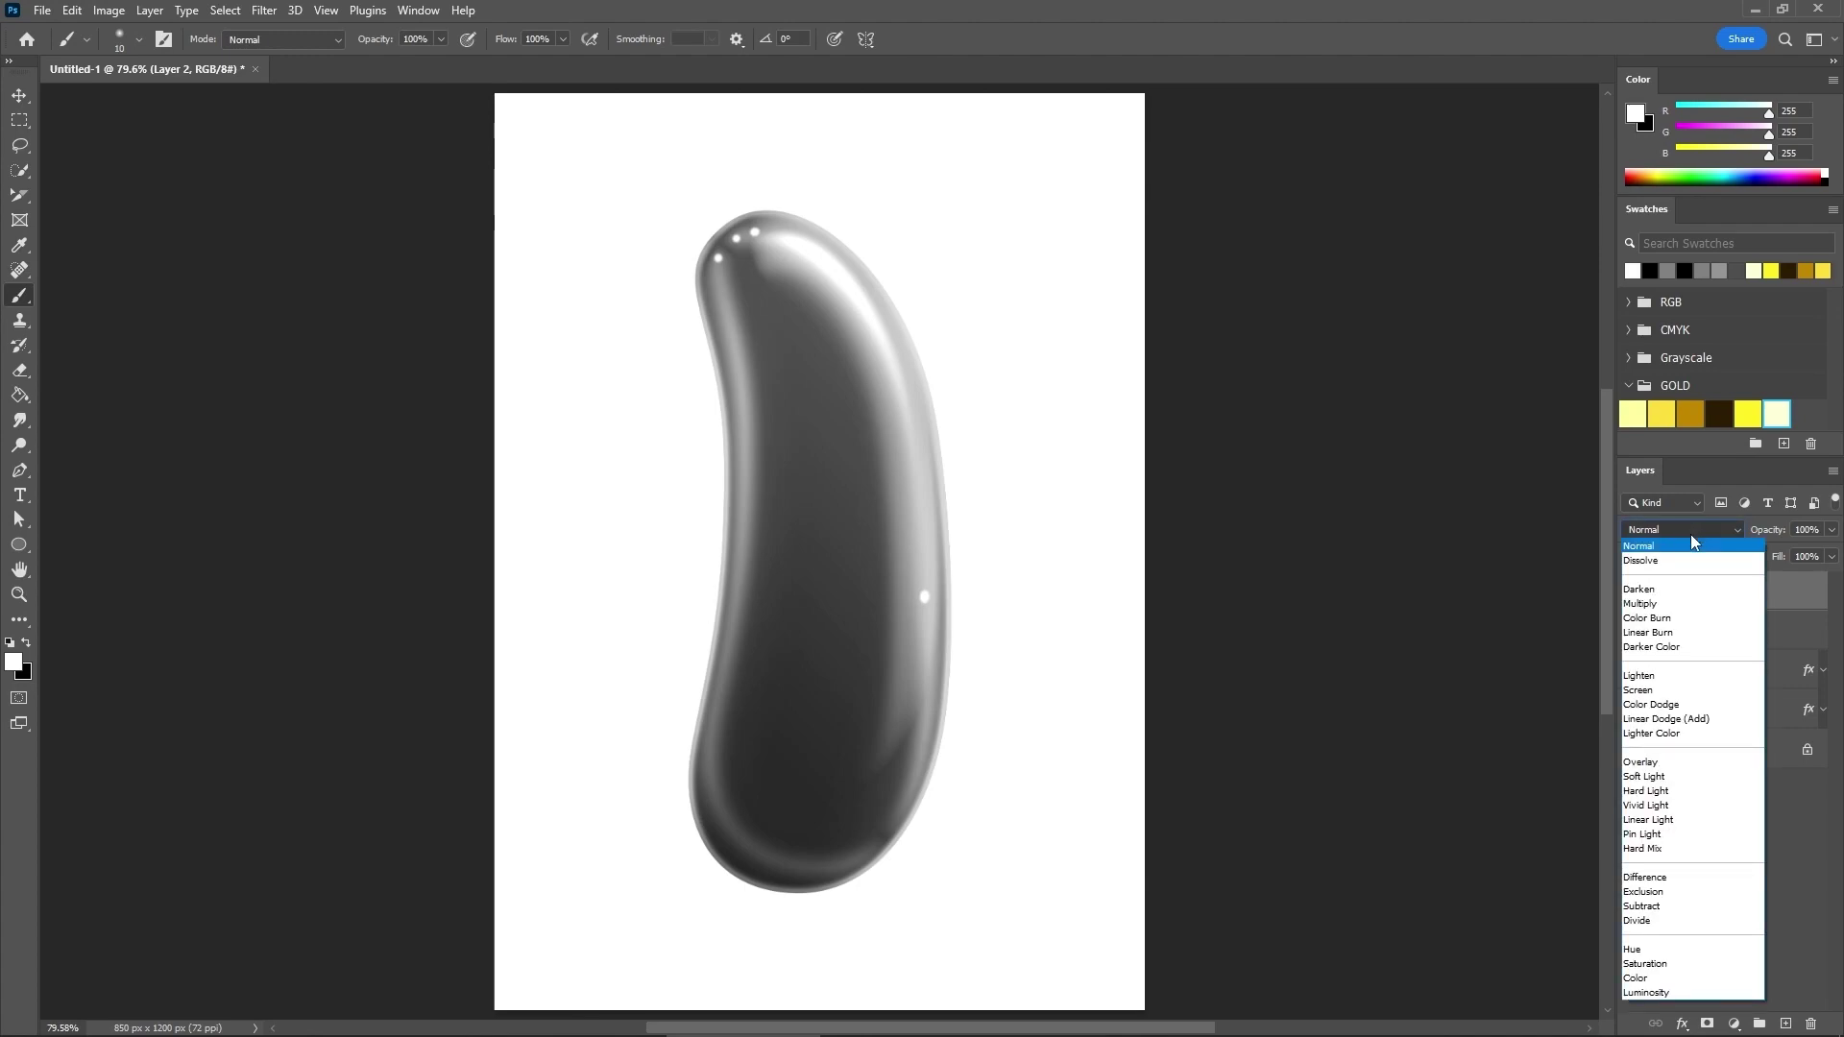
pyautogui.click(1660, 780)
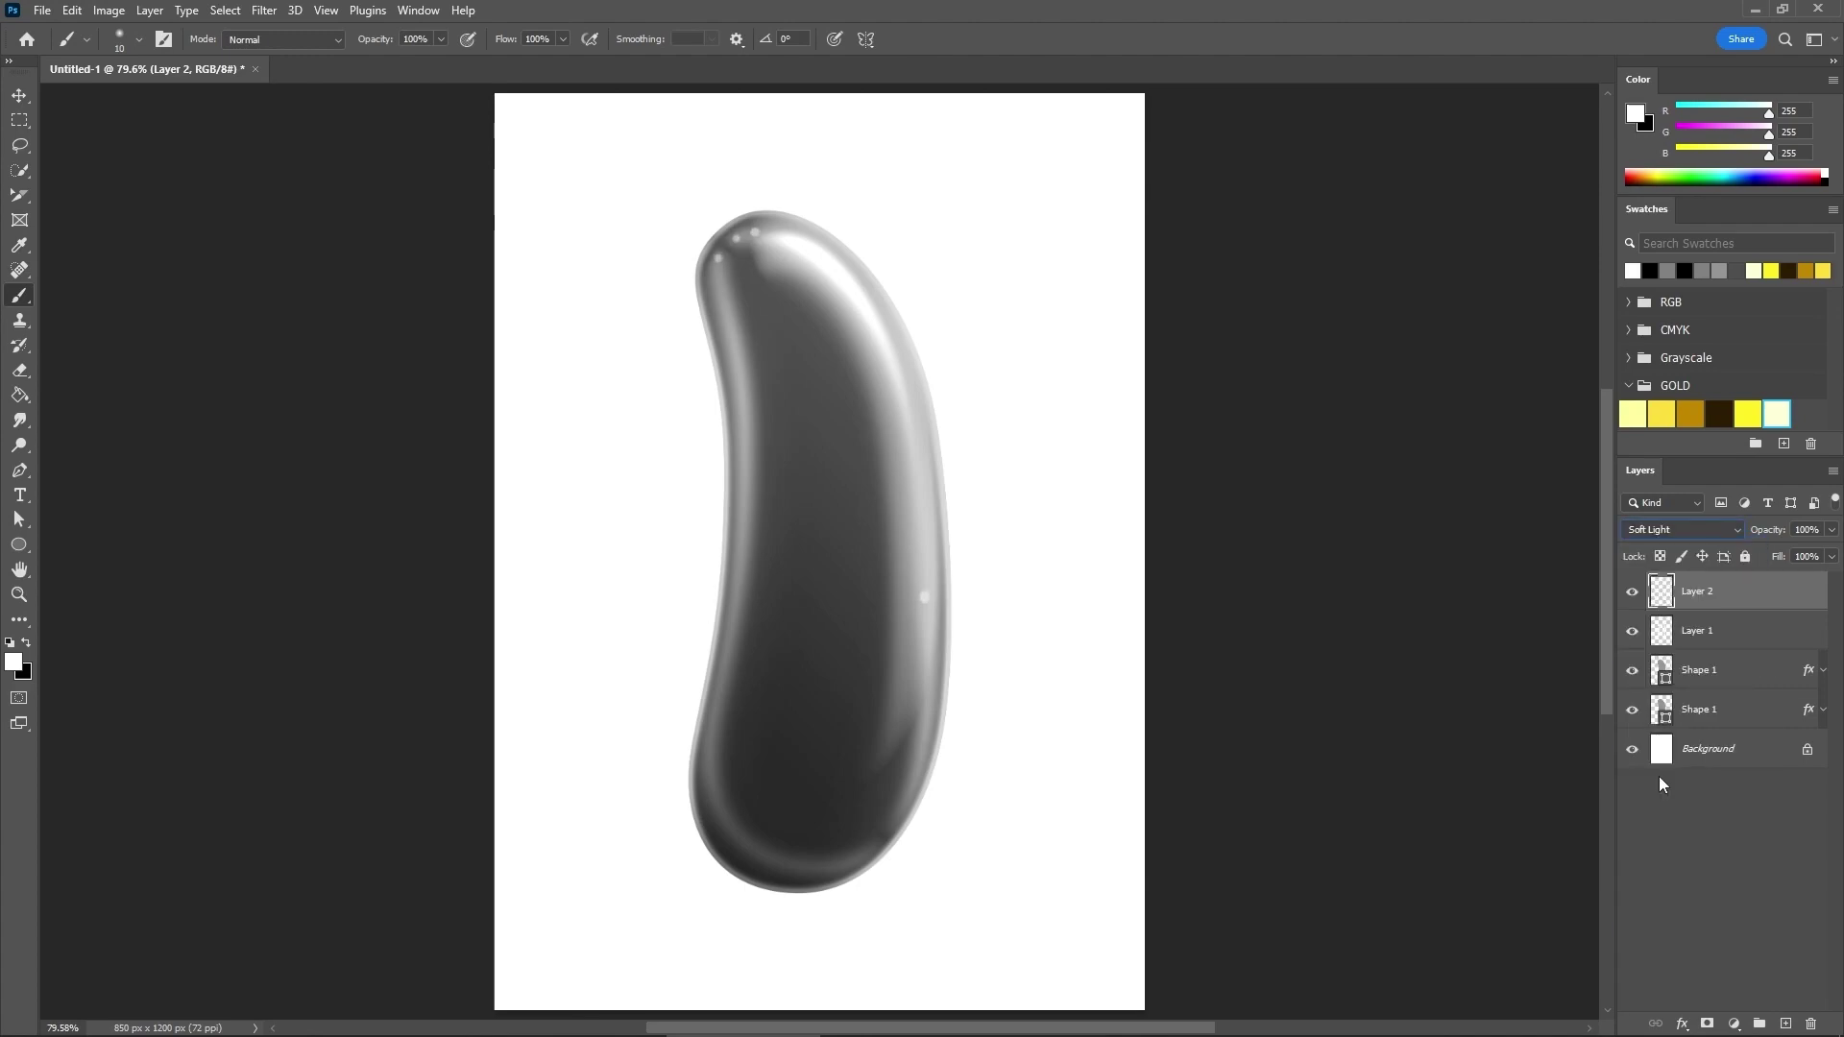